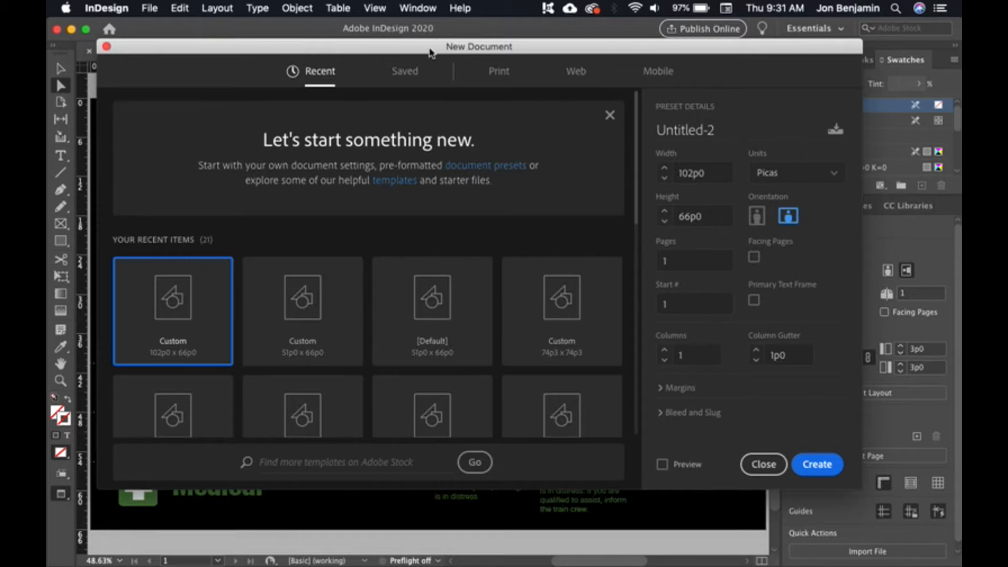
# Configure the new print document with the Tabloid preset, landscape orientation and facing pages turned off
pyautogui.moveTo(430, 51); pyautogui.dragTo(430, 45)
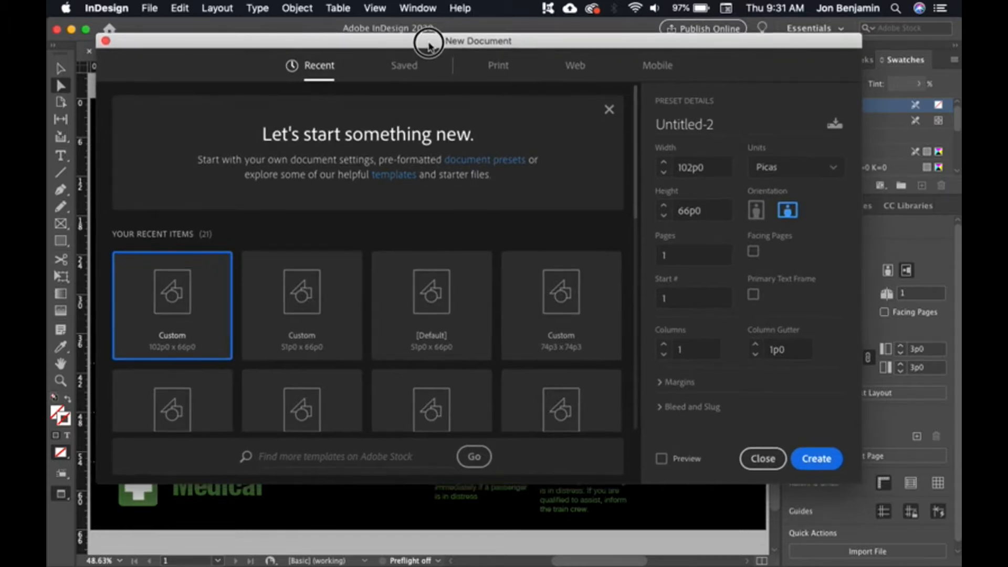
pyautogui.click(497, 67)
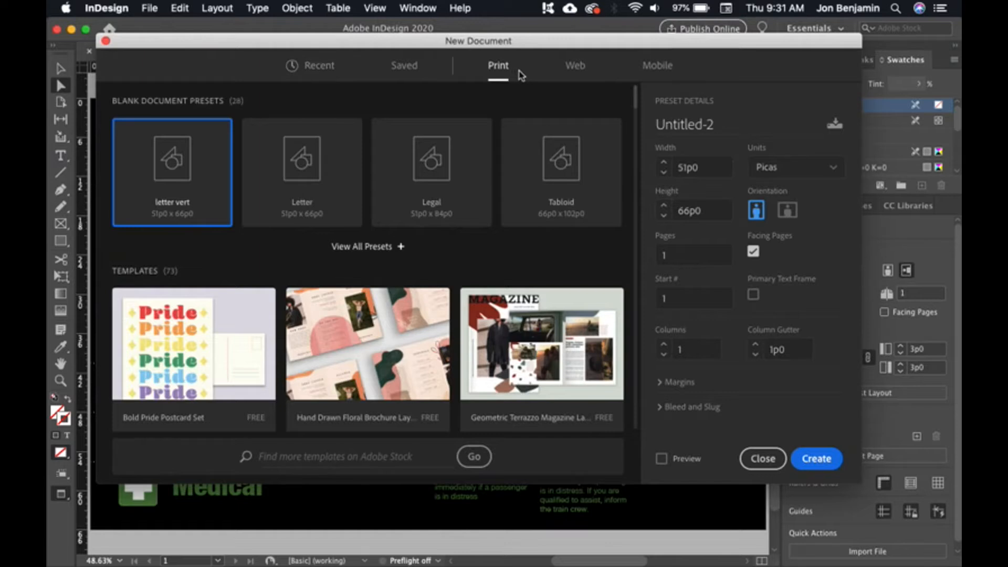
pyautogui.click(555, 172)
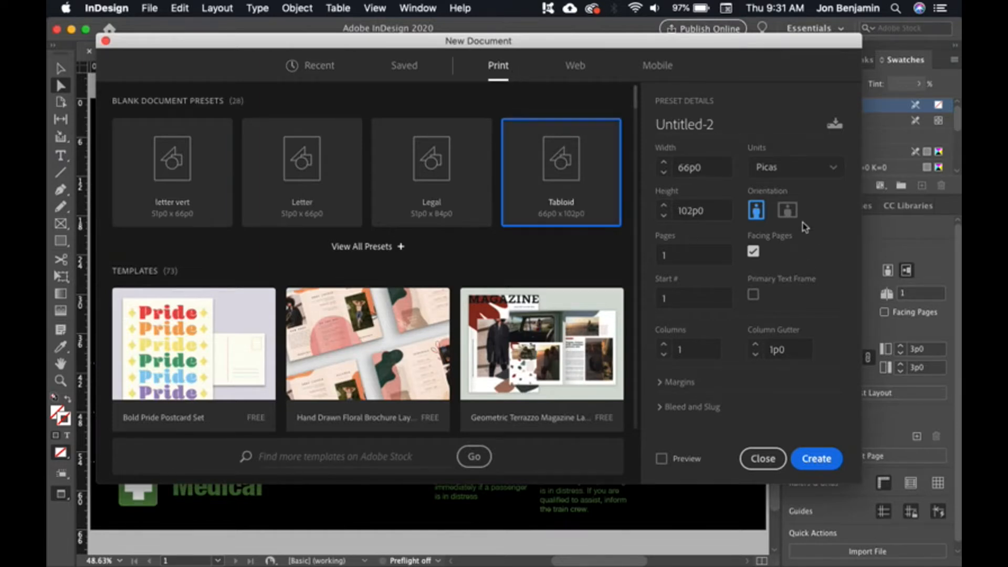
pyautogui.click(787, 211)
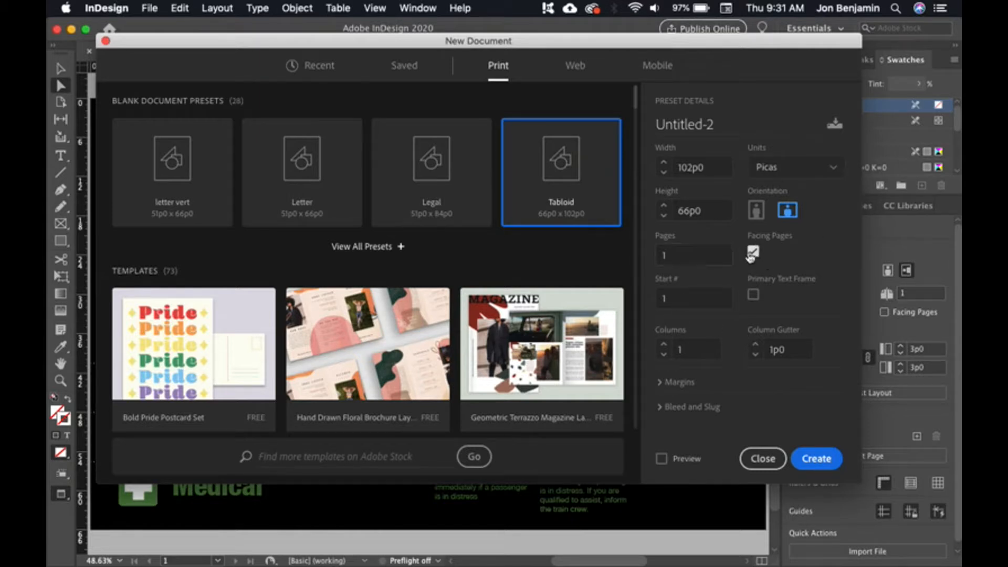
pyautogui.click(783, 254)
# Name the new document "Subway-emergancy-instructions" and create it
pyautogui.click(731, 123)
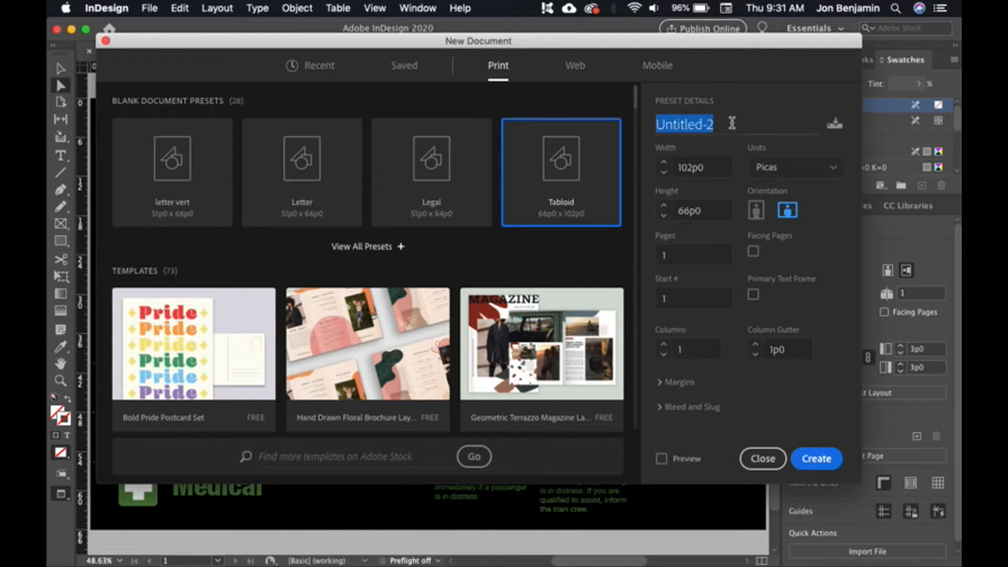
pyautogui.write('Sub')
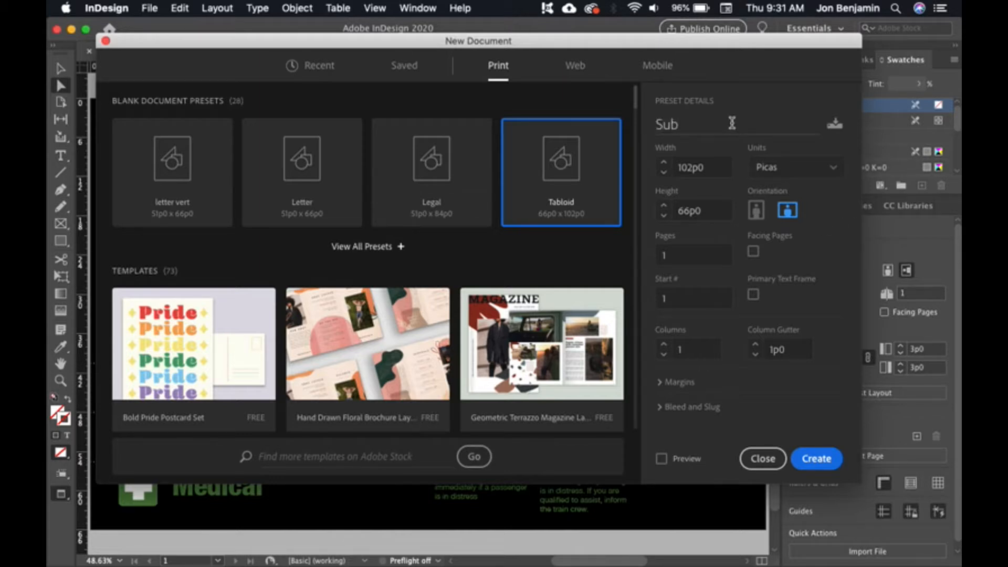
pyautogui.write('way-emergancy-instructions')
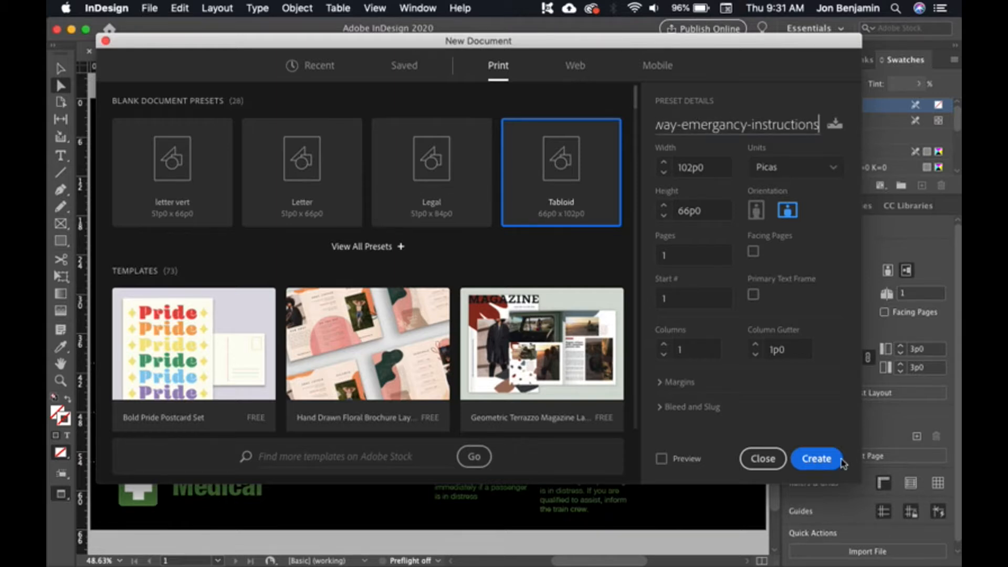
pyautogui.click(840, 460)
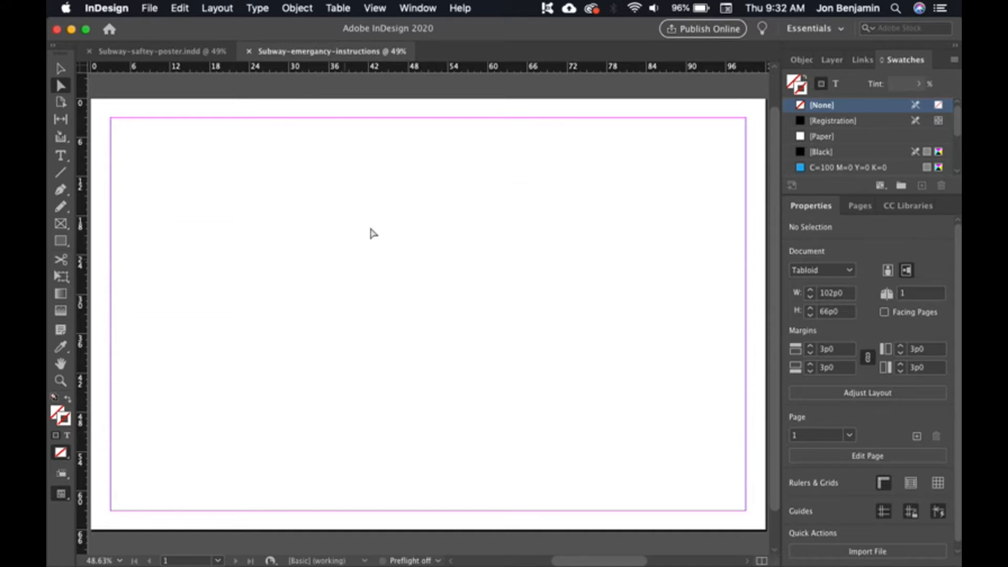
# Switch to Finder and place the sketch photo IMG_20200610_173541460.jpg from the Safety Instructions folder onto the InDesign page
pyautogui.moveTo(55, 63)
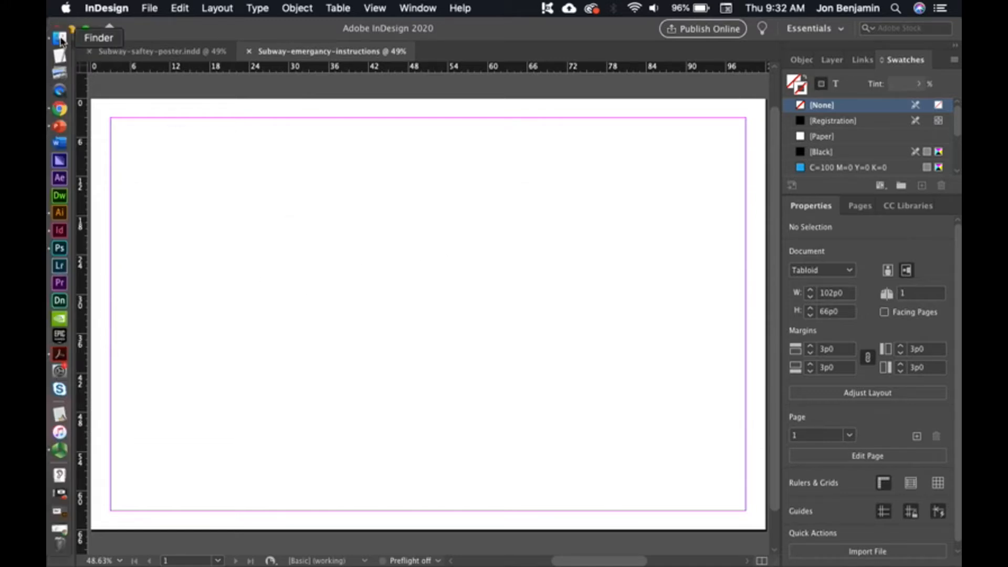
pyautogui.click(59, 38)
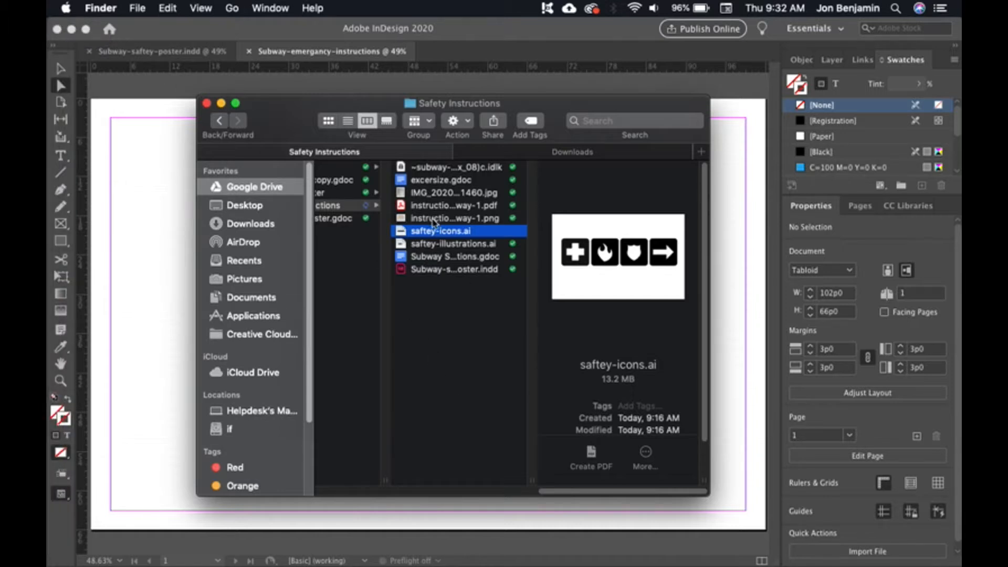
pyautogui.click(436, 218)
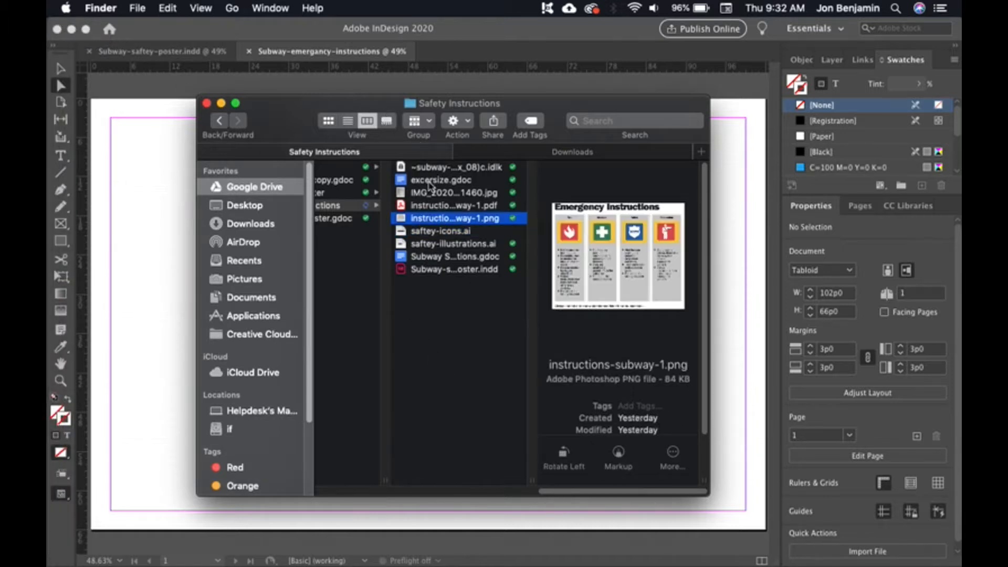
pyautogui.click(426, 193)
pyautogui.moveTo(385, 105); pyautogui.dragTo(572, 111)
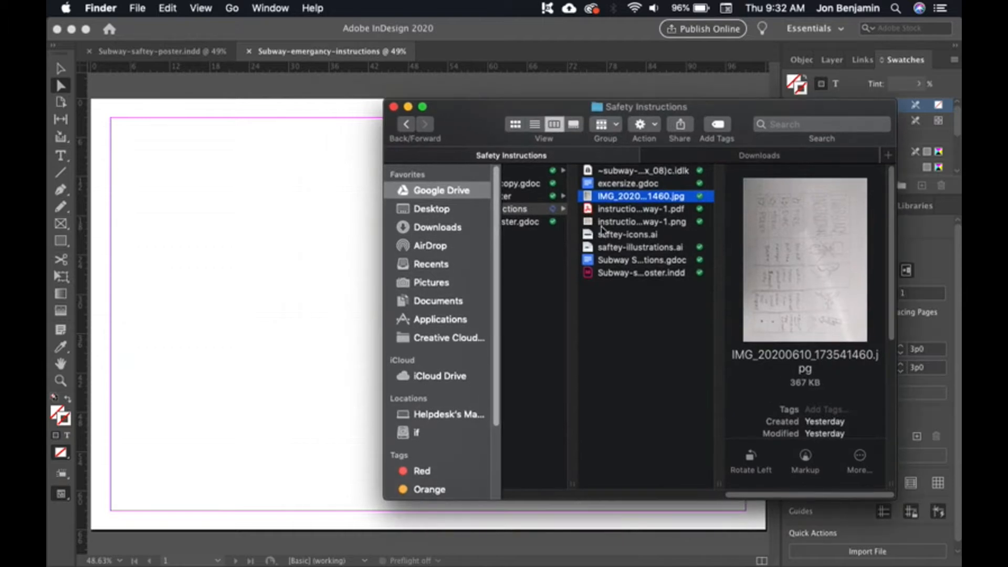
pyautogui.moveTo(604, 196); pyautogui.dragTo(313, 276)
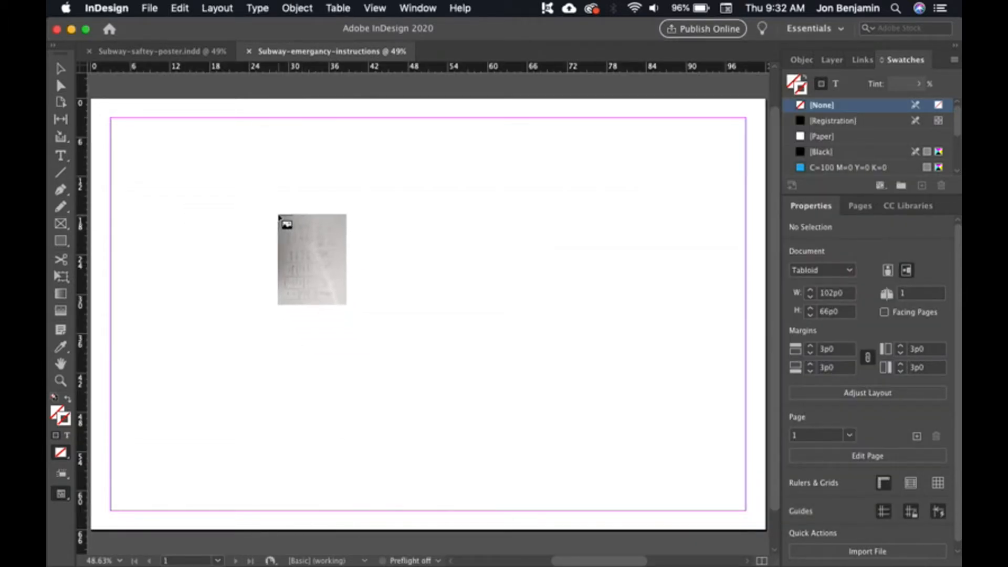
pyautogui.click(278, 215)
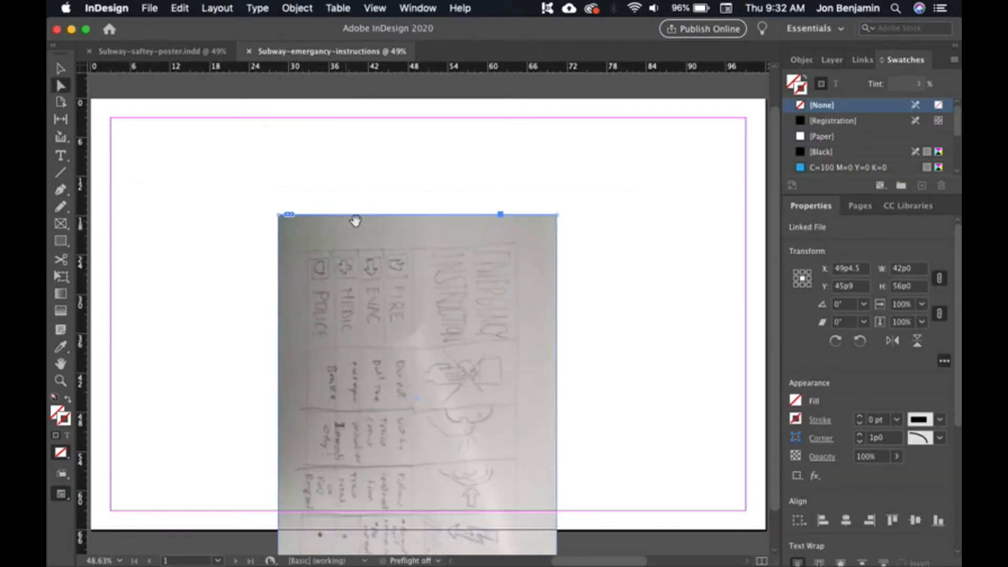
# Rotate the placed sketch photo 90° so its text reads upright, and move it fully onto the page
pyautogui.click(592, 218)
pyautogui.click(548, 223)
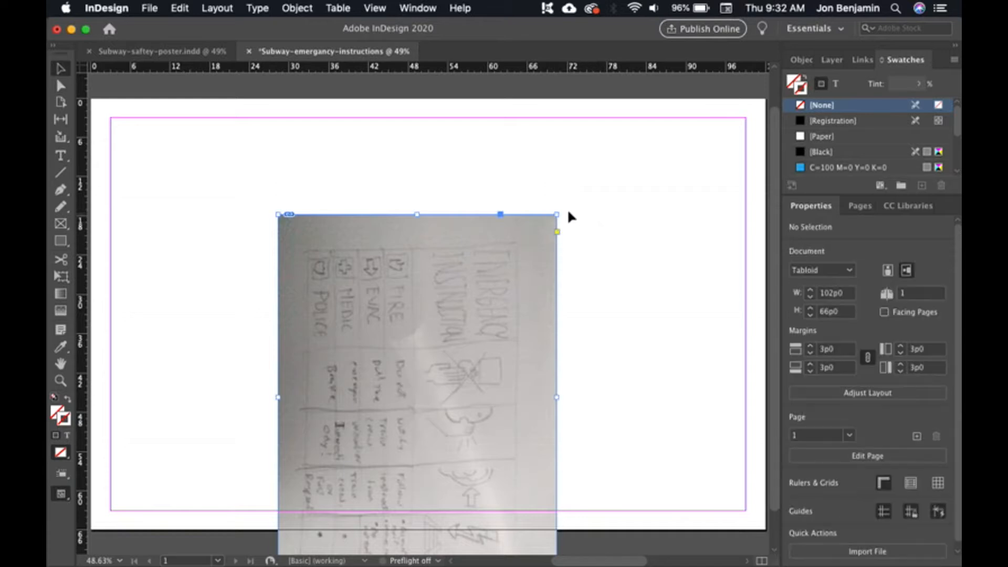
pyautogui.moveTo(564, 208); pyautogui.dragTo(278, 246)
pyautogui.moveTo(513, 378); pyautogui.dragTo(477, 287)
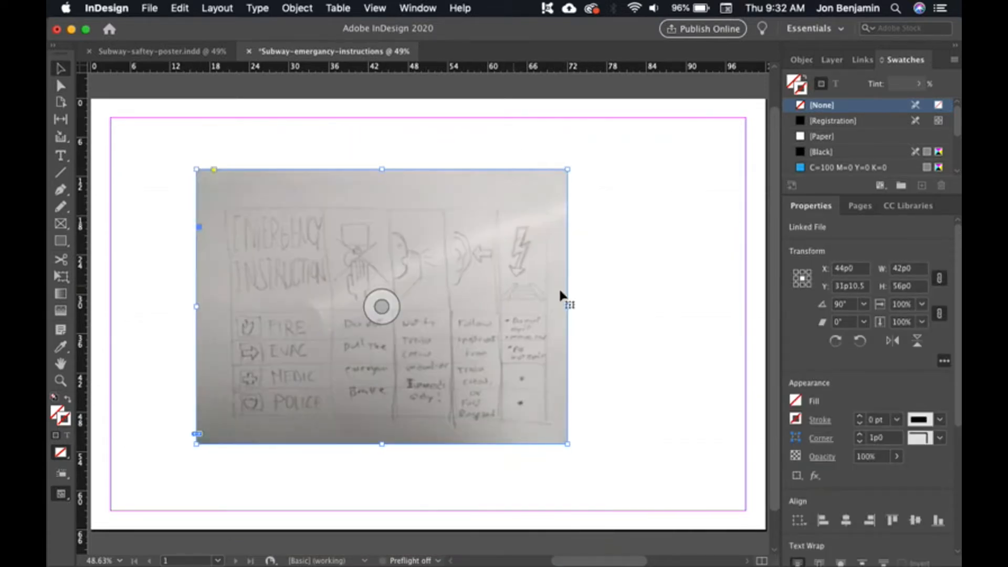
pyautogui.click(599, 302)
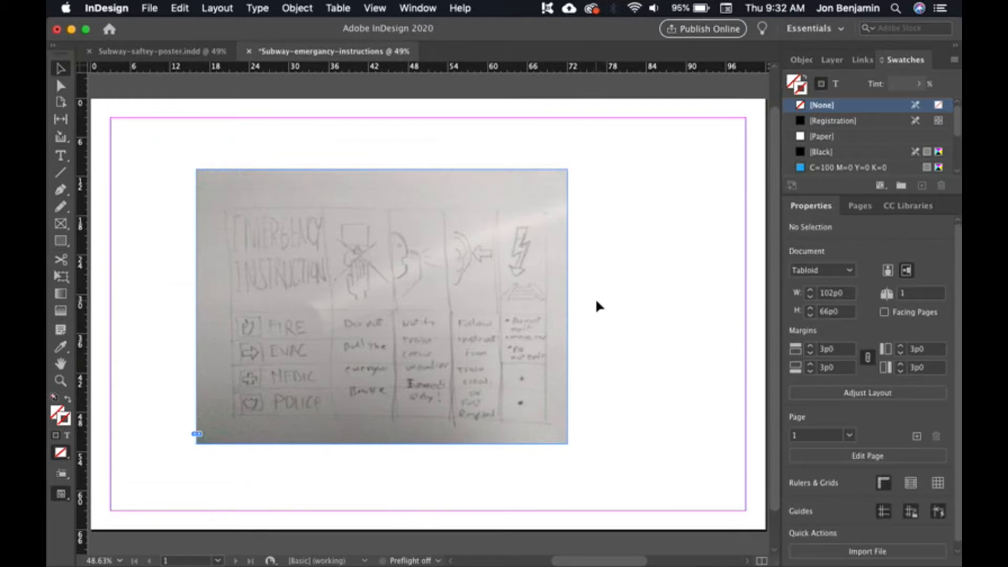
# Move the sketch photo so its drawn table starts at the page's upper-left corner, centred at about X 24p0, Y 18p0
pyautogui.press('super+minus')
pyautogui.click(486, 328)
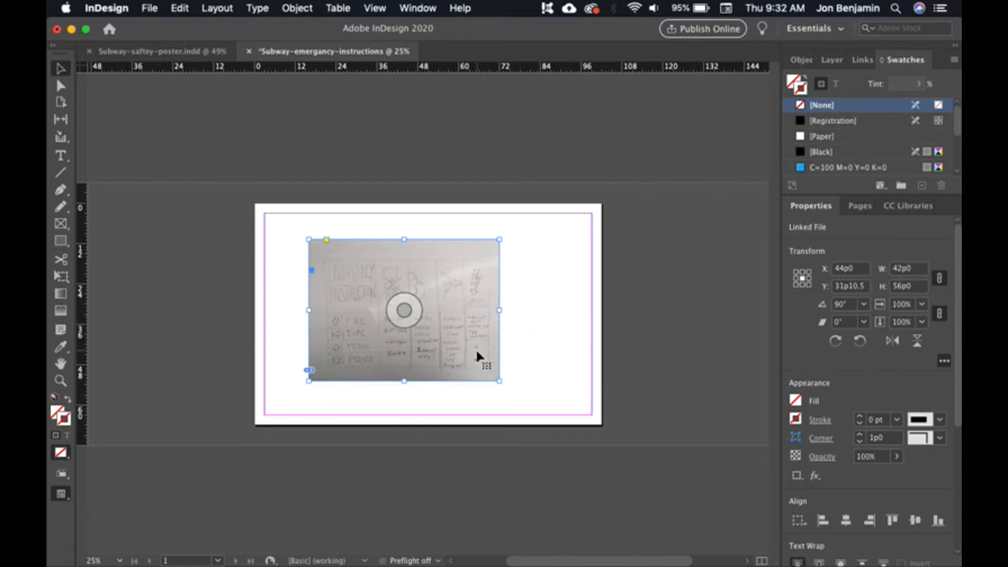
pyautogui.click(519, 346)
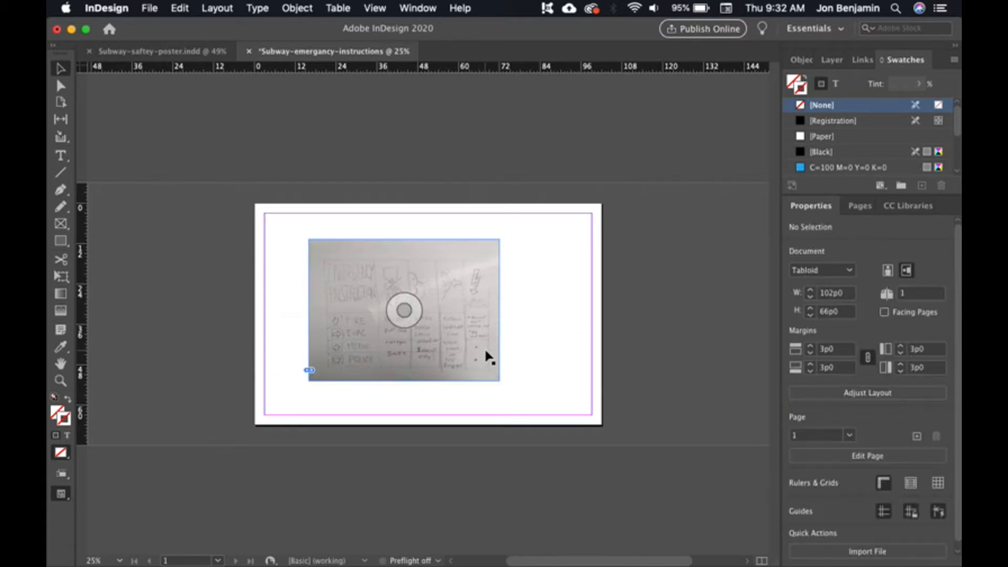
pyautogui.moveTo(486, 355); pyautogui.dragTo(412, 304)
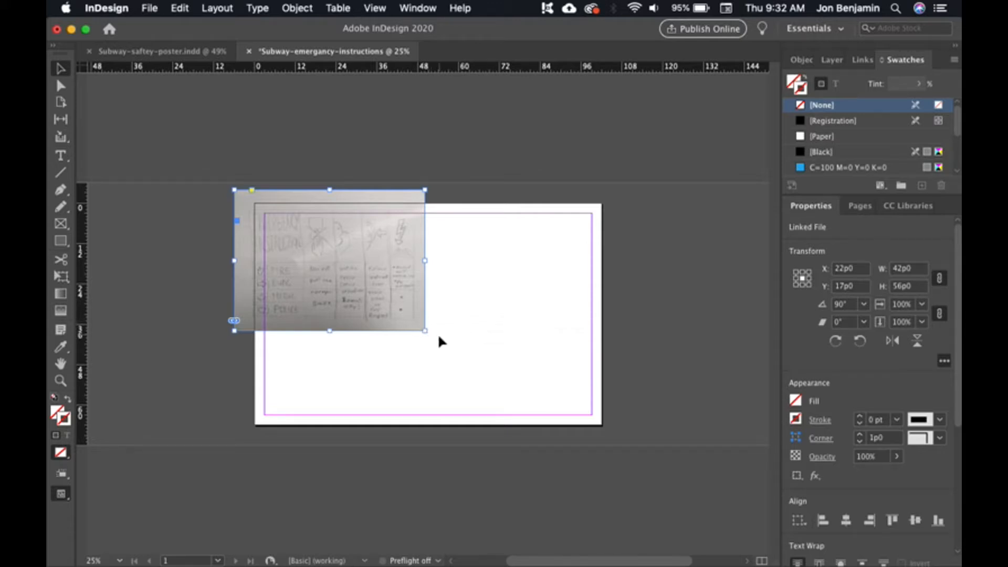
pyautogui.moveTo(392, 282)
pyautogui.mouseDown()
pyautogui.moveTo(449, 300)
pyautogui.moveTo(400, 287)
pyautogui.mouseUp()
pyautogui.click(508, 297)
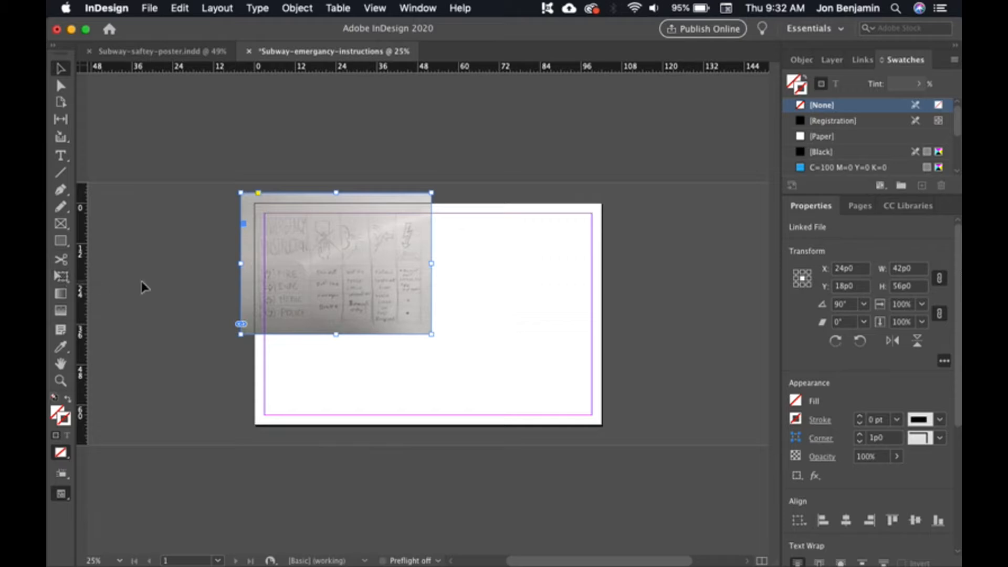
# Enlarge the sketch photo with Free Transform to fill the whole 102p0 × 66p0 page
pyautogui.press('e')
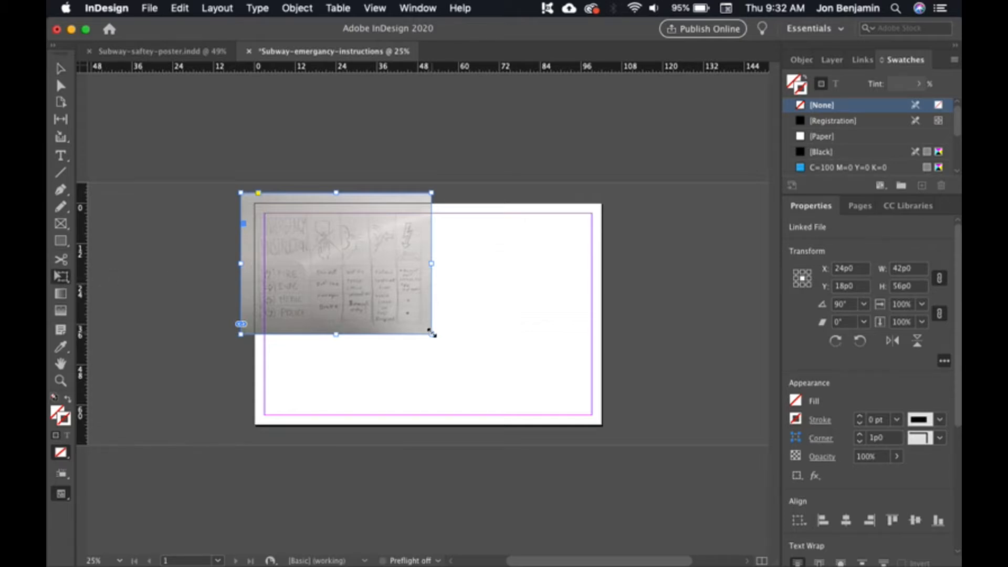
pyautogui.moveTo(431, 332); pyautogui.dragTo(623, 436)
pyautogui.moveTo(556, 392); pyautogui.dragTo(549, 389)
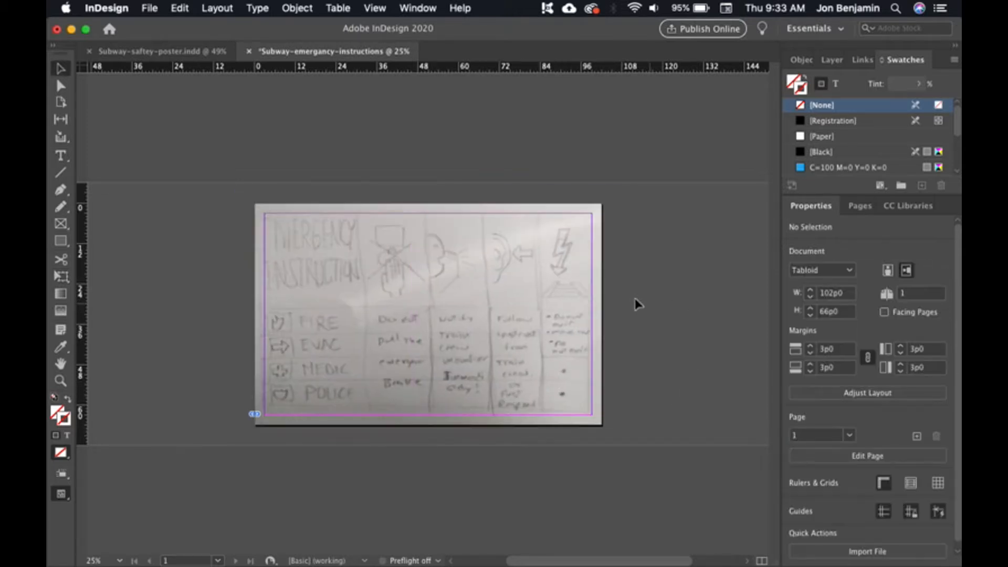
# Add a new layer above the sketch photo's layer and lock Layer 1, which holds the photo
pyautogui.click(505, 295)
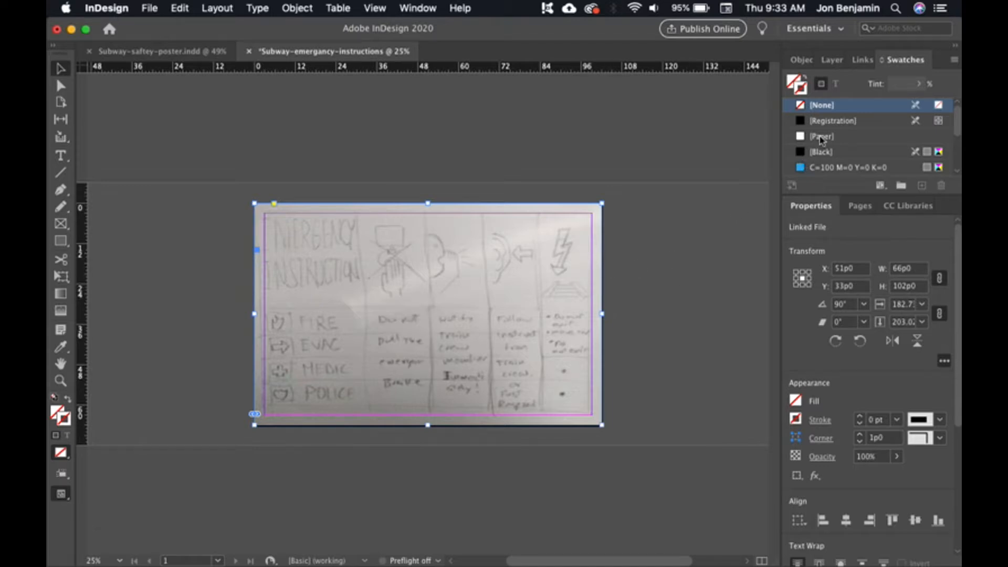
pyautogui.click(831, 60)
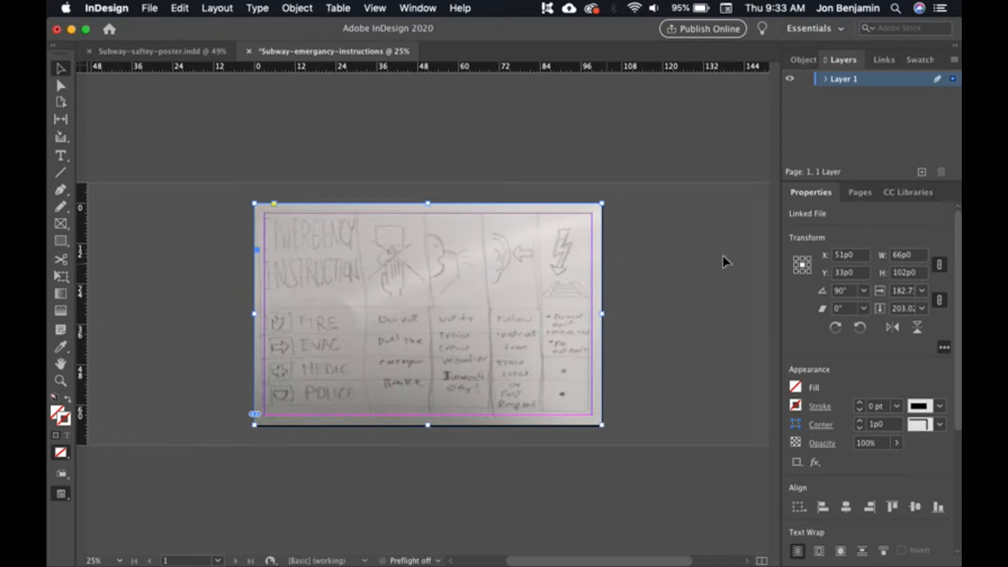
pyautogui.click(429, 11)
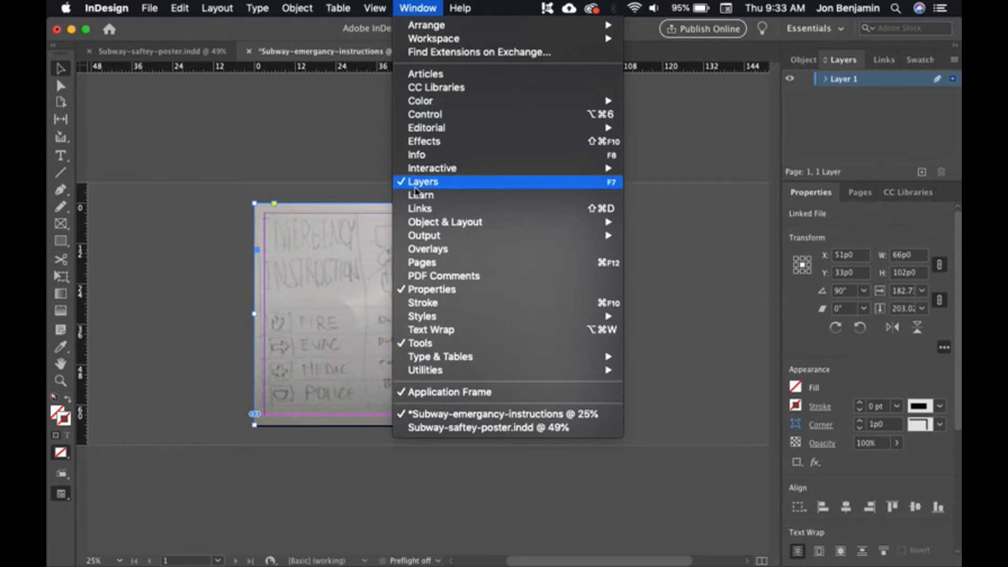
pyautogui.click(505, 183)
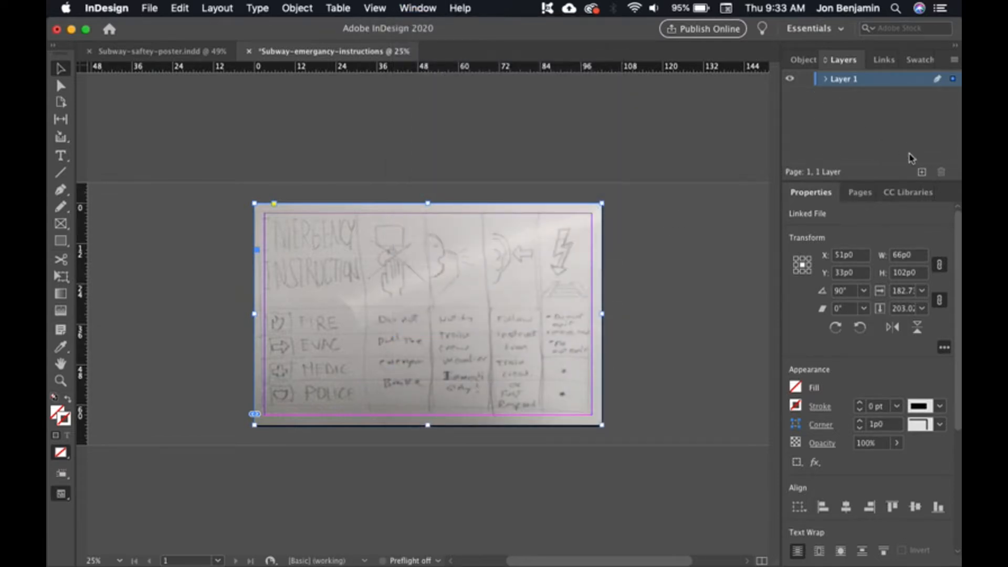
pyautogui.click(921, 171)
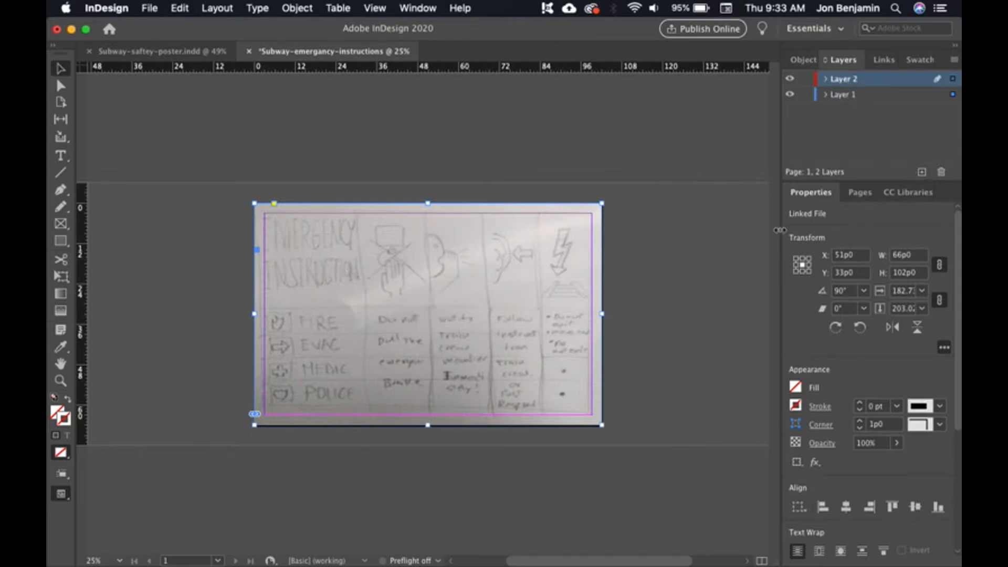
pyautogui.click(857, 96)
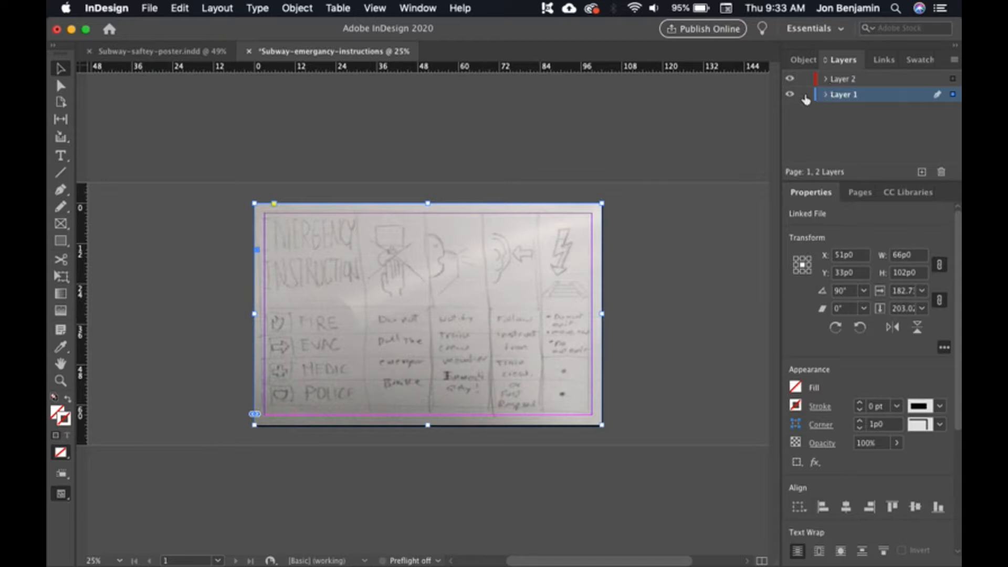
pyautogui.click(805, 96)
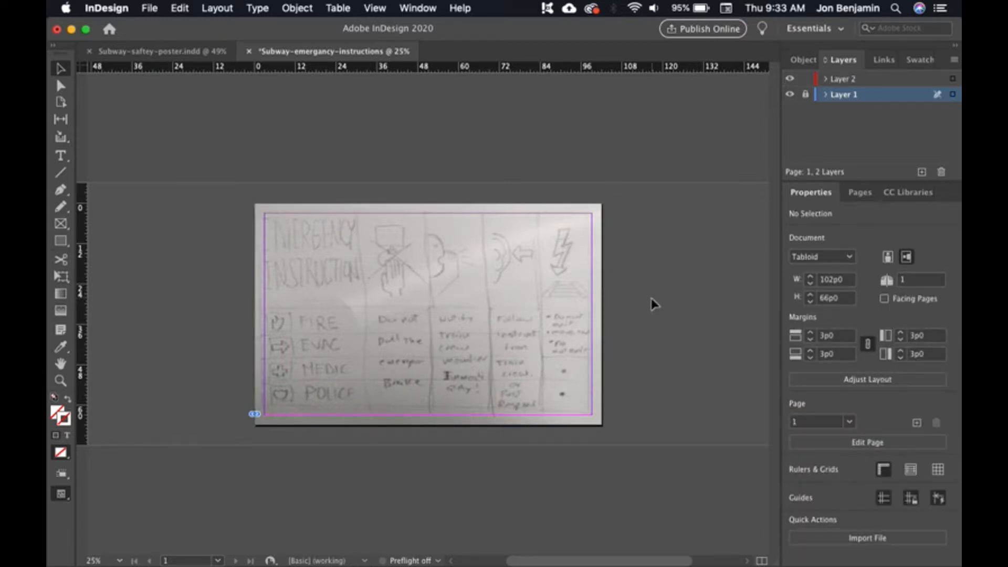
# Start creating layout guides with the row gutter and column gutter both set to 0
pyautogui.click(227, 9)
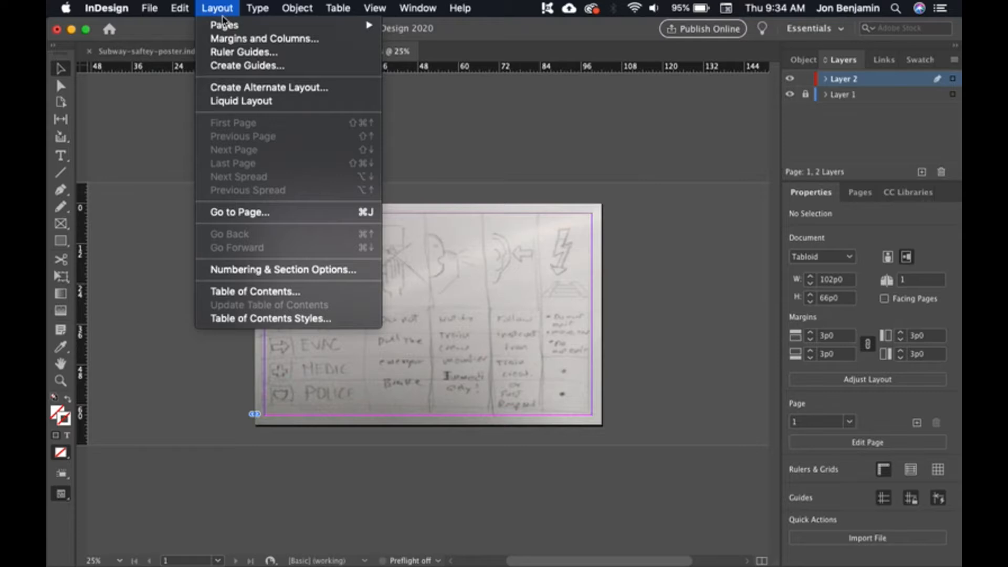
pyautogui.click(238, 65)
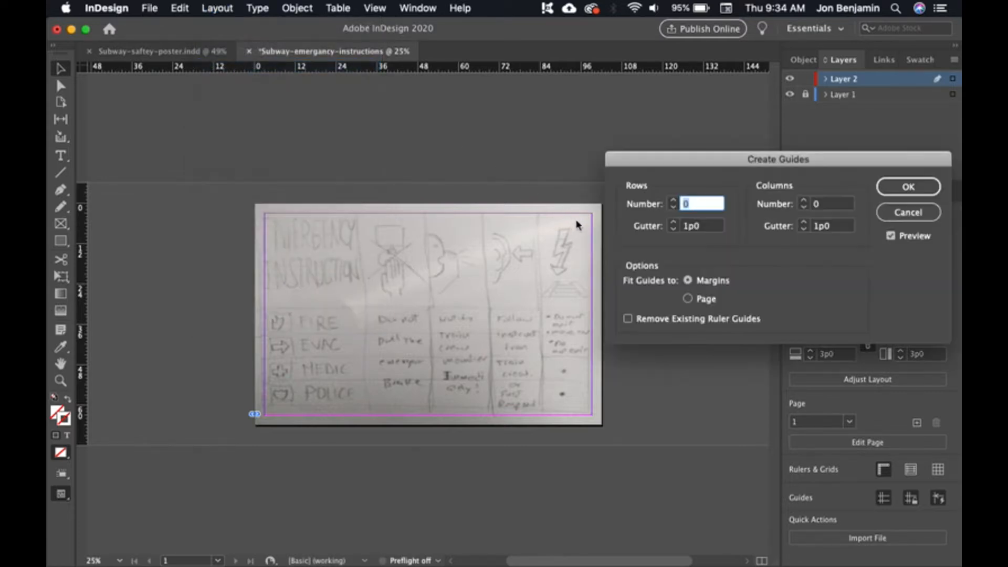
pyautogui.moveTo(712, 165); pyautogui.dragTo(677, 115)
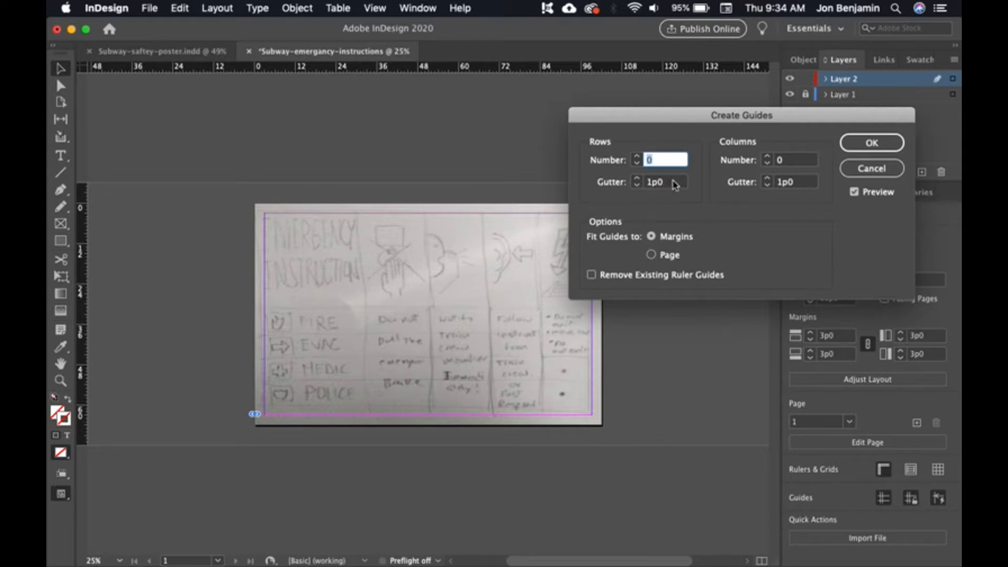
pyautogui.click(660, 179)
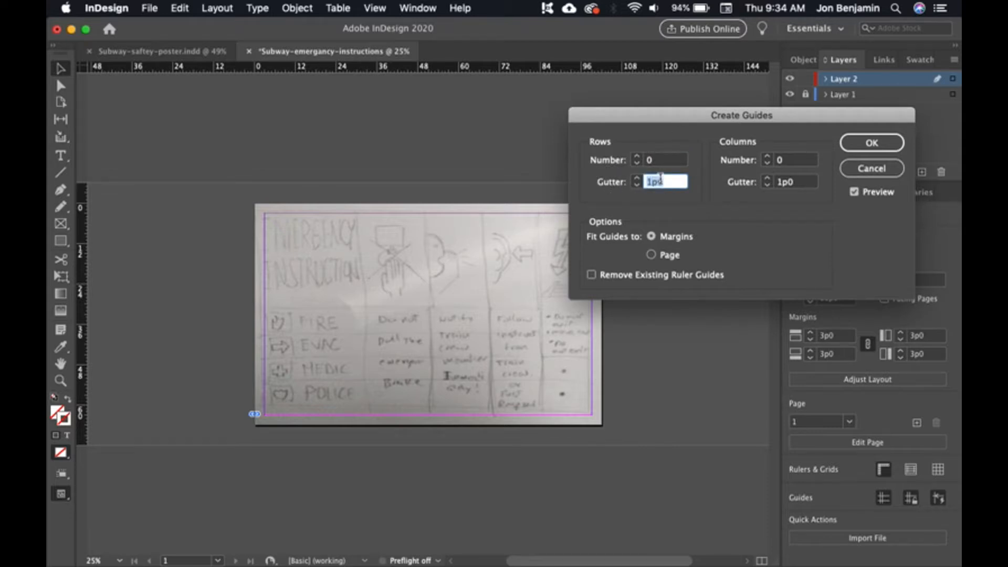
pyautogui.write('0')
pyautogui.press('Tab')
pyautogui.press('Tab')
pyautogui.write('0')
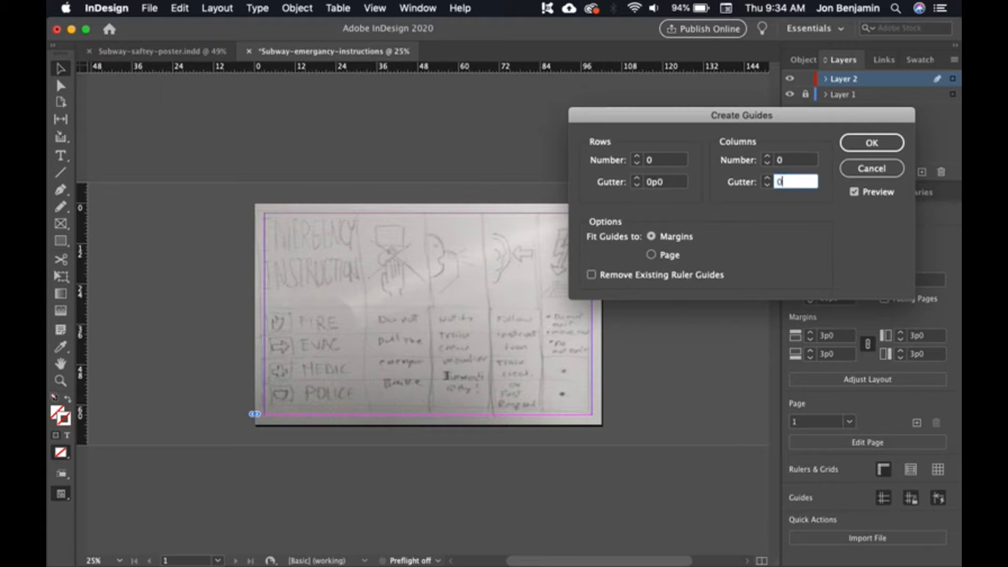
pyautogui.press('Tab')
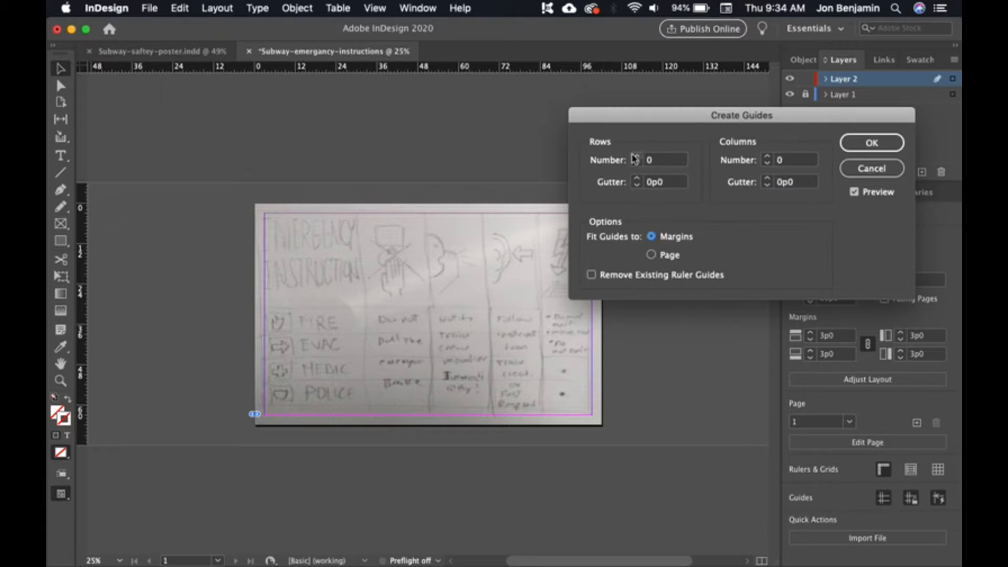
# Set the number of guide rows to 8, fitted to the margins
pyautogui.click(637, 157)
pyautogui.click(638, 157)
pyautogui.click(637, 158)
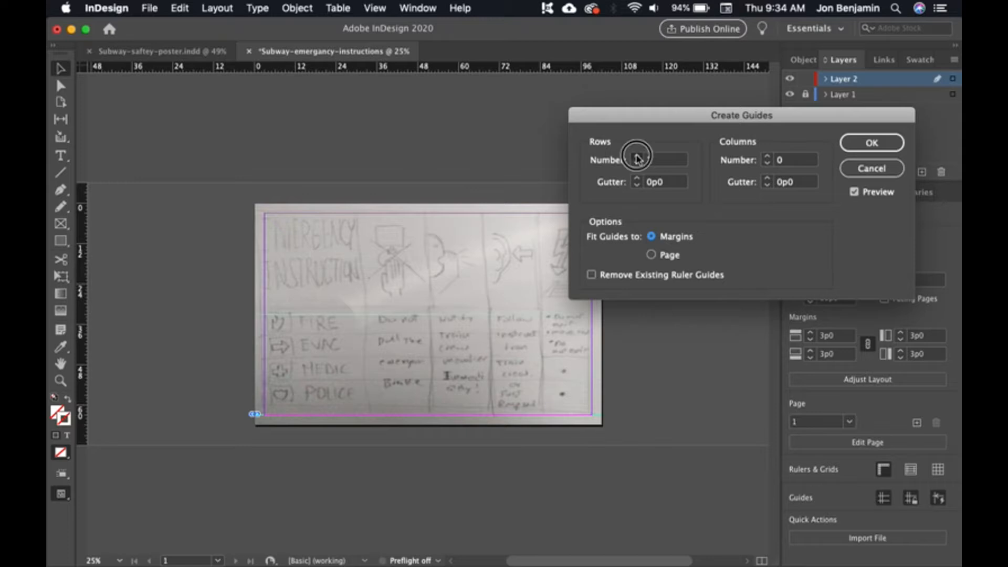
pyautogui.click(636, 157)
pyautogui.click(637, 157)
pyautogui.click(637, 157)
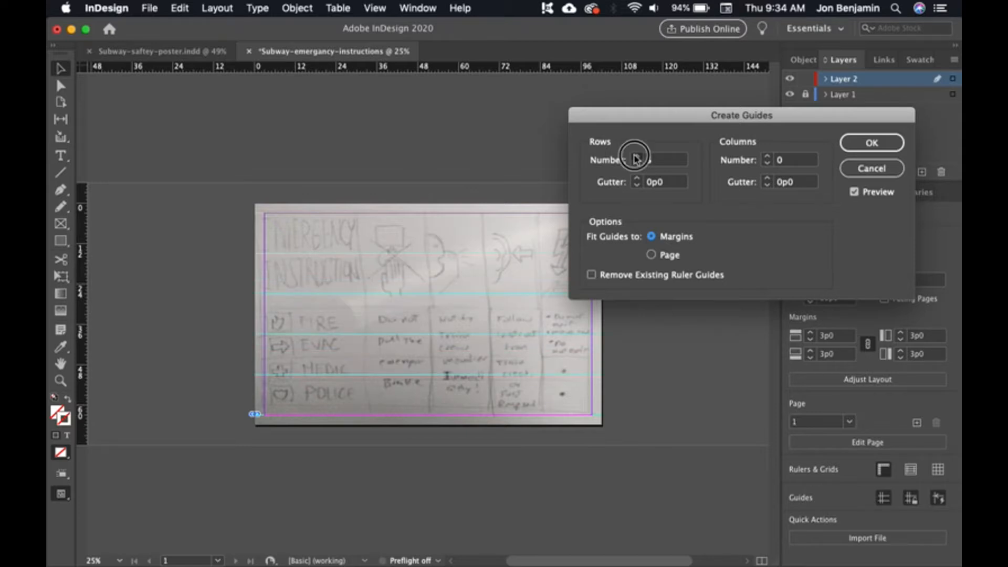
pyautogui.click(637, 157)
pyautogui.click(637, 157)
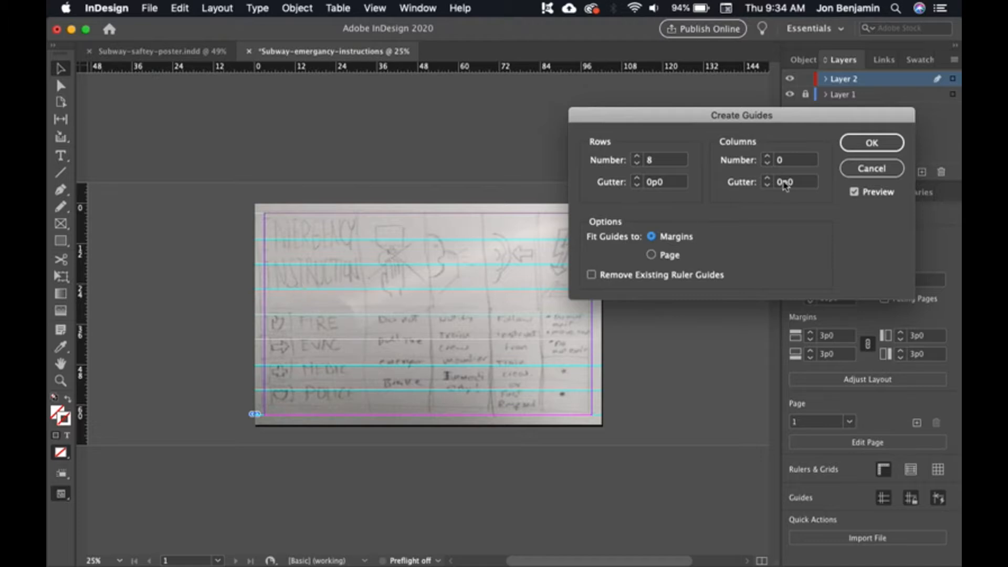
# Set the number of guide columns to 6 and create the guides
pyautogui.click(767, 156)
pyautogui.click(767, 156)
pyautogui.click(767, 156)
pyautogui.click(767, 156)
pyautogui.click(767, 156)
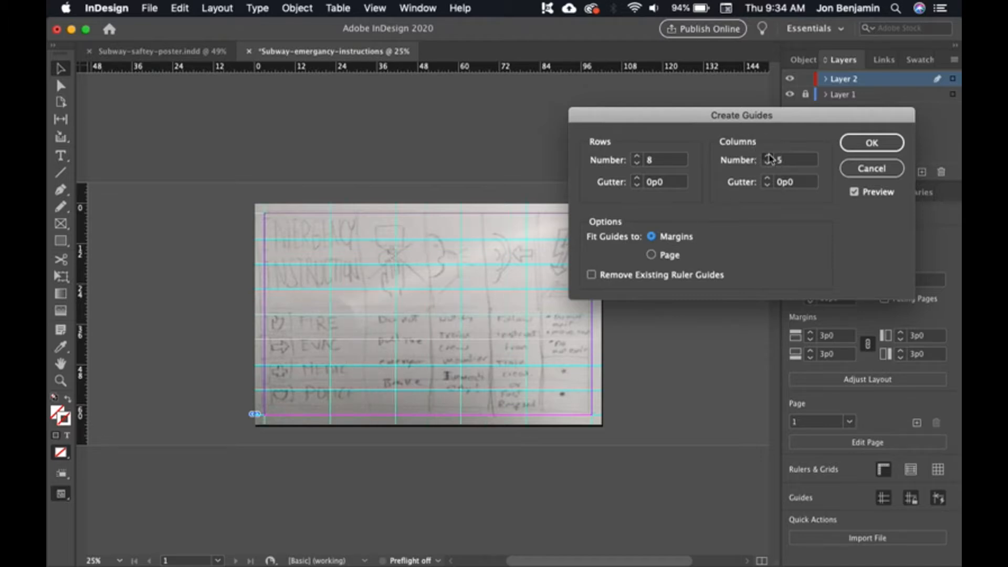
pyautogui.click(767, 156)
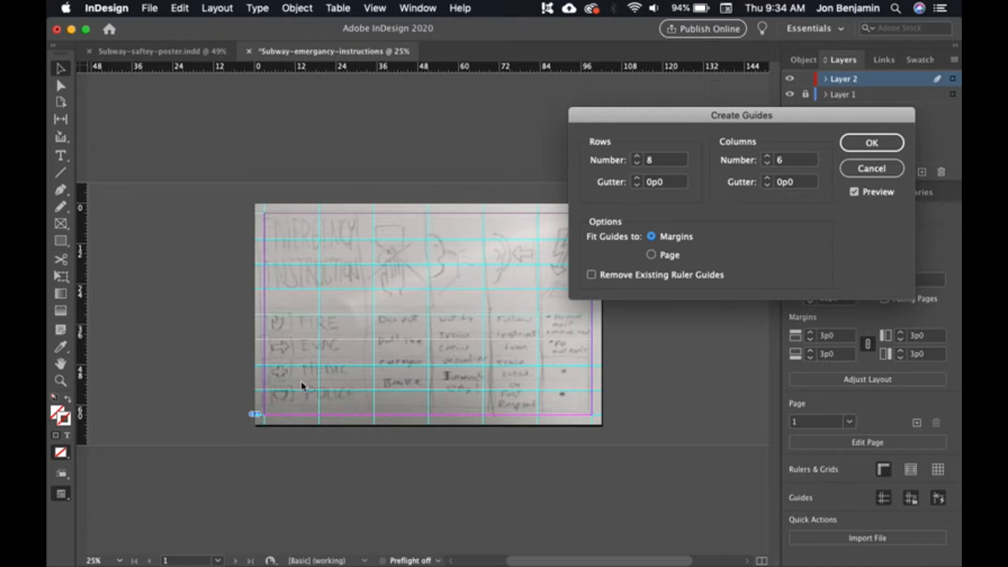
pyautogui.click(873, 144)
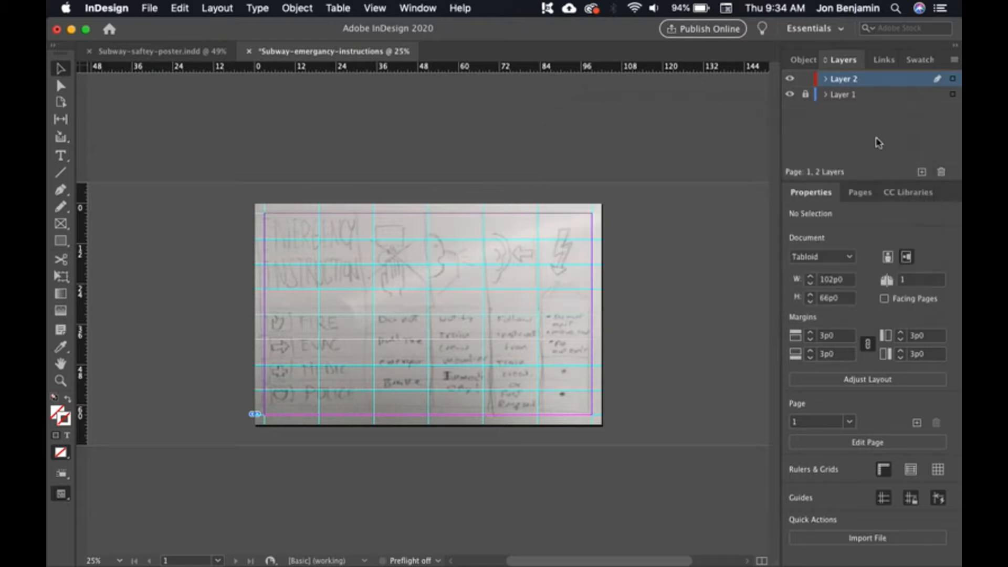
# Draw a text frame over the sketched title area, two guide columns wide and four rows tall, and paste "Emergency Instructions" into it
pyautogui.press('super+0')
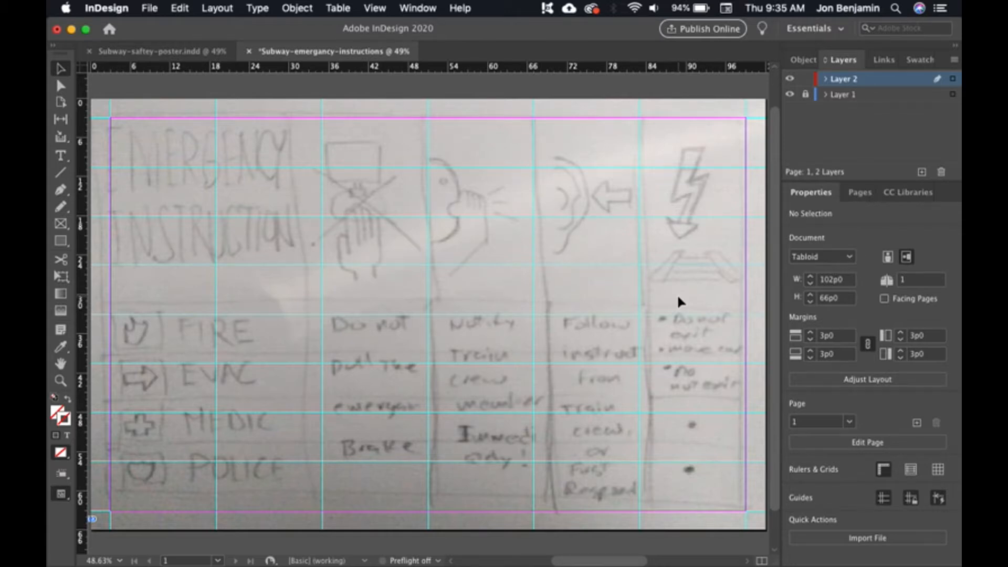
pyautogui.press('super+minus')
pyautogui.press('super+minus')
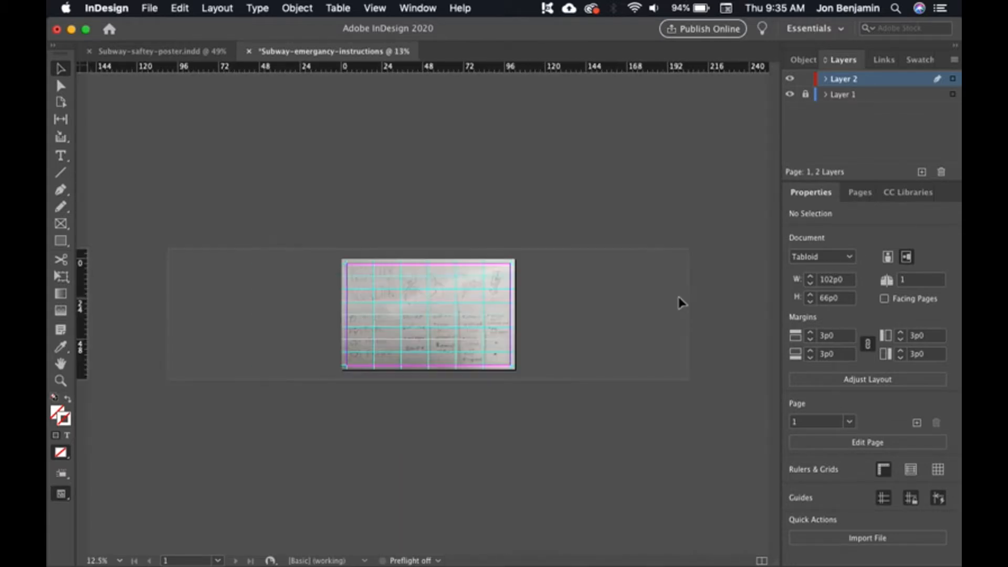
pyautogui.press('super+equal')
pyautogui.press('super+equal')
pyautogui.press('super+0')
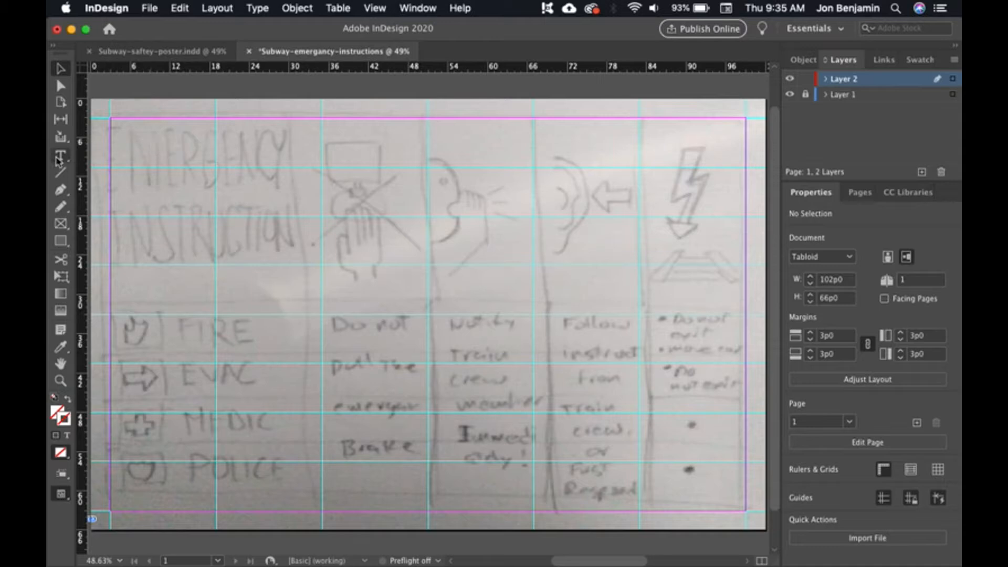
pyautogui.click(60, 156)
pyautogui.moveTo(117, 128); pyautogui.dragTo(323, 316)
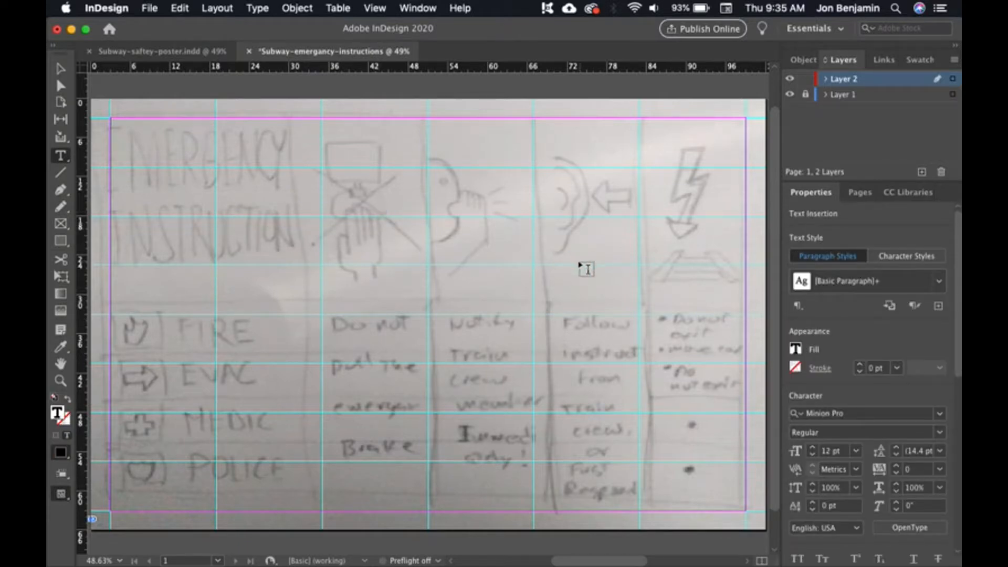
pyautogui.press('super+Tab')
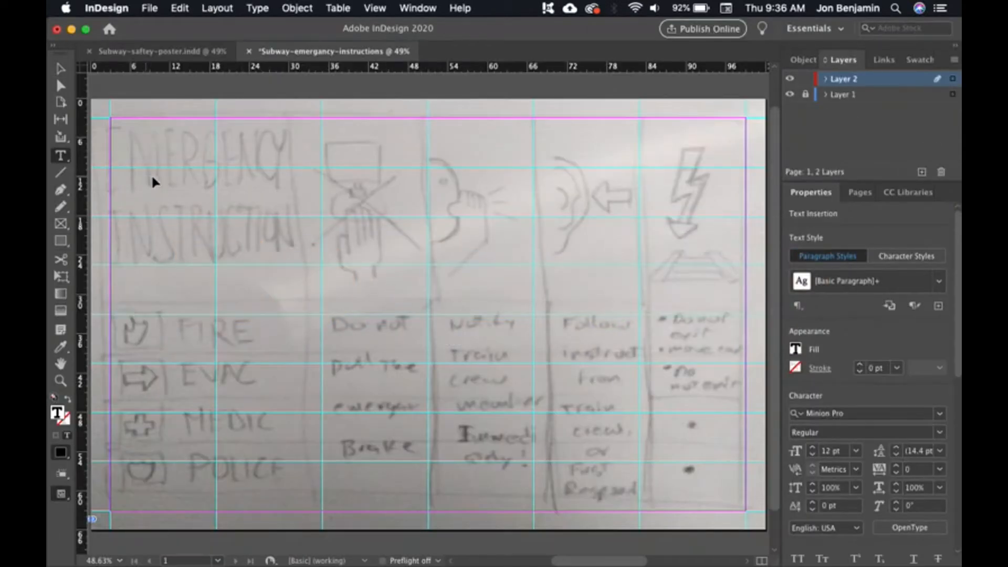
pyautogui.press('super+v')
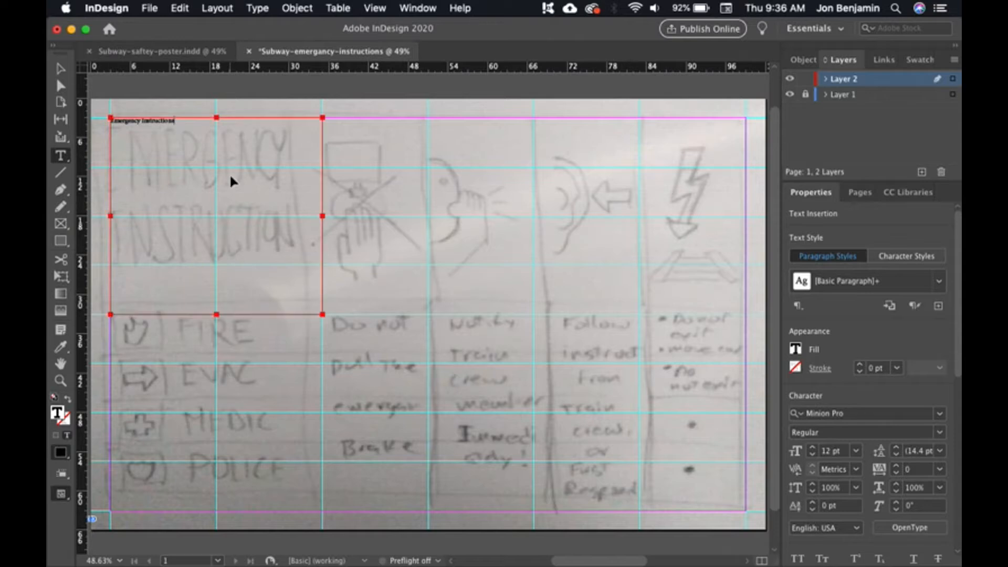
# Enlarge all of the "Emergency Instructions" title text to 78 pt
pyautogui.press('super+a')
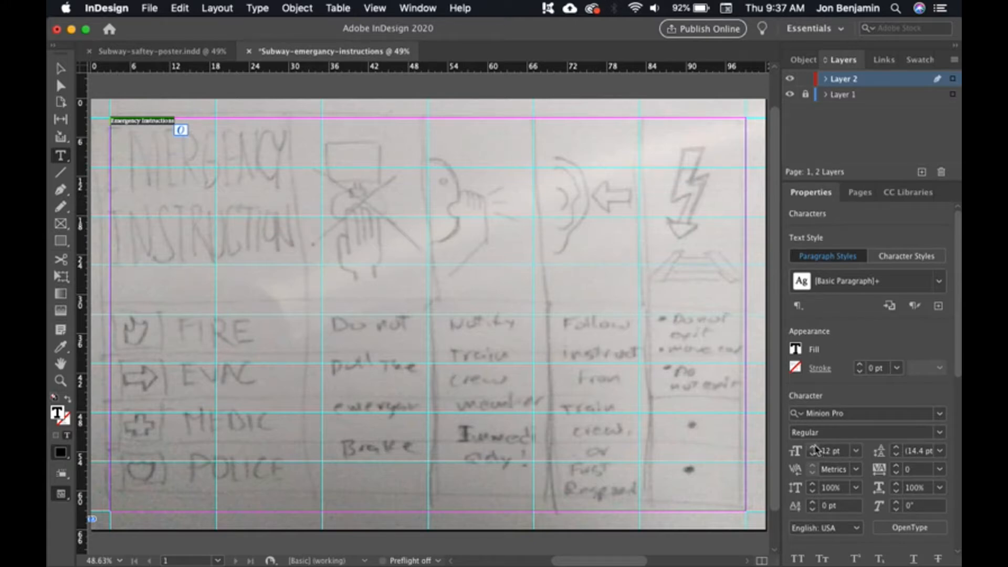
pyautogui.click(813, 448)
pyautogui.click(813, 448)
pyautogui.click(813, 447)
pyautogui.click(813, 447)
pyautogui.click(813, 447)
pyautogui.click(813, 447)
pyautogui.click(813, 448)
pyautogui.click(813, 448)
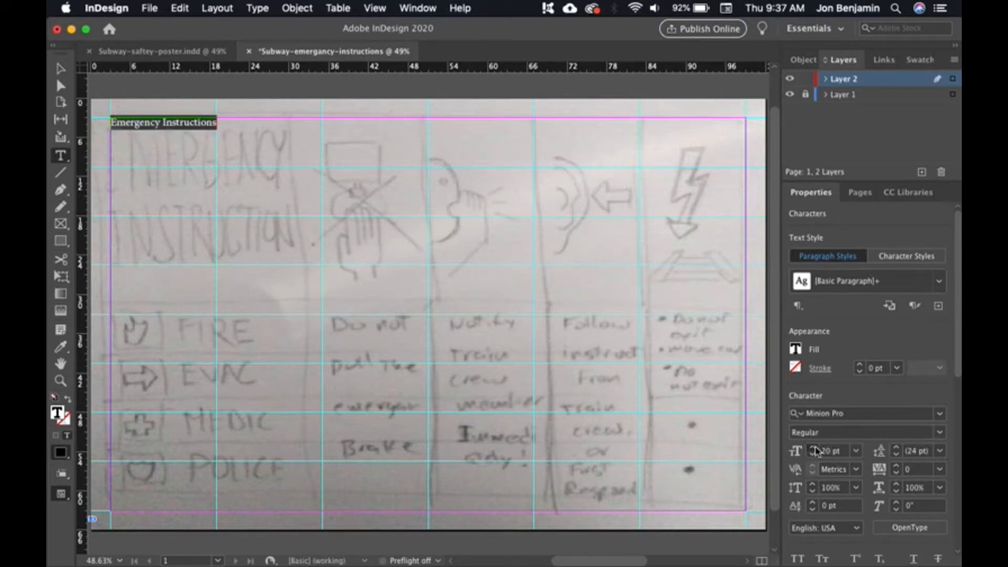
pyautogui.click(813, 447)
pyautogui.click(813, 447)
pyautogui.click(813, 447)
pyautogui.click(812, 448)
pyautogui.click(813, 448)
pyautogui.click(813, 448)
pyautogui.click(813, 448)
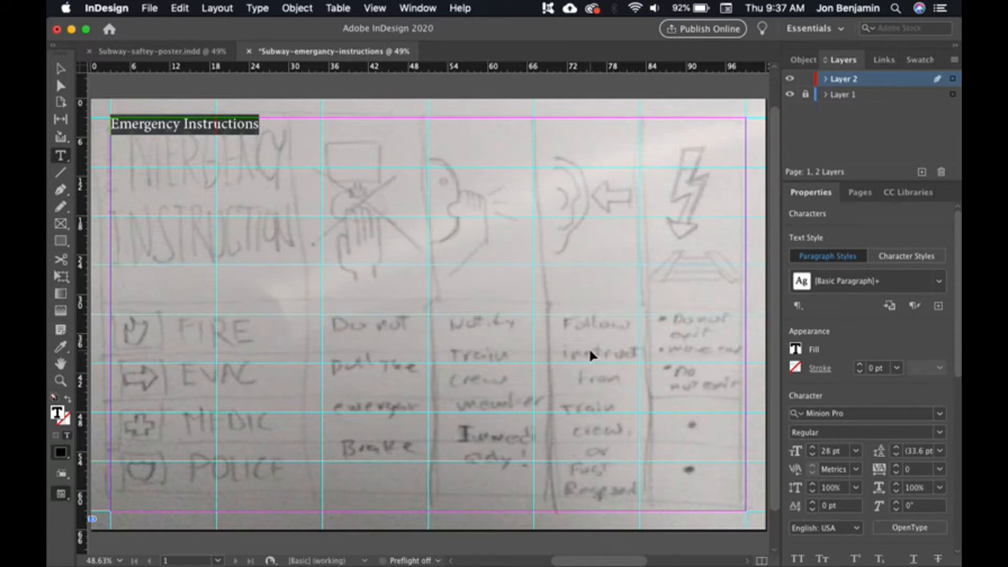
pyautogui.press('super+shift+period')
pyautogui.press('super+shift+period')
pyautogui.press('super+shift+period')
pyautogui.press('super+shift+period')
pyautogui.press('super+shift+period')
pyautogui.press('super+shift+period')
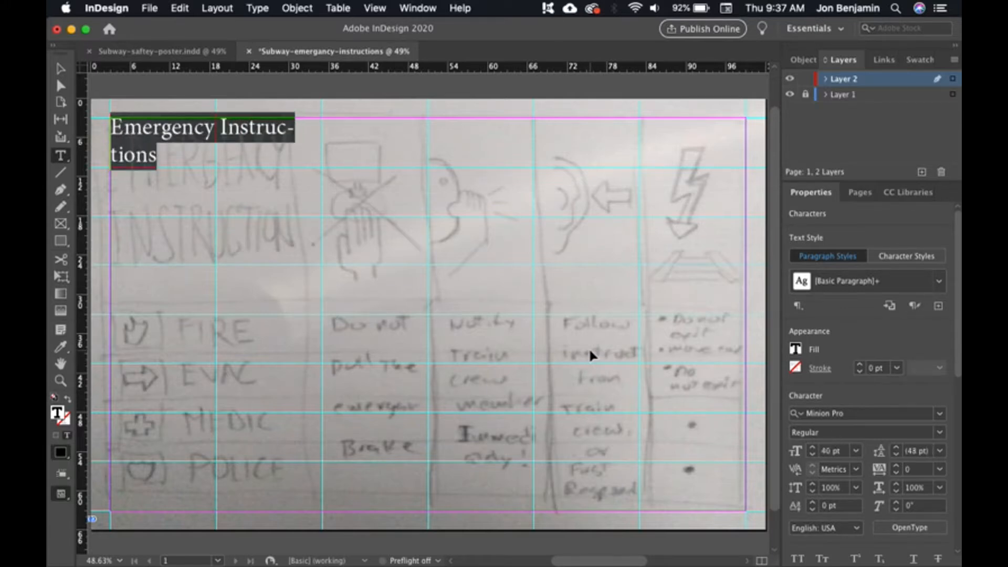
pyautogui.press('super+shift+comma')
pyautogui.press('super+shift+comma')
pyautogui.press('super+shift+comma')
pyautogui.press('super+shift+comma')
pyautogui.press('super+shift+period')
pyautogui.press('super+shift+period')
pyautogui.press('super+shift+period')
pyautogui.press('super+shift+period')
pyautogui.press('super+shift+period')
pyautogui.press('super+shift+comma')
pyautogui.press('super+shift+comma')
pyautogui.press('super+shift+comma')
pyautogui.press('super+shift+comma')
pyautogui.press('super+shift+comma')
pyautogui.press('super+shift+comma')
pyautogui.press('super+shift+period')
pyautogui.press('super+shift+period')
pyautogui.press('super+shift+period')
pyautogui.press('super+shift+period')
pyautogui.press('super+shift+period')
pyautogui.press('super+shift+comma')
pyautogui.press('super+shift+comma')
pyautogui.press('super+shift+comma')
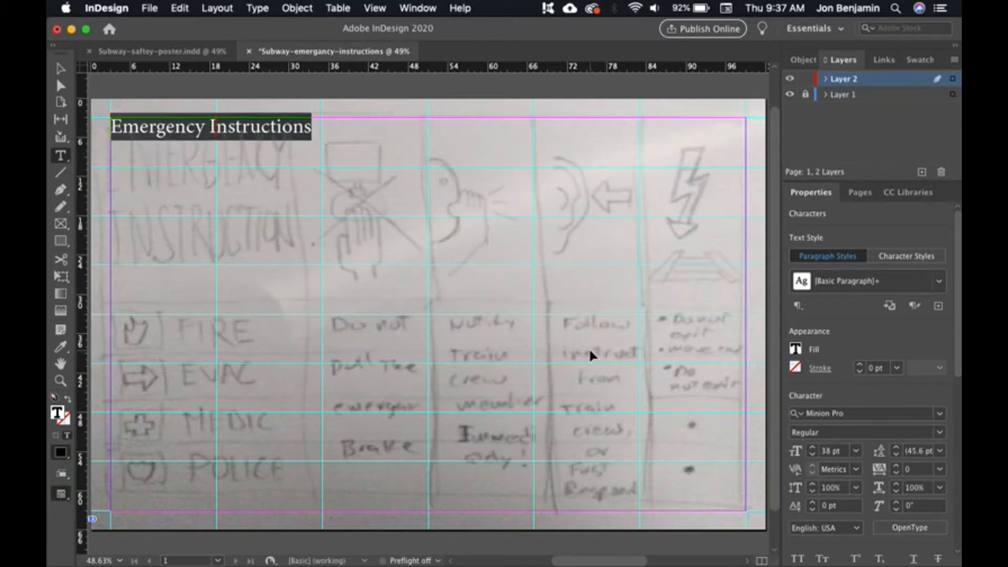
pyautogui.press('super+shift+period')
pyautogui.press('super+shift+period')
pyautogui.press('super+shift+period')
pyautogui.press('super+shift+period')
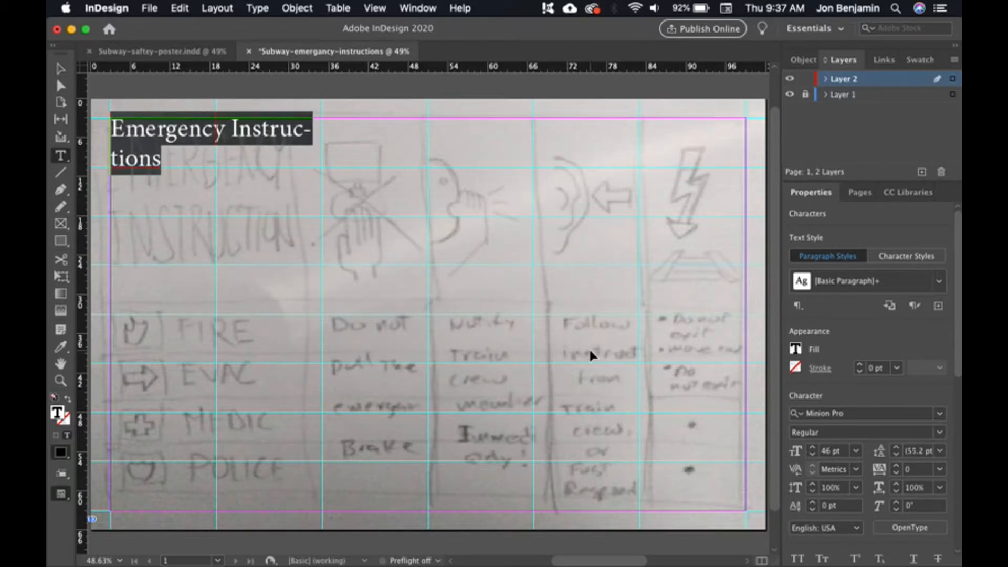
pyautogui.press('super+shift+period')
pyautogui.press('super+shift+period')
pyautogui.press('super+shift+period')
pyautogui.press('super+shift+period')
pyautogui.press('super+shift+period')
pyautogui.press('super+shift+period')
pyautogui.press('super+shift+period')
pyautogui.press('super+shift+period')
pyautogui.press('super+shift+period')
pyautogui.press('super+shift+period')
pyautogui.press('super+shift+period')
pyautogui.press('super+shift+period')
pyautogui.press('super+shift+period')
pyautogui.press('super+shift+period')
pyautogui.press('super+shift+period')
pyautogui.press('super+shift+period')
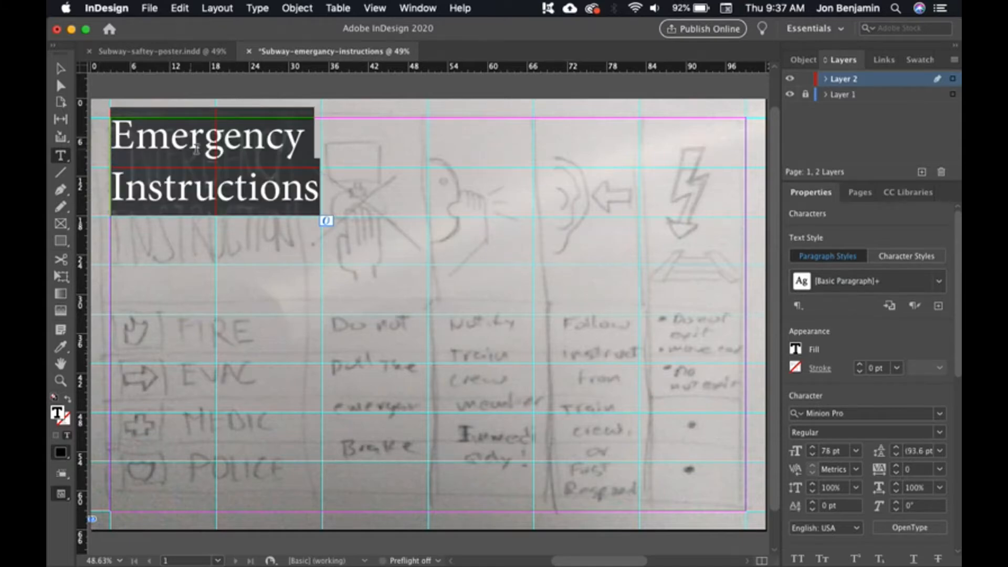
# Create a new paragraph style from the selected "Emergency Instructions" title and name it H1
pyautogui.click(214, 187)
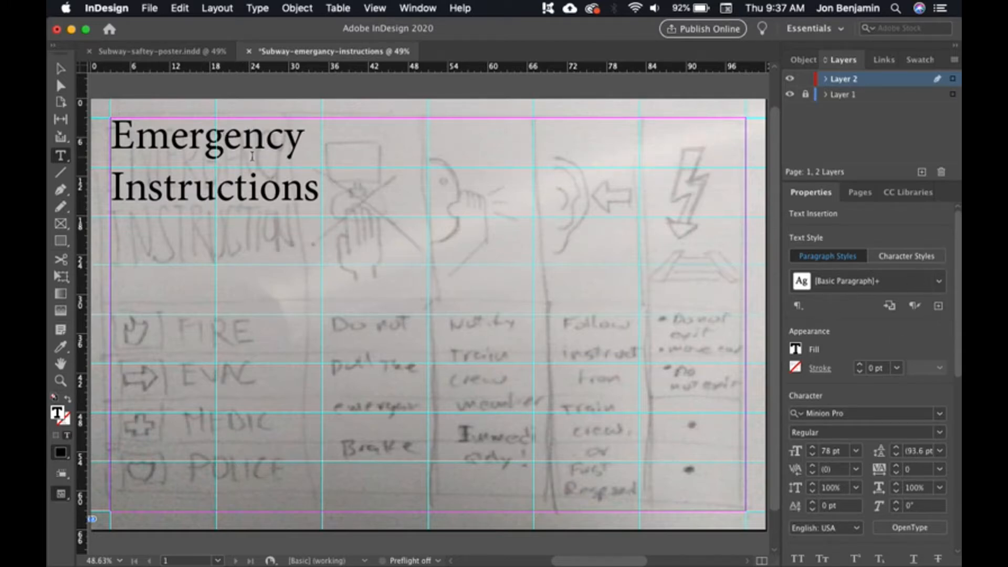
pyautogui.moveTo(112, 134); pyautogui.dragTo(322, 203)
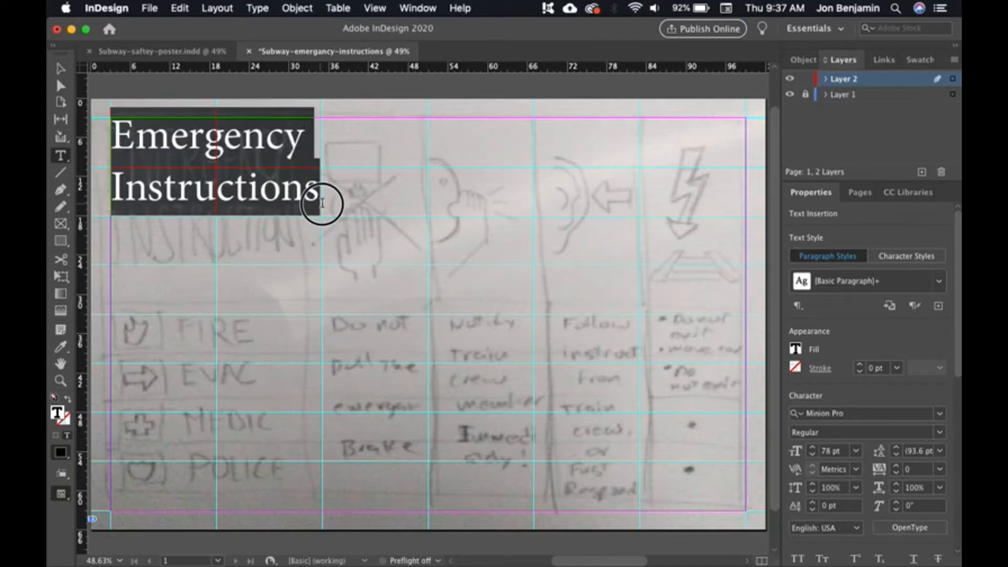
pyautogui.click(938, 306)
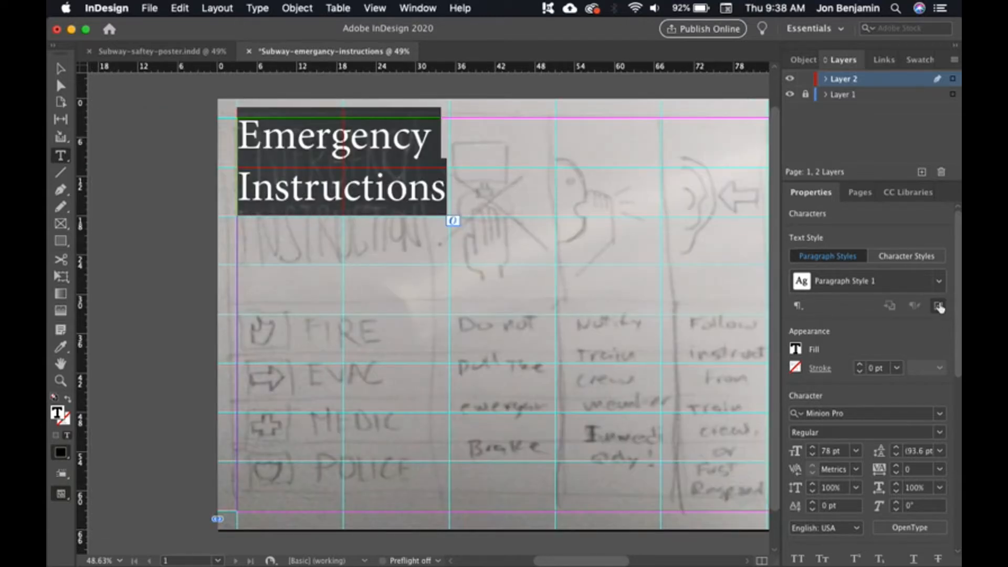
pyautogui.click(849, 284)
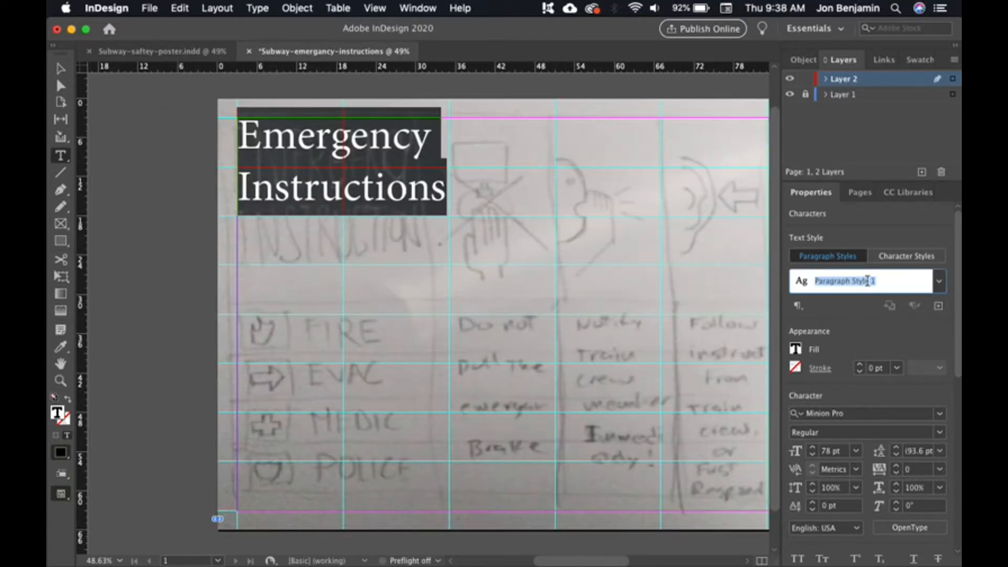
pyautogui.write('H1')
pyautogui.press('Return')
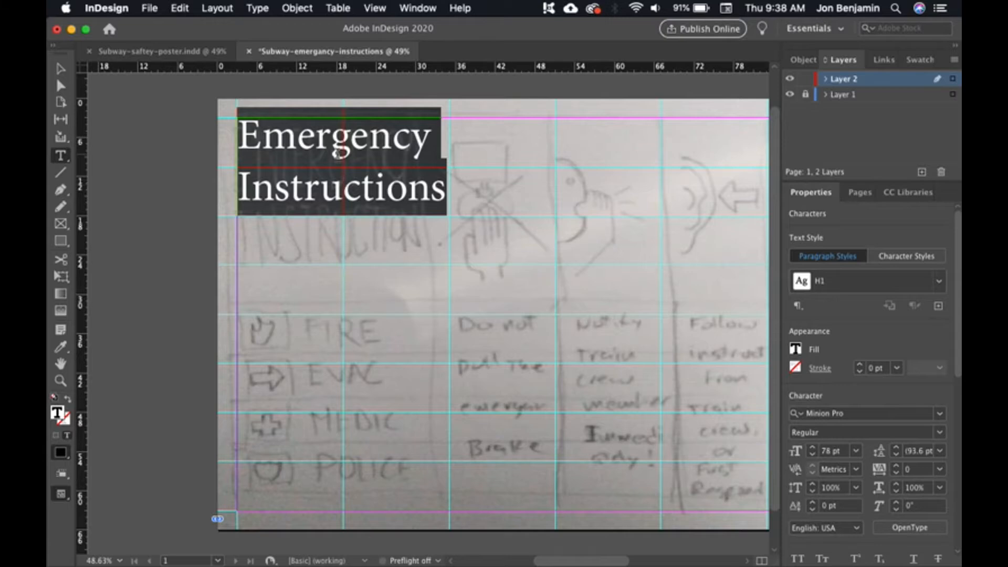
# Edit the H1 paragraph style to use the Helvetica Neue font family in Condensed Black
pyautogui.click(938, 282)
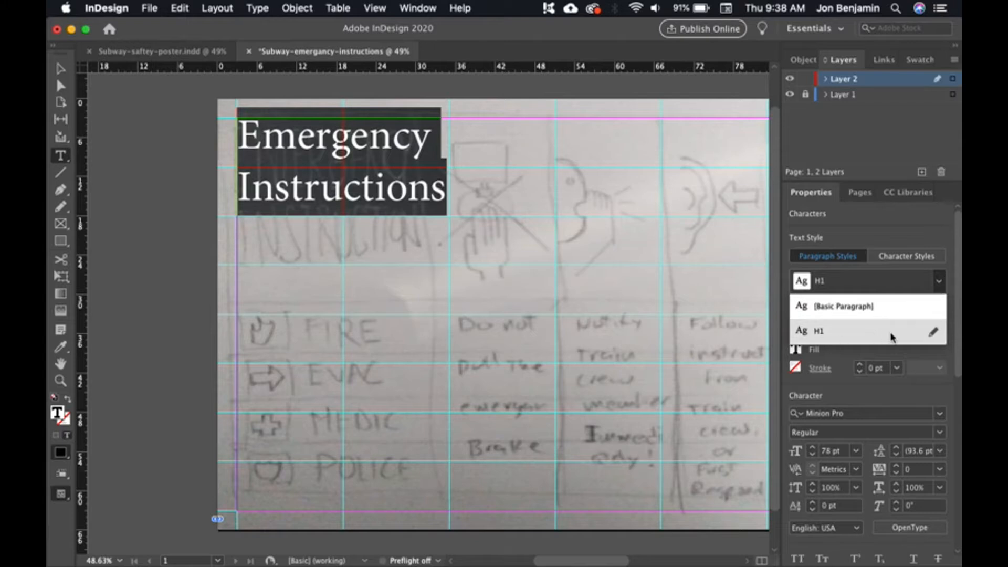
pyautogui.click(933, 335)
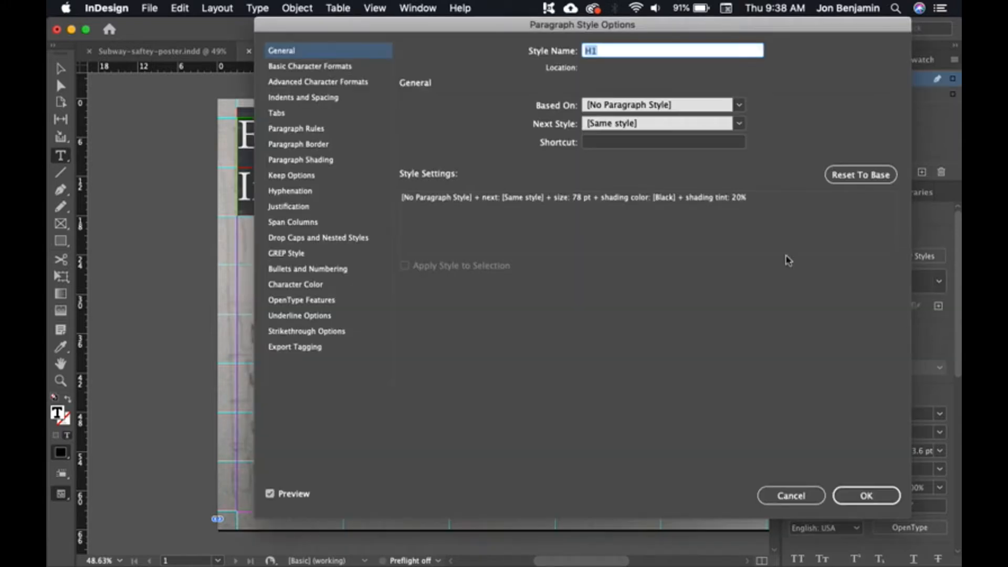
pyautogui.click(328, 65)
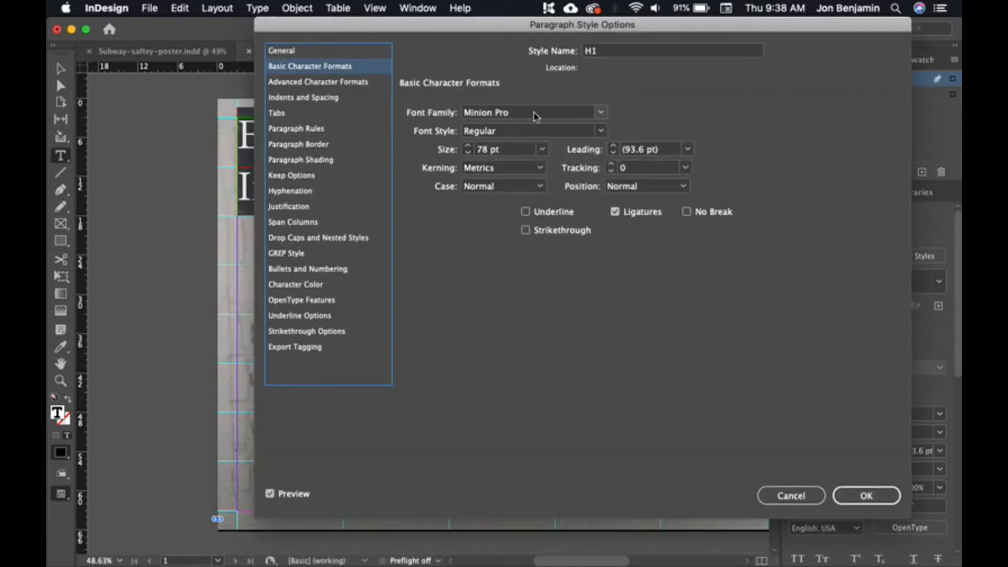
pyautogui.press('Tab')
pyautogui.write('He')
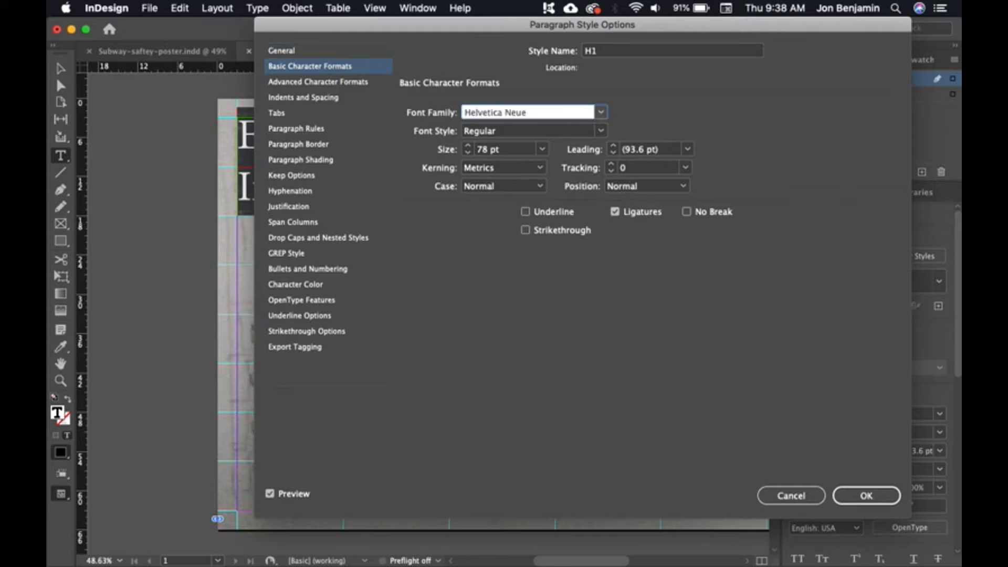
pyautogui.press('Tab')
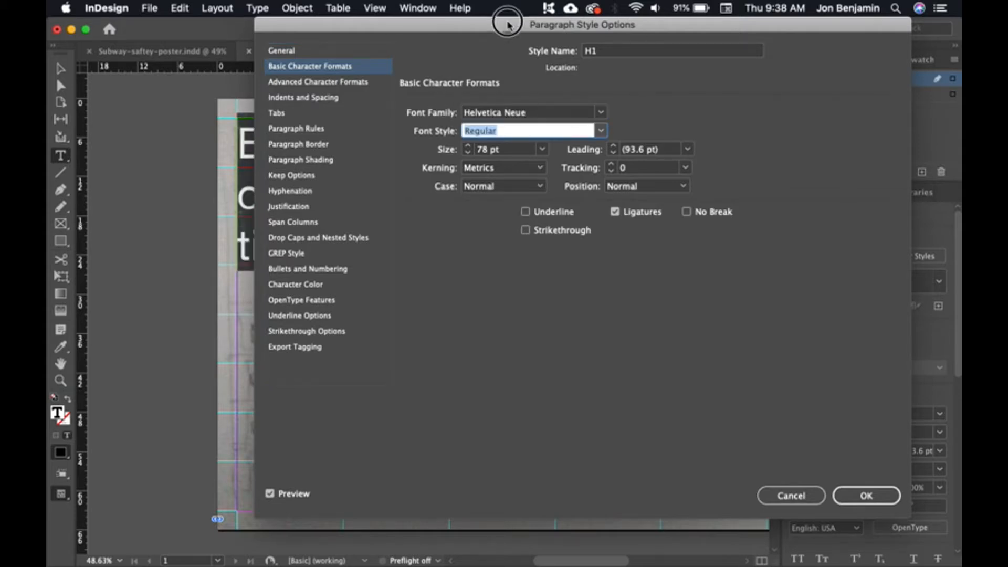
pyautogui.moveTo(509, 25); pyautogui.dragTo(625, 35)
pyautogui.click(717, 142)
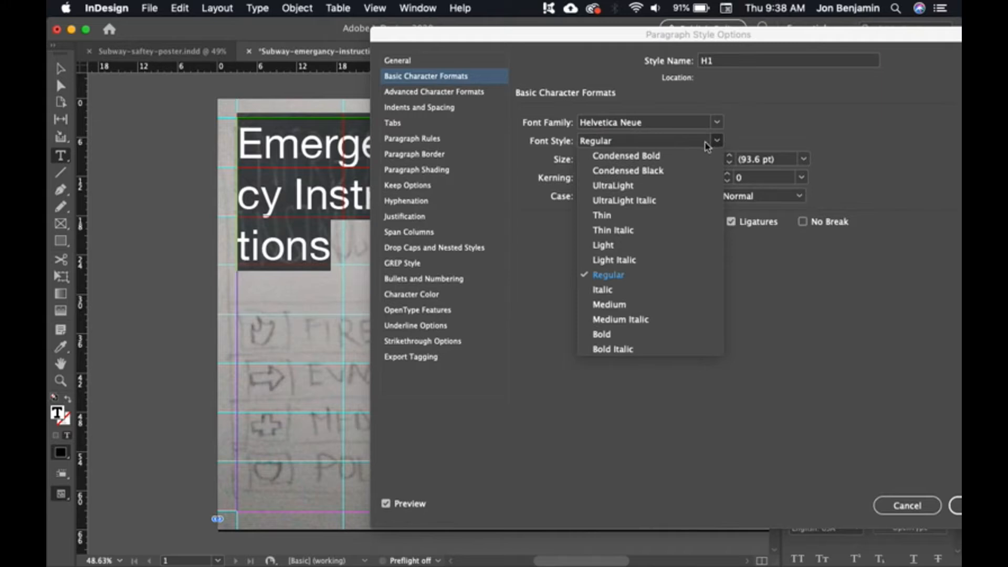
pyautogui.click(674, 170)
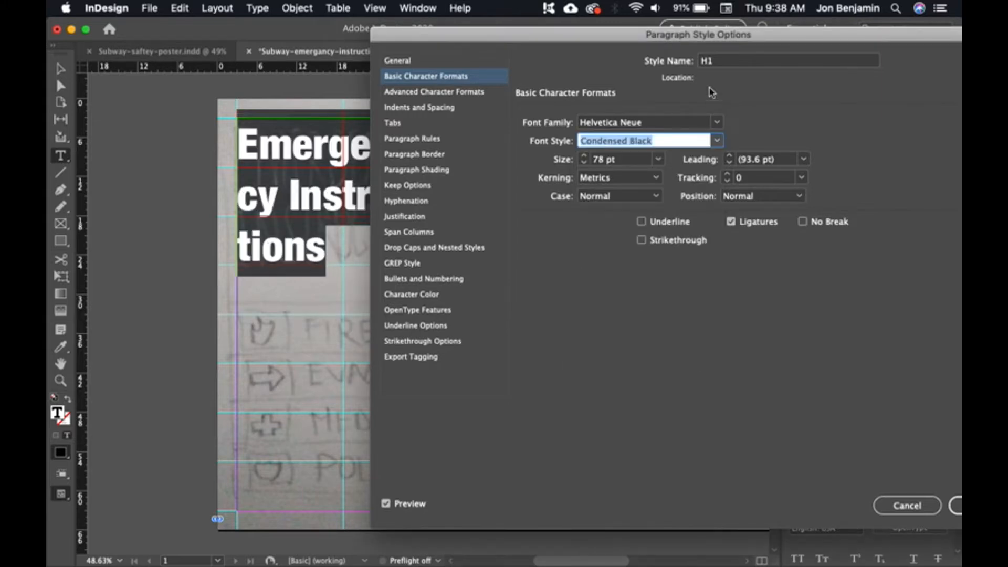
pyautogui.moveTo(788, 34); pyautogui.dragTo(623, 48)
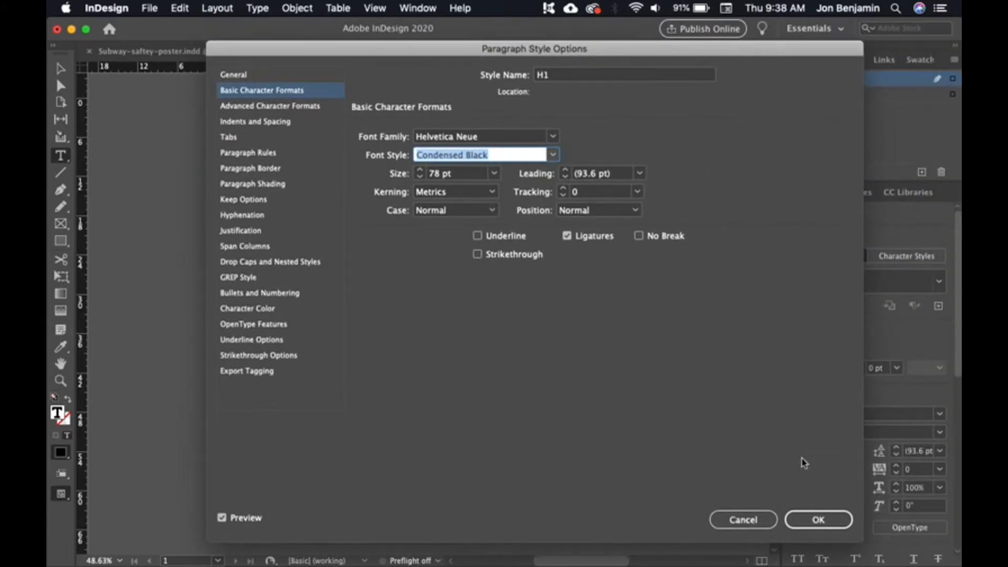
pyautogui.click(814, 519)
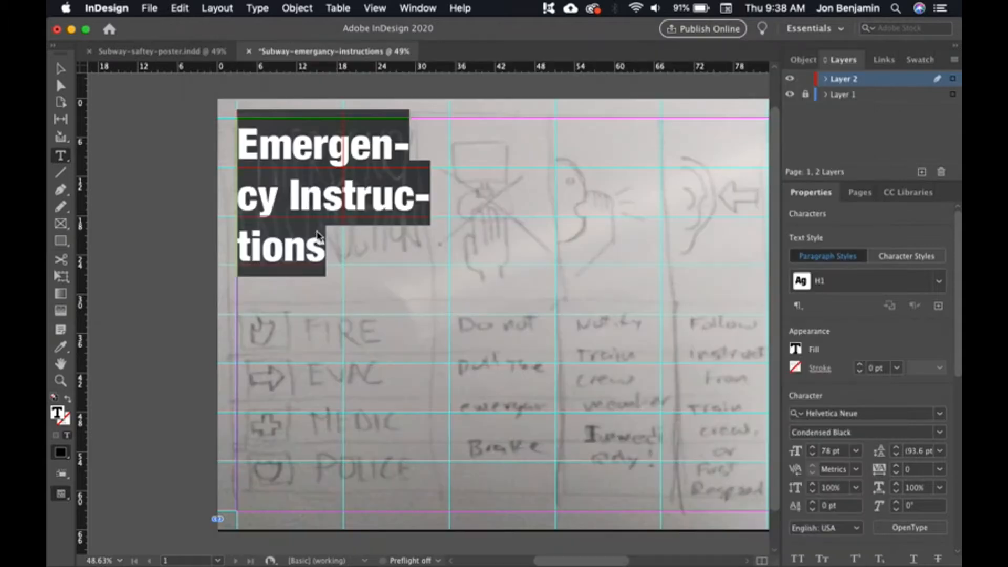
# Turn off hyphenation in the H1 paragraph style
pyautogui.click(339, 200)
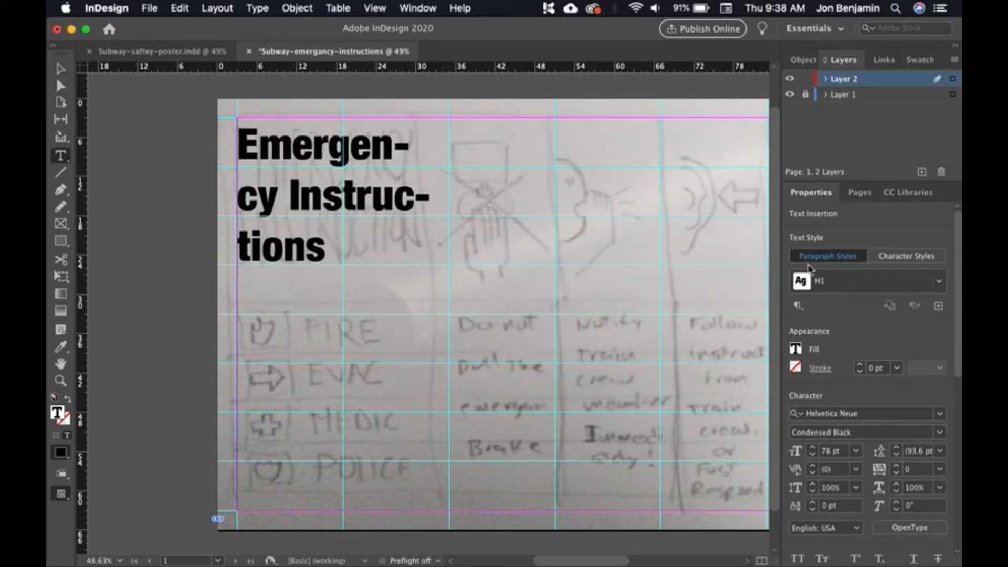
pyautogui.click(939, 282)
pyautogui.click(933, 332)
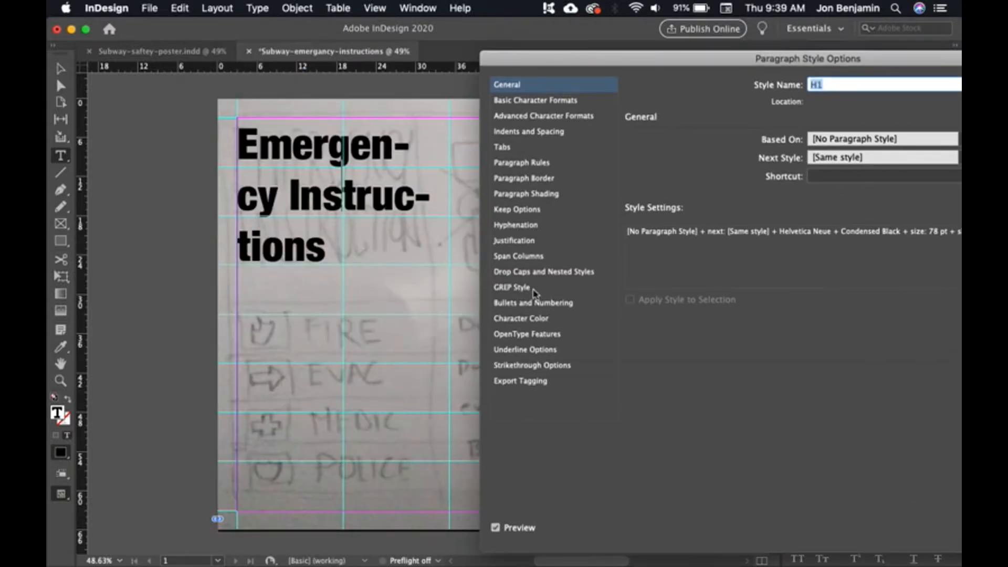
pyautogui.click(531, 226)
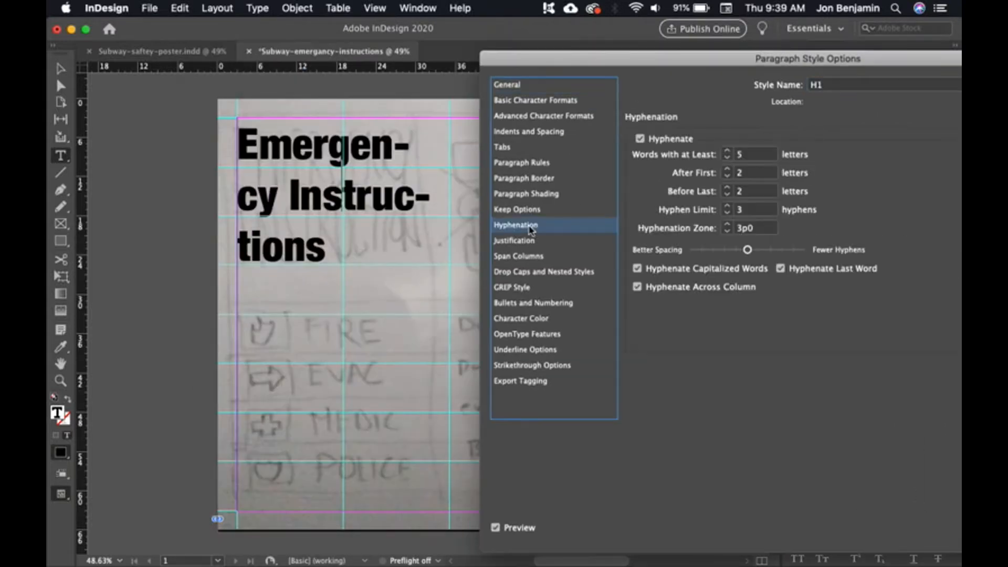
pyautogui.click(640, 139)
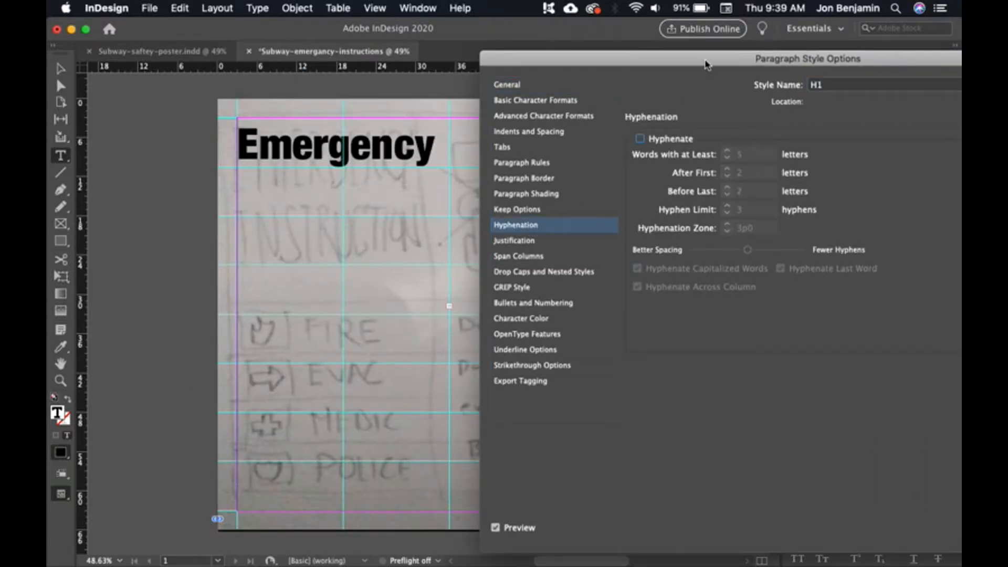
pyautogui.moveTo(706, 64); pyautogui.dragTo(646, 59)
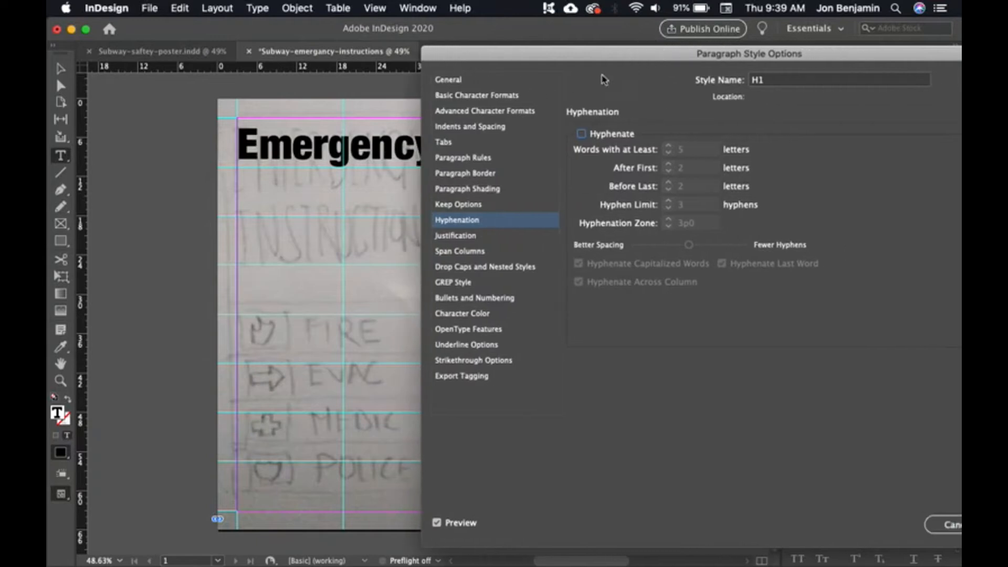
# Reduce the H1 style's font size to 70 pt
pyautogui.click(449, 80)
pyautogui.click(480, 97)
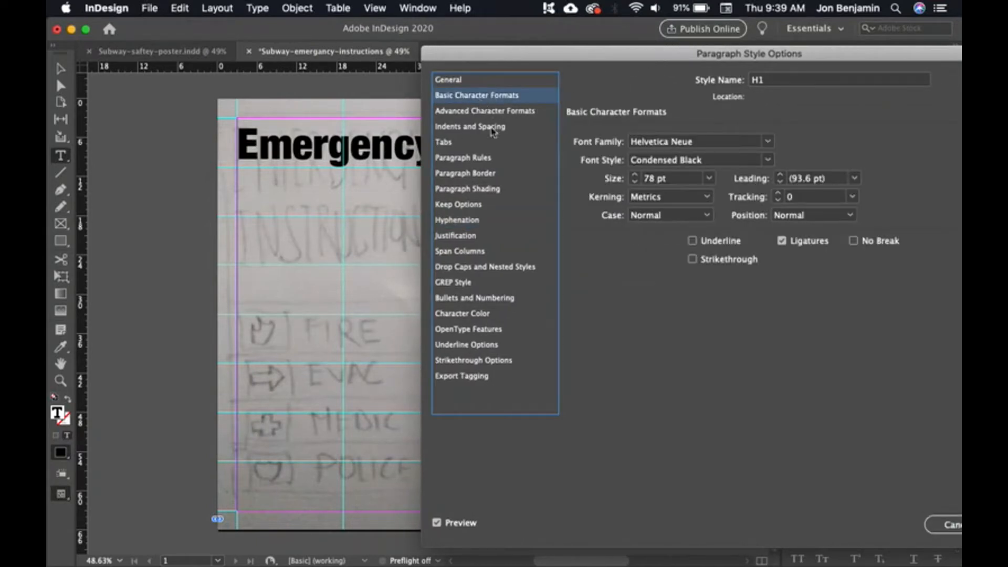
pyautogui.click(635, 182)
pyautogui.click(635, 181)
pyautogui.click(634, 181)
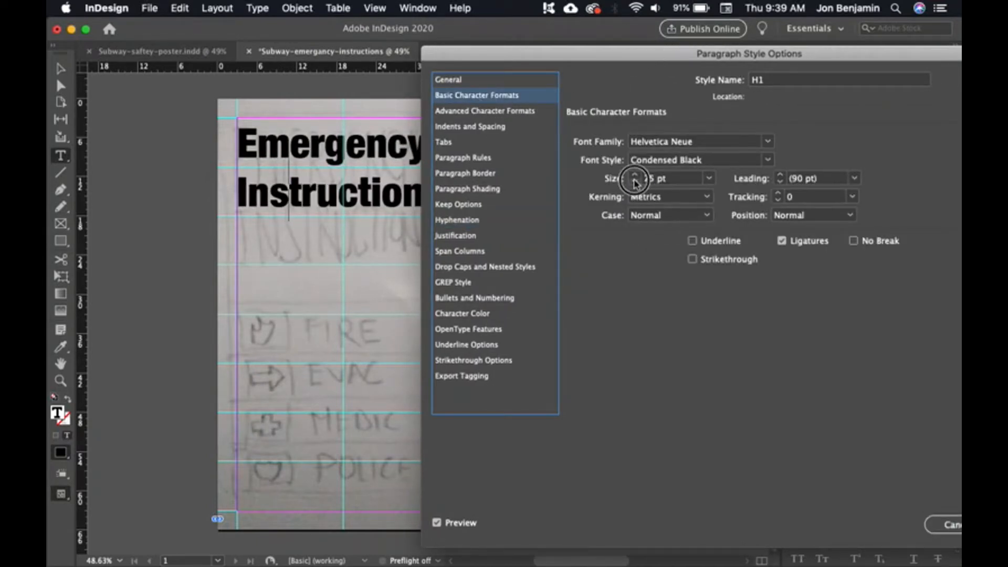
pyautogui.click(635, 182)
pyautogui.click(635, 182)
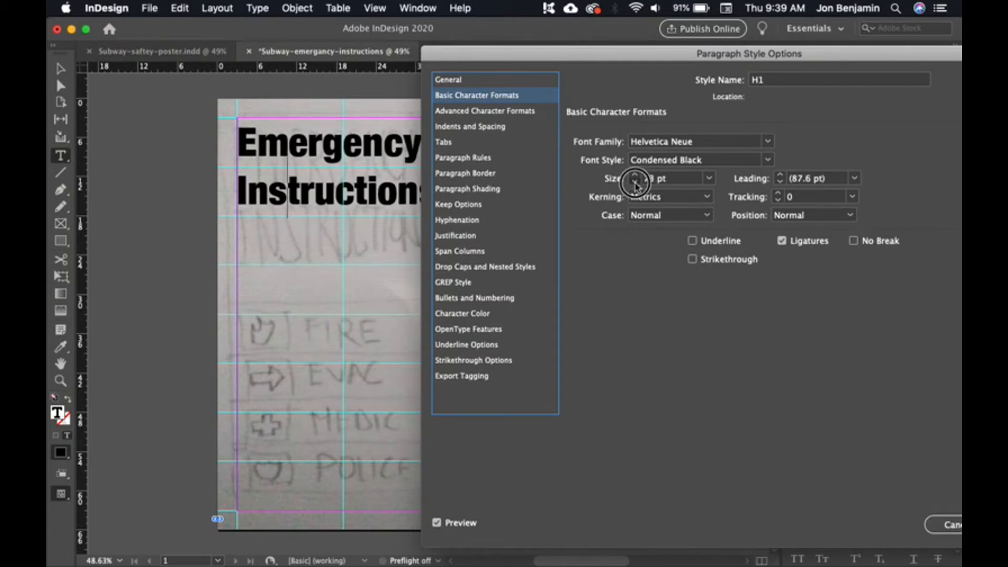
pyautogui.click(635, 182)
pyautogui.click(634, 182)
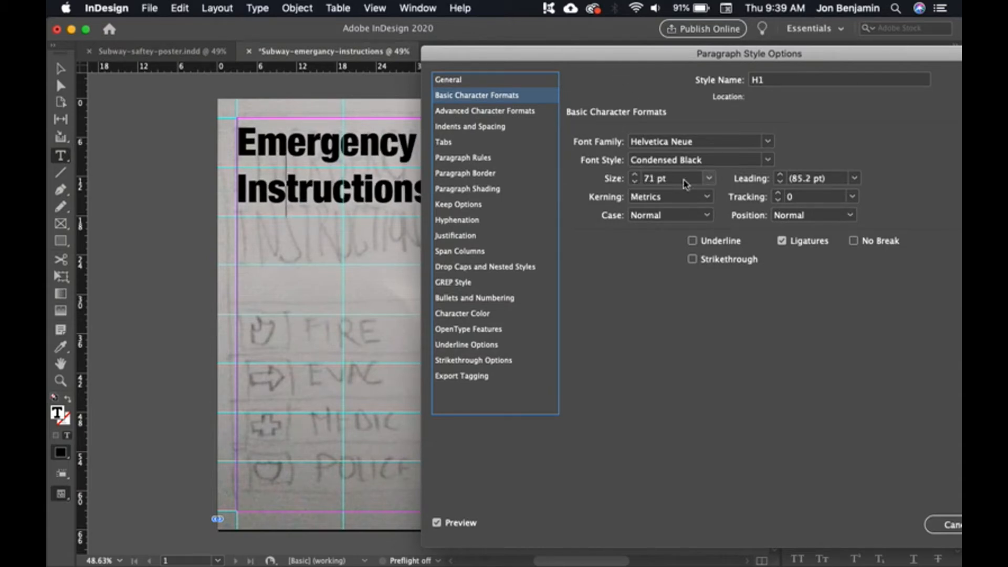
pyautogui.click(635, 182)
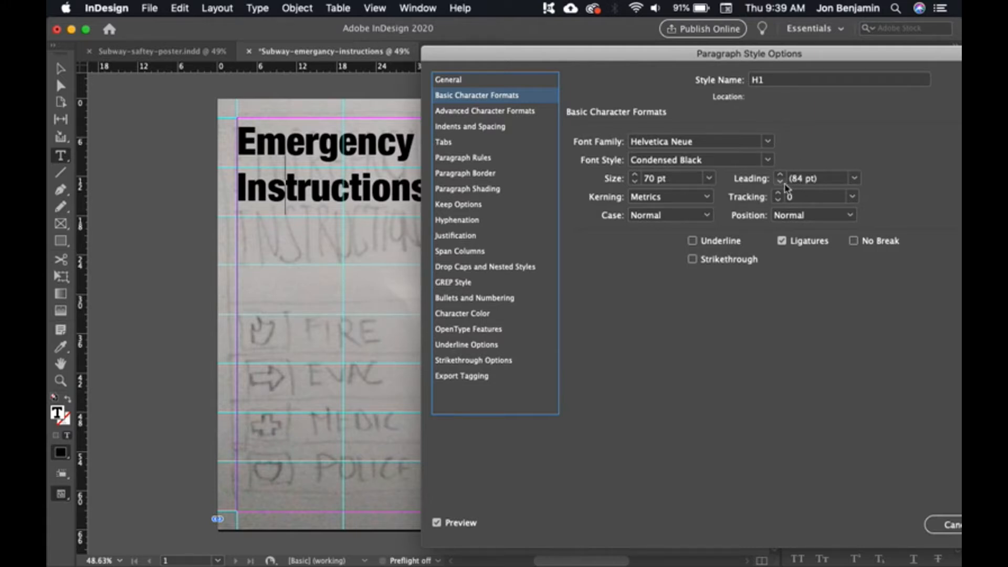
# Tighten the H1 style's leading to 70 pt and apply the style changes
pyautogui.click(780, 182)
pyautogui.click(780, 181)
pyautogui.click(780, 181)
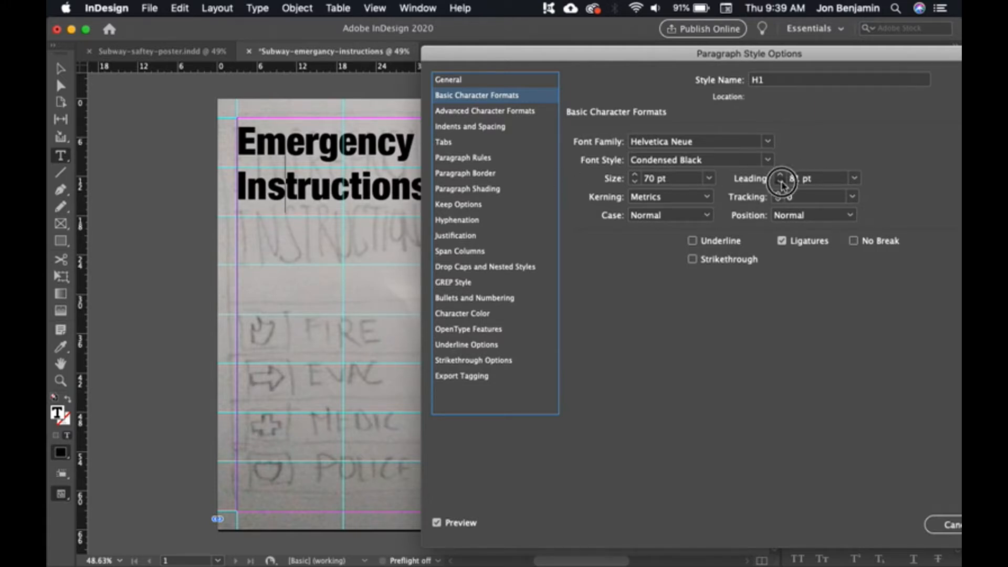
pyautogui.click(780, 182)
pyautogui.click(780, 182)
pyautogui.click(779, 182)
pyautogui.click(780, 181)
pyautogui.click(780, 181)
pyautogui.click(780, 182)
pyautogui.click(780, 182)
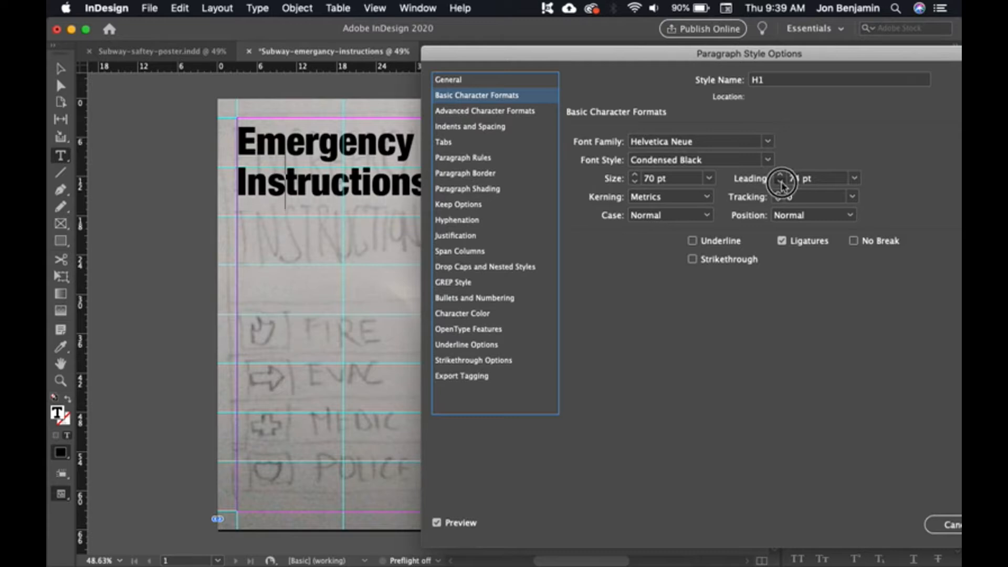
pyautogui.click(780, 182)
pyautogui.click(779, 182)
pyautogui.click(780, 181)
pyautogui.click(780, 182)
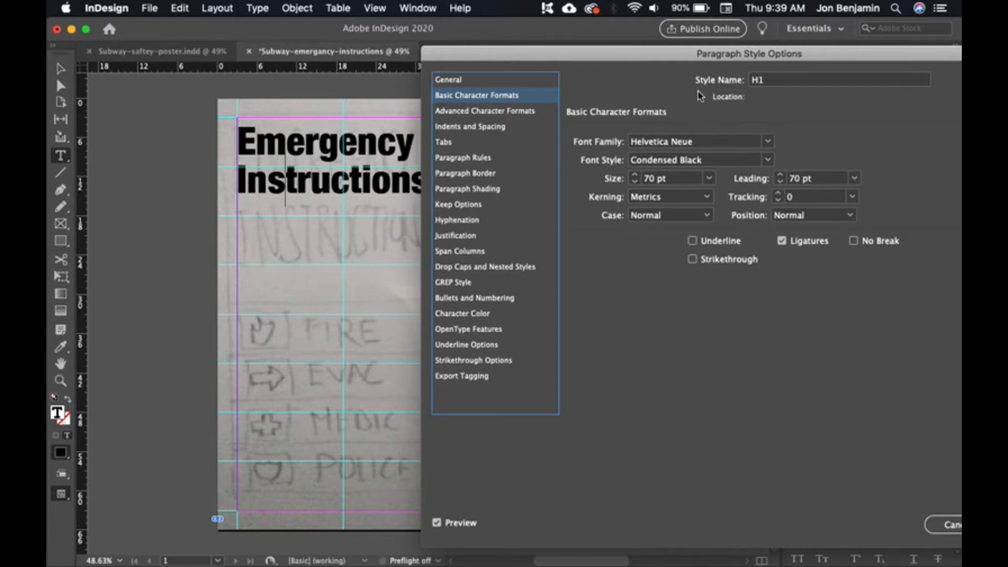
pyautogui.moveTo(701, 53); pyautogui.dragTo(595, 53)
pyautogui.click(923, 530)
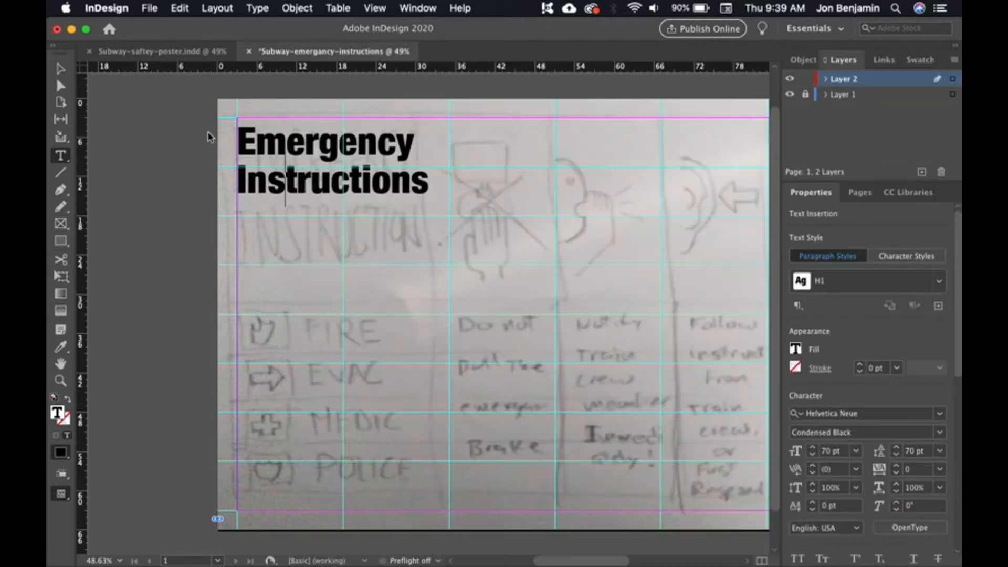
# Draw a text frame over the sketched FIRE row, two guide columns wide and one row tall, and enter "Fire" in it
pyautogui.click(64, 73)
pyautogui.click(292, 312)
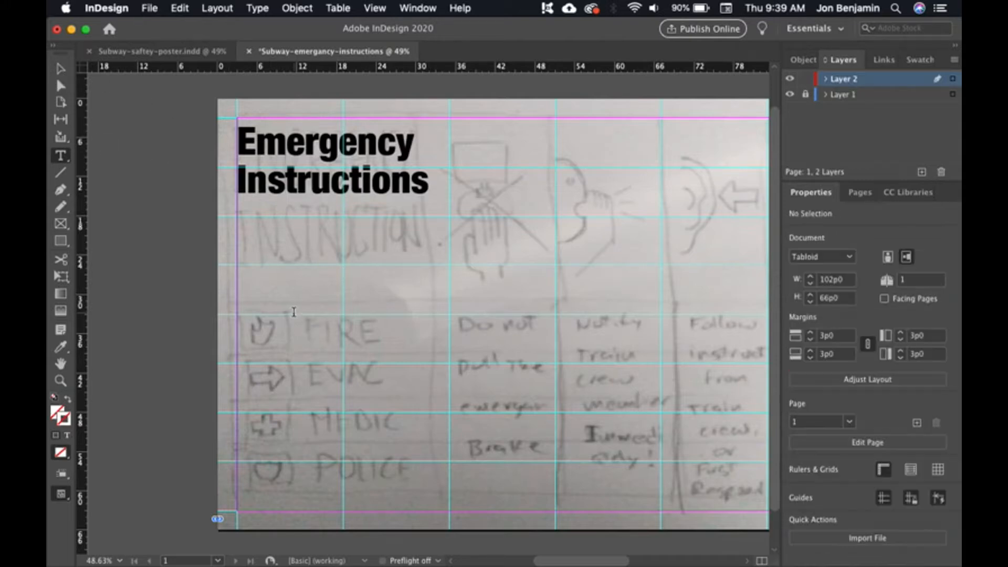
pyautogui.click(60, 68)
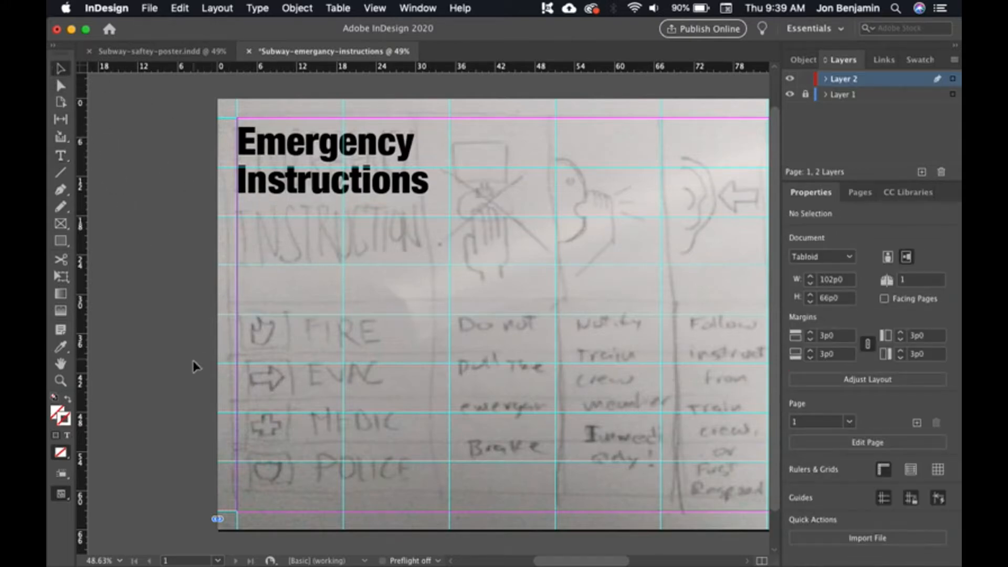
pyautogui.moveTo(385, 414); pyautogui.dragTo(313, 397)
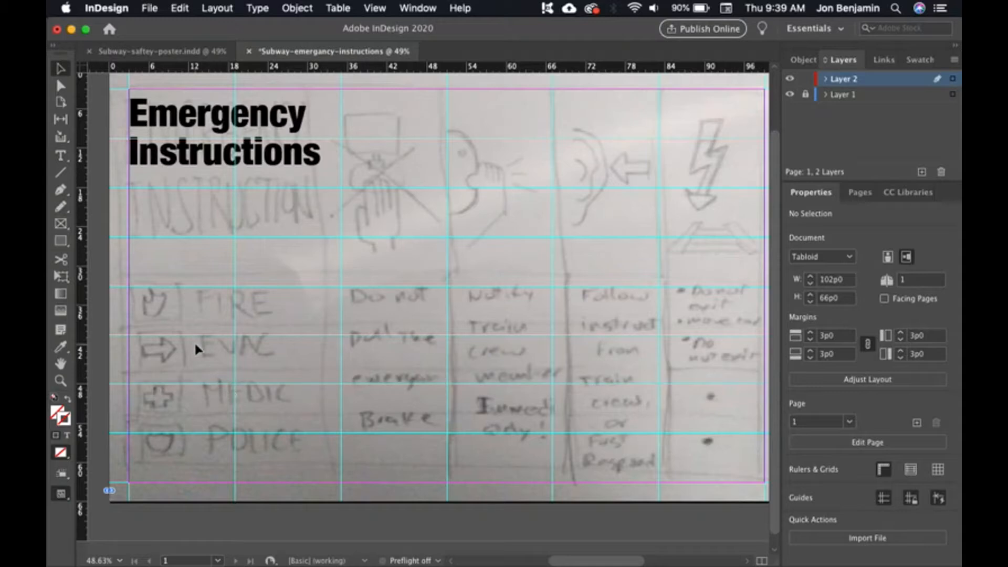
pyautogui.press('t')
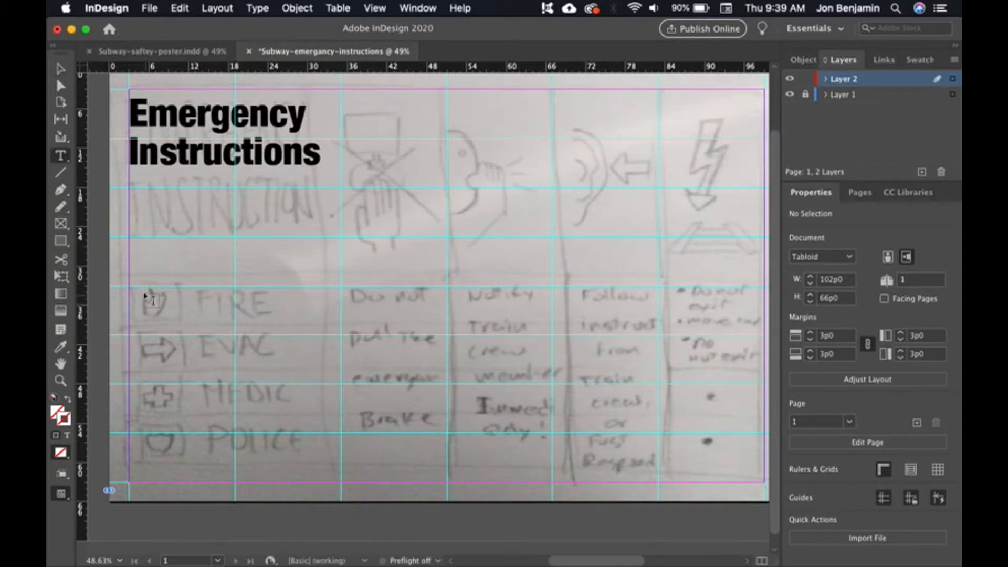
pyautogui.moveTo(129, 286); pyautogui.dragTo(326, 340)
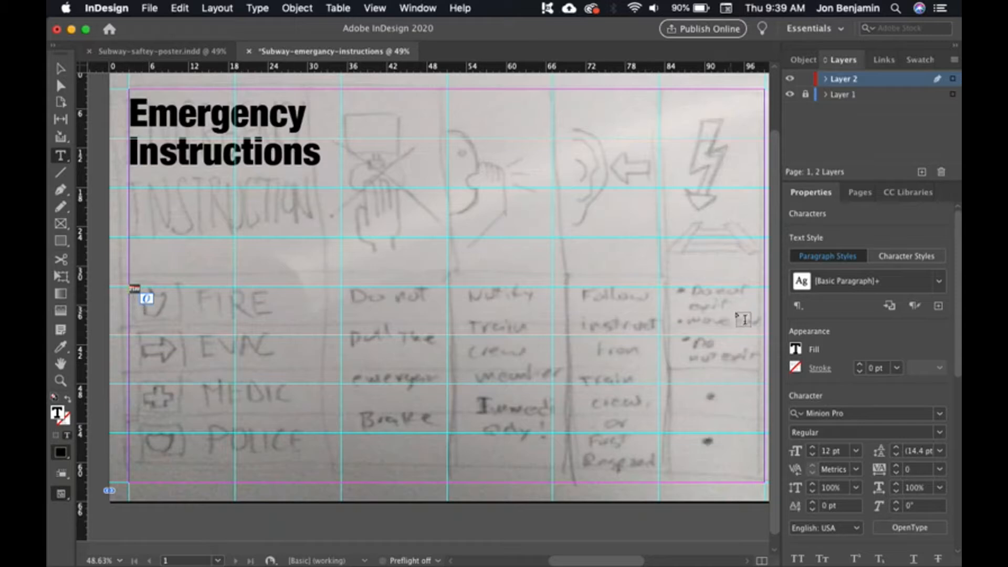
# Apply the H1 paragraph style to the "Fire" text and deselect its frame
pyautogui.click(939, 281)
pyautogui.click(873, 331)
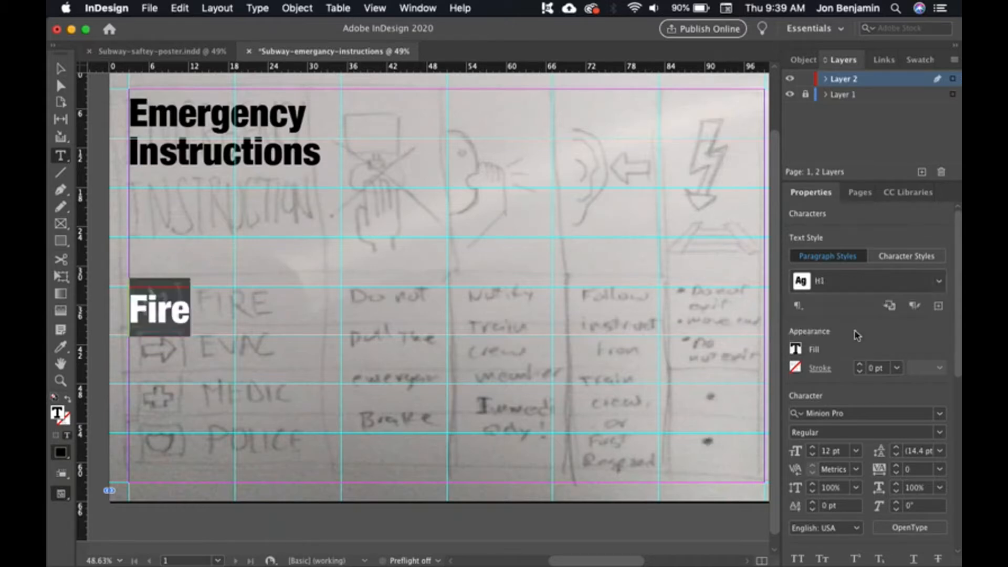
pyautogui.click(60, 68)
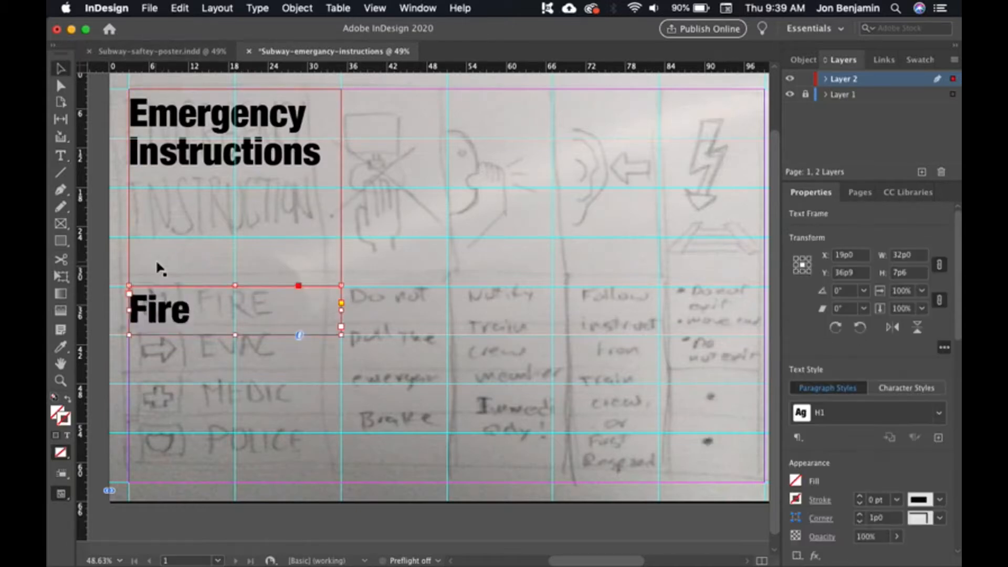
pyautogui.click(114, 276)
# Create a new paragraph style from the selected "Fire" text and name it H2
pyautogui.hscroll(-3, 157, 299)
pyautogui.scroll(-1, 157, 299)
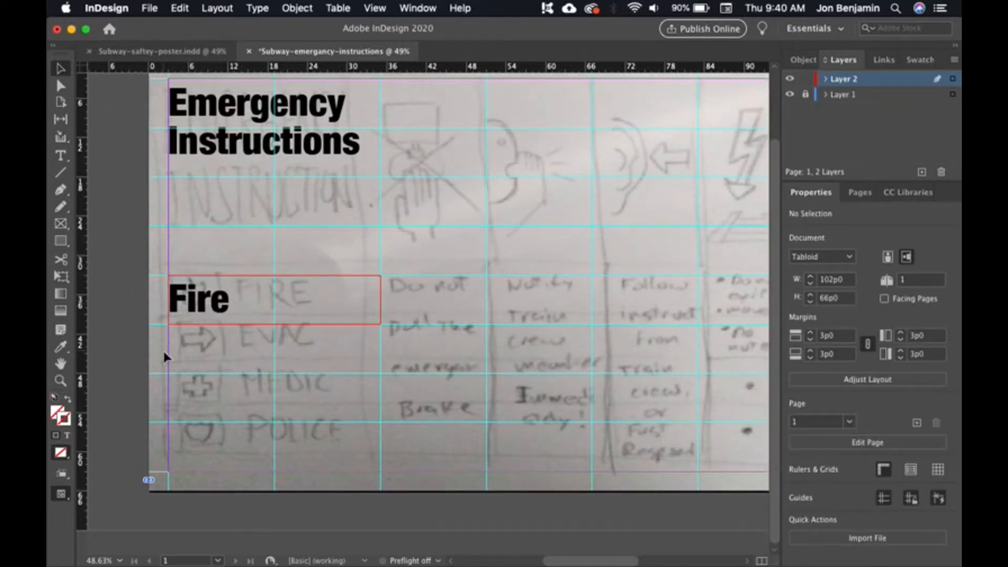
pyautogui.scroll(1, 257, 334)
pyautogui.hscroll(1, 258, 333)
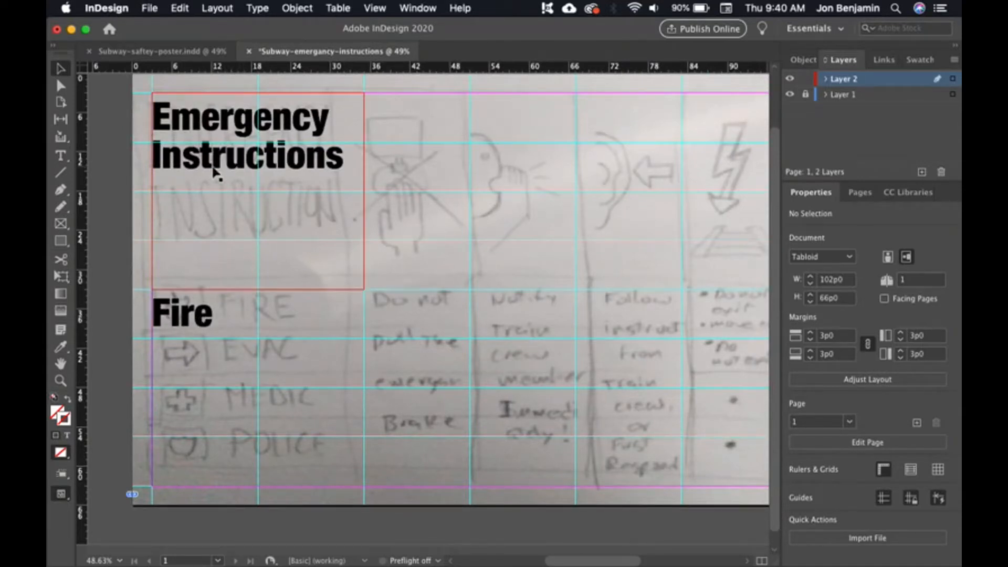
pyautogui.doubleClick(180, 313)
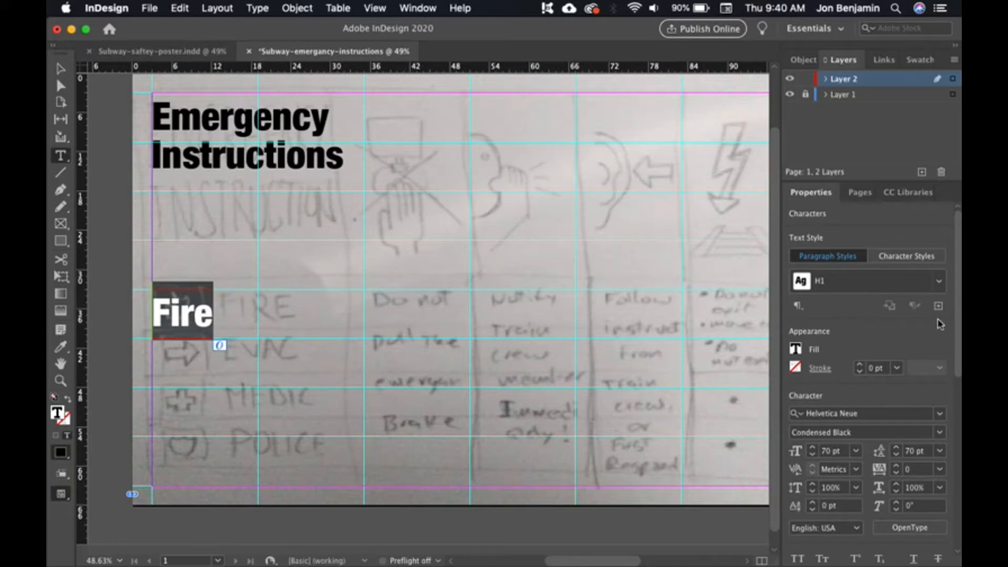
pyautogui.click(938, 308)
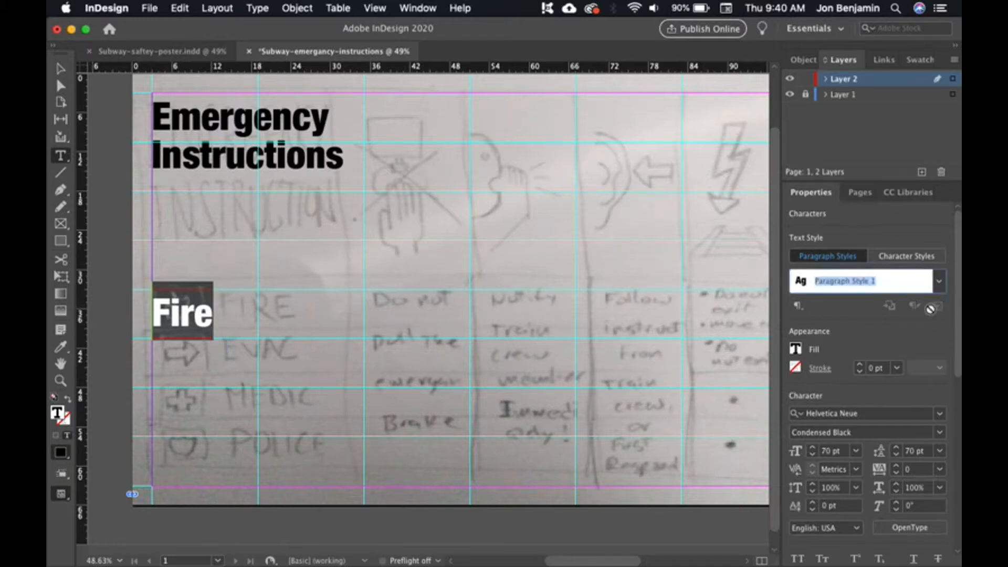
pyautogui.write('H2')
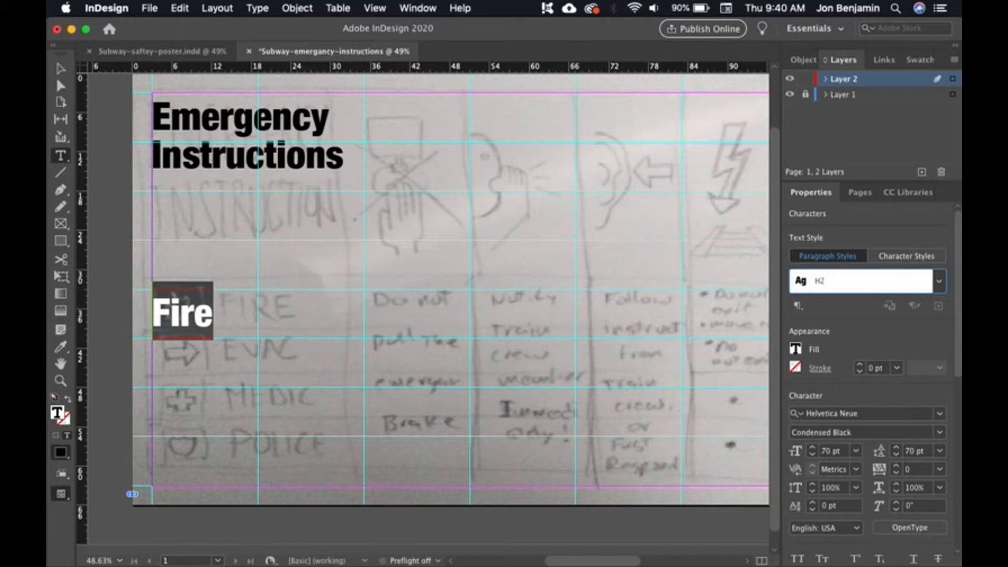
# Edit the H2 paragraph style so its size and leading are both 60 pt, apply the changes, and deselect the "Fire" frame
pyautogui.press('Return')
pyautogui.click(939, 281)
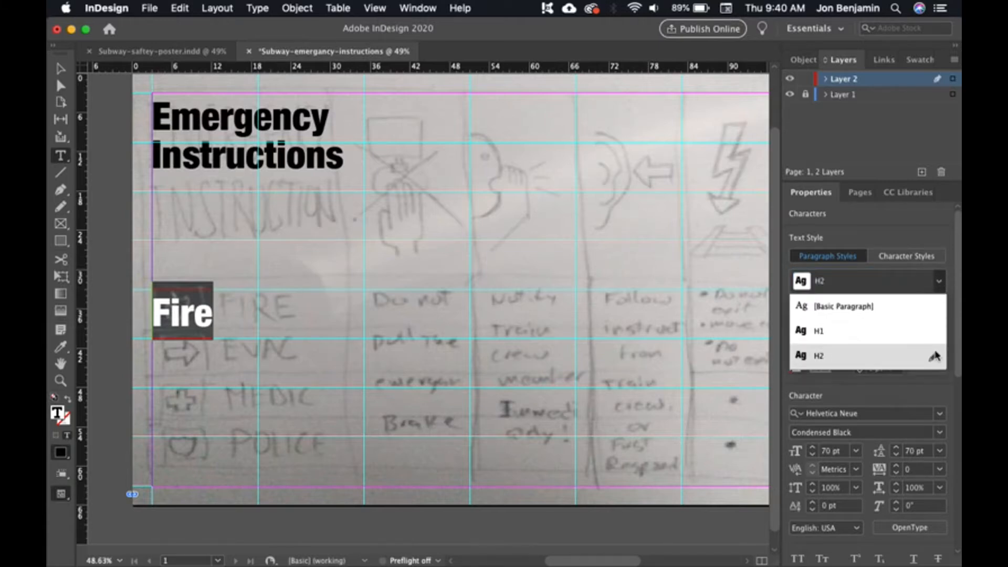
pyautogui.click(934, 356)
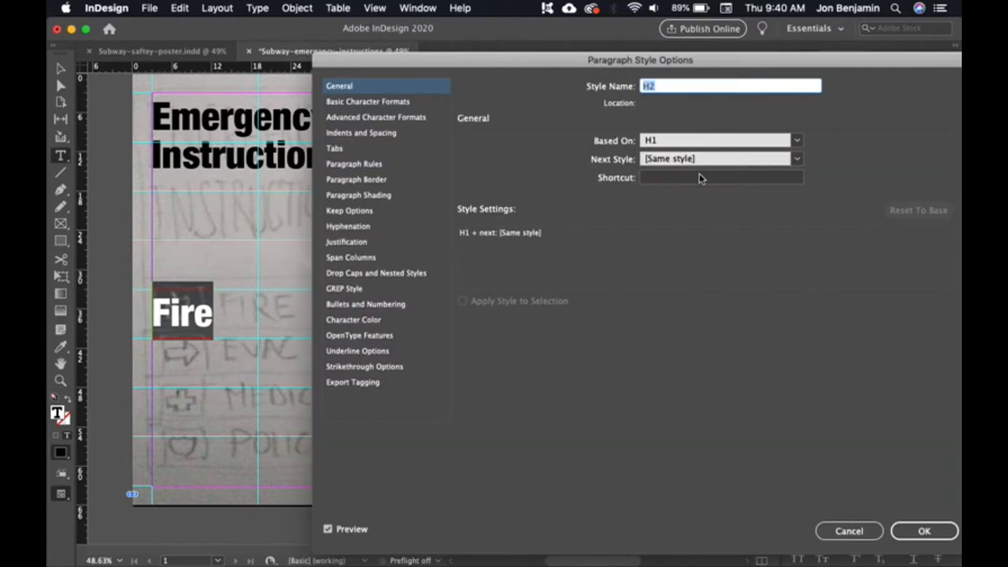
pyautogui.click(374, 120)
pyautogui.click(373, 102)
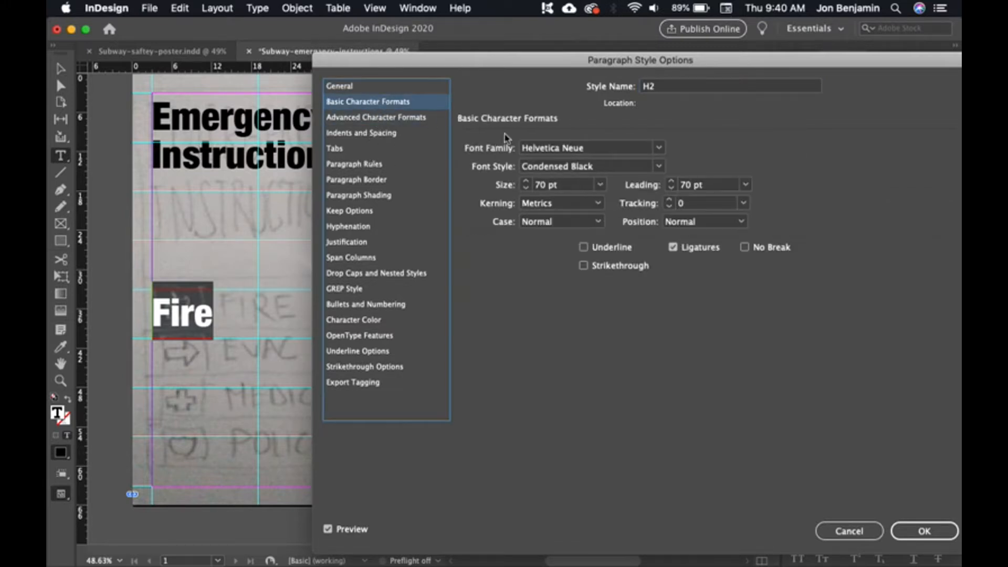
pyautogui.click(517, 185)
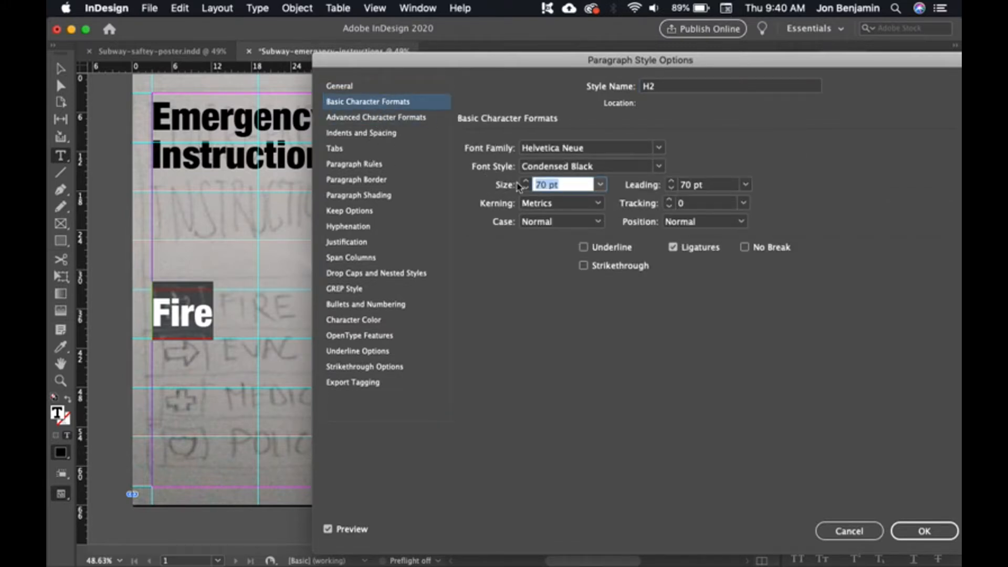
pyautogui.write('60')
pyautogui.press('Return')
pyautogui.press('Escape')
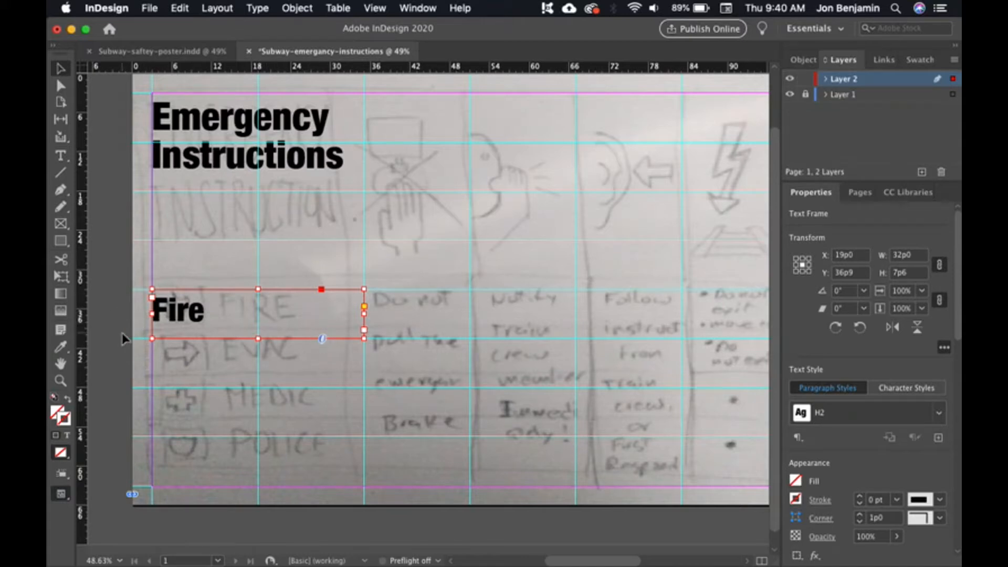
pyautogui.click(135, 340)
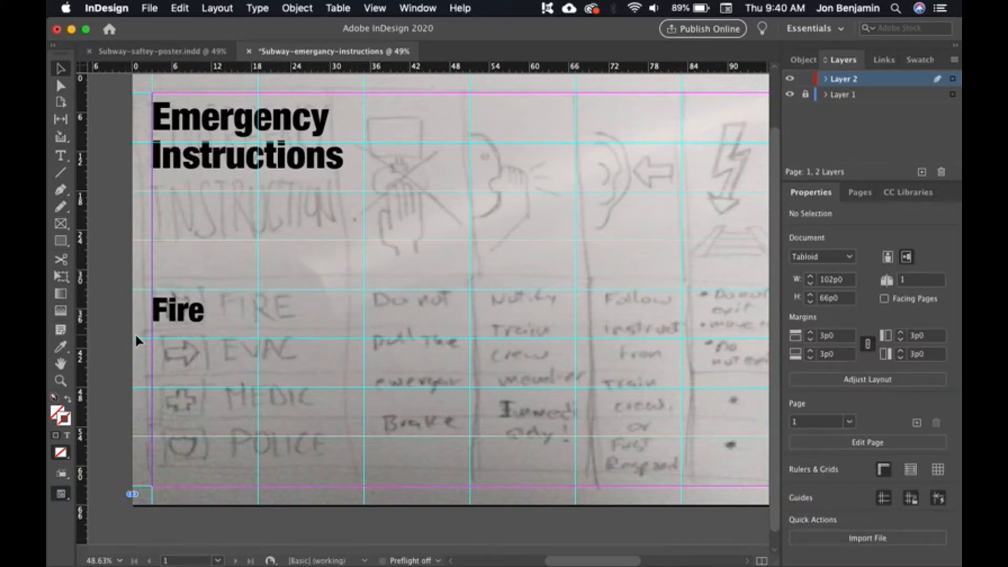
pyautogui.click(139, 338)
pyautogui.click(194, 329)
pyautogui.doubleClick(195, 313)
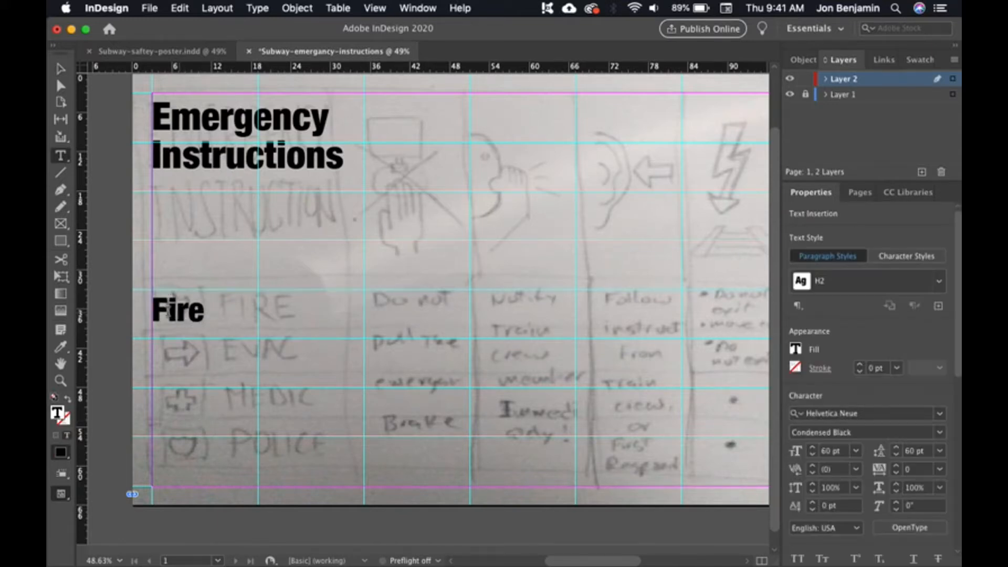
pyautogui.doubleClick(195, 313)
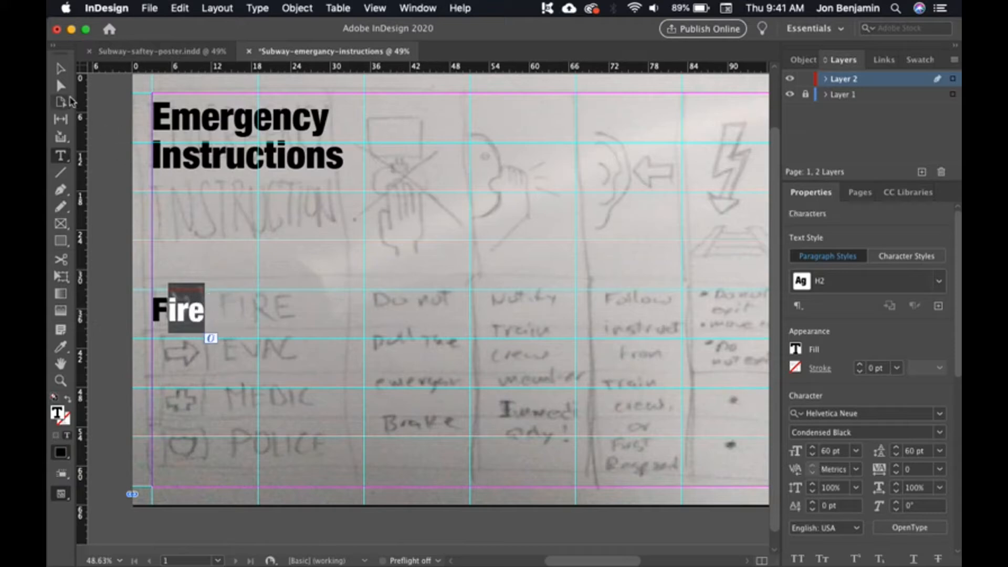
pyautogui.click(60, 69)
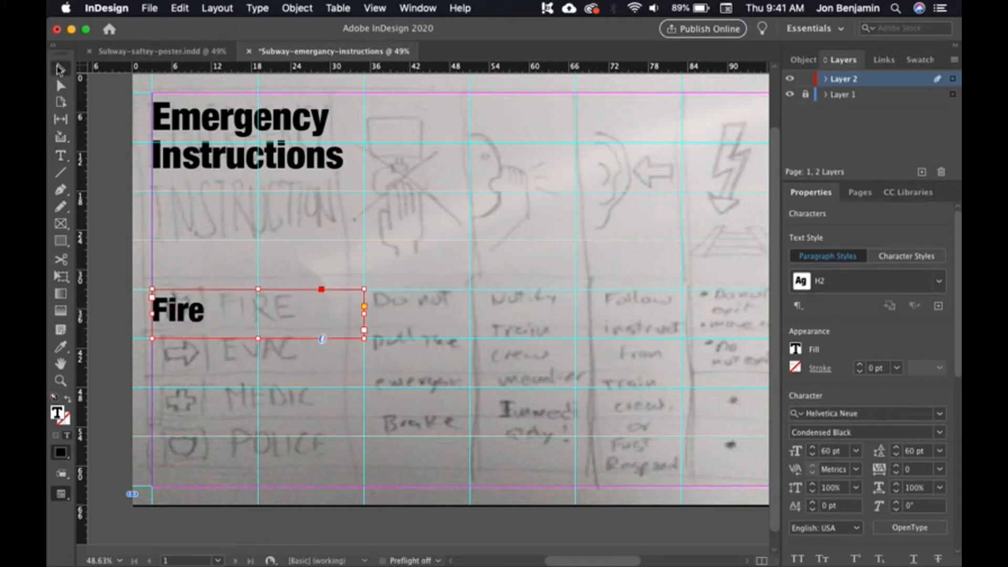
pyautogui.click(129, 322)
# Create a new object style from the "Fire" text frame and name it Text Frame 1
pyautogui.click(274, 326)
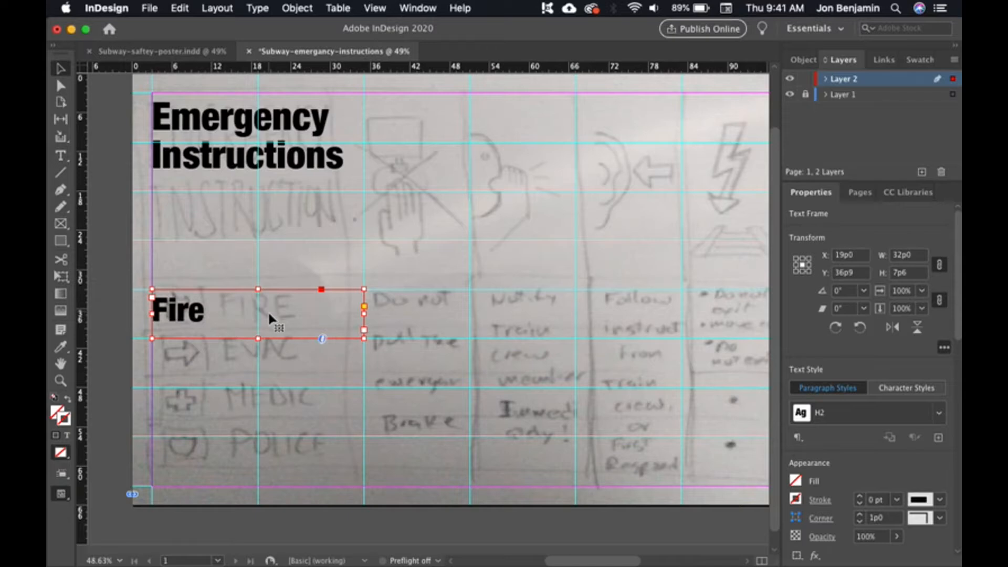
pyautogui.click(417, 8)
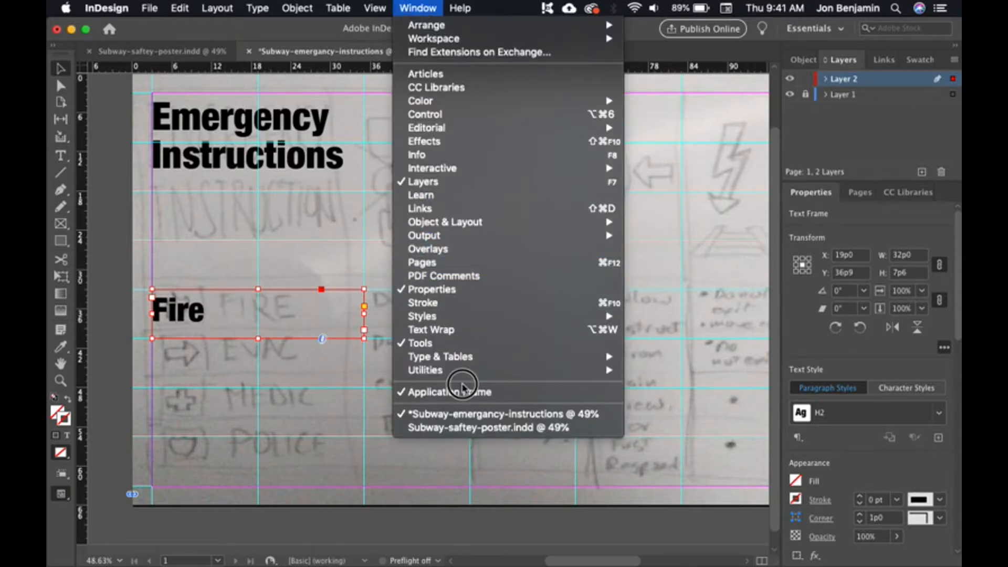
pyautogui.moveTo(455, 319)
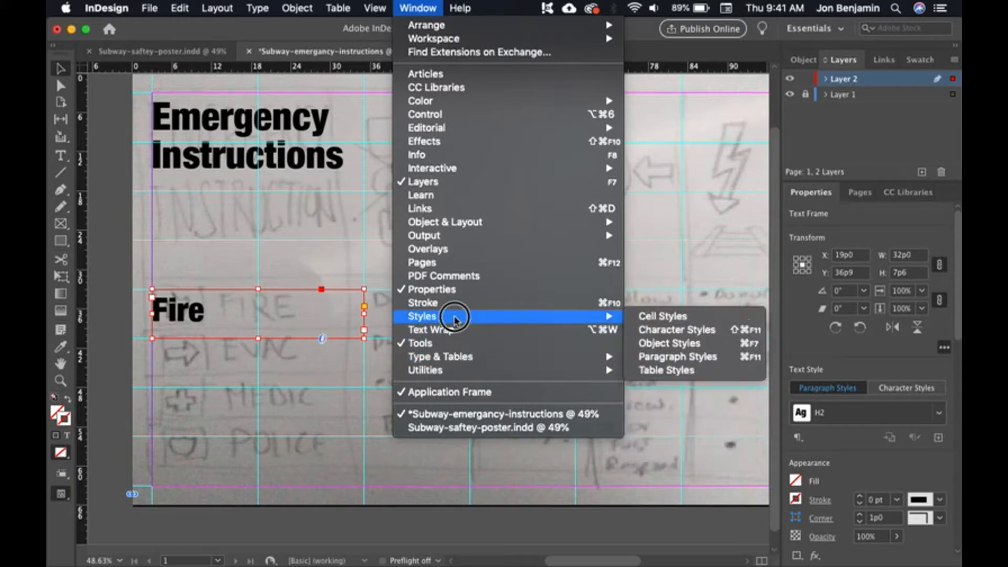
pyautogui.click(658, 345)
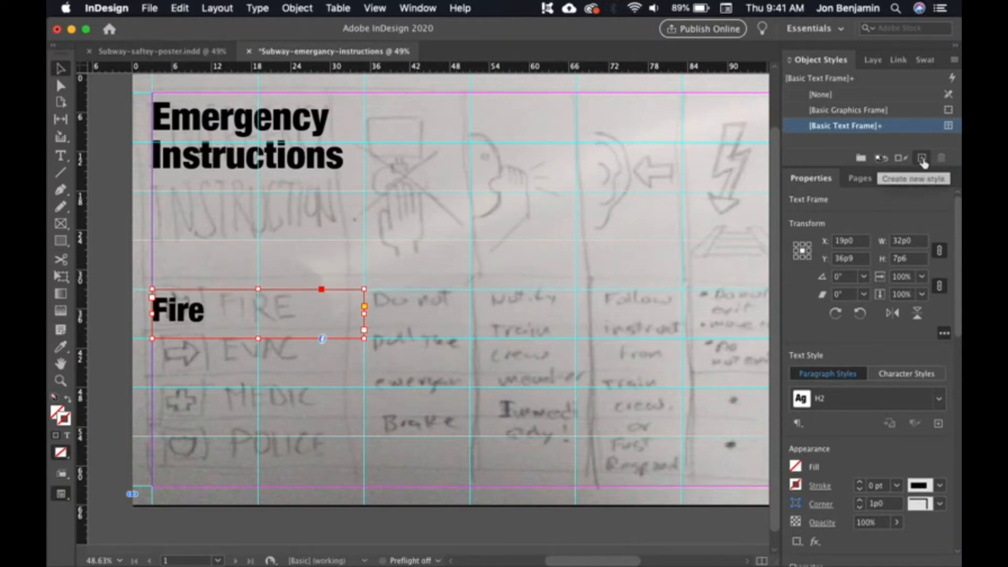
pyautogui.click(922, 159)
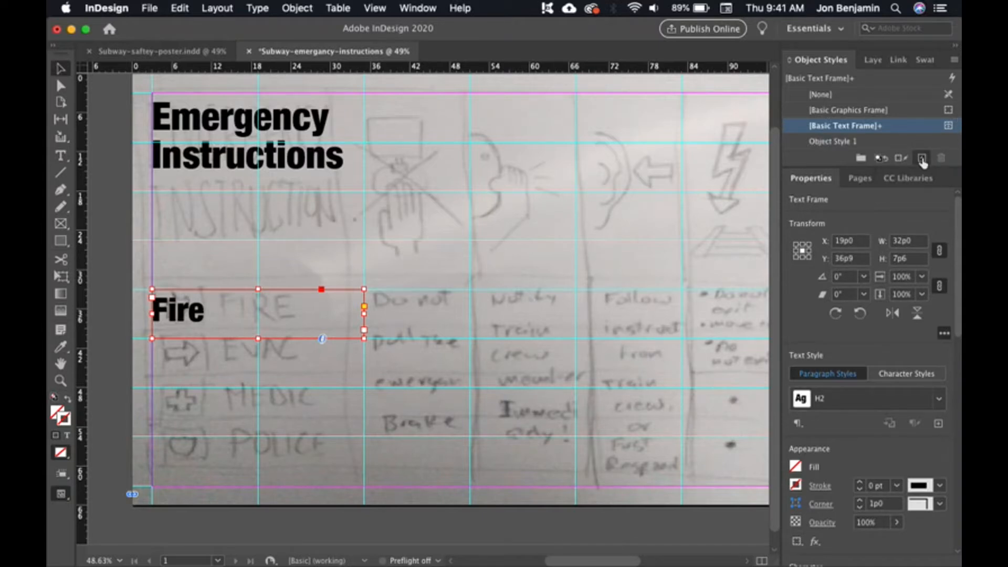
pyautogui.click(841, 141)
pyautogui.doubleClick(840, 141)
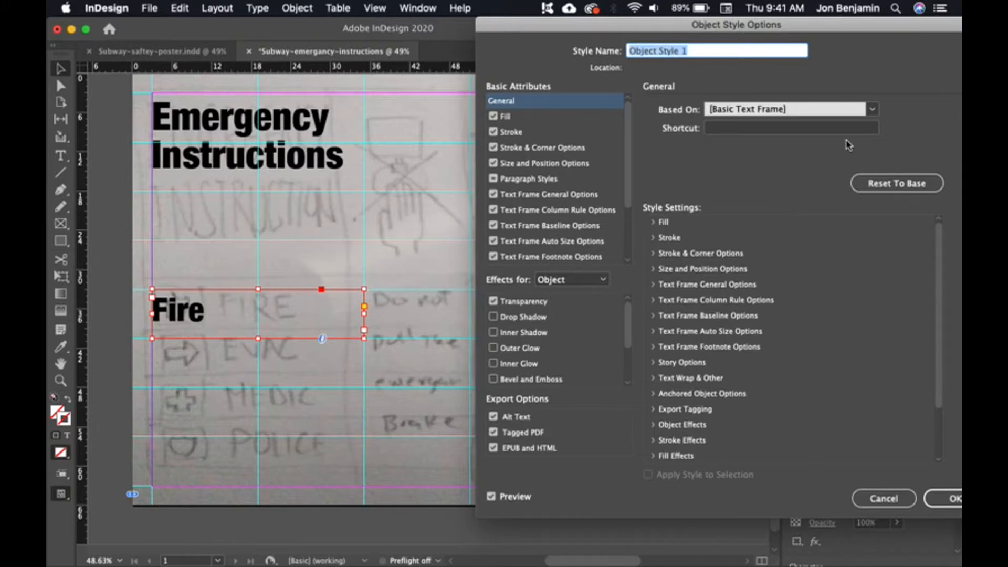
pyautogui.write('Text')
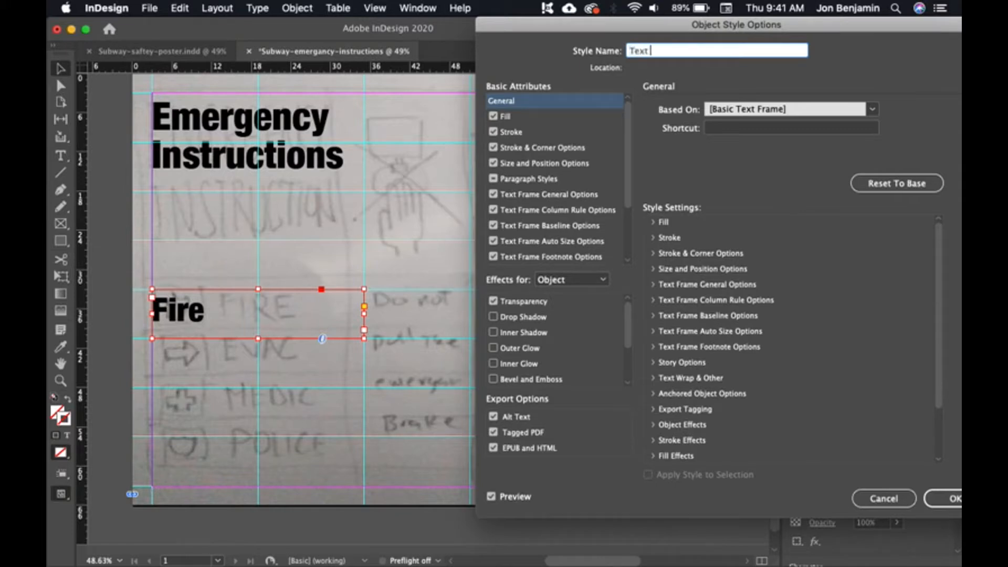
pyautogui.write(' Frame 1')
# Set the object style's vertical justification to Center in its text frame general options
pyautogui.click(628, 212)
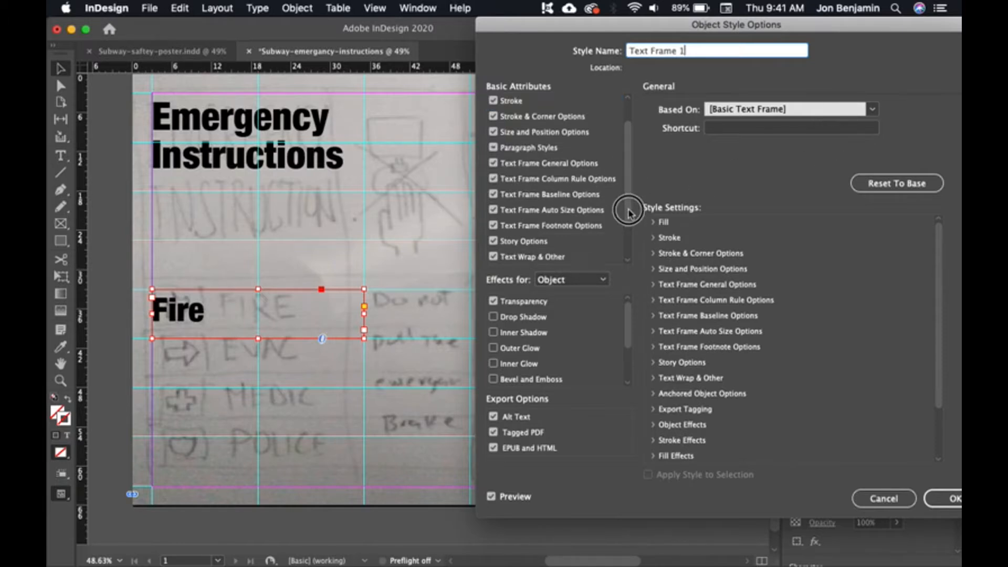
pyautogui.moveTo(628, 211); pyautogui.dragTo(634, 248)
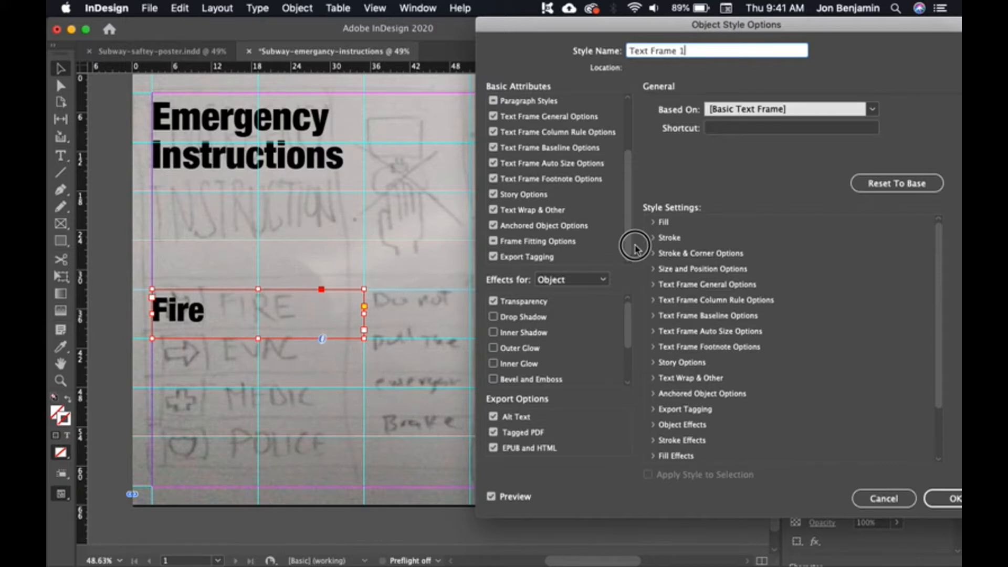
pyautogui.moveTo(634, 249); pyautogui.dragTo(619, 181)
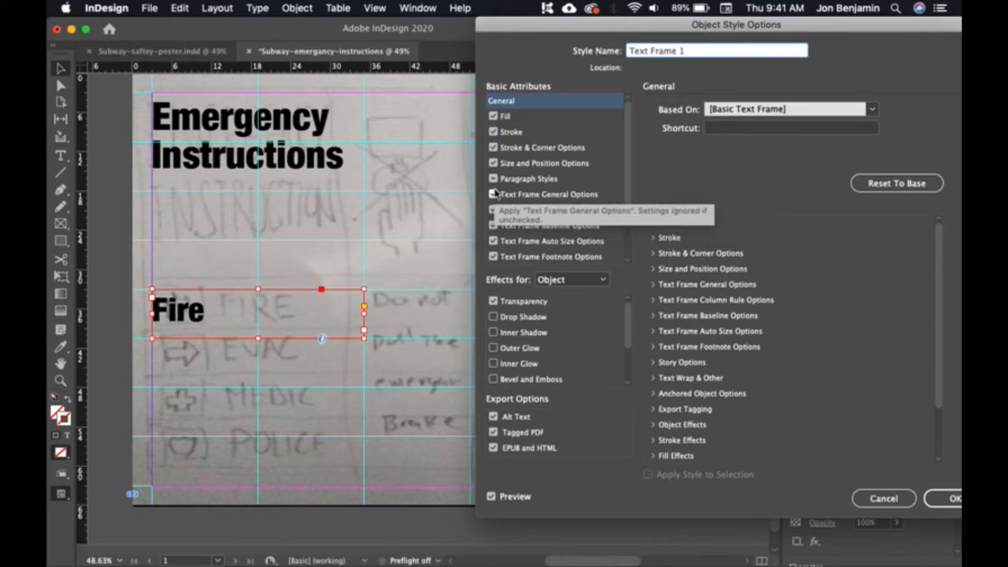
pyautogui.click(554, 196)
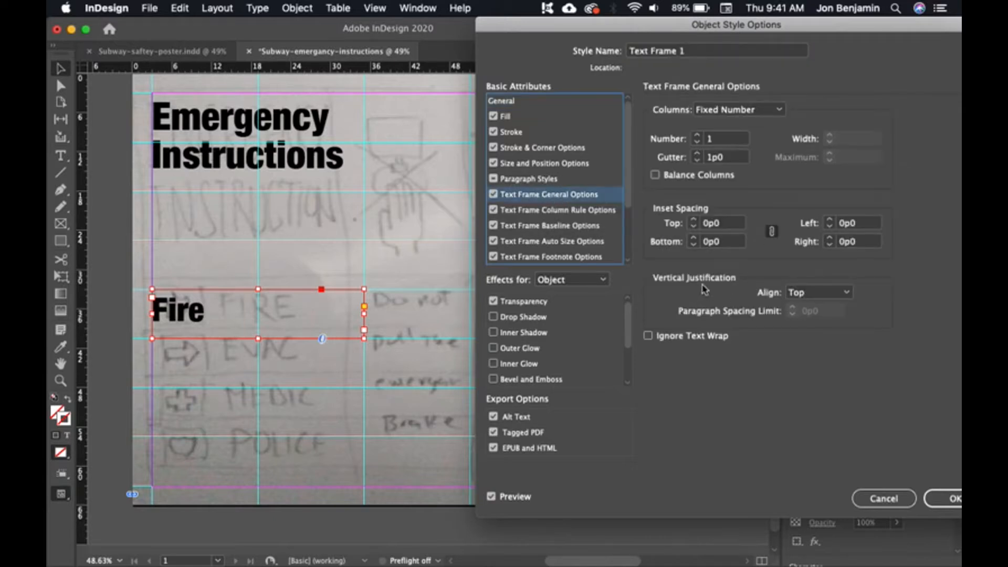
pyautogui.click(824, 294)
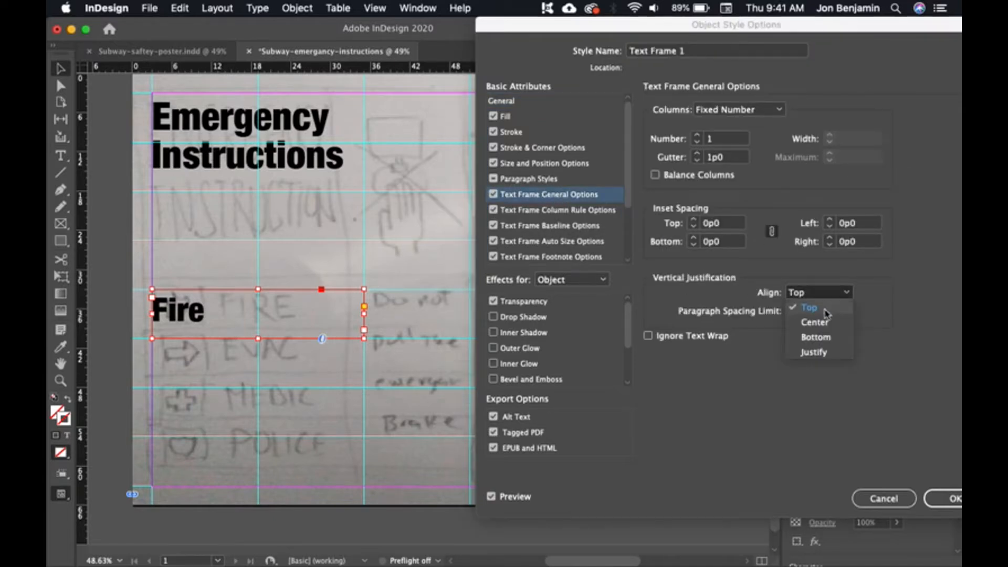
pyautogui.click(826, 325)
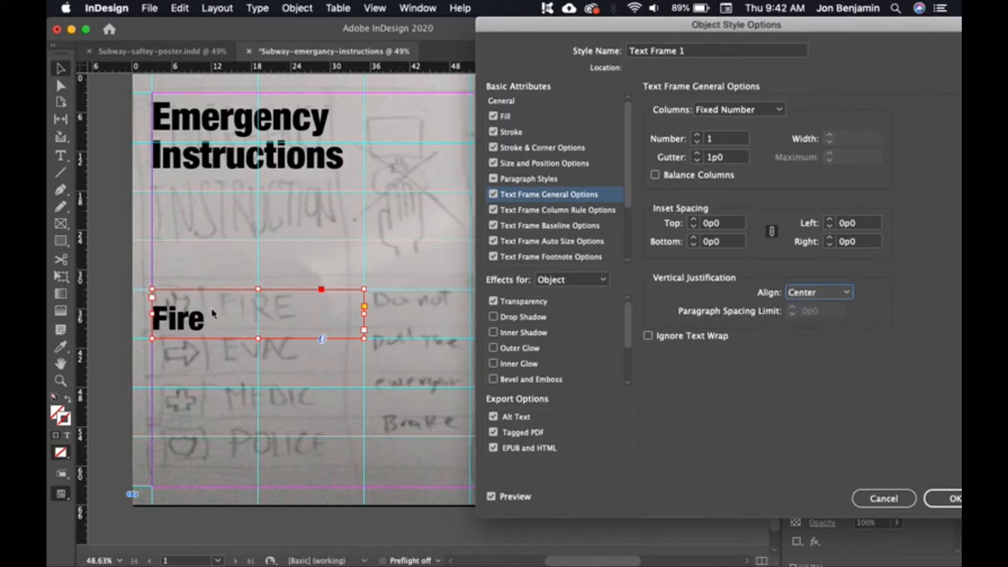
# Unlink the object style's inset spacing values, raise only the bottom inset to about 0p11, and apply the style changes
pyautogui.moveTo(801, 25); pyautogui.dragTo(758, 26)
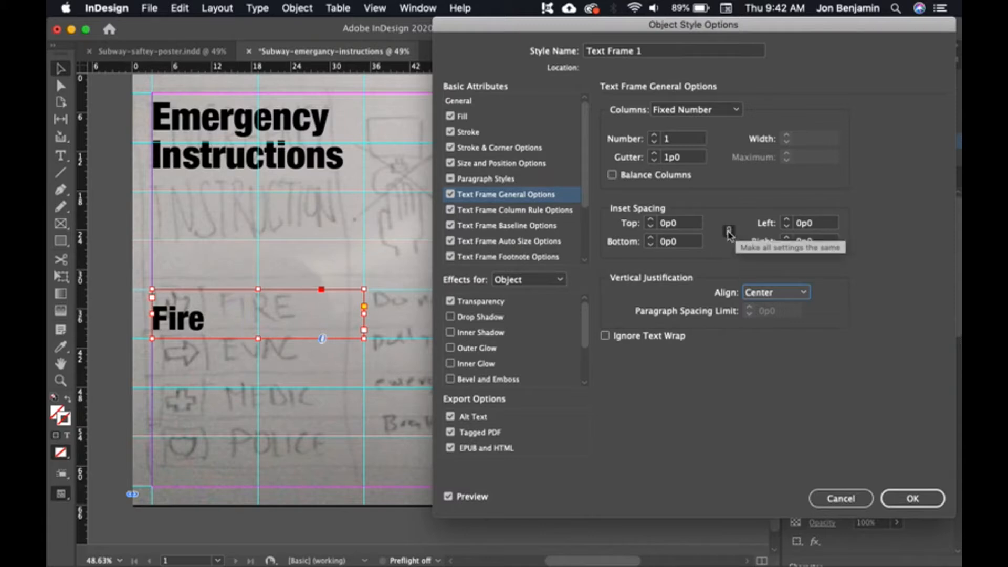
pyautogui.click(732, 233)
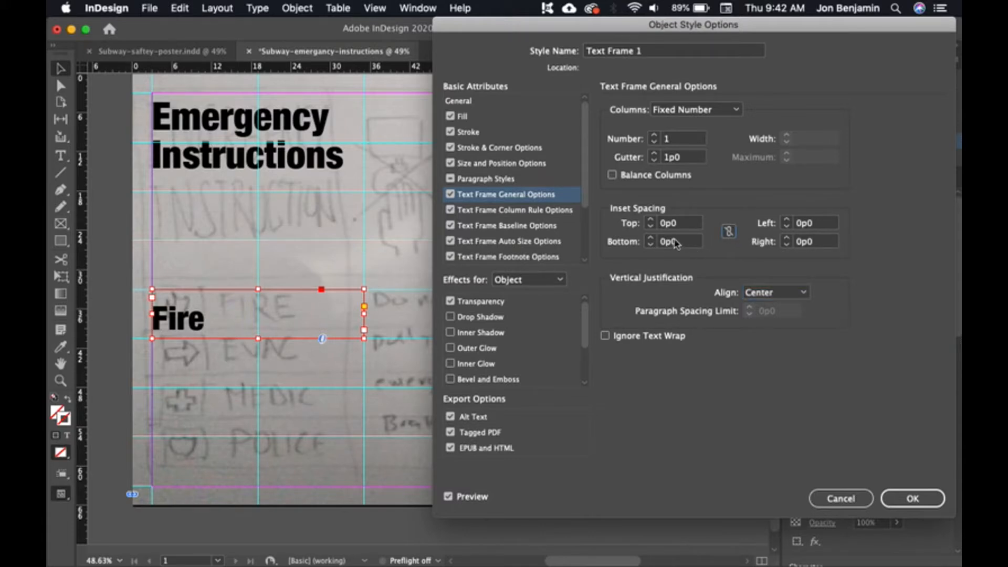
pyautogui.click(650, 239)
pyautogui.click(650, 238)
pyautogui.click(650, 239)
pyautogui.click(650, 238)
pyautogui.click(650, 238)
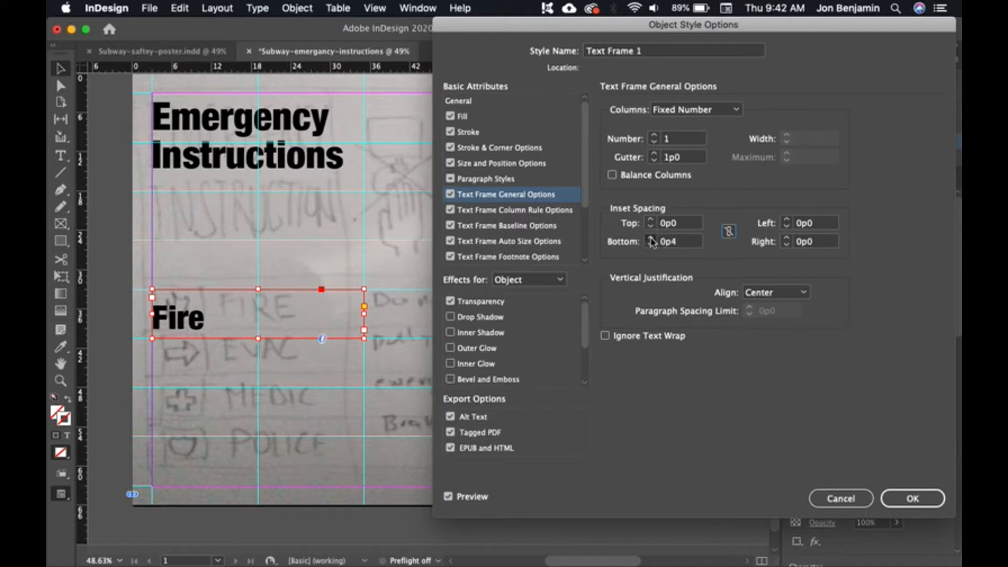
pyautogui.click(650, 238)
pyautogui.click(650, 239)
pyautogui.click(650, 239)
pyautogui.click(650, 238)
pyautogui.click(650, 238)
pyautogui.click(650, 238)
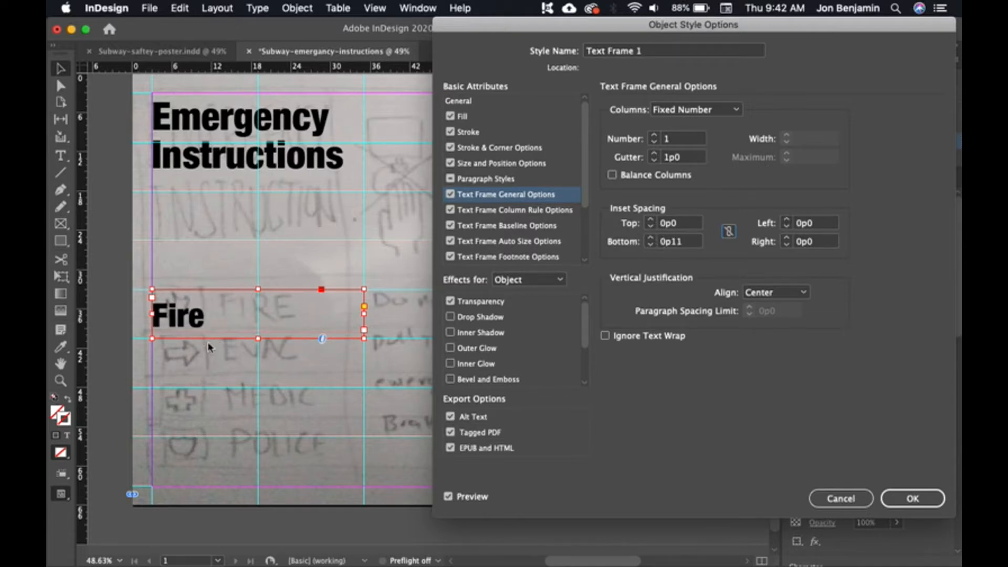
pyautogui.click(651, 238)
pyautogui.click(913, 497)
pyautogui.hscroll(-5, 306, 411)
pyautogui.scroll(-1, 306, 411)
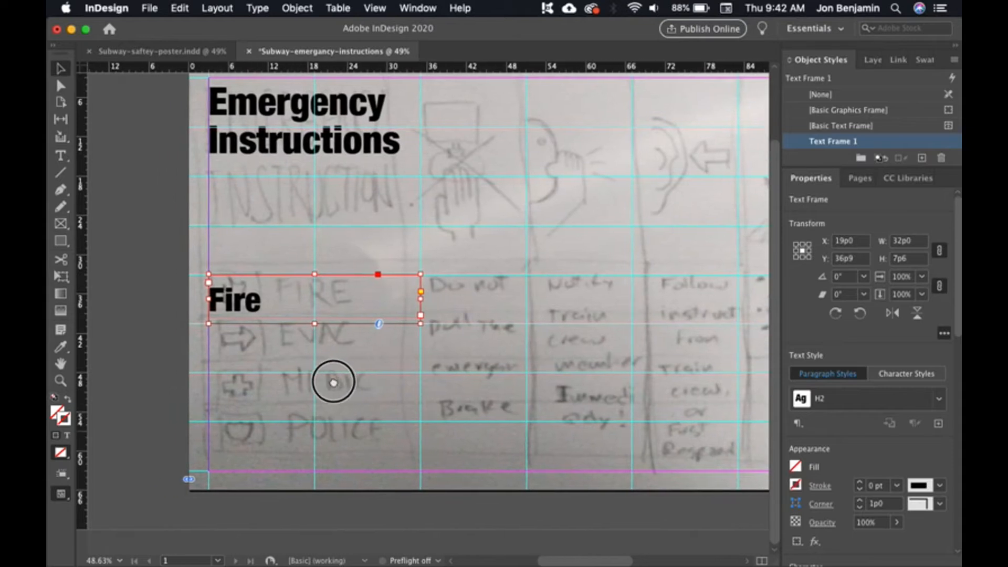
pyautogui.click(134, 283)
pyautogui.click(270, 297)
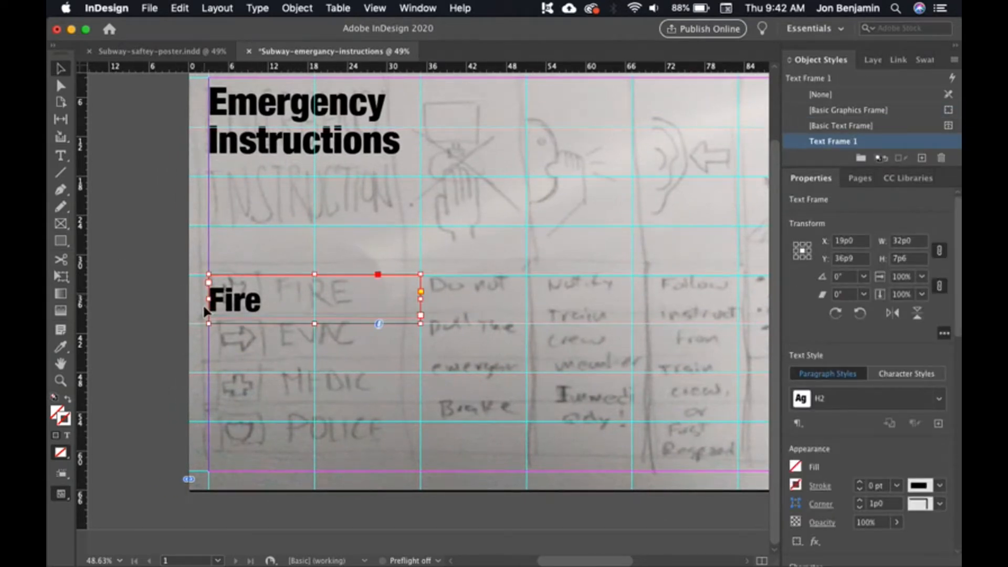
pyautogui.click(173, 336)
# Paste a copy of the "Fire" frame, place it over the sketched EVAC row, and delete the copy
pyautogui.click(309, 303)
pyautogui.press('super+v')
pyautogui.moveTo(385, 295); pyautogui.dragTo(273, 343)
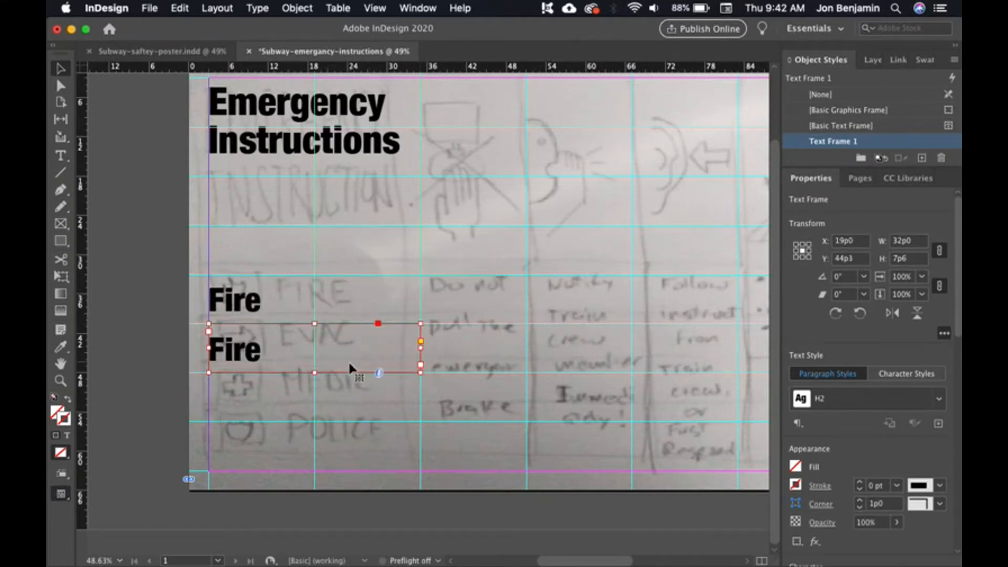
pyautogui.press('Delete')
# Duplicate the "Fire" frame to a loose position below the original and undo the duplication
pyautogui.click(255, 297)
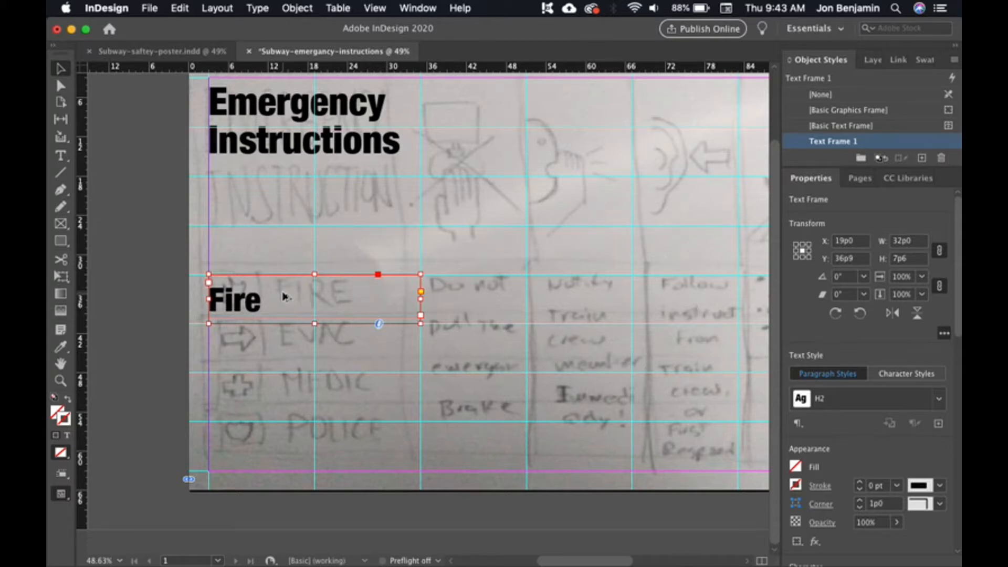
pyautogui.moveTo(284, 296); pyautogui.dragTo(352, 362)
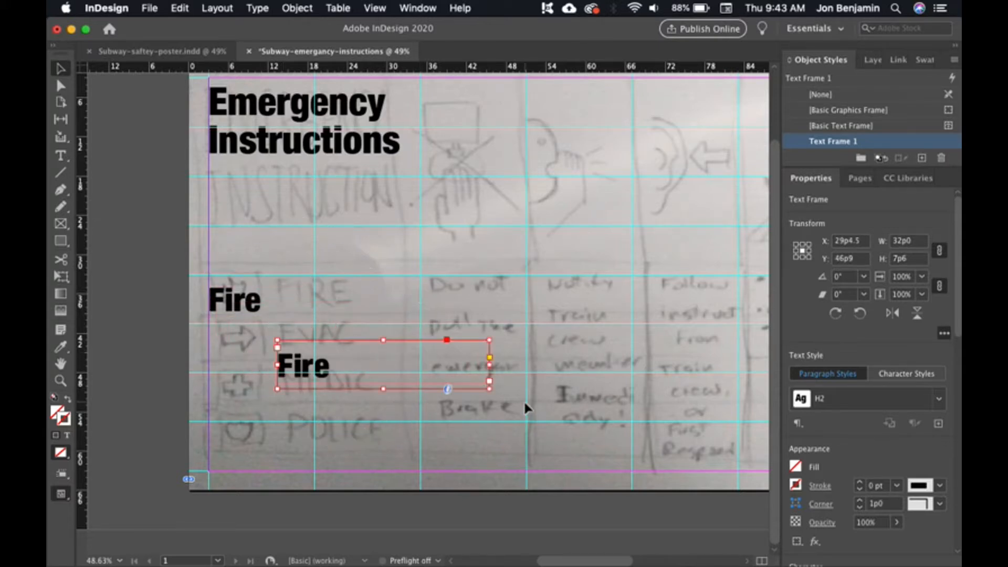
pyautogui.press('super+z')
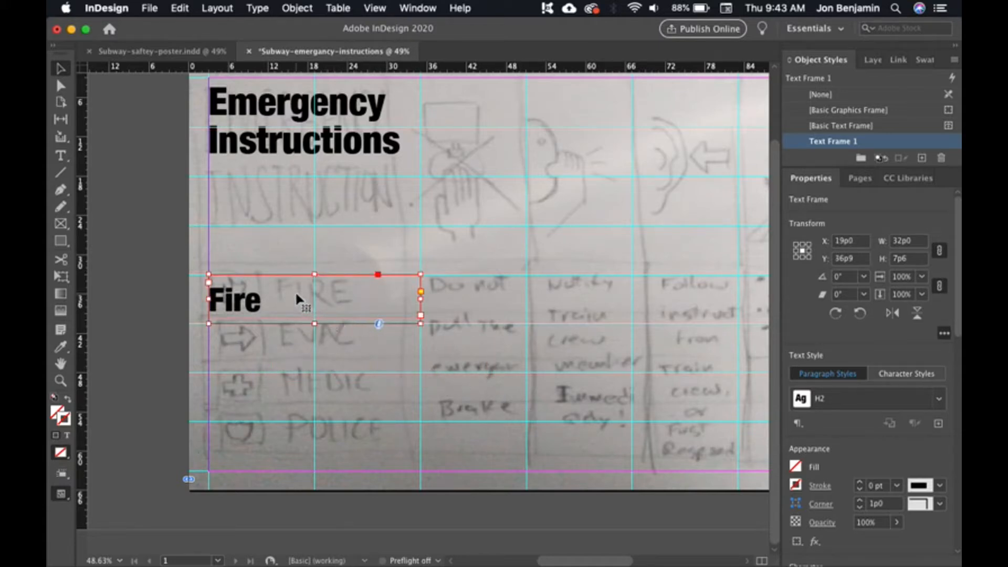
# Duplicate the "Fire" frame straight down into the EVAC row, repeat the duplication for the MEDIC and POLICE rows, and deselect
pyautogui.moveTo(297, 300); pyautogui.dragTo(303, 350)
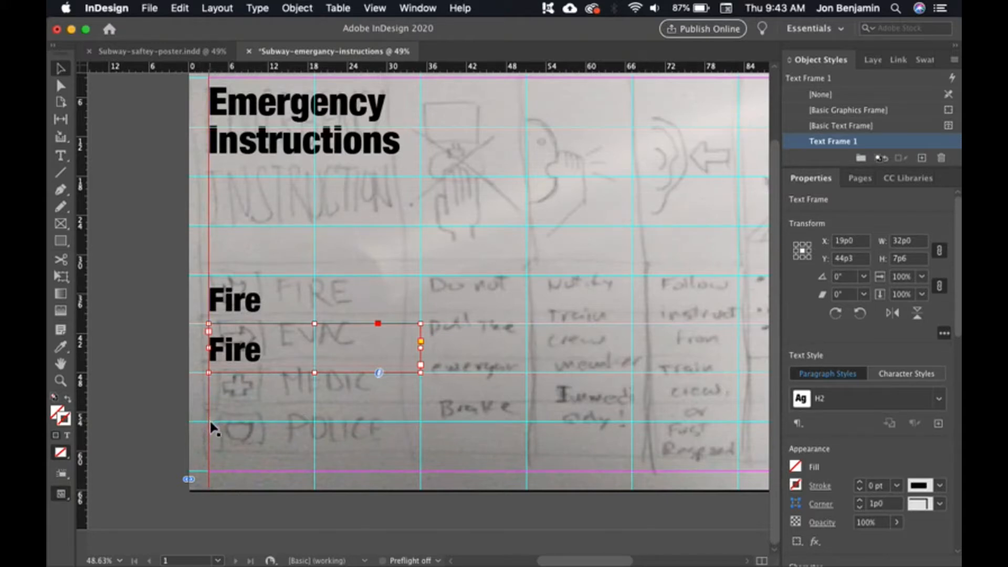
pyautogui.press('super+alt+shift+d')
pyautogui.press('super+alt+shift+d')
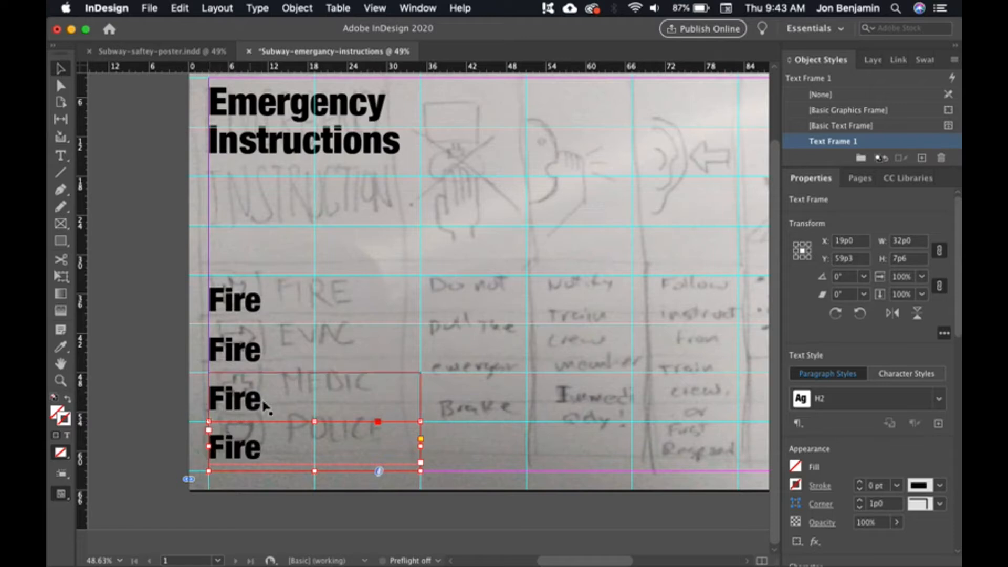
pyautogui.click(156, 360)
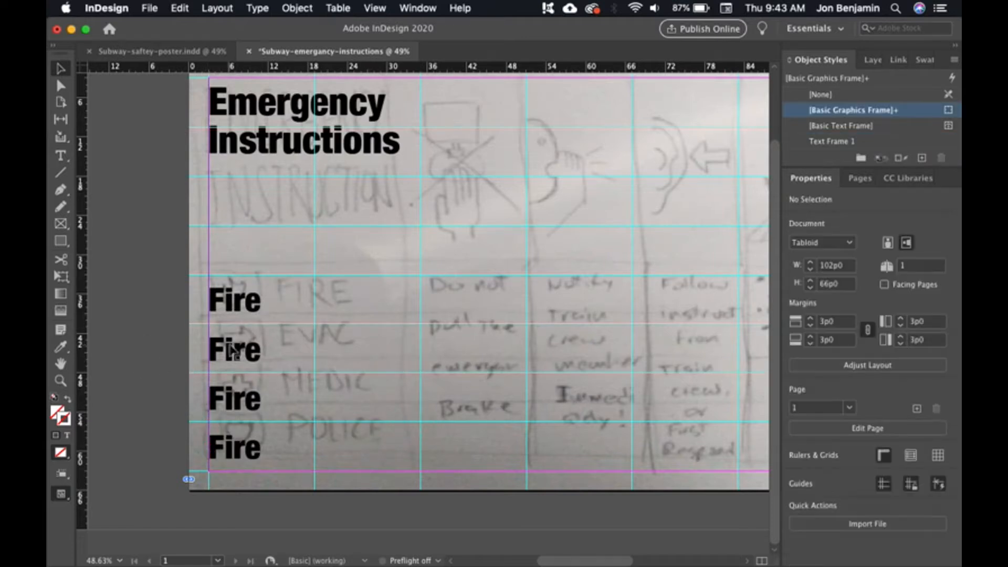
# Retitle the three duplicated "Fire" labels, from top to bottom, as "Evacuation", "Medical" and "Police"
pyautogui.moveTo(411, 486); pyautogui.dragTo(406, 486)
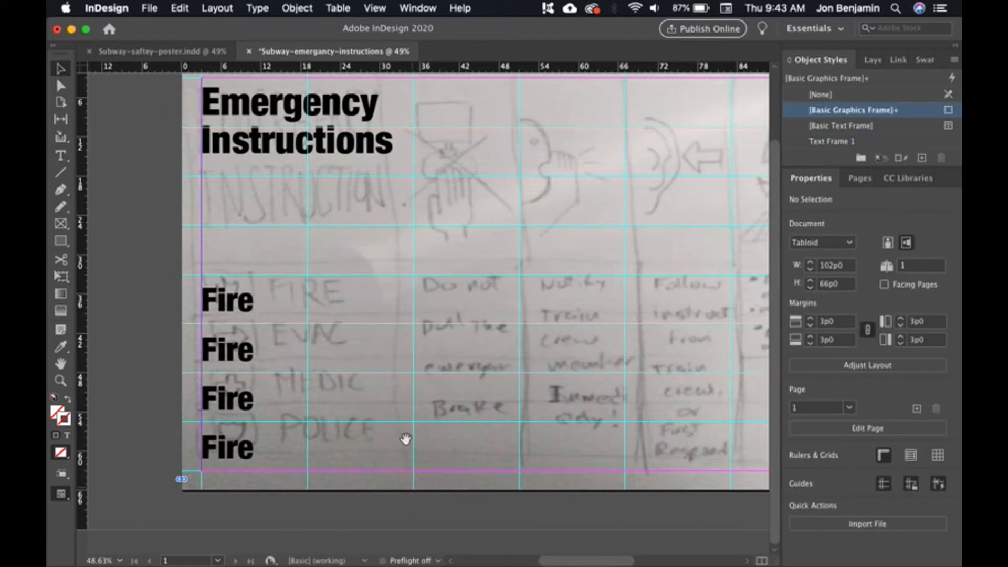
pyautogui.doubleClick(254, 351)
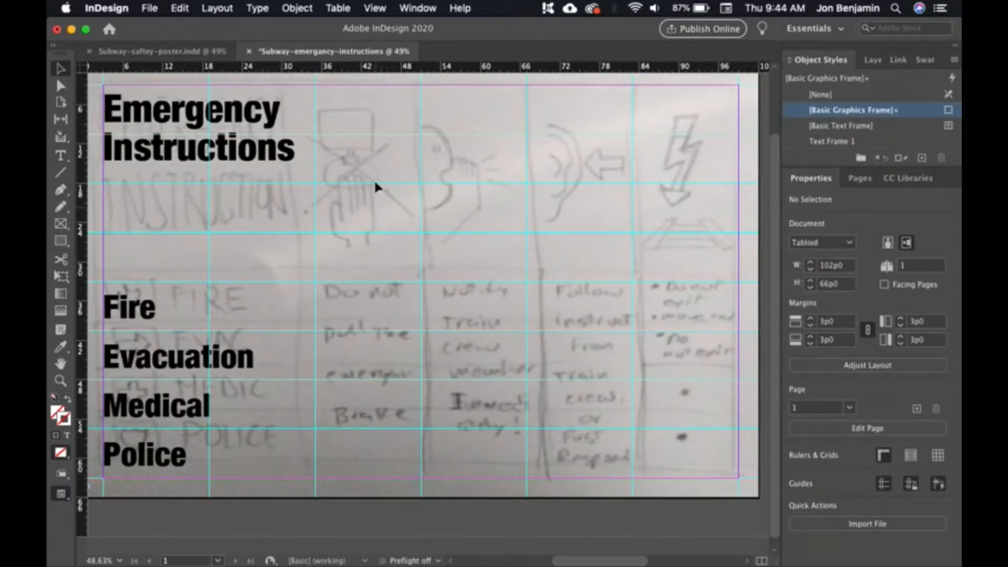
# Draw a 16p0 by 30p0 placeholder graphics frame over the sketched hand pictogram, aligned to the guides
pyautogui.scroll(1, 473, 194)
pyautogui.hscroll(-1, 472, 194)
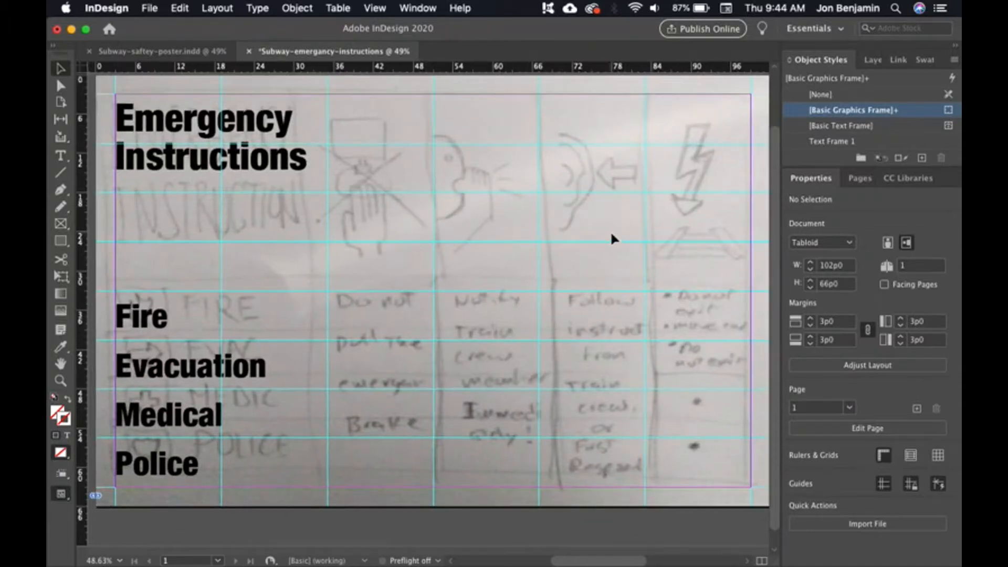
pyautogui.click(61, 224)
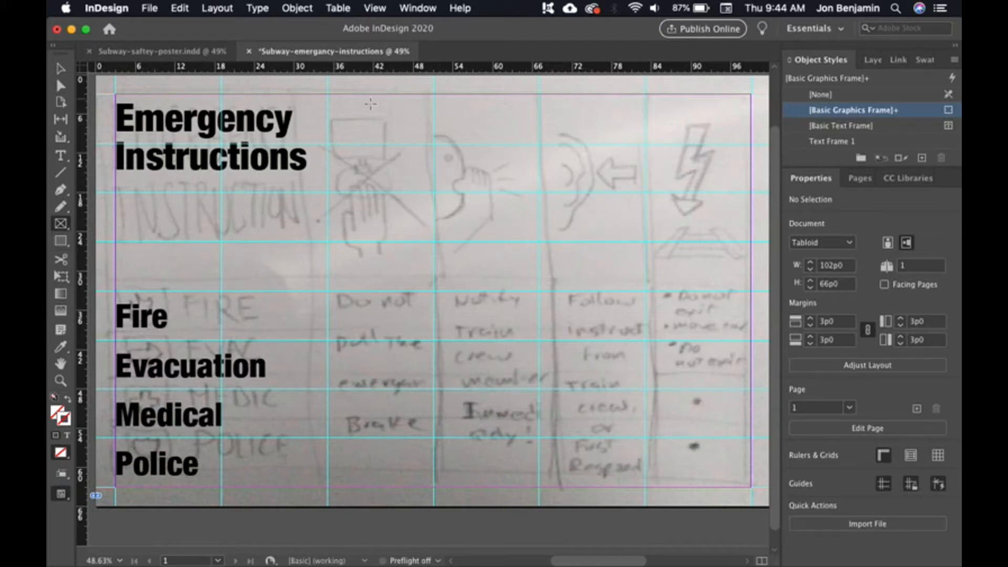
pyautogui.moveTo(328, 95); pyautogui.dragTo(433, 290)
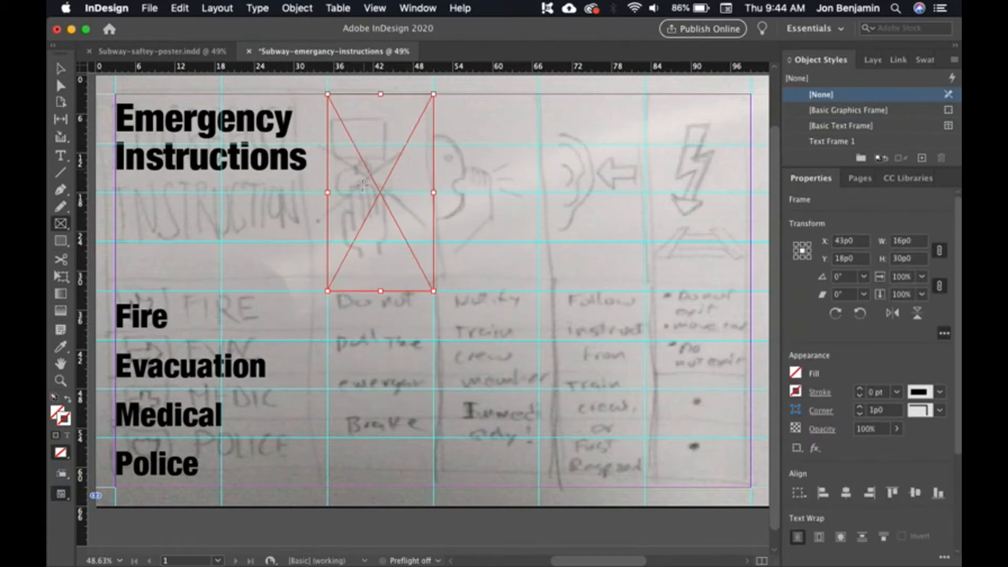
# Duplicate the placeholder frame across the three remaining pictogram columns, edge to edge, and deselect
pyautogui.press('v')
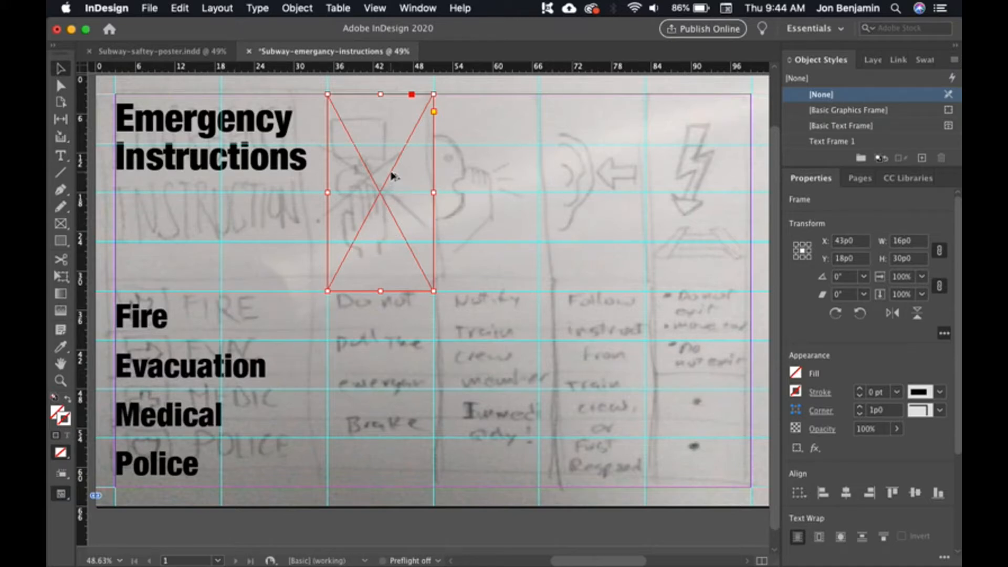
pyautogui.moveTo(392, 176); pyautogui.dragTo(500, 173)
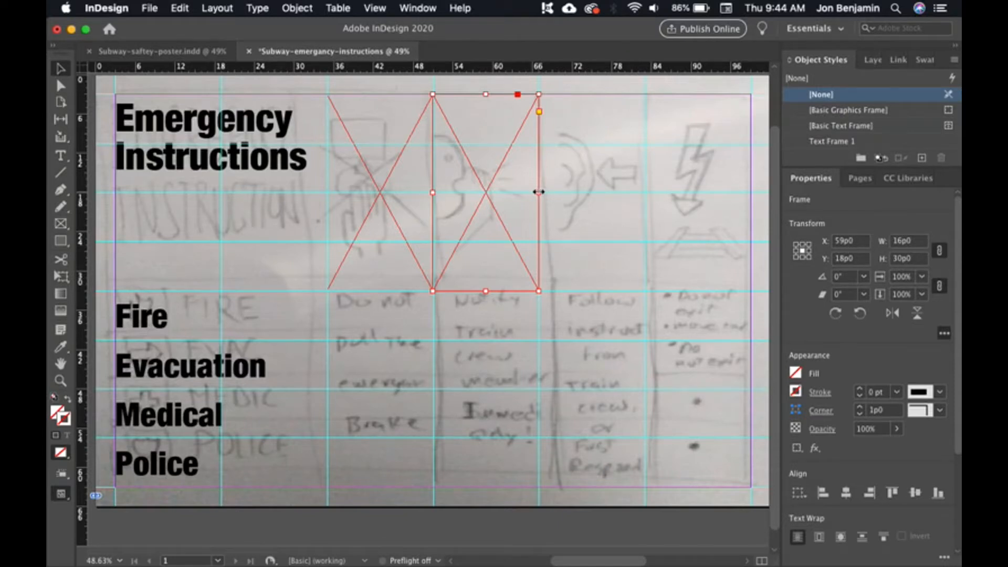
pyautogui.press('super+alt+shift+d')
pyautogui.press('super+alt+shift+d')
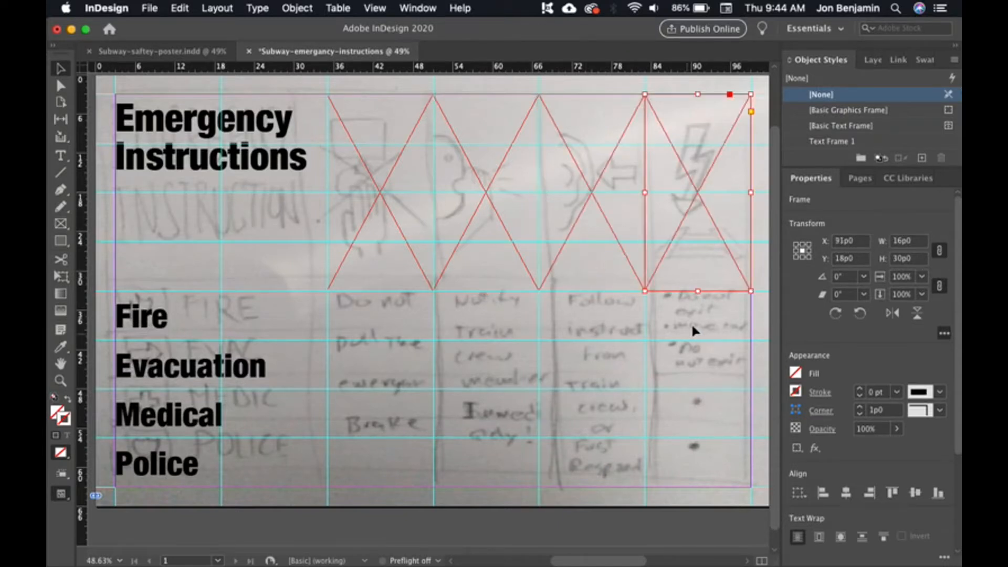
pyautogui.click(765, 290)
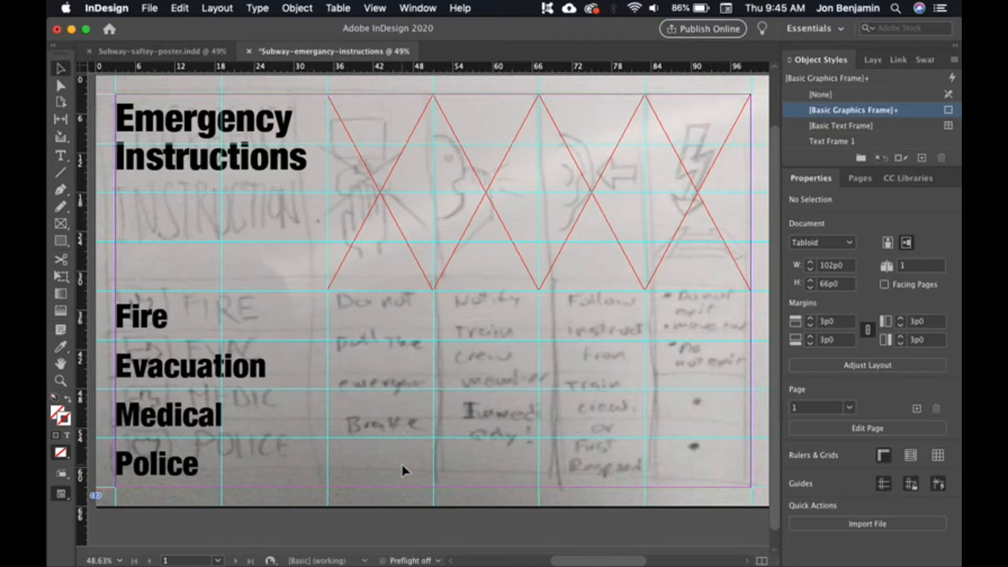
# Check the finished Subway-saftey-poster for reference and draw a 16p0 by 30p0 text frame directly below the first placeholder frame
pyautogui.click(158, 51)
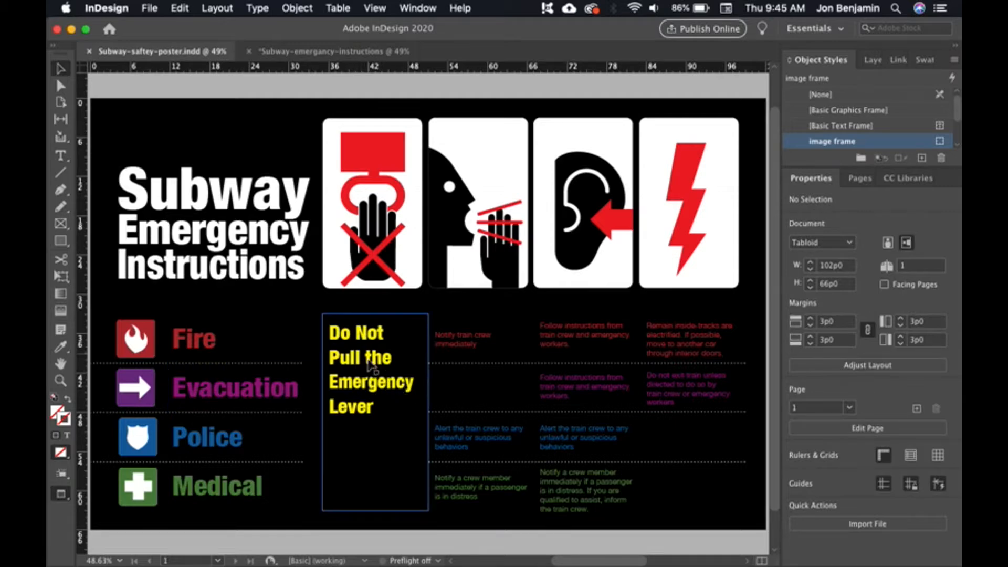
pyautogui.press('super+grave')
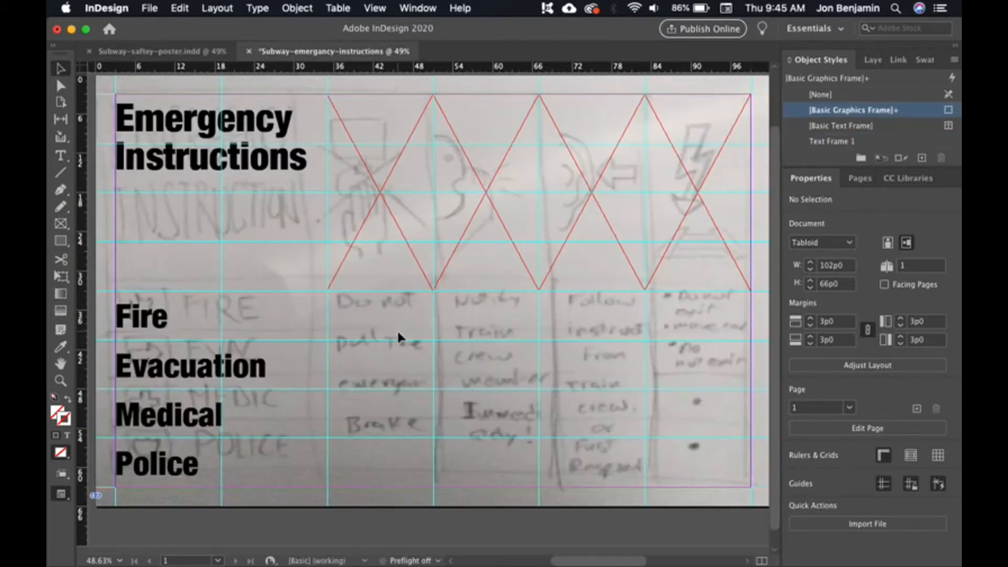
pyautogui.press('t')
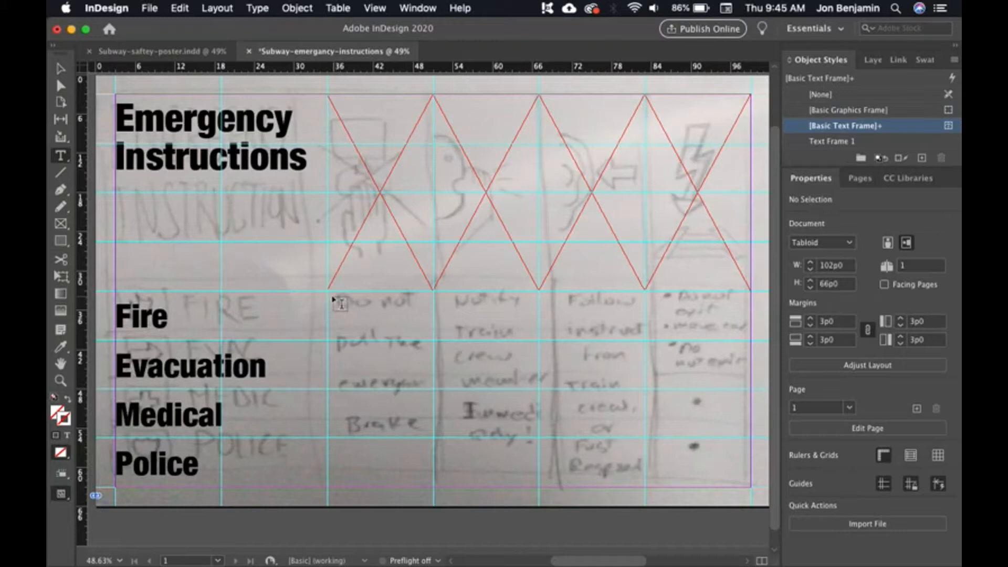
pyautogui.moveTo(332, 300); pyautogui.dragTo(431, 482)
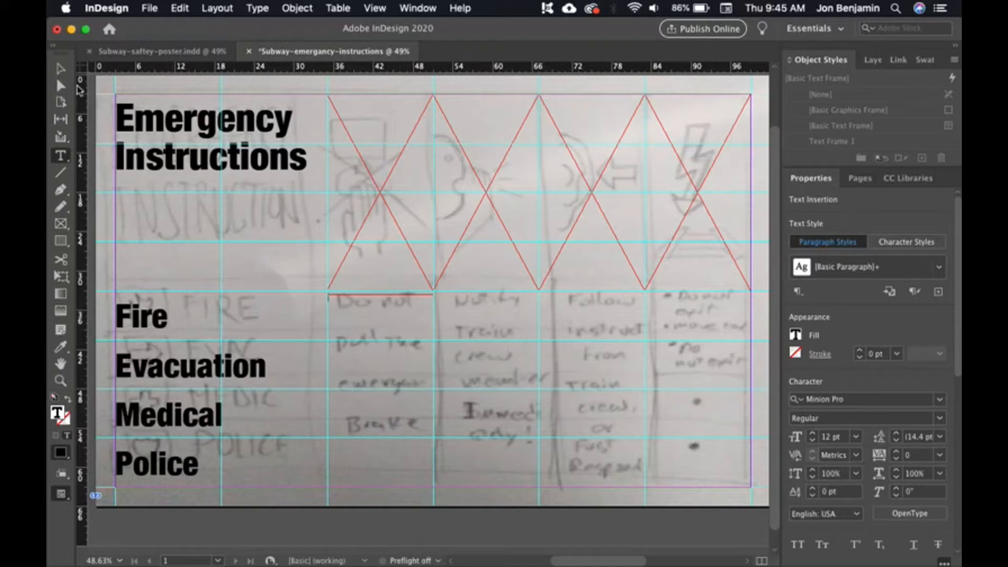
pyautogui.press('Escape')
pyautogui.moveTo(380, 294); pyautogui.dragTo(380, 290)
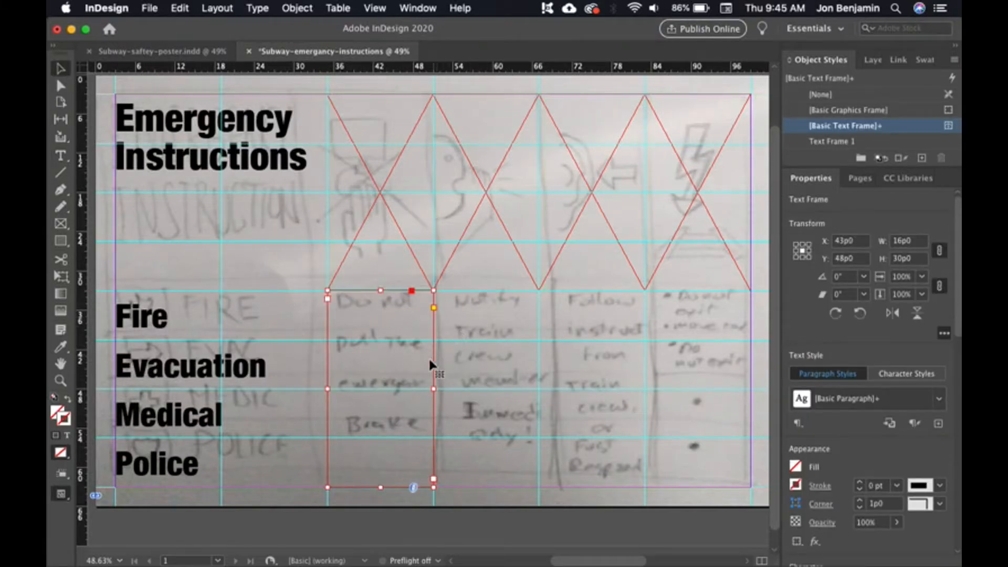
# Duplicate the text frame one column over at 7p6 high, and enter "Do not pull the emergency cord" and "Follow instructions from train crew and emergency workers."
pyautogui.moveTo(420, 359); pyautogui.dragTo(521, 364)
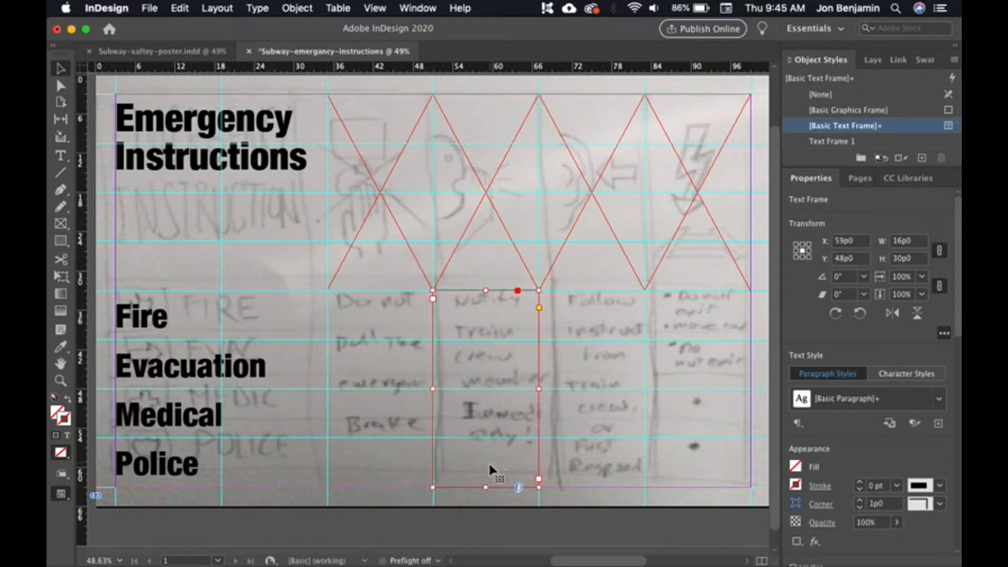
pyautogui.moveTo(485, 487); pyautogui.dragTo(506, 340)
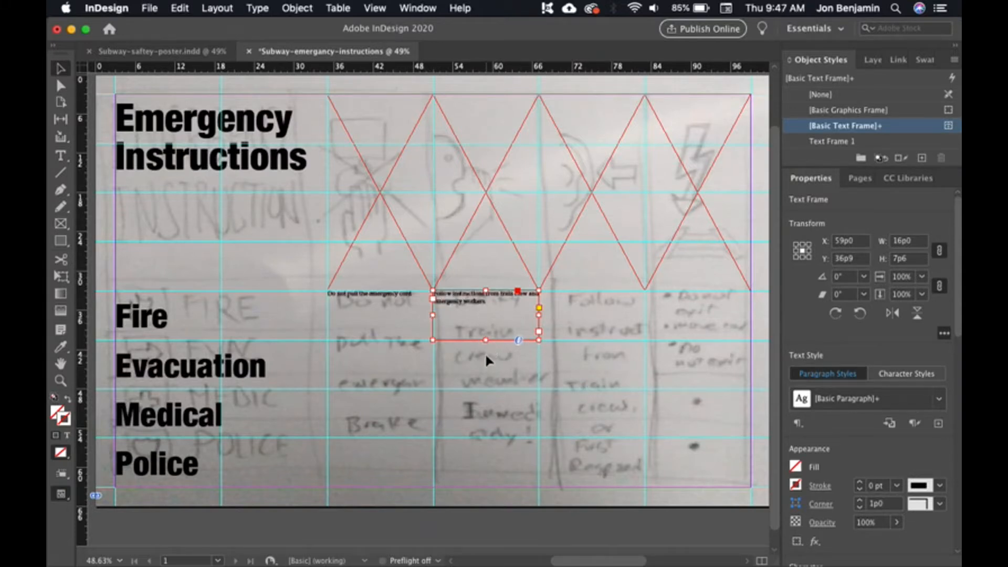
# Format the "Follow instructions from train crew and emergency workers." text in Helvetica Neue Bold at 14 pt
pyautogui.press('super+equal')
pyautogui.press('super+equal')
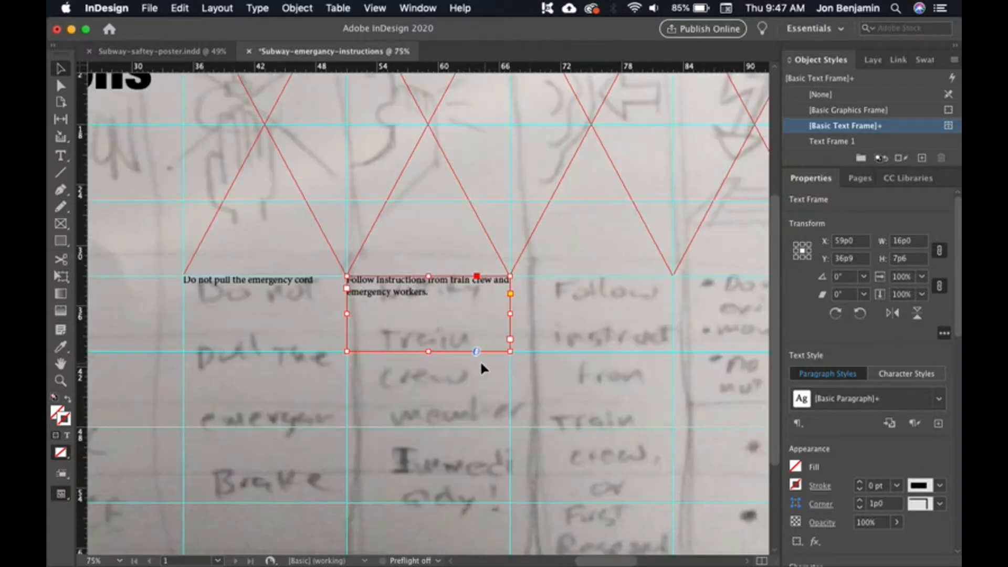
pyautogui.moveTo(411, 385); pyautogui.dragTo(443, 392)
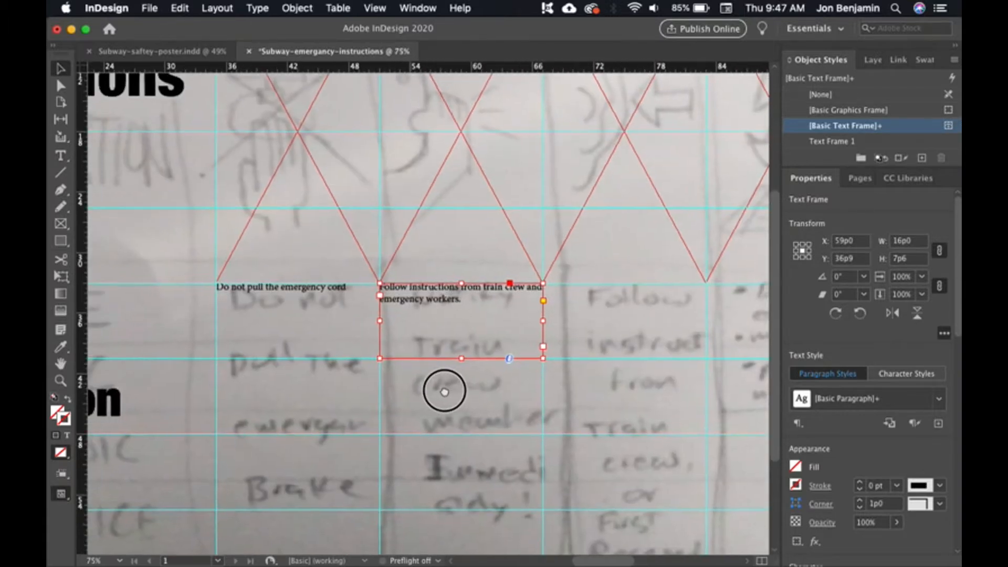
pyautogui.doubleClick(455, 298)
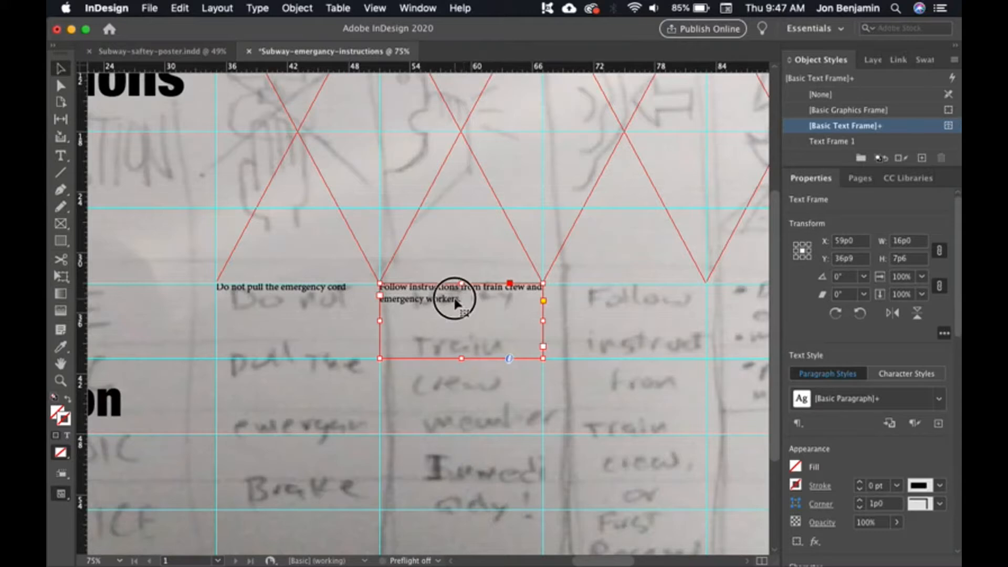
pyautogui.moveTo(477, 303); pyautogui.dragTo(365, 282)
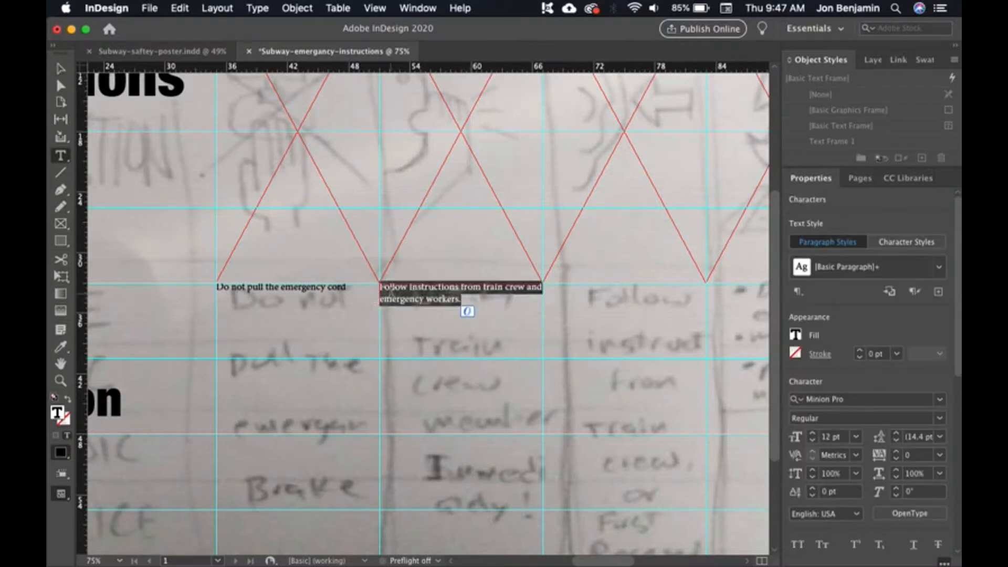
pyautogui.click(795, 399)
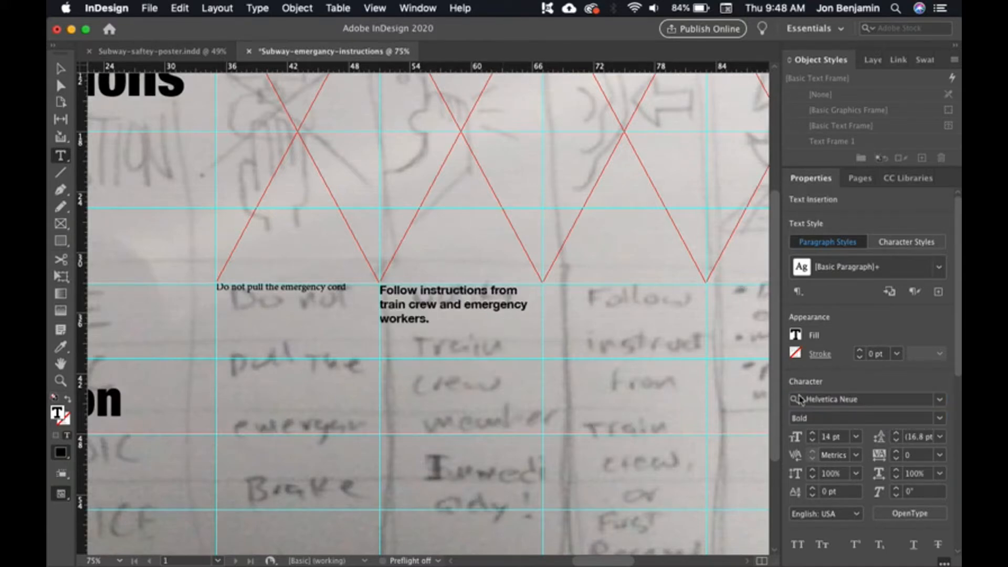
# Create a paragraph style named "p1" from the formatted "Follow instructions" text
pyautogui.moveTo(439, 315); pyautogui.dragTo(397, 289)
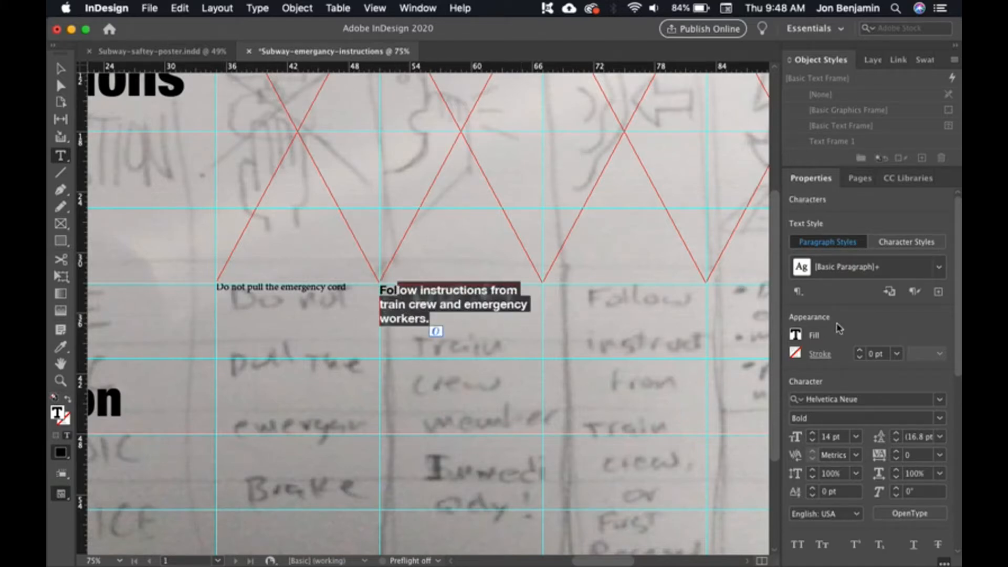
pyautogui.click(937, 293)
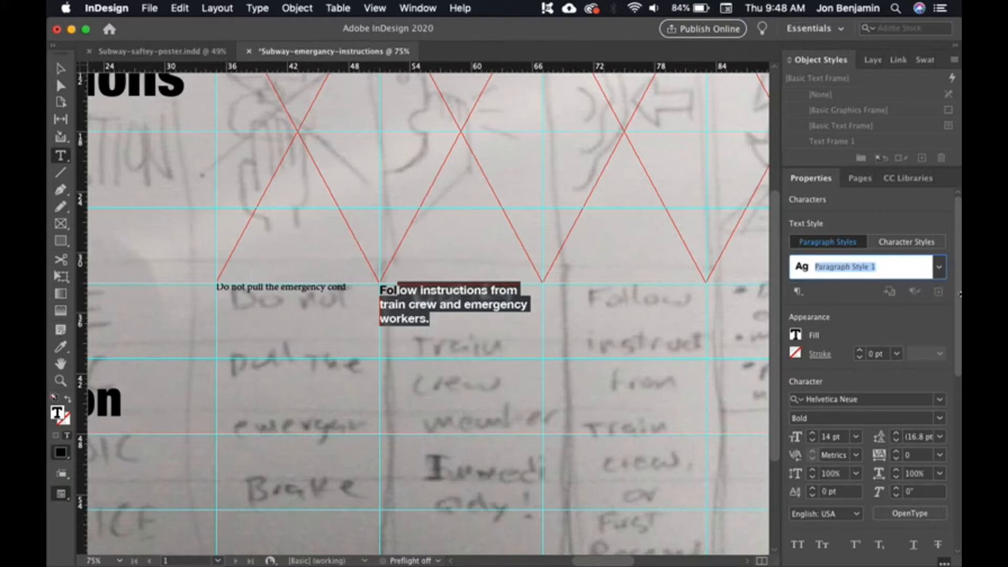
pyautogui.write('p1')
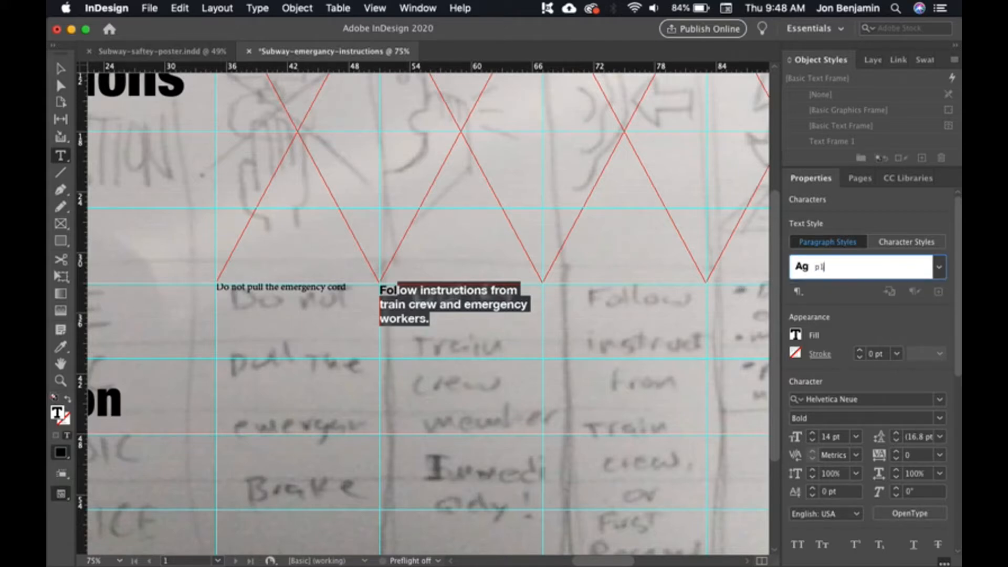
pyautogui.press('Return')
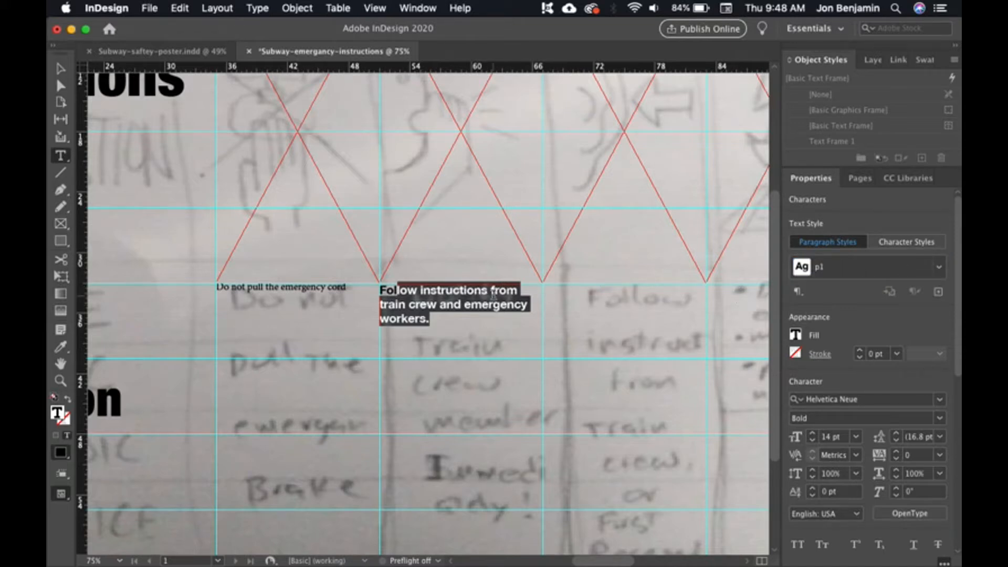
# Create an object style from the "Follow instructions" text frame and name it "Text Frame 2"
pyautogui.click(60, 69)
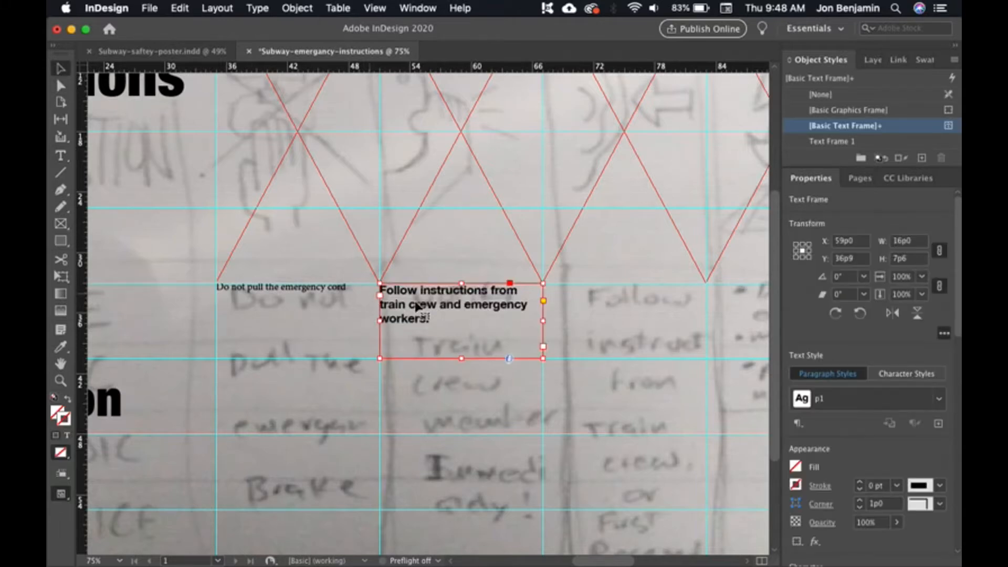
pyautogui.click(475, 376)
pyautogui.click(498, 325)
pyautogui.click(922, 159)
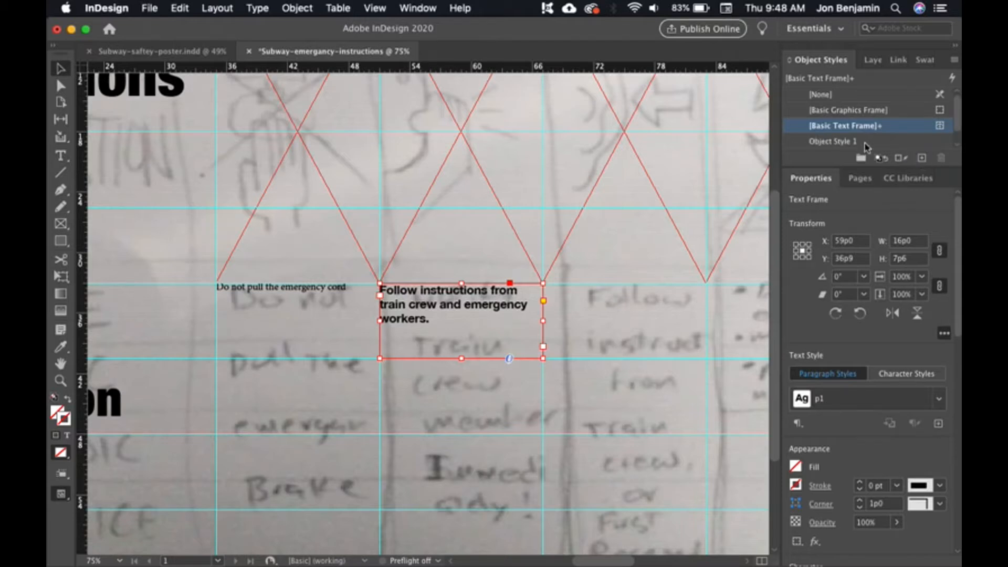
pyautogui.scroll(-1, 870, 130)
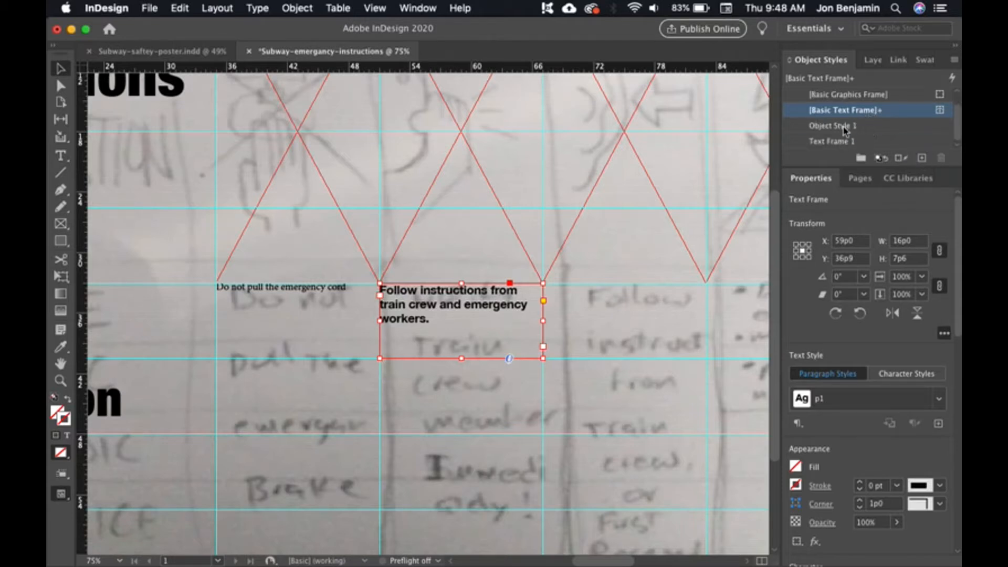
pyautogui.doubleClick(845, 128)
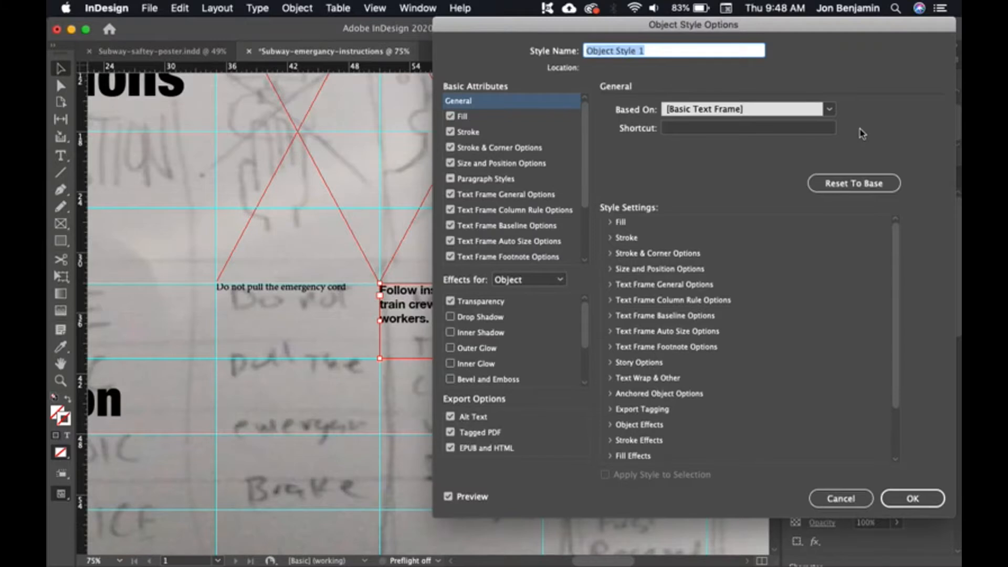
pyautogui.write('Text')
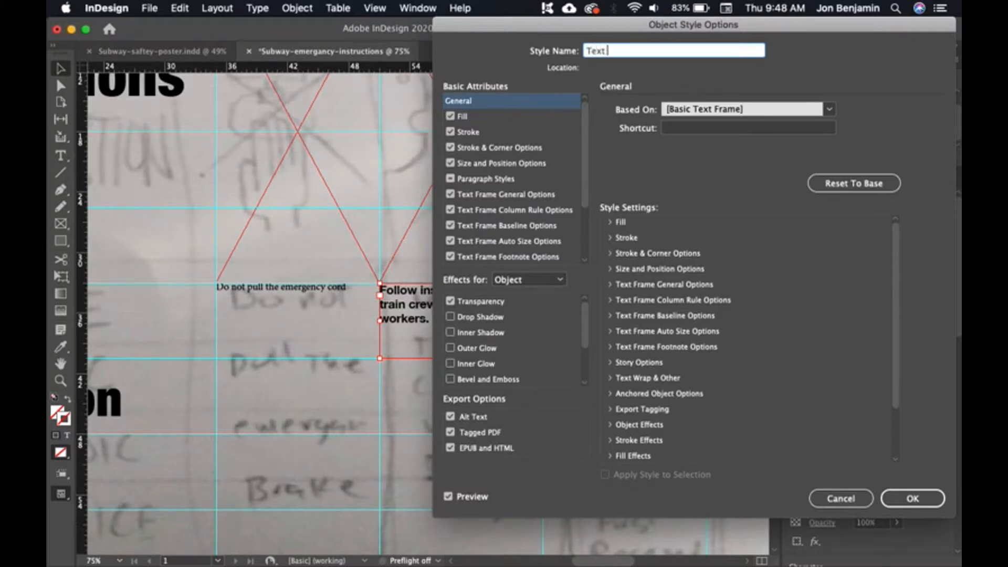
pyautogui.write(' Frame 2')
# Set the vertical justification of the Text Frame 2 object style to Center in its text frame general options
pyautogui.scroll(-5, 544, 238)
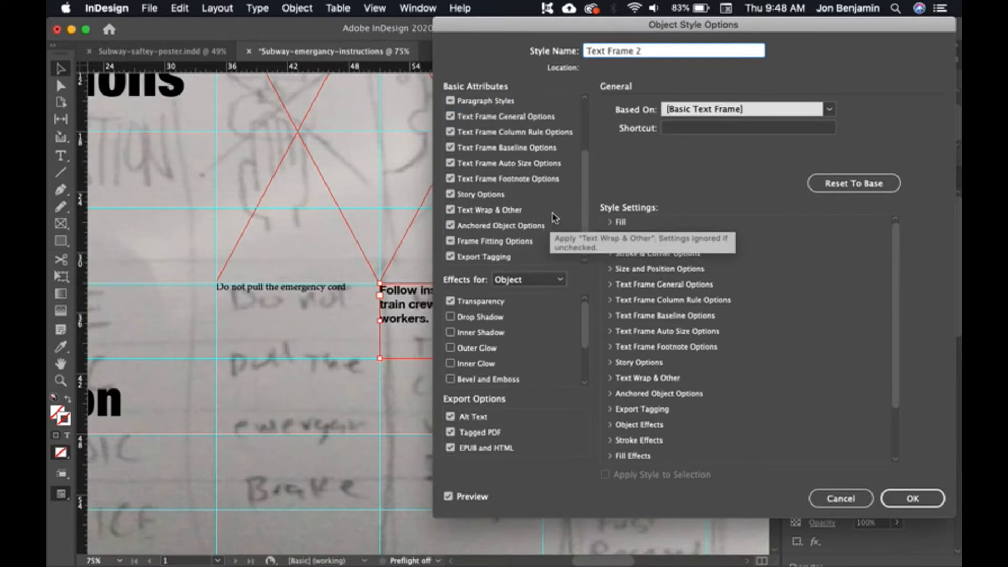
pyautogui.click(518, 116)
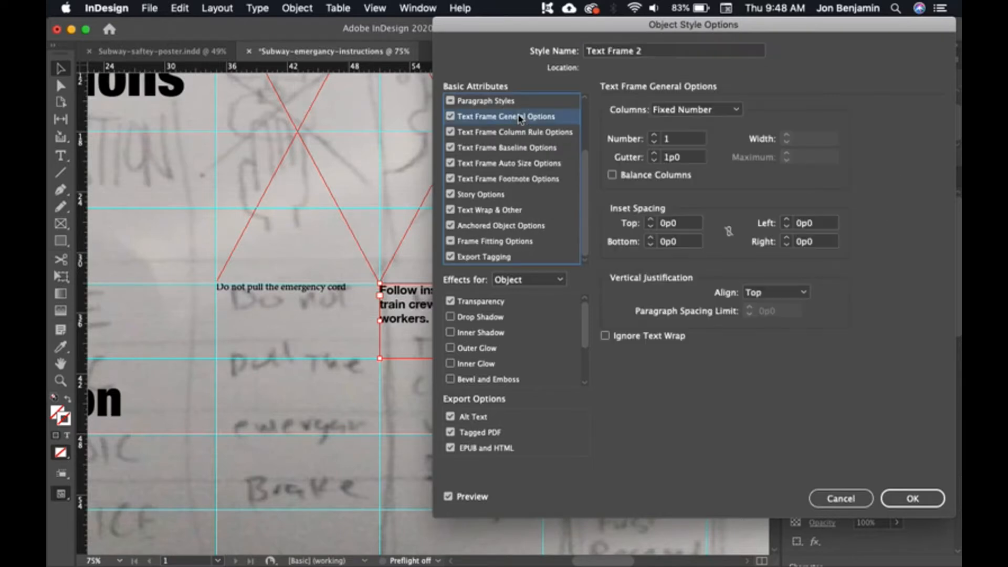
pyautogui.scroll(1, 522, 124)
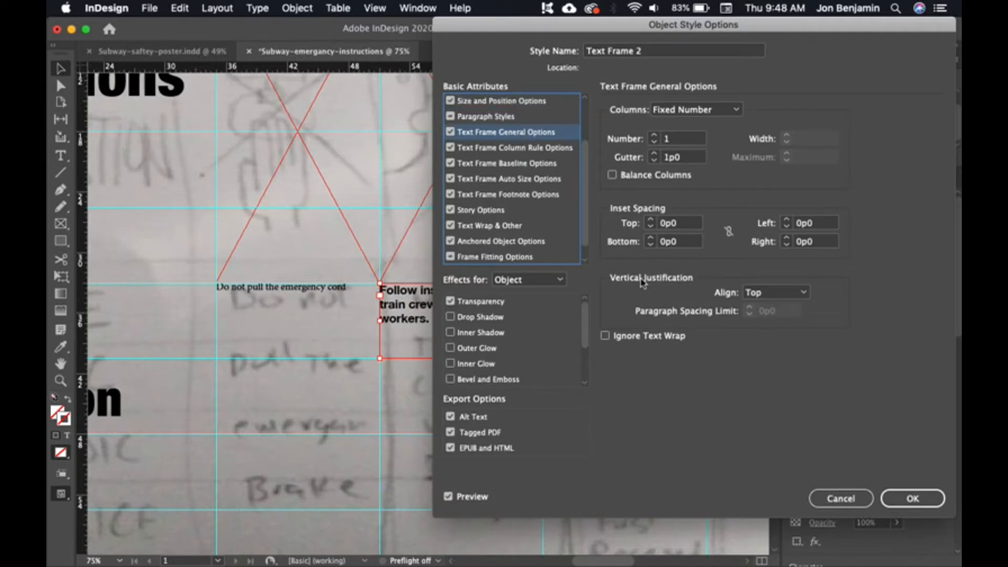
pyautogui.click(799, 295)
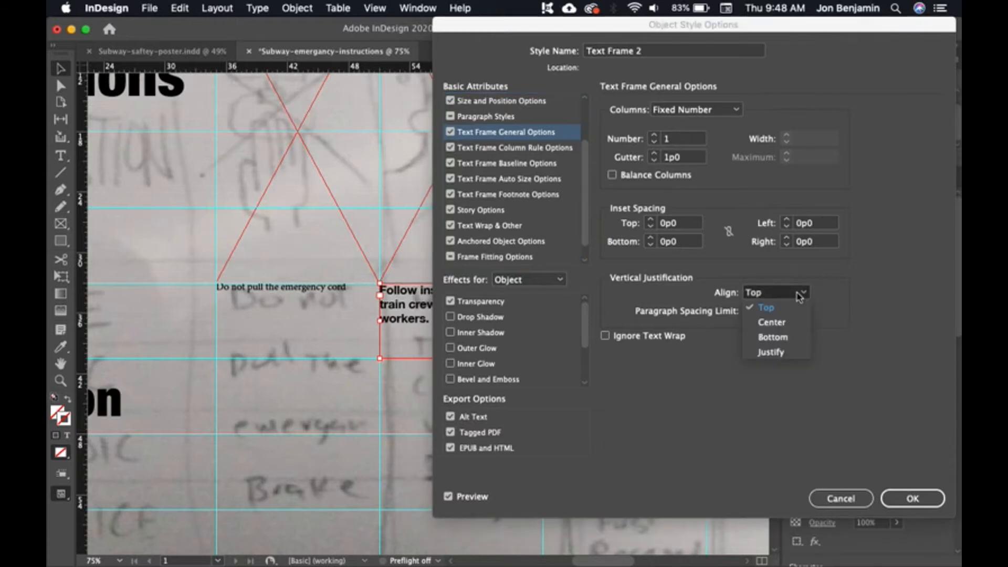
pyautogui.click(782, 324)
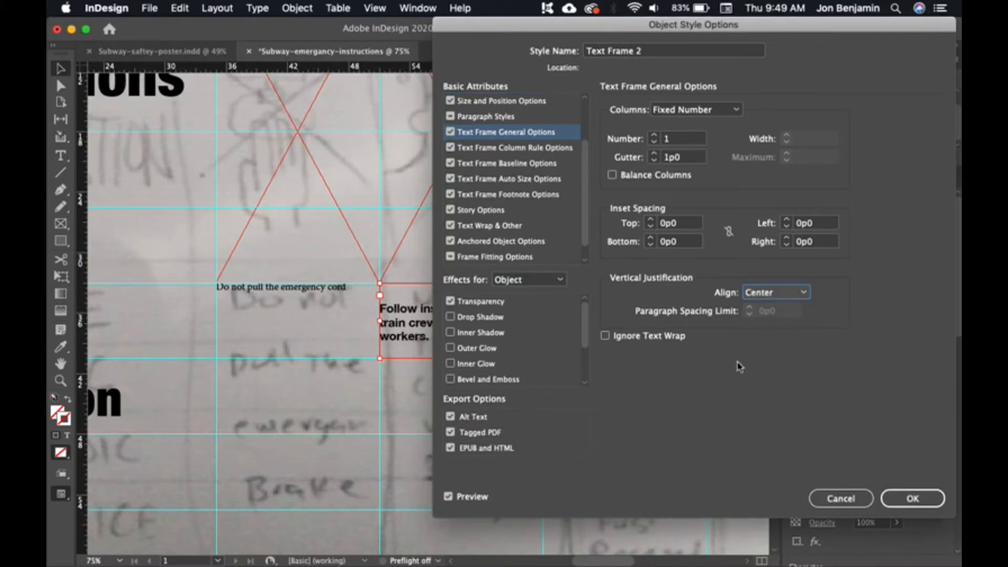
# Set the Text Frame 2 object style's inset spacing to 1p0 on all four sides and apply the style changes
pyautogui.doubleClick(682, 223)
pyautogui.write('1')
pyautogui.press('Tab')
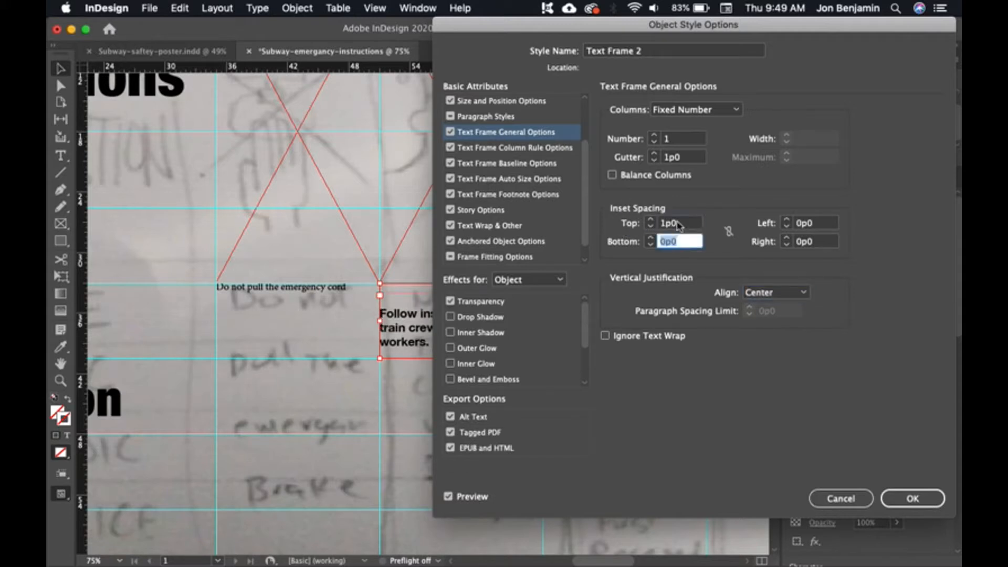
pyautogui.click(728, 231)
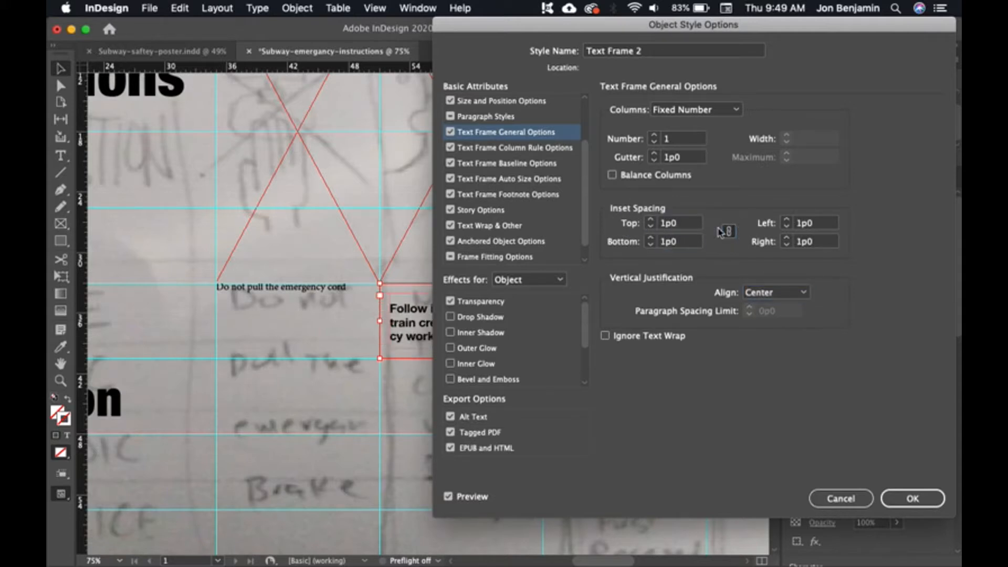
pyautogui.click(916, 498)
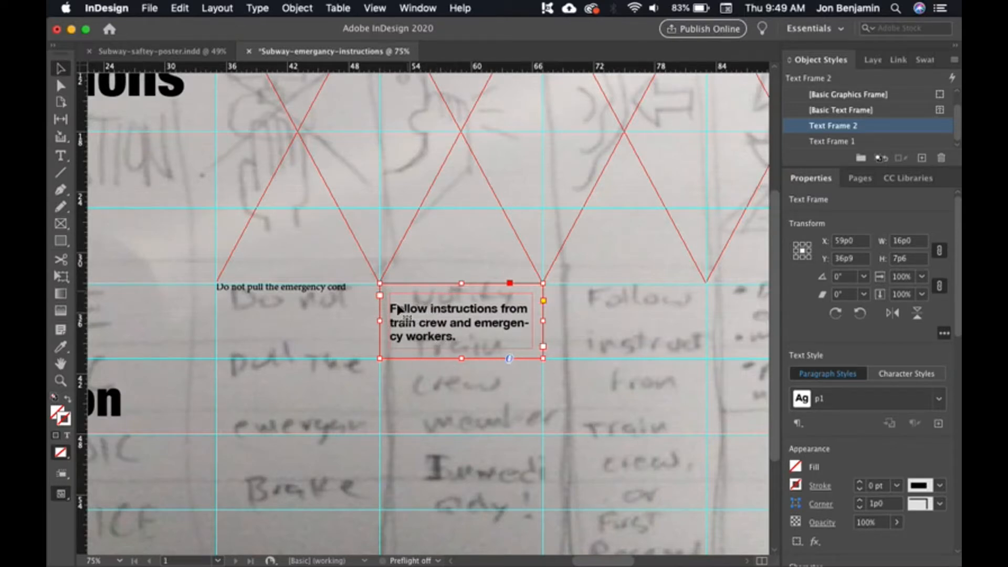
pyautogui.click(474, 381)
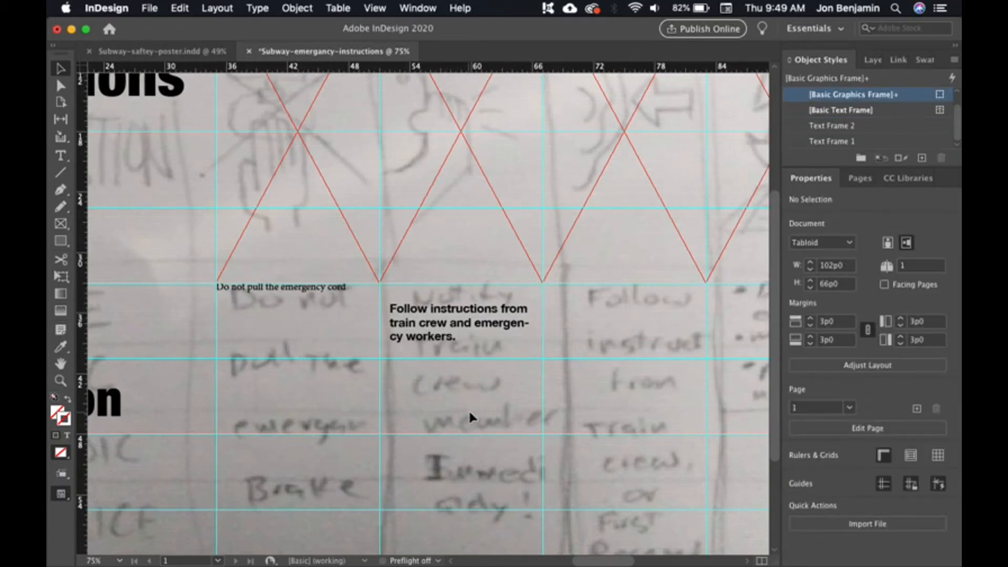
# Turn off hyphenation in the p1 paragraph style used by the "Follow instructions" text
pyautogui.click(516, 323)
pyautogui.click(516, 323)
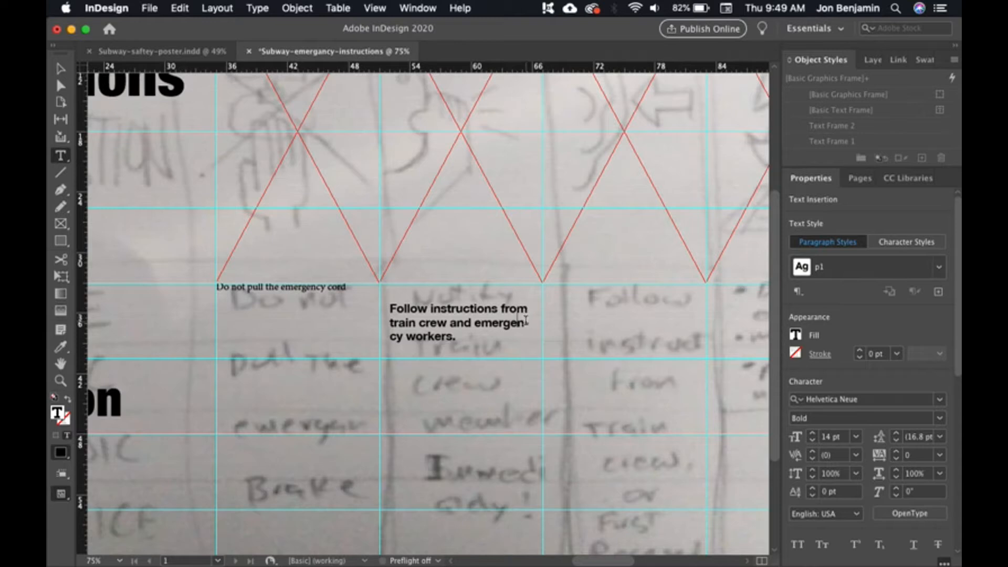
pyautogui.write('-')
pyautogui.click(939, 267)
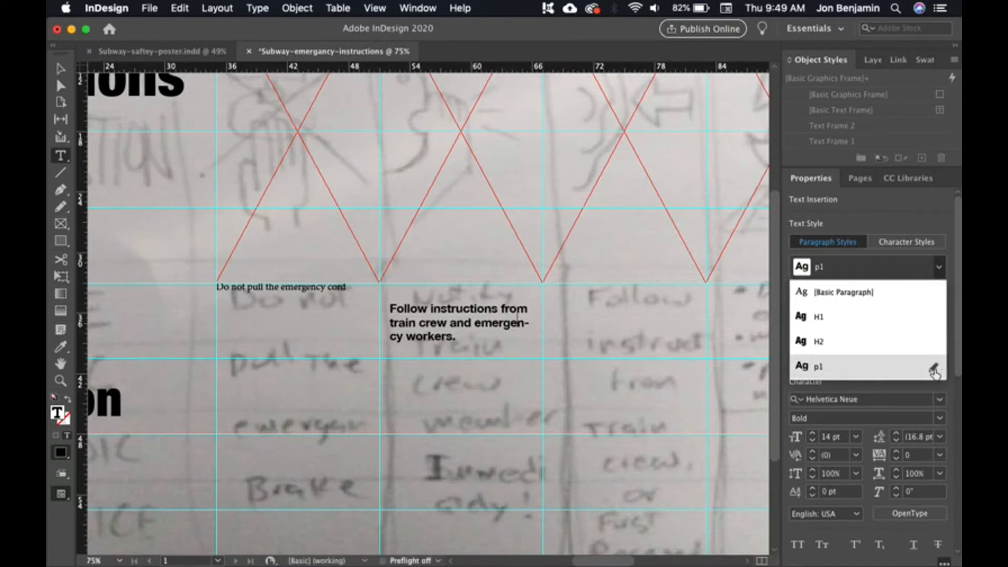
pyautogui.click(934, 370)
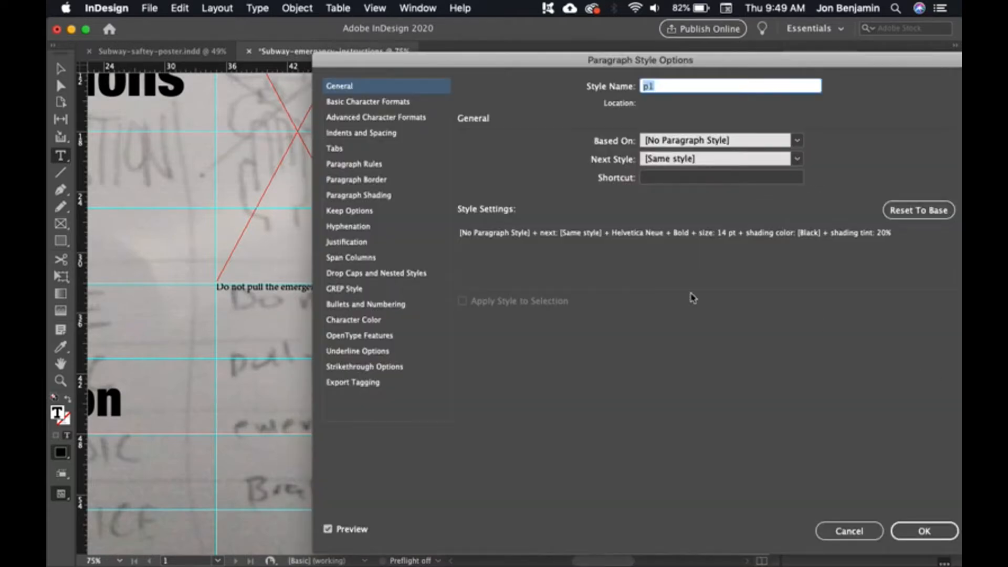
pyautogui.click(348, 226)
pyautogui.click(472, 140)
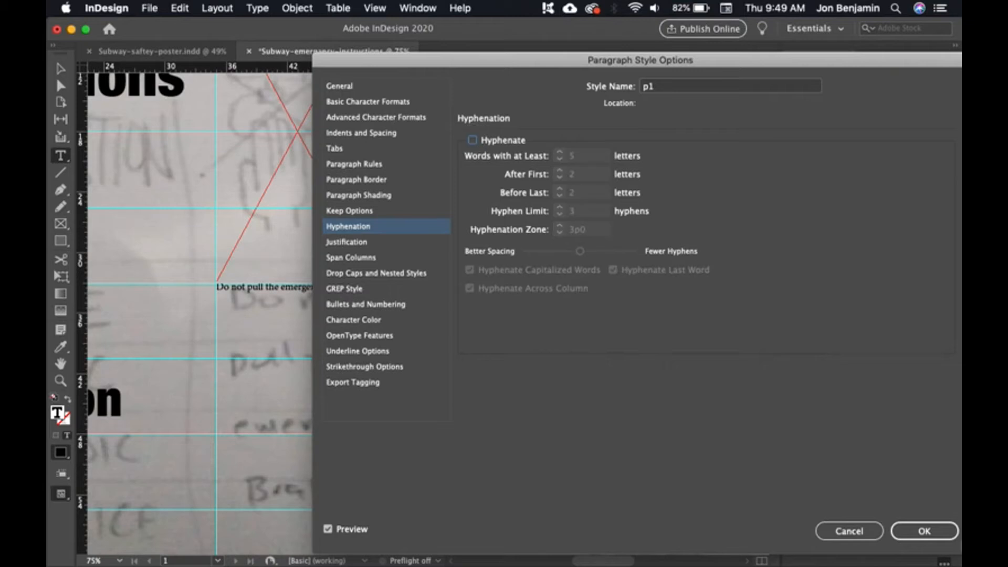
pyautogui.moveTo(454, 64); pyautogui.dragTo(385, 29)
pyautogui.click(862, 504)
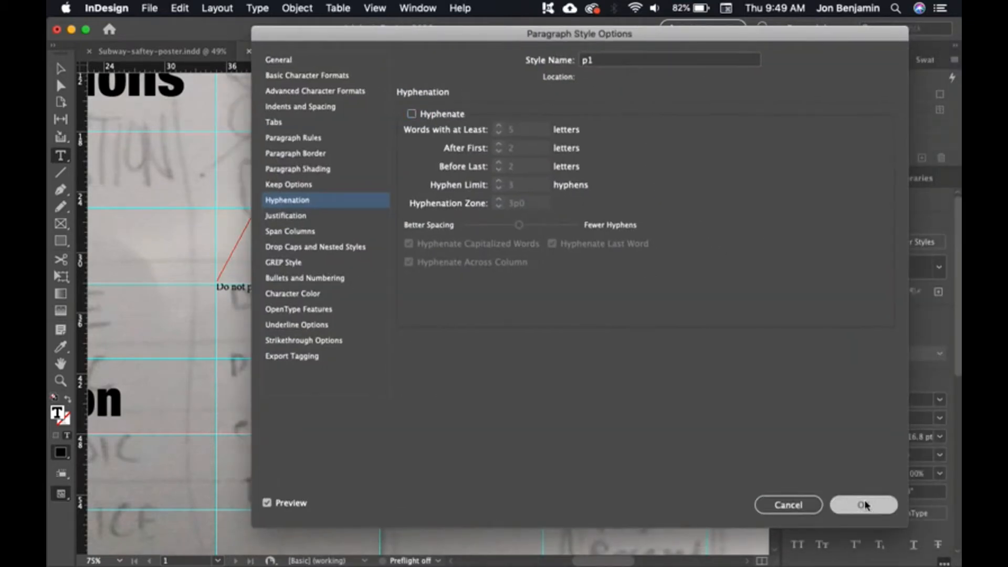
pyautogui.click(60, 68)
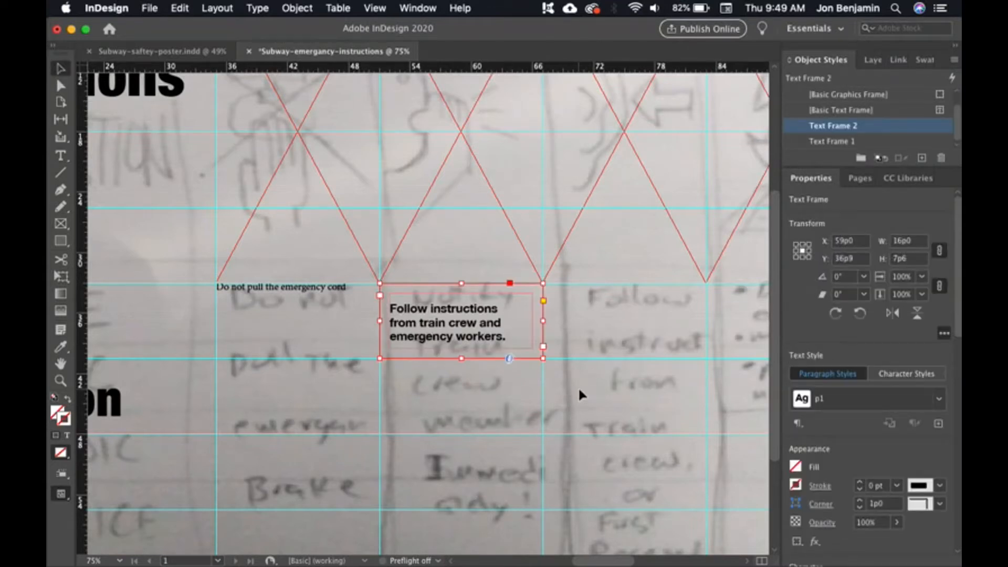
# Duplicate the "Follow instructions" text frame down its column into the Evacuation, Medical and Police rows
pyautogui.press('super+0')
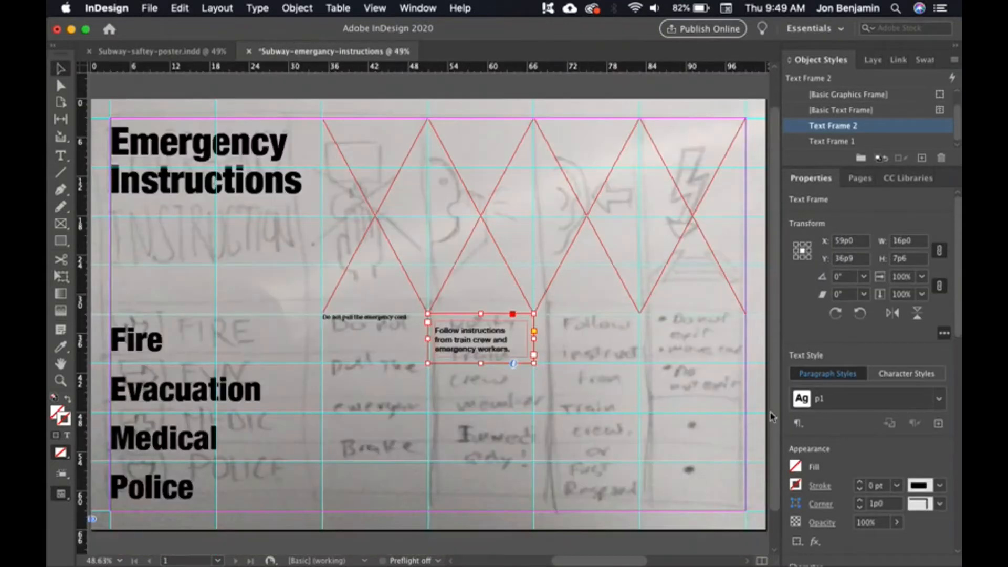
pyautogui.click(610, 353)
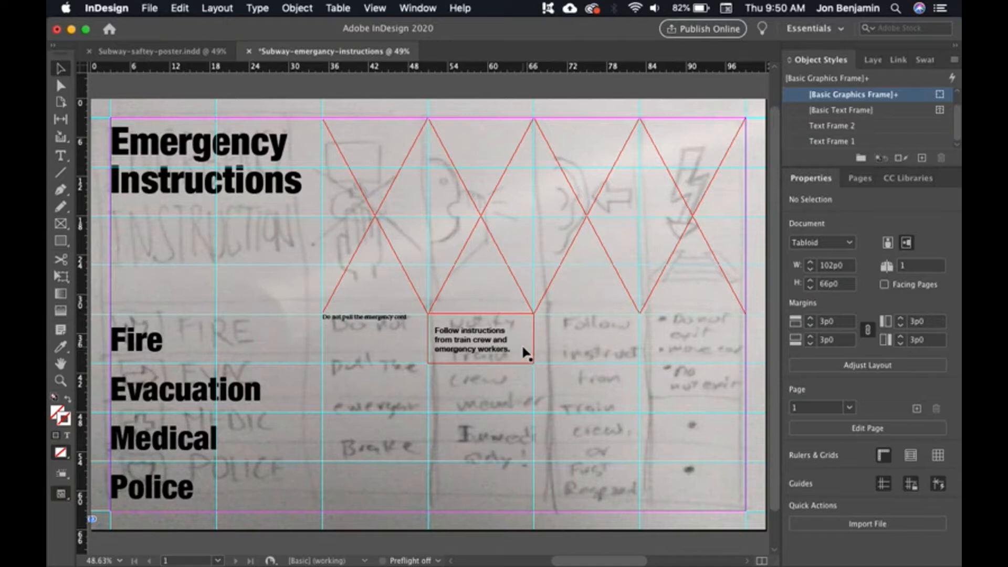
pyautogui.click(506, 355)
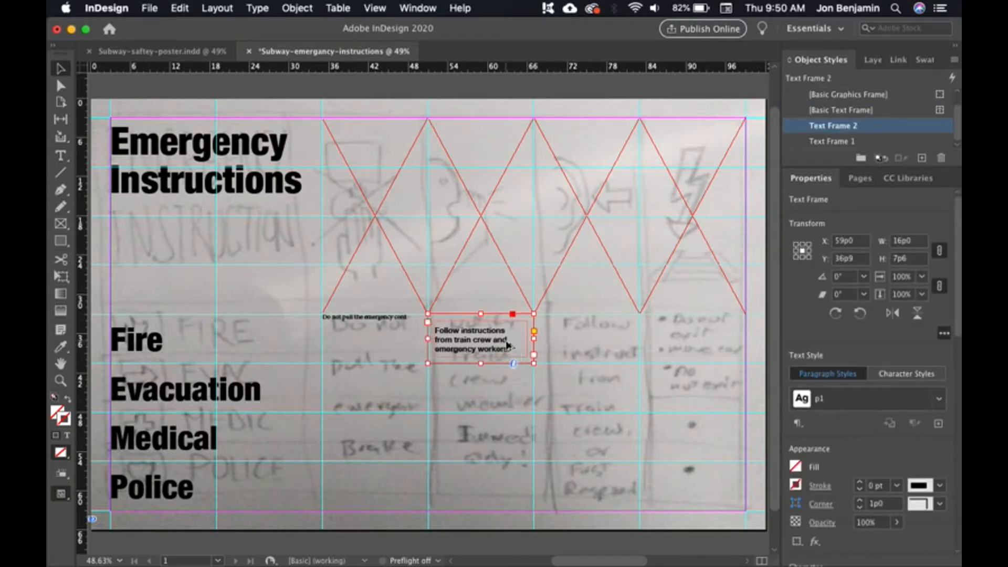
pyautogui.moveTo(507, 344); pyautogui.dragTo(516, 493)
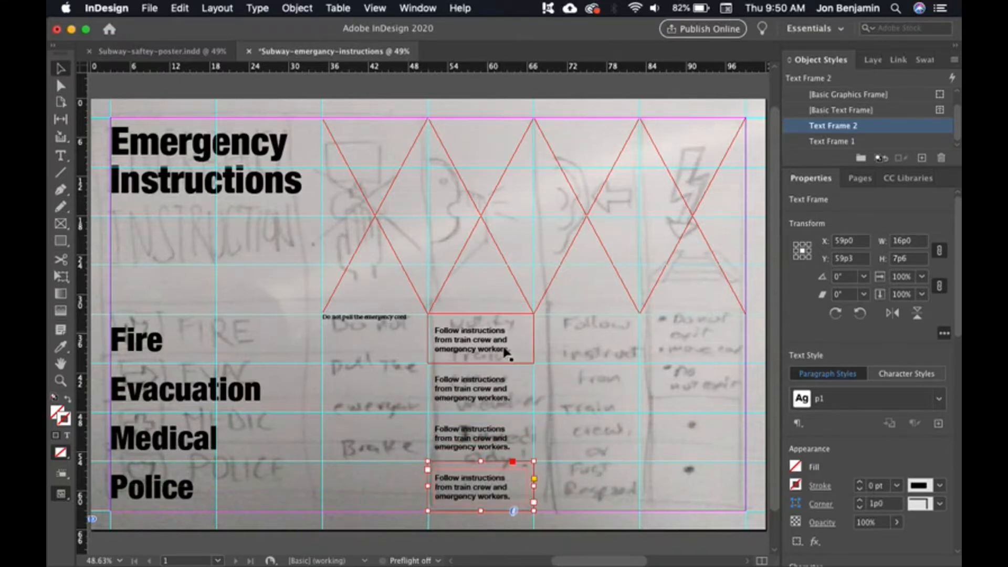
pyautogui.click(490, 536)
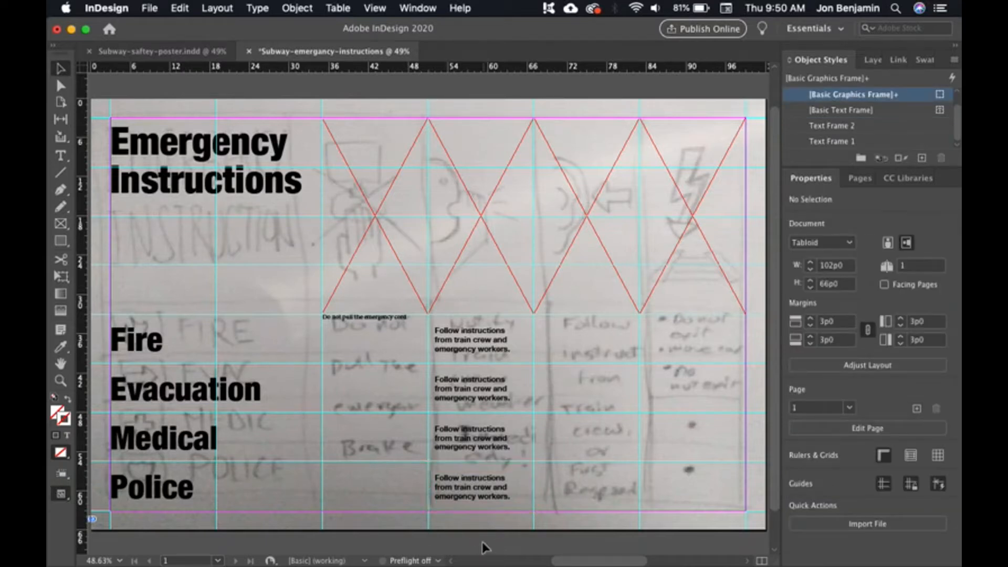
# Duplicate the column of four instruction text frames into the two grid columns under the third and fourth image placeholders
pyautogui.moveTo(469, 541); pyautogui.dragTo(501, 341)
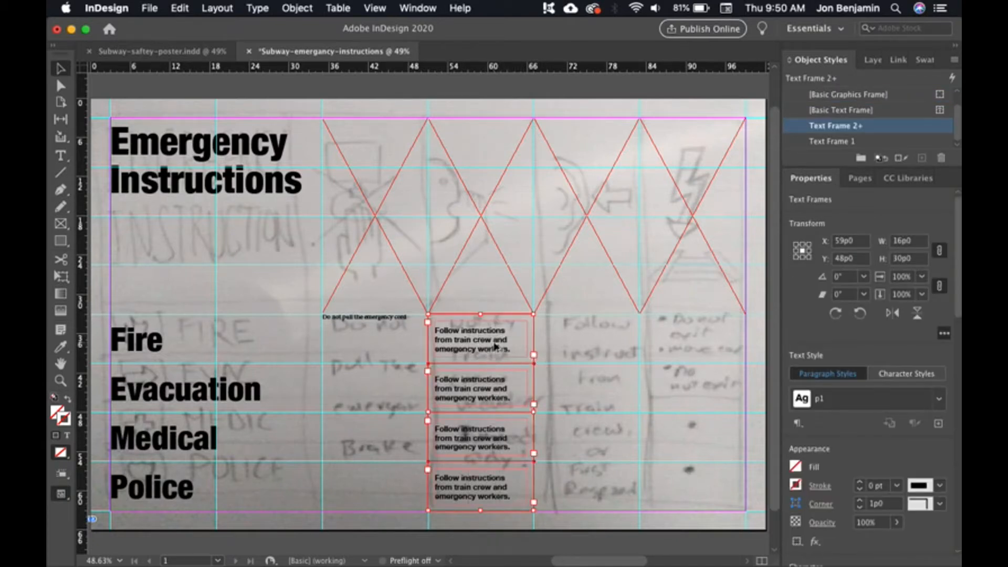
pyautogui.moveTo(495, 345); pyautogui.dragTo(628, 349)
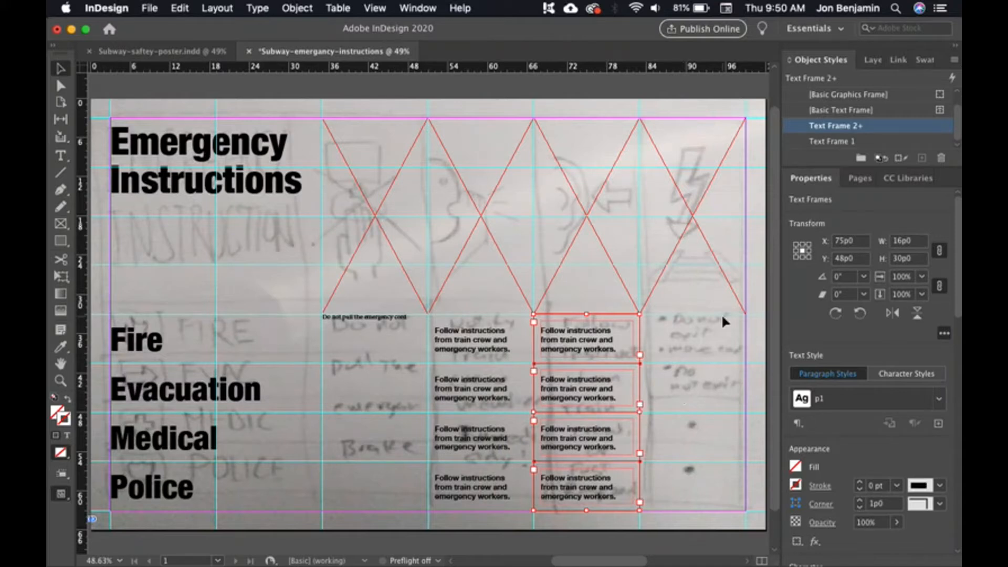
pyautogui.press('super+alt+shift+d')
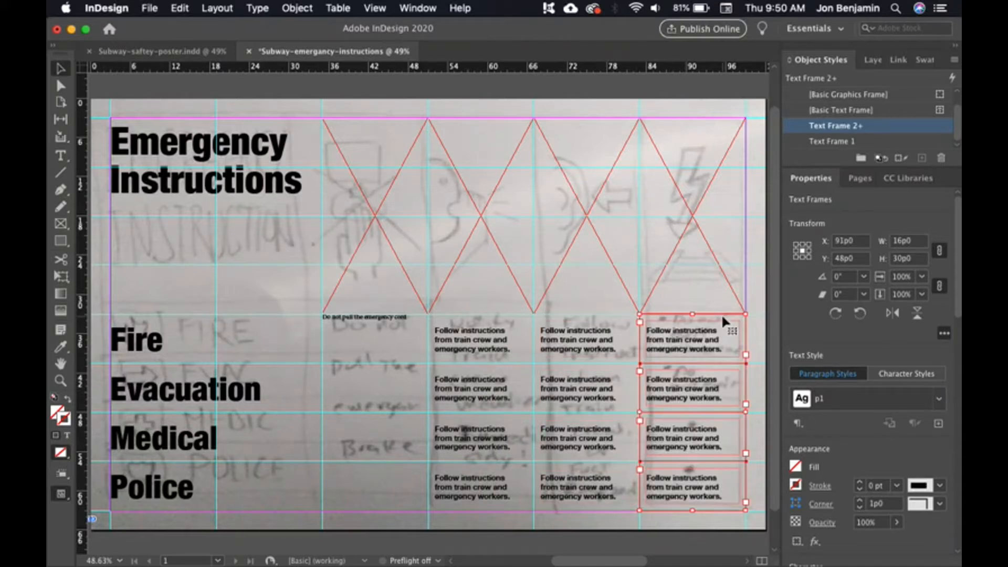
pyautogui.click(755, 336)
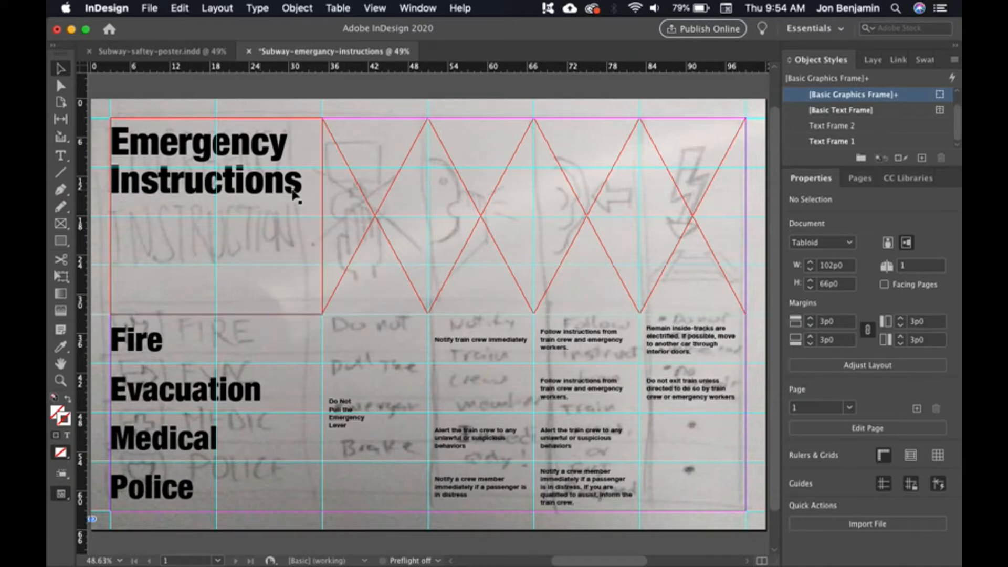
pyautogui.click(297, 314)
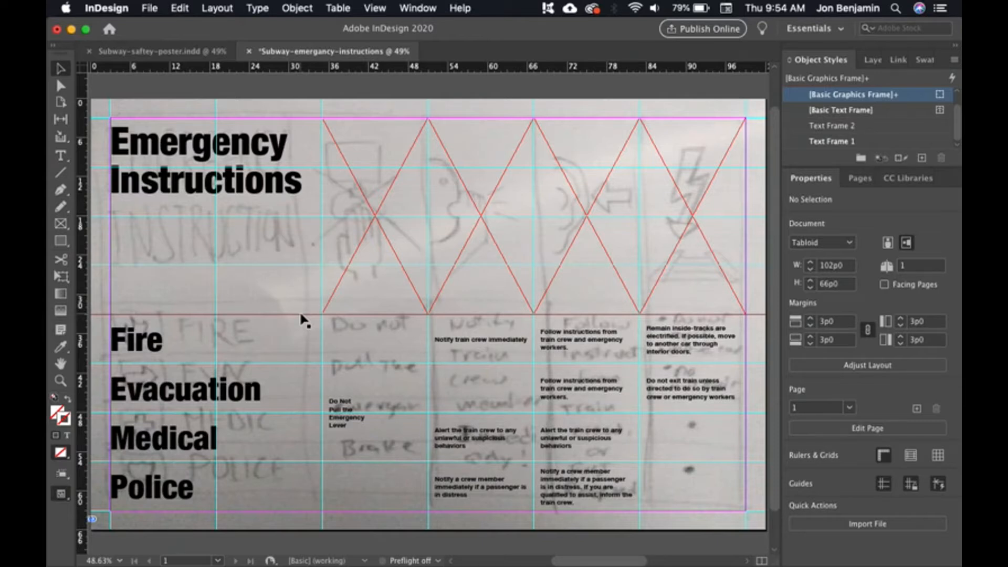
pyautogui.moveTo(301, 314); pyautogui.dragTo(370, 366)
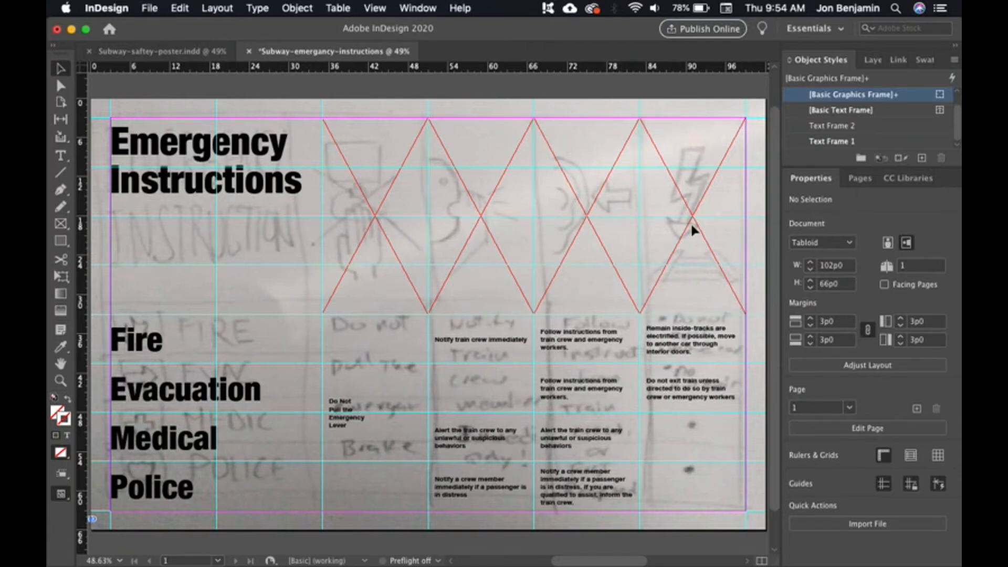
# Set the character color of the H1 paragraph style used by the "Emergency Instructions" title to [Paper]
pyautogui.click(259, 201)
pyautogui.doubleClick(214, 180)
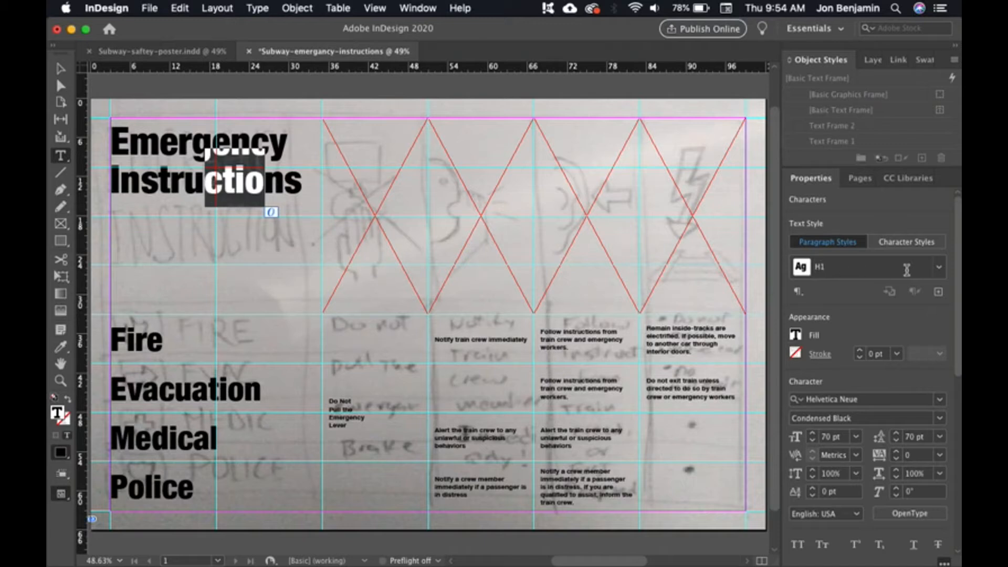
pyautogui.click(939, 269)
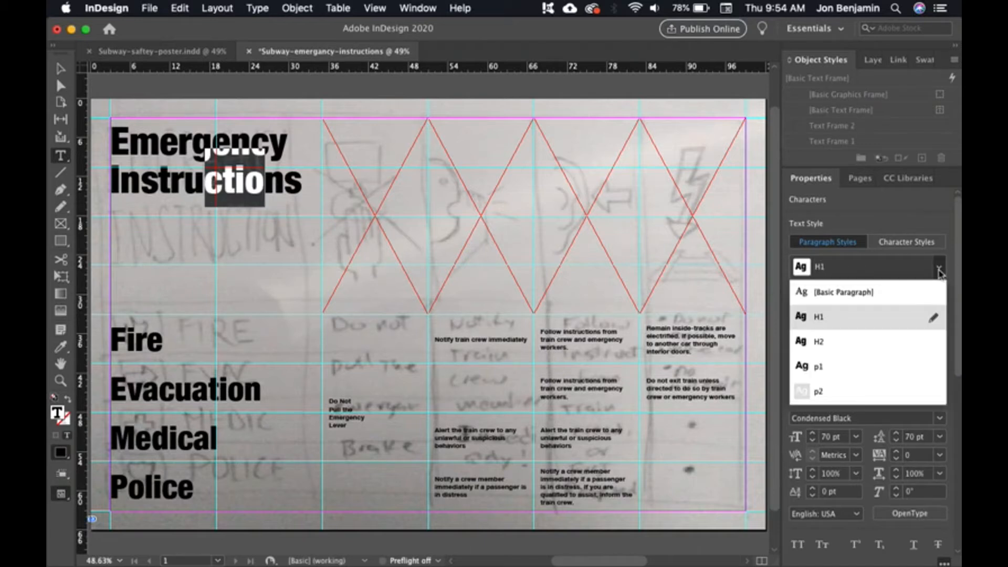
pyautogui.click(934, 319)
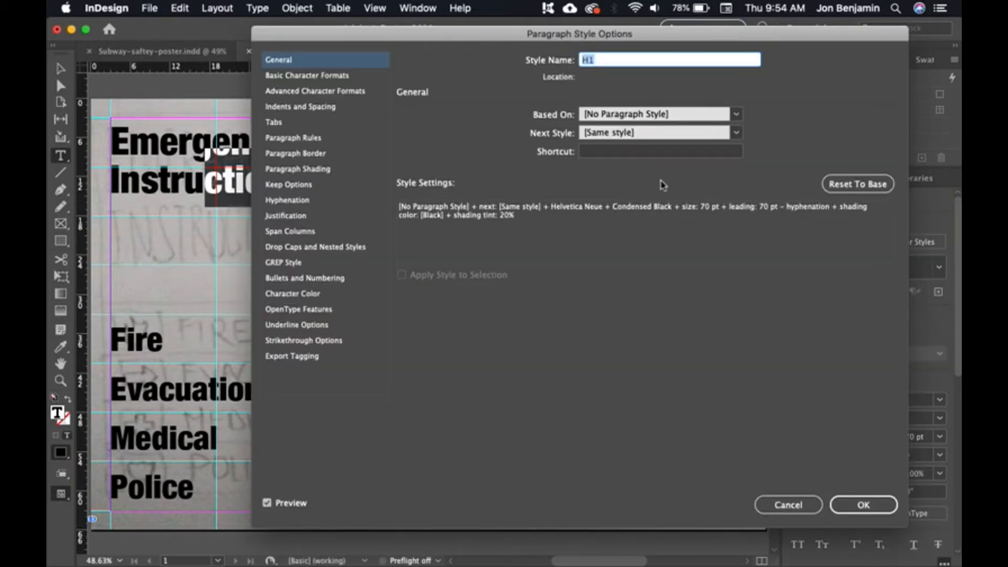
pyautogui.click(302, 293)
pyautogui.click(542, 153)
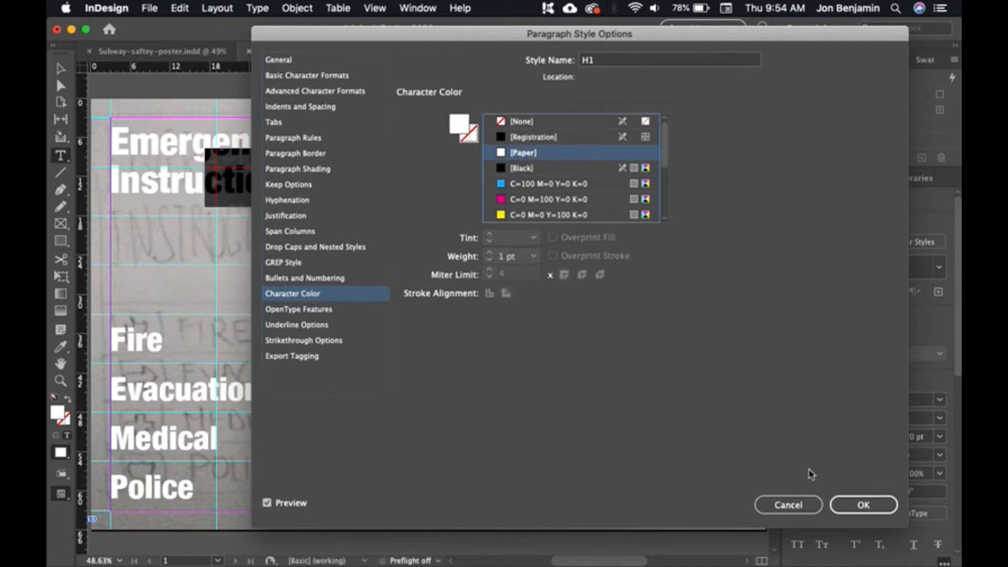
pyautogui.click(863, 505)
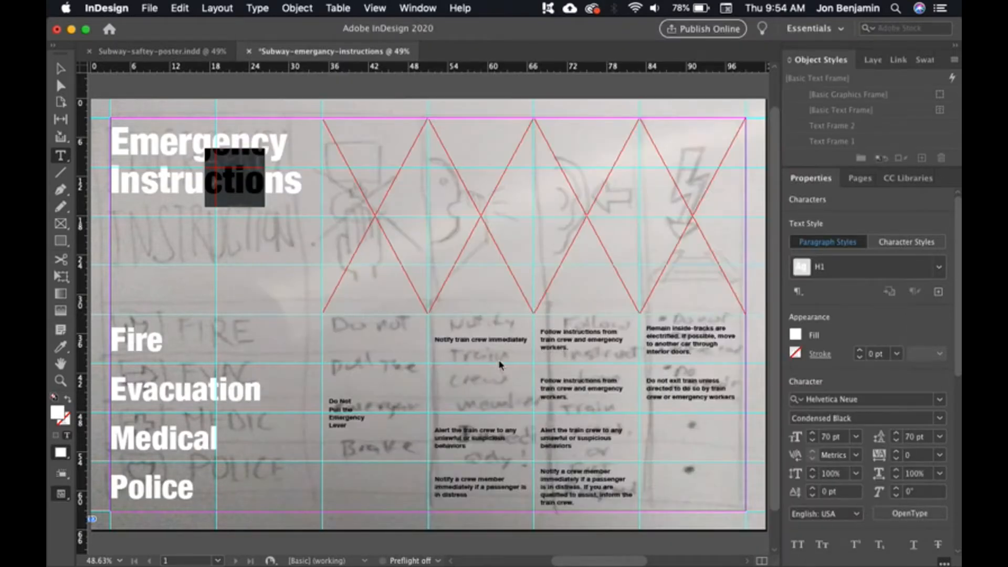
# Set the character color of the p1 paragraph style used by the instruction text to [Paper]
pyautogui.click(503, 339)
pyautogui.moveTo(512, 339); pyautogui.dragTo(496, 339)
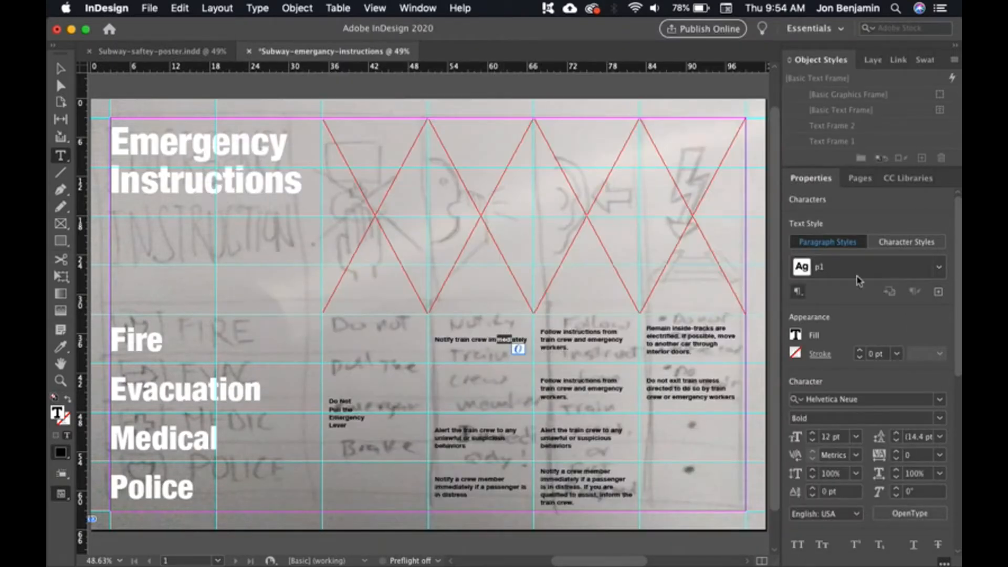
pyautogui.click(939, 267)
pyautogui.click(934, 369)
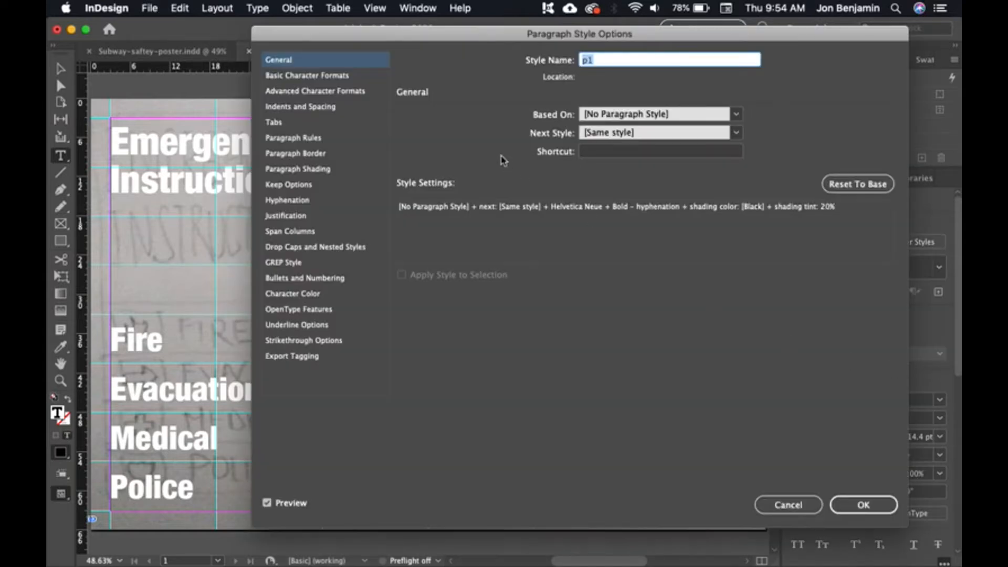
pyautogui.click(304, 299)
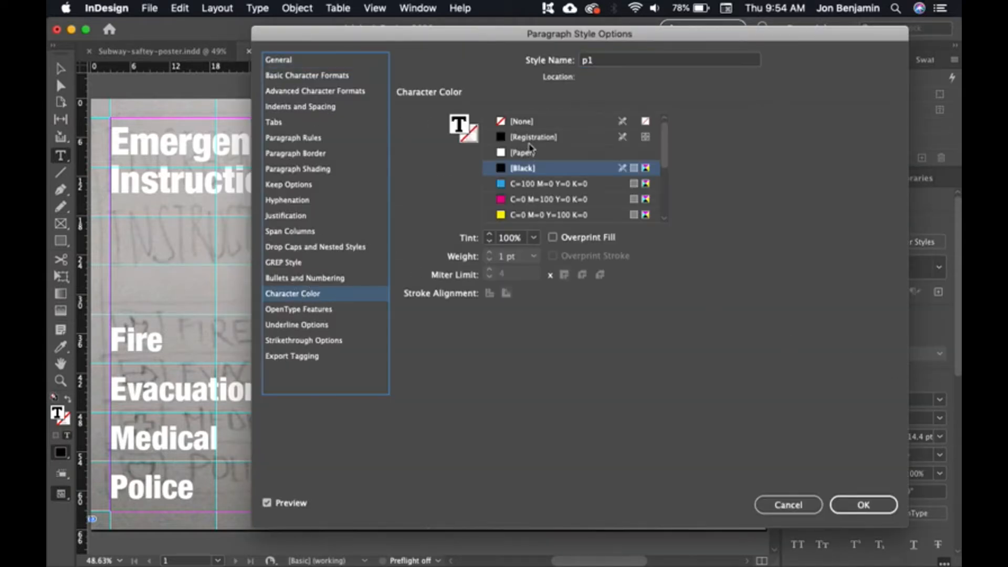
pyautogui.click(522, 152)
pyautogui.click(861, 505)
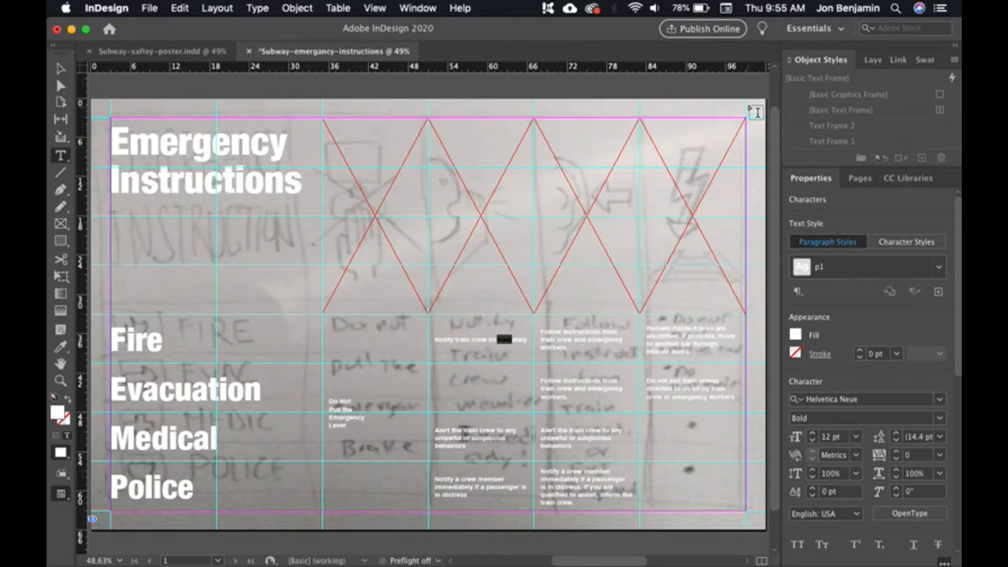
# Hide Layer 1 with the background sketch to check the white text on the blank page, and show it again
pyautogui.click(873, 60)
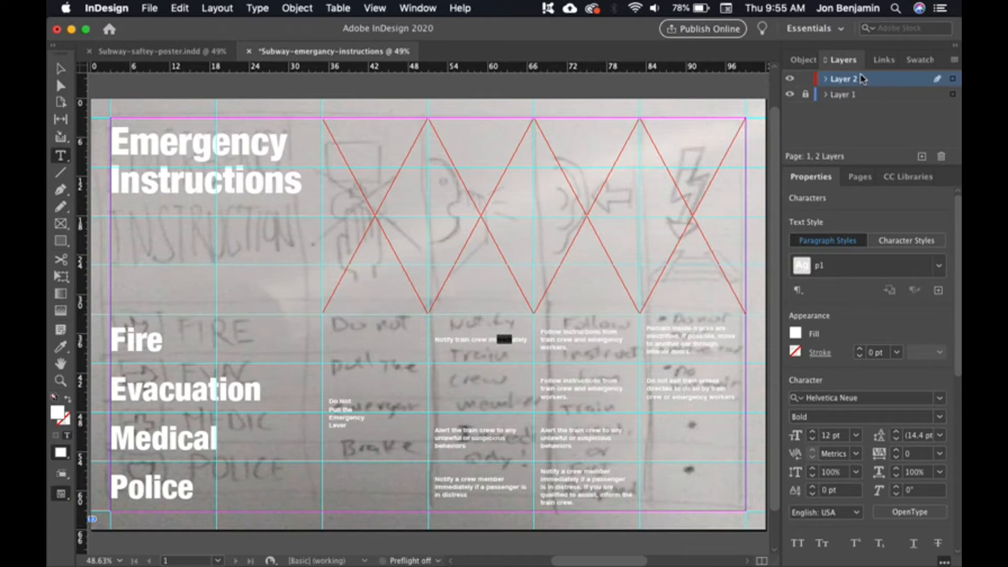
pyautogui.click(790, 94)
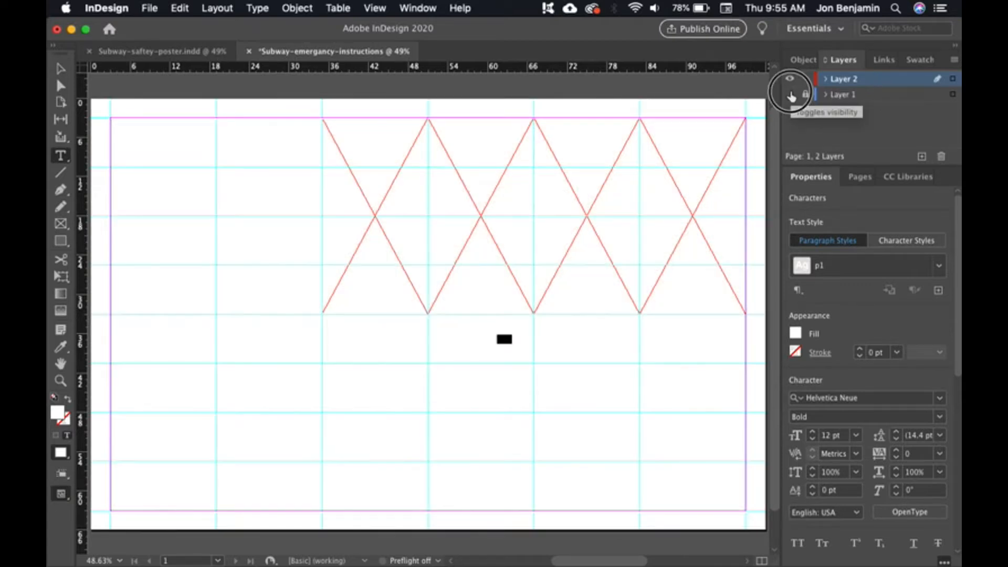
pyautogui.click(790, 94)
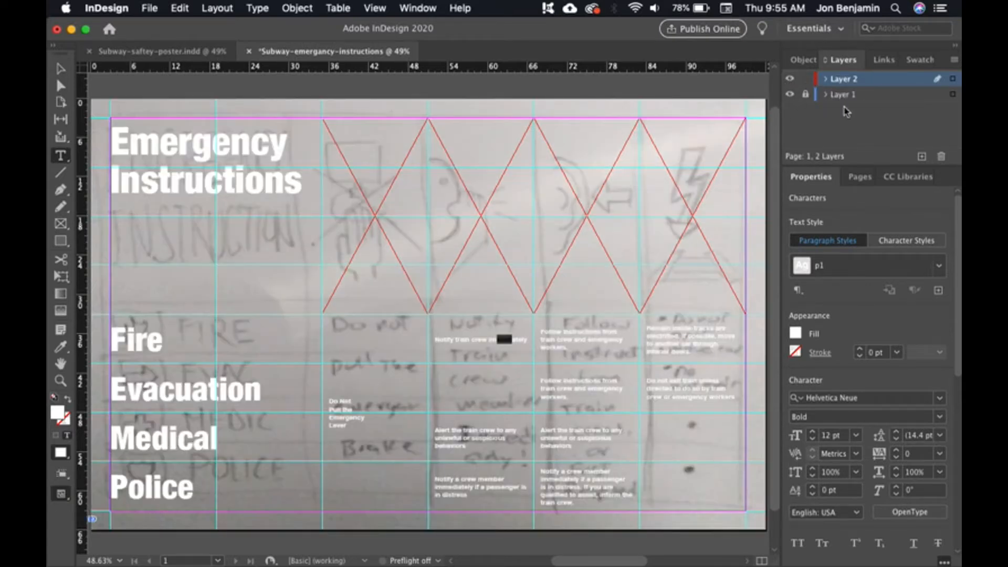
# Add a new layer and place it between Layer 2 and Layer 1 in the stacking order
pyautogui.click(919, 157)
pyautogui.click(845, 80)
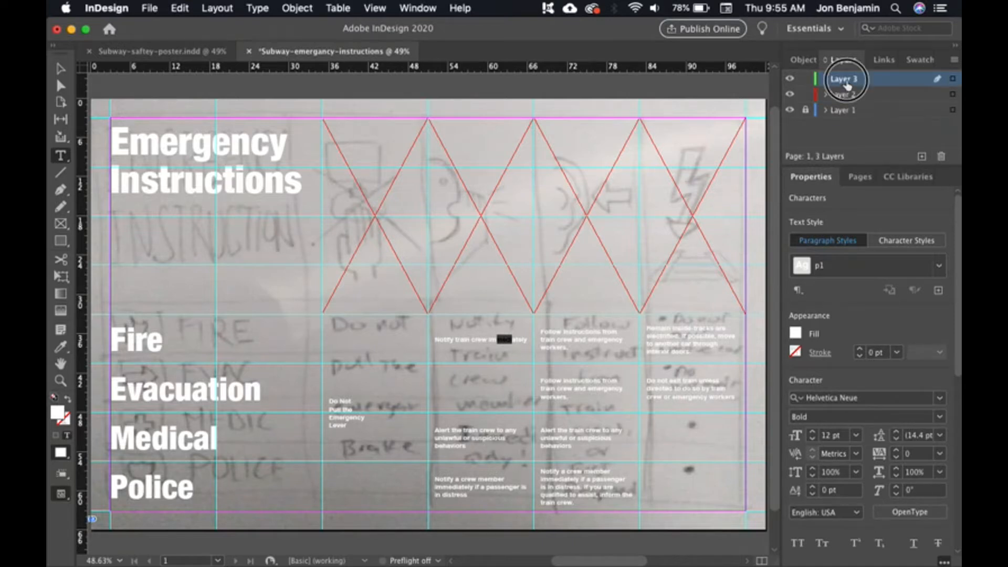
pyautogui.moveTo(846, 83); pyautogui.dragTo(845, 103)
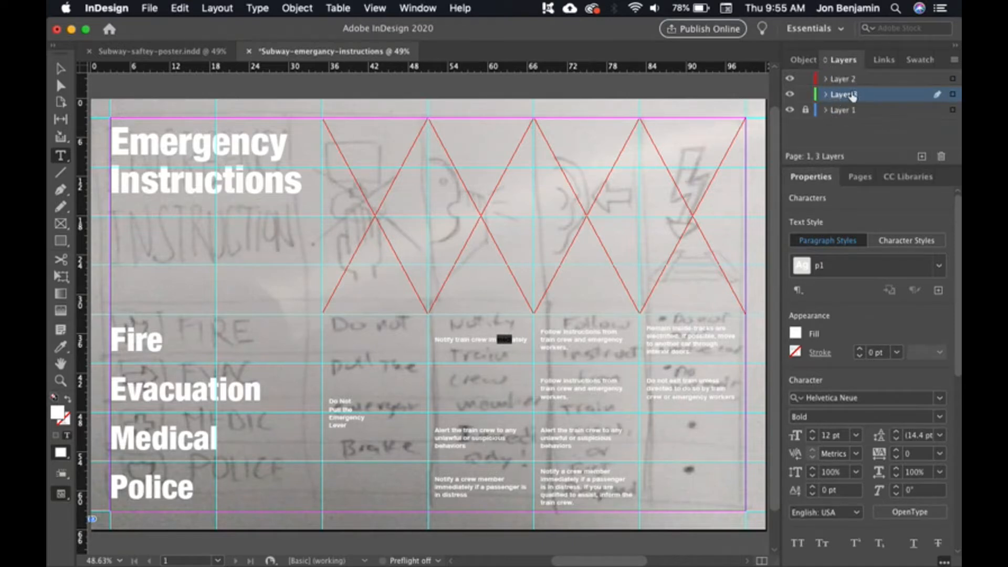
# Rename Layer 3 as Background
pyautogui.doubleClick(866, 95)
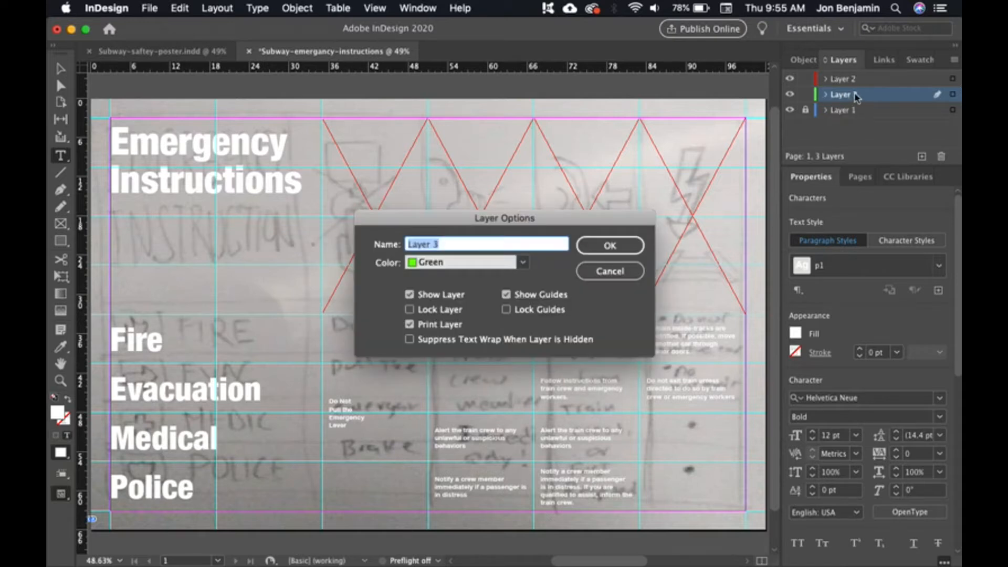
pyautogui.write('Background')
pyautogui.press('Return')
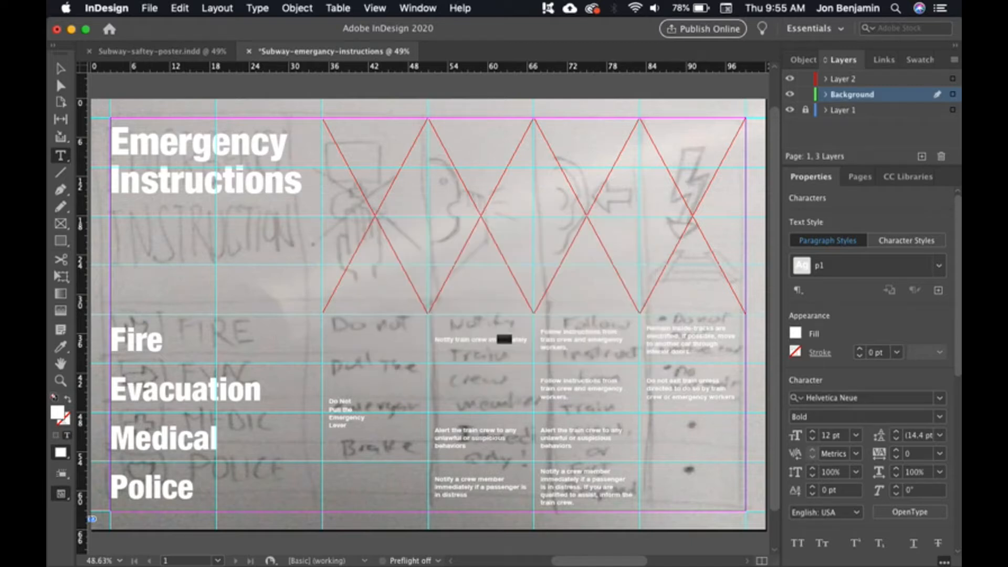
# Draw a rectangle 102p0 wide and 66p0 high on the Background layer, covering the whole page
pyautogui.click(61, 243)
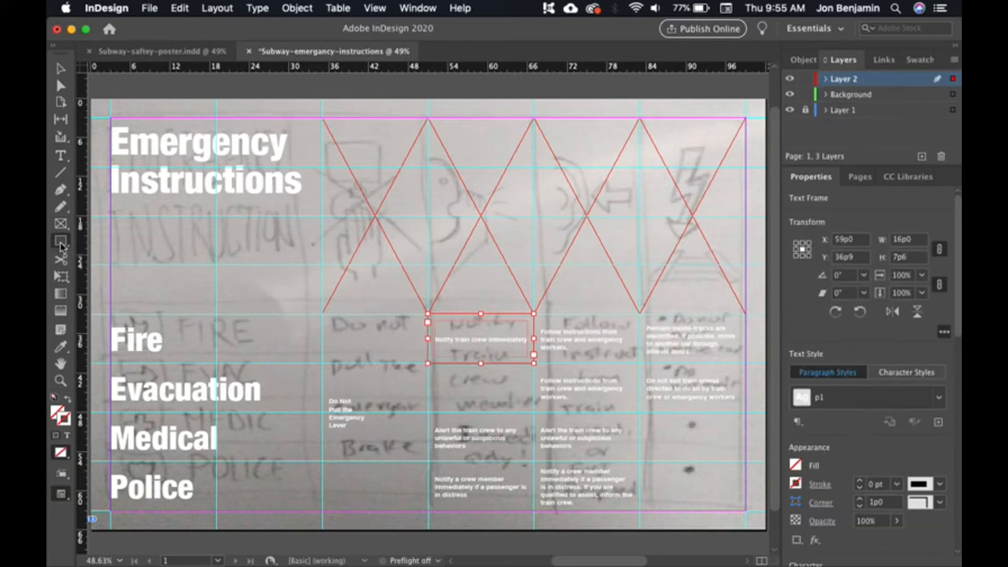
pyautogui.click(862, 95)
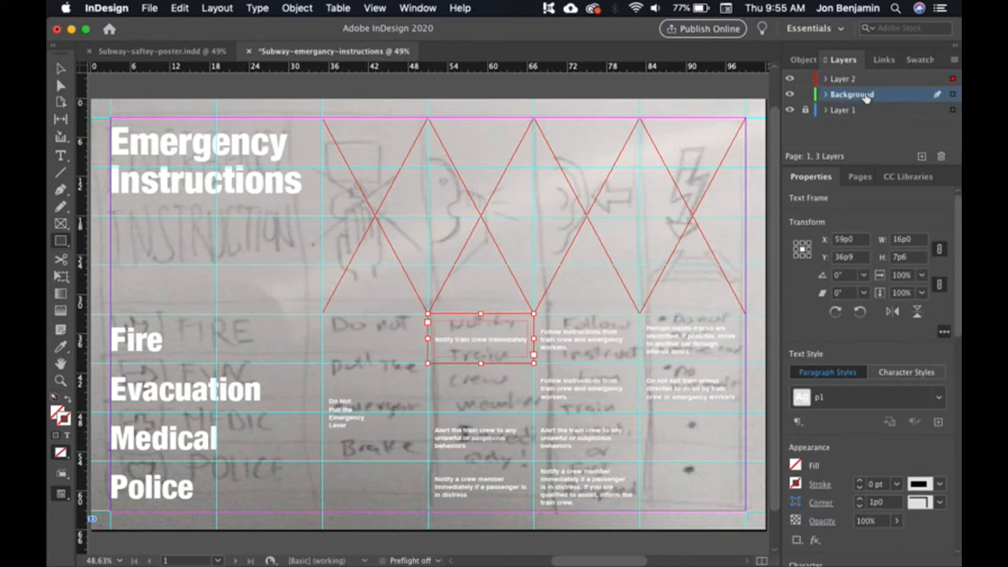
pyautogui.click(814, 84)
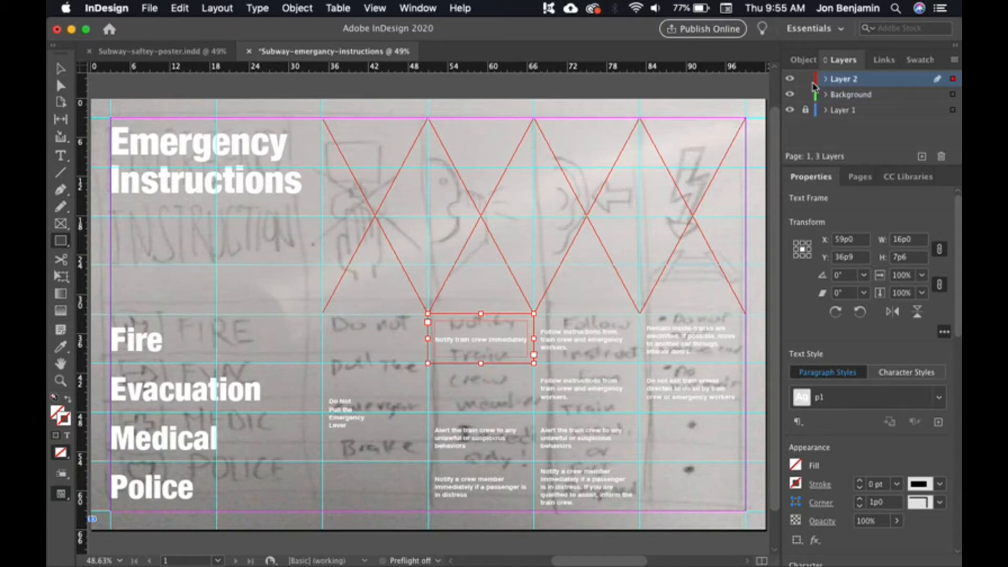
pyautogui.click(850, 96)
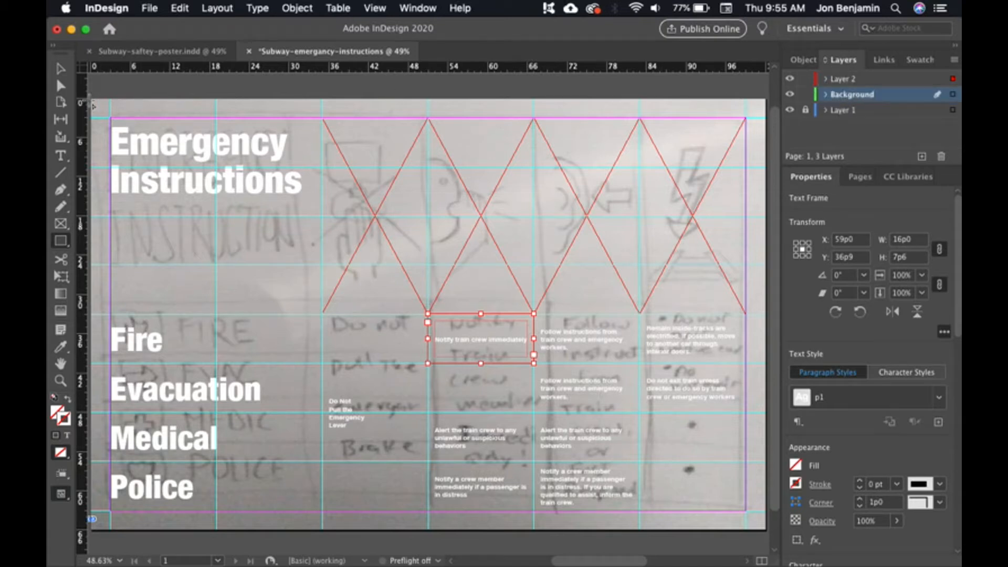
pyautogui.moveTo(90, 99); pyautogui.dragTo(766, 531)
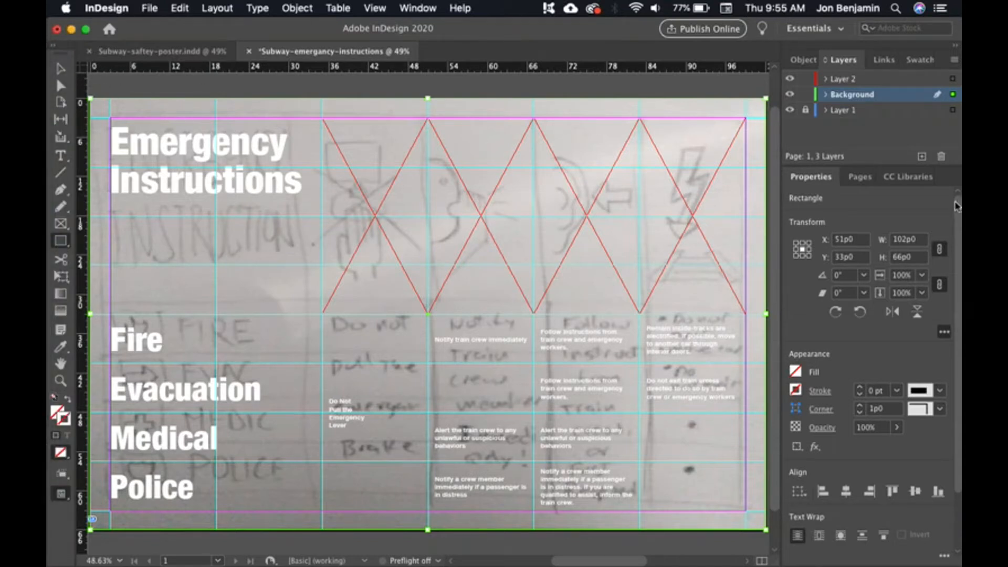
pyautogui.click(61, 68)
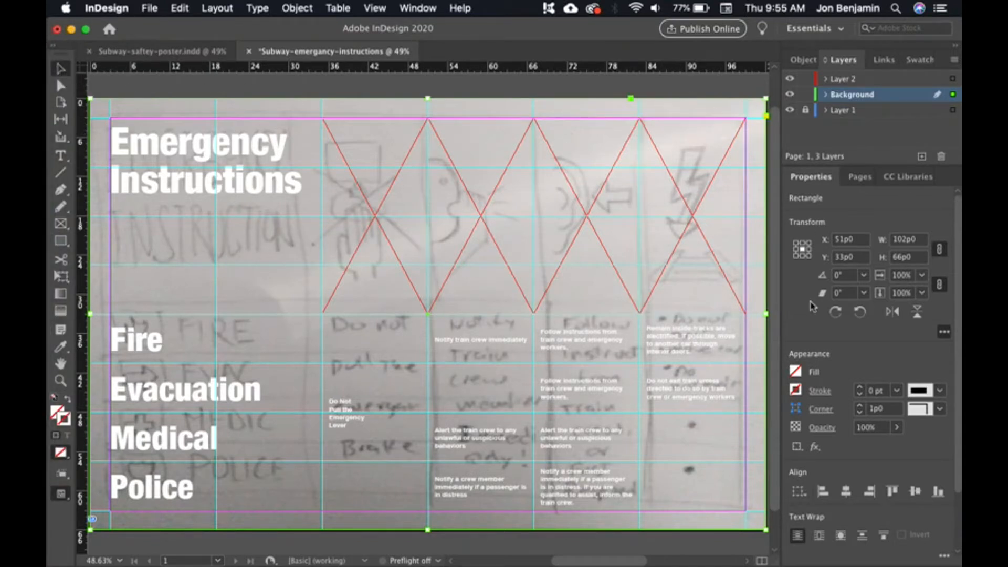
# Fill the page-sized rectangle with [Black]
pyautogui.click(795, 372)
pyautogui.click(848, 510)
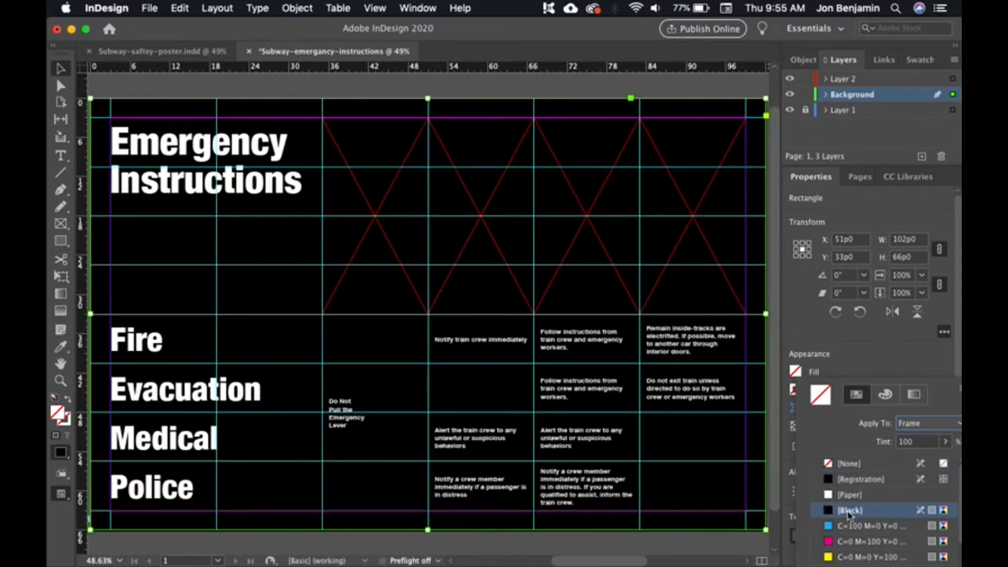
pyautogui.click(730, 89)
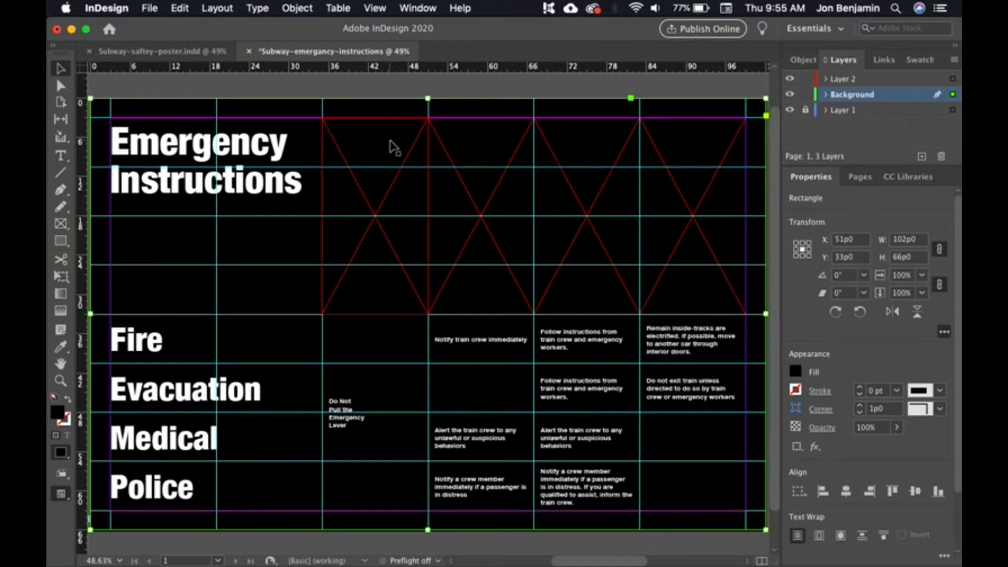
# Deselect the rectangle and toggle between Normal and Preview modes to check the poster with and without guides, finishing in Preview
pyautogui.click(422, 87)
pyautogui.press('w')
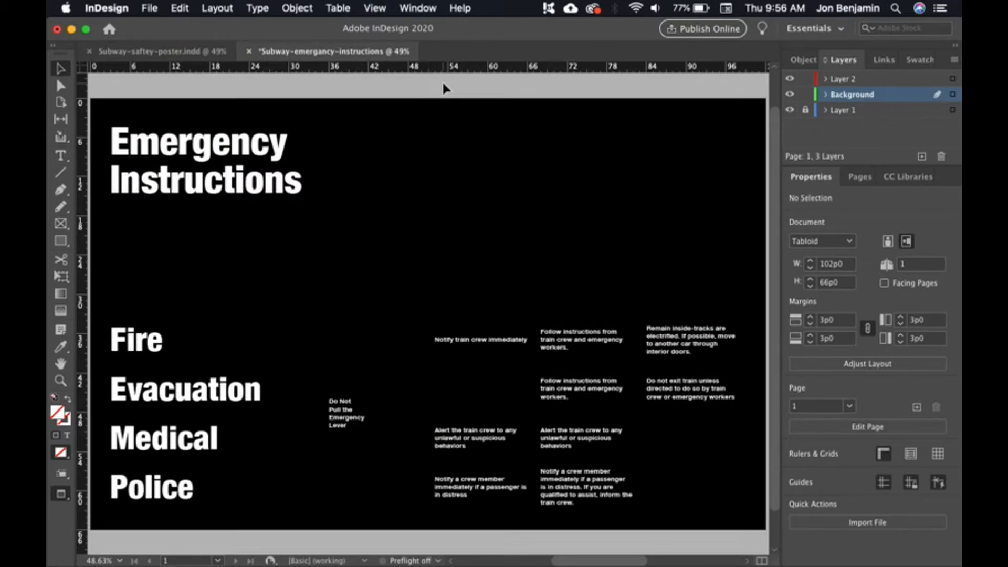
pyautogui.press('w')
pyautogui.press('w')
pyautogui.press('w')
pyautogui.press('w')
pyautogui.press('w')
pyautogui.press('w')
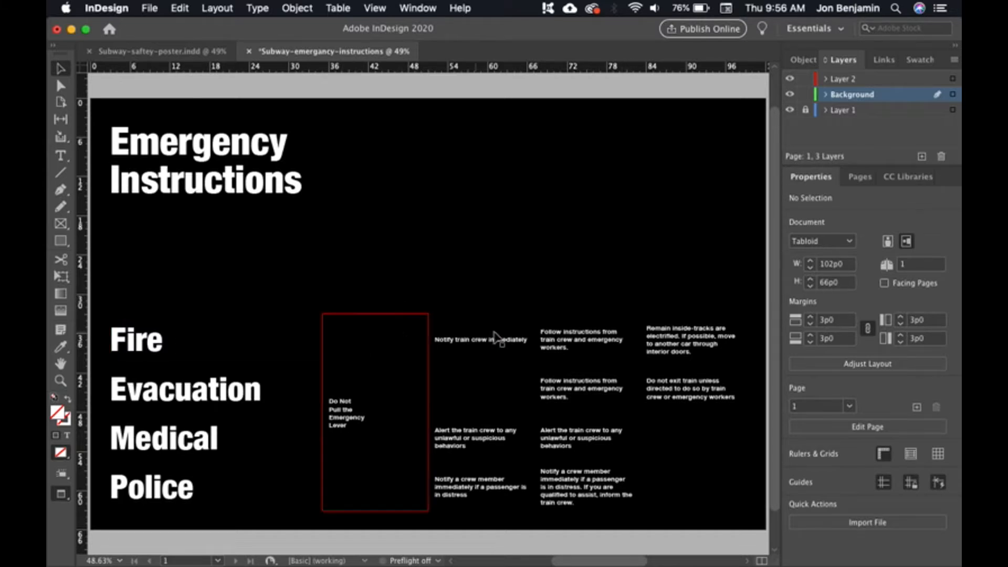
# Apply the red swatch C=15 M=100 Y=100 K=0 to the text of the "Fire" label, leaving its frame unfilled
pyautogui.click(174, 342)
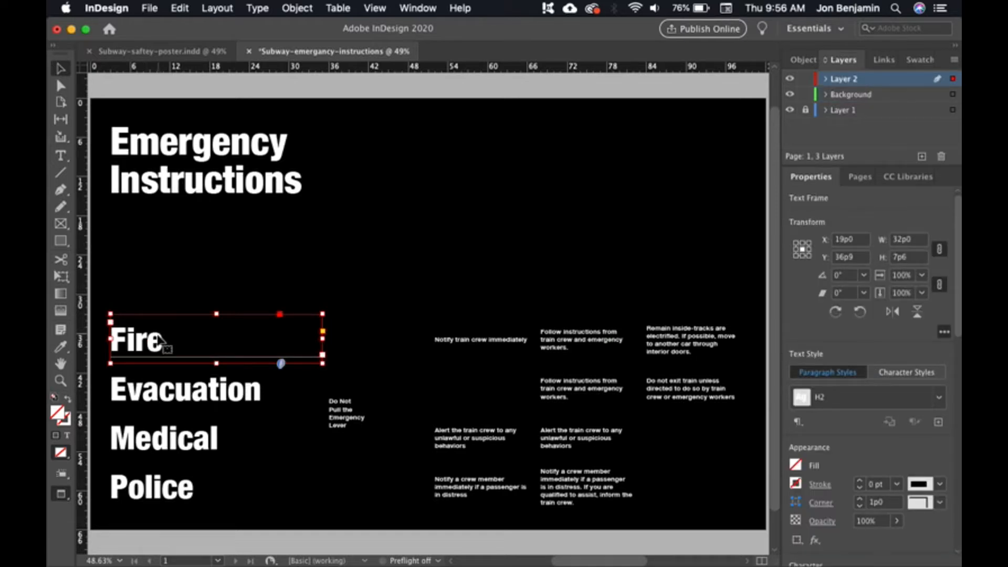
pyautogui.click(919, 59)
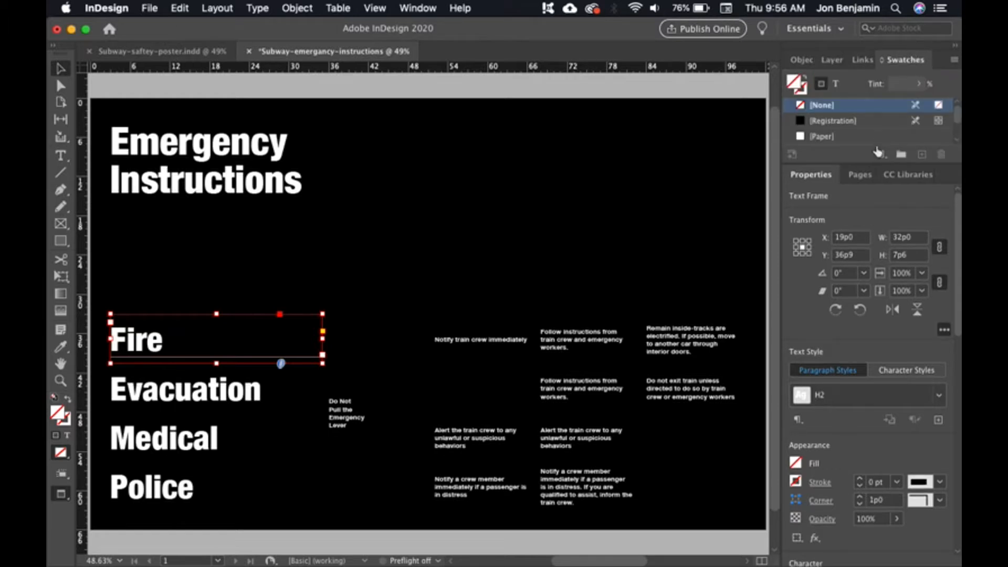
pyautogui.moveTo(856, 164); pyautogui.dragTo(852, 260)
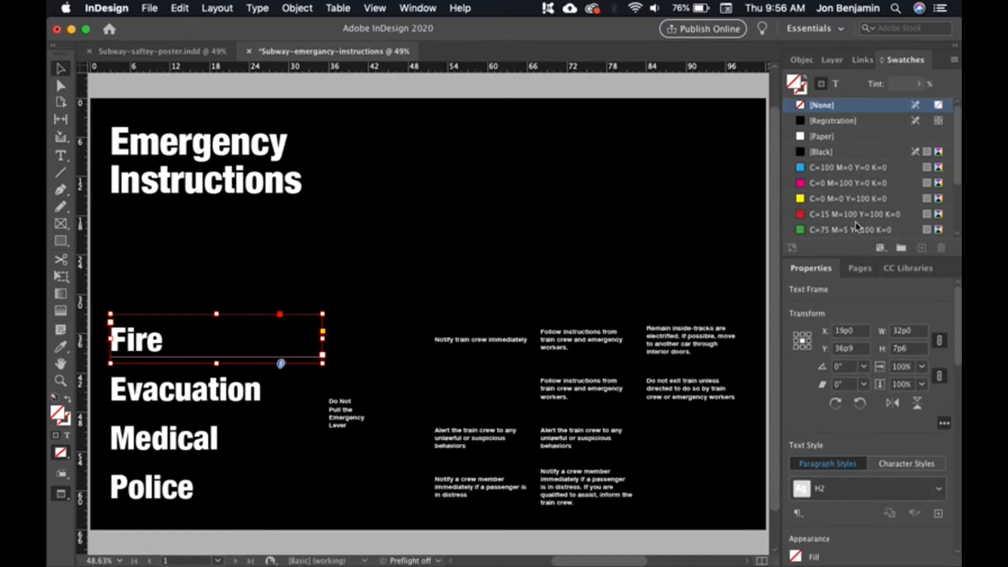
pyautogui.click(417, 8)
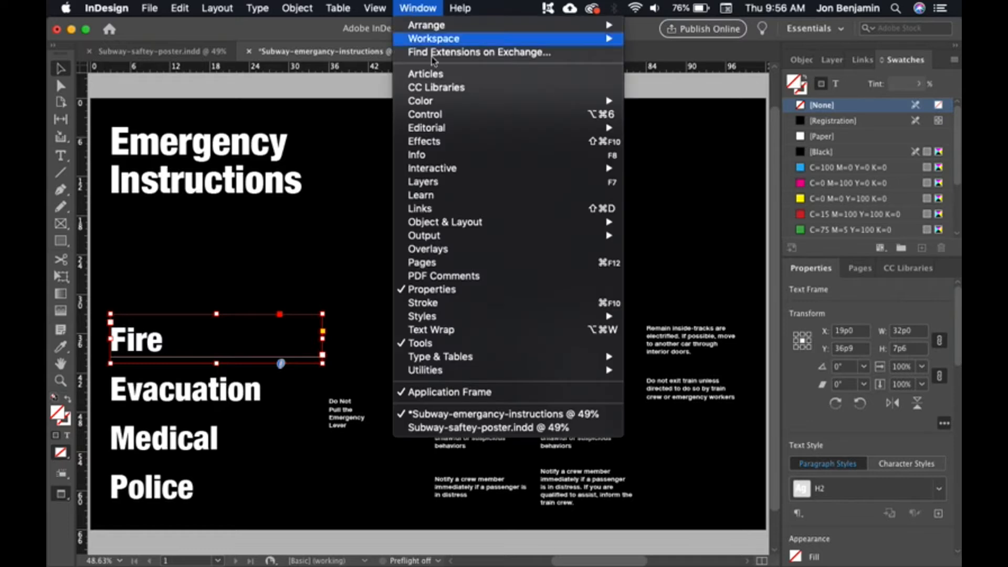
pyautogui.moveTo(459, 101)
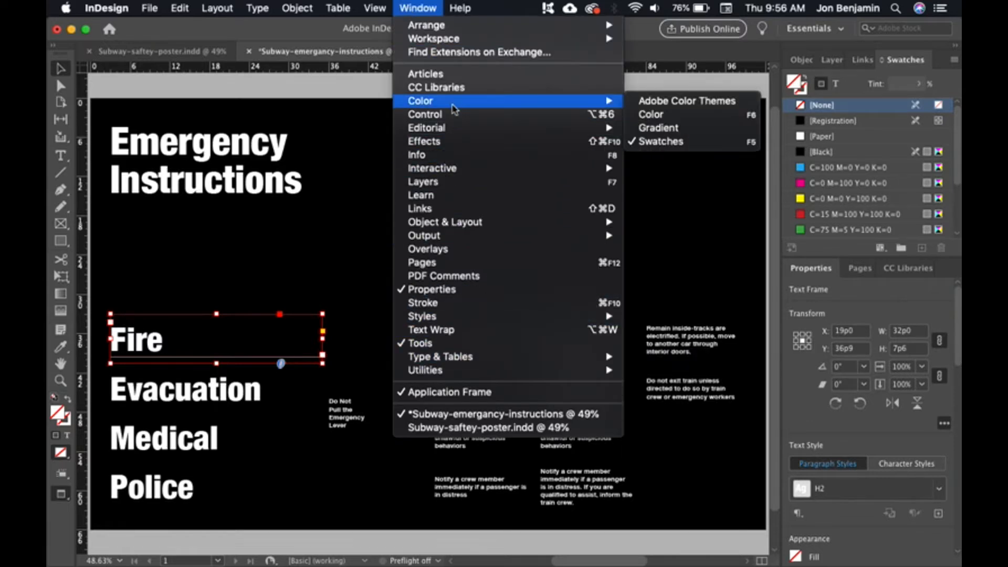
pyautogui.click(857, 85)
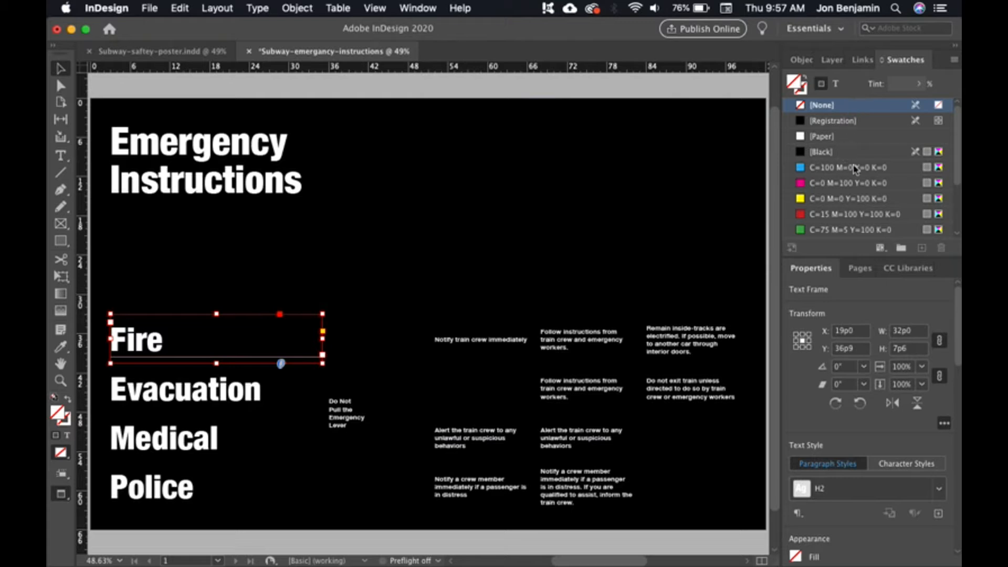
pyautogui.scroll(-1, 845, 200)
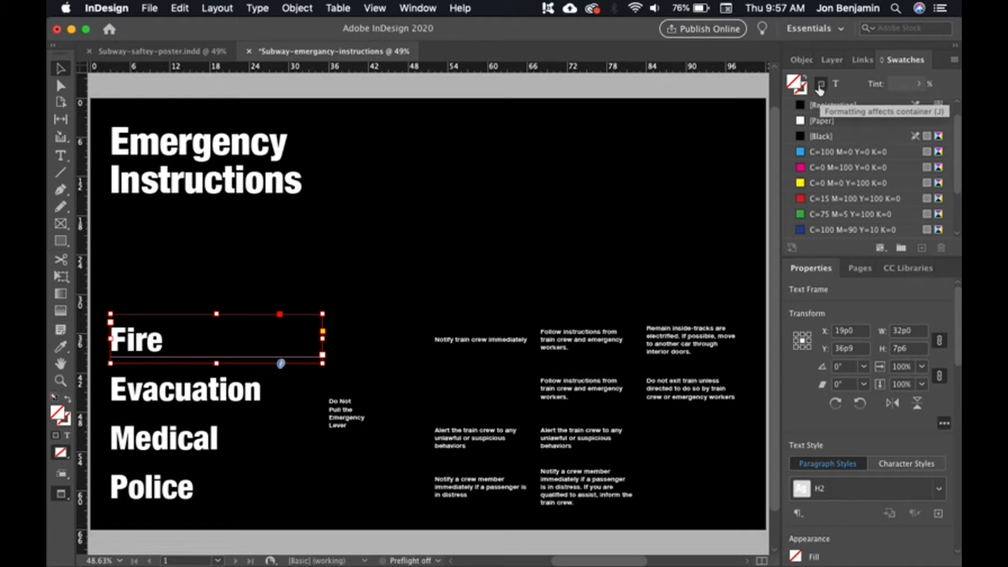
pyautogui.click(822, 194)
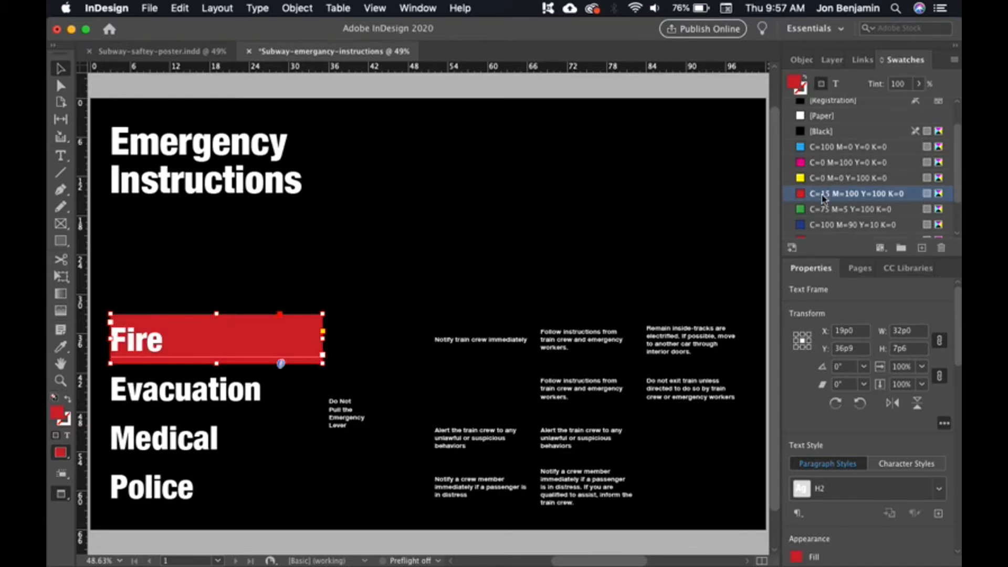
pyautogui.press('super+z')
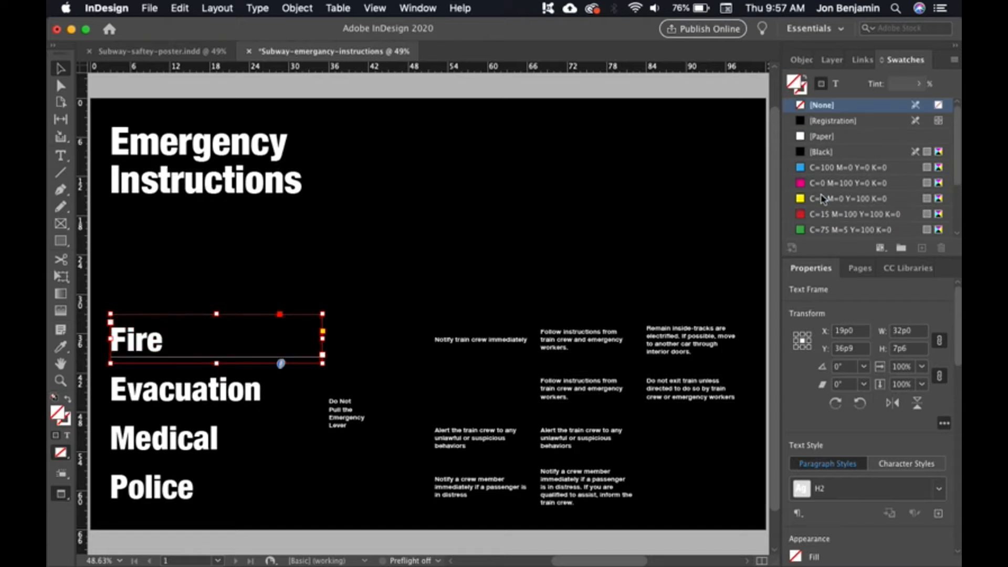
pyautogui.click(837, 85)
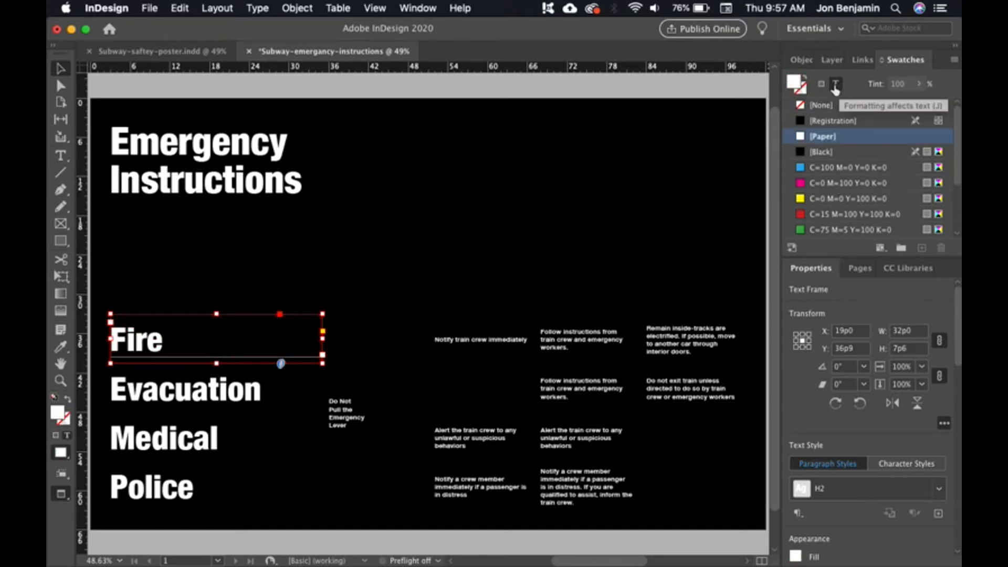
pyautogui.click(829, 216)
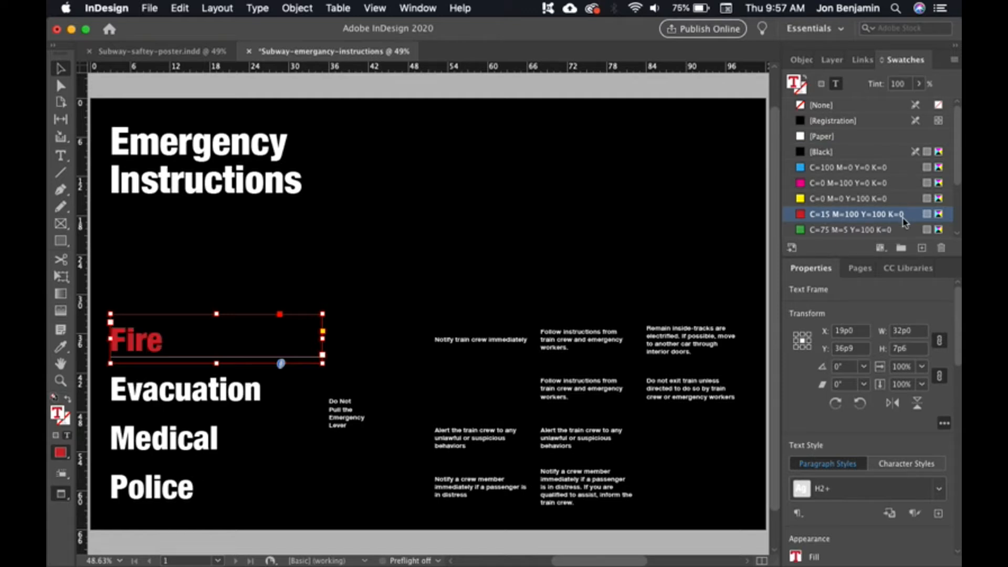
# Apply the magenta swatch C=0 M=100 Y=0 K=0 to the "Evacuation" label's text, leaving its frame unfilled
pyautogui.click(273, 400)
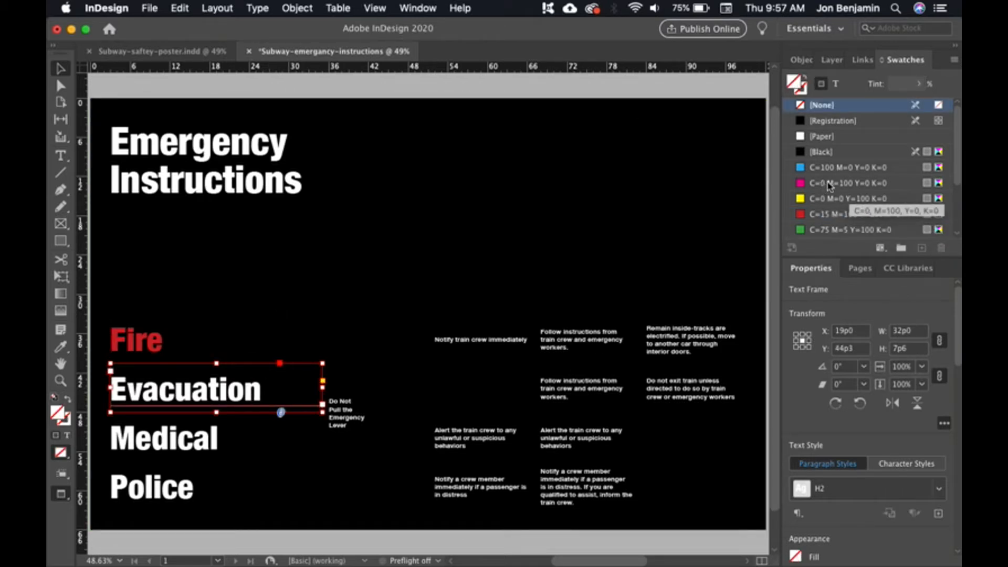
pyautogui.click(829, 186)
pyautogui.press('super+z')
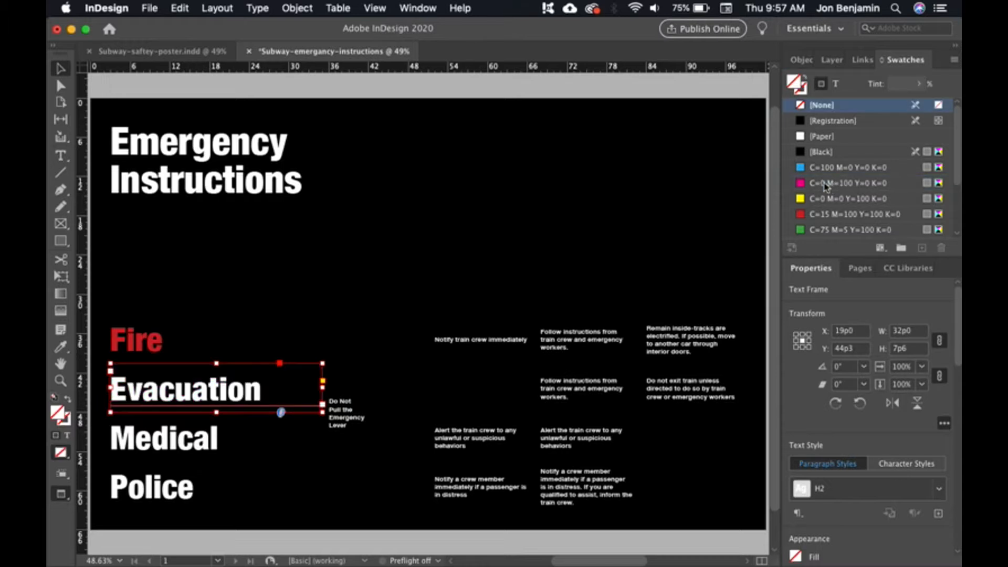
pyautogui.click(835, 84)
pyautogui.click(829, 183)
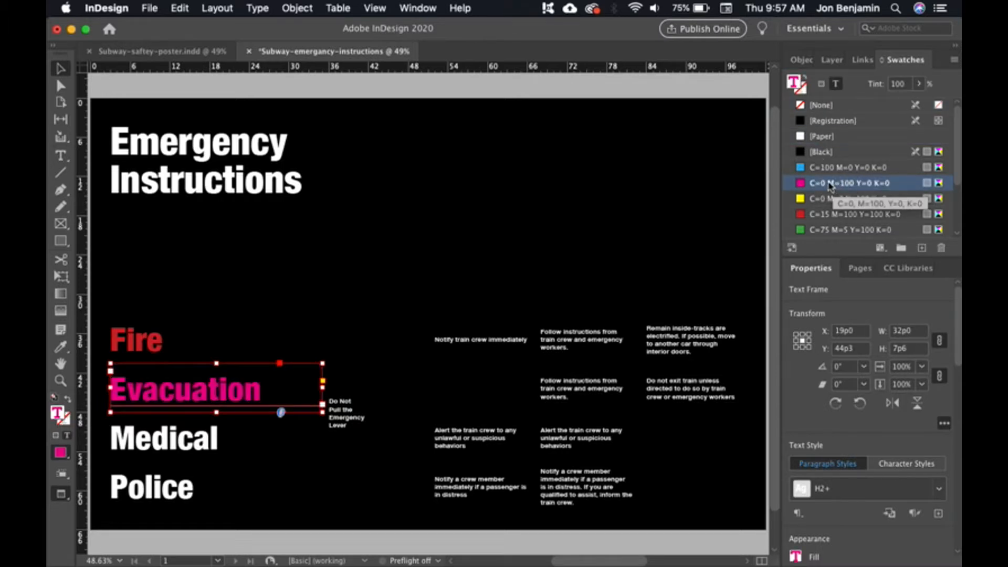
# Swap the "Medical" and "Police" labels so Police comes third, and color the "Police" text C=100 M=0 Y=0 K=0
pyautogui.click(210, 444)
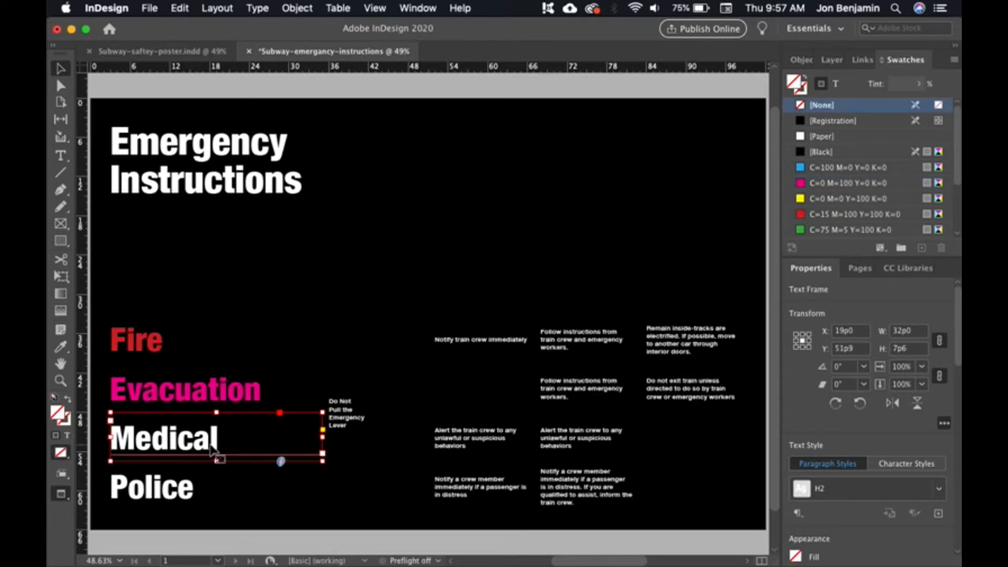
pyautogui.click(835, 84)
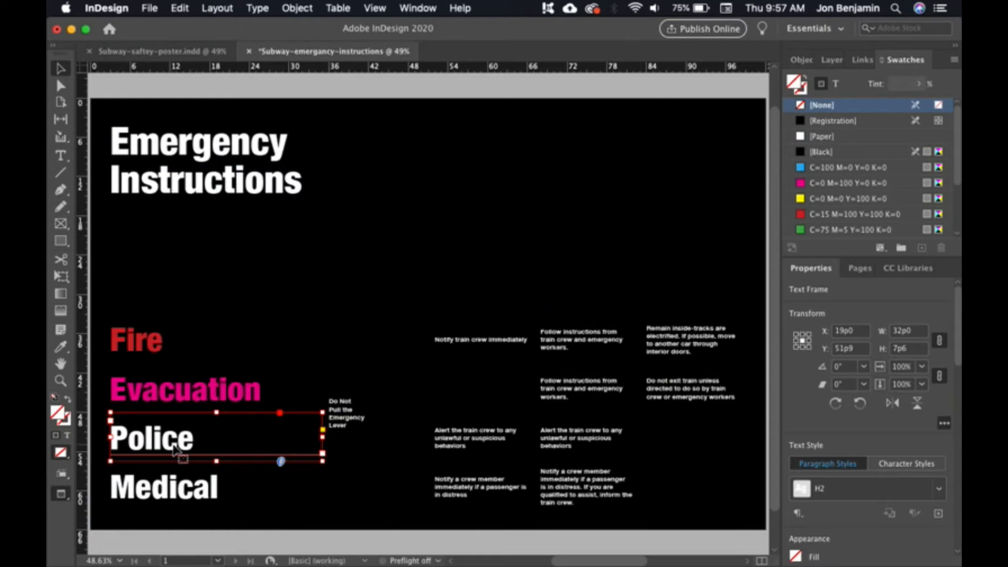
pyautogui.click(836, 85)
pyautogui.click(840, 167)
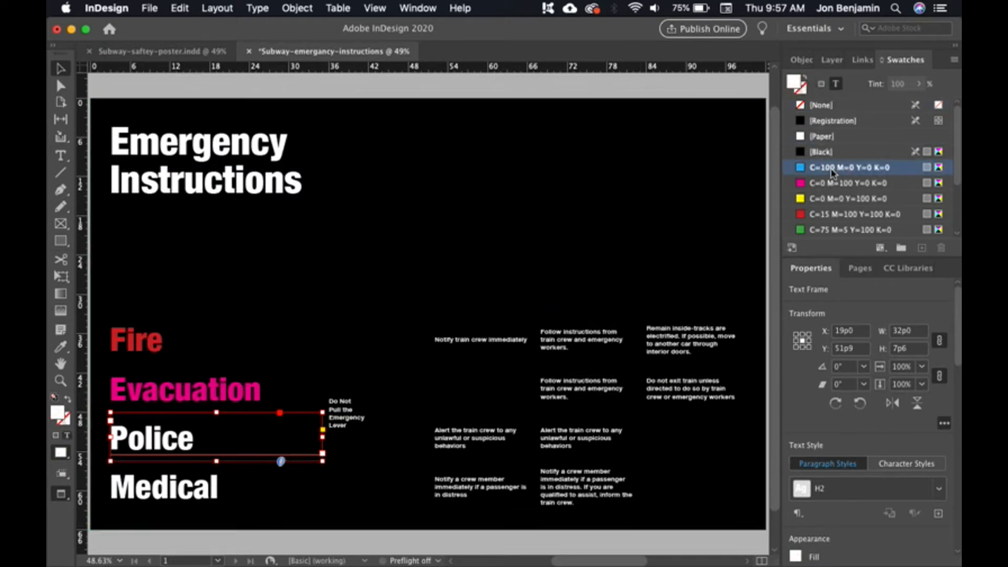
# Apply the green swatch C=75 M=5 Y=100 K=0 to the text of the "Medical" label and deselect it
pyautogui.click(283, 493)
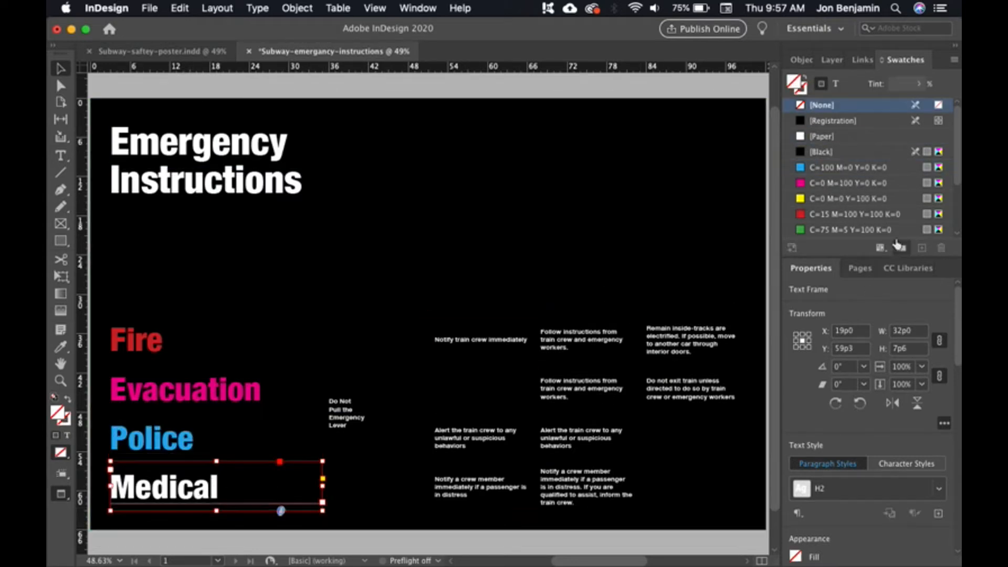
pyautogui.click(835, 84)
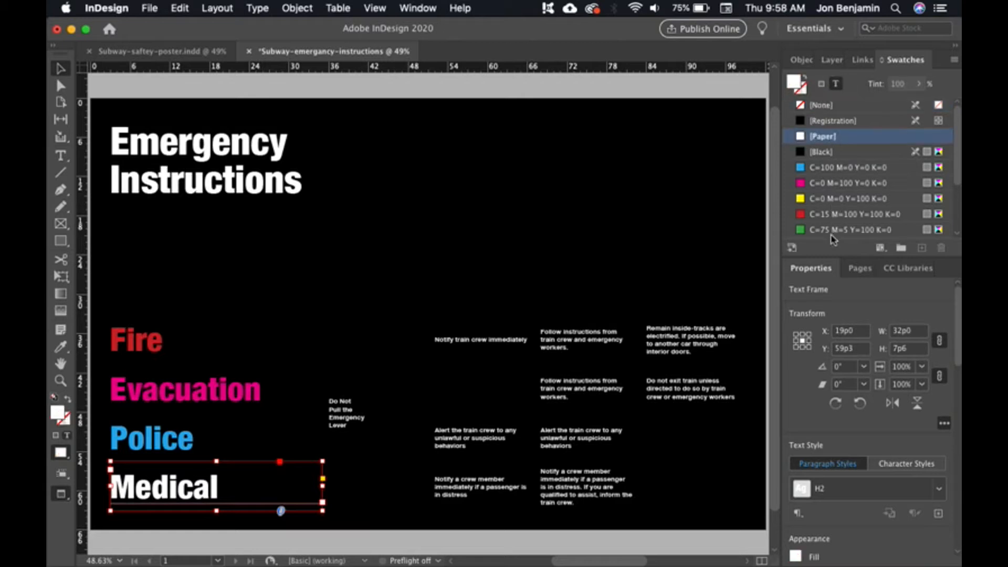
pyautogui.click(834, 230)
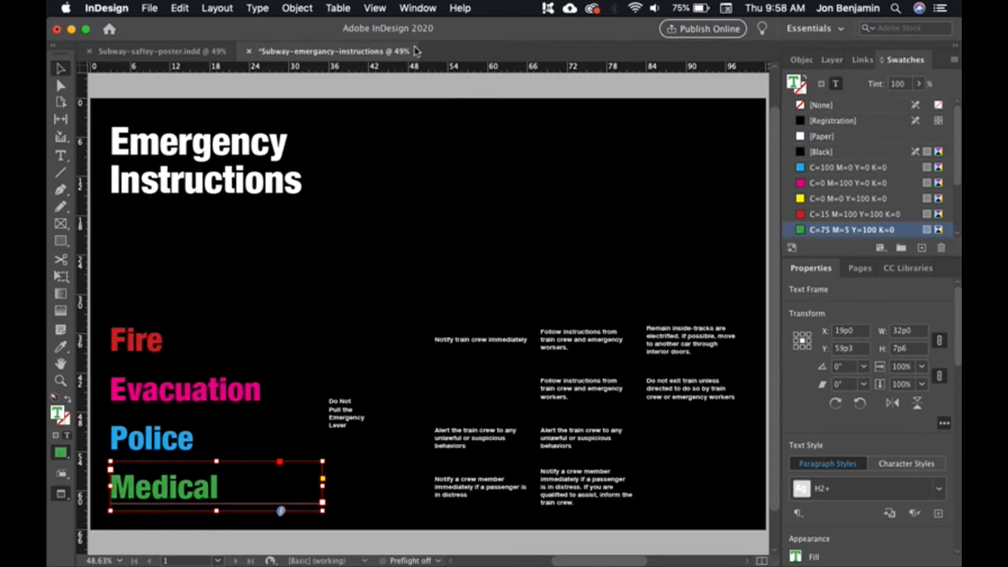
pyautogui.click(423, 93)
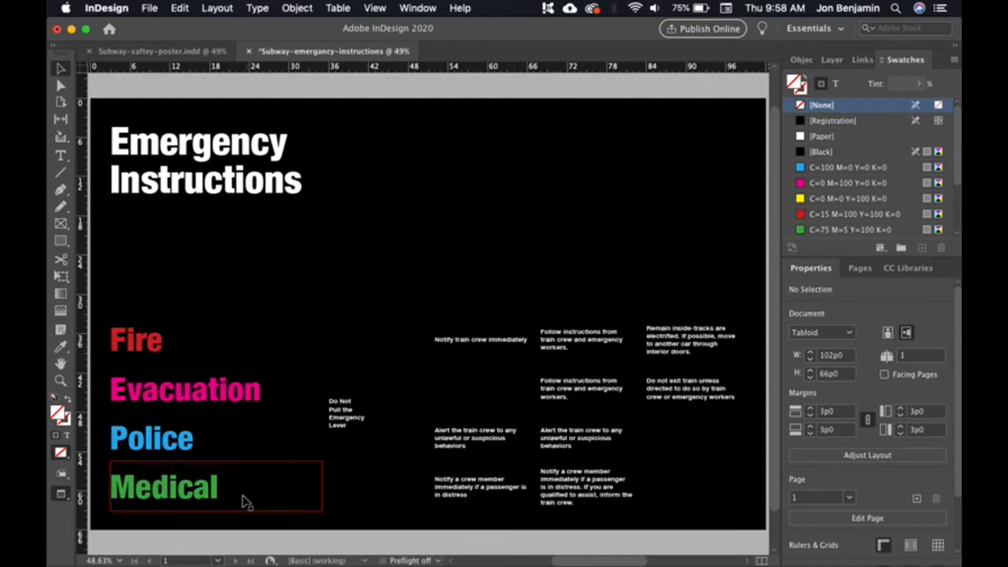
# Reapply the cyan swatch C=100 M=0 Y=0 K=0 to the text of the "Police" label
pyautogui.click(163, 449)
pyautogui.click(835, 83)
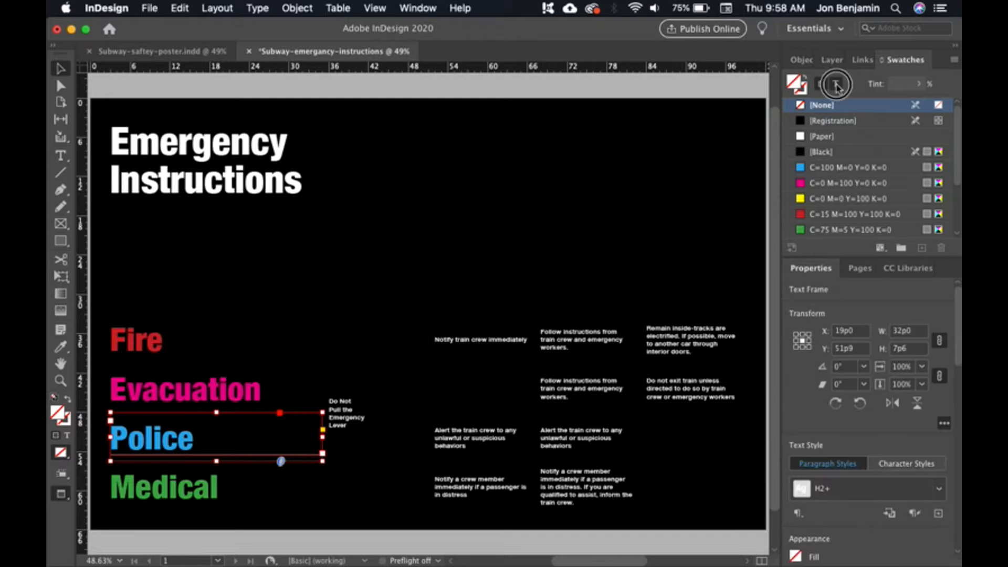
pyautogui.click(842, 167)
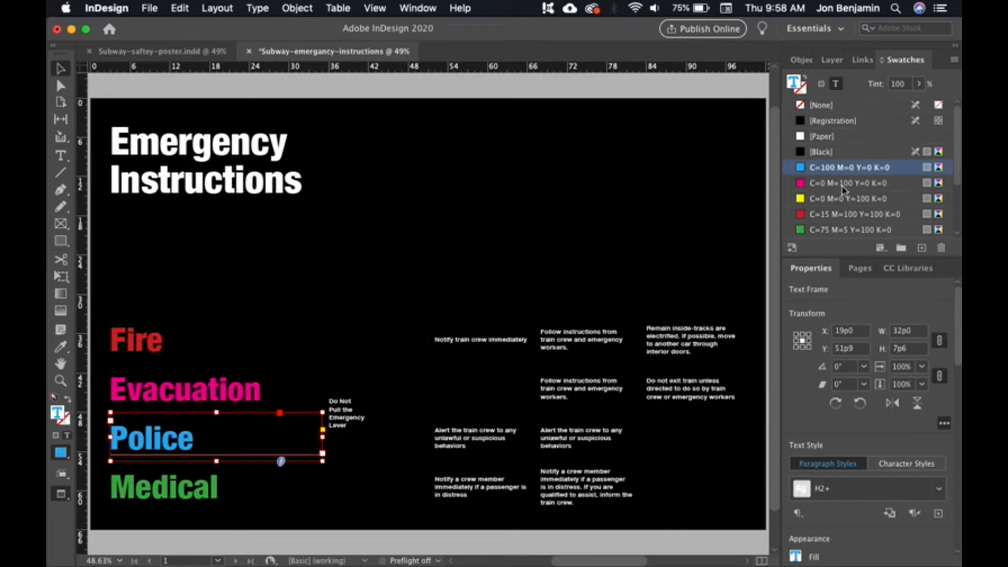
# Redefine the cyan swatch used on the "Police" label as C=100 M=43 Y=0 K=0
pyautogui.doubleClick(803, 168)
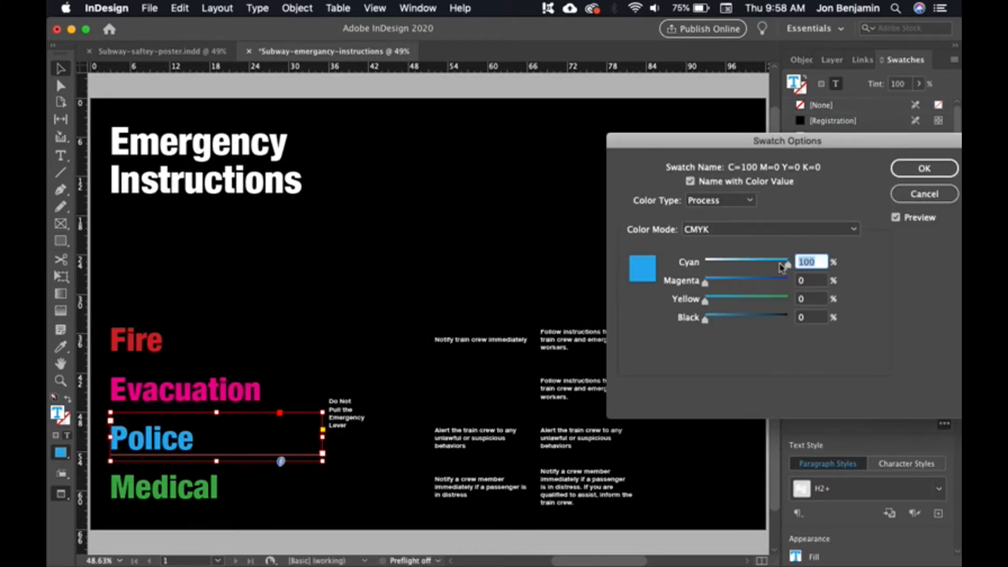
pyautogui.moveTo(707, 286); pyautogui.dragTo(741, 288)
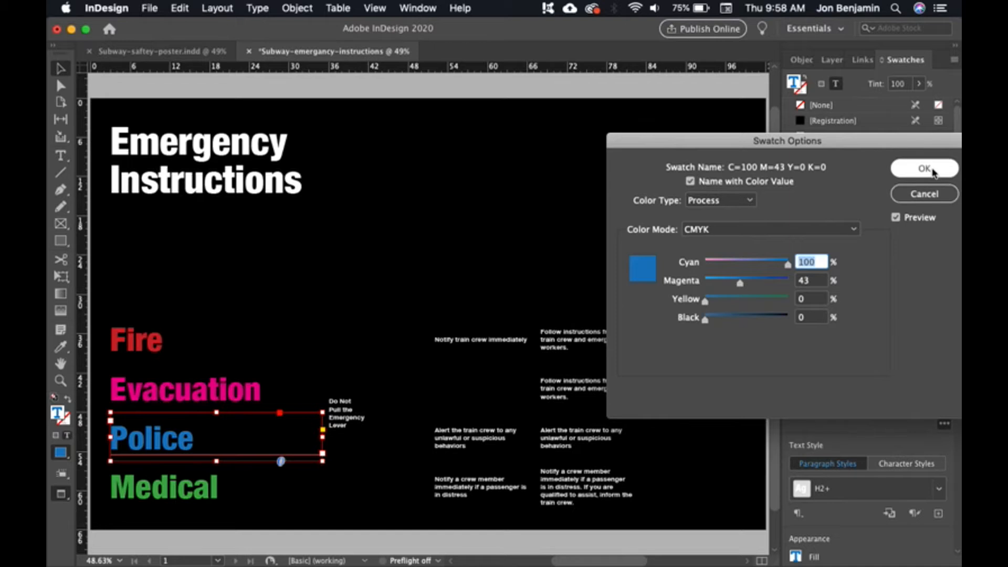
pyautogui.click(927, 168)
# Redefine the "Evacuation" magenta swatch as C=18 M=100 Y=0 K=0 and the "Medical" green swatch as C=75 M=28 Y=100 K=0
pyautogui.click(261, 383)
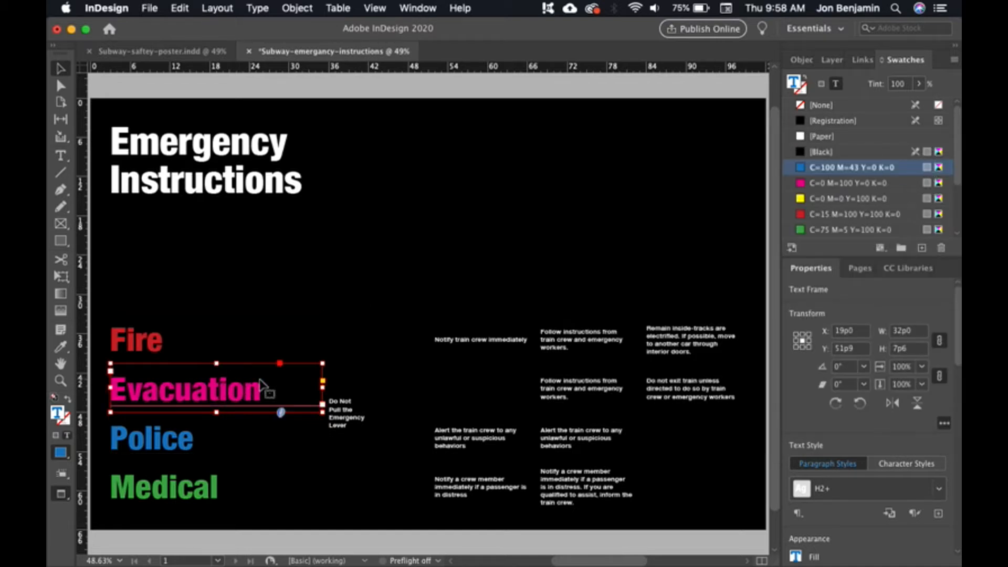
pyautogui.moveTo(261, 383); pyautogui.dragTo(251, 495)
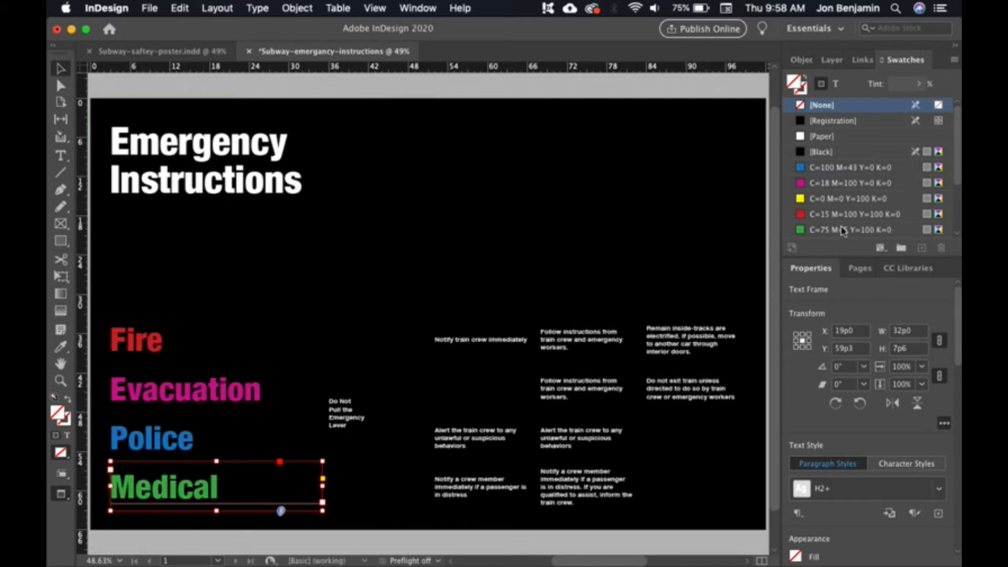
pyautogui.click(835, 84)
pyautogui.doubleClick(842, 230)
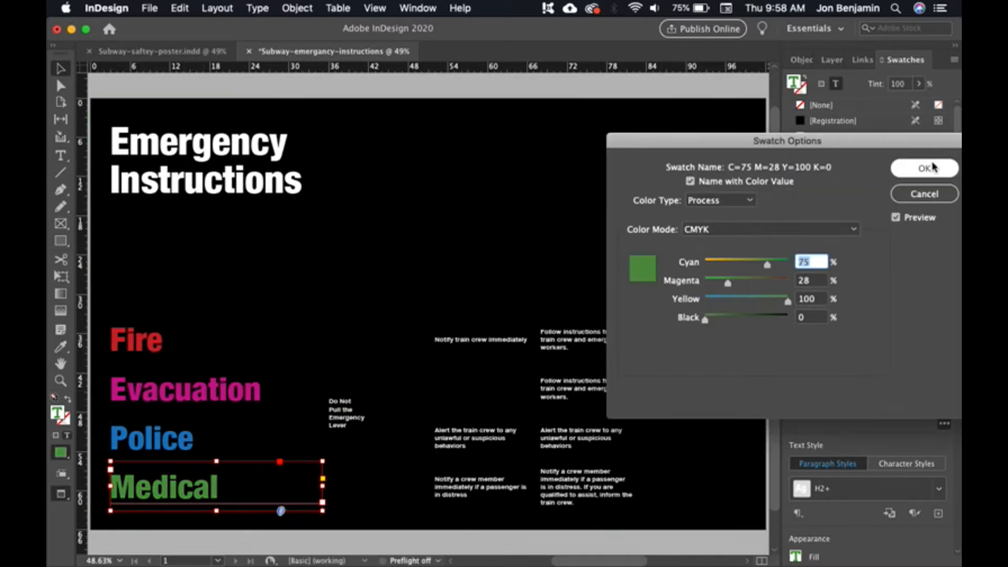
pyautogui.click(925, 168)
pyautogui.click(757, 294)
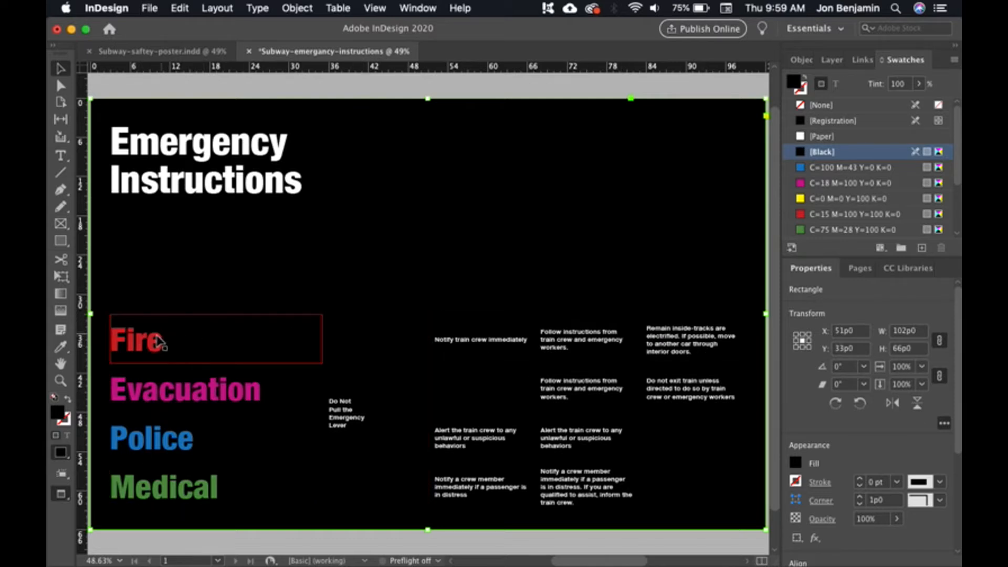
# Apply the red swatch C=15 M=100 Y=100 K=0 to the text of the three instructions in the Fire row
pyautogui.click(496, 350)
pyautogui.keyDown('shift'); pyautogui.click(588, 349); pyautogui.keyUp('shift')
pyautogui.keyDown('shift'); pyautogui.click(662, 341); pyautogui.keyUp('shift')
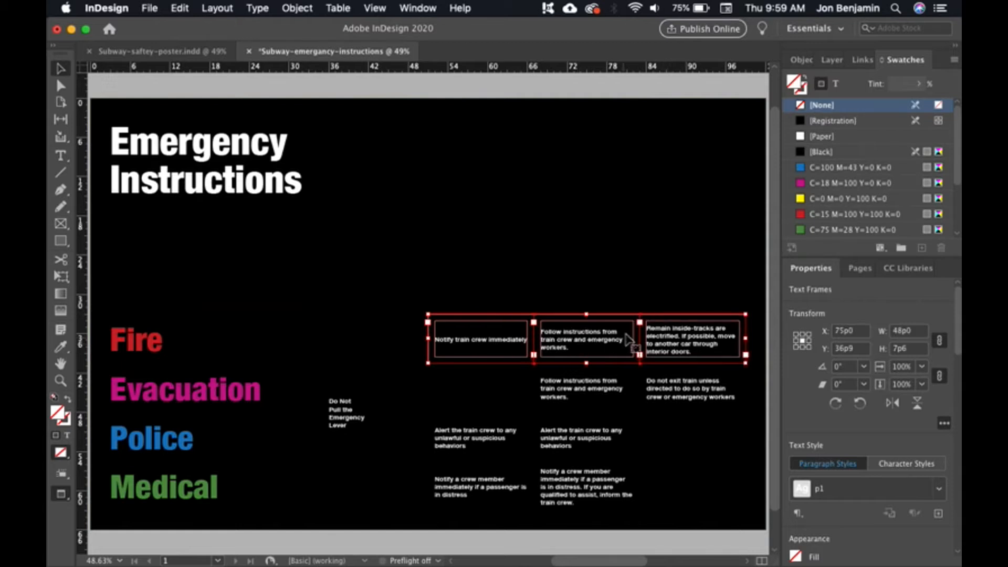
pyautogui.click(836, 83)
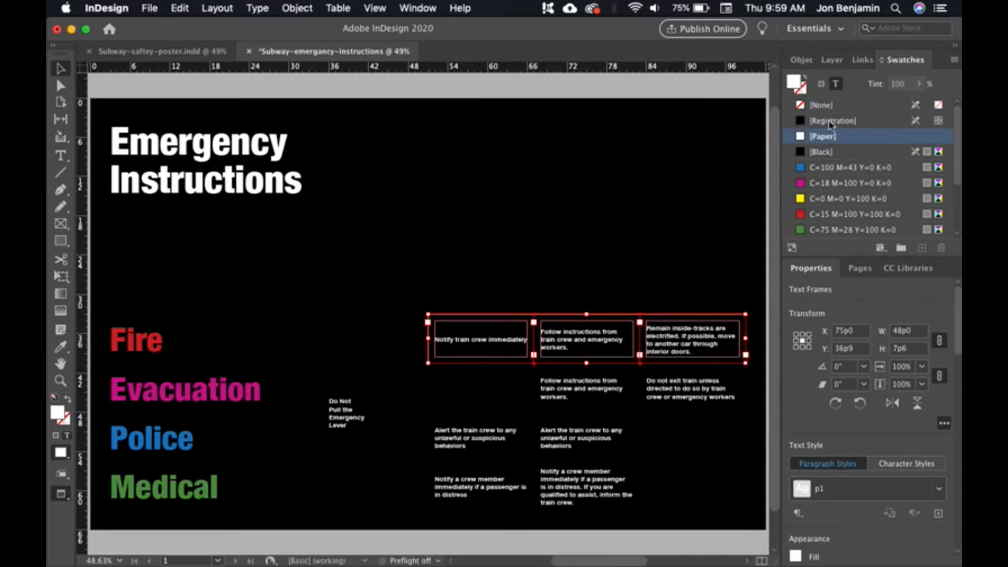
pyautogui.click(846, 214)
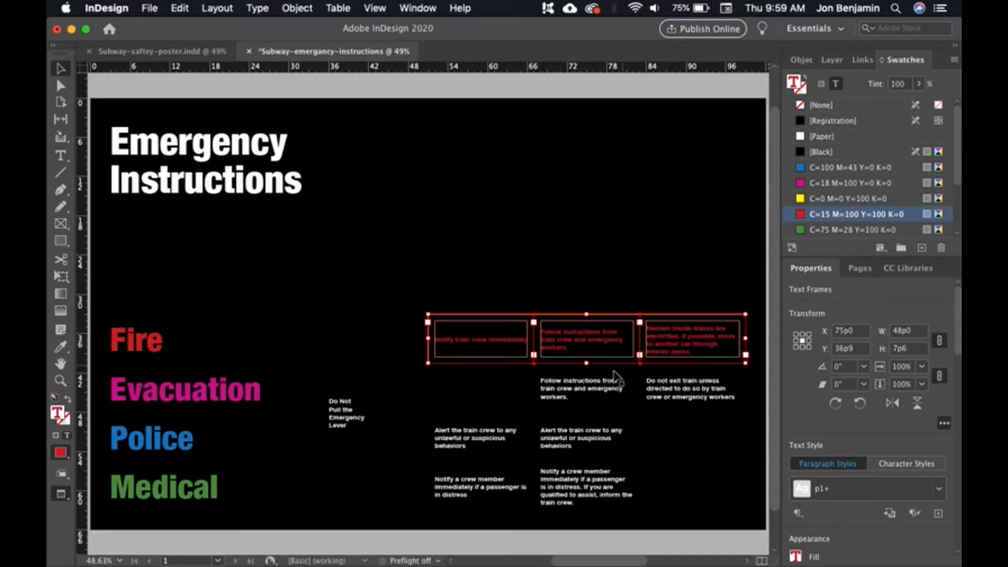
# Apply the magenta swatch C=18 M=100 Y=0 K=0 to the text of the two instructions in the Evacuation row
pyautogui.click(598, 388)
pyautogui.keyDown('shift'); pyautogui.click(665, 389); pyautogui.keyUp('shift')
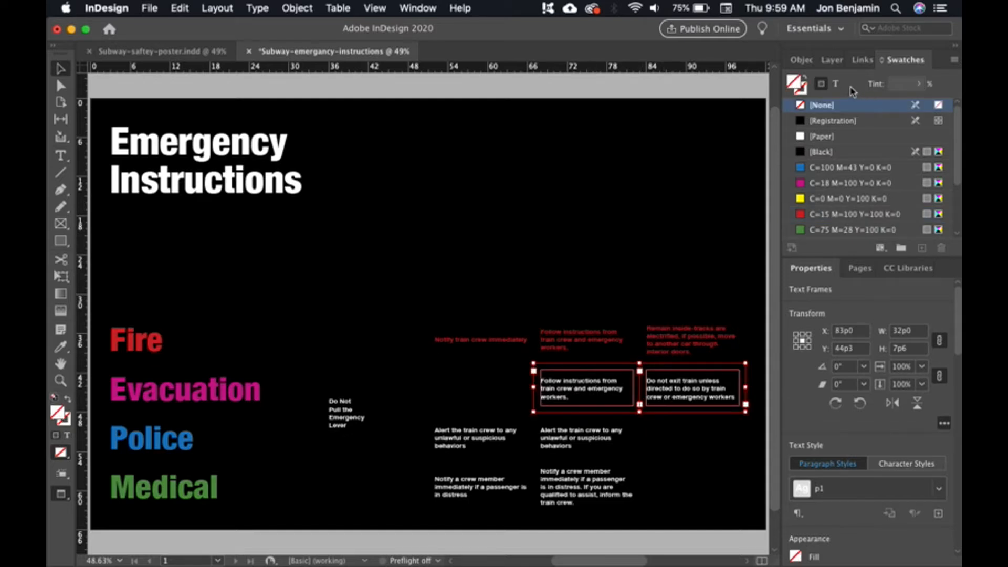
pyautogui.click(835, 84)
pyautogui.click(845, 182)
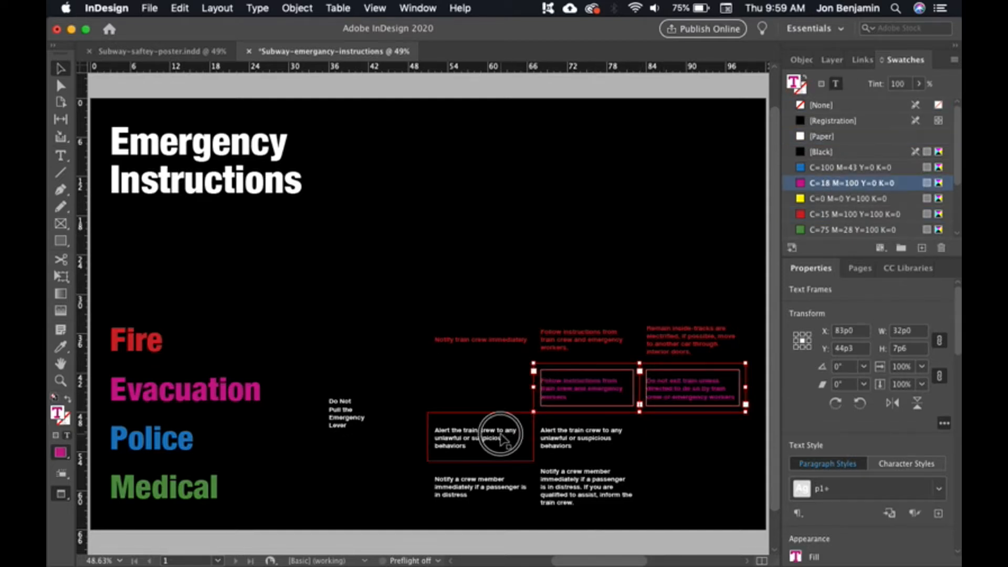
# Apply the blue swatch C=100 M=43 Y=0 K=0 to the text of the two instructions in the Police row
pyautogui.click(499, 439)
pyautogui.keyDown('shift'); pyautogui.click(565, 447); pyautogui.keyUp('shift')
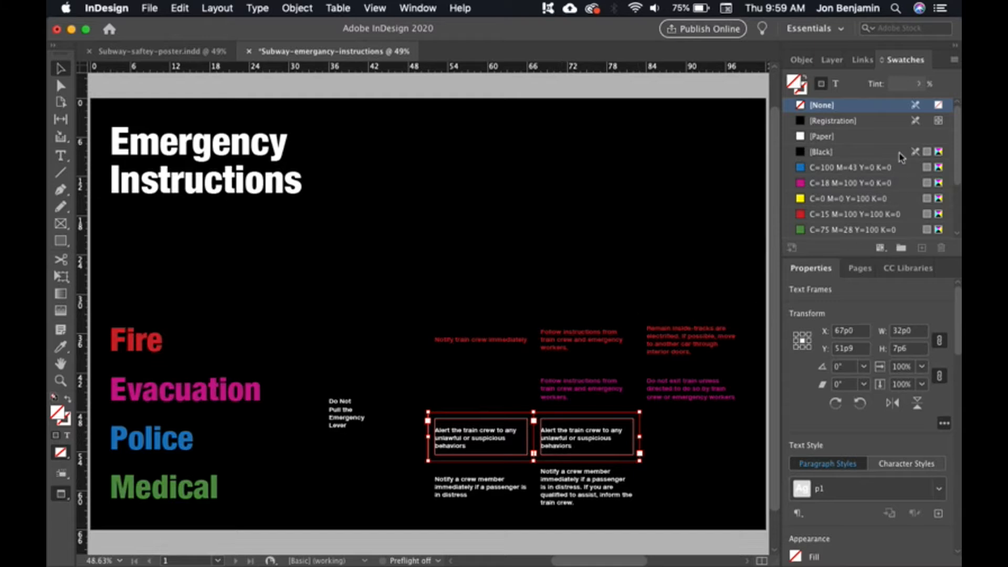
pyautogui.click(836, 84)
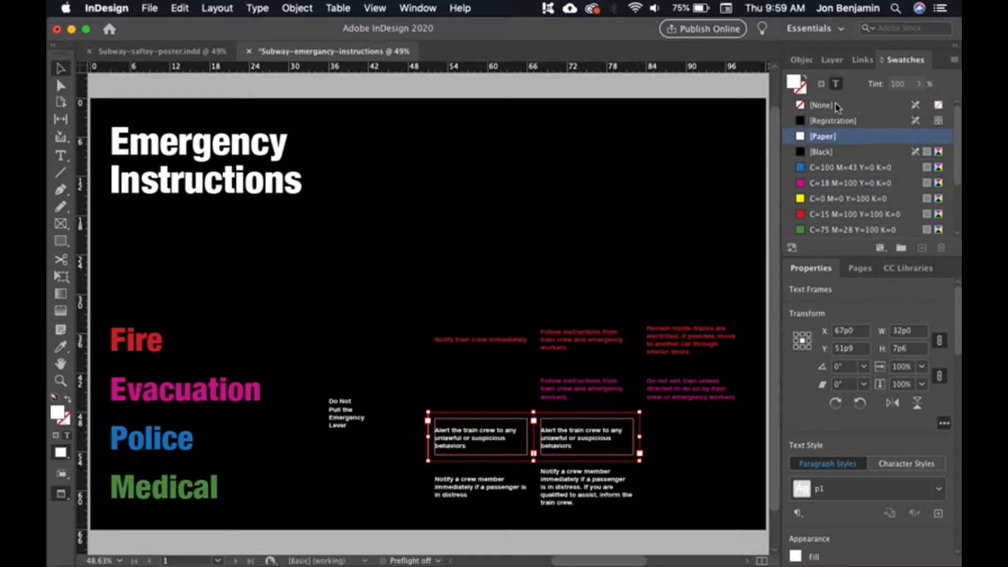
pyautogui.click(839, 167)
# Apply the green swatch C=75 M=28 Y=100 K=0 to the text of the two Medical row instructions and deselect them
pyautogui.click(504, 486)
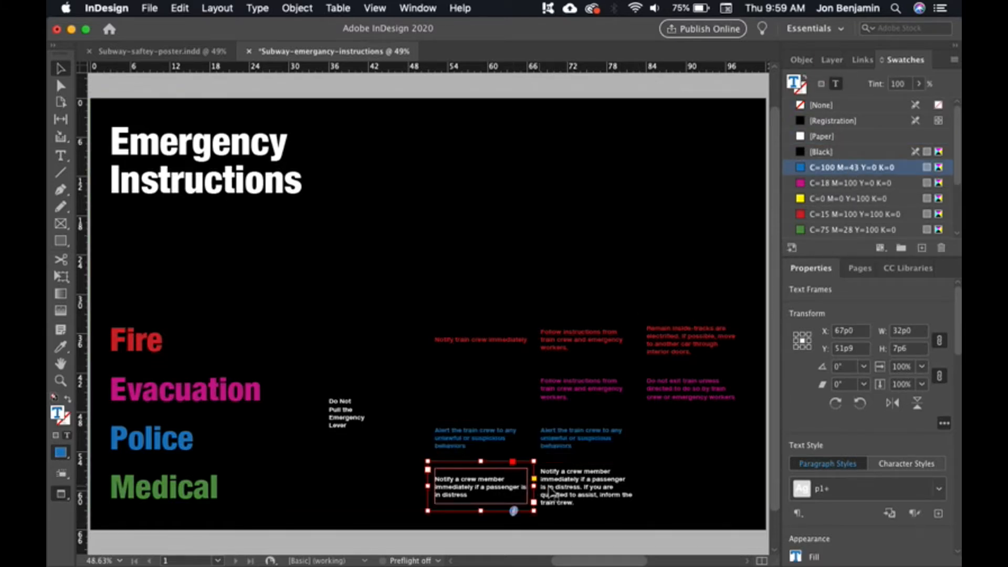
pyautogui.keyDown('shift'); pyautogui.click(582, 488); pyautogui.keyUp('shift')
pyautogui.click(836, 85)
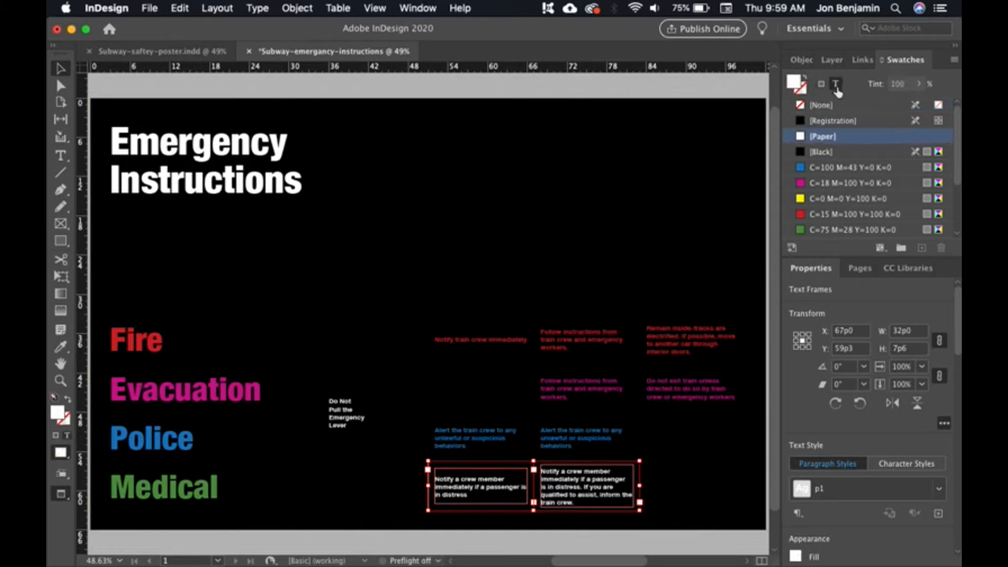
pyautogui.click(813, 230)
pyautogui.click(727, 121)
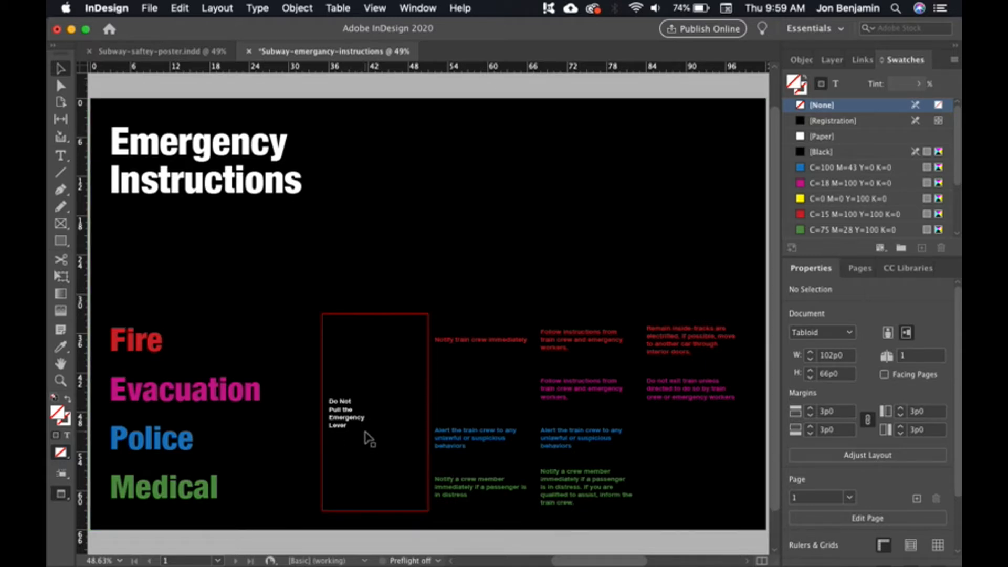
# Enlarge the "Do Not Pull the Emergency Lever" text to 36 pt
pyautogui.doubleClick(344, 411)
pyautogui.tripleClick(324, 397)
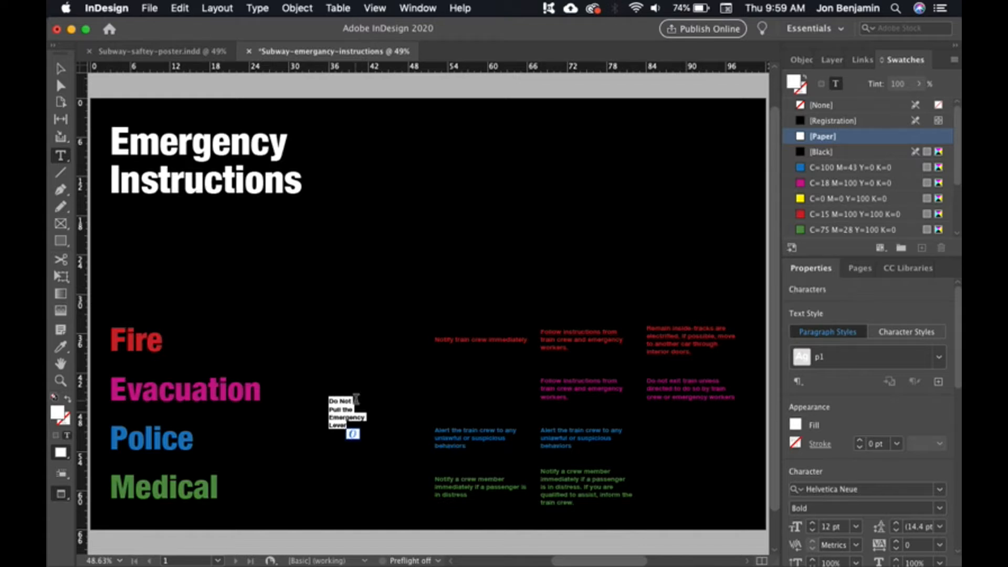
pyautogui.press('super+shift+period')
pyautogui.press('super+shift+period')
pyautogui.press('super+shift+period')
pyautogui.press('super+shift+period')
pyautogui.press('super+shift+period')
pyautogui.press('super+shift+period')
pyautogui.press('super+shift+period')
pyautogui.press('super+shift+period')
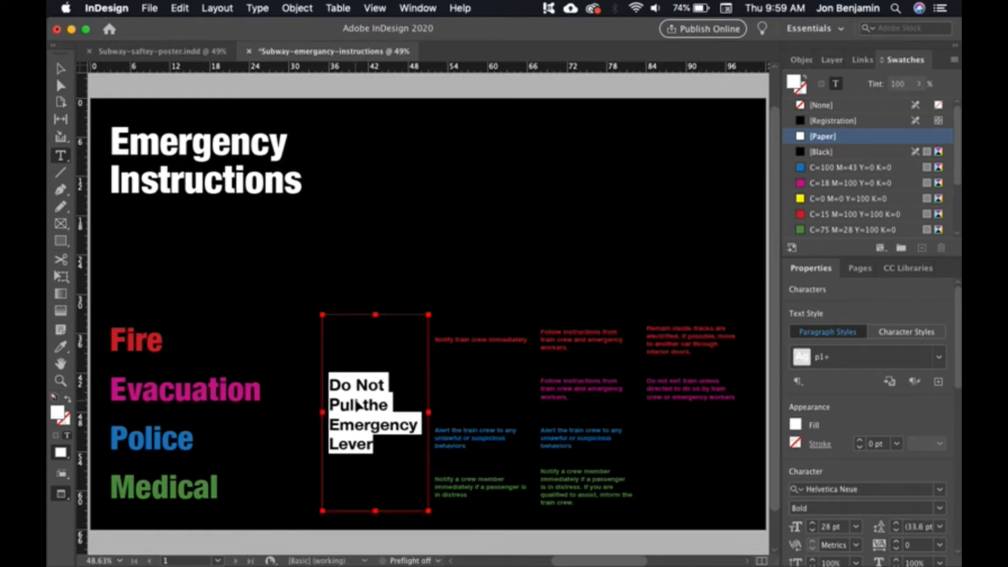
pyautogui.press('super+shift+period')
pyautogui.press('super+shift+period')
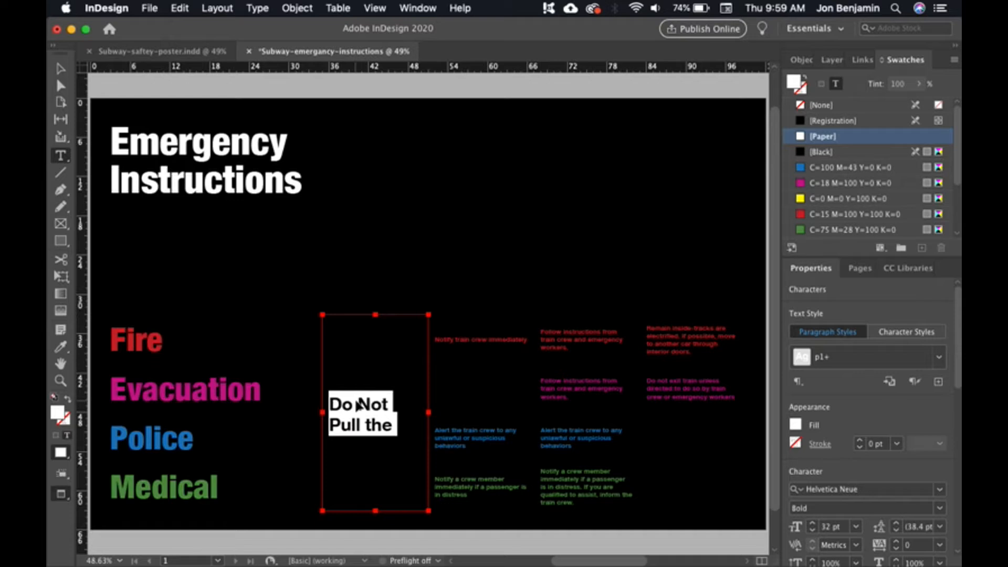
pyautogui.press('super+shift+period')
pyautogui.press('super+shift+period')
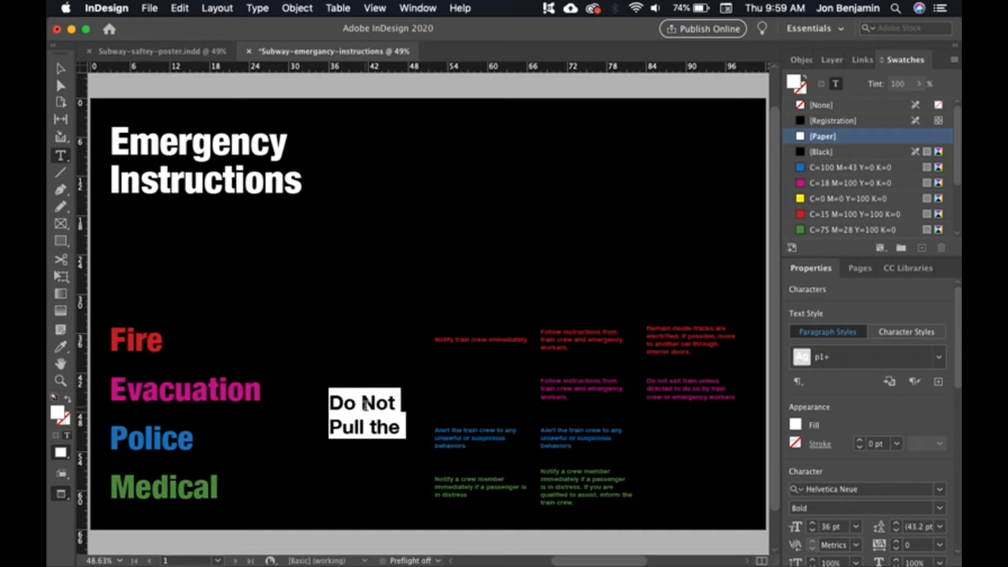
pyautogui.press('Escape')
# Set the vertical justification of the "Do Not Pull the Emergency Lever" text frame to Top and deselect the frame
pyautogui.click(297, 8)
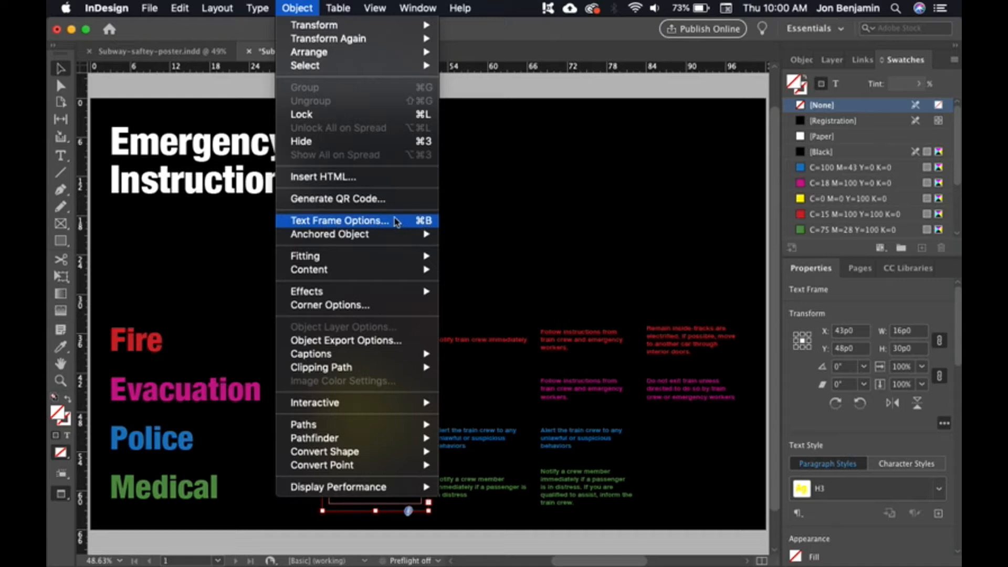
pyautogui.click(376, 221)
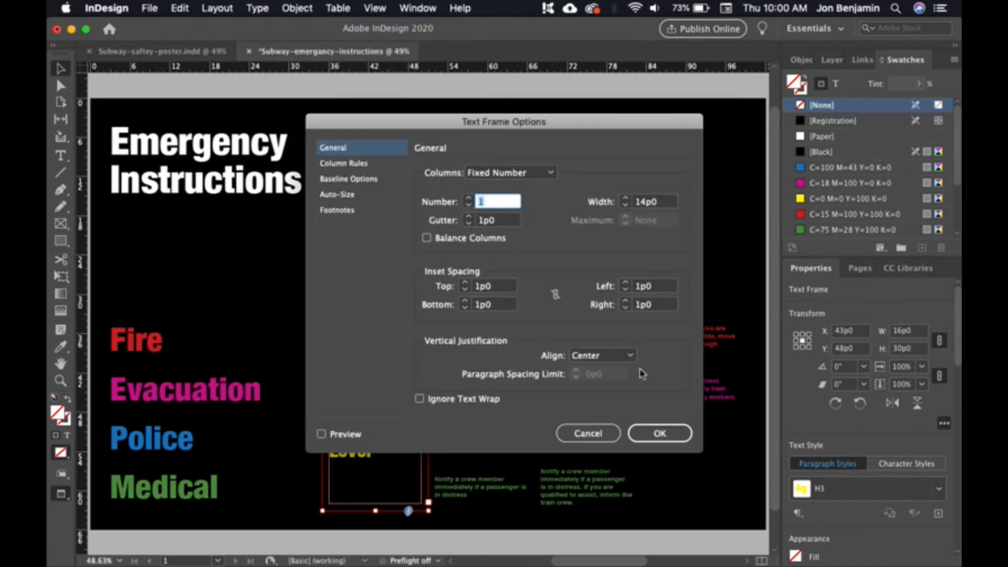
pyautogui.click(597, 358)
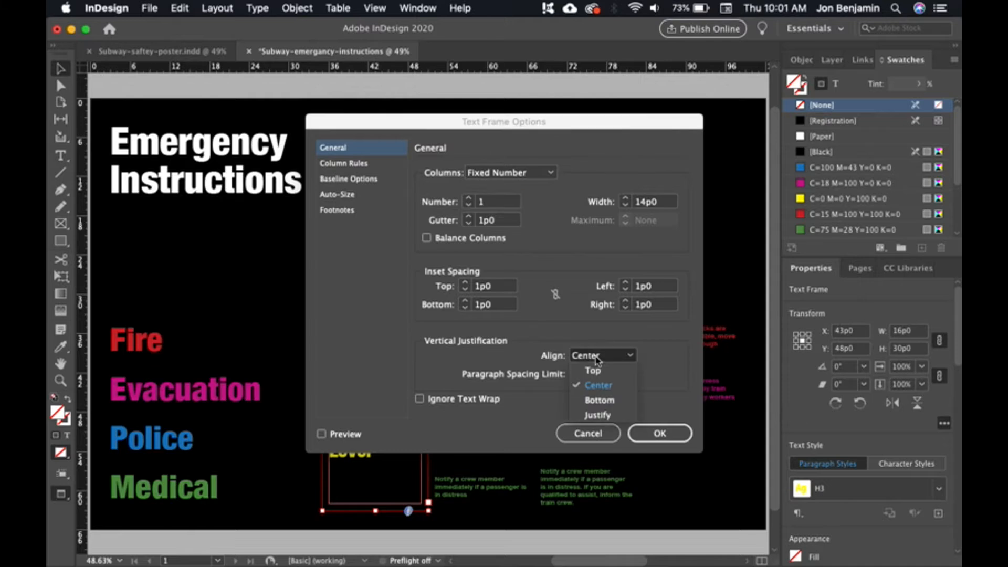
pyautogui.click(593, 370)
pyautogui.click(659, 433)
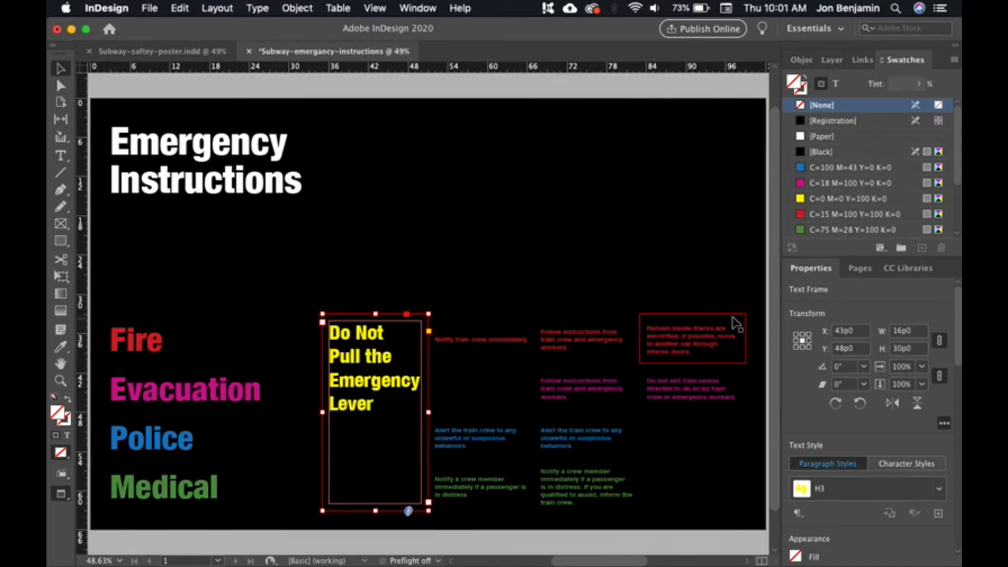
pyautogui.click(761, 325)
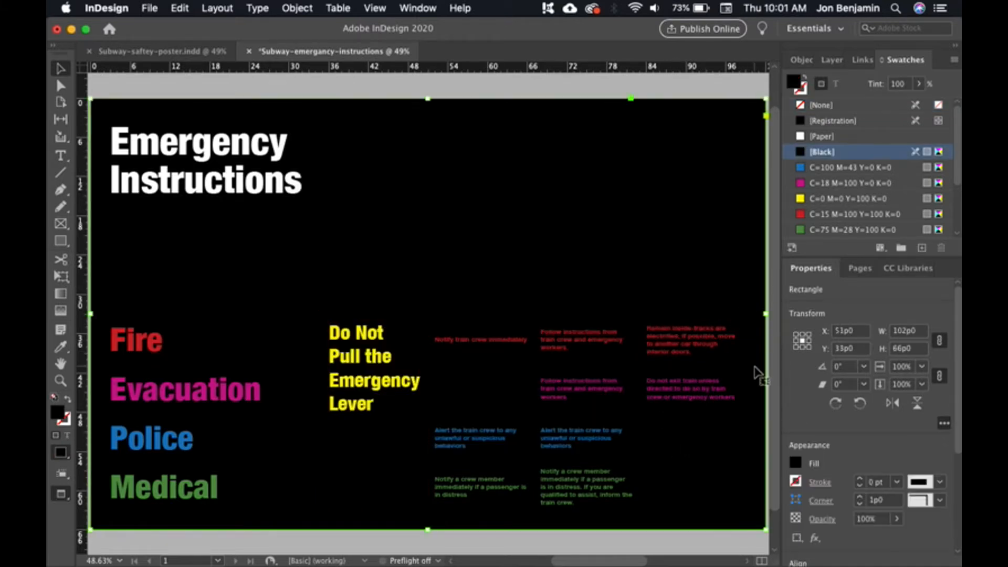
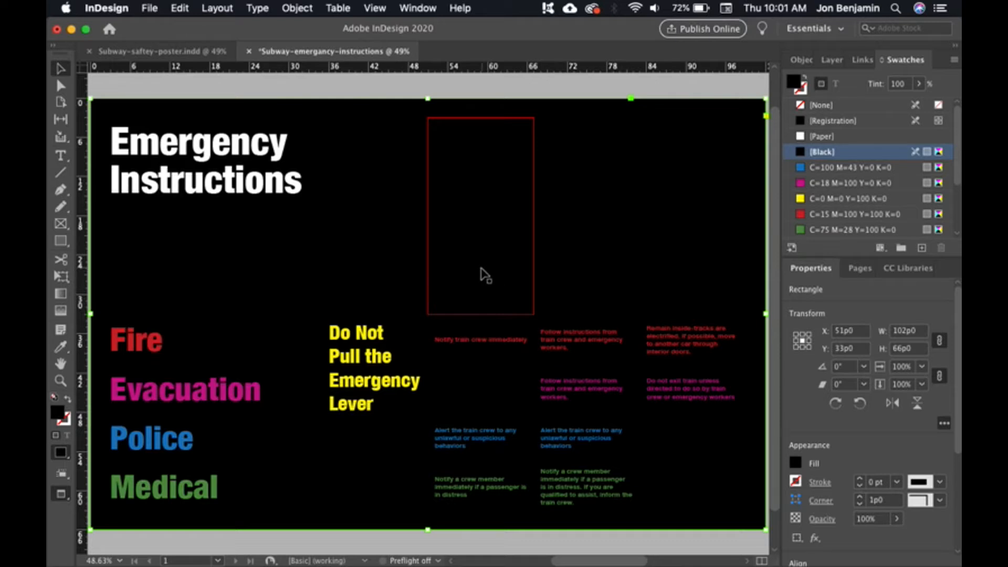
# Switch to Illustrator and bring the symbols in saftey-illustrations.ai into view
pyautogui.moveTo(50, 262)
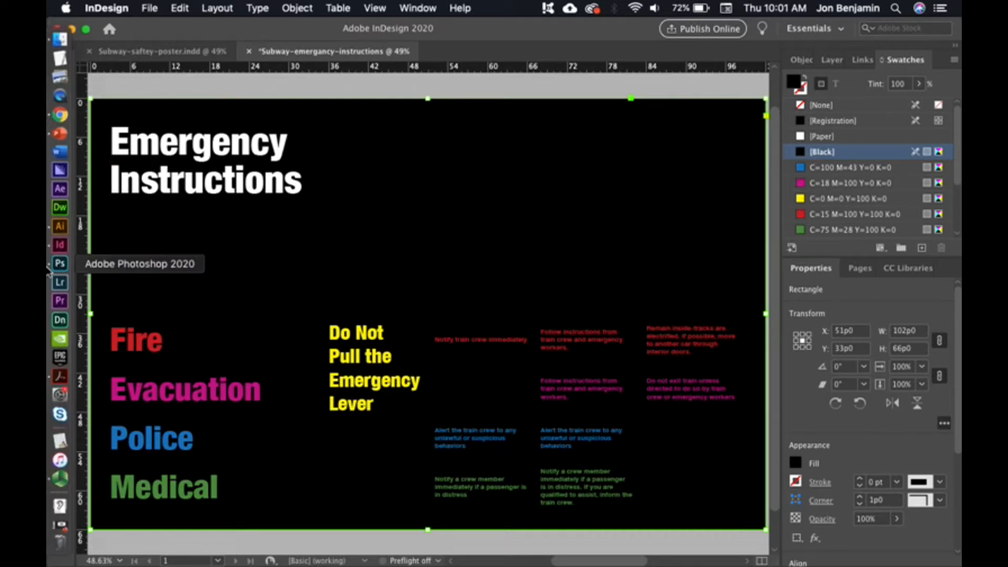
pyautogui.click(60, 226)
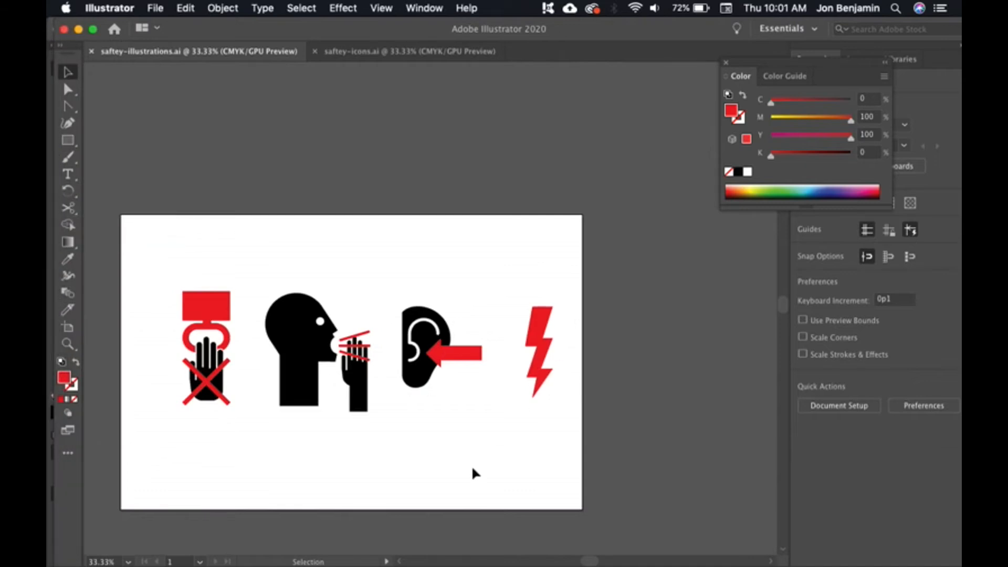
pyautogui.press('space')
pyautogui.moveTo(408, 501); pyautogui.dragTo(417, 408)
pyautogui.press('space')
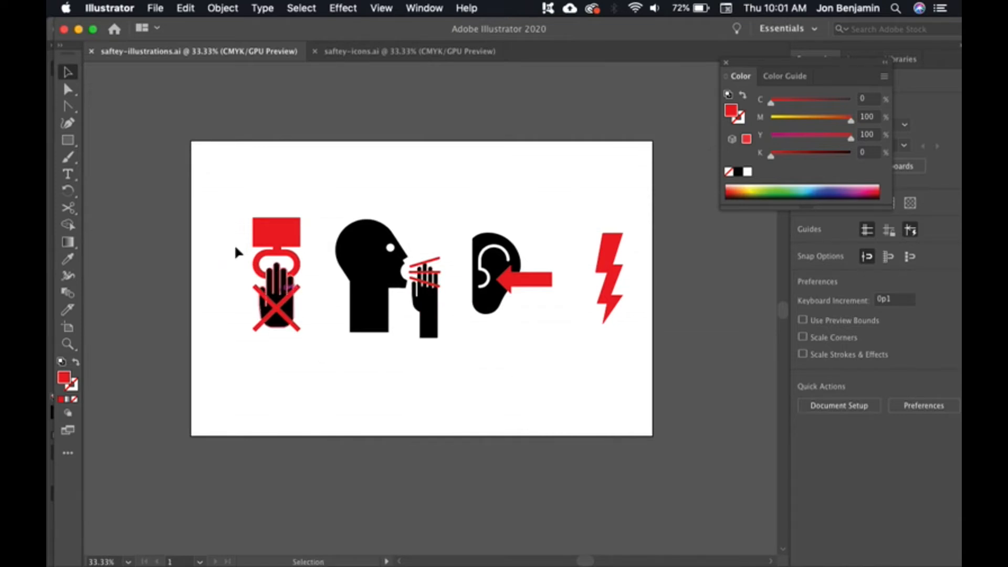
# Create a new print document from the Tabloid preset in landscape orientation with picas as the units
pyautogui.click(156, 9)
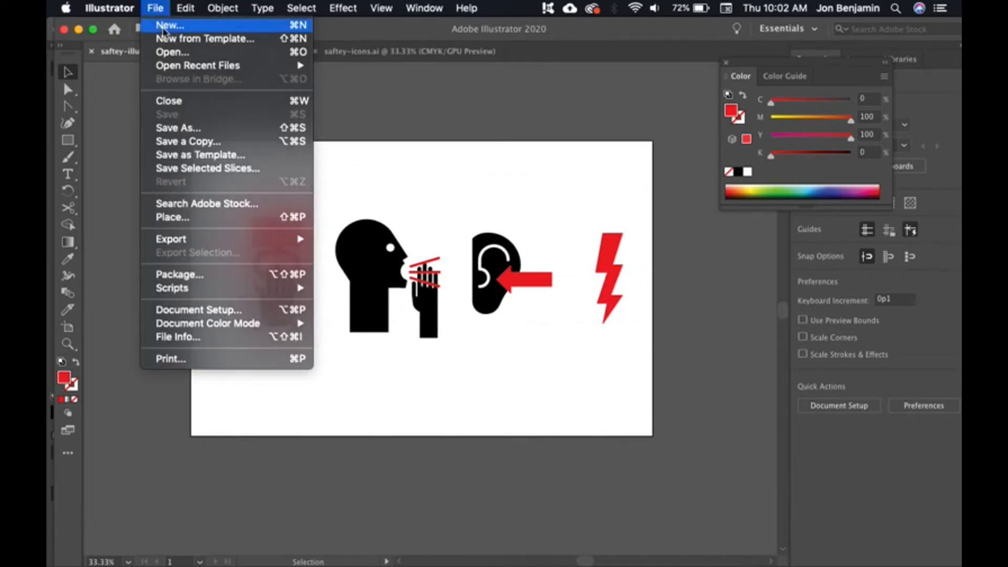
pyautogui.click(162, 26)
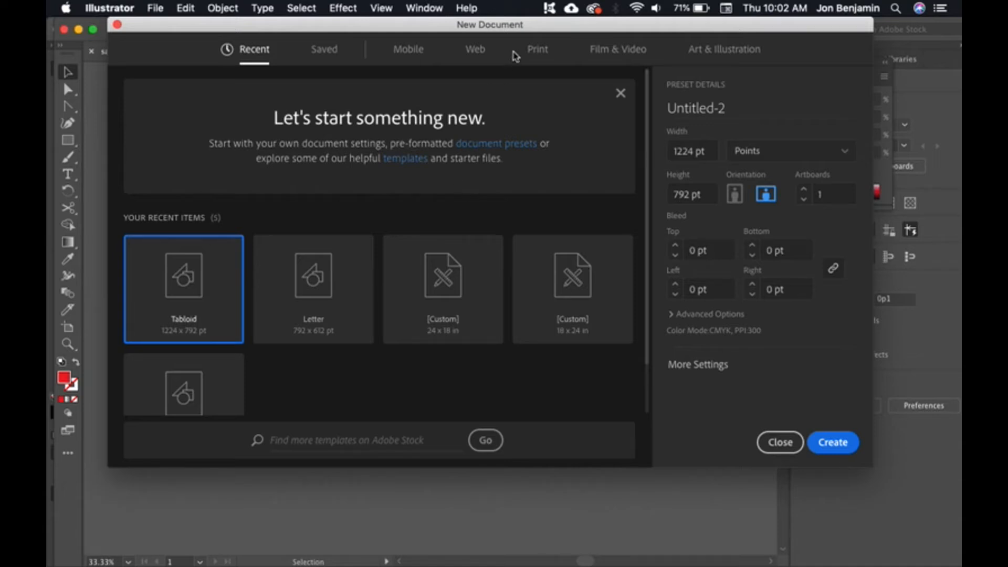
pyautogui.click(536, 52)
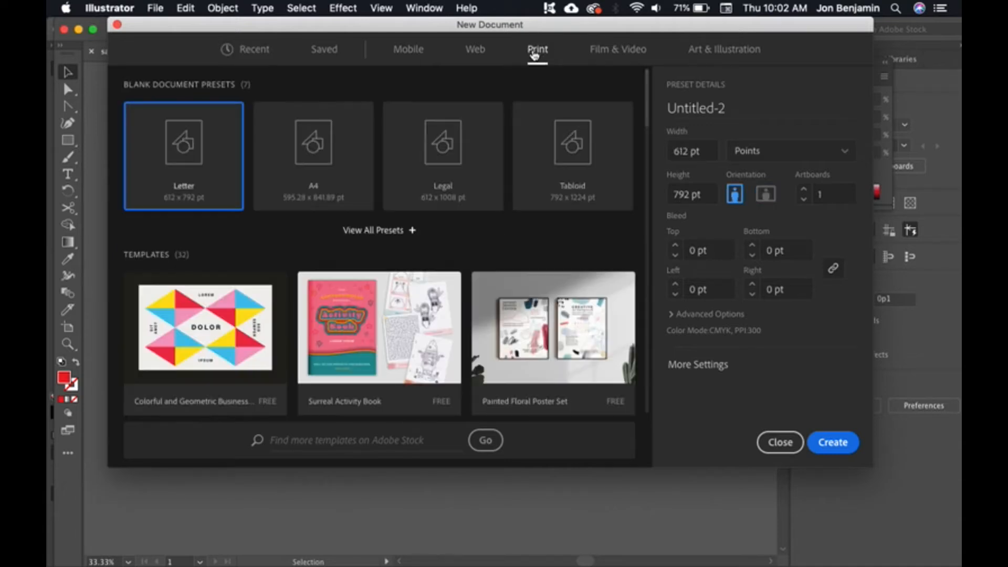
pyautogui.click(565, 175)
pyautogui.click(766, 195)
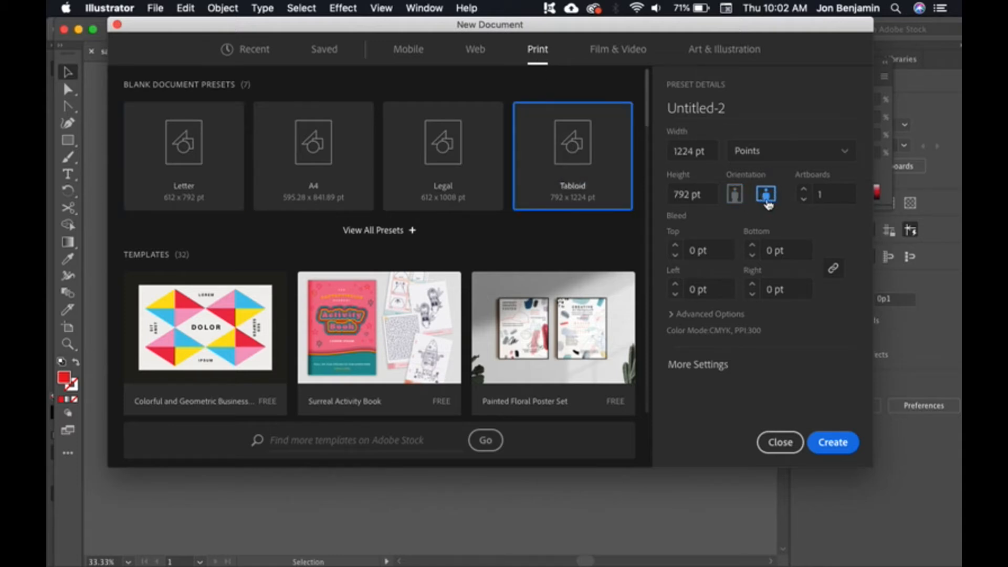
pyautogui.click(785, 156)
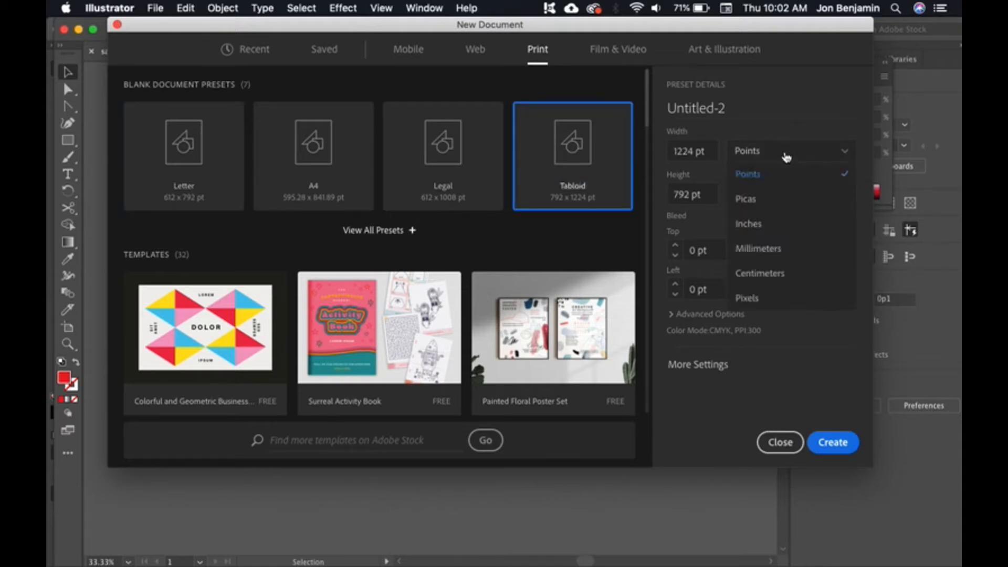
pyautogui.click(766, 225)
pyautogui.click(745, 154)
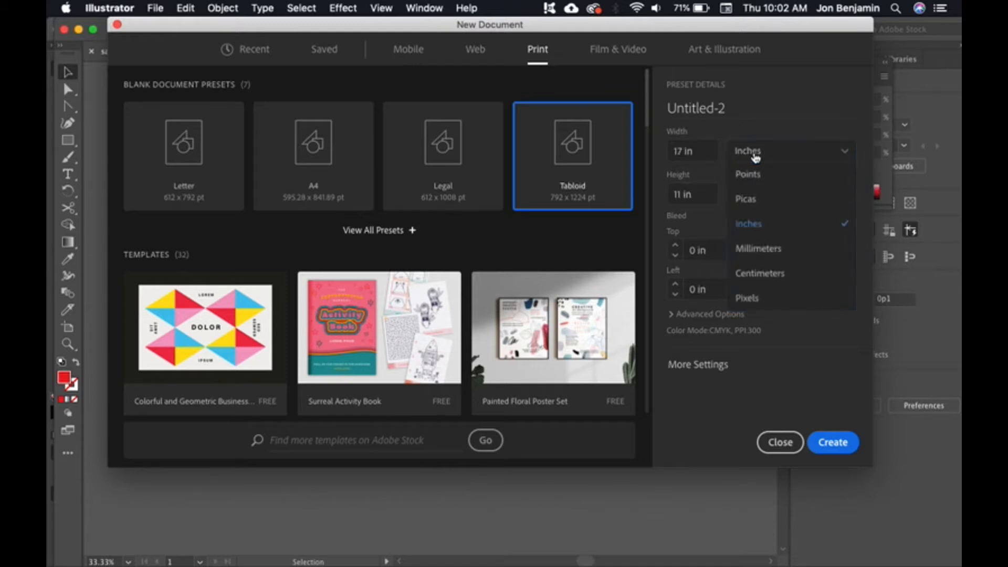
pyautogui.click(758, 199)
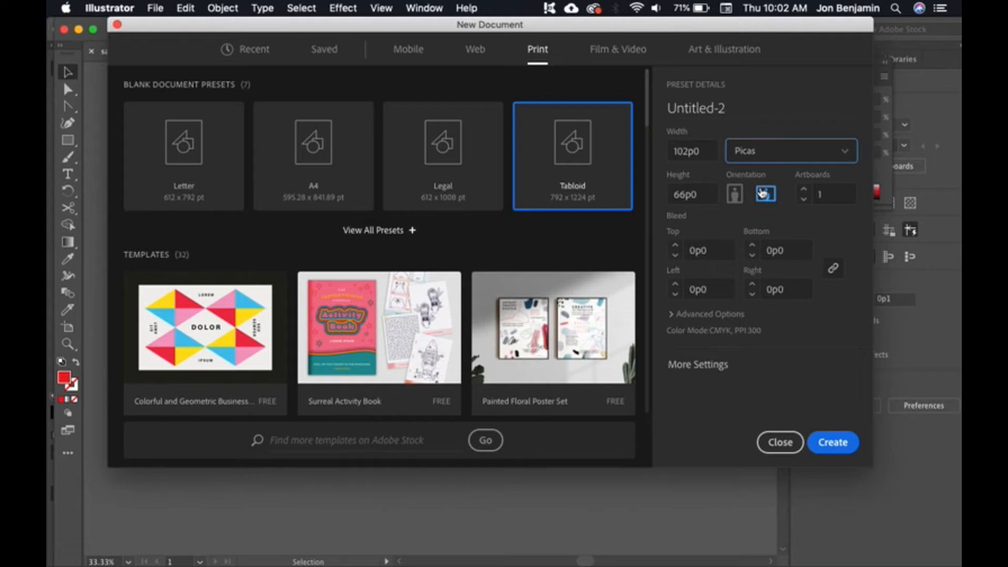
pyautogui.click(847, 447)
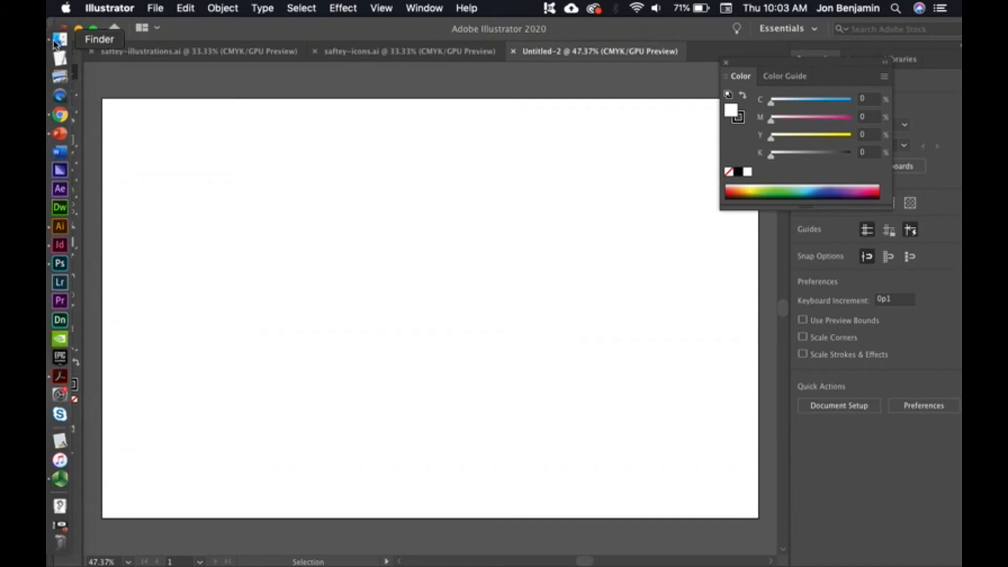
# Place the photo of the poster sketch from Finder and scale it down over the artboard to about 112p by 152p
pyautogui.click(60, 41)
pyautogui.moveTo(587, 196); pyautogui.dragTo(334, 284)
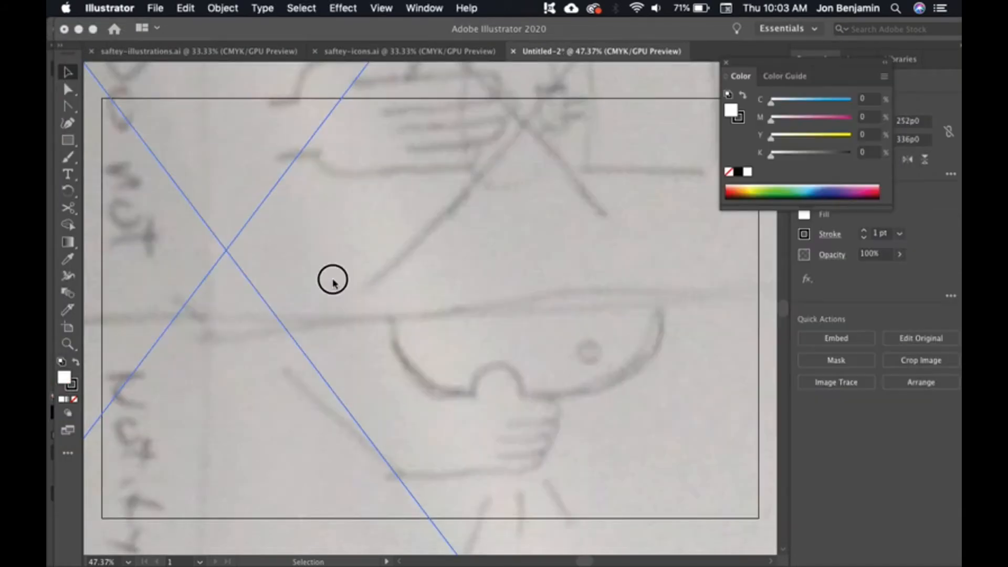
pyautogui.press('super+minus')
pyautogui.press('super+minus')
pyautogui.press('super+minus')
pyautogui.press('super+minus')
pyautogui.press('super+minus')
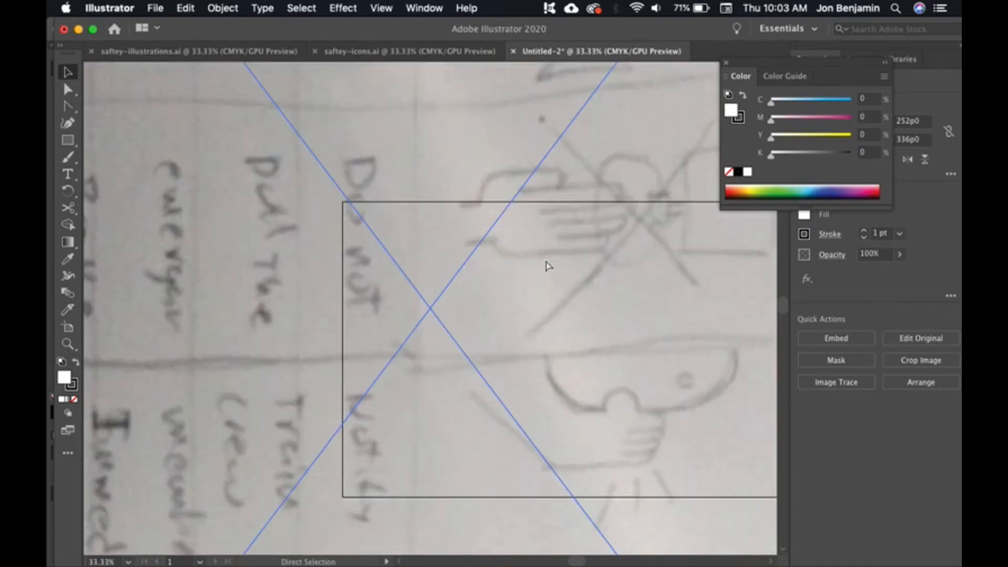
pyautogui.press('v')
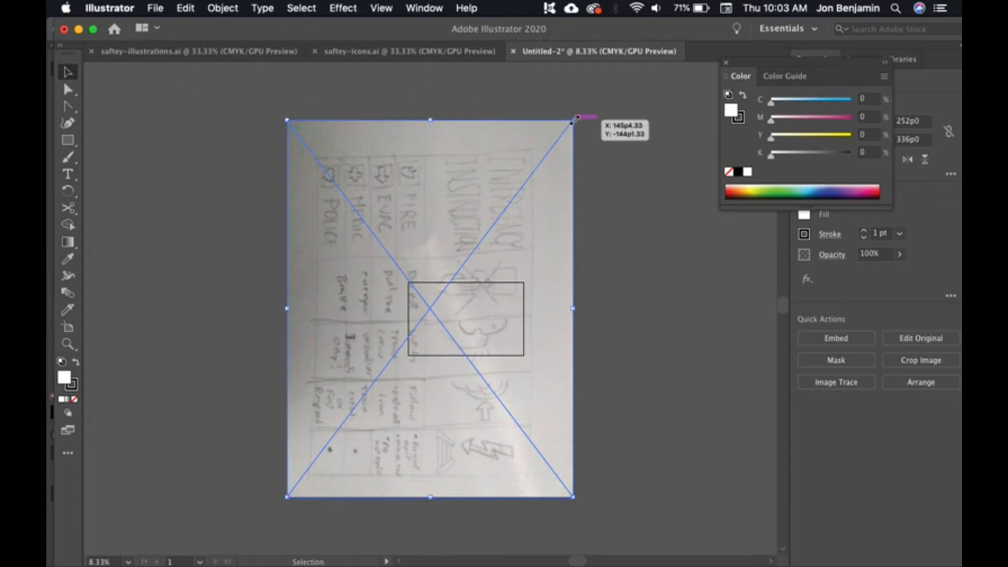
pyautogui.moveTo(572, 120); pyautogui.dragTo(414, 326)
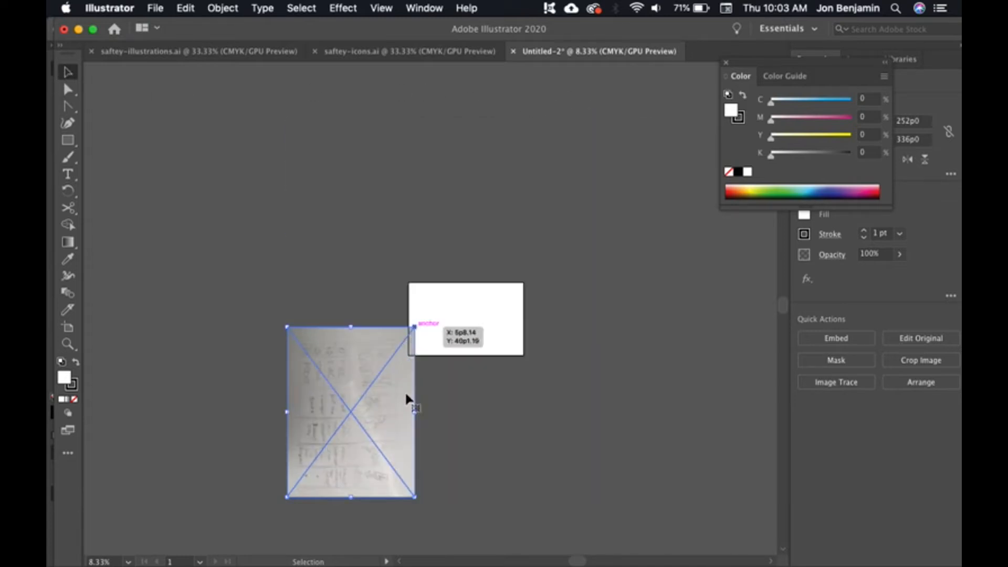
pyautogui.moveTo(375, 395); pyautogui.dragTo(477, 309)
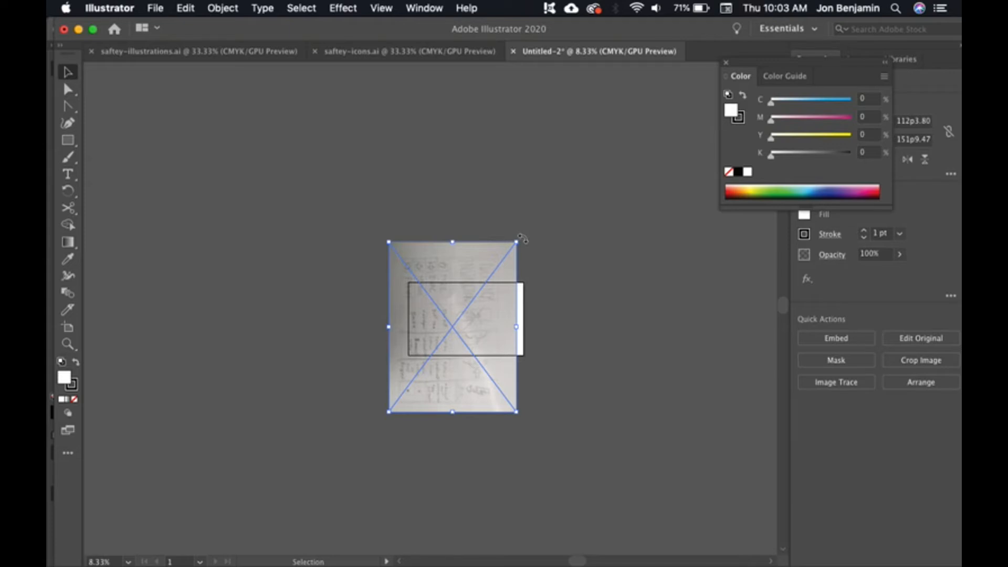
# Rotate the sketch photo 90° counterclockwise so its lettering reads upright
pyautogui.moveTo(522, 238)
pyautogui.mouseDown()
pyautogui.moveTo(468, 218)
pyautogui.moveTo(362, 241)
pyautogui.moveTo(341, 347)
pyautogui.mouseUp()
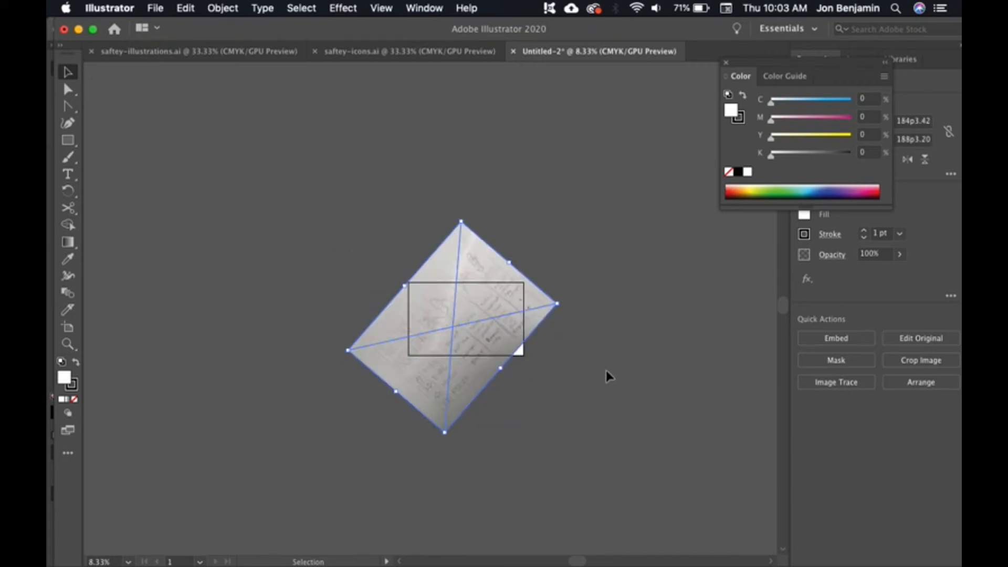
pyautogui.press('super+z')
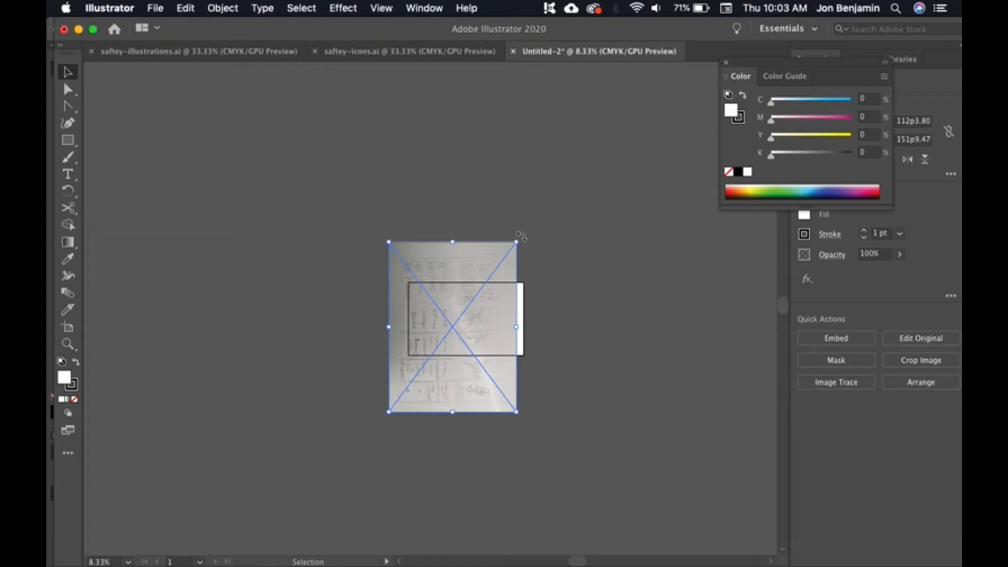
pyautogui.moveTo(522, 235); pyautogui.dragTo(366, 265)
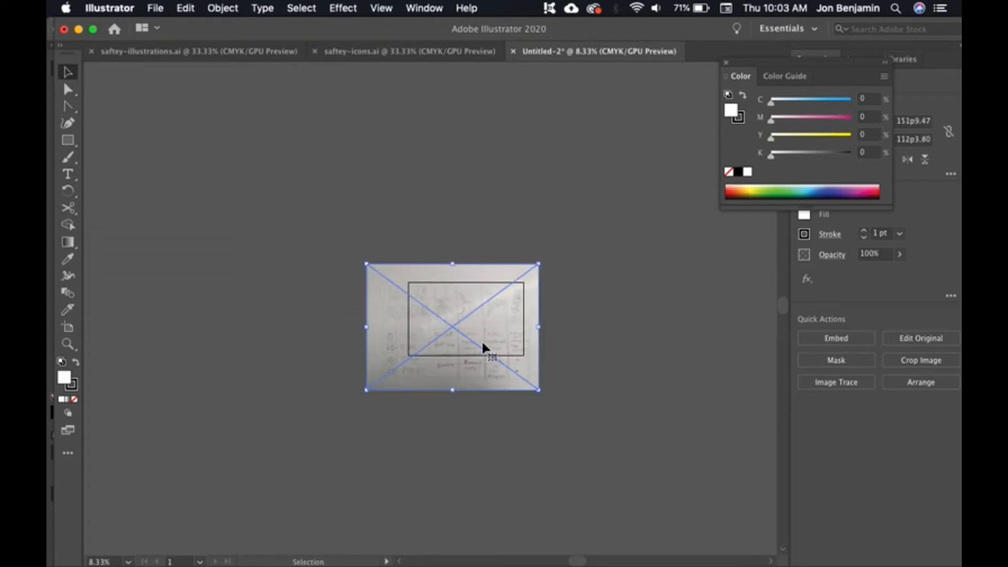
# Move and proportionally scale the sketch photo to match the artboard's width, then deselect it
pyautogui.moveTo(479, 336); pyautogui.dragTo(511, 342)
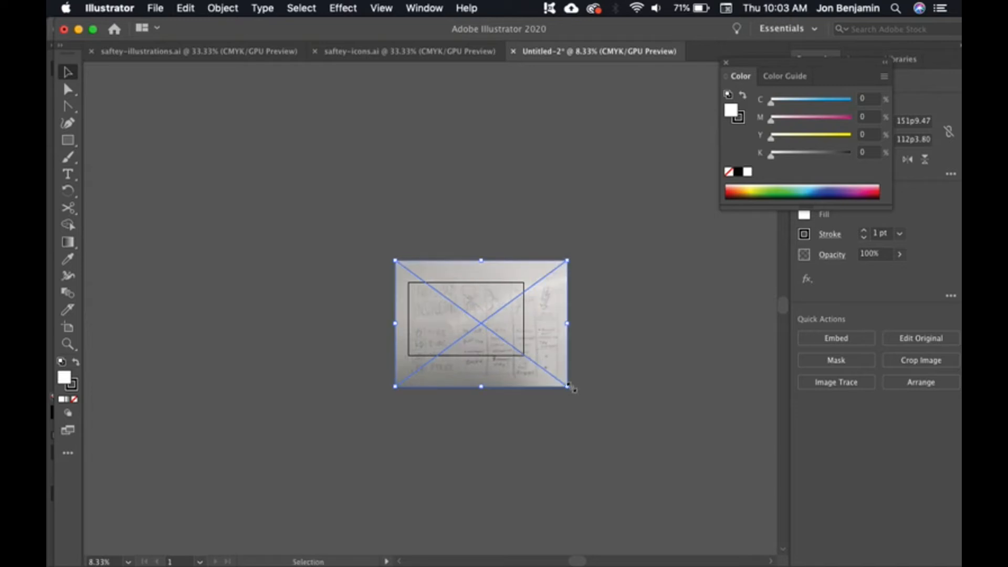
pyautogui.moveTo(566, 386); pyautogui.dragTo(504, 343)
pyautogui.moveTo(465, 299); pyautogui.dragTo(523, 355)
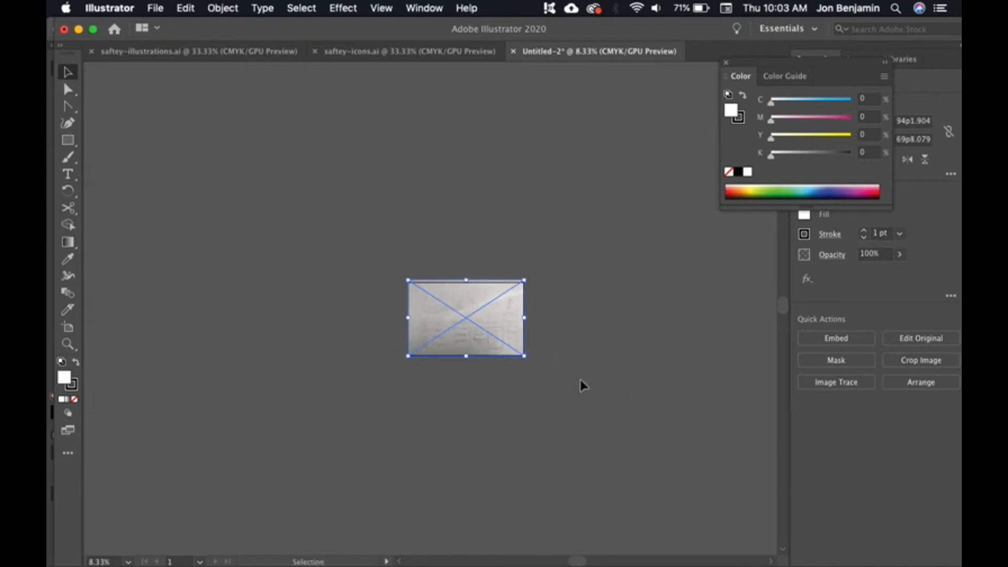
pyautogui.click(577, 384)
pyautogui.press('super+0')
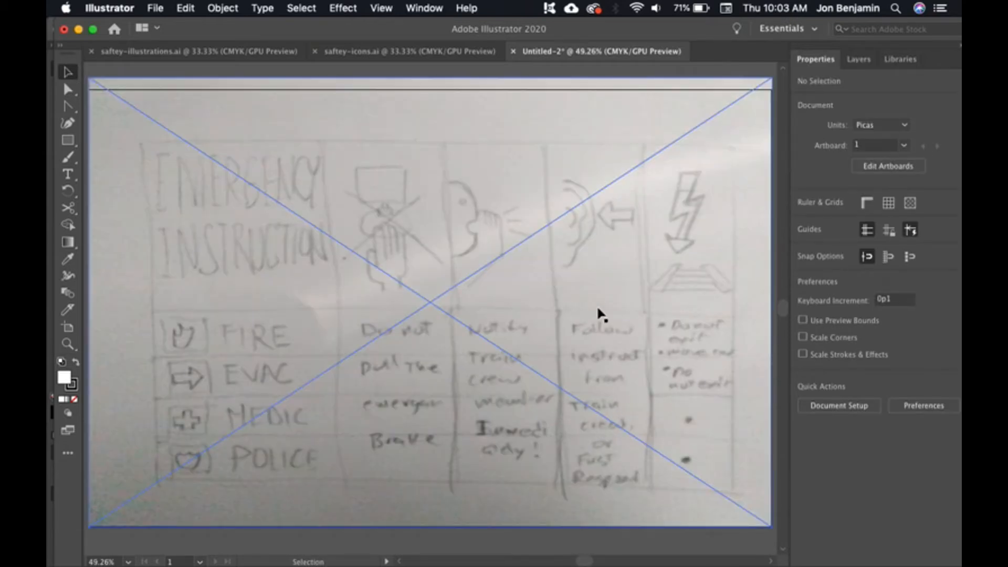
pyautogui.moveTo(666, 308); pyautogui.dragTo(645, 312)
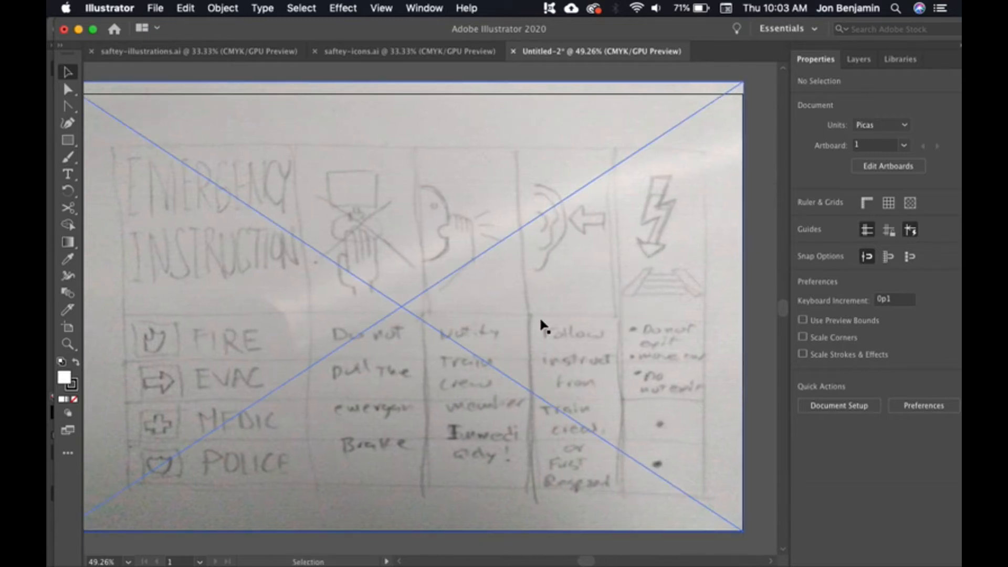
# Add a new layer above Layer 1 and lock Layer 1 with the sketch photo
pyautogui.click(864, 60)
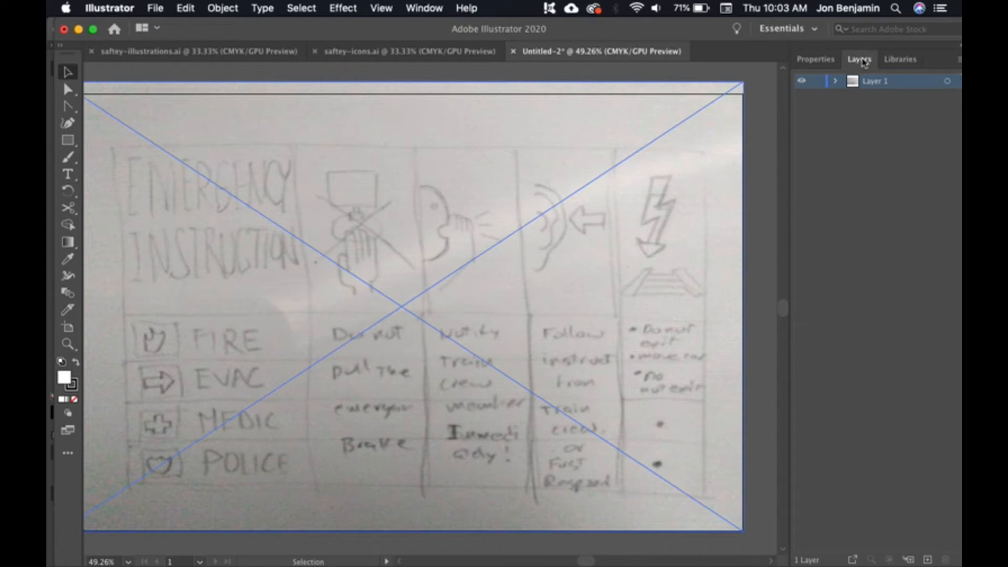
pyautogui.click(927, 559)
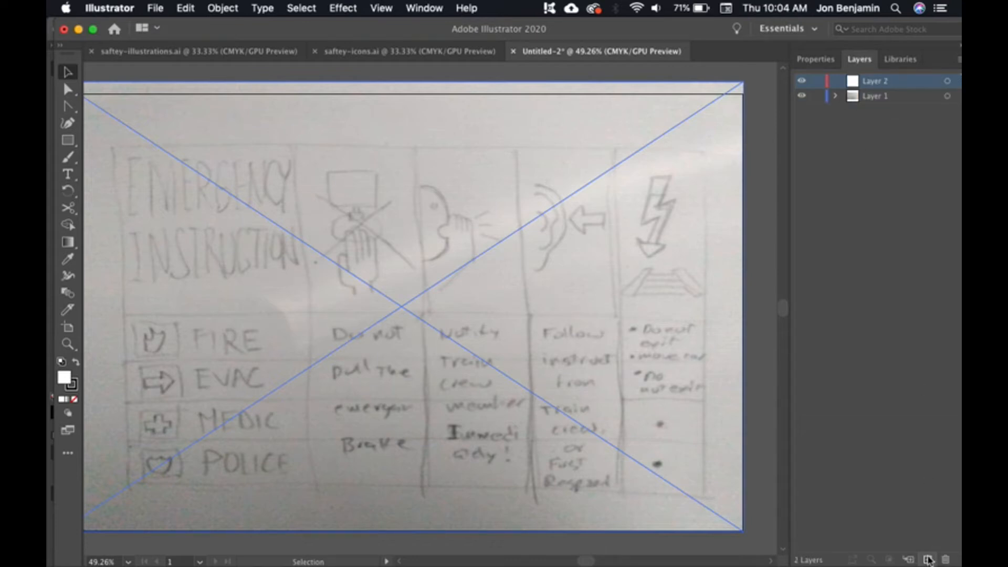
pyautogui.click(817, 96)
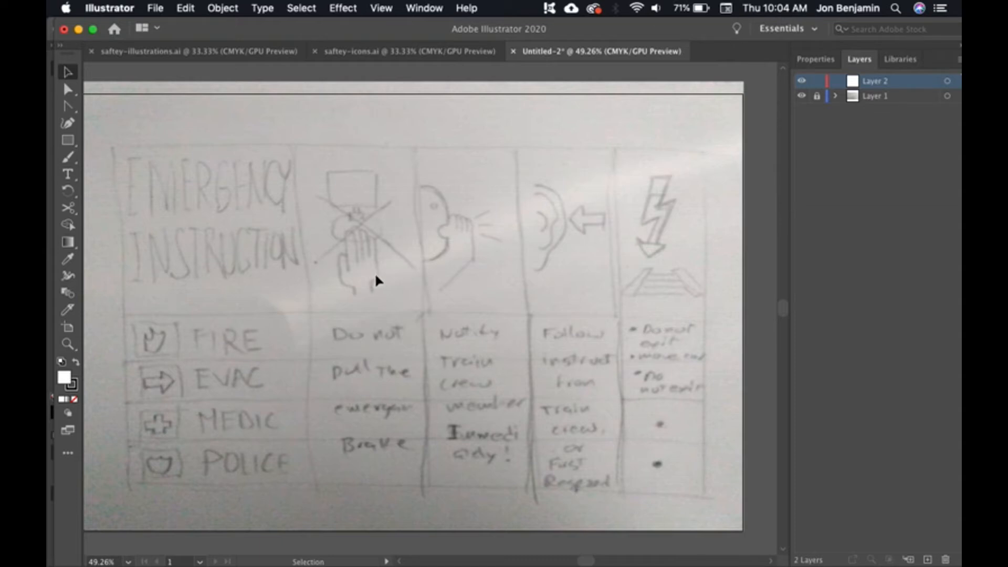
# Draw a narrow upright rectangle over the first finger of the crossed-out hand sketch and shift it slightly into place
pyautogui.press('super+1')
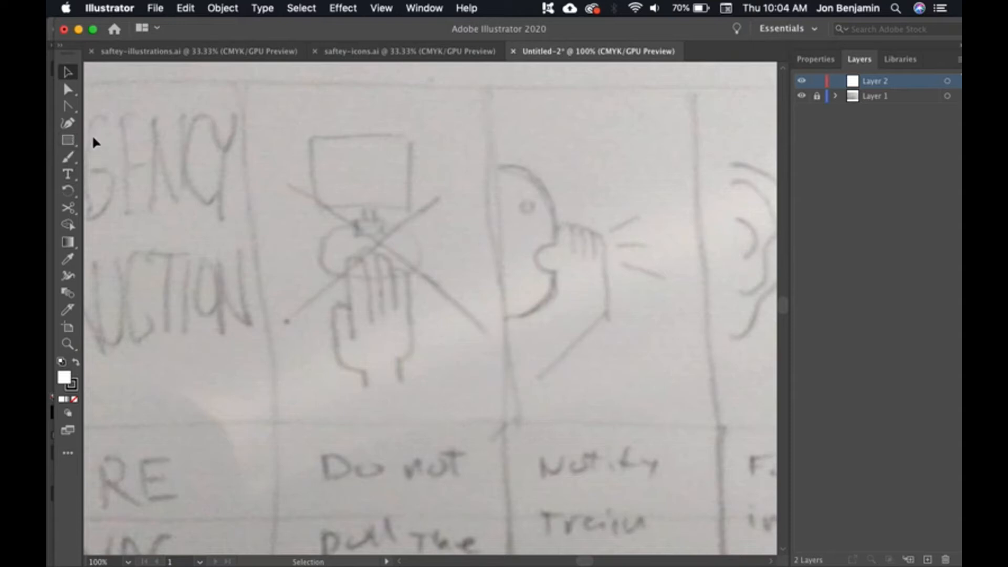
pyautogui.moveTo(67, 140); pyautogui.dragTo(117, 139)
pyautogui.press('super+equal')
pyautogui.moveTo(384, 201); pyautogui.dragTo(415, 319)
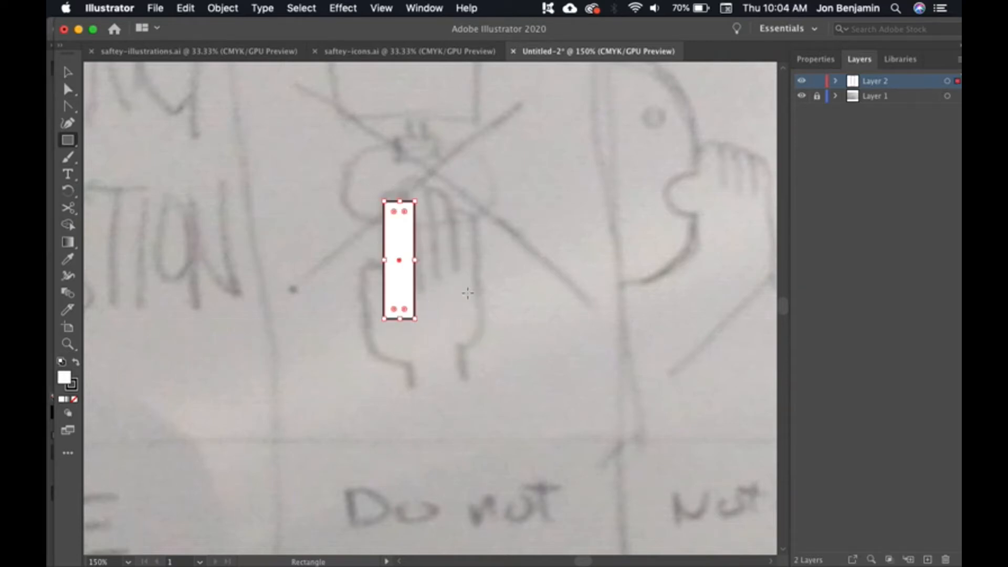
pyautogui.press('v')
pyautogui.moveTo(400, 239); pyautogui.dragTo(392, 238)
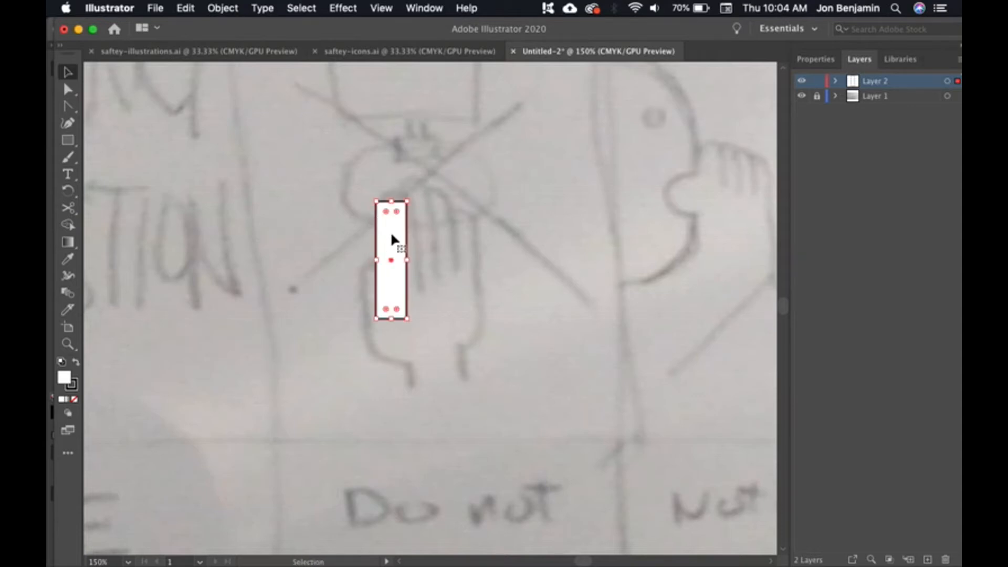
# Fully round all corners of the finger rectangle into a pill shape and deselect it
pyautogui.press('super+equal')
pyautogui.press('super+equal')
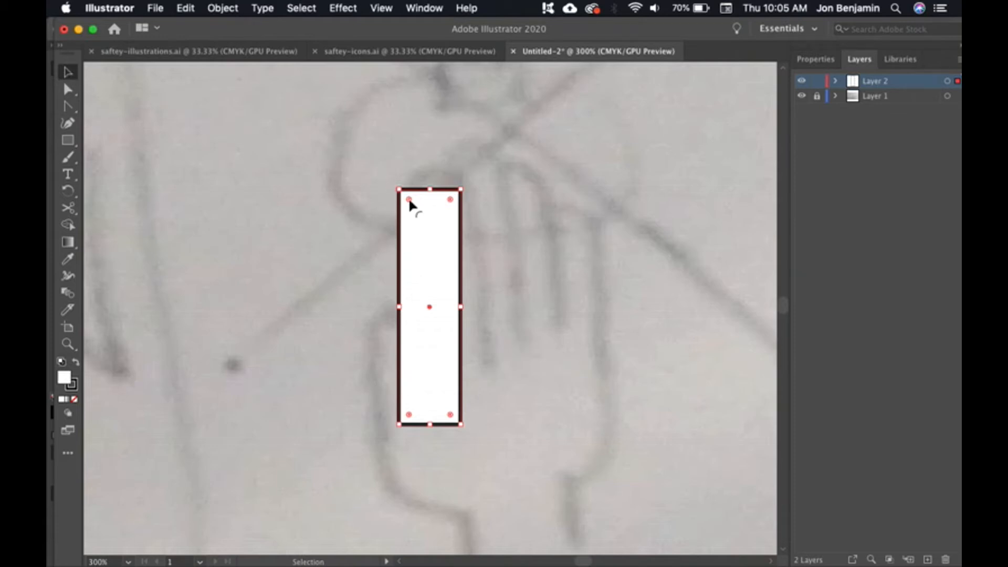
pyautogui.moveTo(408, 200); pyautogui.dragTo(435, 247)
pyautogui.click(489, 297)
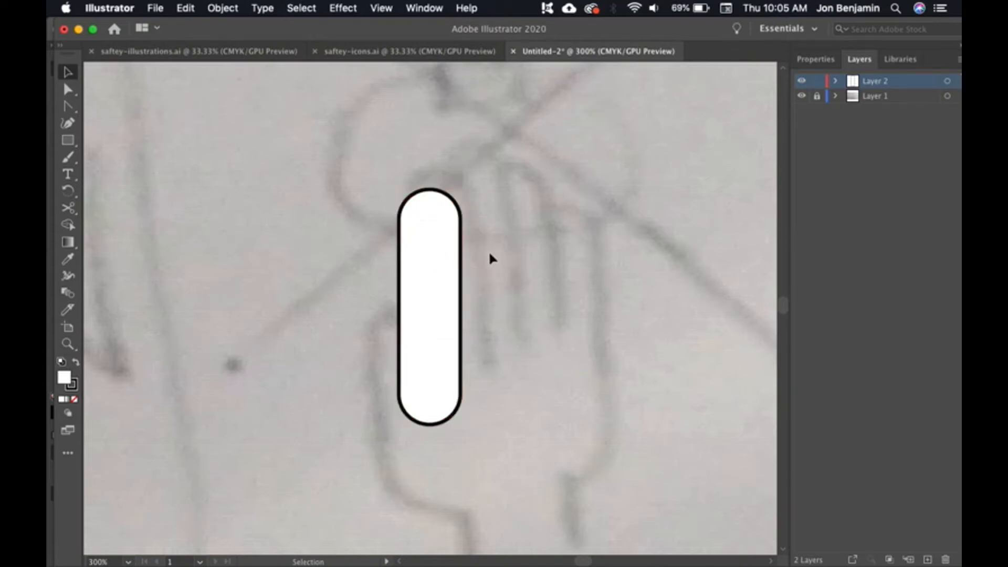
# Copy the pill-shaped finger sideways with a narrow gap and repeat the copy twice to make a row of four fingers
pyautogui.click(446, 298)
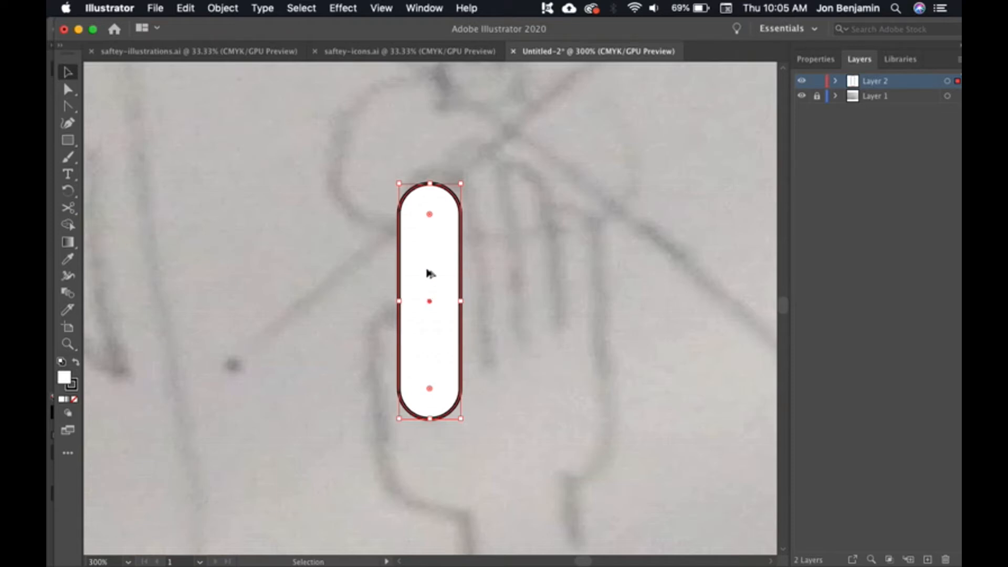
pyautogui.moveTo(429, 274); pyautogui.dragTo(519, 274)
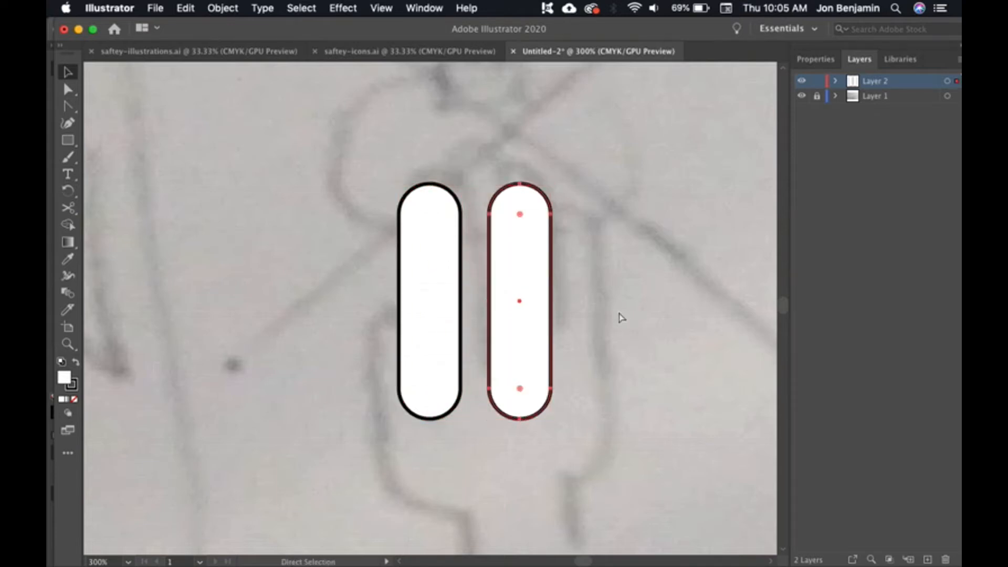
pyautogui.press('super+z')
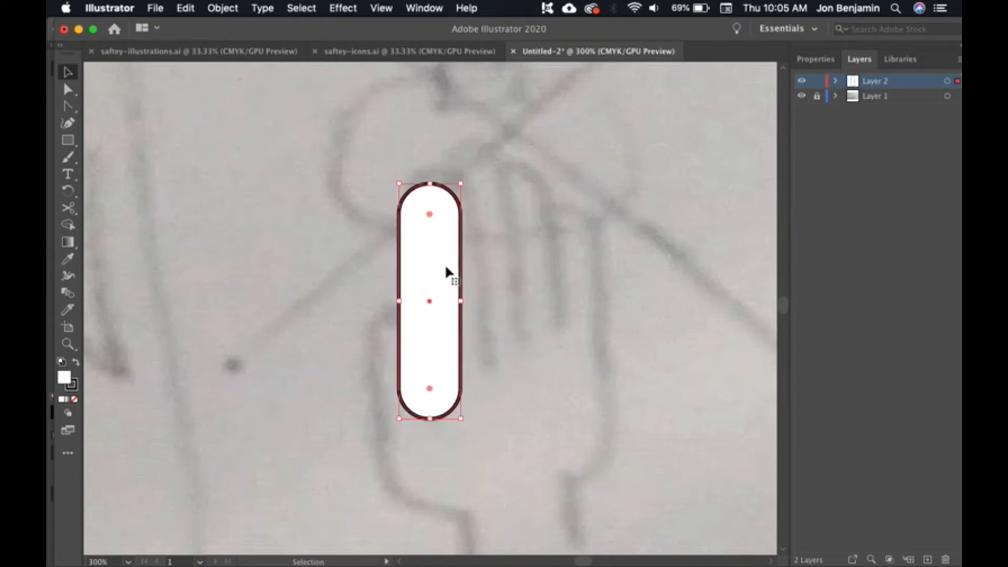
pyautogui.moveTo(436, 262); pyautogui.dragTo(503, 262)
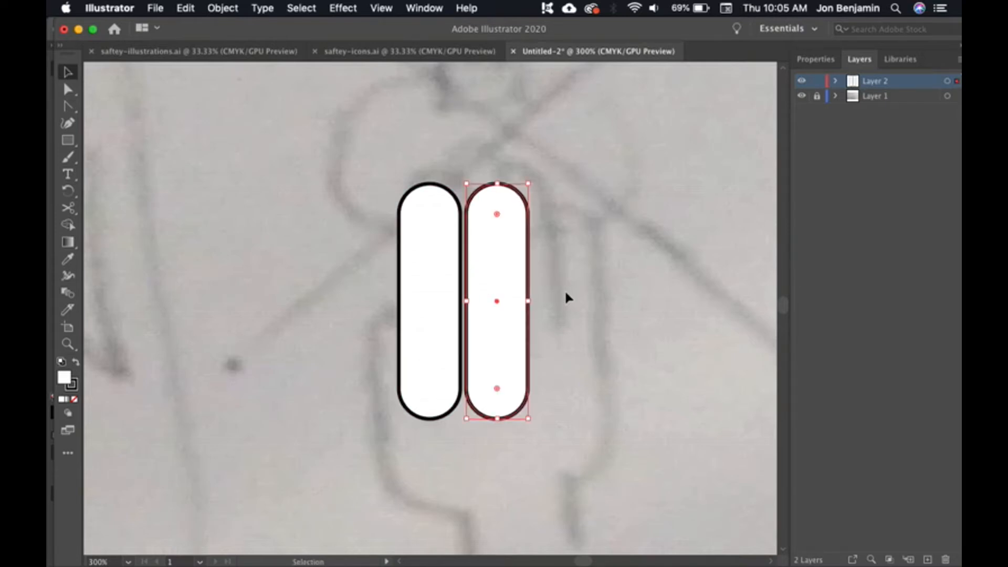
pyautogui.hscroll(5, 577, 319)
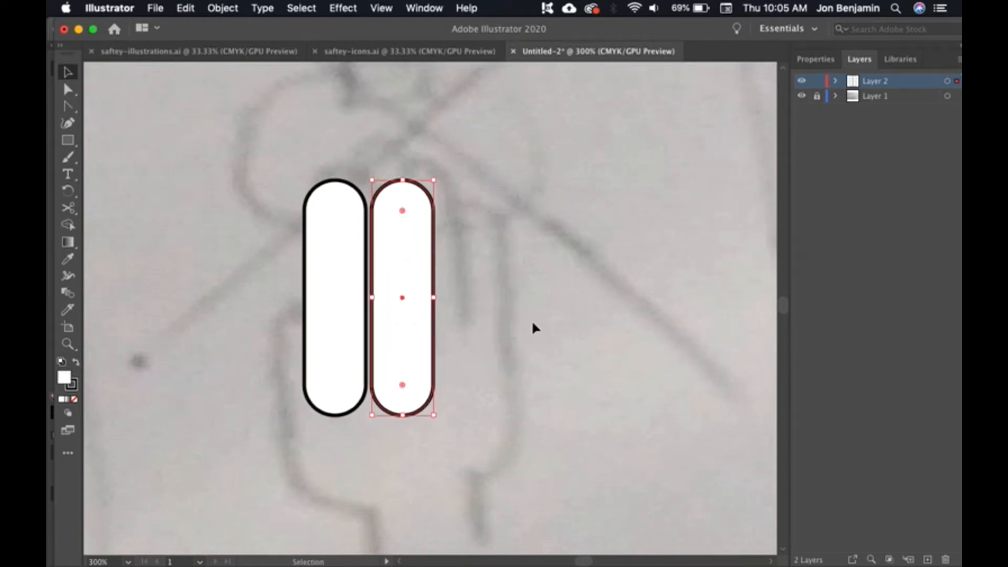
pyautogui.press('super+d')
pyautogui.press('super+d')
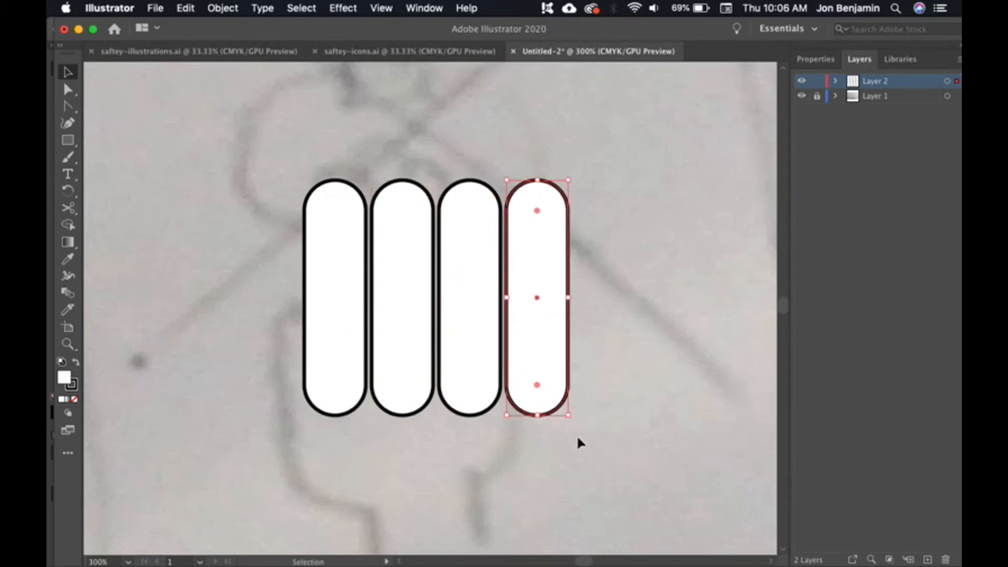
pyautogui.press('super+minus')
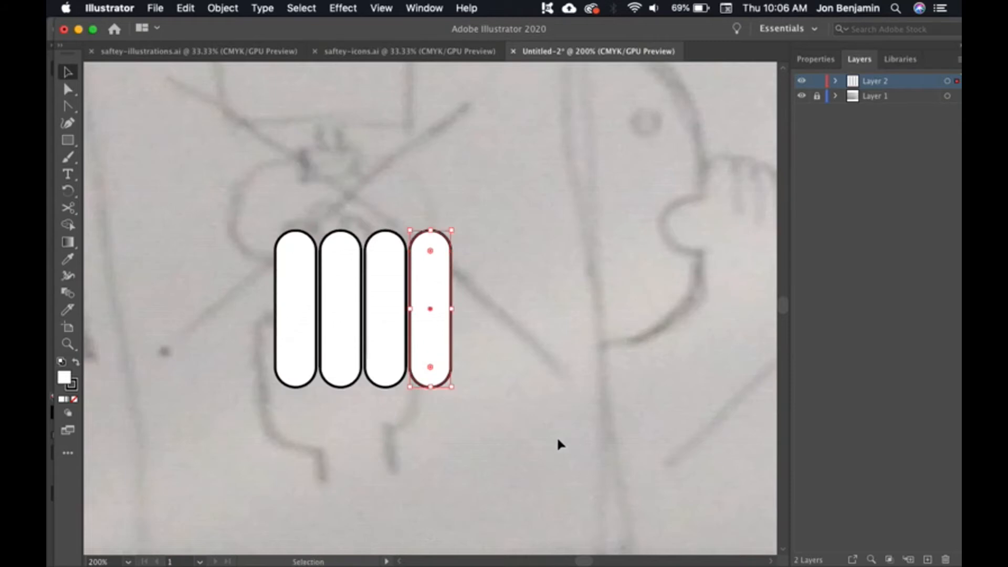
# Select all four pill-shaped fingers, stretch their lower ends downward to lengthen them together, and deselect them
pyautogui.moveTo(497, 449); pyautogui.dragTo(561, 421)
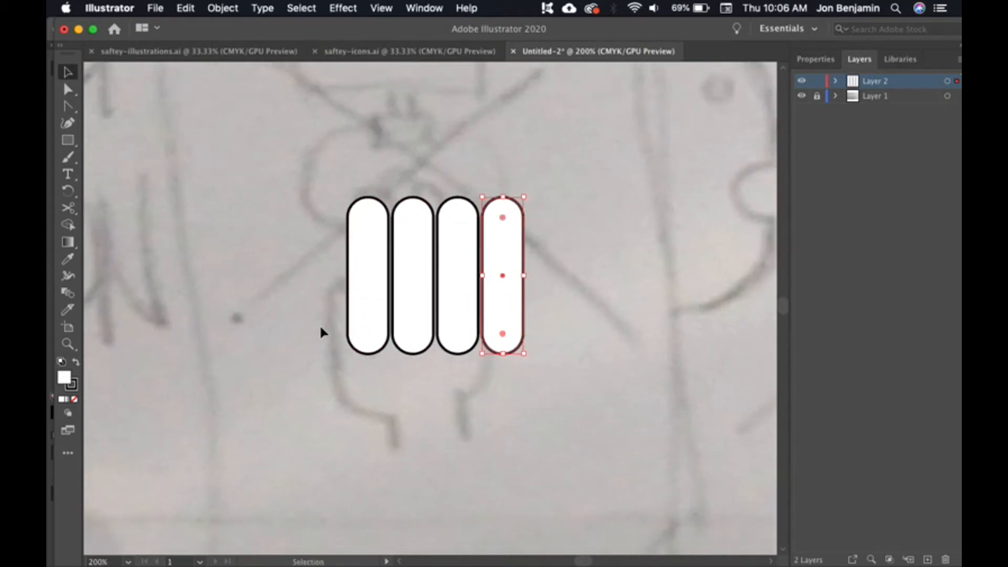
pyautogui.click(566, 340)
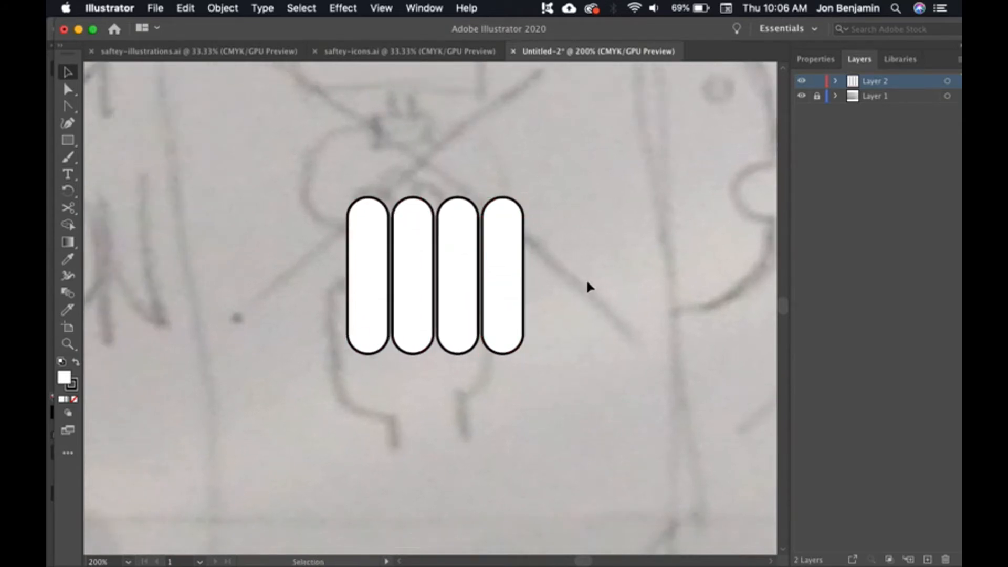
pyautogui.moveTo(290, 284)
pyautogui.mouseDown()
pyautogui.moveTo(312, 322)
pyautogui.moveTo(389, 360)
pyautogui.moveTo(572, 387)
pyautogui.moveTo(535, 390)
pyautogui.mouseUp()
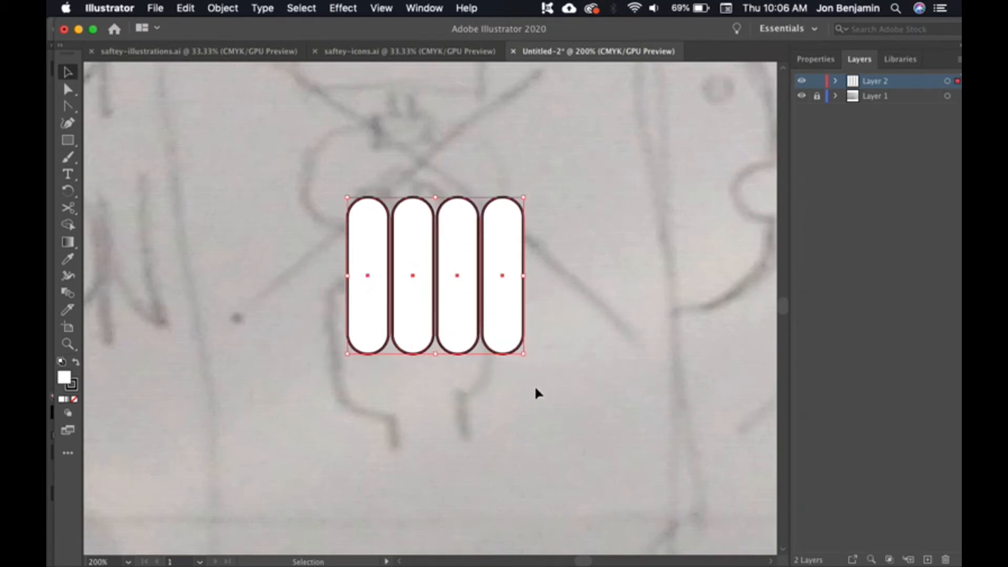
pyautogui.moveTo(437, 358); pyautogui.dragTo(436, 380)
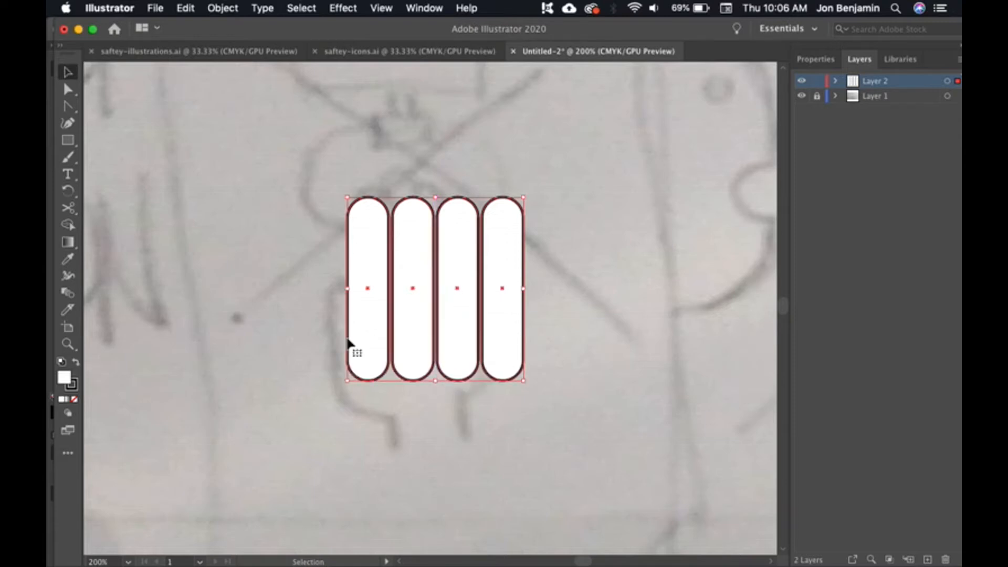
pyautogui.click(504, 467)
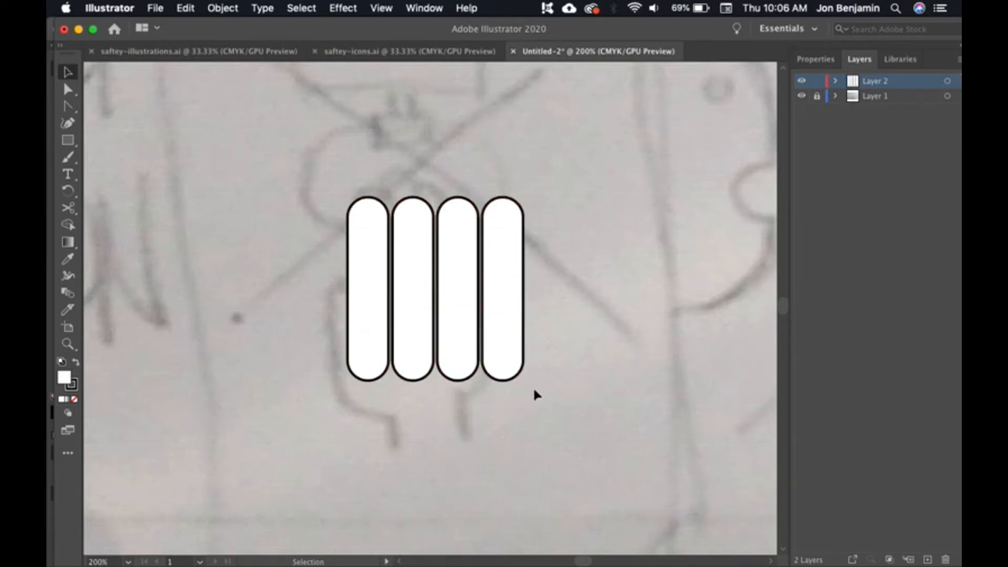
# Copy the little finger to the opposite side of the row, placed lower beside the first finger as the thumb
pyautogui.click(509, 280)
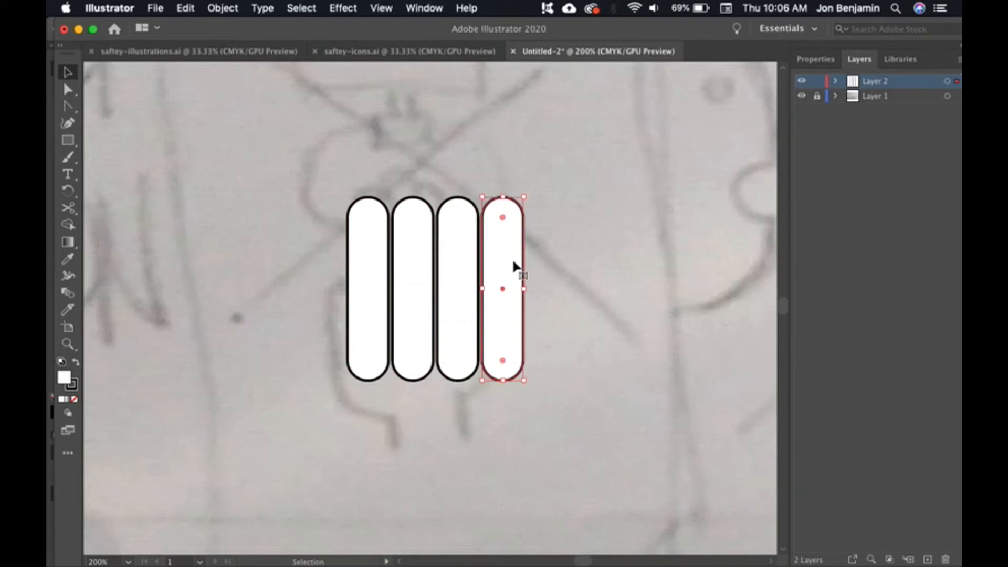
pyautogui.moveTo(513, 266)
pyautogui.mouseDown()
pyautogui.moveTo(329, 373)
pyautogui.moveTo(306, 374)
pyautogui.moveTo(335, 369)
pyautogui.mouseUp()
pyautogui.click(531, 431)
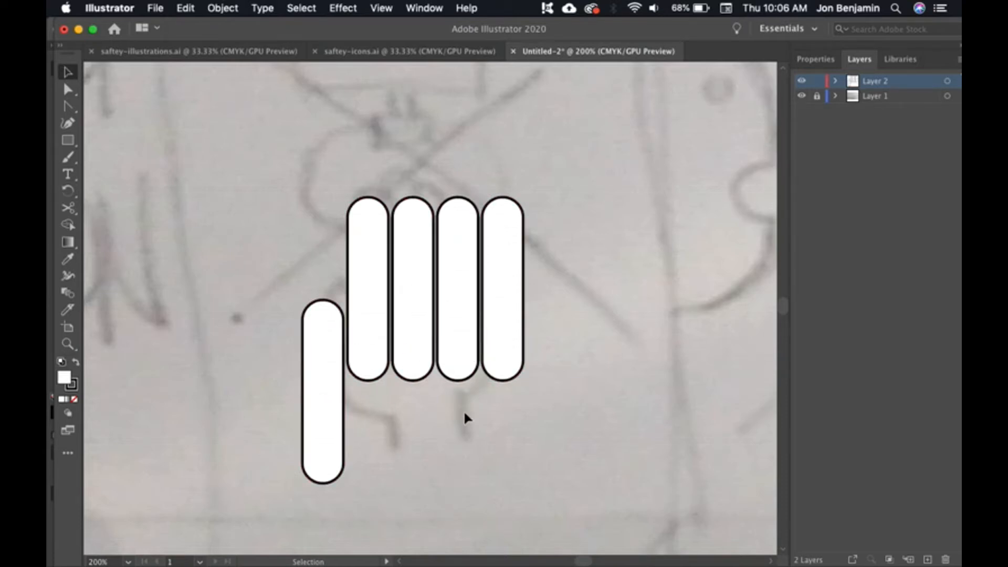
# Check the Smart Guides option, try moving the thumb up level with the fingers using the guides, and undo the moves
pyautogui.click(381, 8)
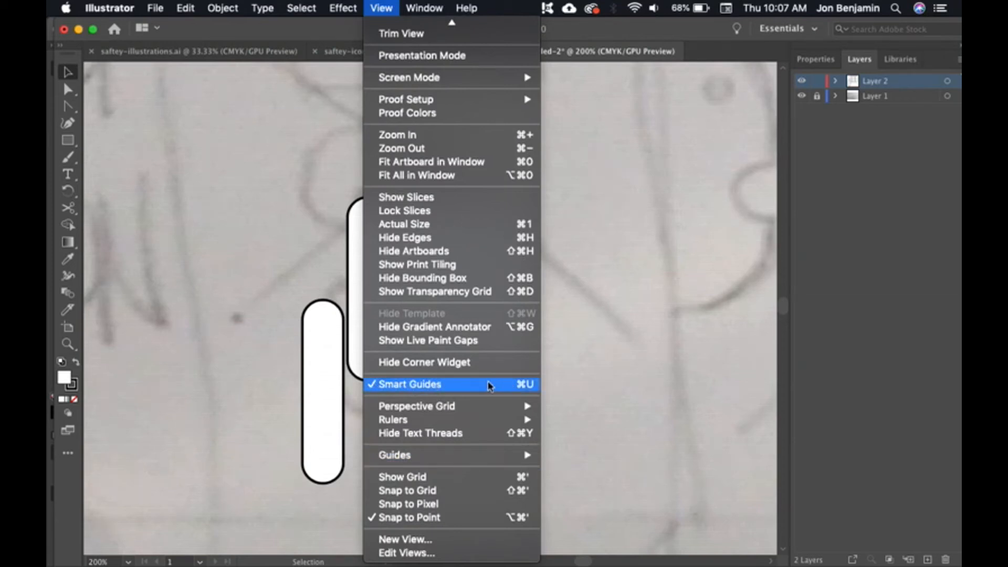
pyautogui.click(585, 388)
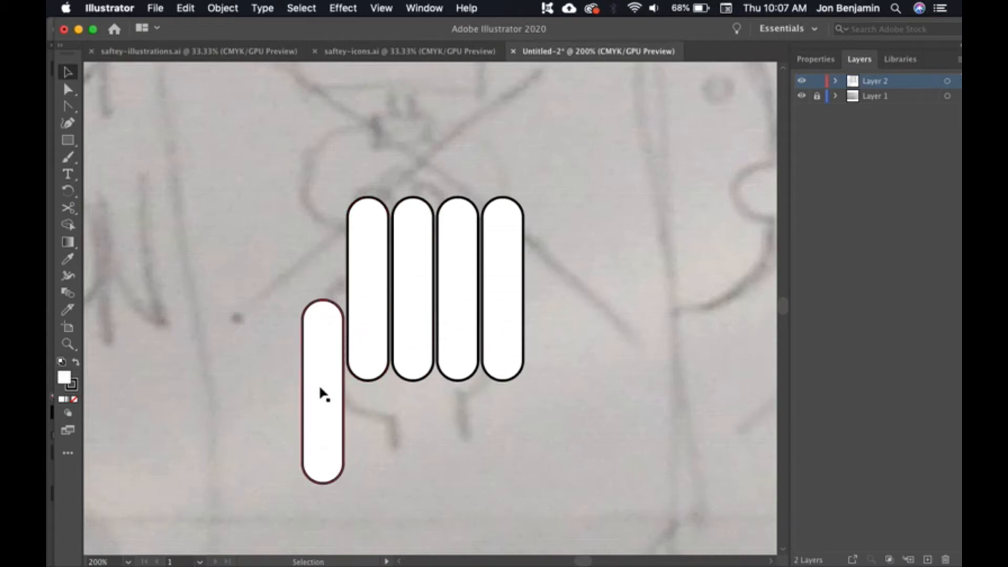
pyautogui.click(326, 416)
pyautogui.moveTo(326, 416); pyautogui.dragTo(327, 318)
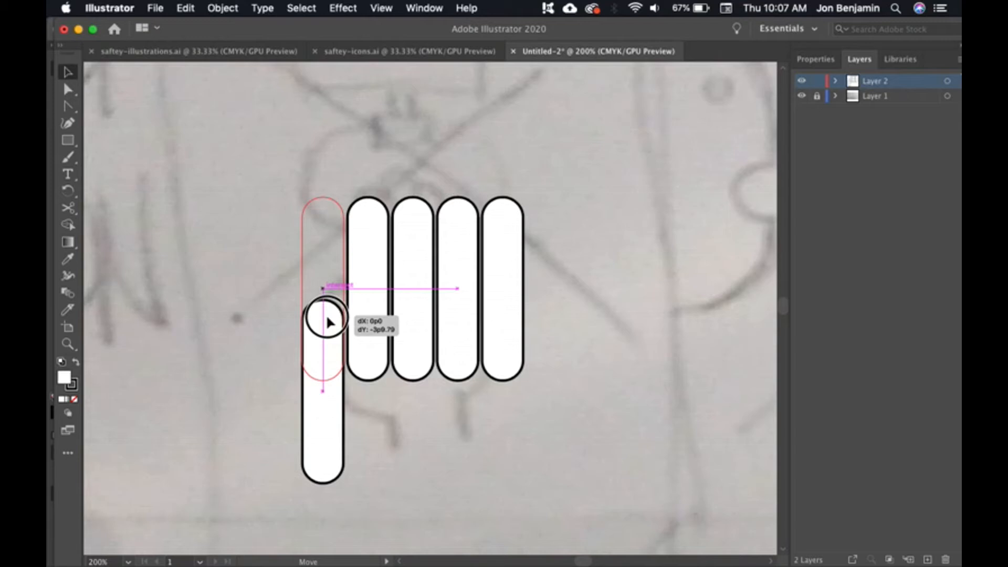
pyautogui.moveTo(327, 318); pyautogui.dragTo(326, 343)
pyautogui.click(547, 422)
pyautogui.press('super+z')
pyautogui.press('super+z')
pyautogui.press('super+z')
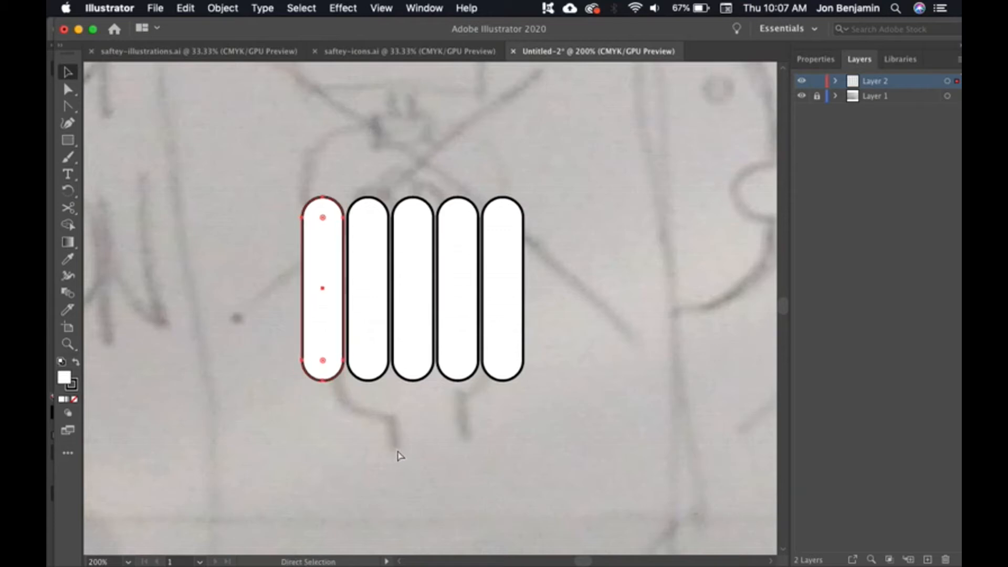
pyautogui.click(317, 422)
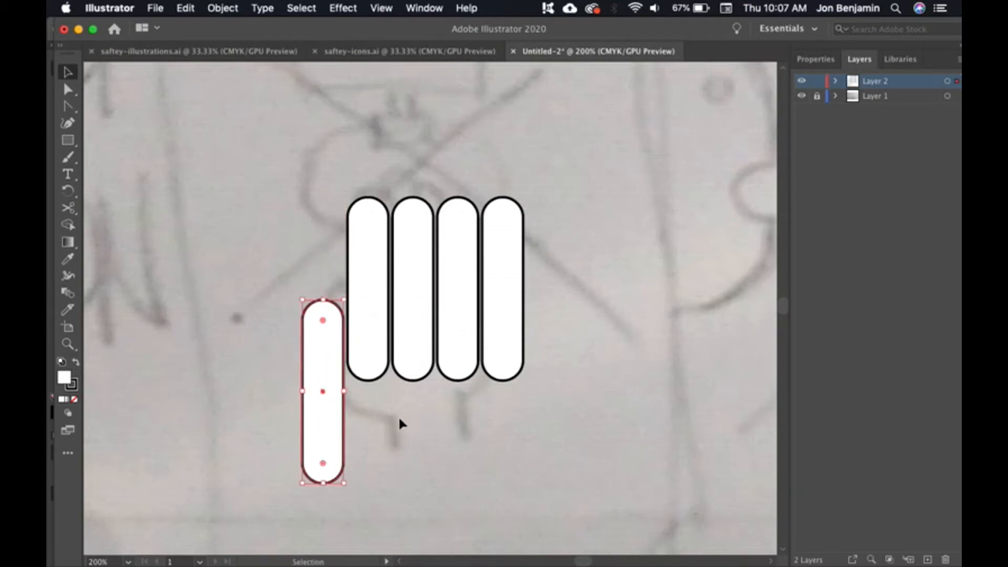
# Toggle Smart Guides off, try moving the thumb freely over the first finger, undo the moves and deselect it
pyautogui.click(381, 8)
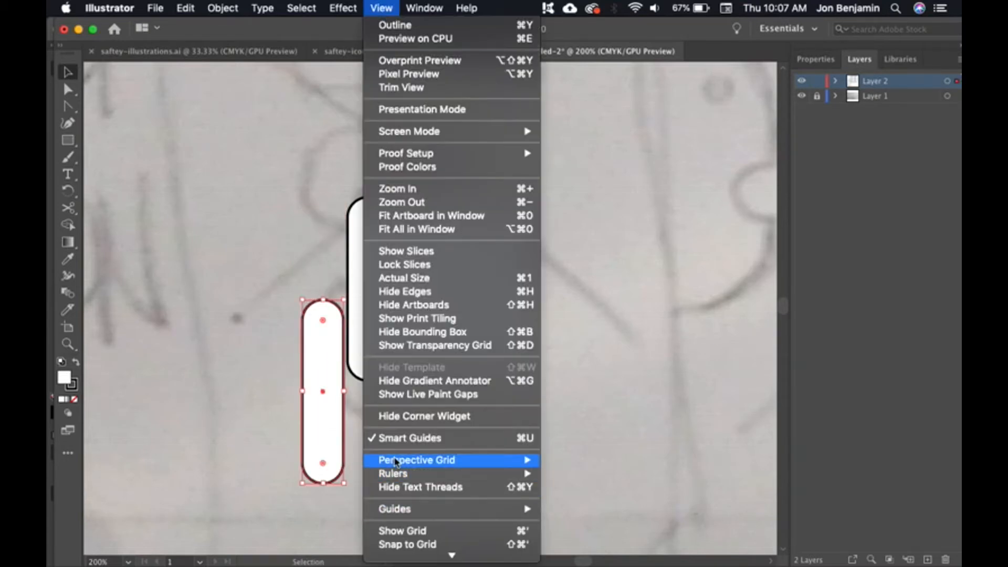
pyautogui.click(397, 437)
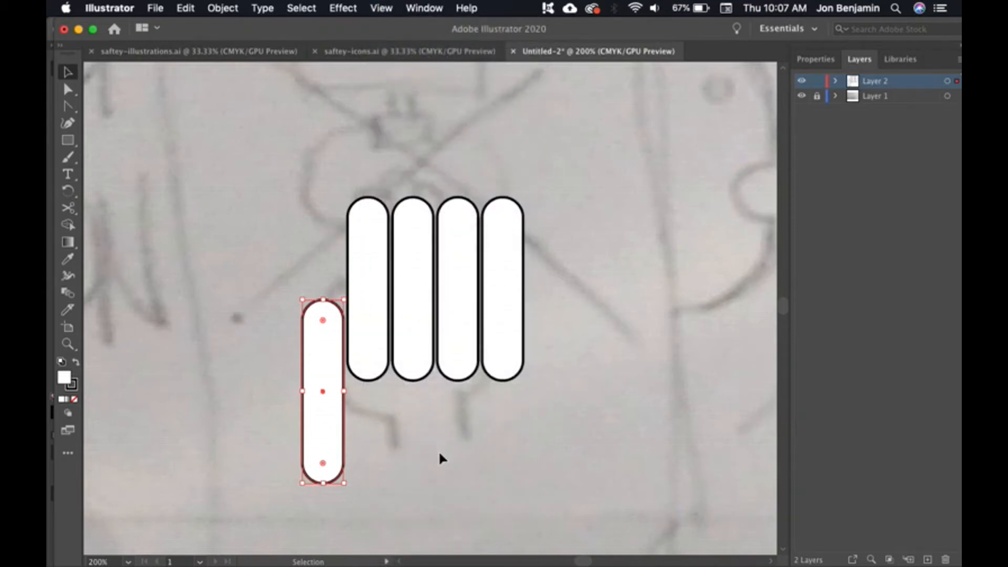
pyautogui.moveTo(322, 413)
pyautogui.mouseDown()
pyautogui.moveTo(323, 392)
pyautogui.moveTo(328, 405)
pyautogui.mouseUp()
pyautogui.moveTo(327, 420); pyautogui.dragTo(355, 431)
pyautogui.press('super+z')
pyautogui.press('super+z')
pyautogui.press('super+z')
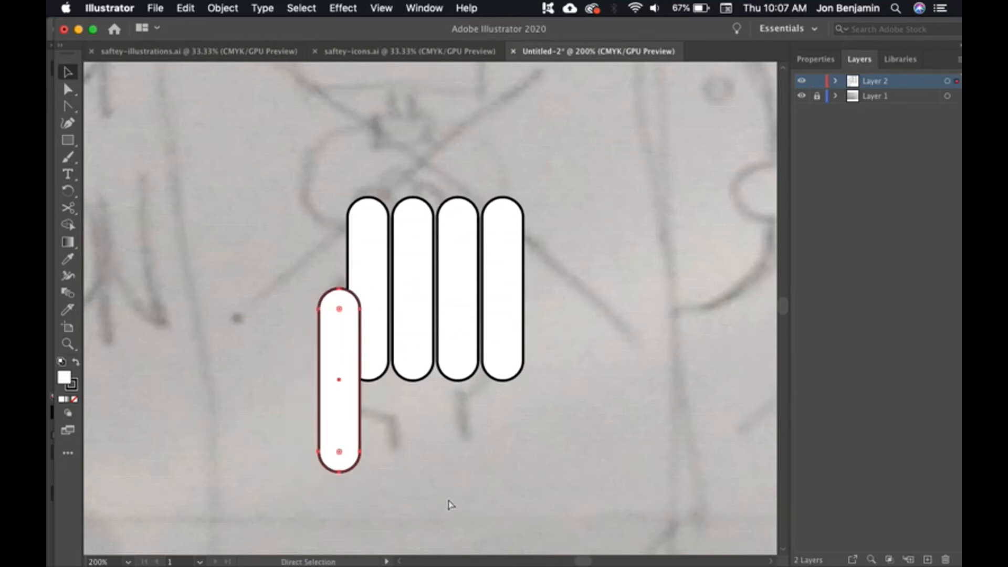
pyautogui.click(450, 456)
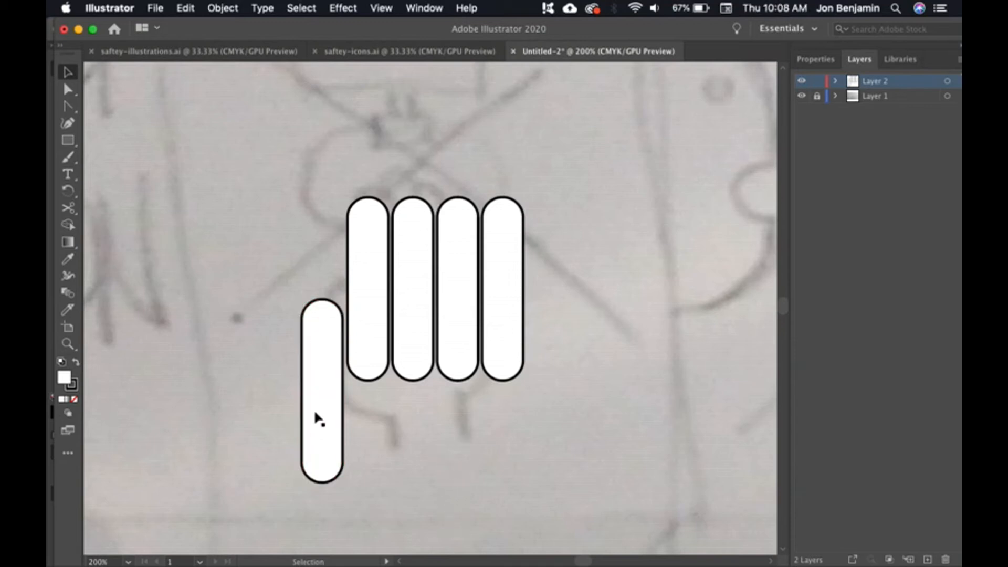
pyautogui.click(317, 412)
pyautogui.click(533, 459)
# Vary the finger lengths by raising the middle finger's tip, raising the ring finger's slightly and lowering the little finger's
pyautogui.press('super+minus')
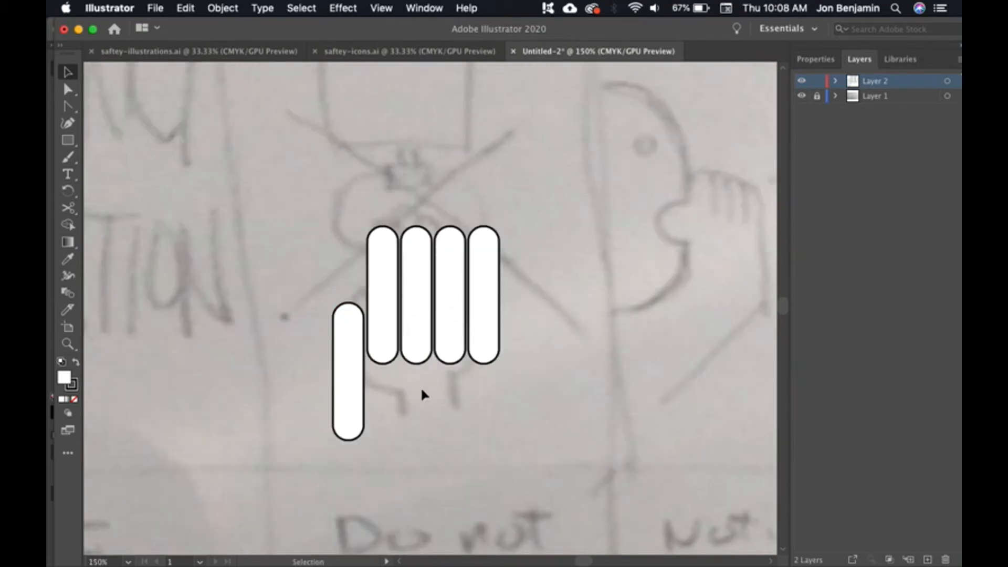
pyautogui.click(416, 239)
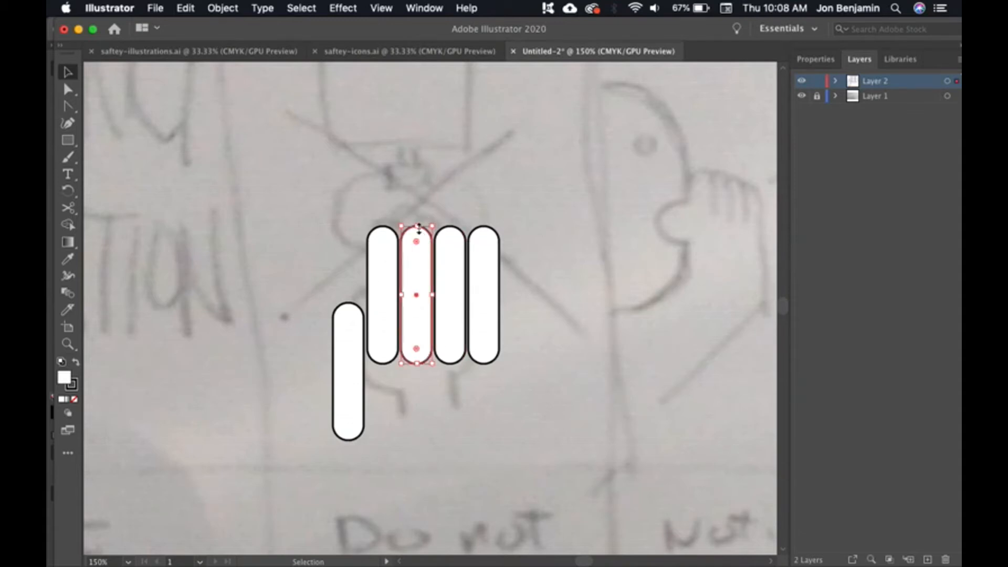
pyautogui.moveTo(416, 225); pyautogui.dragTo(416, 198)
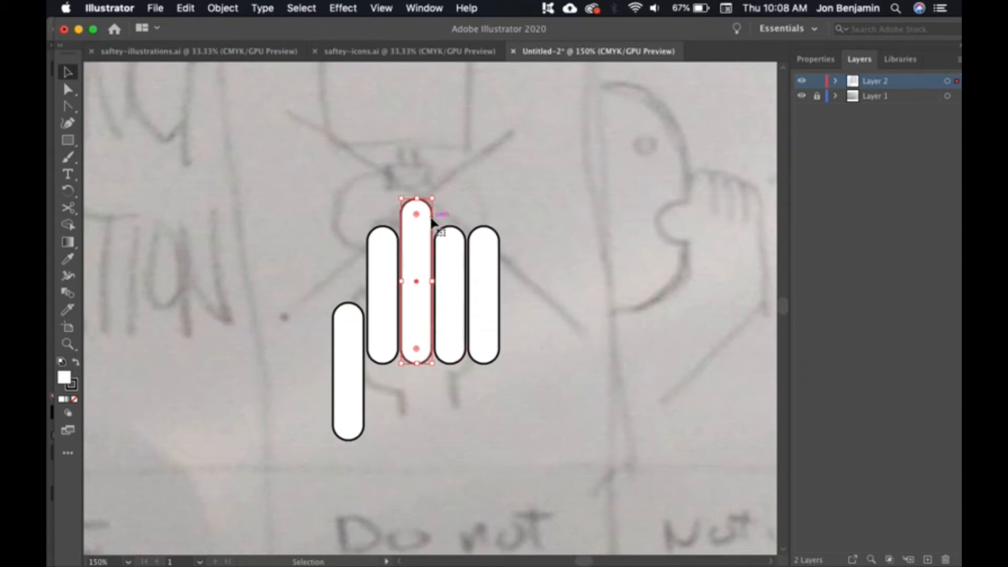
pyautogui.click(451, 249)
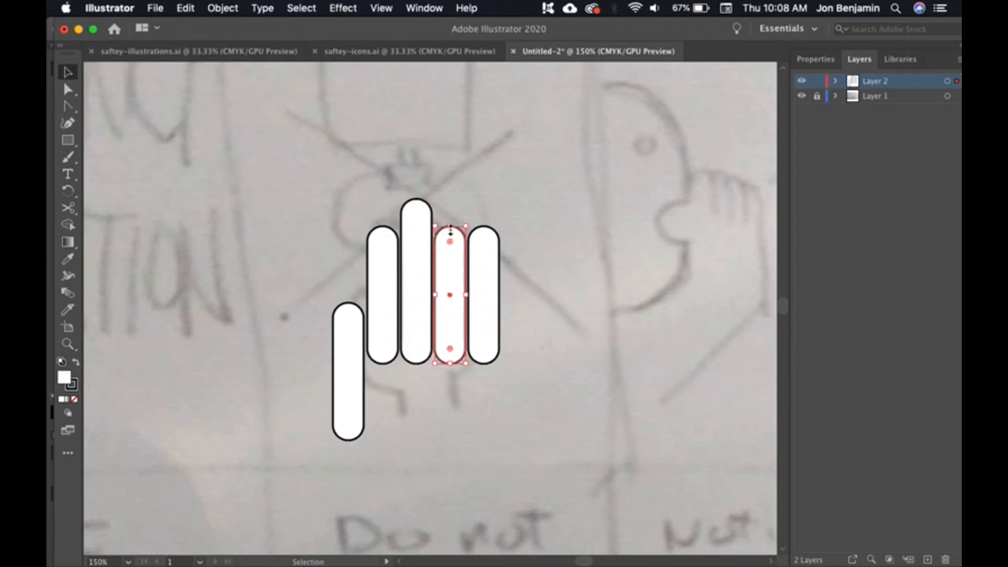
pyautogui.moveTo(449, 226); pyautogui.dragTo(481, 263)
pyautogui.click(474, 245)
pyautogui.click(551, 277)
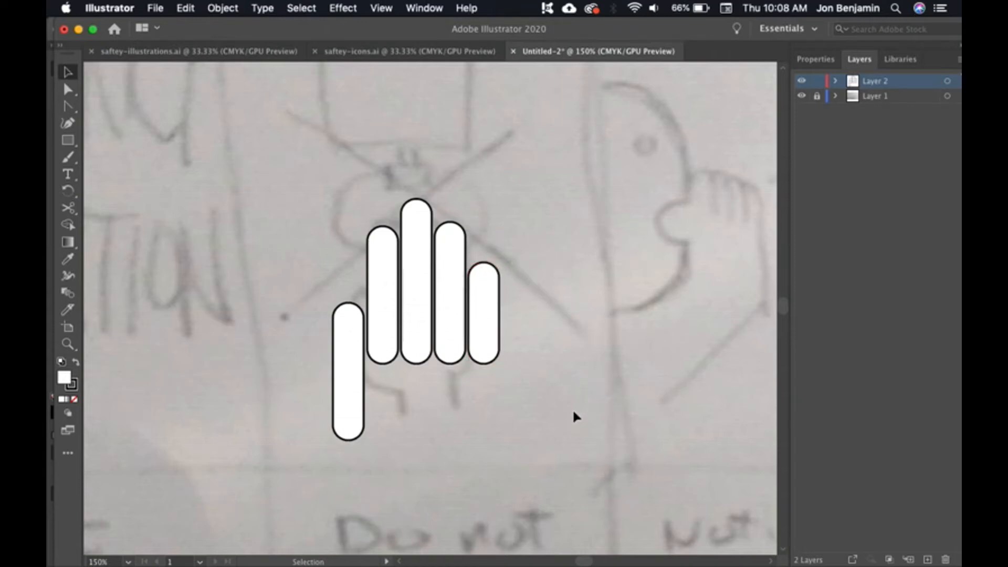
# Draw a palm rectangle over the lower ends of the fingers, spanning from the thumb's outer edge to the little finger's outer edge
pyautogui.scroll(-5, 573, 412)
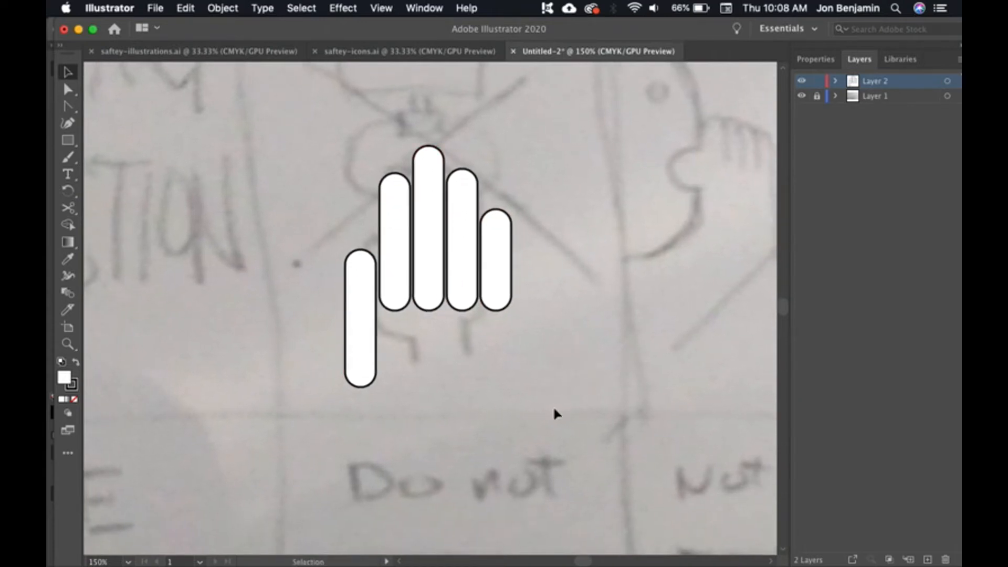
pyautogui.scroll(-2, 563, 434)
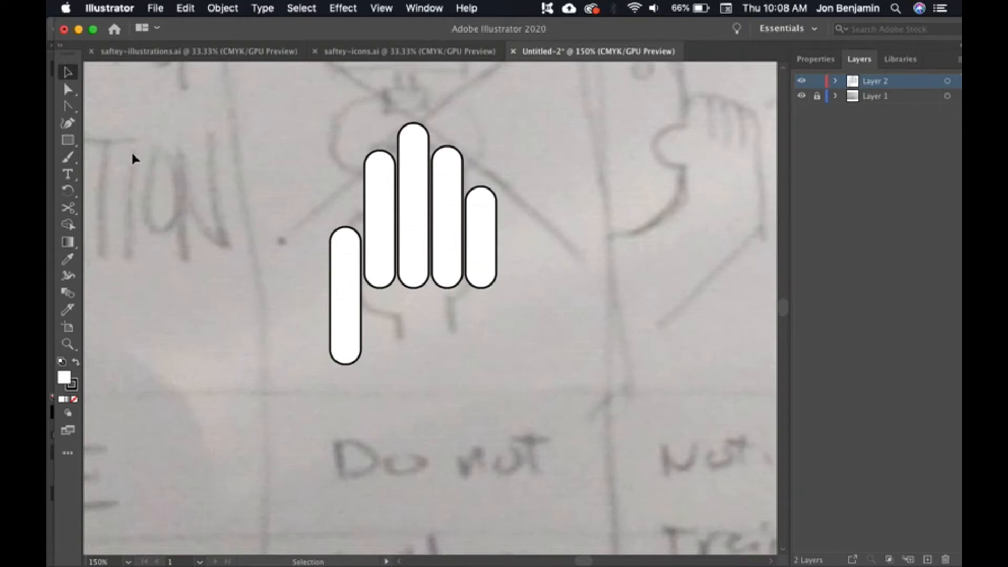
pyautogui.click(74, 140)
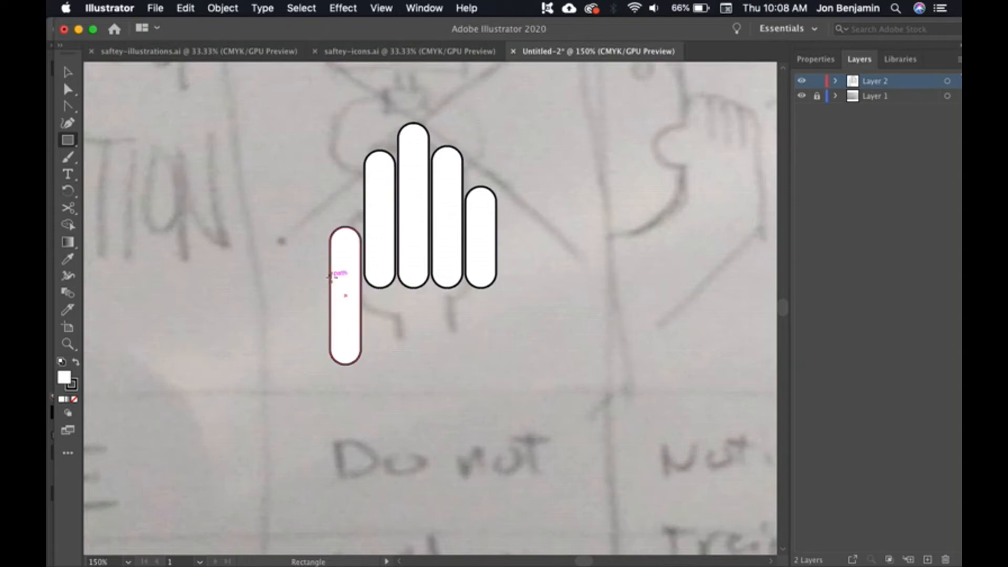
pyautogui.moveTo(331, 264); pyautogui.dragTo(496, 402)
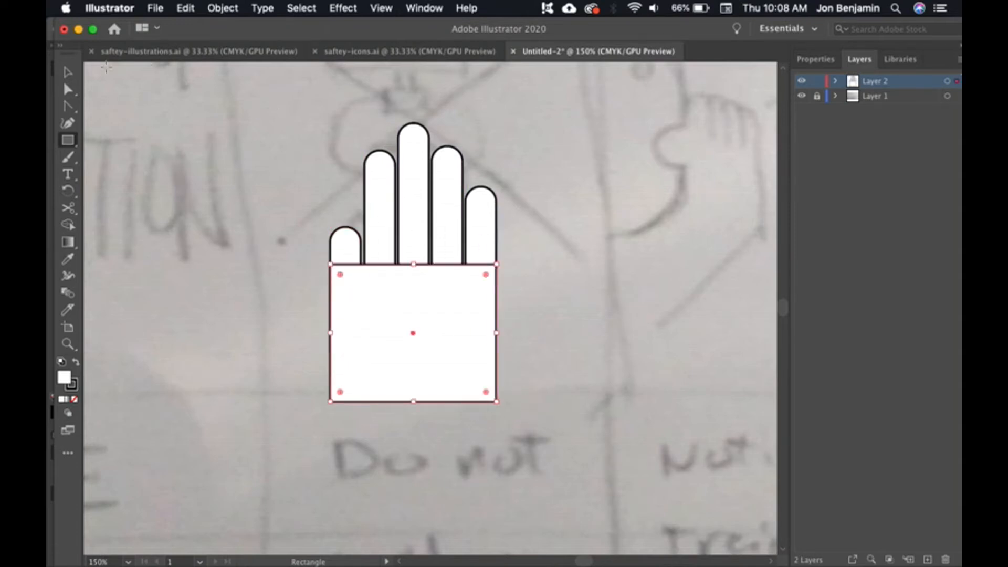
pyautogui.click(68, 73)
pyautogui.click(164, 173)
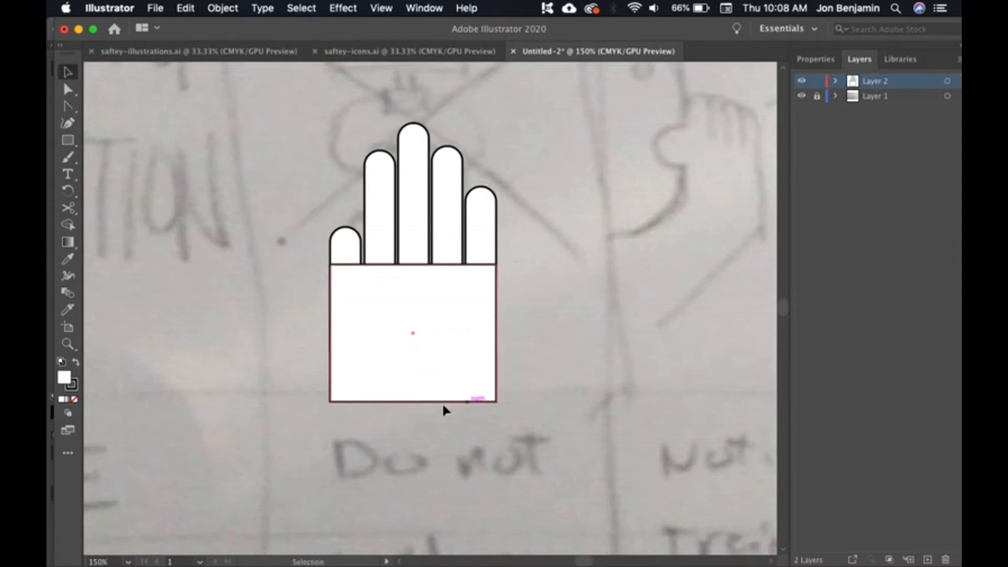
# Round all four corners of the palm rectangle generously and deselect it
pyautogui.click(461, 383)
pyautogui.moveTo(341, 393); pyautogui.dragTo(355, 369)
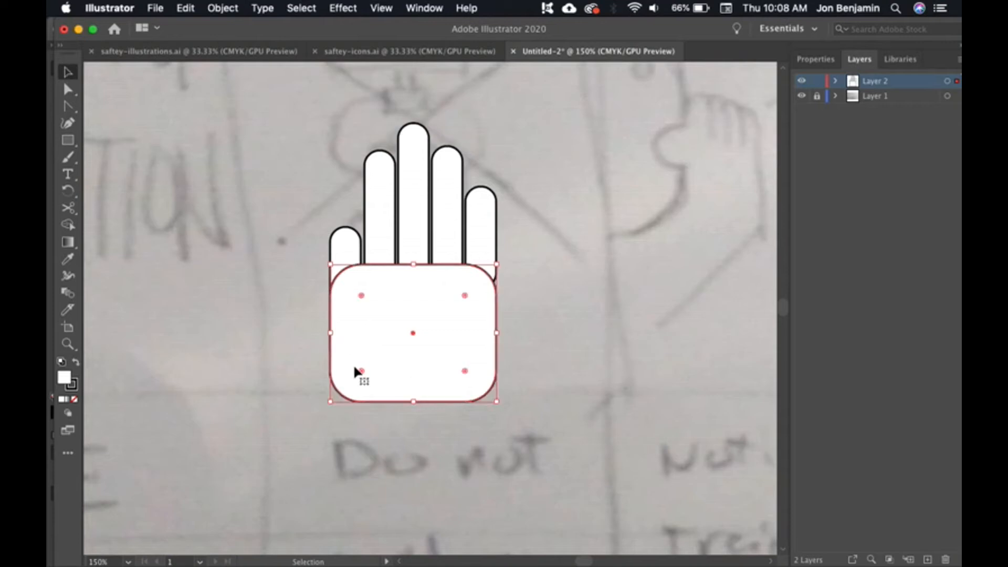
pyautogui.click(560, 380)
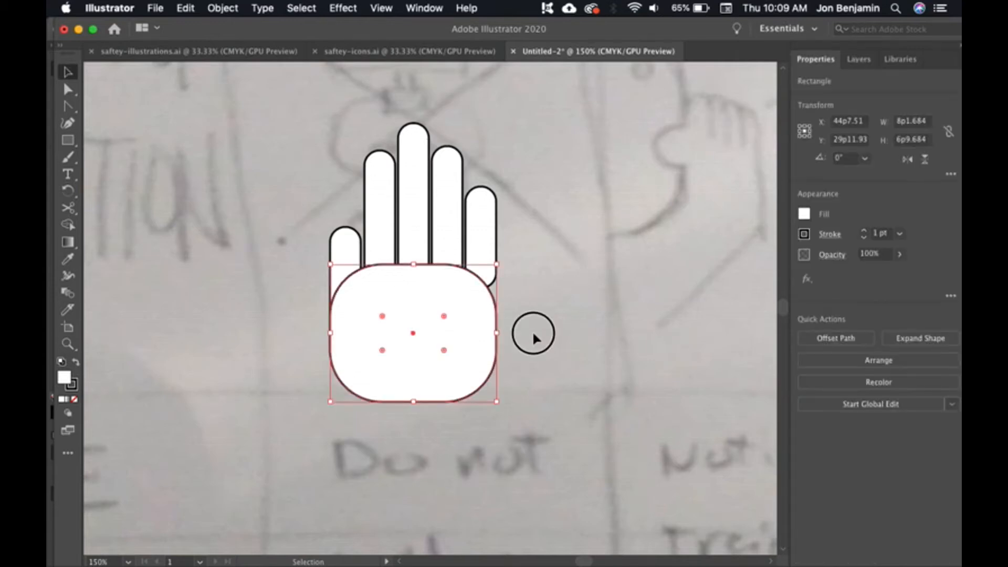
pyautogui.click(534, 337)
# Select the palm, thumb and all fingers and unite them into a single hand shape
pyautogui.moveTo(564, 129); pyautogui.dragTo(282, 405)
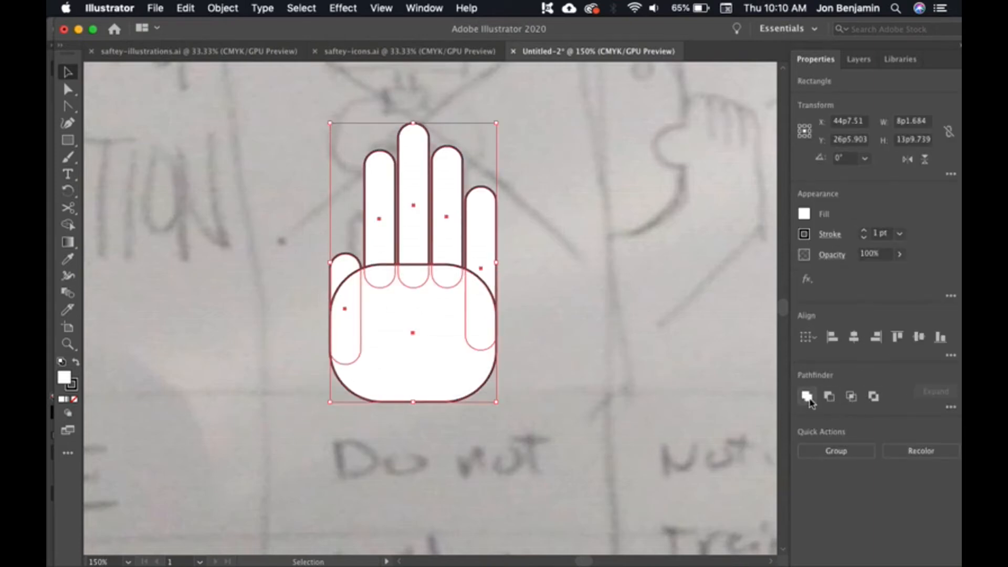
pyautogui.click(808, 397)
pyautogui.click(660, 396)
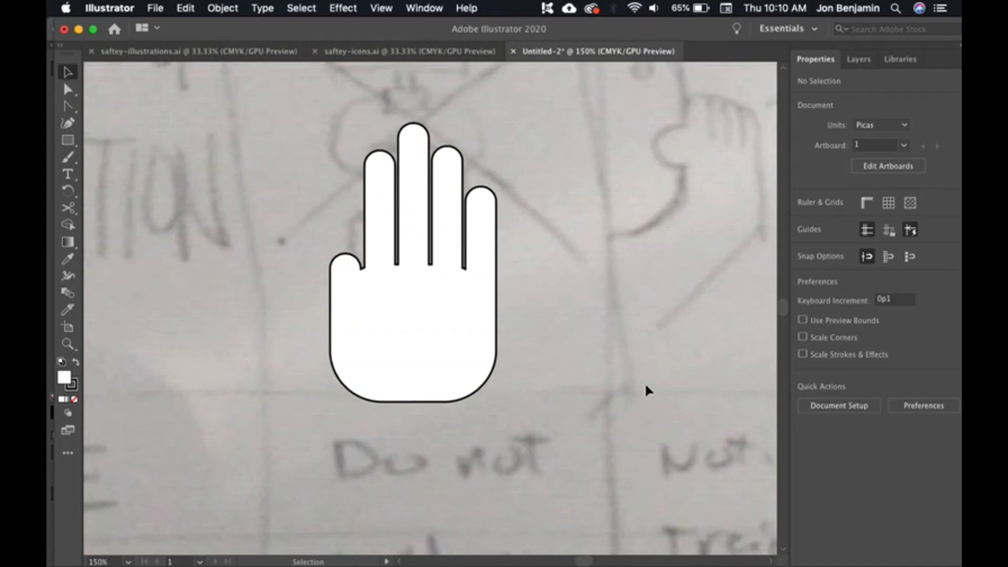
# Try pulling the anchor point between the thumb and first finger down into the palm, and undo the change
pyautogui.press('super+equal')
pyautogui.press('super+equal')
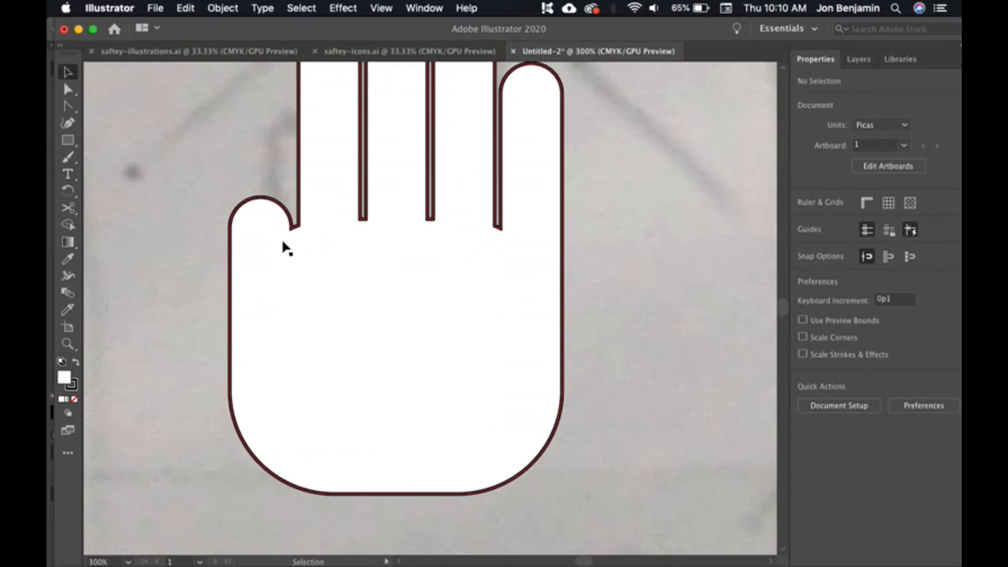
pyautogui.click(67, 90)
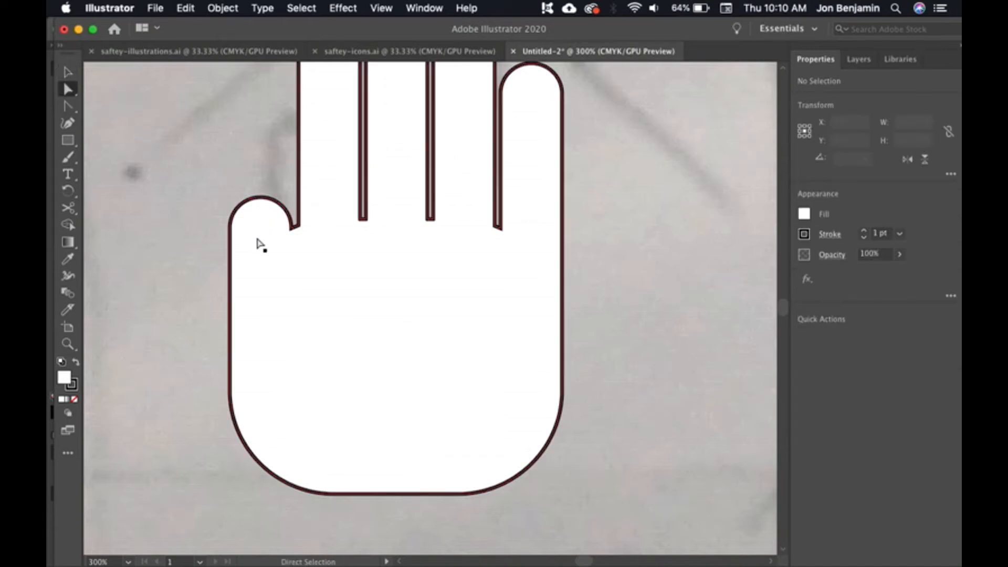
pyautogui.click(295, 231)
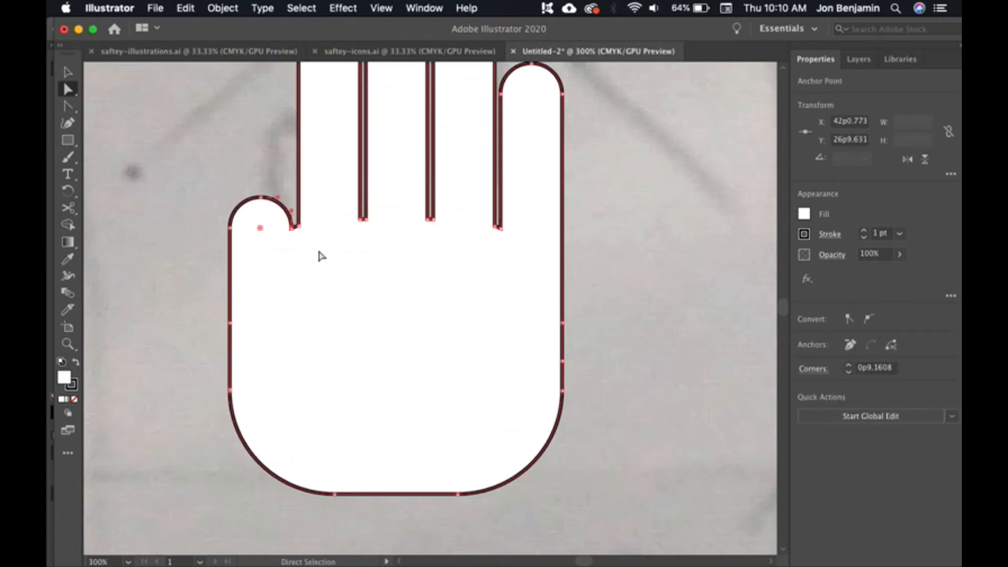
pyautogui.moveTo(293, 227); pyautogui.dragTo(295, 300)
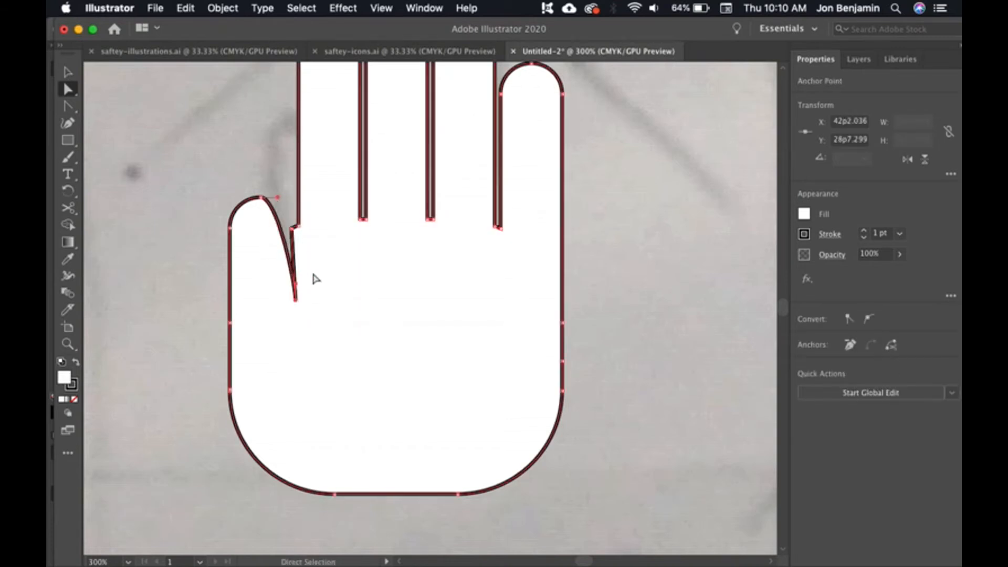
pyautogui.press('super+z')
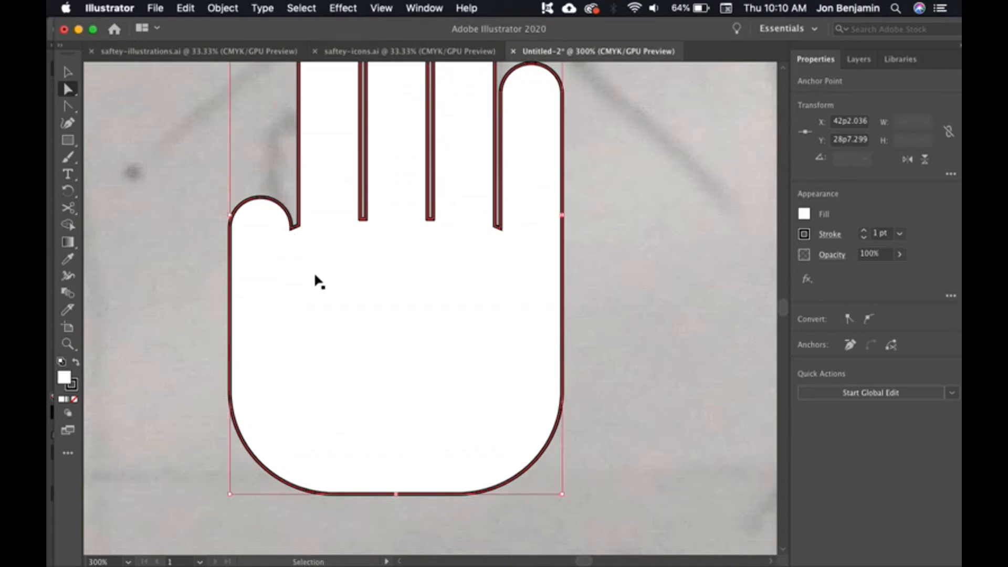
# Try moving the first finger's lower corner anchor beside the thumb diagonally down into the palm, and undo the move
pyautogui.press('super+equal')
pyautogui.press('super+equal')
pyautogui.press('super+equal')
pyautogui.press('super+equal')
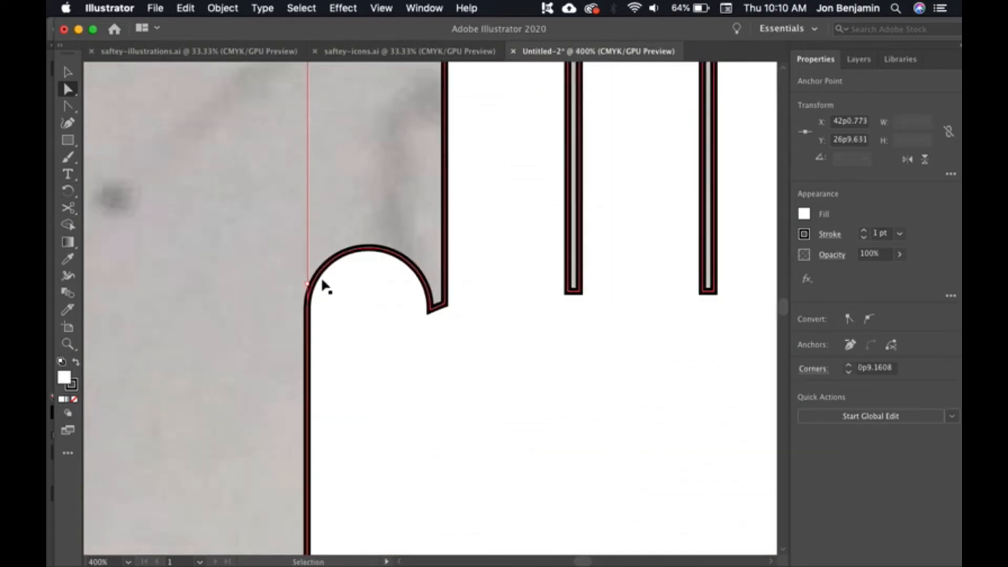
pyautogui.moveTo(491, 358); pyautogui.dragTo(424, 212)
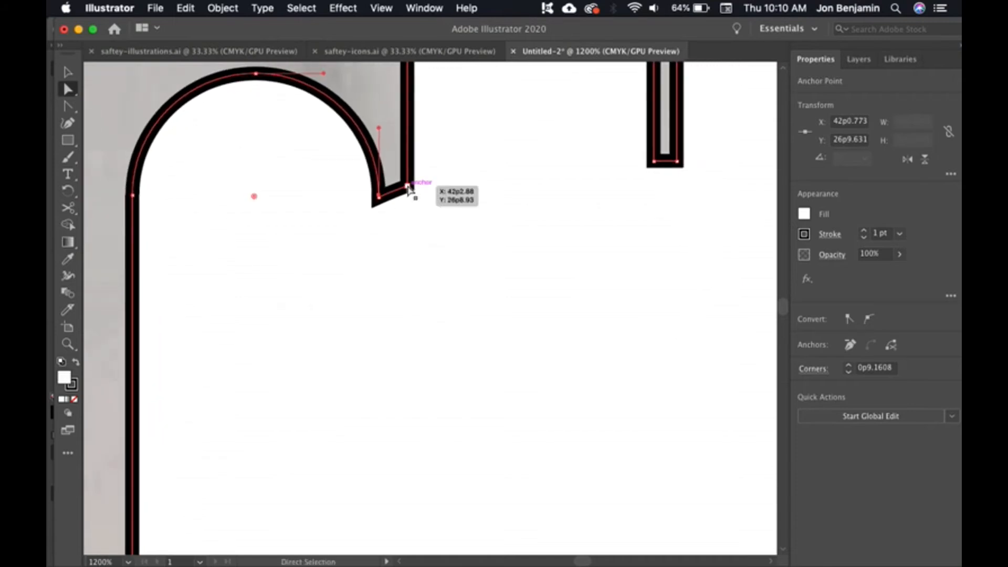
pyautogui.click(408, 186)
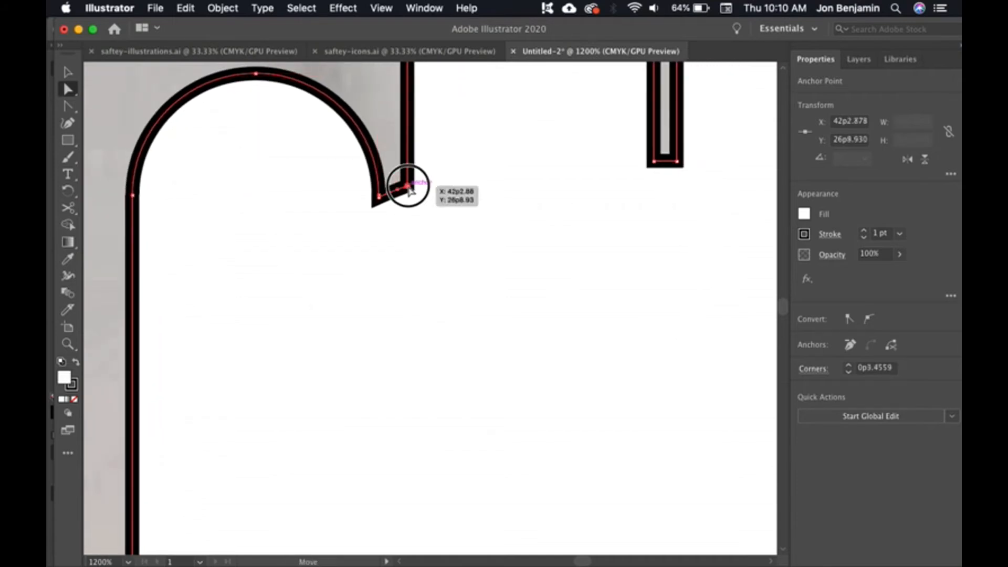
pyautogui.moveTo(409, 188); pyautogui.dragTo(502, 433)
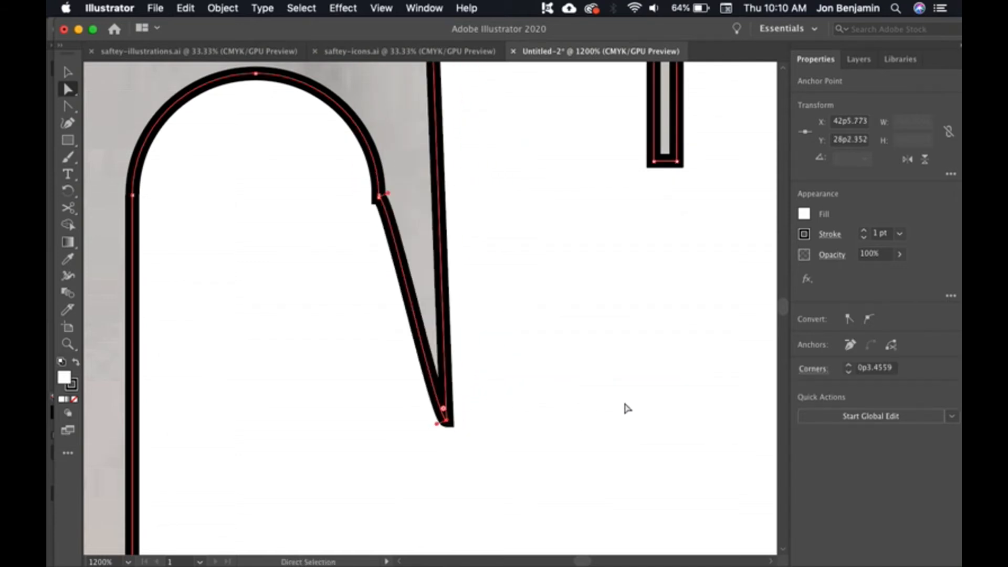
pyautogui.press('super+z')
pyautogui.click(416, 211)
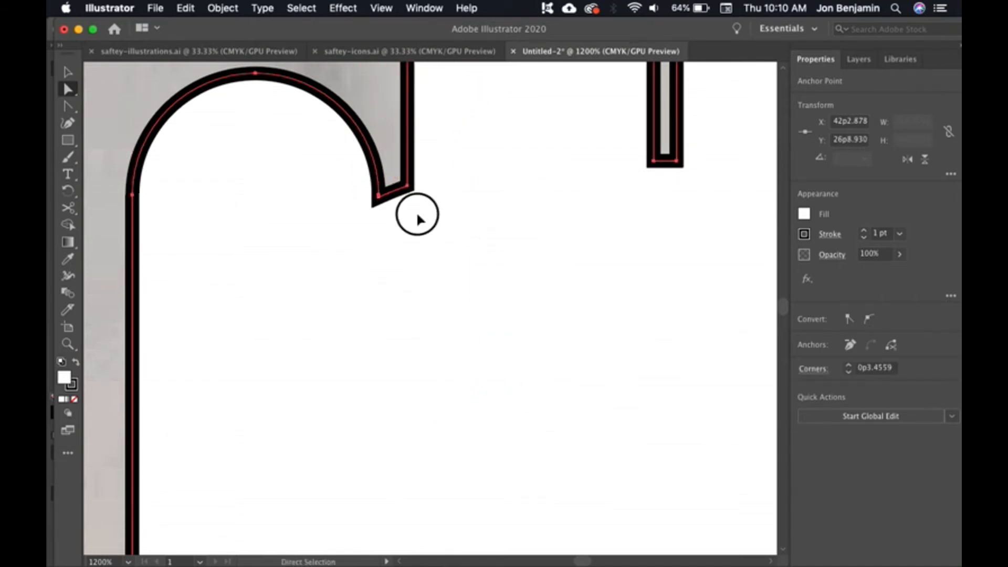
pyautogui.click(421, 187)
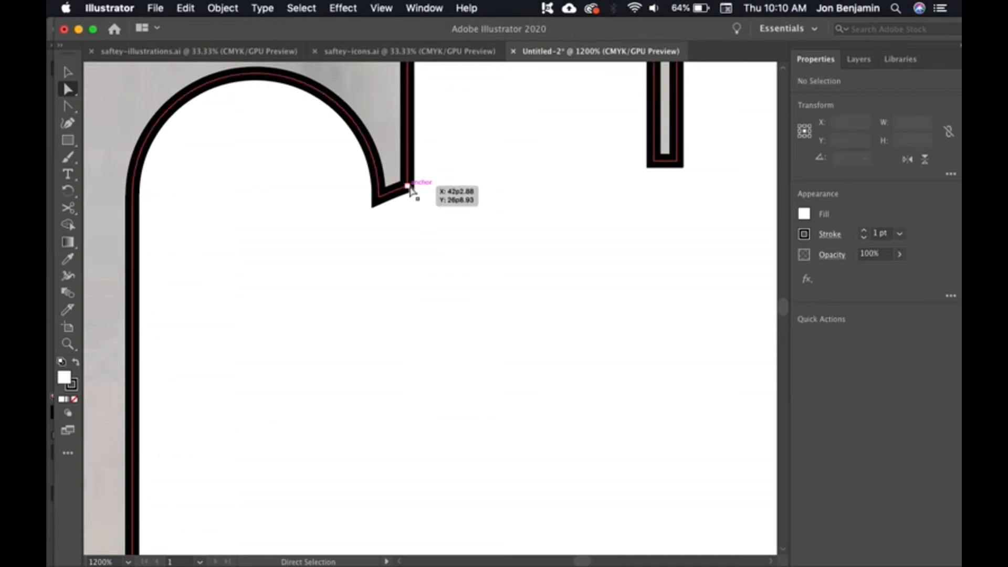
pyautogui.click(444, 194)
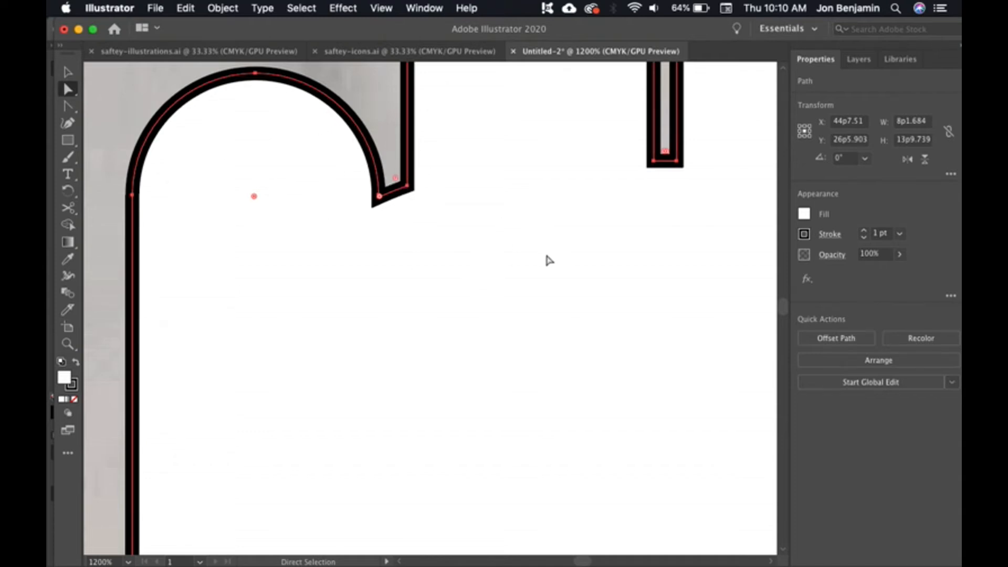
pyautogui.click(408, 187)
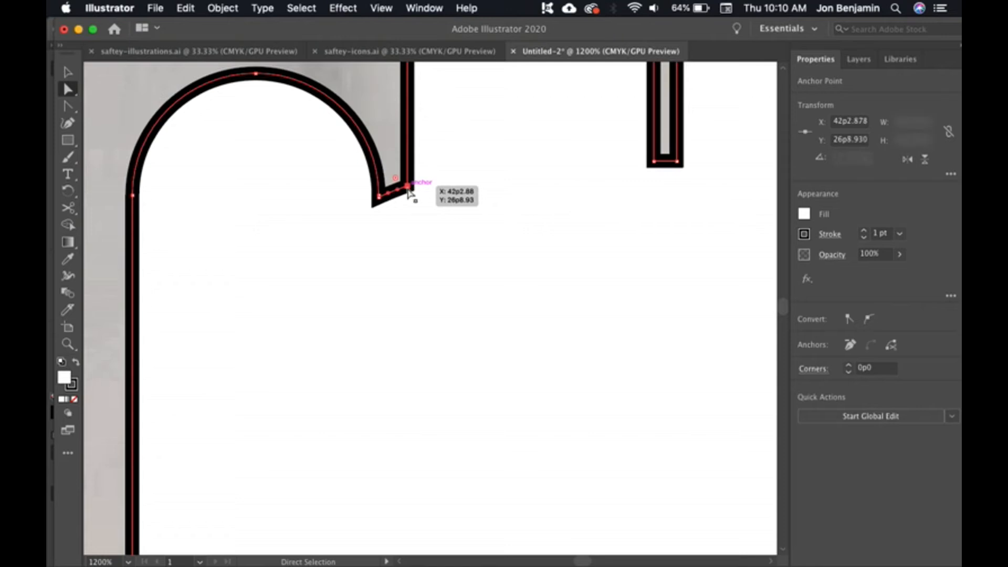
pyautogui.click(428, 235)
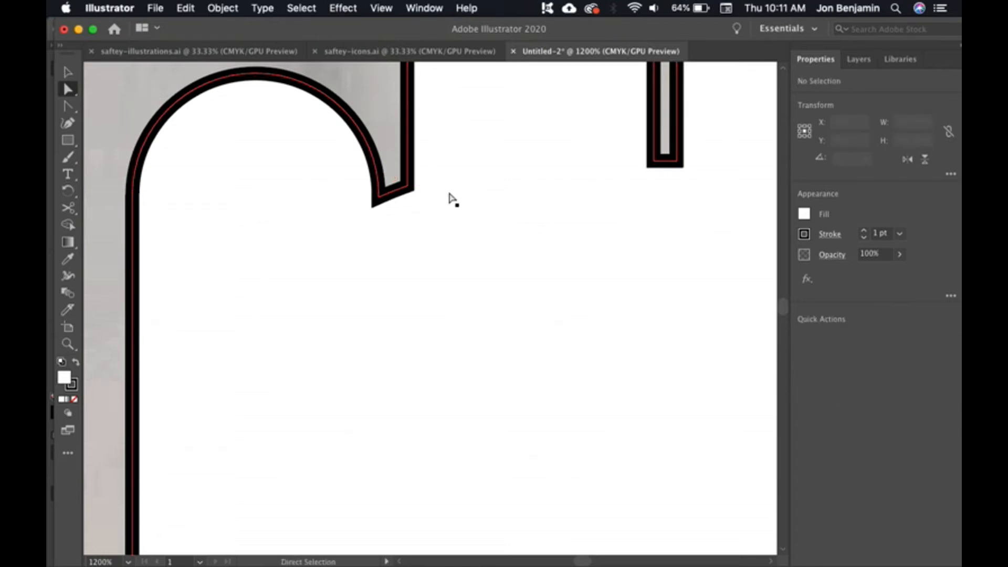
# Extend the gap between thumb and index finger by moving its bottom anchor points straight down to about Y 30p0.9
pyautogui.click(303, 9)
pyautogui.press('super+a')
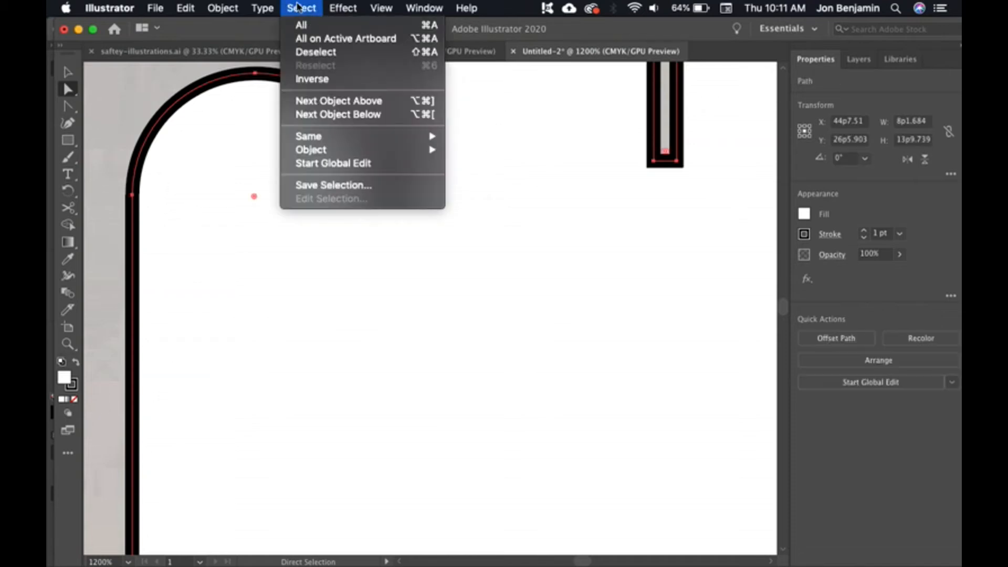
pyautogui.click(321, 52)
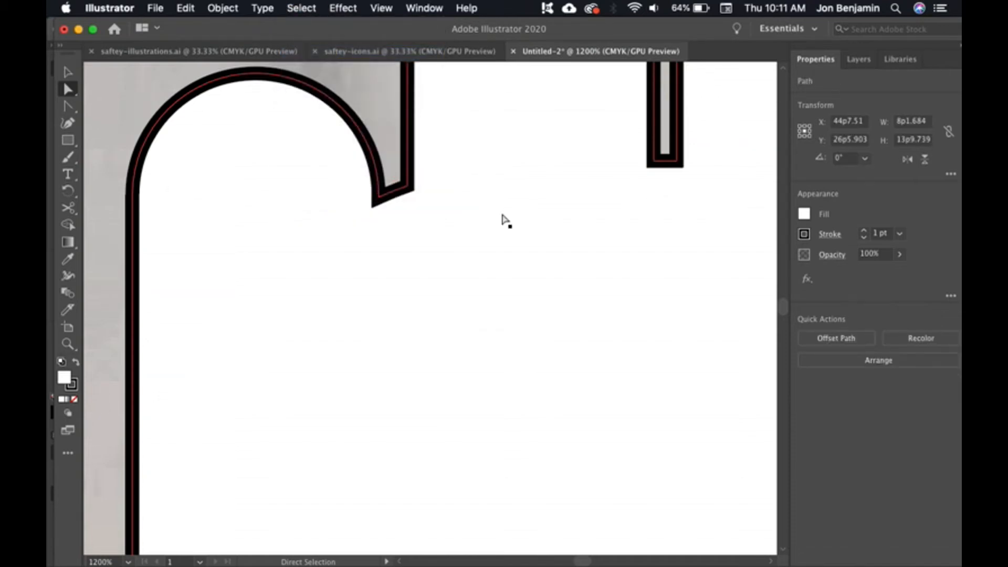
pyautogui.click(410, 188)
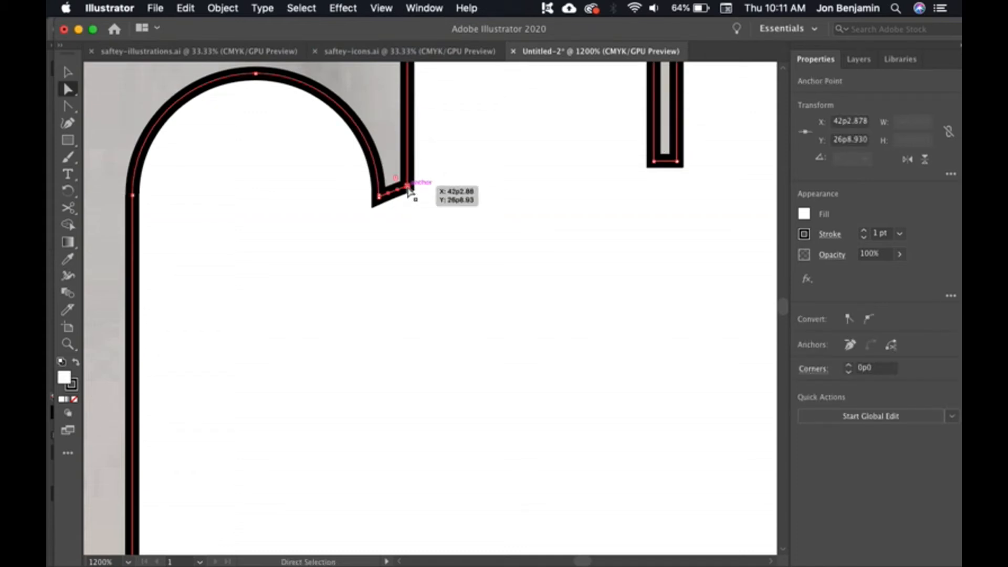
pyautogui.moveTo(409, 189); pyautogui.dragTo(434, 531)
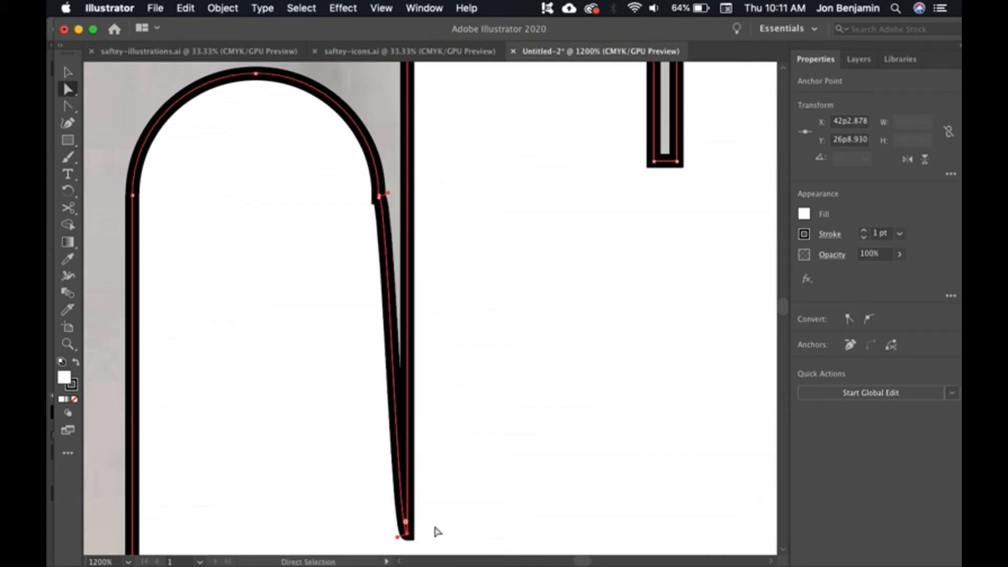
pyautogui.moveTo(488, 468); pyautogui.dragTo(477, 286)
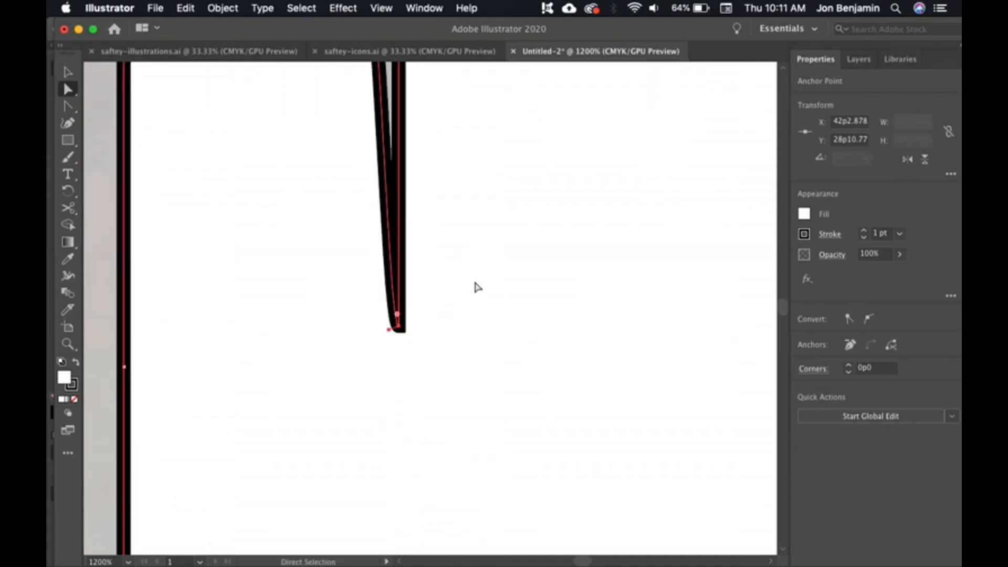
pyautogui.scroll(-3, 477, 286)
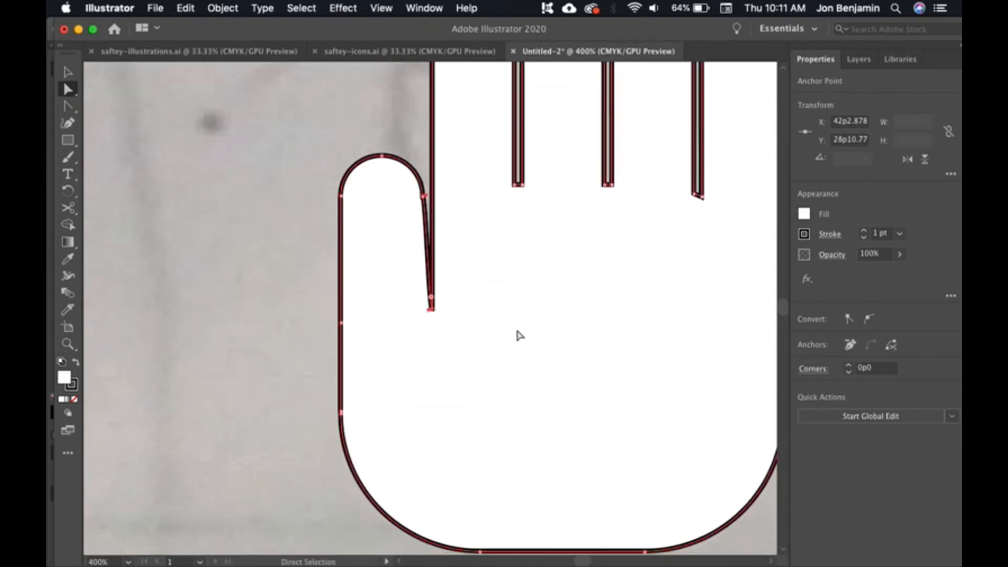
pyautogui.hscroll(5, 519, 335)
pyautogui.click(337, 307)
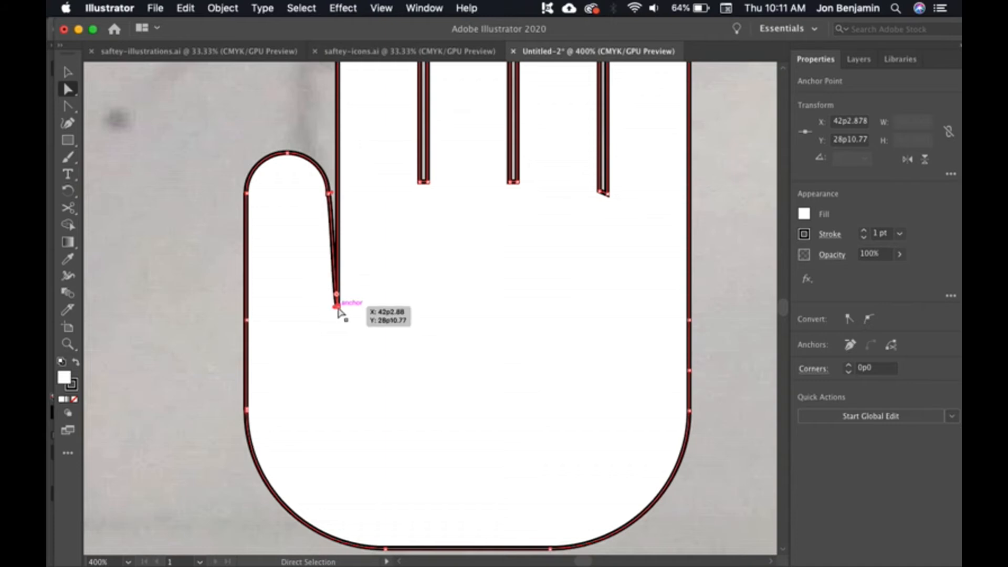
pyautogui.moveTo(338, 311); pyautogui.dragTo(340, 371)
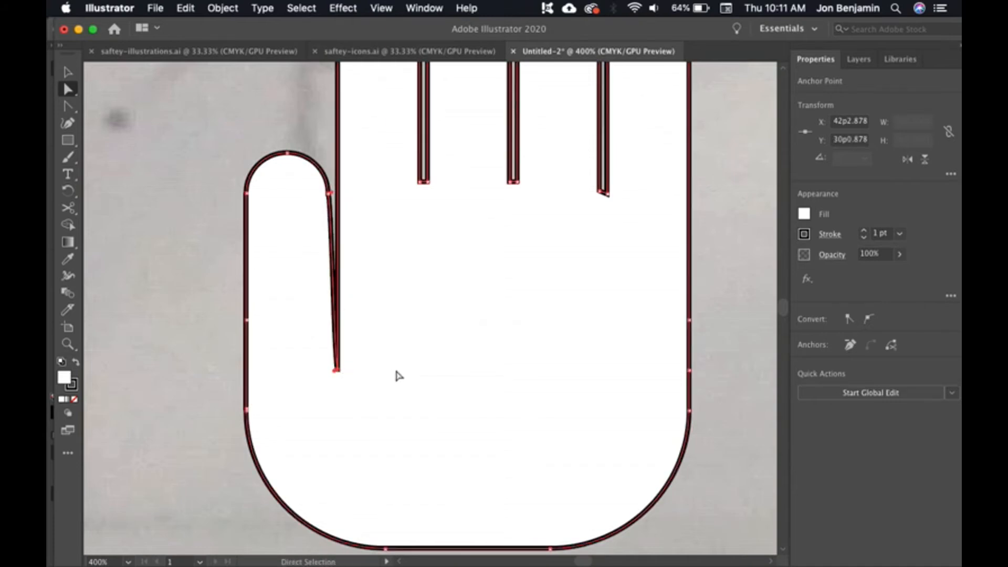
pyautogui.click(200, 323)
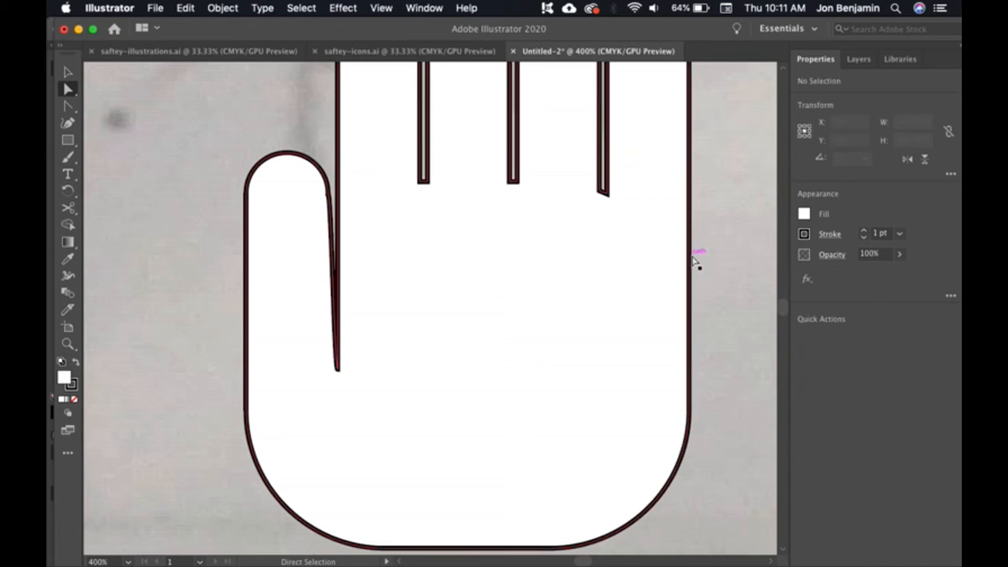
# Scale the whole hand shape down proportionally to about 6p10 wide by 11p7 high and reposition it lower on the sketch
pyautogui.press('super+minus')
pyautogui.press('super+minus')
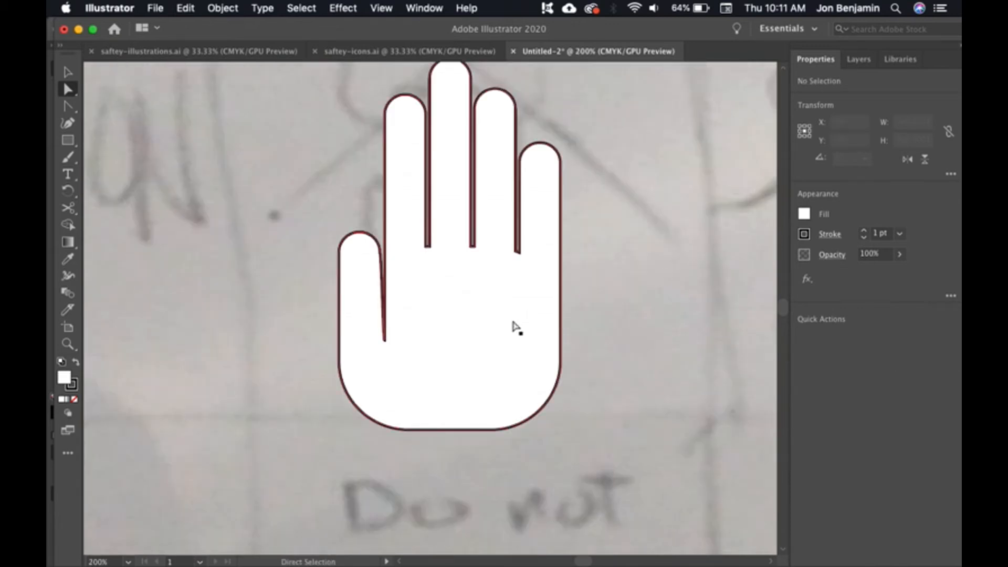
pyautogui.moveTo(663, 314); pyautogui.dragTo(644, 347)
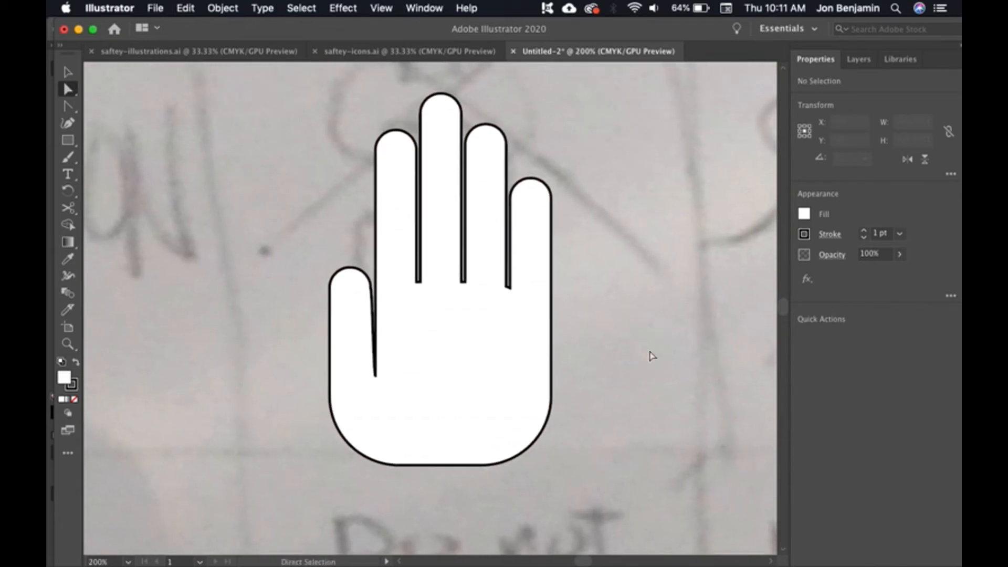
pyautogui.press('v')
pyautogui.moveTo(585, 184); pyautogui.dragTo(559, 310)
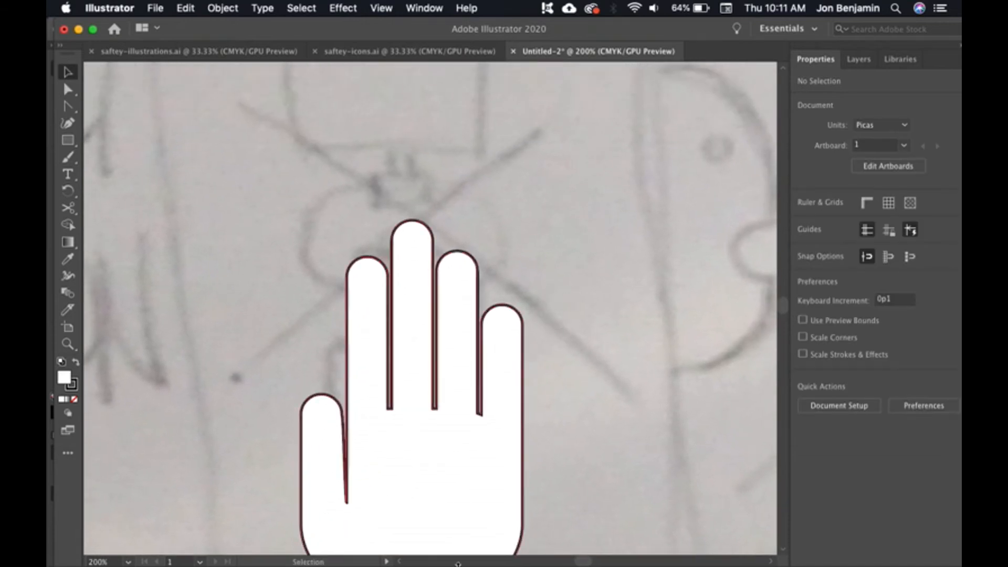
pyautogui.moveTo(469, 495); pyautogui.dragTo(199, 375)
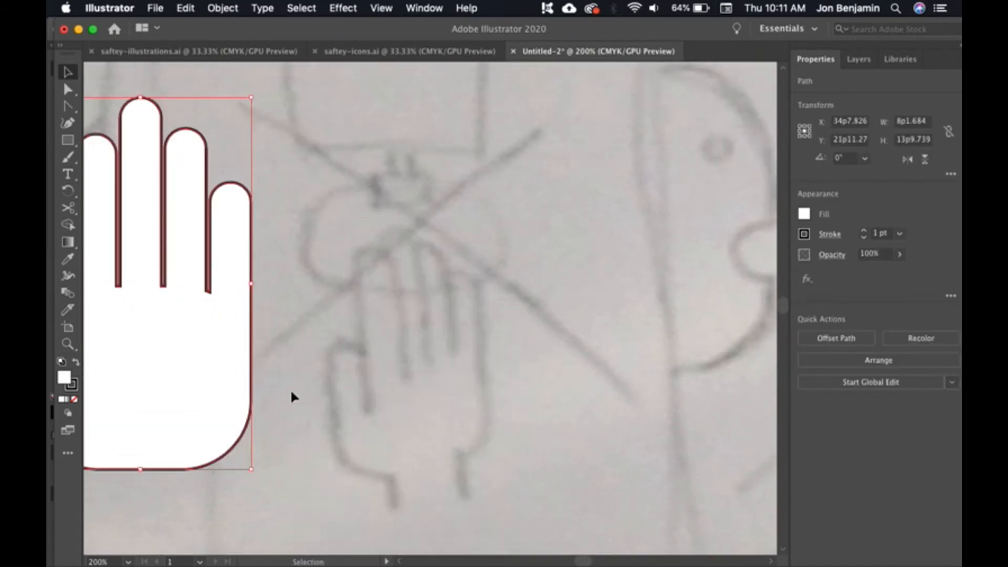
pyautogui.moveTo(243, 400); pyautogui.dragTo(483, 438)
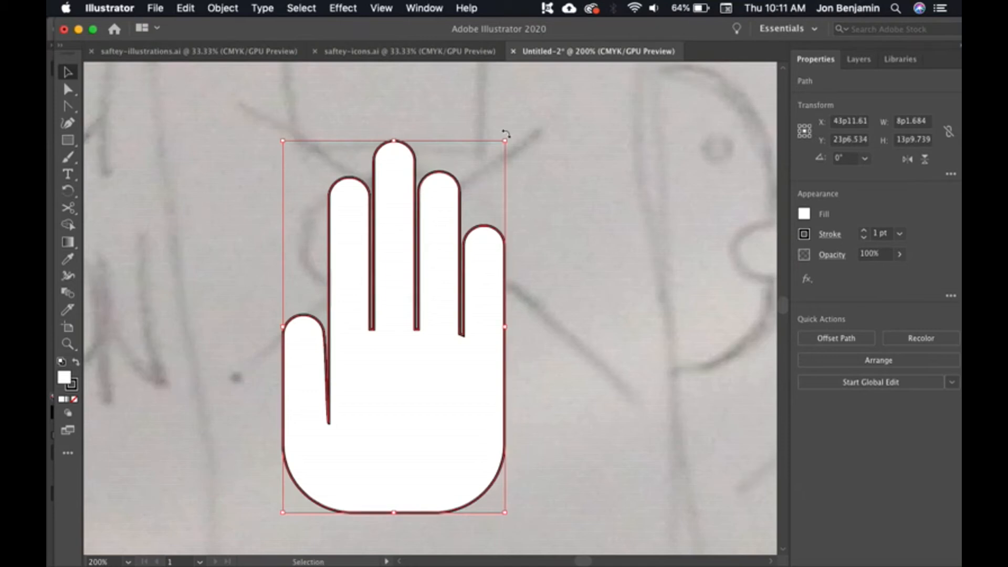
pyautogui.moveTo(504, 141); pyautogui.dragTo(469, 202)
pyautogui.moveTo(416, 382); pyautogui.dragTo(437, 418)
pyautogui.moveTo(498, 416)
pyautogui.mouseDown()
pyautogui.moveTo(508, 420)
pyautogui.moveTo(462, 488)
pyautogui.mouseUp()
# Draw a rectangle about 7p2 wide by 5p2.5 high over the sketched box above the hand
pyautogui.scroll(4, 541, 247)
pyautogui.press('m')
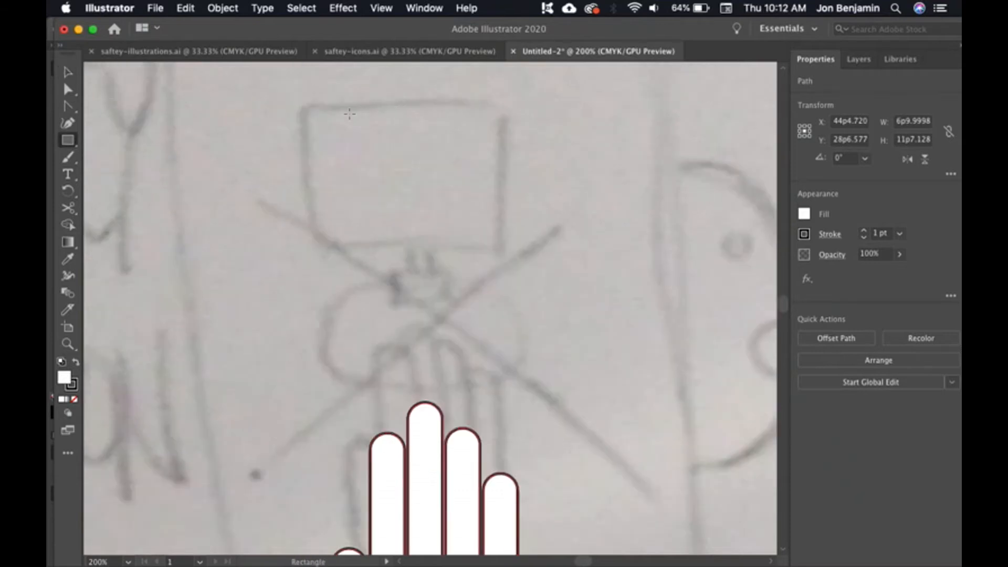
pyautogui.moveTo(307, 108); pyautogui.dragTo(500, 246)
pyautogui.press('v')
pyautogui.scroll(-3, 472, 336)
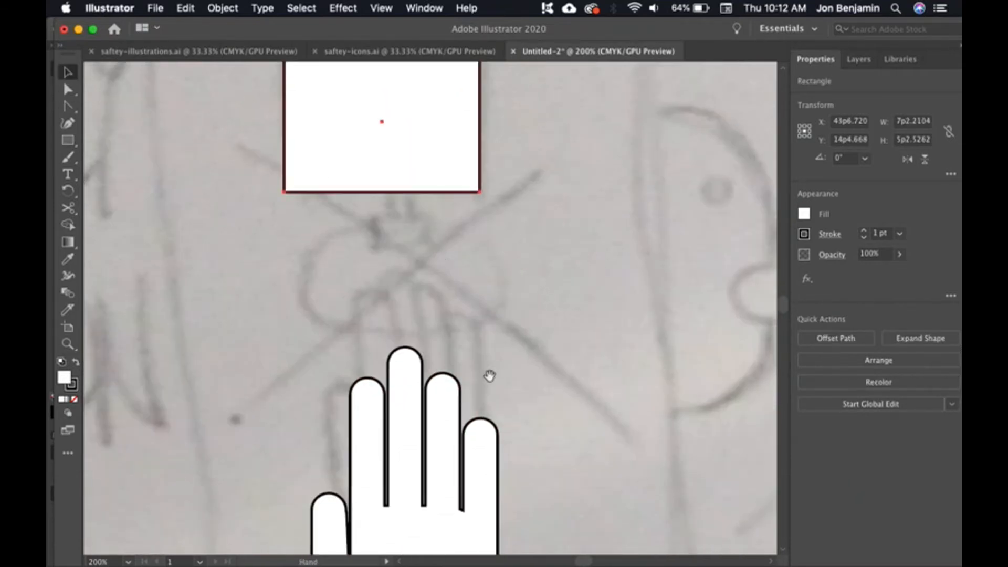
# Narrow the rectangle to the hand's width, about 6p10, and position it above the hand at about X 43p9.7, Y 14p5
pyautogui.moveTo(423, 481); pyautogui.dragTo(405, 366)
pyautogui.moveTo(479, 363); pyautogui.dragTo(470, 371)
pyautogui.moveTo(389, 361); pyautogui.dragTo(402, 160)
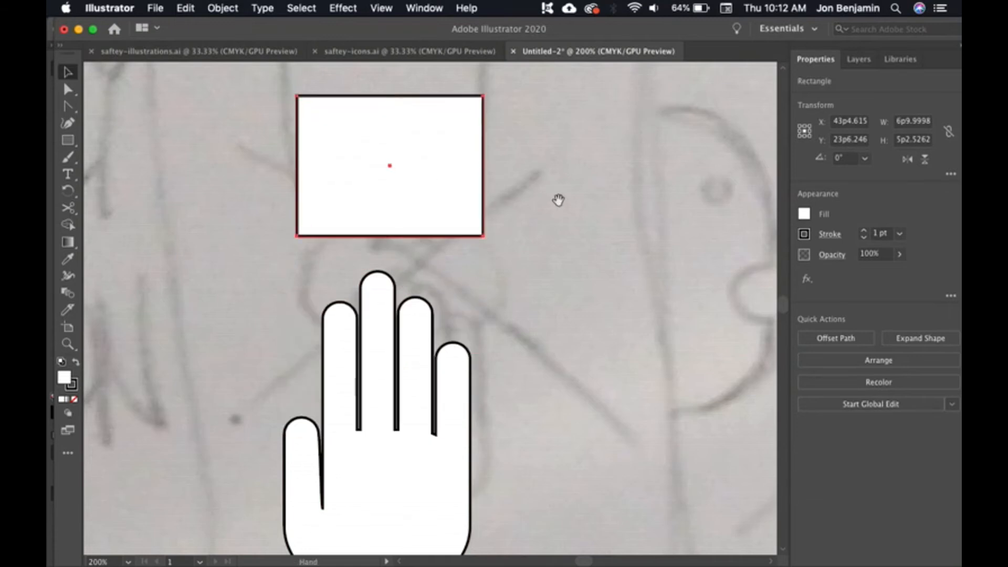
pyautogui.scroll(4, 517, 328)
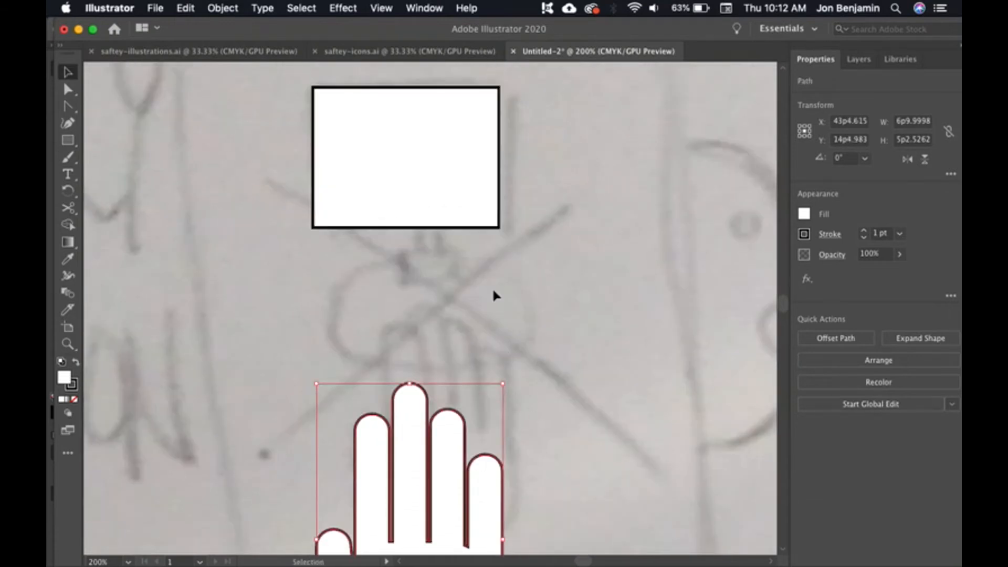
pyautogui.moveTo(470, 198); pyautogui.dragTo(483, 198)
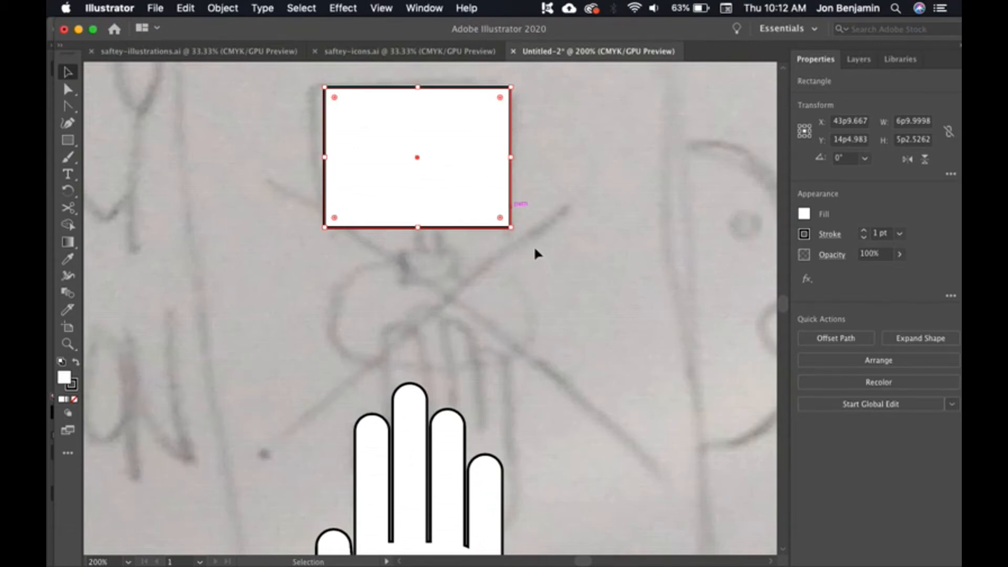
# Duplicate the rectangle straight down into the space above the fingers and reduce the copy's height to about 3p8.8
pyautogui.scroll(-3, 535, 252)
pyautogui.scroll(1, 551, 195)
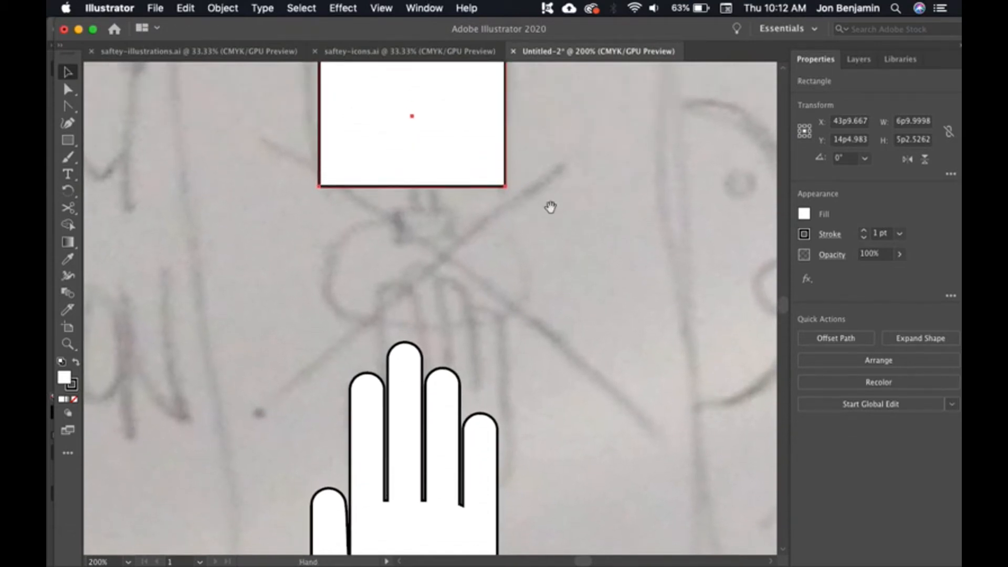
pyautogui.moveTo(453, 126); pyautogui.dragTo(461, 286)
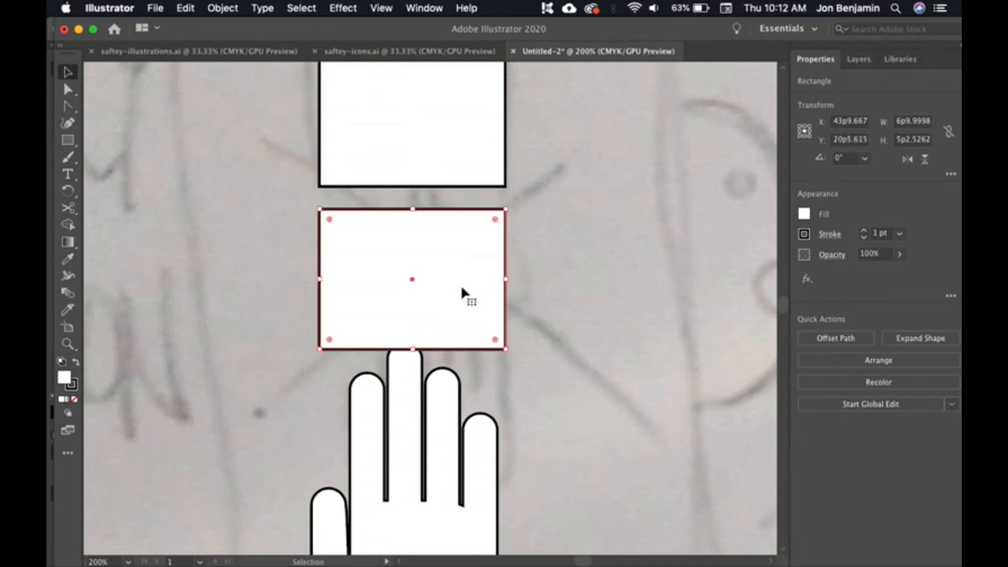
pyautogui.moveTo(414, 349); pyautogui.dragTo(420, 308)
pyautogui.moveTo(413, 209); pyautogui.dragTo(413, 206)
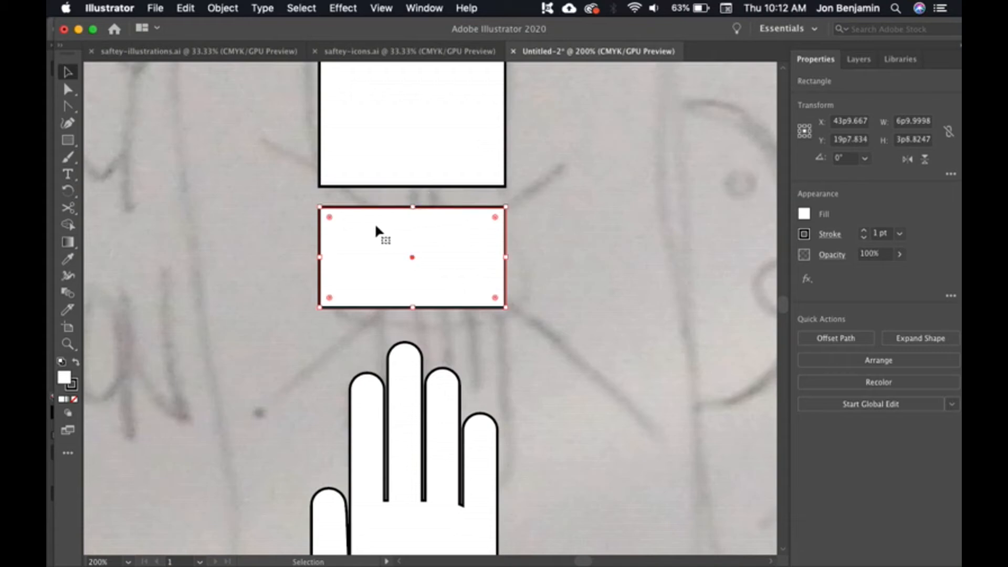
# Round all corners of the lower rectangle fully to make a pill shape
pyautogui.moveTo(329, 214); pyautogui.dragTo(401, 268)
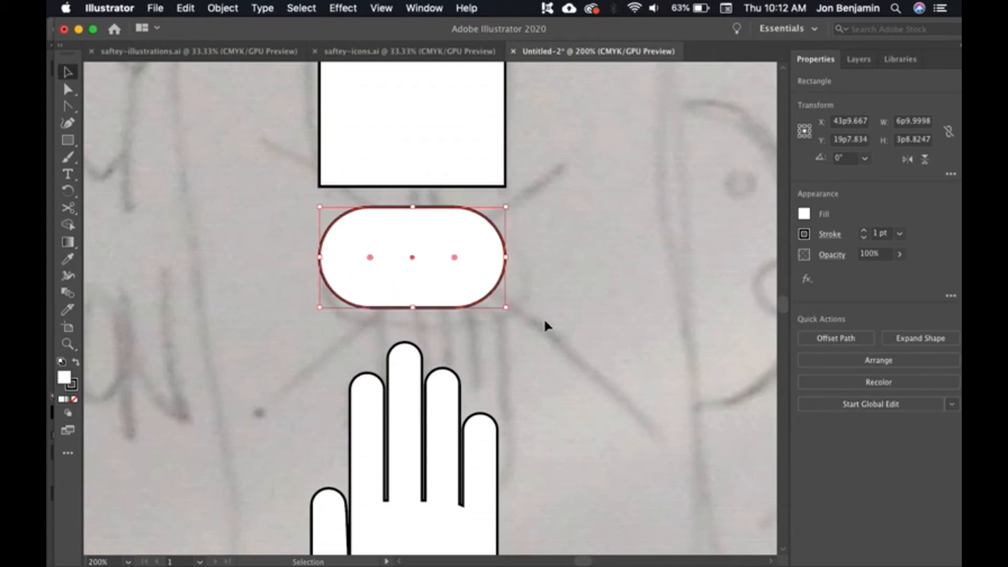
pyautogui.click(543, 317)
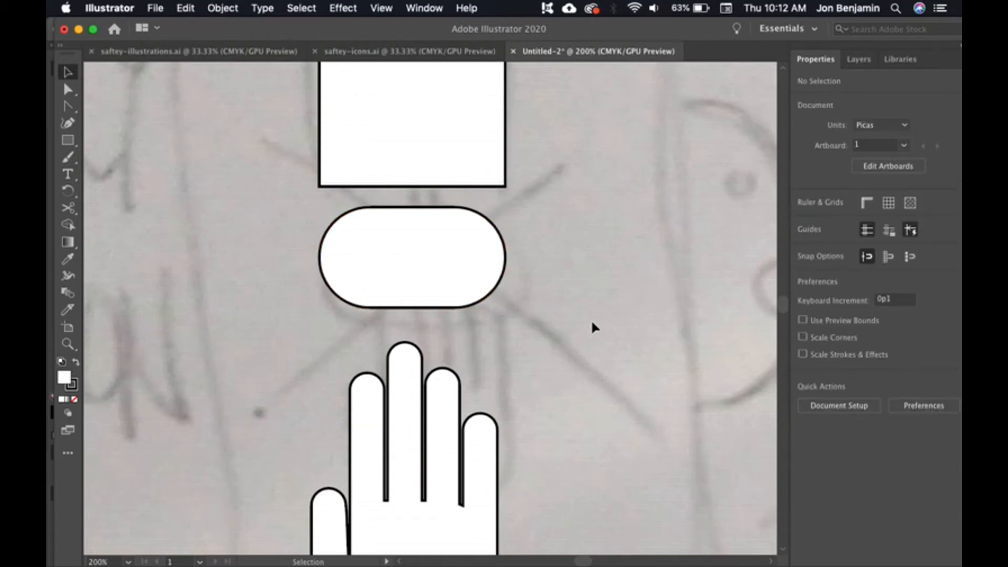
pyautogui.scroll(5, 573, 246)
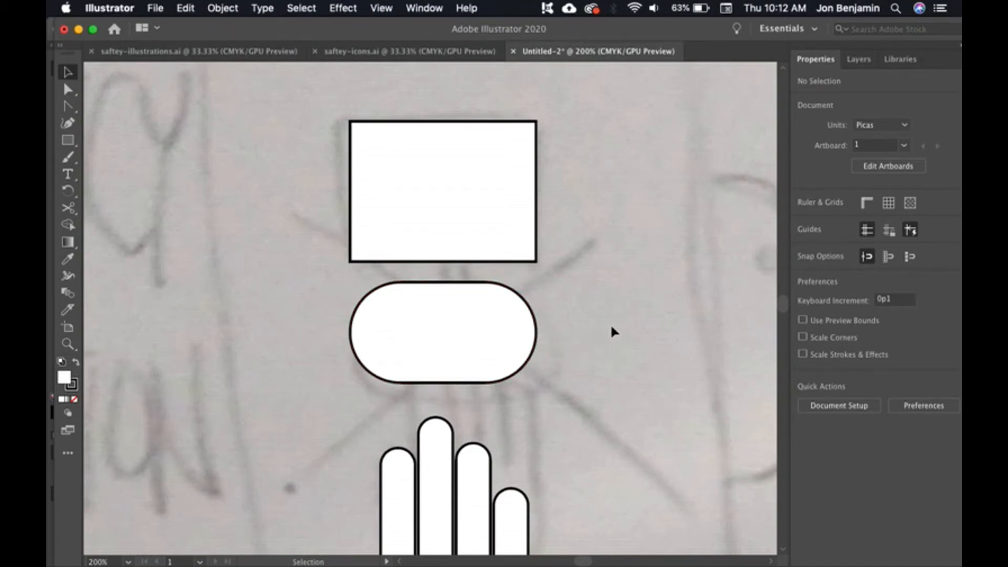
# Set the pill shape's fill to None
pyautogui.click(489, 335)
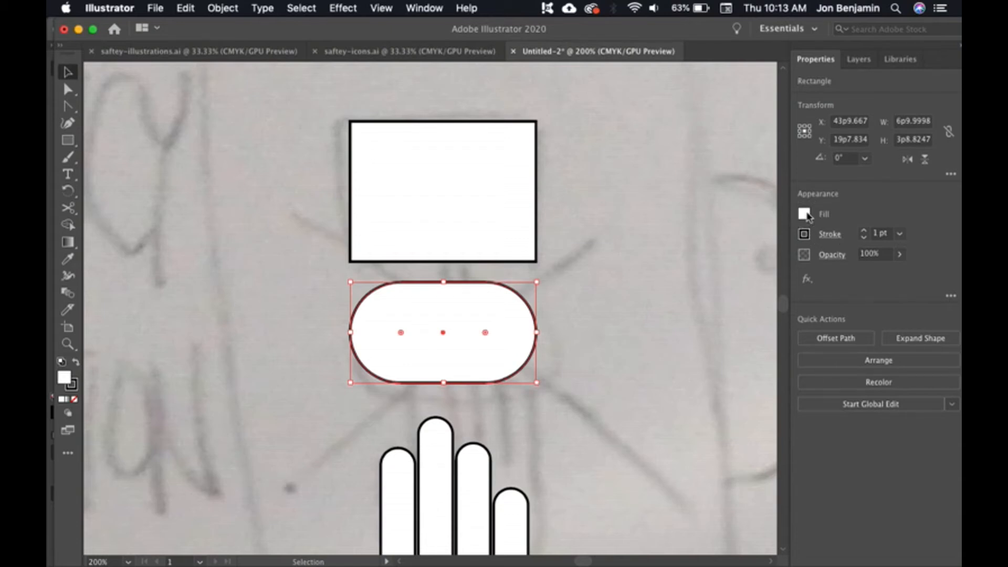
pyautogui.click(804, 214)
pyautogui.click(804, 214)
pyautogui.click(804, 214)
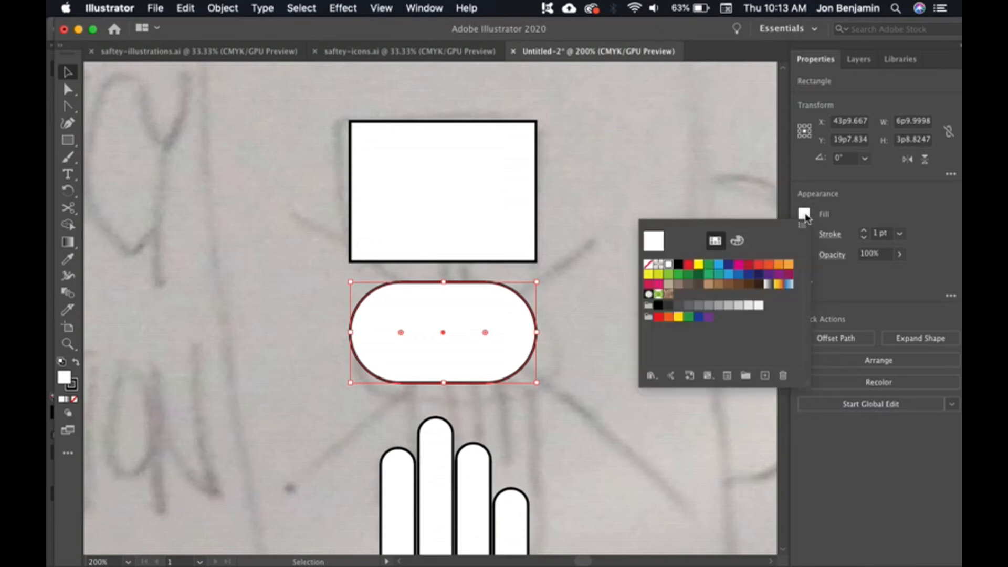
pyautogui.click(649, 268)
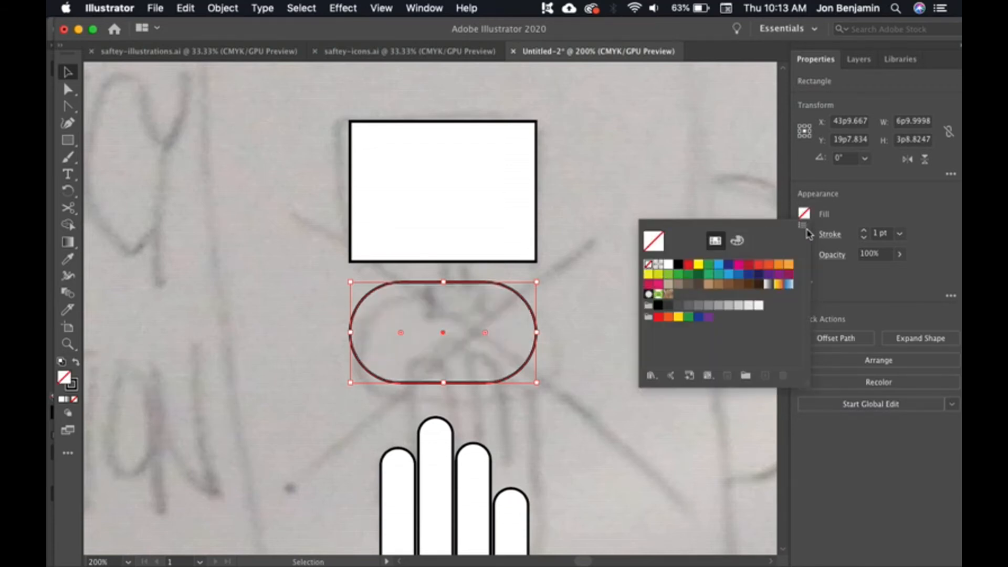
# Increase the pill shape's stroke weight to 7 pt
pyautogui.click(863, 231)
pyautogui.click(864, 230)
pyautogui.click(863, 230)
pyautogui.click(864, 231)
pyautogui.click(864, 231)
pyautogui.click(864, 231)
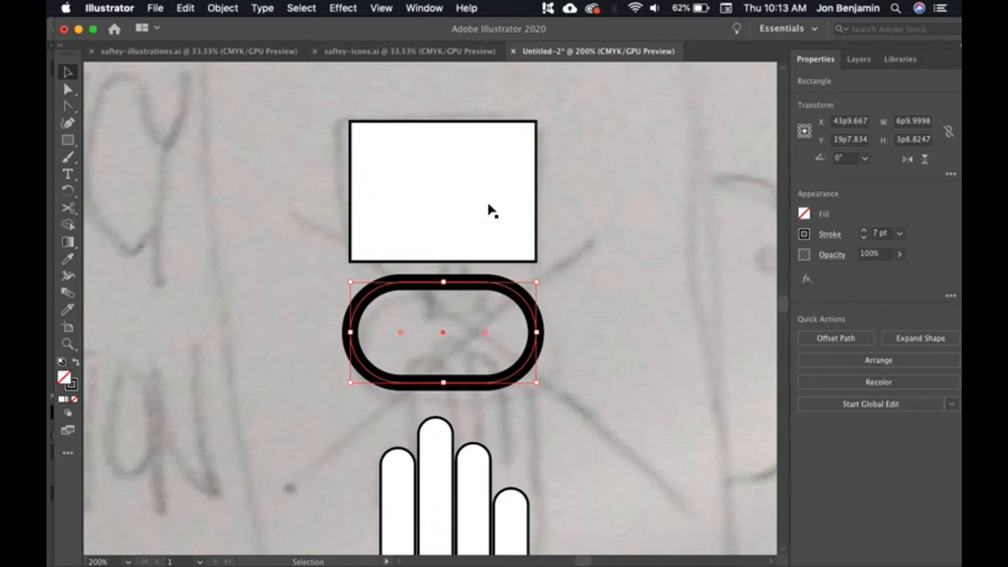
# Align the pill shape's stroke to the inside of its path and deselect it
pyautogui.click(829, 236)
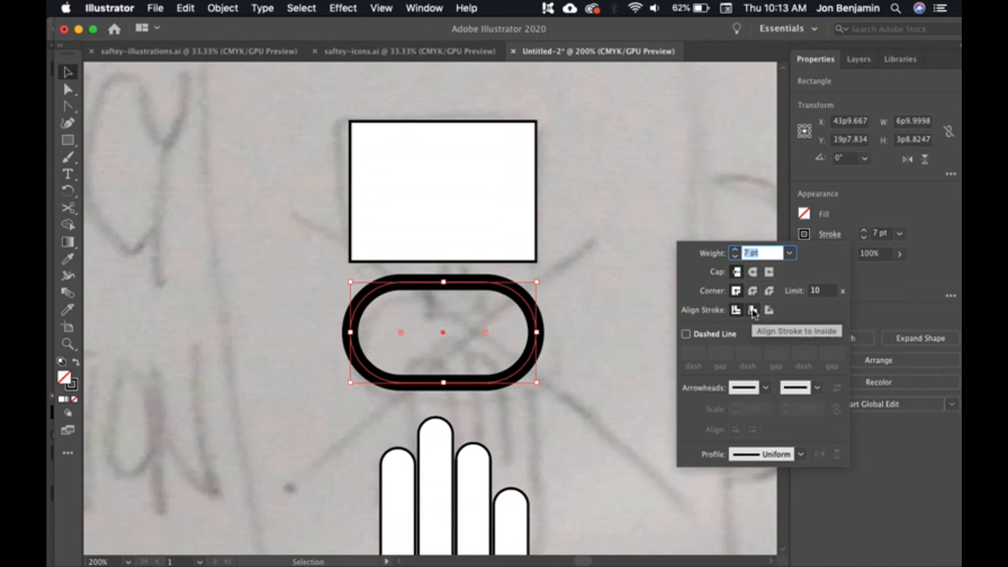
pyautogui.click(753, 311)
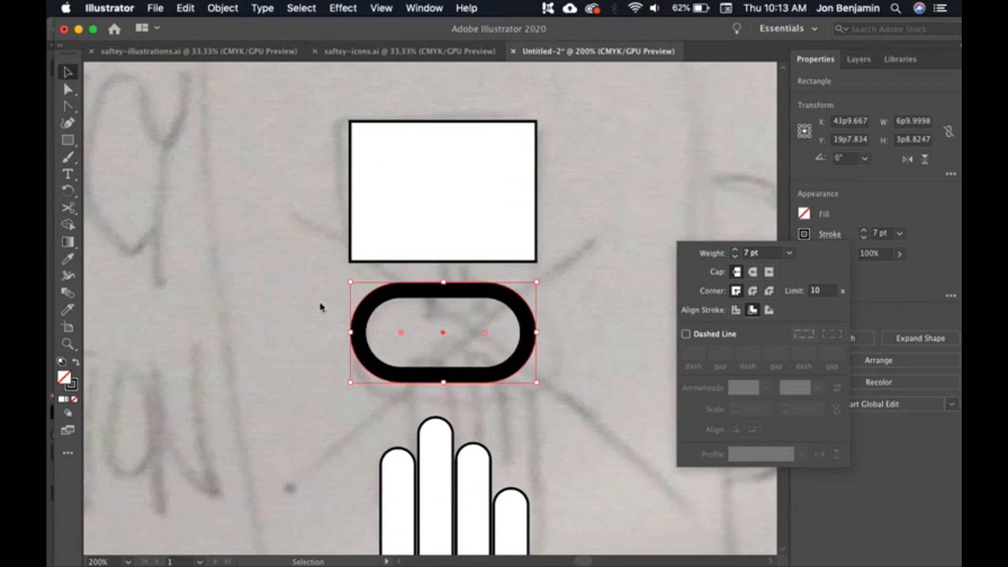
pyautogui.click(886, 290)
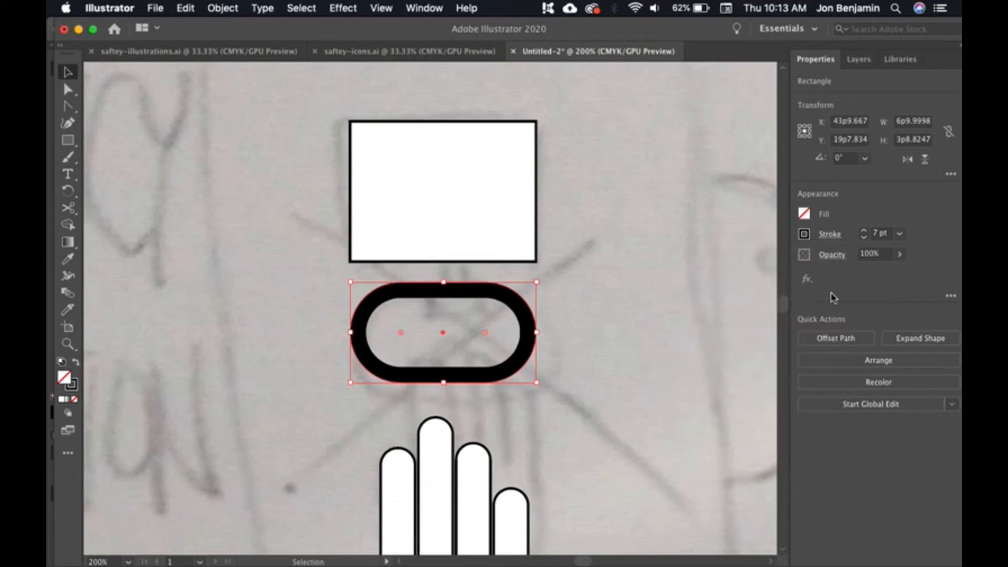
pyautogui.click(602, 328)
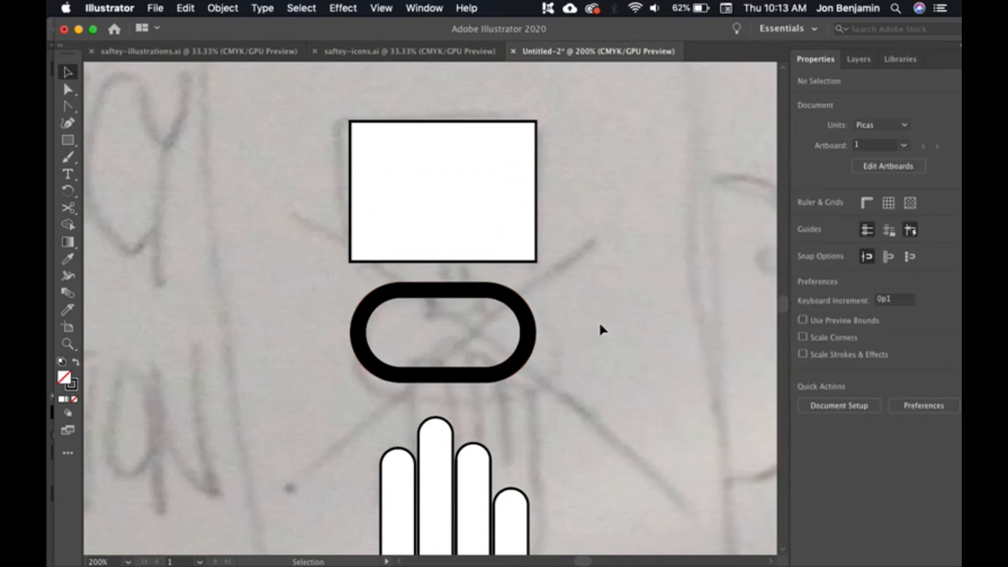
# Convert the pill shape's 7 pt stroke into a filled compound path with Outline Stroke
pyautogui.click(415, 292)
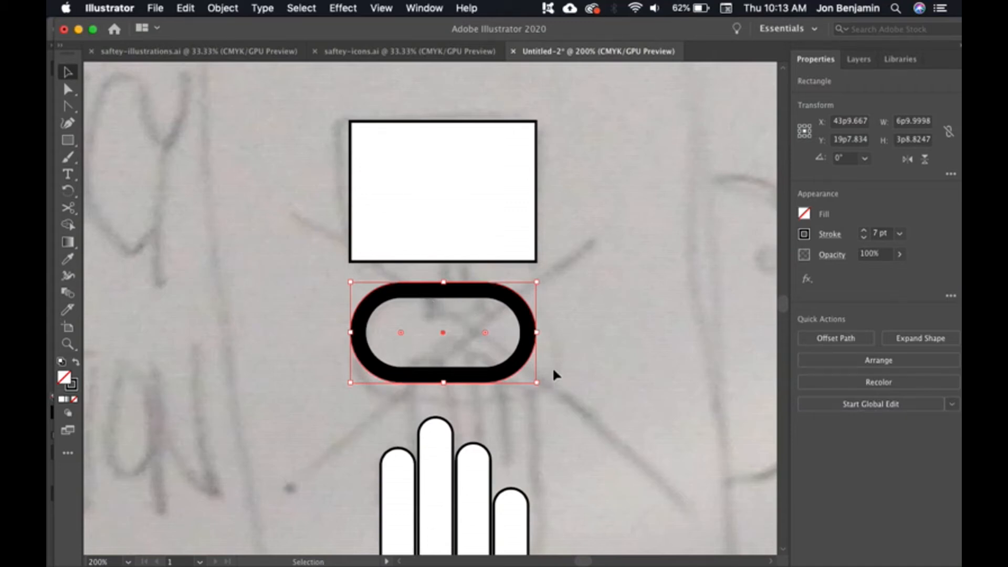
pyautogui.click(623, 293)
pyautogui.click(491, 299)
pyautogui.click(227, 11)
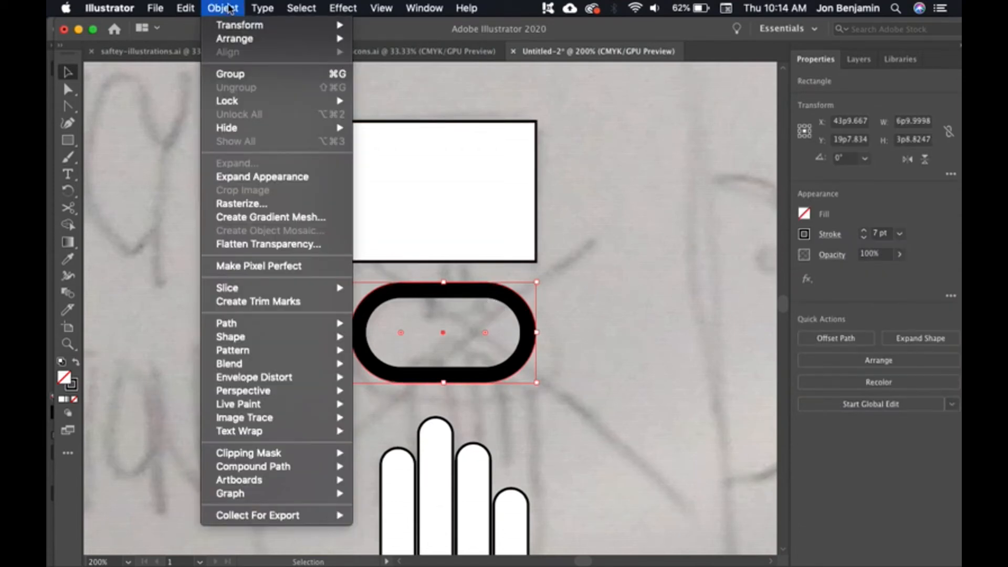
pyautogui.moveTo(268, 326)
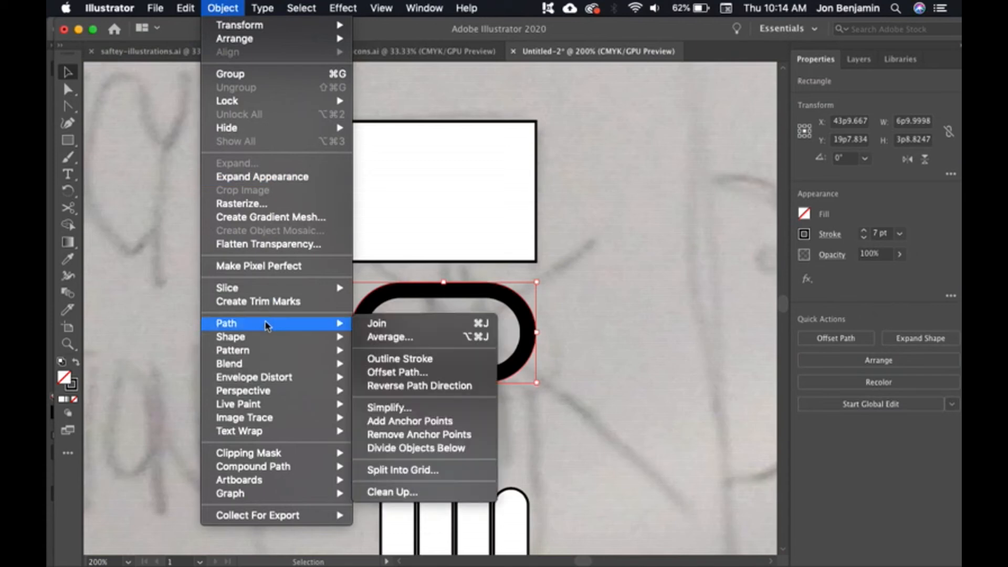
pyautogui.click(399, 358)
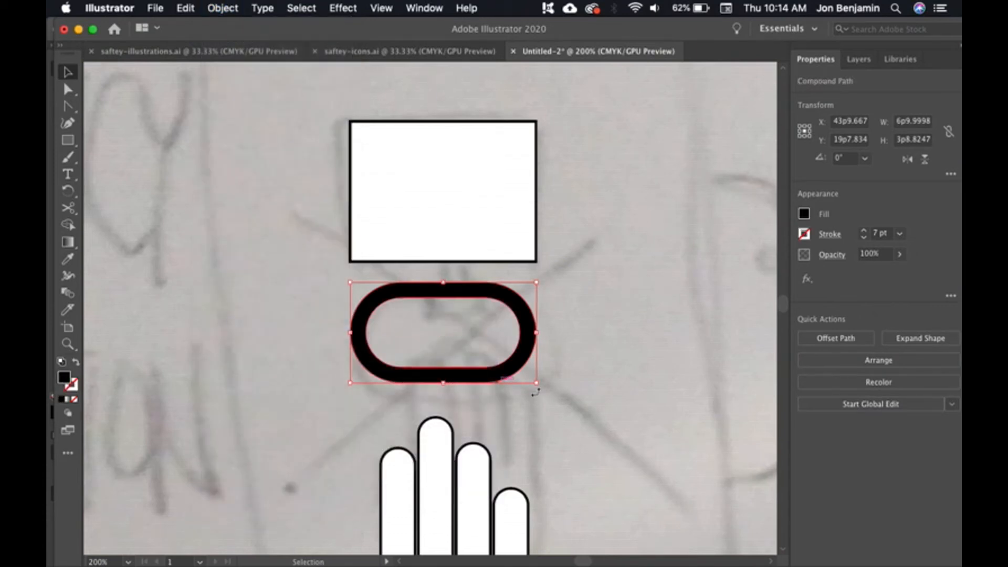
pyautogui.click(559, 393)
# Try moving the pill ring's inner and outer contour points with Direct Selection, undoing each move and deselecting the ring
pyautogui.press('a')
pyautogui.click(514, 355)
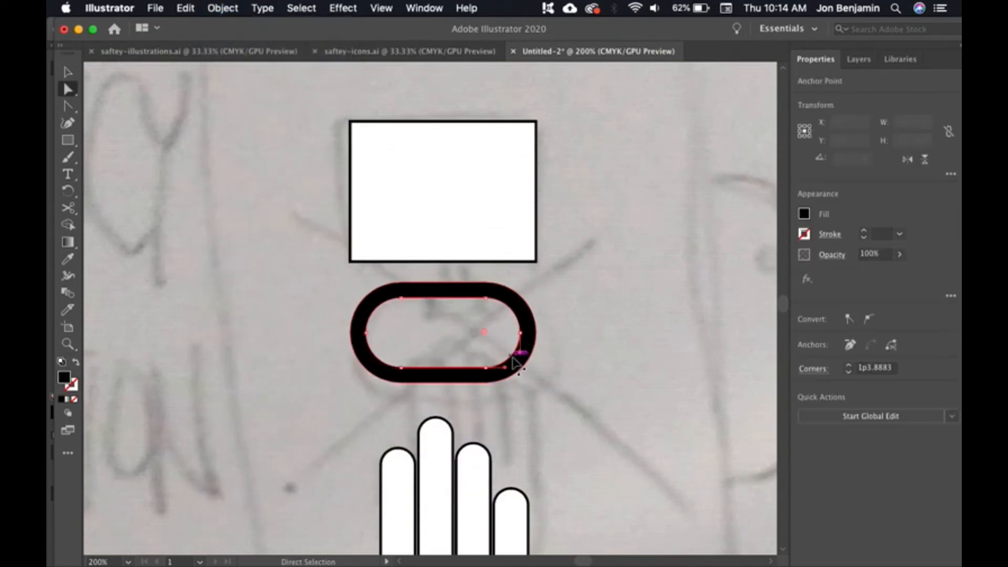
pyautogui.moveTo(520, 333); pyautogui.dragTo(451, 335)
pyautogui.press('super+z')
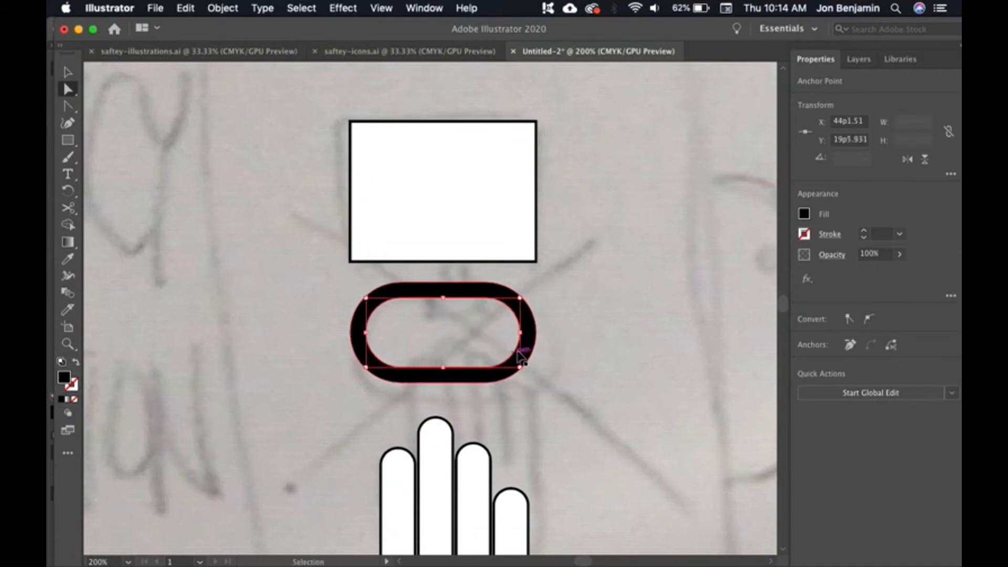
pyautogui.moveTo(535, 333); pyautogui.dragTo(561, 332)
pyautogui.press('super+z')
pyautogui.click(606, 374)
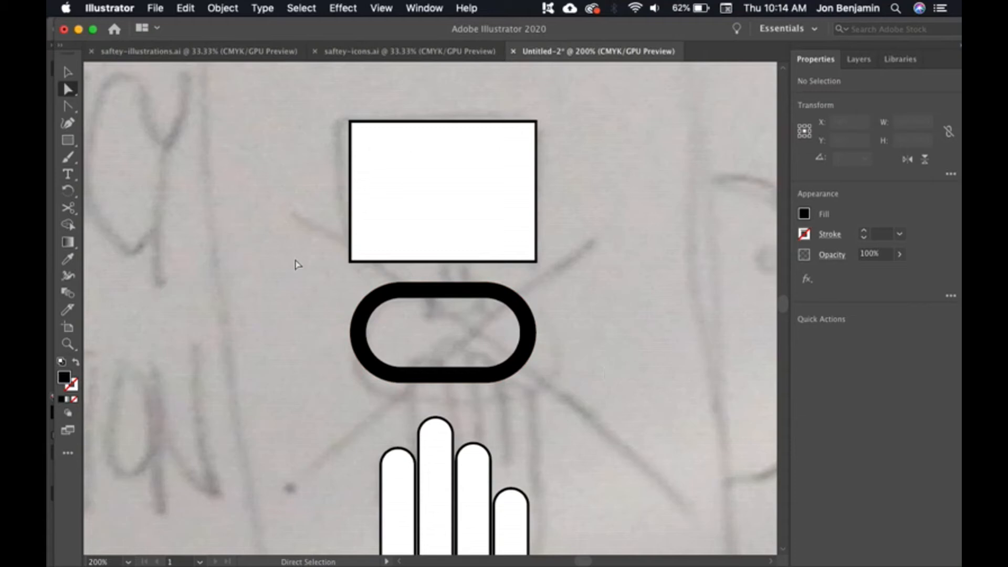
# Set the upper rectangle's stroke to None and its fill to black, leaving it deselected
pyautogui.press('v')
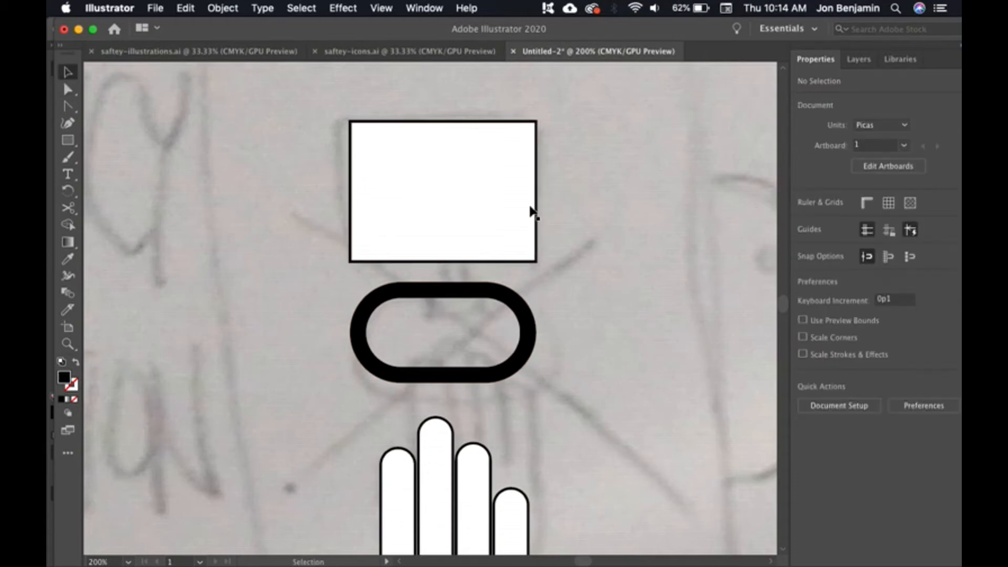
pyautogui.click(531, 211)
pyautogui.click(513, 295)
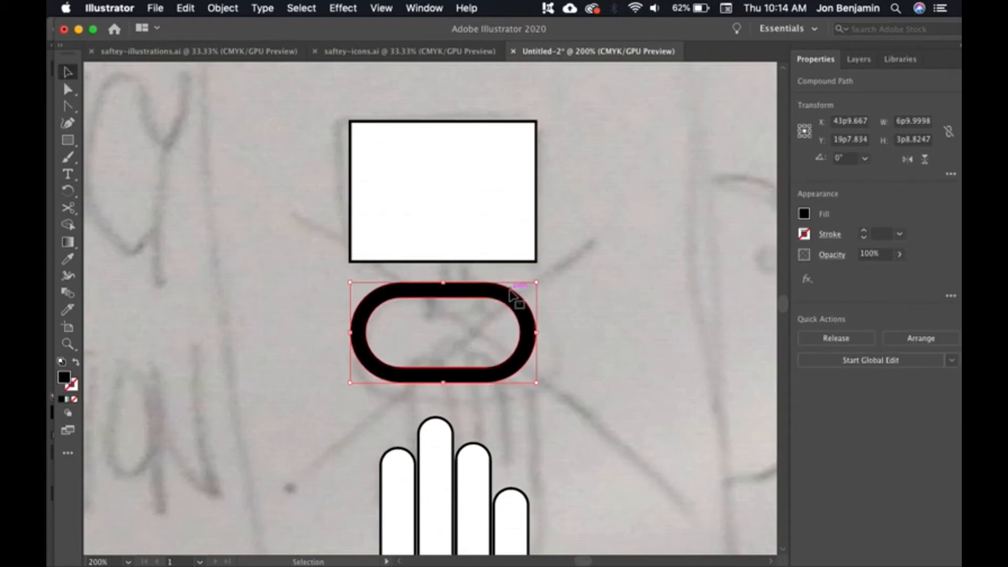
pyautogui.click(495, 220)
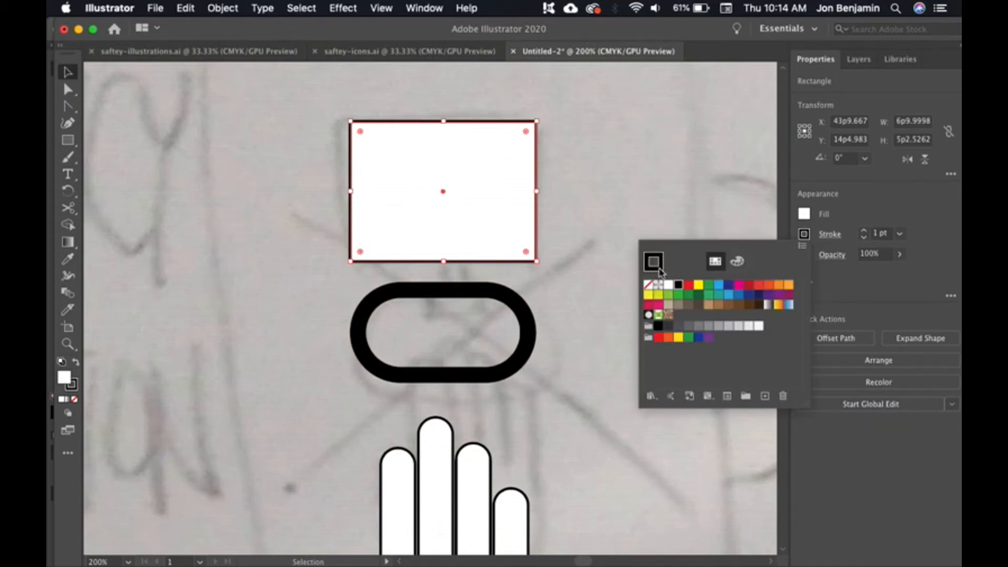
pyautogui.click(648, 285)
pyautogui.click(804, 214)
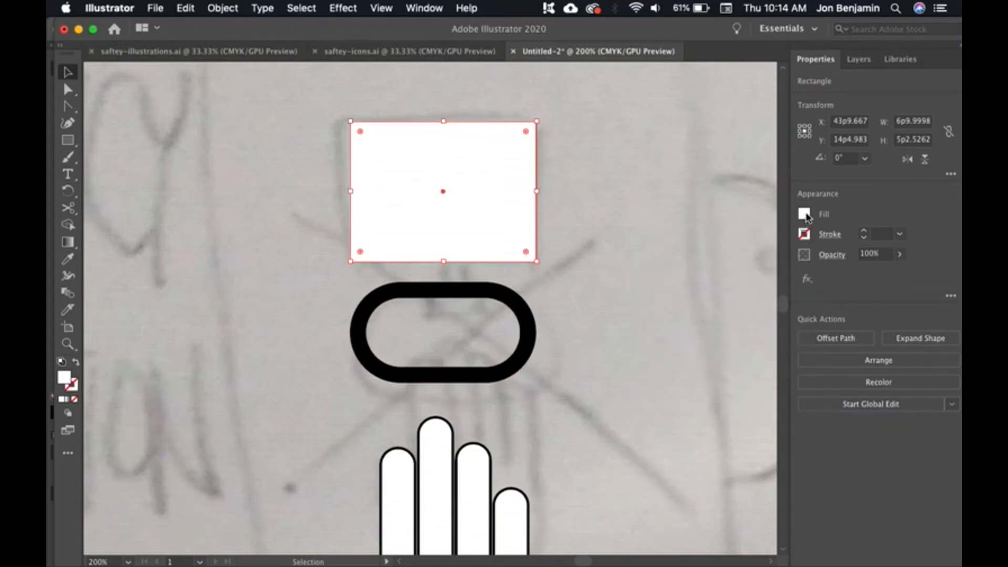
pyautogui.click(803, 214)
pyautogui.click(678, 264)
pyautogui.click(559, 317)
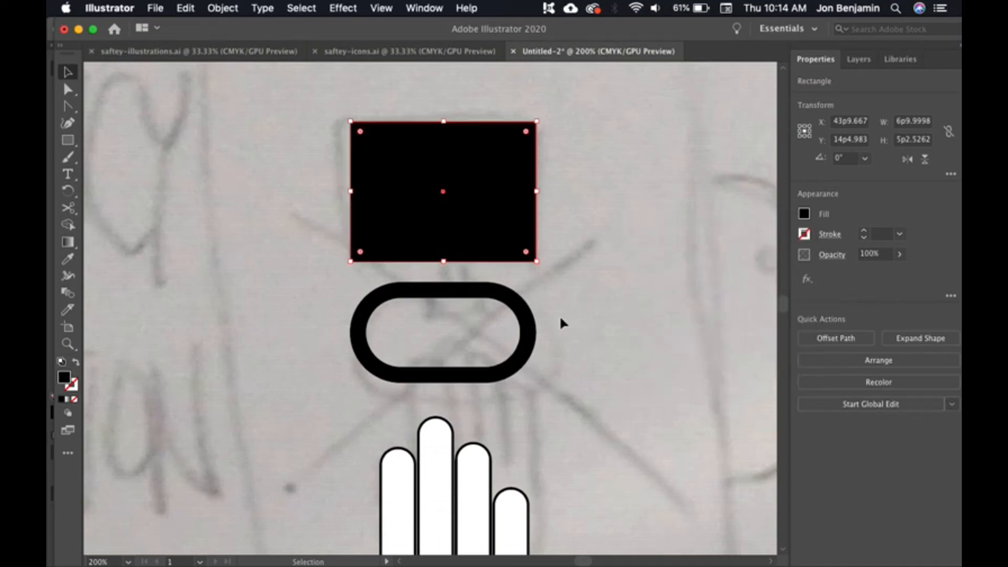
pyautogui.click(560, 319)
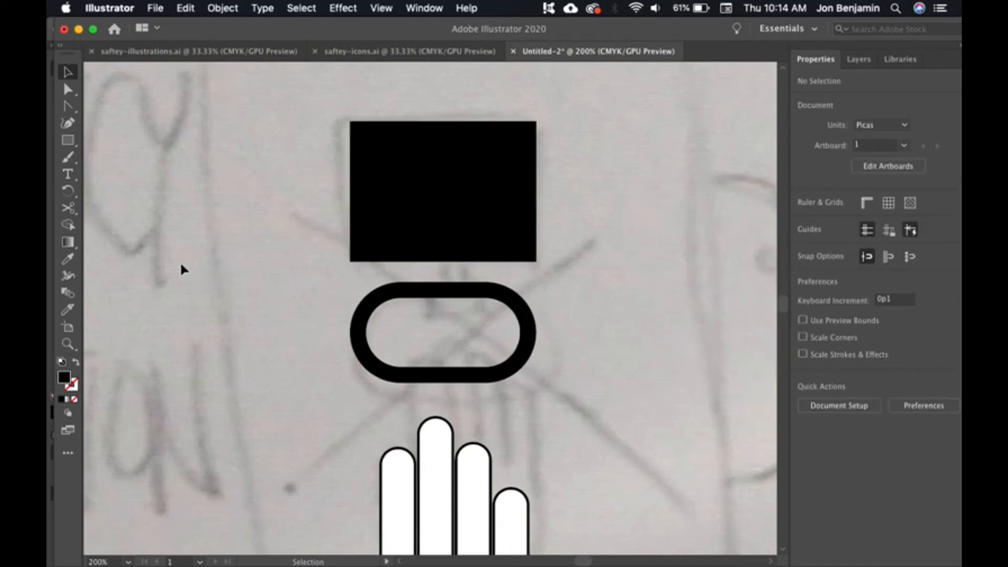
# Draw a narrow black rectangle bridging the gap between the upper rectangle and the pill ring
pyautogui.click(67, 140)
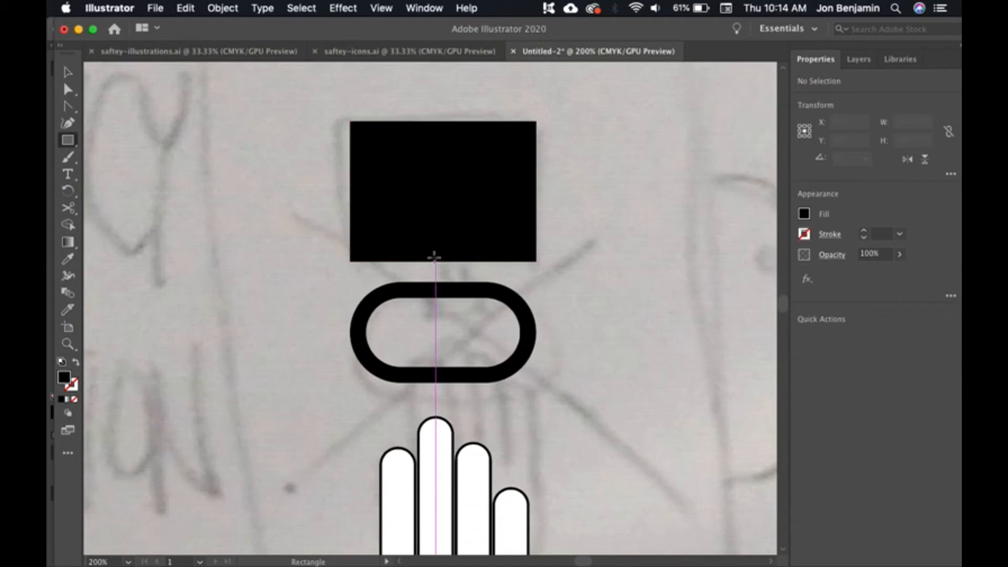
pyautogui.moveTo(435, 254); pyautogui.dragTo(458, 293)
pyautogui.press('v')
pyautogui.click(663, 272)
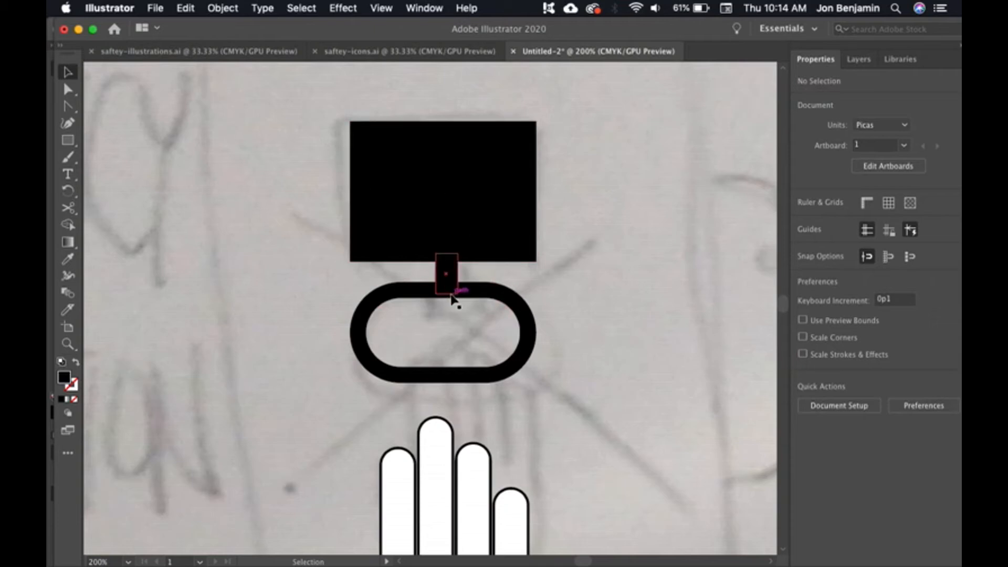
# Align the upper rectangle, the small connector and the pill ring on their horizontal centers
pyautogui.moveTo(316, 189); pyautogui.dragTo(558, 381)
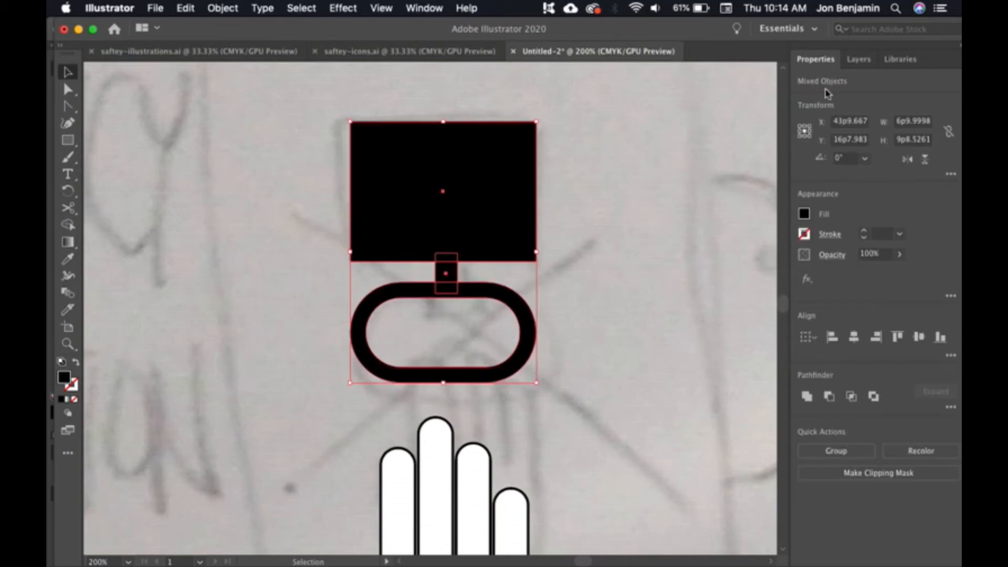
pyautogui.click(853, 338)
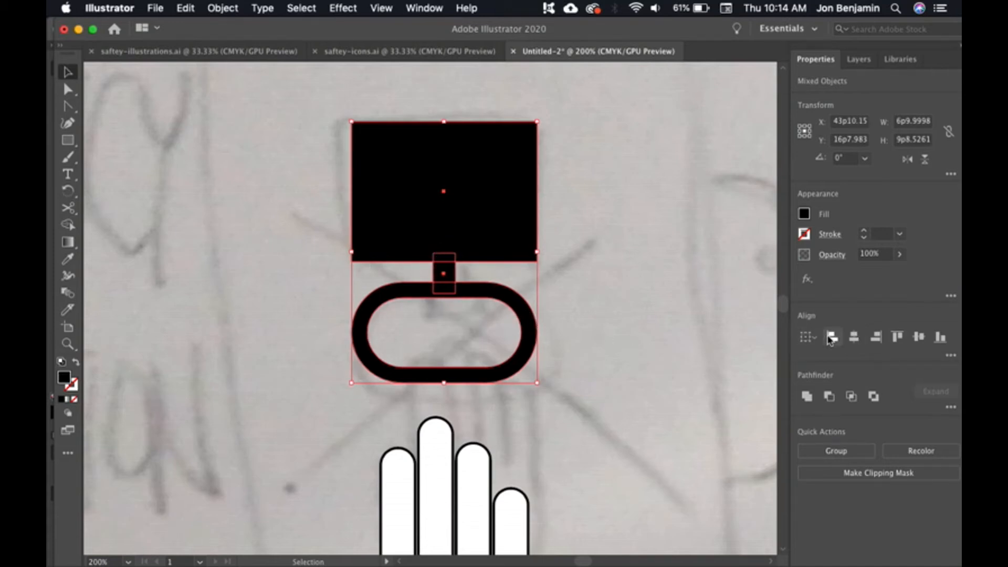
pyautogui.click(425, 9)
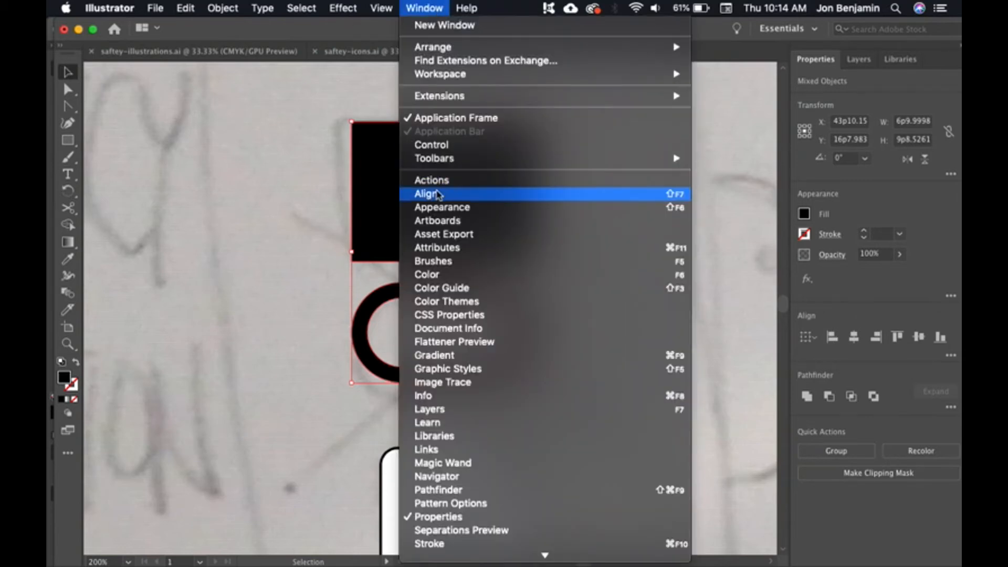
pyautogui.click(726, 227)
pyautogui.click(641, 278)
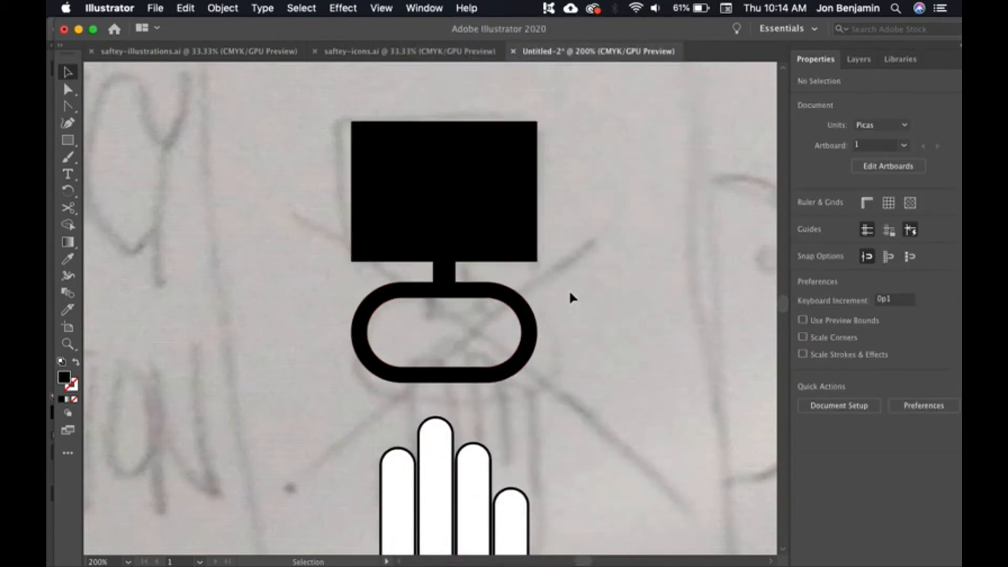
# Unite the upper rectangle, connector and pill ring into one shape with Pathfinder
pyautogui.moveTo(584, 232); pyautogui.dragTo(357, 344)
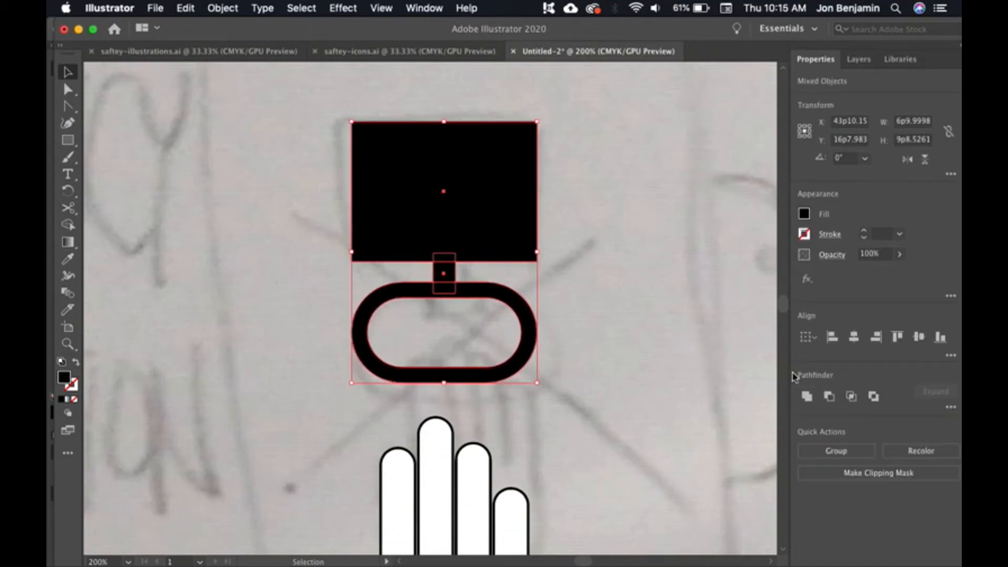
pyautogui.click(806, 398)
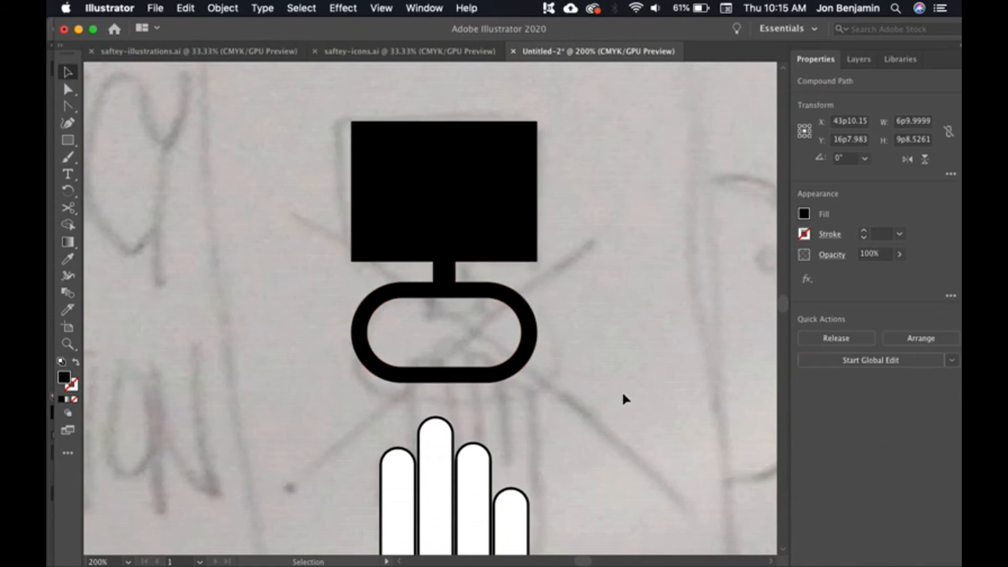
pyautogui.click(635, 415)
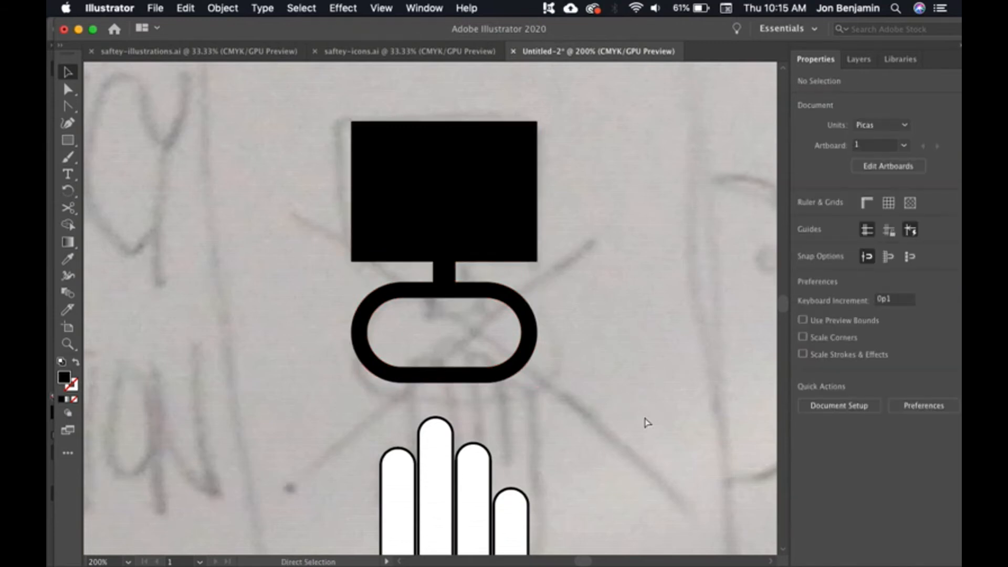
# Move the hand straight up so its fingertips overlap the lower part of the pill ring
pyautogui.press('super+minus')
pyautogui.moveTo(556, 464); pyautogui.dragTo(588, 379)
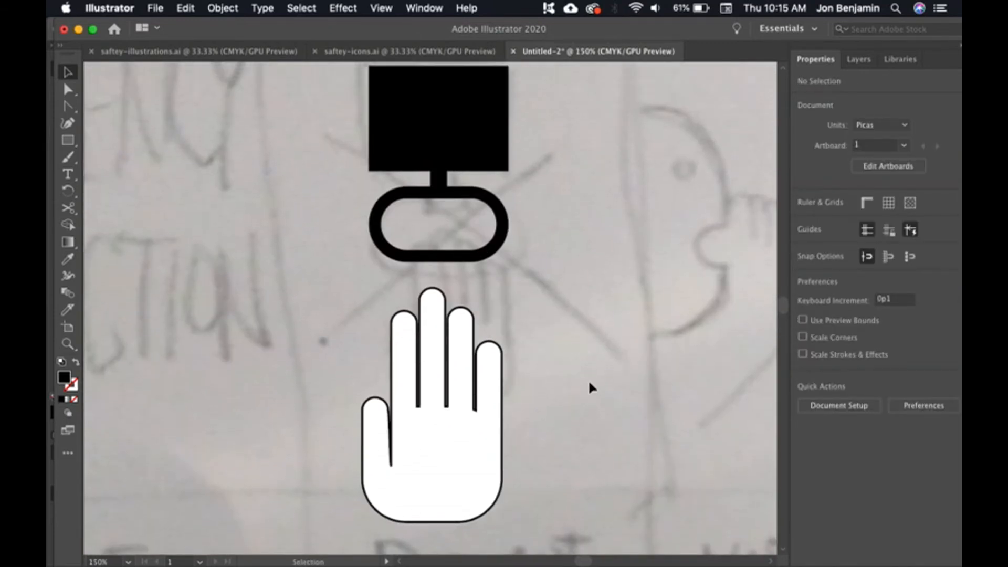
pyautogui.moveTo(481, 471); pyautogui.dragTo(479, 411)
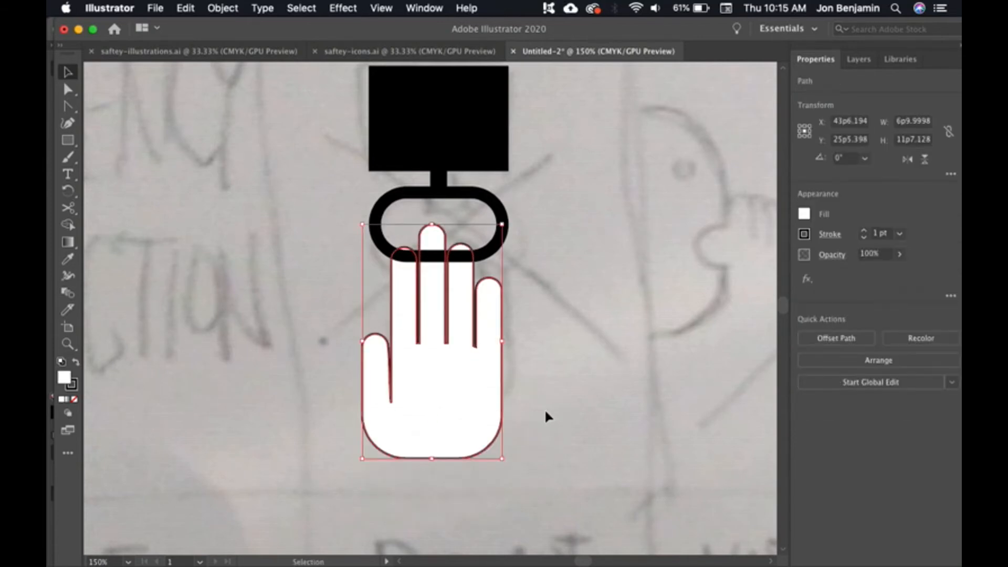
pyautogui.click(565, 407)
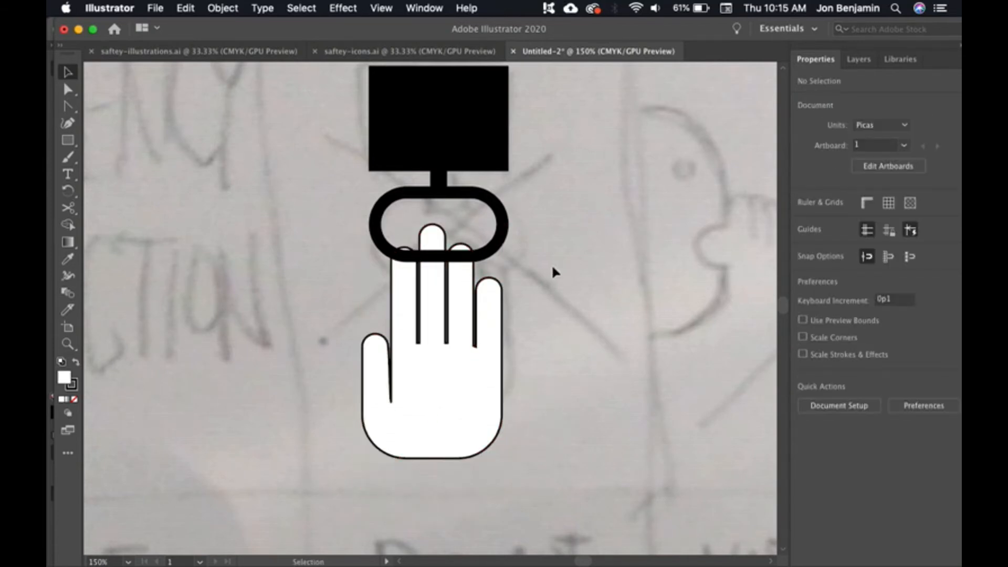
# Arrange the hand in front of the black ring shape and deselect it
pyautogui.click(482, 322)
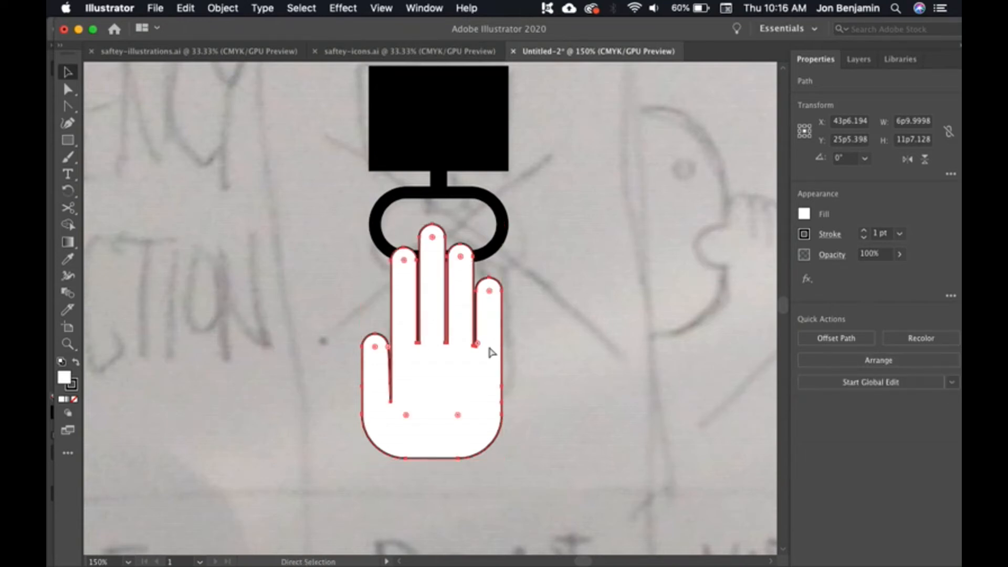
pyautogui.click(228, 8)
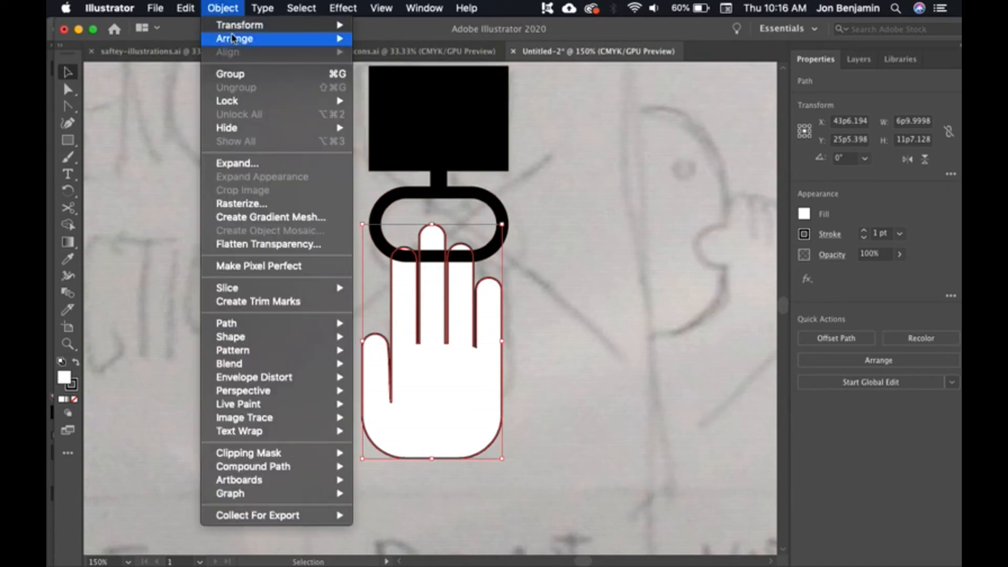
pyautogui.moveTo(233, 37)
pyautogui.click(410, 78)
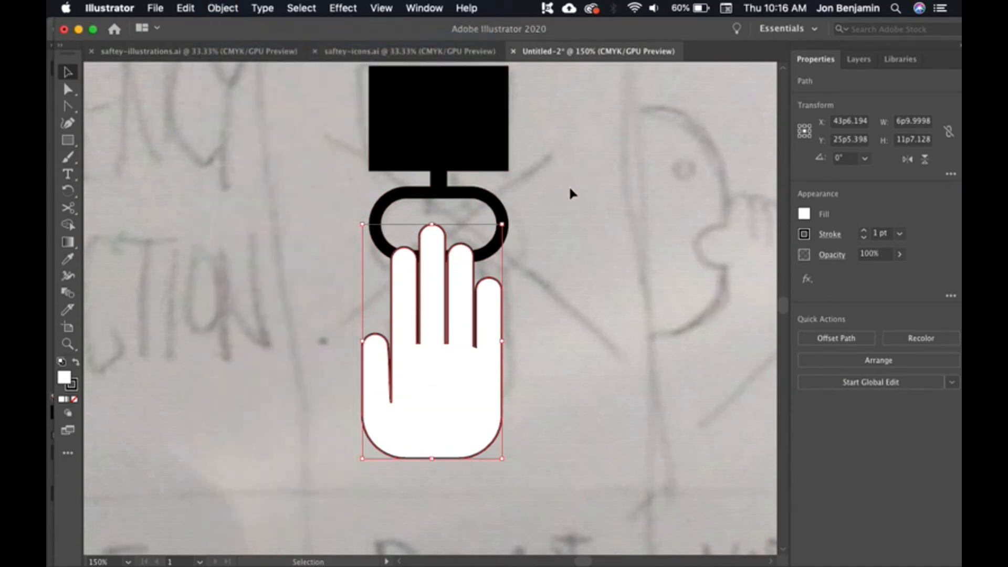
pyautogui.click(568, 184)
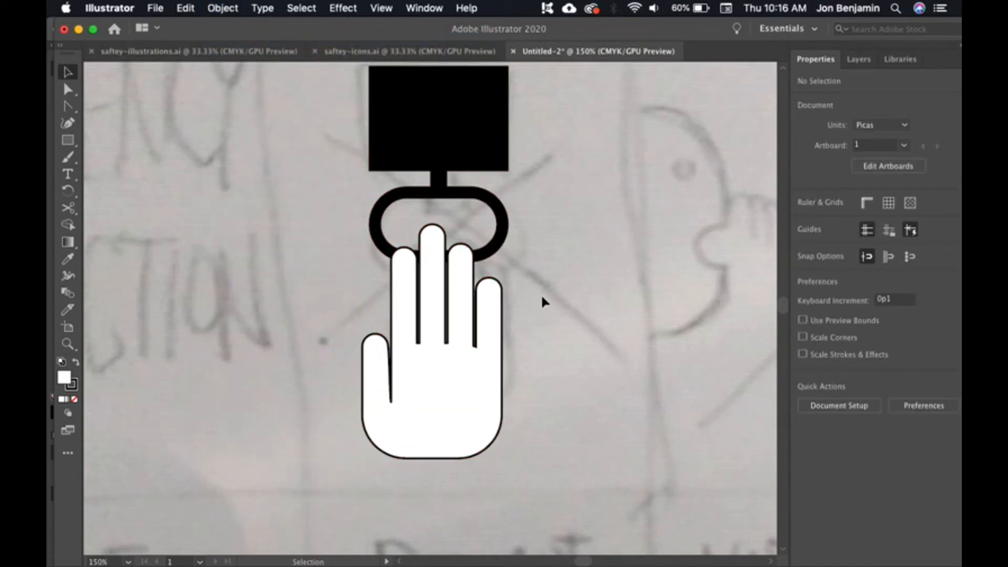
# Expand Layer 2 and examine its stacking order by targeting the compound path and the hand path in turn
pyautogui.click(860, 61)
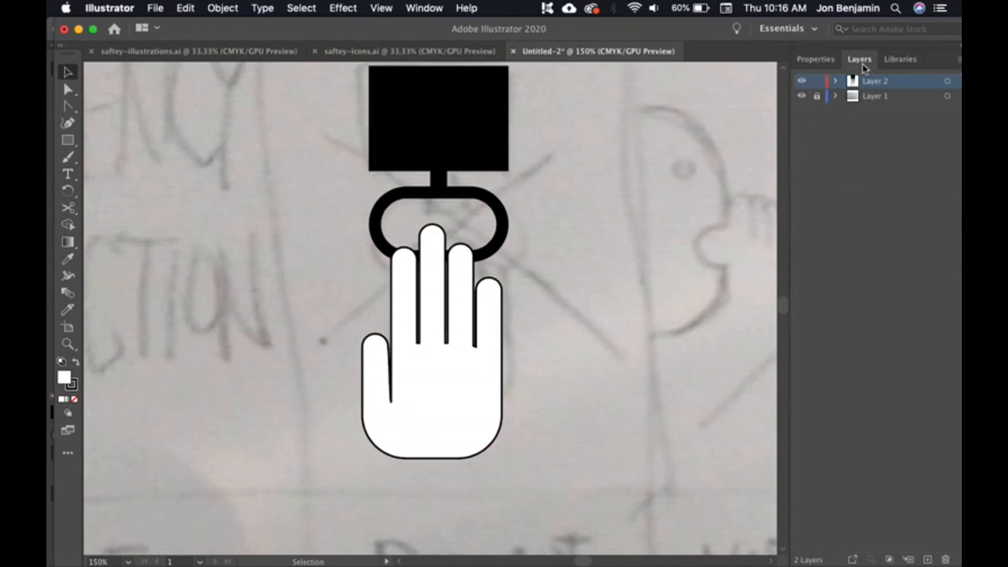
pyautogui.click(835, 82)
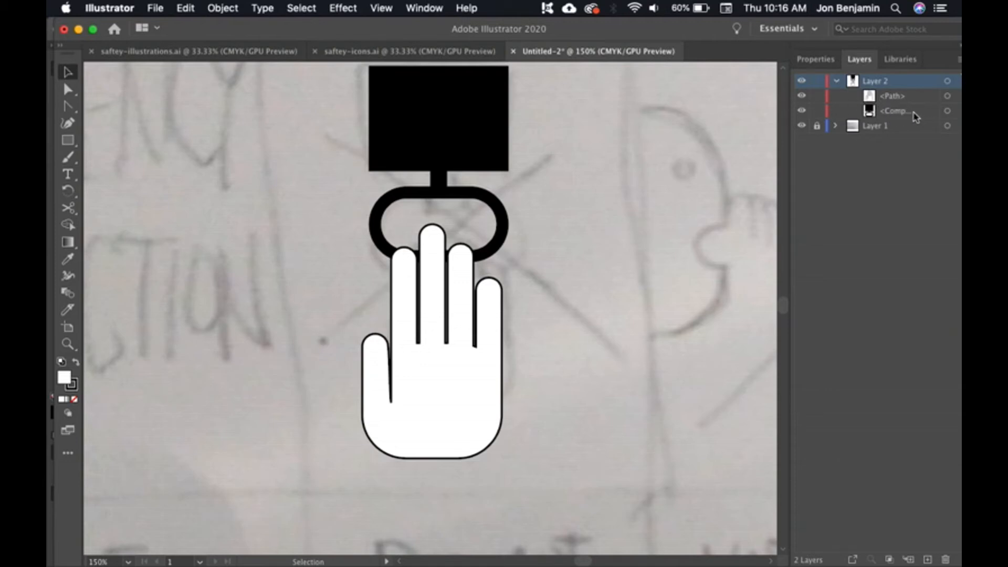
pyautogui.click(947, 111)
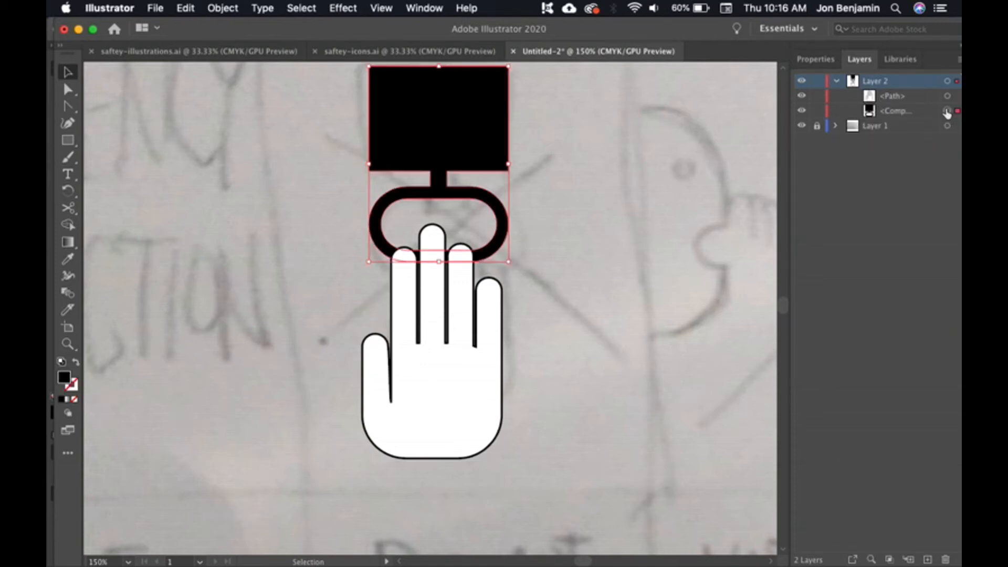
pyautogui.click(948, 96)
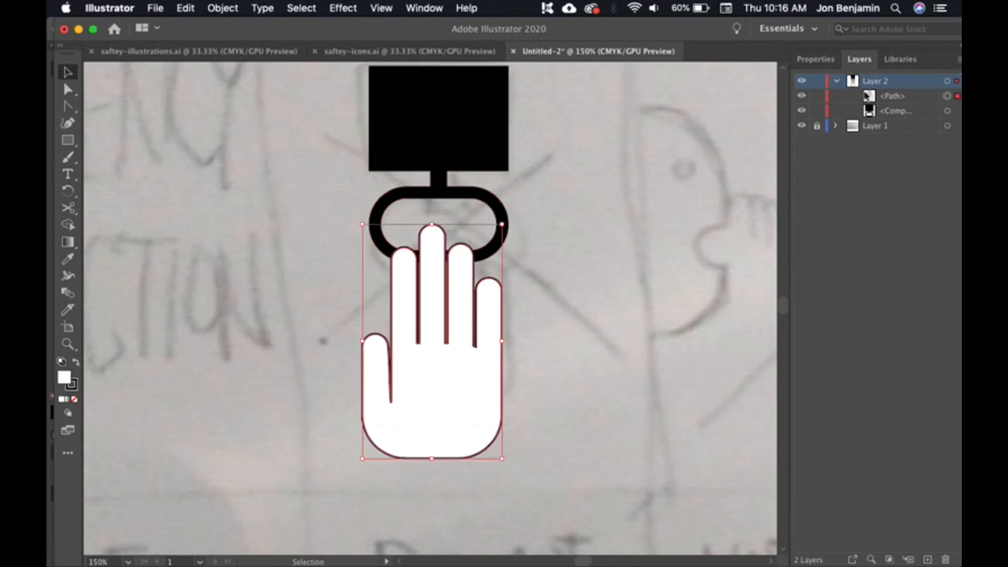
pyautogui.moveTo(886, 98)
pyautogui.mouseDown()
pyautogui.moveTo(900, 122)
pyautogui.moveTo(899, 94)
pyautogui.mouseUp()
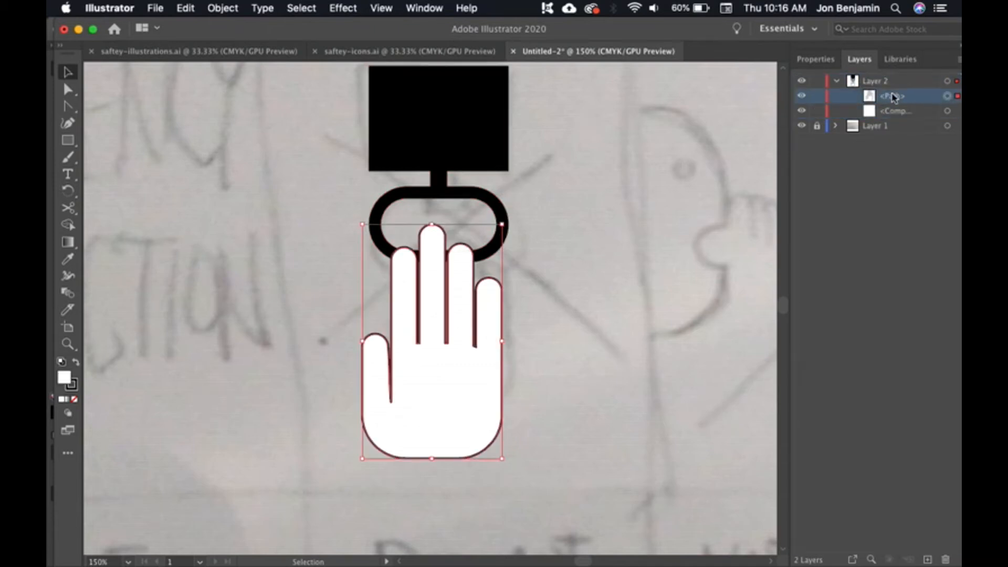
pyautogui.click(763, 197)
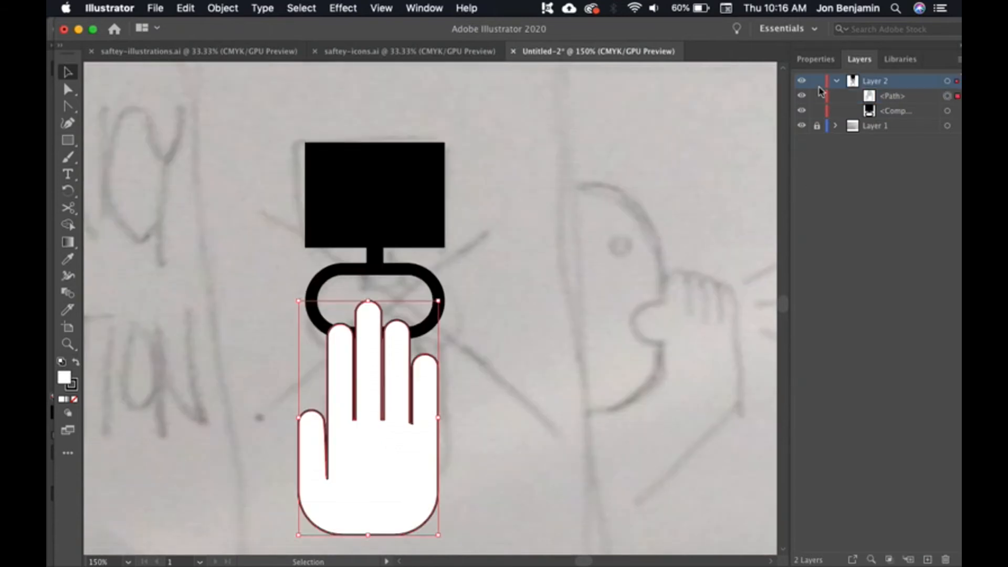
# Give the selected hand a white 2 pt stroke
pyautogui.click(819, 59)
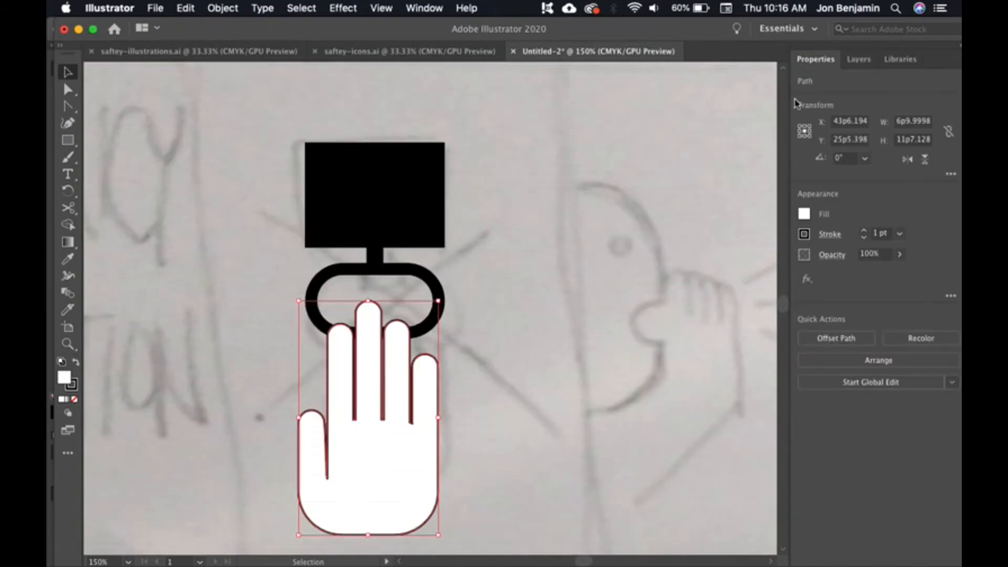
pyautogui.click(864, 231)
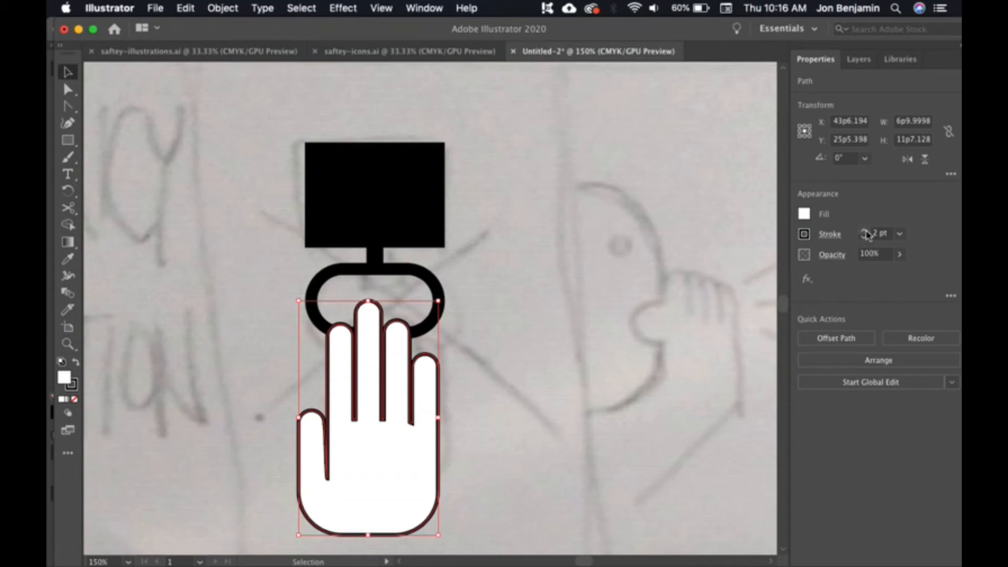
pyautogui.click(803, 235)
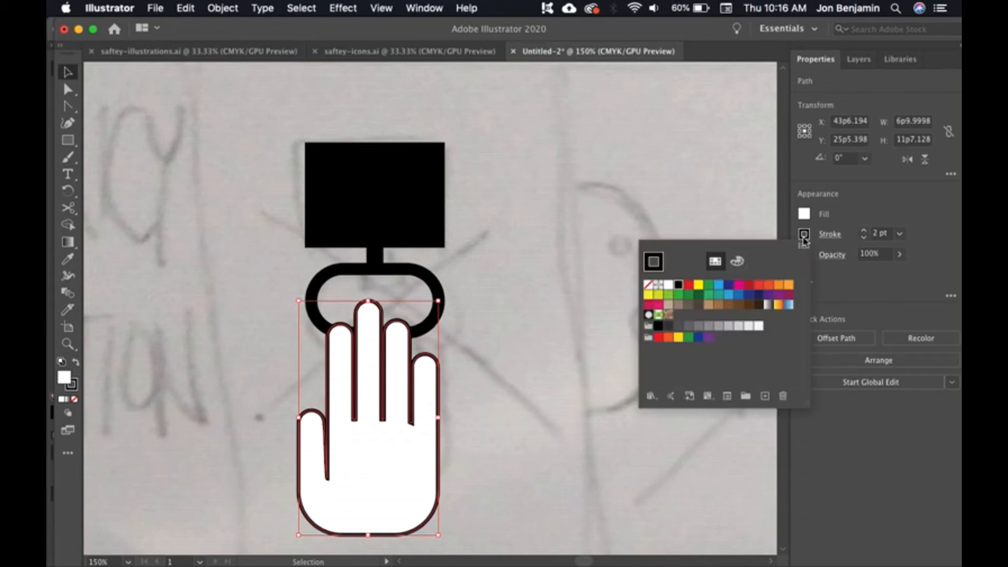
pyautogui.click(669, 286)
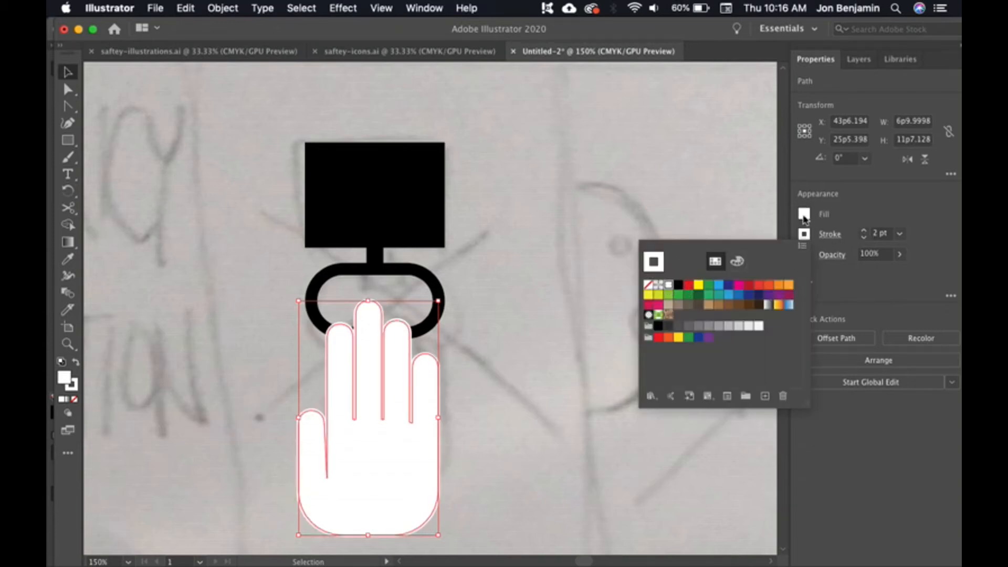
# Fill the hand with black and deselect it
pyautogui.click(804, 214)
pyautogui.click(803, 213)
pyautogui.click(678, 264)
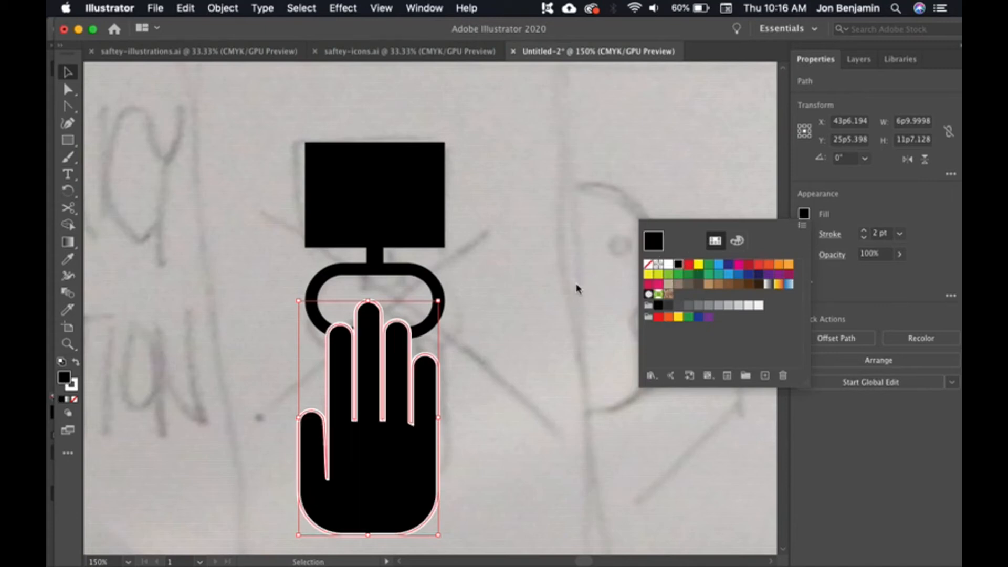
pyautogui.click(562, 288)
pyautogui.click(537, 297)
# Fill the united box-and-ring shape with red and deselect it
pyautogui.click(427, 216)
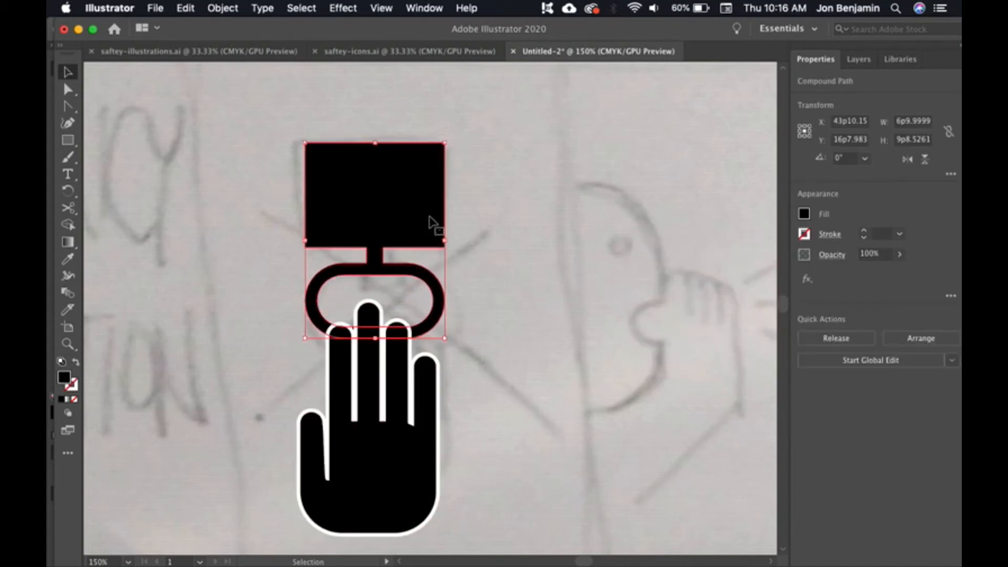
pyautogui.click(803, 213)
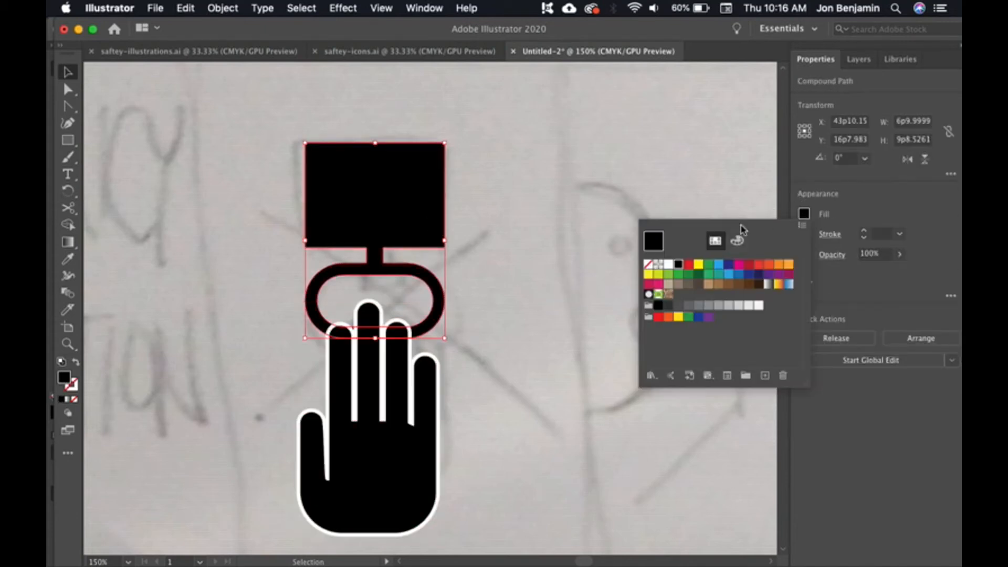
pyautogui.click(689, 268)
pyautogui.click(547, 281)
pyautogui.click(547, 283)
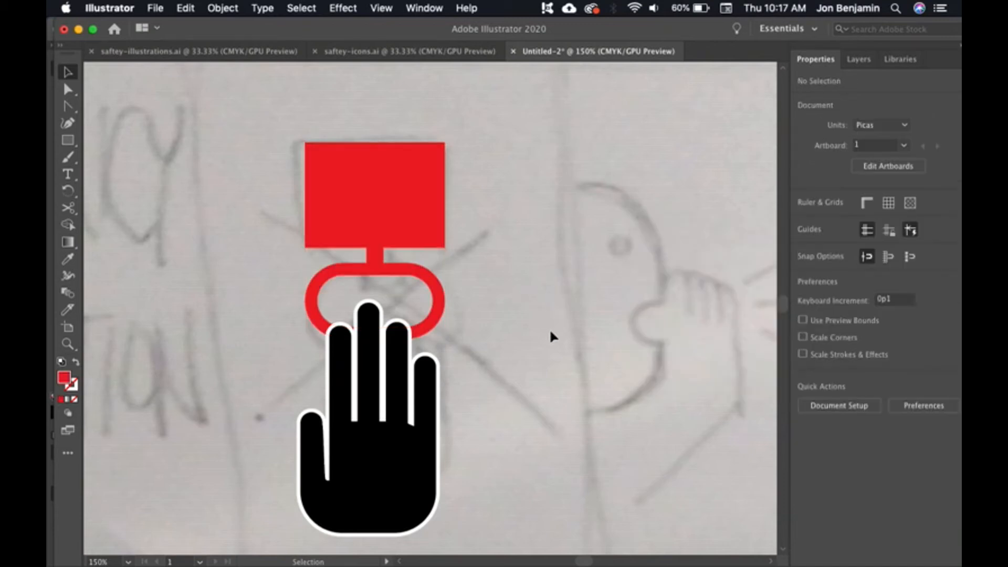
# Draw a thin horizontal red rectangle beside the hand, about 3p4 wide and 0p6.5 high
pyautogui.moveTo(576, 427); pyautogui.dragTo(592, 366)
pyautogui.click(69, 141)
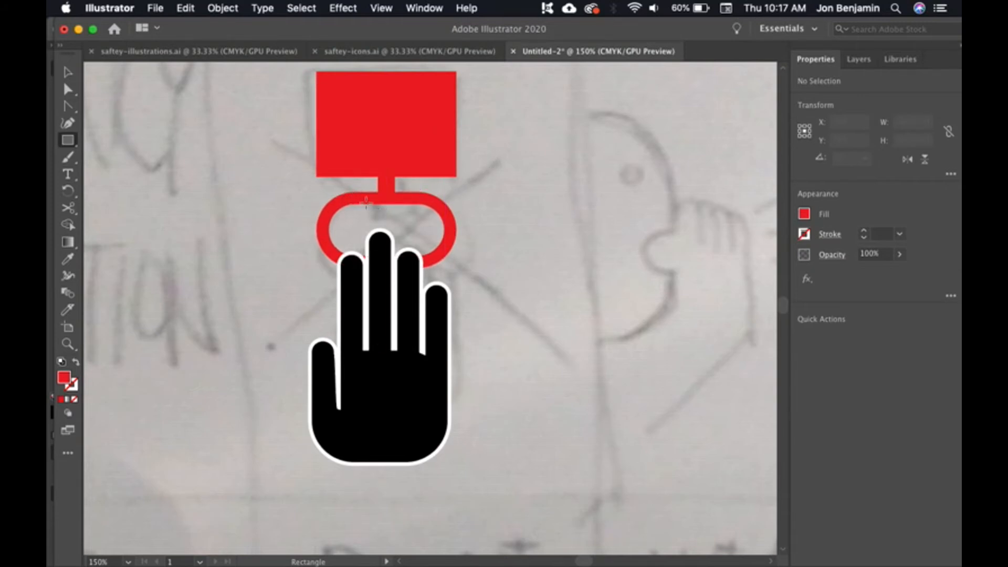
pyautogui.moveTo(353, 189); pyautogui.dragTo(546, 285)
pyautogui.press('v')
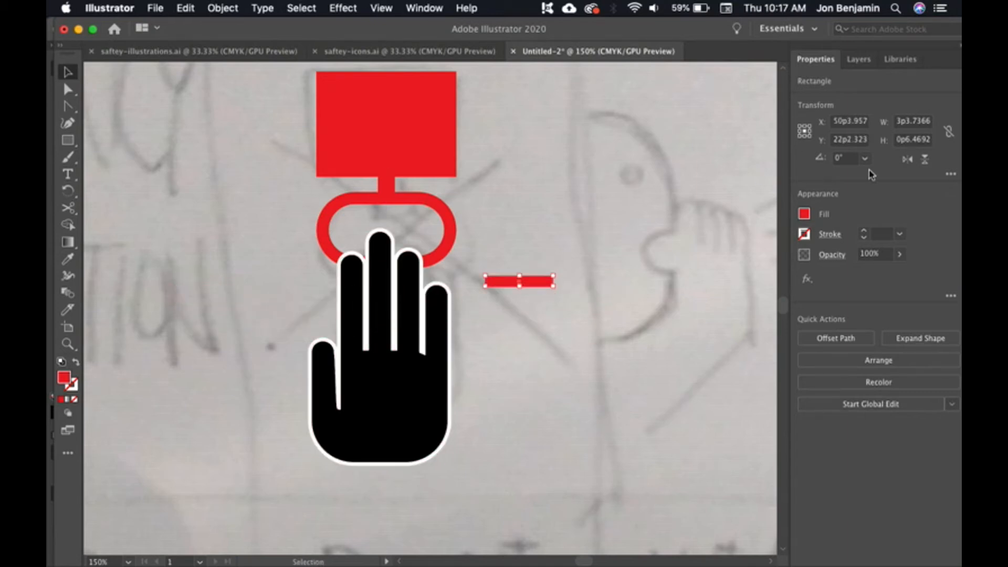
# Try setting the thin red bar's width to 3p3
pyautogui.click(921, 121)
pyautogui.doubleClick(924, 122)
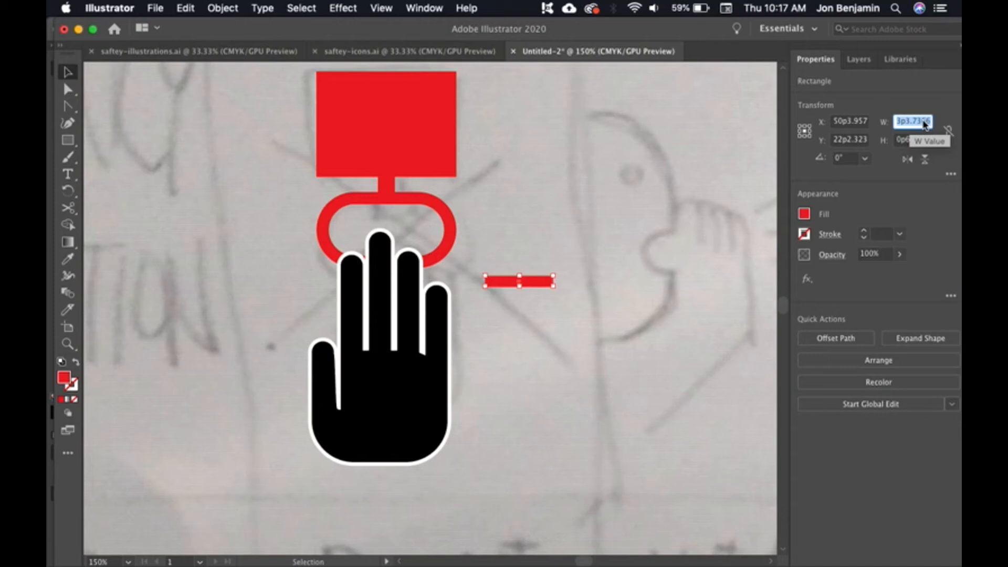
pyautogui.write('3p3')
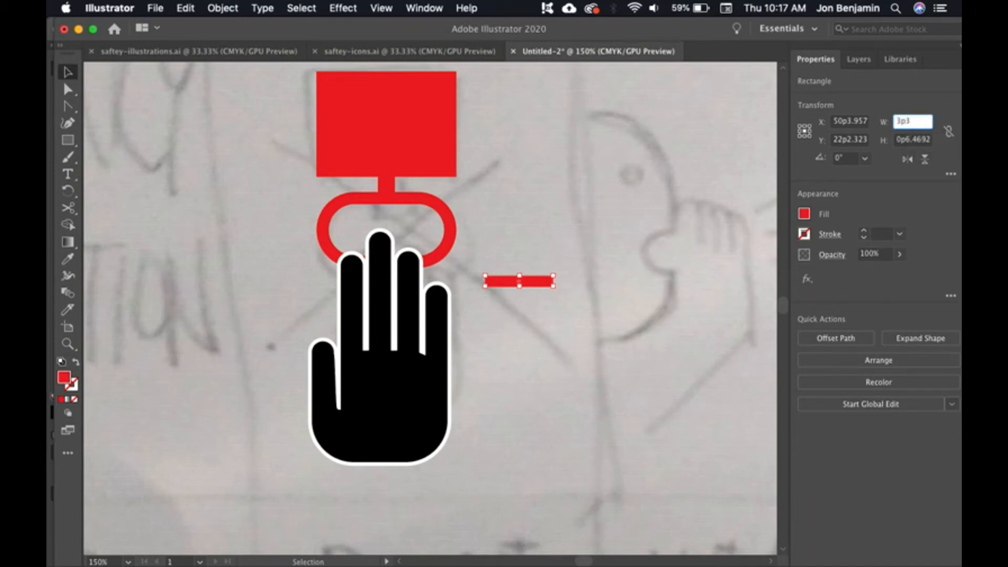
pyautogui.press('Tab')
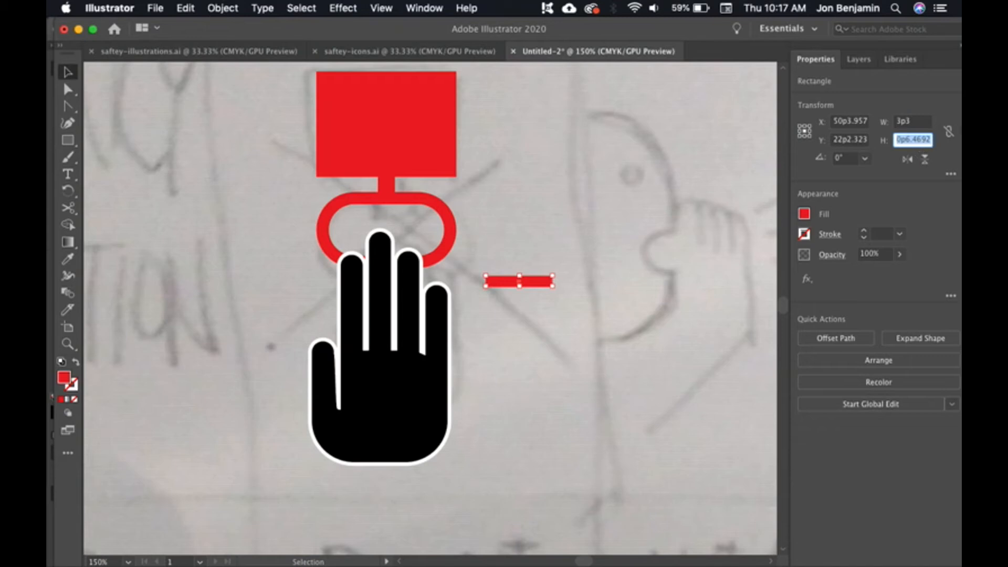
pyautogui.write('9')
pyautogui.write('p6')
pyautogui.press('Tab')
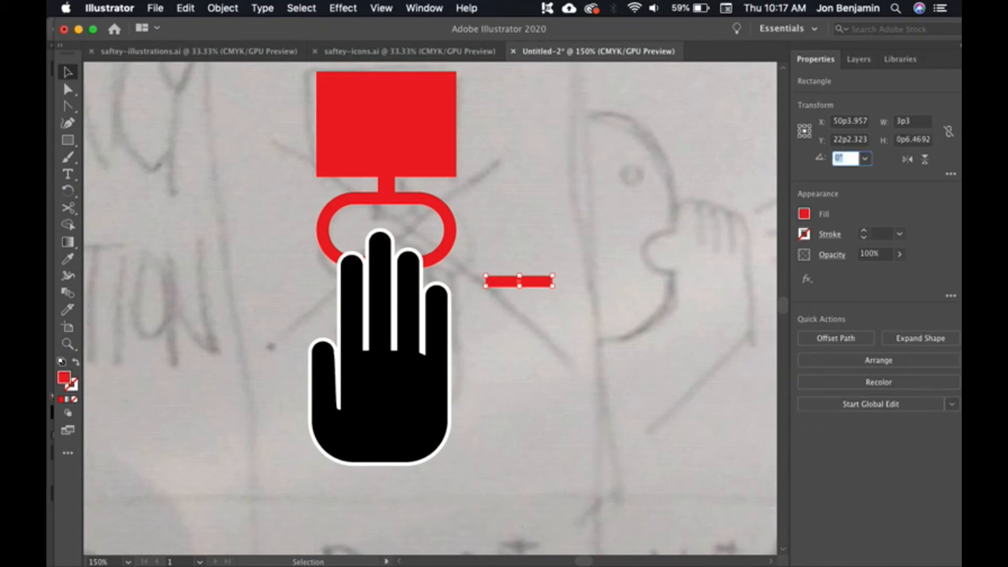
# Reselect the thin red bar and set its width to 6p0
pyautogui.click(522, 297)
pyautogui.click(543, 281)
pyautogui.click(920, 122)
pyautogui.write('6')
pyautogui.press('Tab')
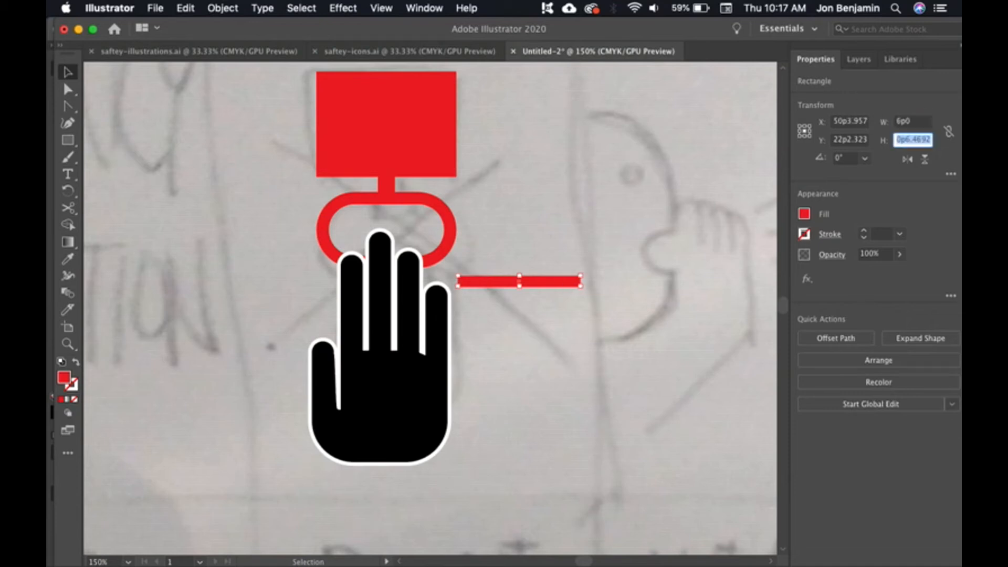
pyautogui.click(712, 270)
# Move the red bar into the open area beside the hand, level with the sketched chin, and keep it selected
pyautogui.moveTo(551, 283); pyautogui.dragTo(585, 378)
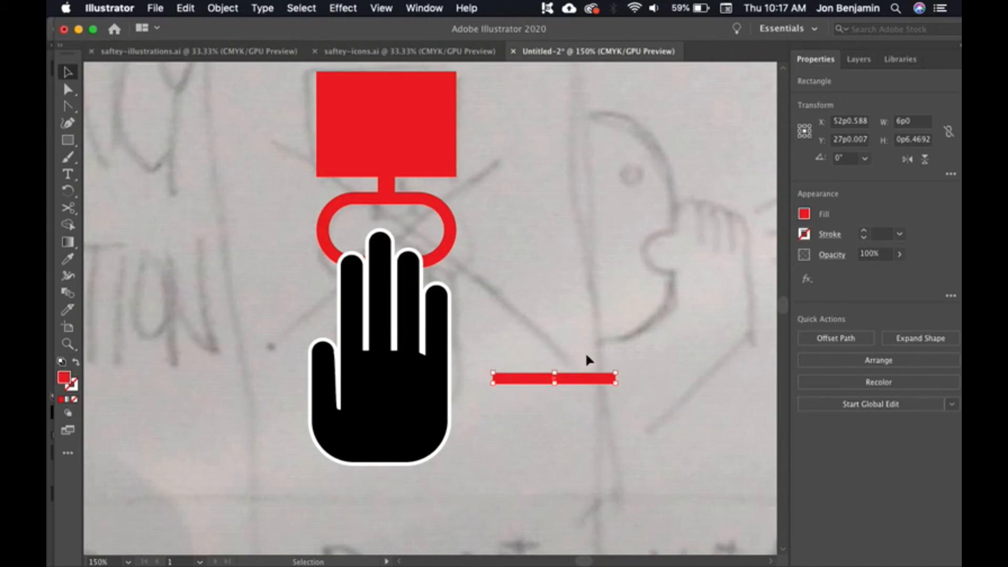
pyautogui.moveTo(582, 379); pyautogui.dragTo(596, 315)
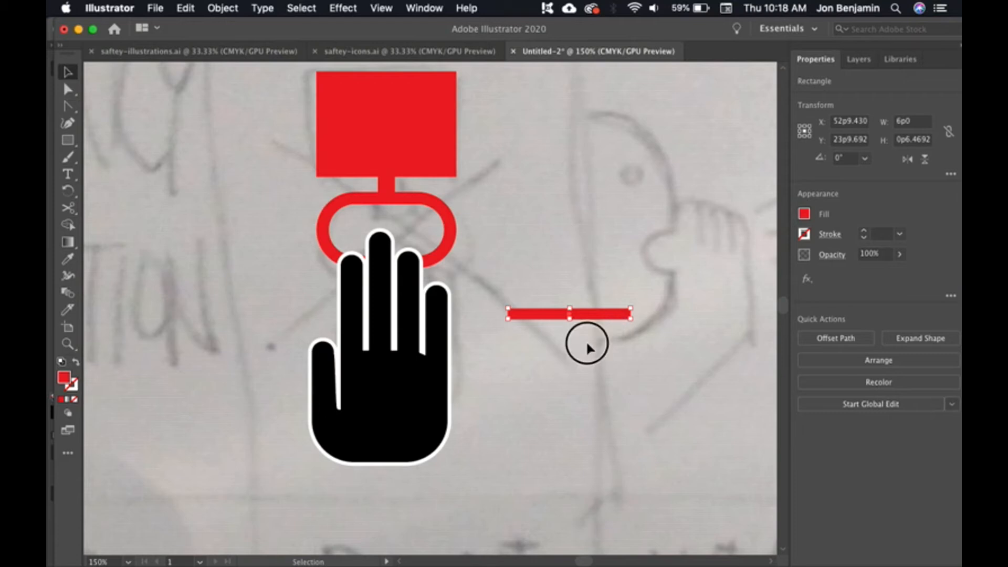
pyautogui.click(587, 344)
pyautogui.click(603, 315)
# Try rotating the red bar about its left end with the Rotate tool, and undo the rotation
pyautogui.click(68, 192)
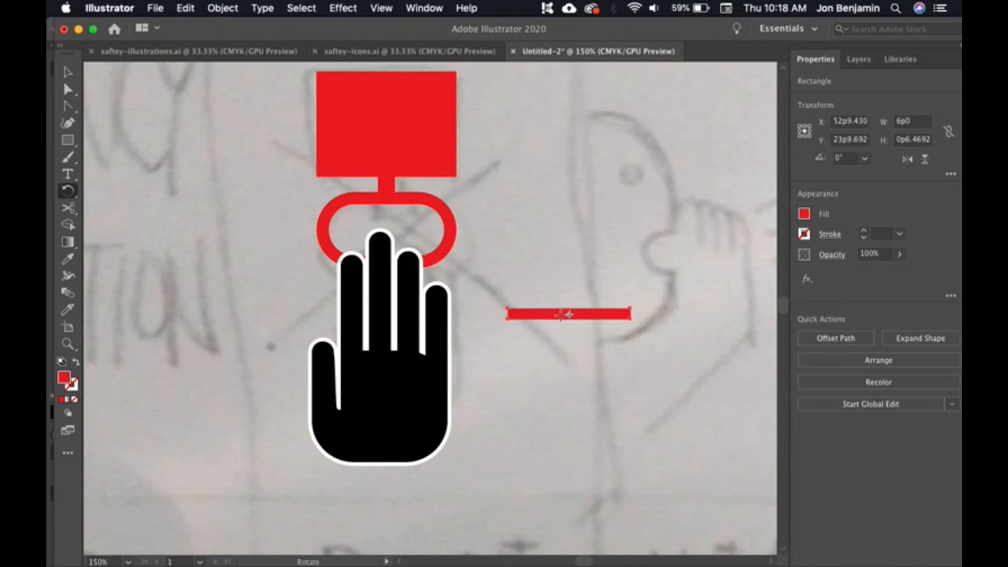
pyautogui.click(569, 314)
pyautogui.click(507, 314)
pyautogui.moveTo(612, 311); pyautogui.dragTo(609, 355)
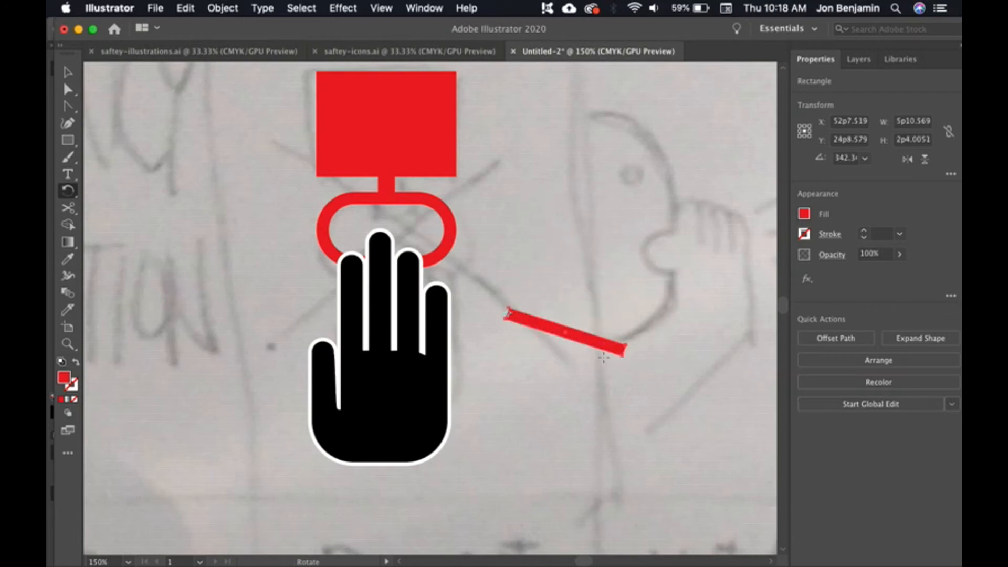
pyautogui.press('super+z')
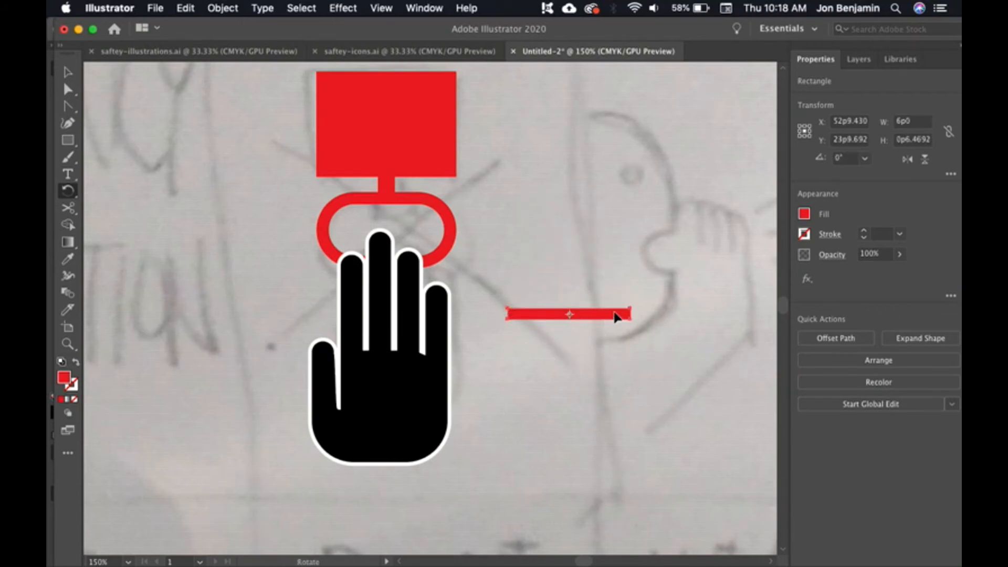
# Try rotating the bar and a copy of it freely about its centre, undoing each rotation
pyautogui.moveTo(618, 317); pyautogui.dragTo(506, 318)
pyautogui.press('super+z')
pyautogui.moveTo(620, 316); pyautogui.dragTo(586, 265)
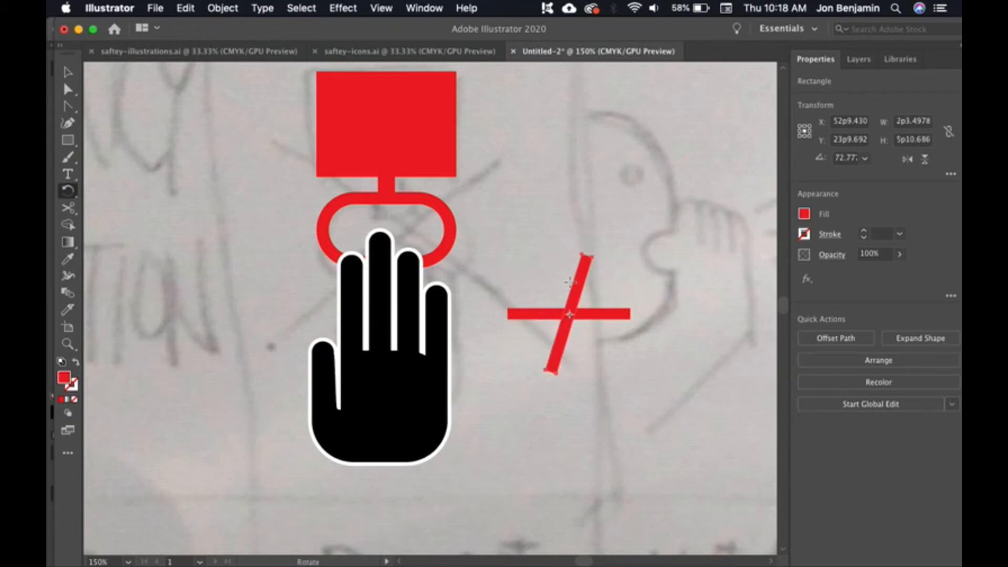
pyautogui.press('super+z')
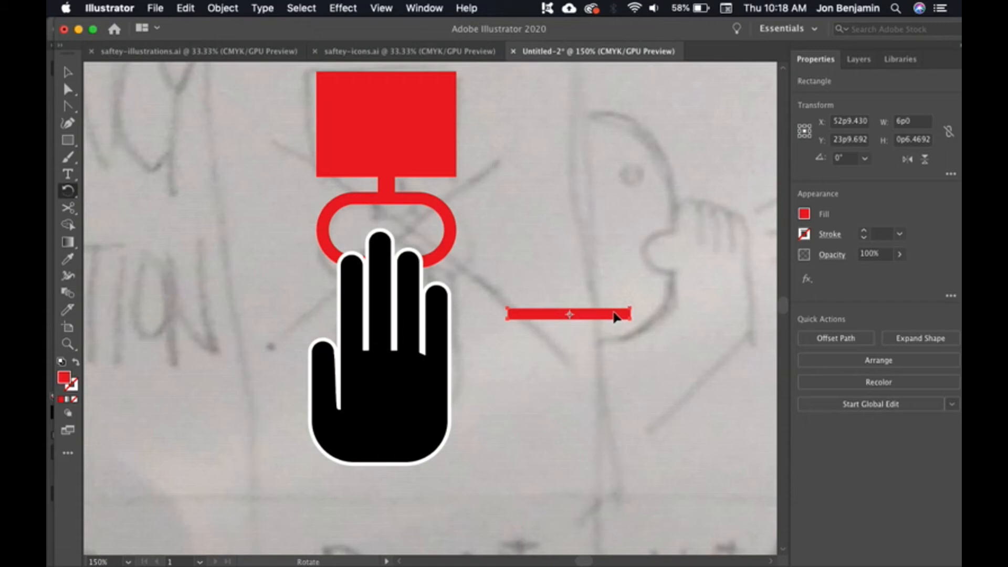
# Rotate a copy of the red bar 90° about its centre to form a plus sign, and deselect it
pyautogui.moveTo(615, 317); pyautogui.dragTo(582, 286)
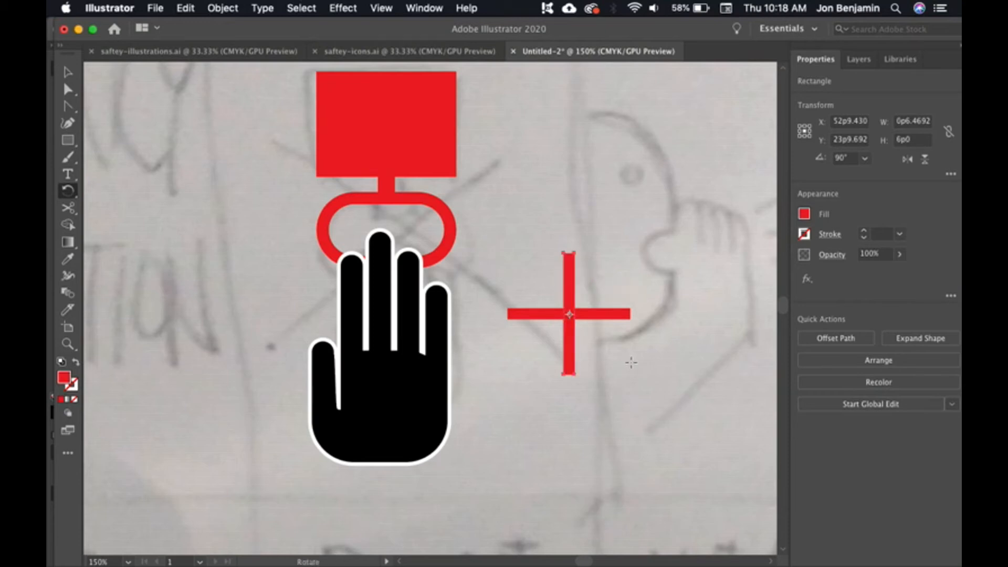
pyautogui.press('v')
pyautogui.click(629, 363)
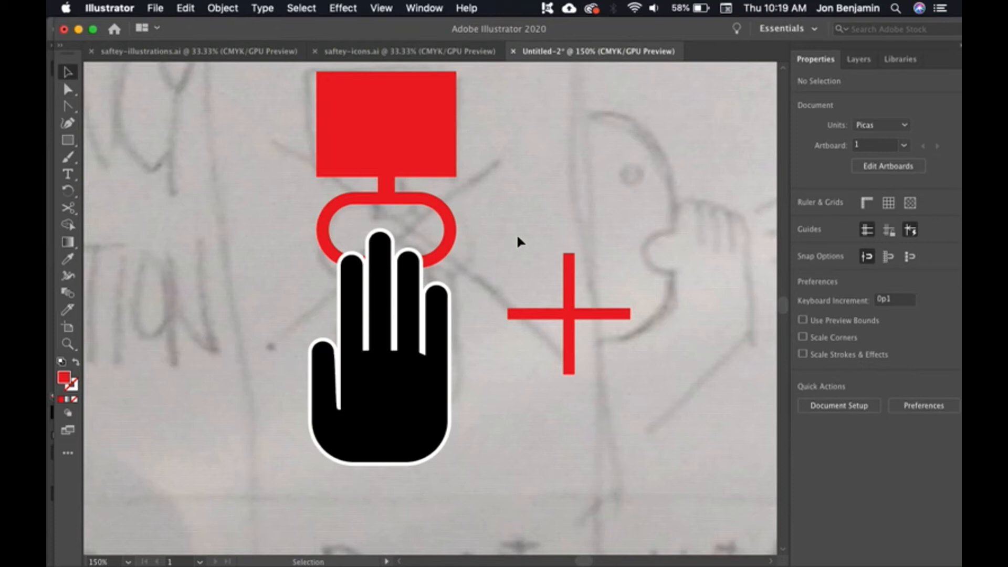
# Select both crossed red bars and rotate them 45° into an X
pyautogui.moveTo(513, 230); pyautogui.dragTo(631, 366)
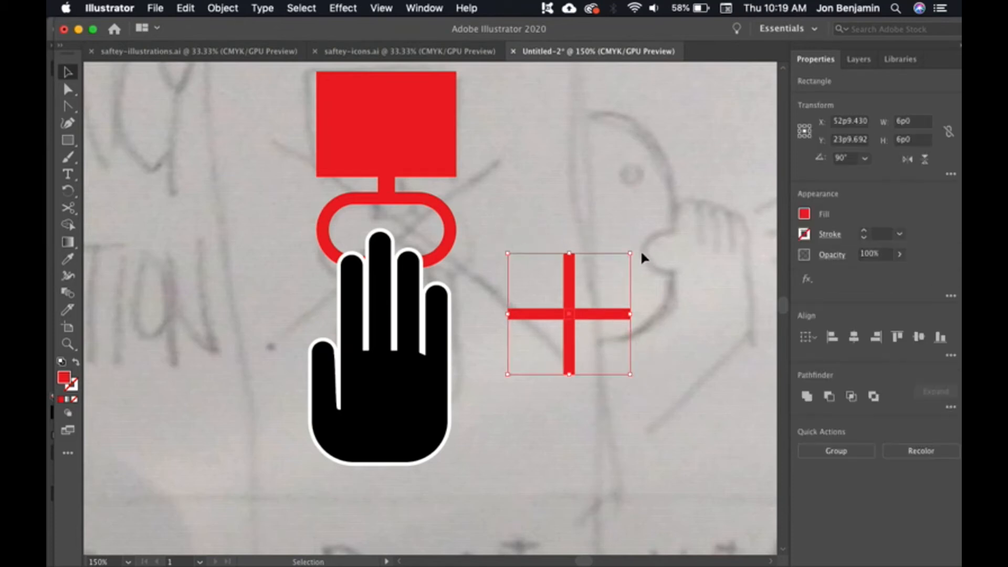
pyautogui.moveTo(637, 246); pyautogui.dragTo(565, 232)
pyautogui.click(617, 273)
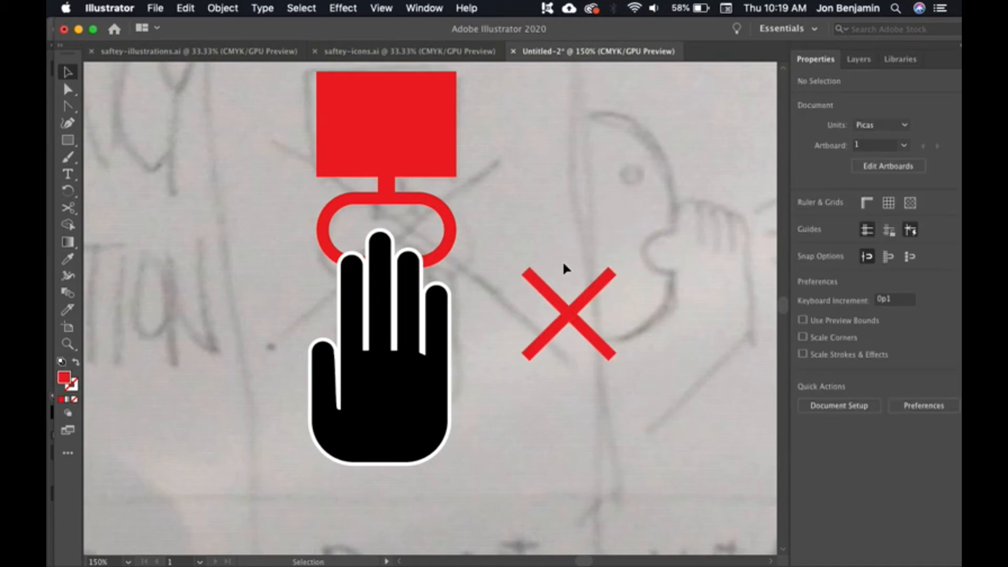
# Move the red X onto the palm of the hand, centre it there and enlarge it to span the hand's width
pyautogui.moveTo(588, 332); pyautogui.dragTo(380, 382)
pyautogui.click(493, 397)
pyautogui.press('super+minus')
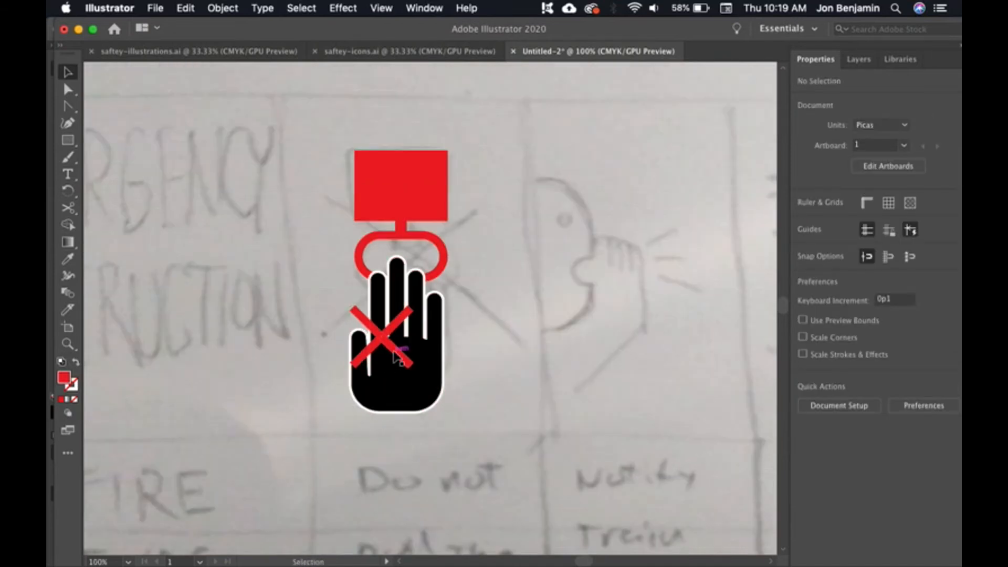
pyautogui.click(382, 340)
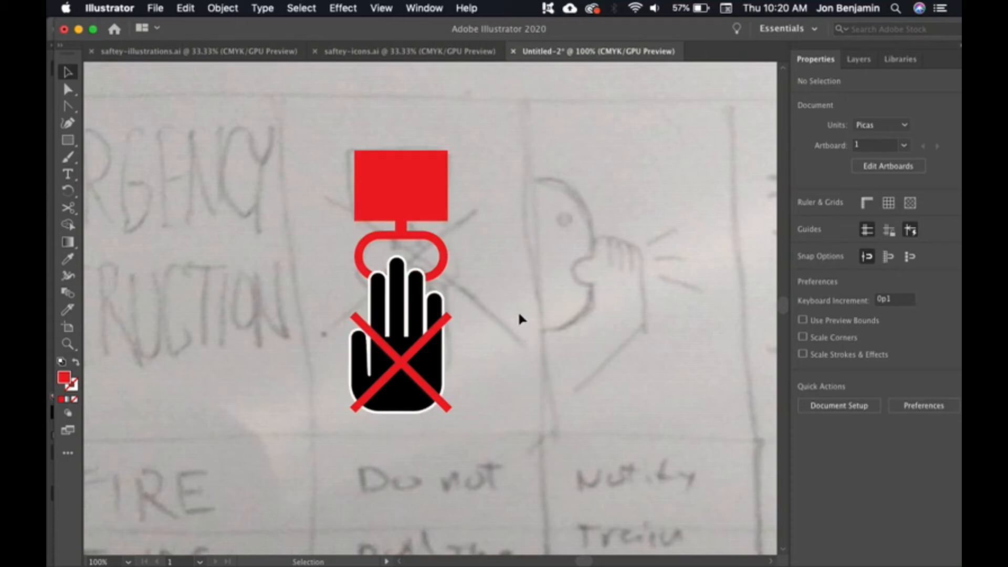
# Draw an ellipse over the ear sketch with the Ellipse tool, about 6p10 wide and 10p6 high
pyautogui.moveTo(655, 354)
pyautogui.mouseDown()
pyautogui.moveTo(271, 364)
pyautogui.moveTo(481, 359)
pyautogui.mouseUp()
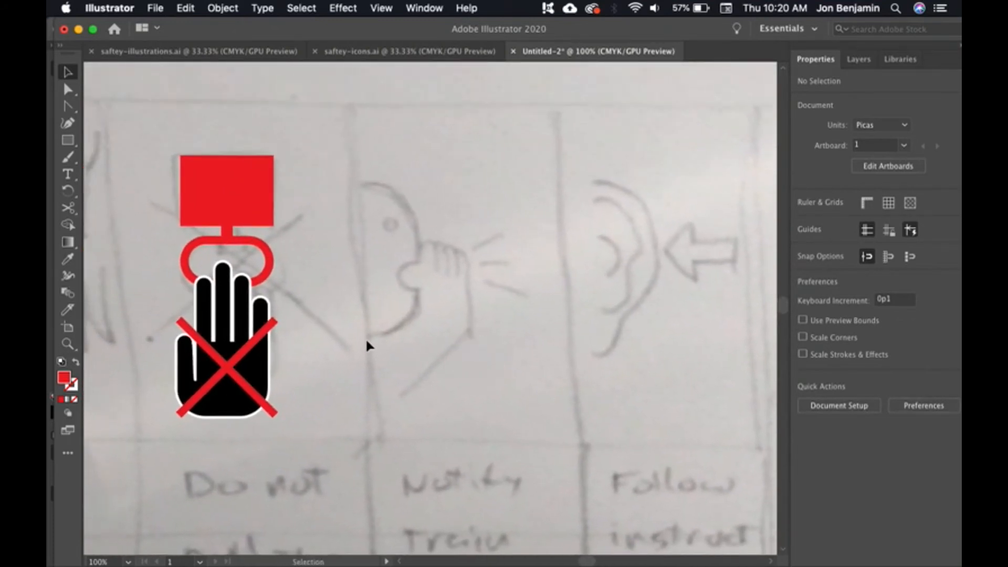
pyautogui.moveTo(586, 332); pyautogui.dragTo(551, 333)
pyautogui.moveTo(630, 321)
pyautogui.mouseDown()
pyautogui.moveTo(414, 331)
pyautogui.moveTo(737, 341)
pyautogui.moveTo(609, 337)
pyautogui.mouseUp()
pyautogui.moveTo(644, 370); pyautogui.dragTo(581, 365)
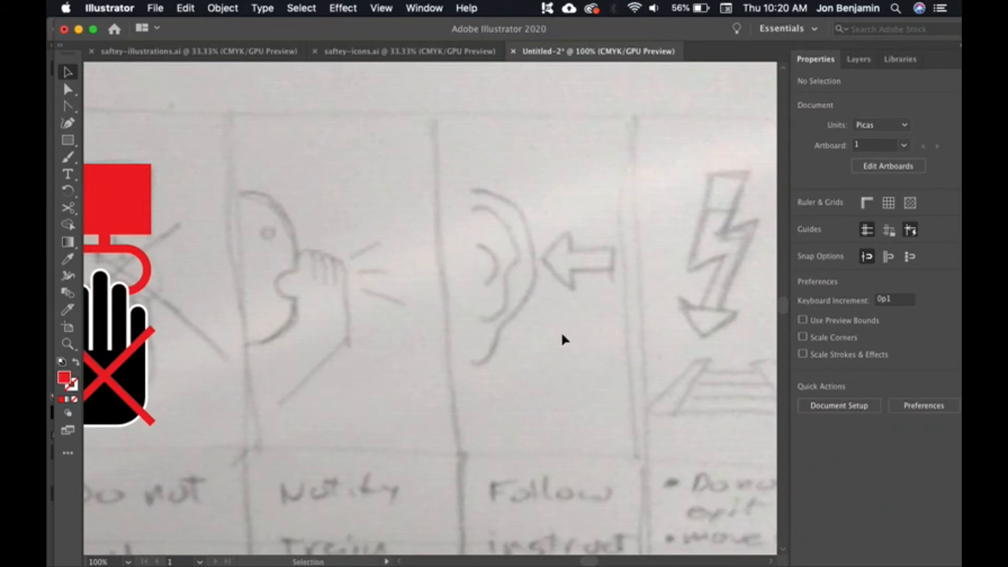
pyautogui.moveTo(68, 140); pyautogui.dragTo(112, 163)
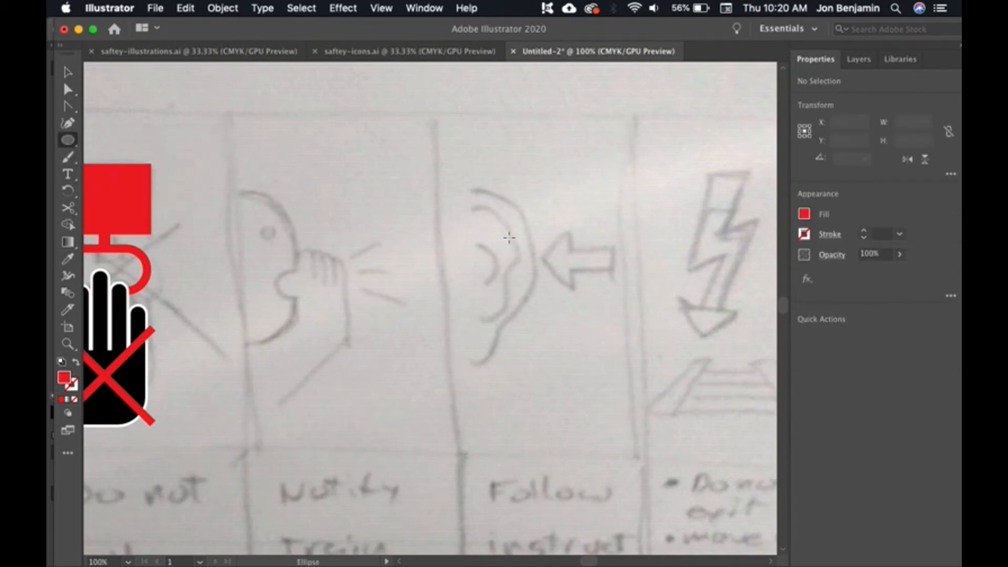
pyautogui.moveTo(455, 183)
pyautogui.mouseDown()
pyautogui.moveTo(463, 228)
pyautogui.moveTo(528, 320)
pyautogui.moveTo(547, 324)
pyautogui.moveTo(473, 247)
pyautogui.moveTo(492, 260)
pyautogui.mouseUp()
pyautogui.press('v')
# Give the ellipse a black 1 pt outline with no fill and move it slightly down to match the ear's outer curve
pyautogui.click(805, 216)
pyautogui.click(680, 266)
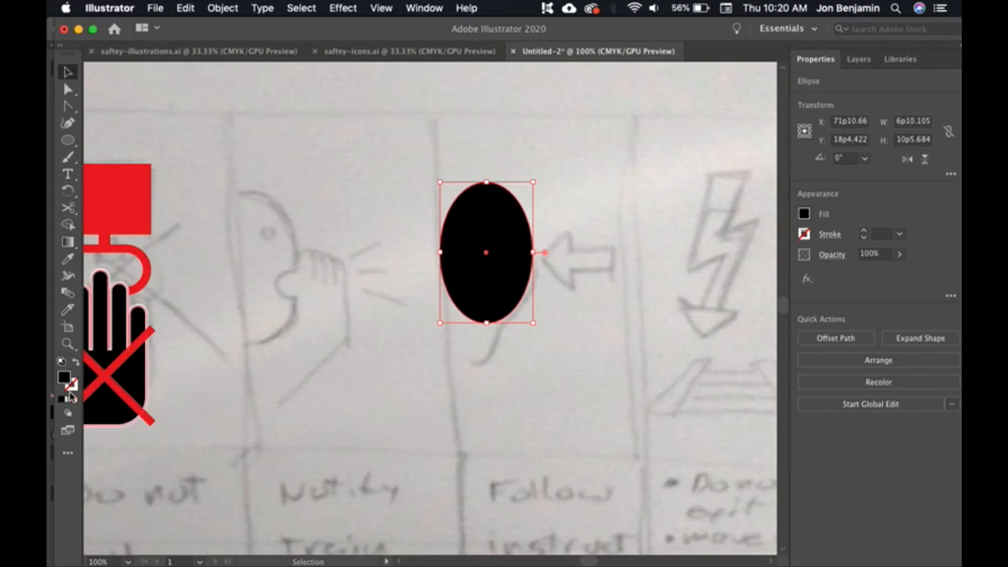
pyautogui.click(76, 362)
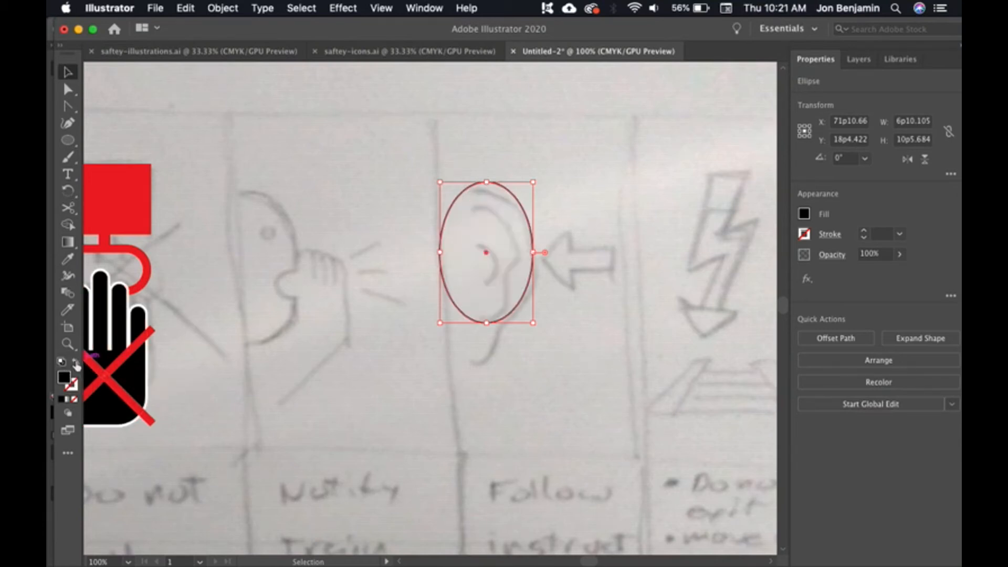
pyautogui.click(569, 322)
pyautogui.click(523, 309)
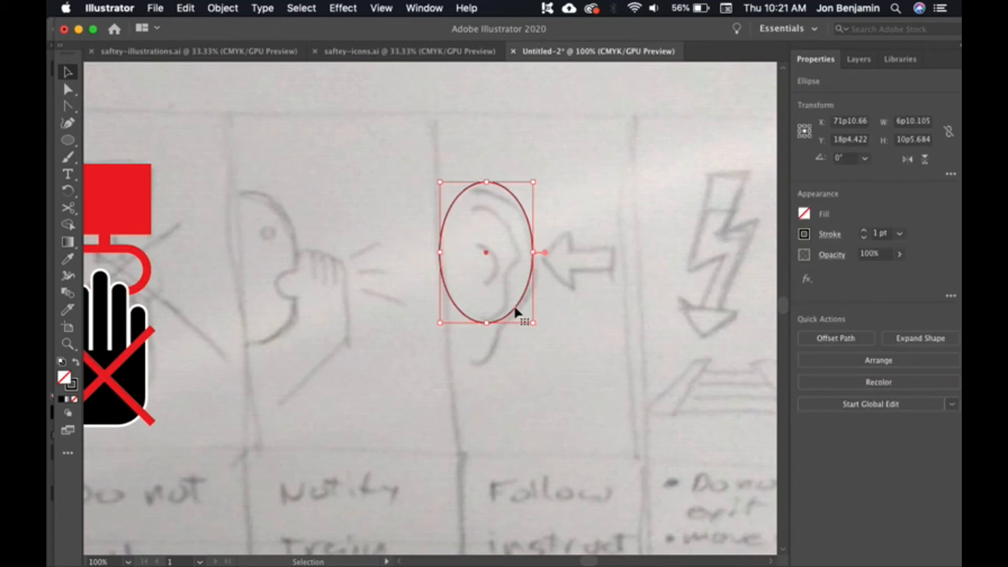
pyautogui.moveTo(509, 310); pyautogui.dragTo(511, 316)
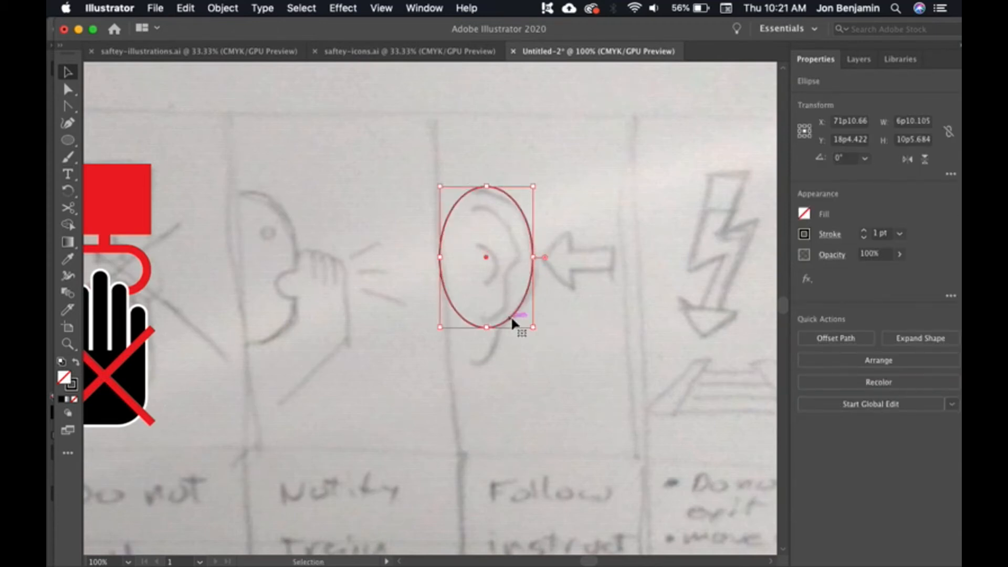
# Duplicate the ear ellipse, shrink the copy to about 3p10 wide and 5p10 high, and place it over the sketched earlobe
pyautogui.click(562, 320)
pyautogui.click(521, 309)
pyautogui.moveTo(521, 309); pyautogui.dragTo(497, 346)
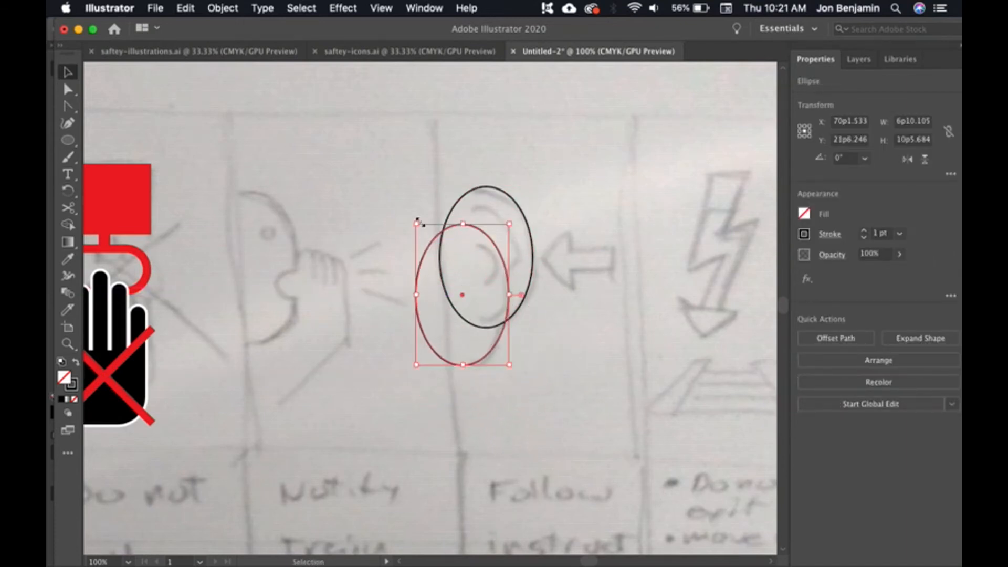
pyautogui.moveTo(418, 221); pyautogui.dragTo(457, 287)
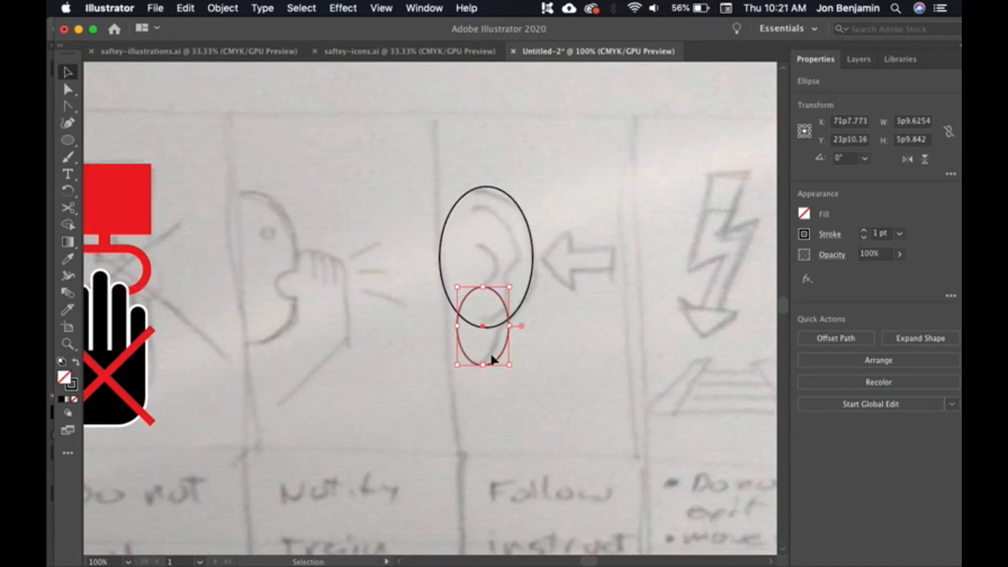
pyautogui.moveTo(494, 365); pyautogui.dragTo(482, 362)
pyautogui.click(523, 364)
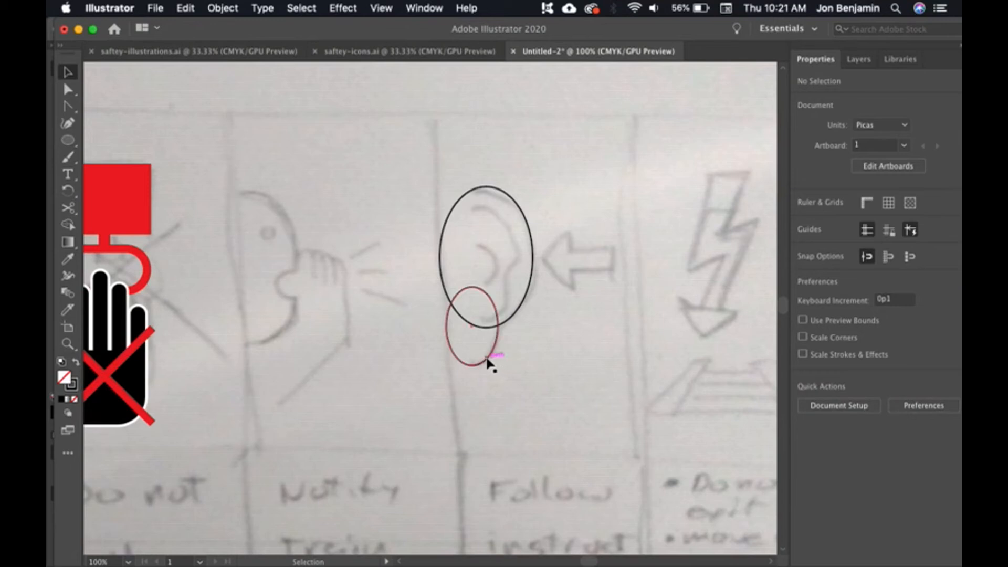
pyautogui.moveTo(490, 357); pyautogui.dragTo(490, 356)
# Select both the large ear ellipse and the earlobe ellipse and unite them into one outline
pyautogui.click(465, 211)
pyautogui.moveTo(435, 168); pyautogui.dragTo(493, 381)
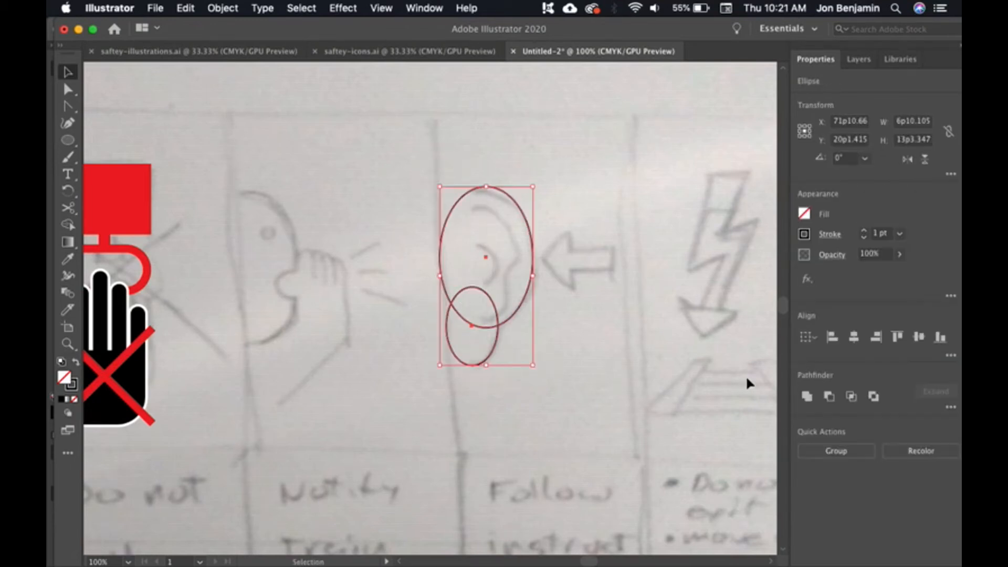
pyautogui.click(806, 397)
pyautogui.click(607, 399)
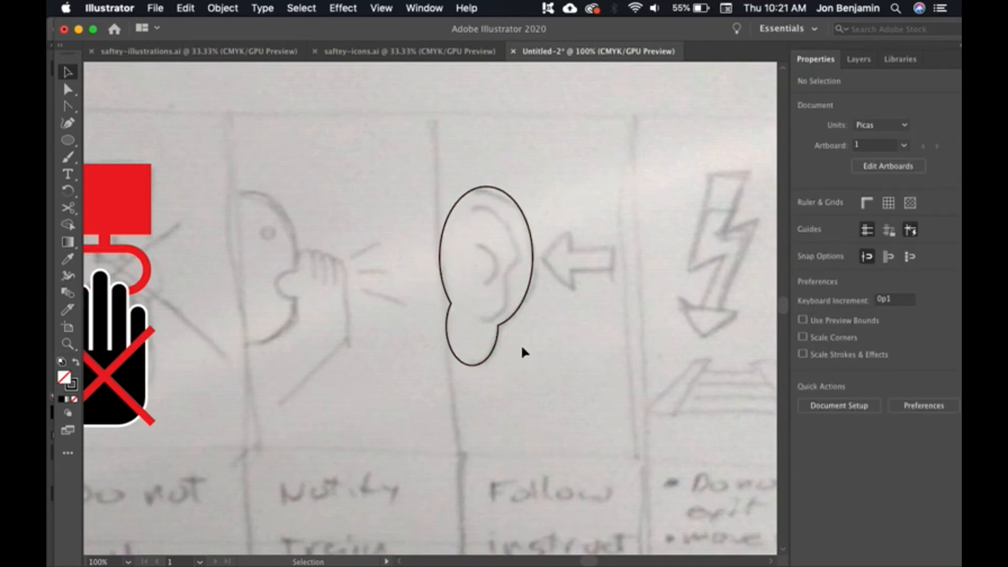
# Draw a rectangle about 4p wide and 18p7 high over the ear's inner side and subtract it from the outline with Minus Front
pyautogui.press('m')
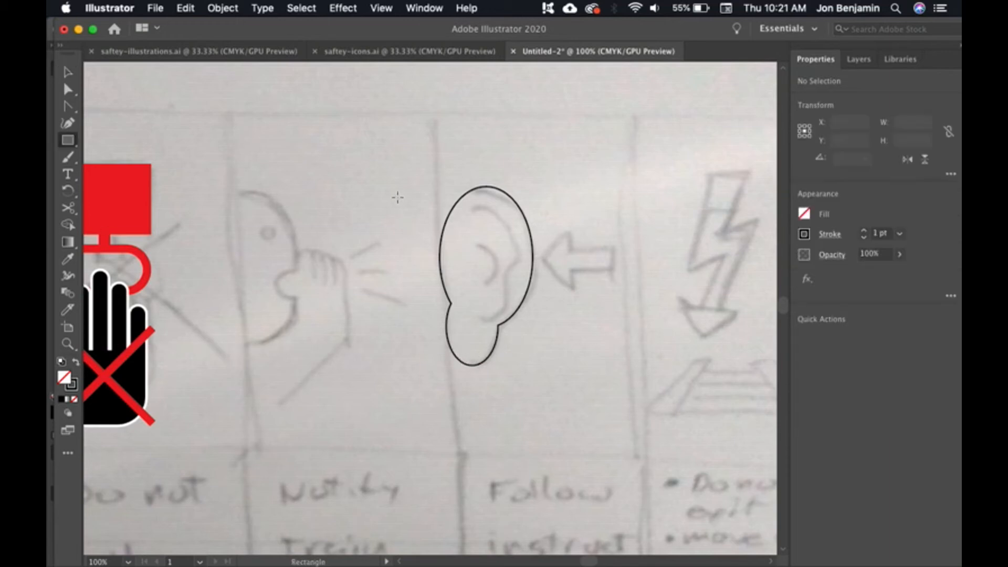
pyautogui.moveTo(404, 160); pyautogui.dragTo(459, 410)
pyautogui.press('v')
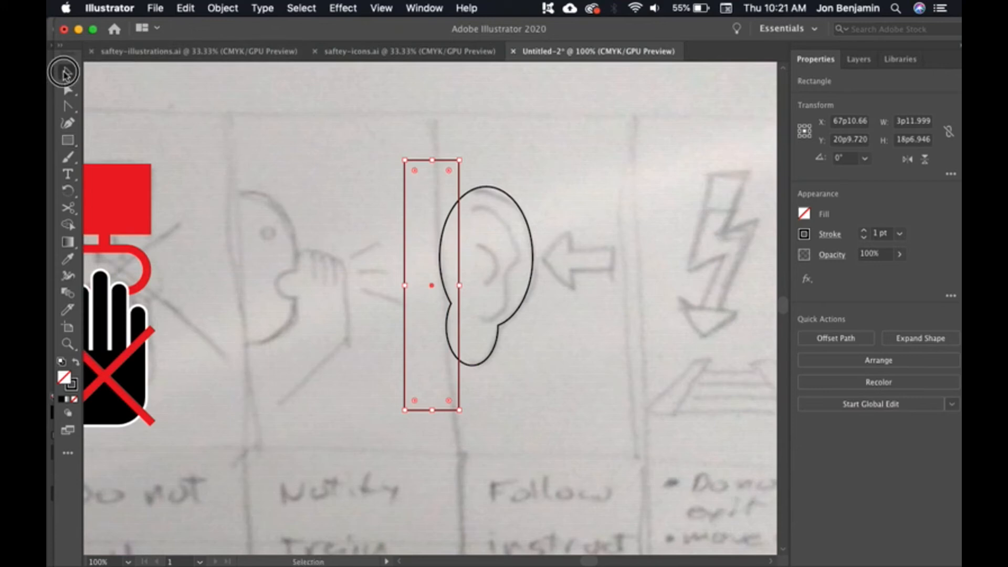
pyautogui.keyDown('shift'); pyautogui.click(486, 282); pyautogui.keyUp('shift')
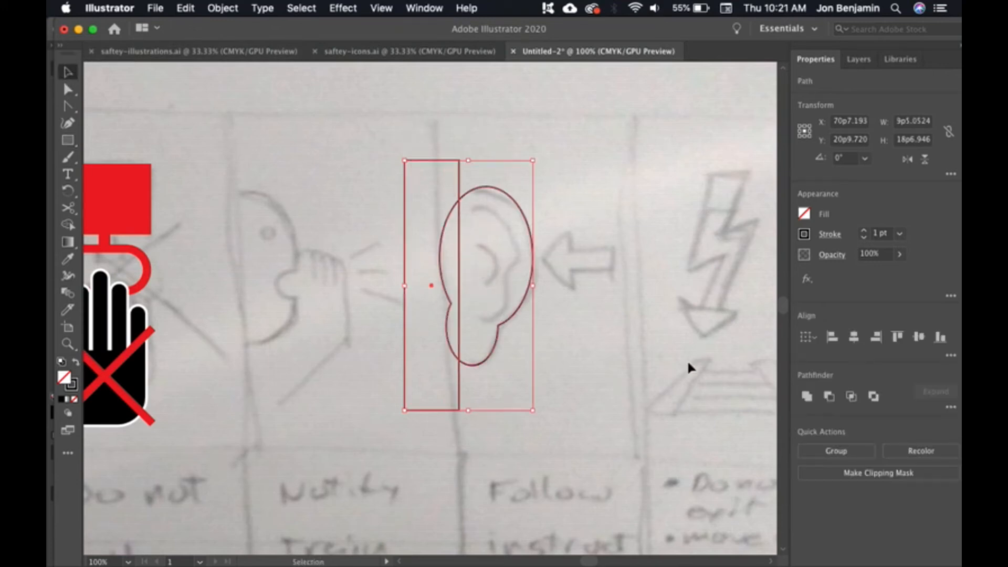
pyautogui.click(828, 396)
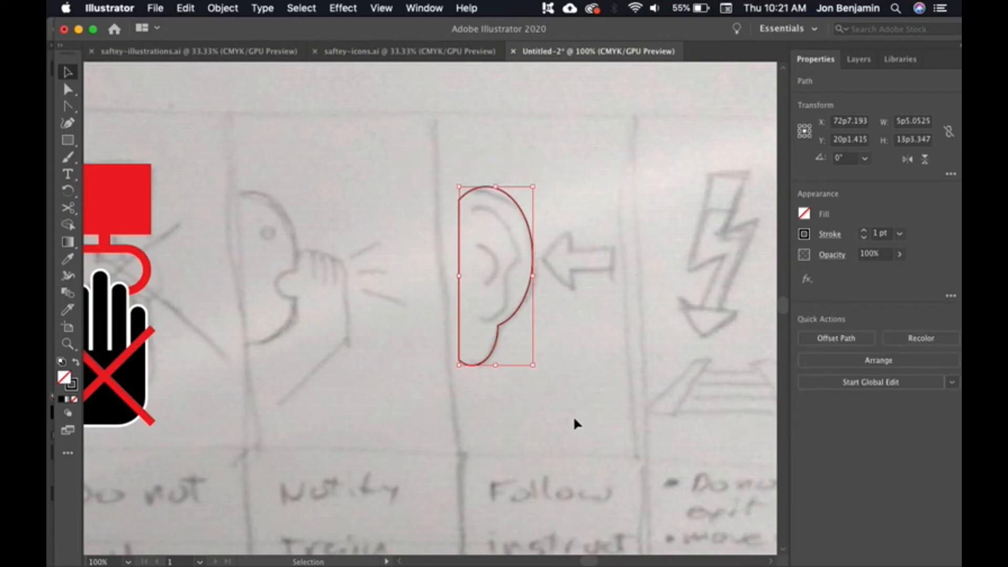
pyautogui.click(544, 414)
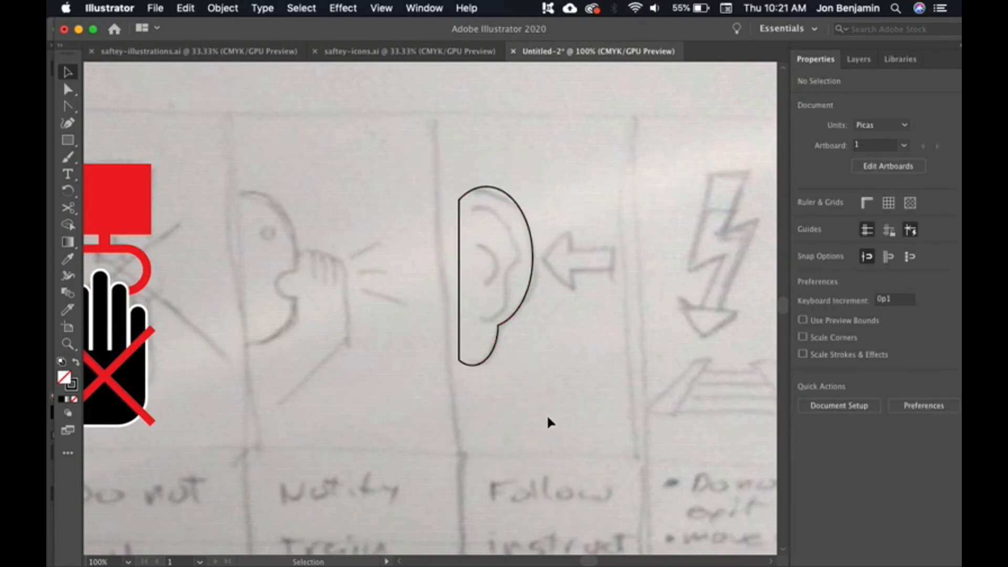
# Try moving the anchor point on the ear's outermost curve with the Direct Selection tool, and undo the move
pyautogui.press('super+equal')
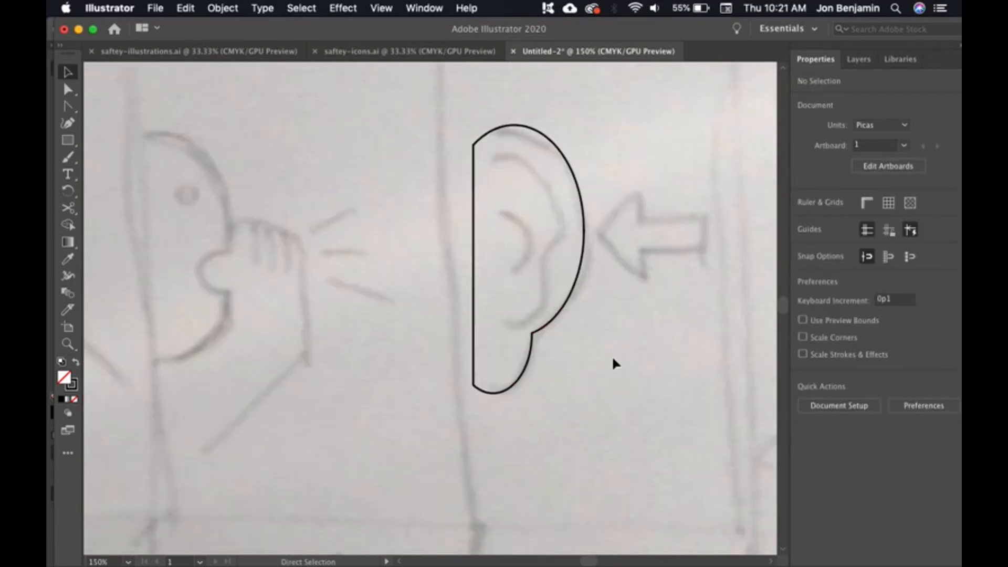
pyautogui.moveTo(630, 344); pyautogui.dragTo(504, 385)
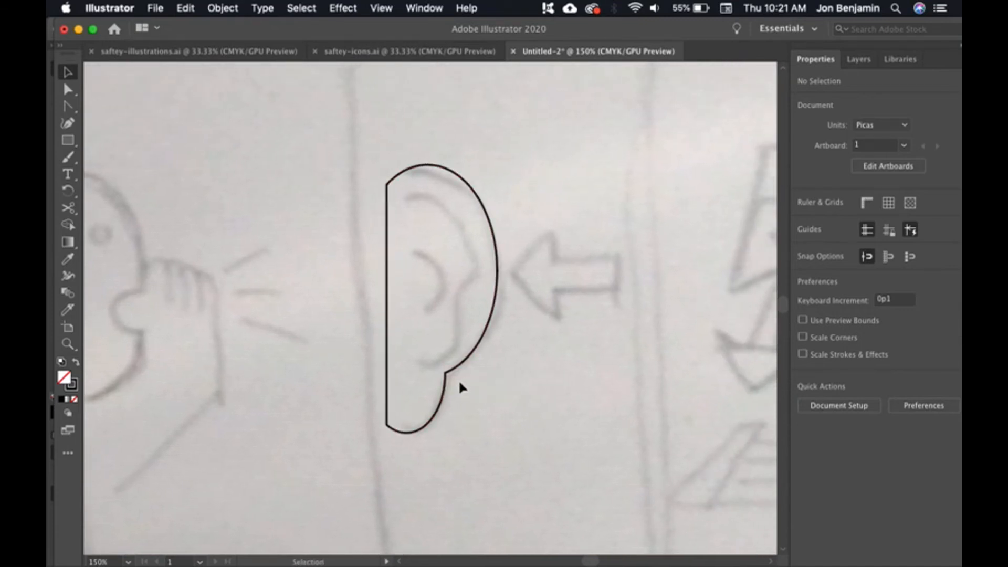
pyautogui.press('a')
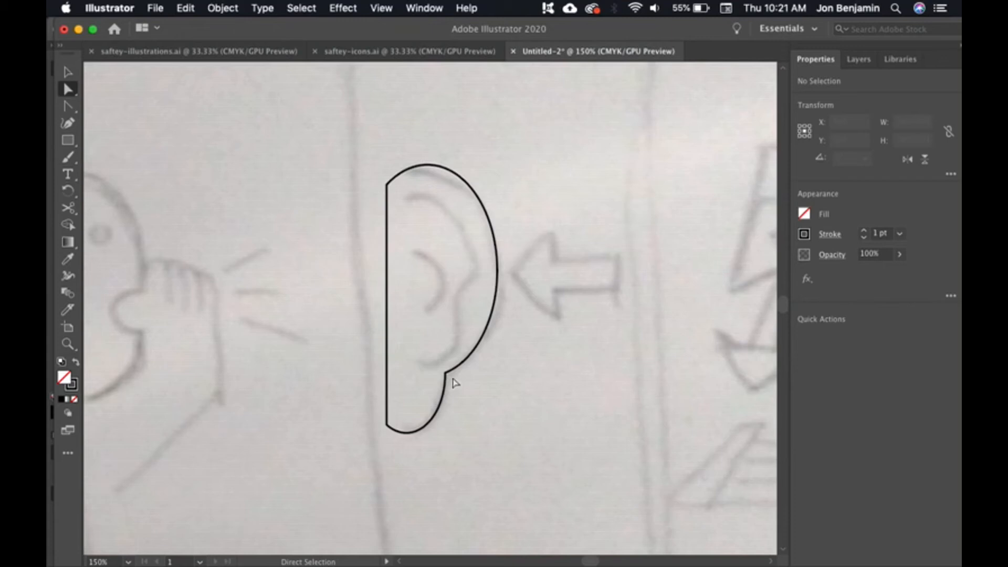
pyautogui.click(449, 373)
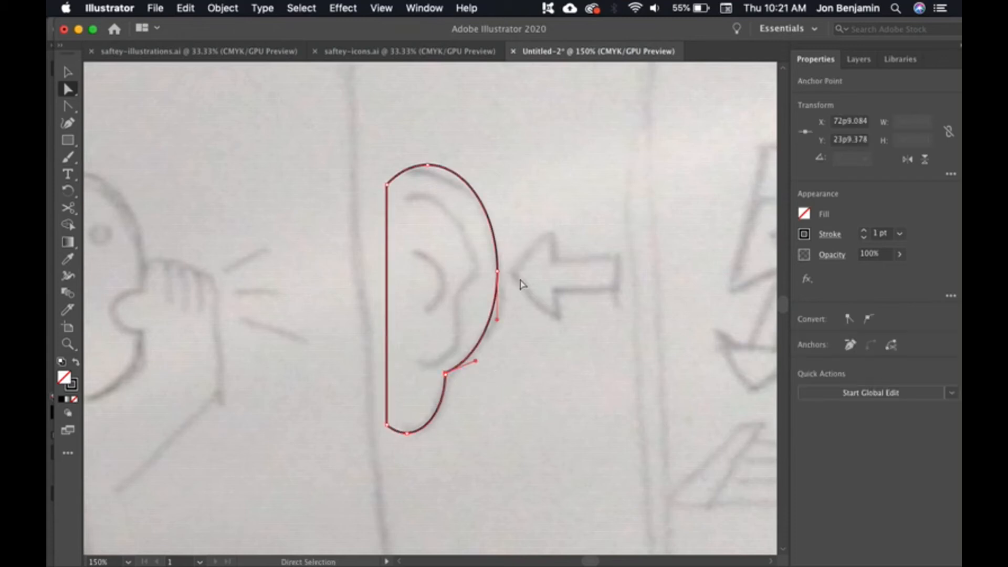
pyautogui.moveTo(497, 276); pyautogui.dragTo(530, 246)
pyautogui.moveTo(543, 283); pyautogui.dragTo(522, 319)
pyautogui.click(530, 329)
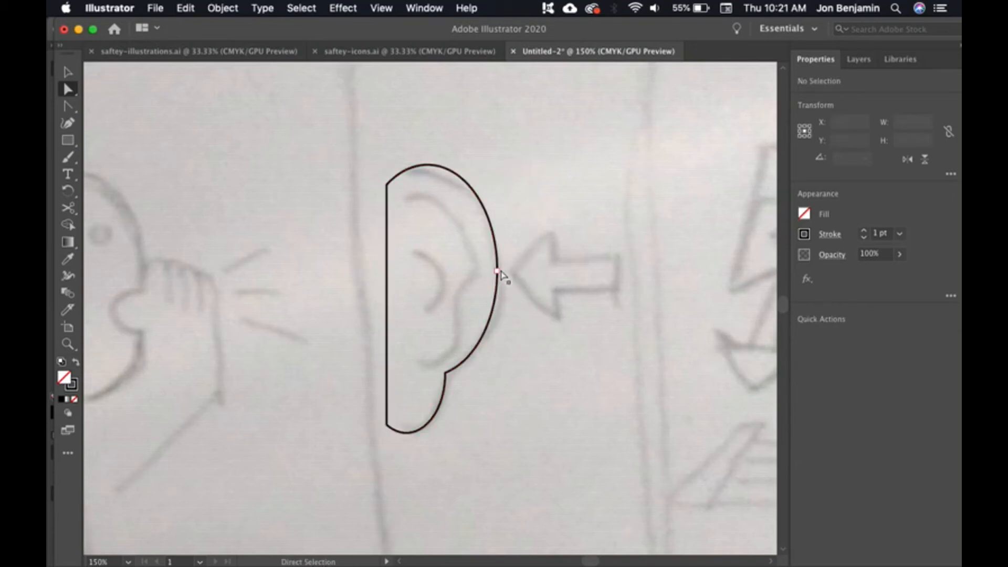
pyautogui.click(497, 272)
pyautogui.moveTo(498, 271); pyautogui.dragTo(463, 264)
pyautogui.moveTo(464, 264); pyautogui.dragTo(513, 258)
pyautogui.press('super+z')
pyautogui.press('super+shift+z')
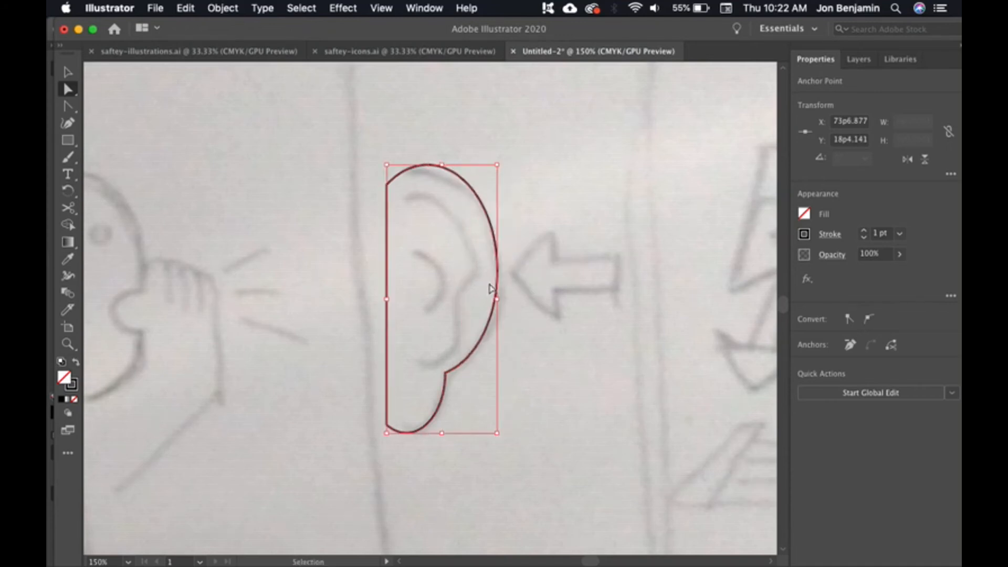
pyautogui.press('super+z')
pyautogui.press('super+shift+z')
# Try reshaping the ear's outer curve by pulling the direction handles of its outermost anchor point
pyautogui.click(497, 272)
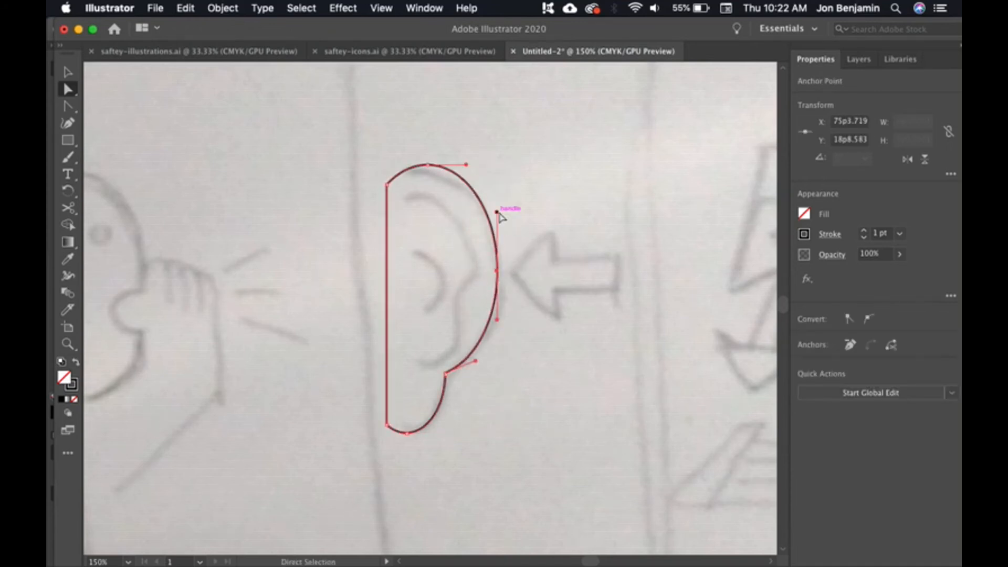
pyautogui.moveTo(497, 213); pyautogui.dragTo(462, 231)
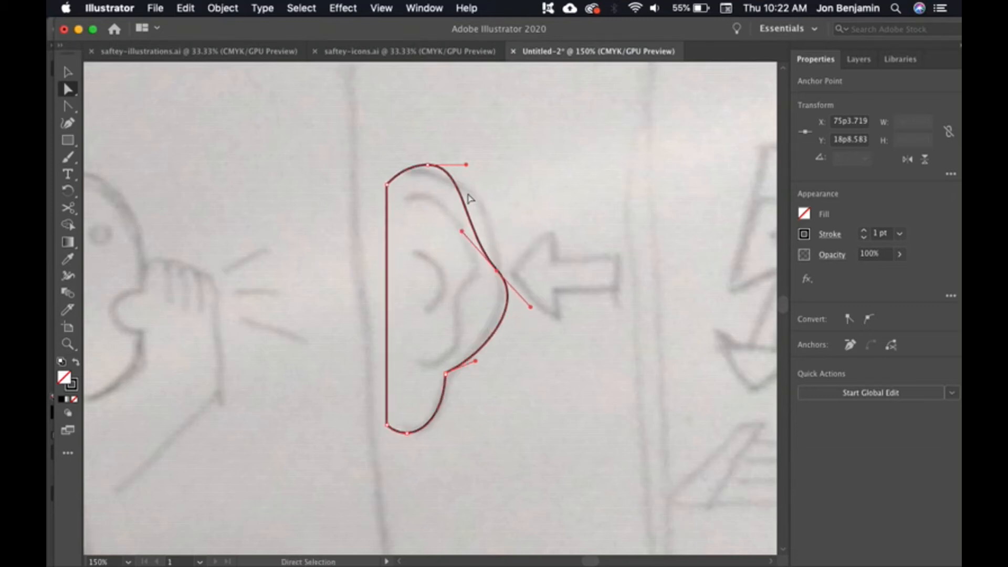
pyautogui.moveTo(530, 307); pyautogui.dragTo(498, 318)
pyautogui.click(535, 338)
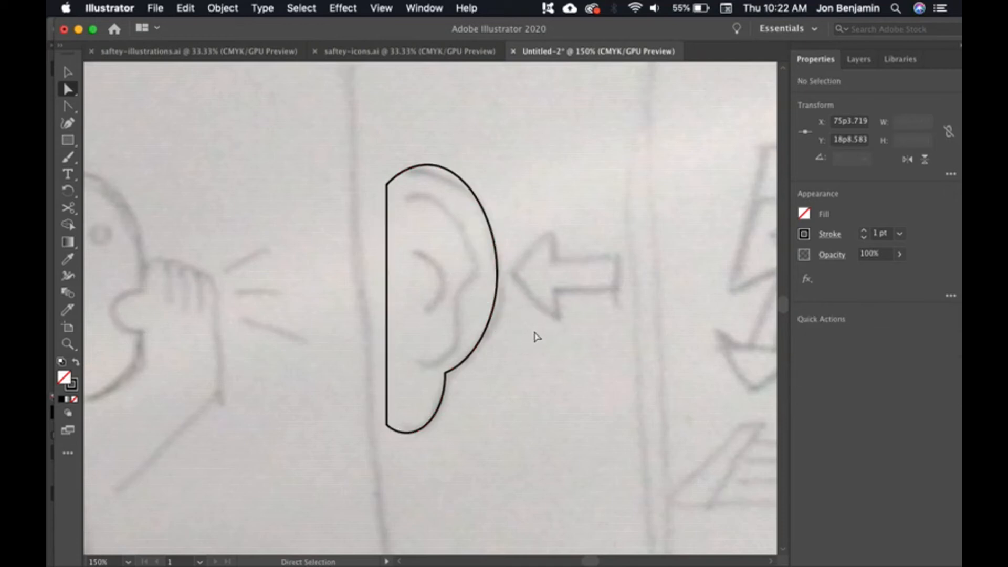
pyautogui.click(500, 273)
pyautogui.moveTo(499, 317)
pyautogui.mouseDown()
pyautogui.moveTo(513, 315)
pyautogui.moveTo(475, 311)
pyautogui.moveTo(507, 317)
pyautogui.moveTo(496, 317)
pyautogui.moveTo(496, 366)
pyautogui.moveTo(497, 331)
pyautogui.mouseUp()
pyautogui.click(546, 338)
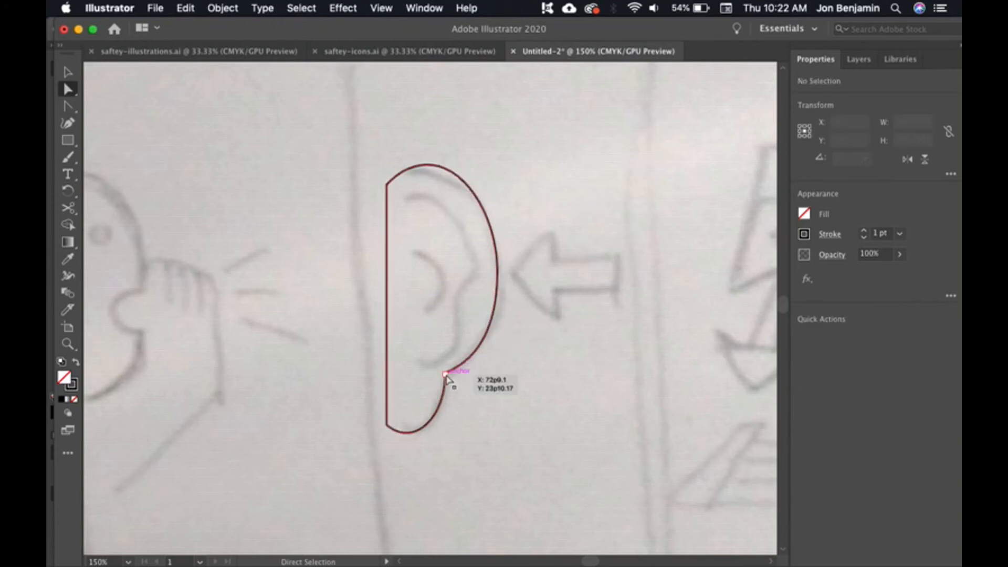
# Examine up close the anchor points and handles at the notch between the ear's outer curve and the lobe
pyautogui.click(446, 376)
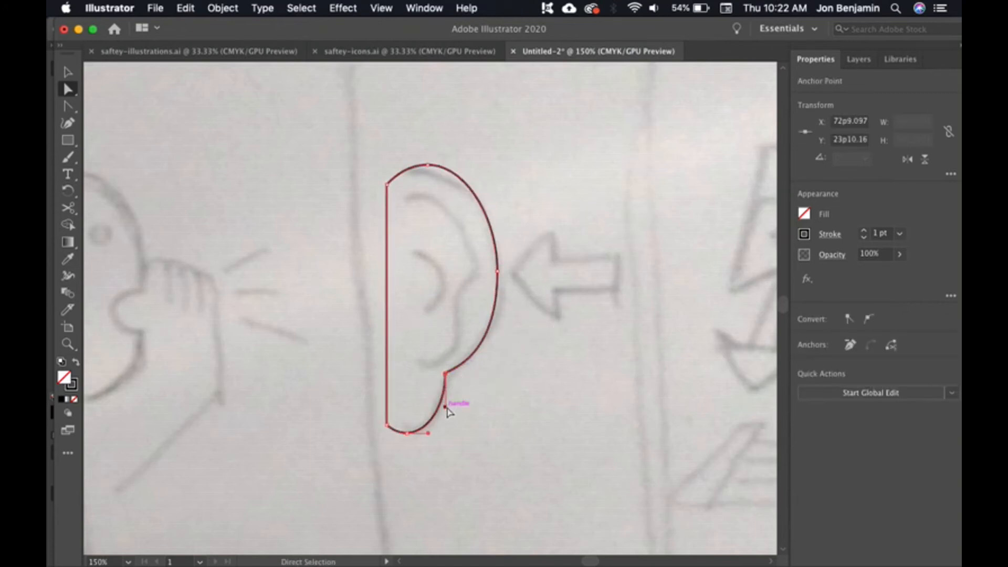
pyautogui.moveTo(446, 407)
pyautogui.mouseDown()
pyautogui.moveTo(468, 403)
pyautogui.moveTo(438, 411)
pyautogui.moveTo(460, 397)
pyautogui.moveTo(448, 406)
pyautogui.mouseUp()
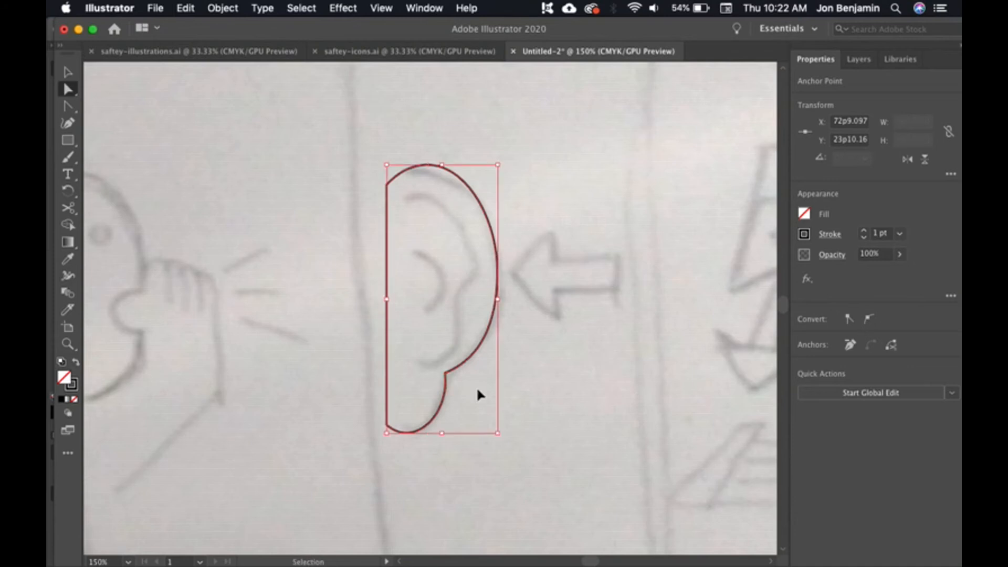
pyautogui.press('super+equal')
pyautogui.press('super+equal')
pyautogui.press('super+equal')
pyautogui.press('super+equal')
pyautogui.press('super+equal')
pyautogui.press('super+equal')
pyautogui.press('super+equal')
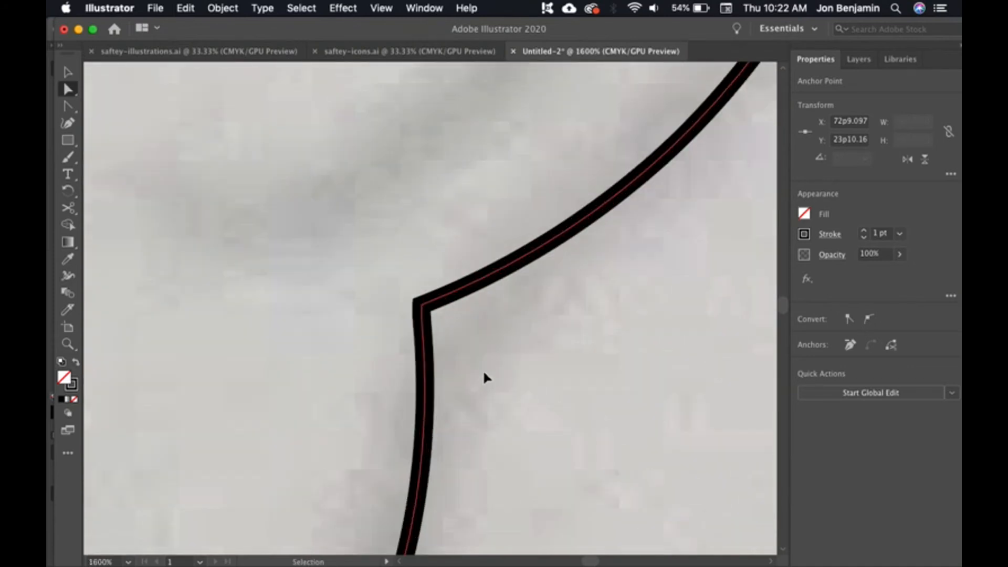
pyautogui.click(505, 308)
pyautogui.click(465, 270)
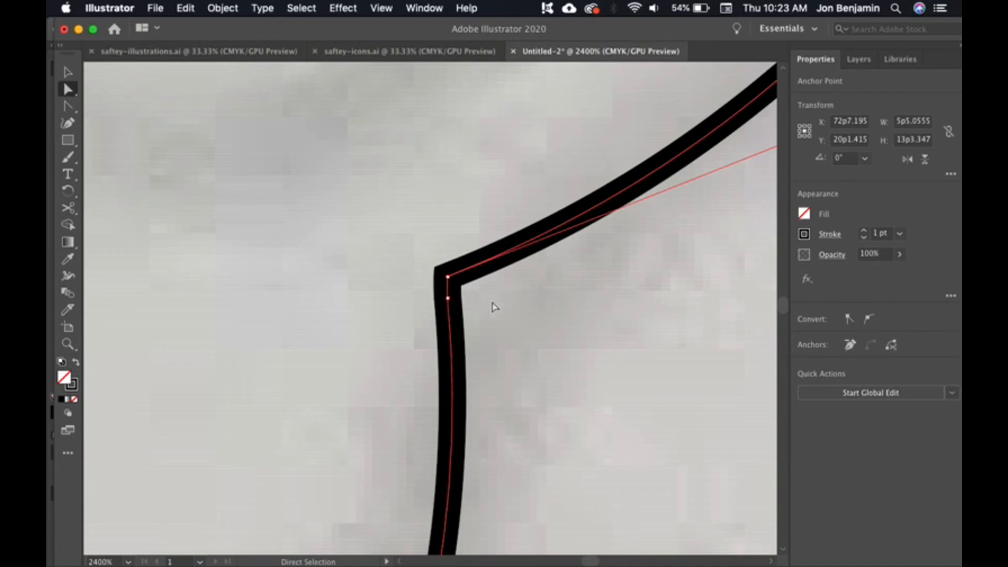
# Try deleting the extra anchor point just below the notch with the Direct Selection tool, and undo the deletion
pyautogui.click(494, 307)
pyautogui.click(447, 297)
pyautogui.press('Delete')
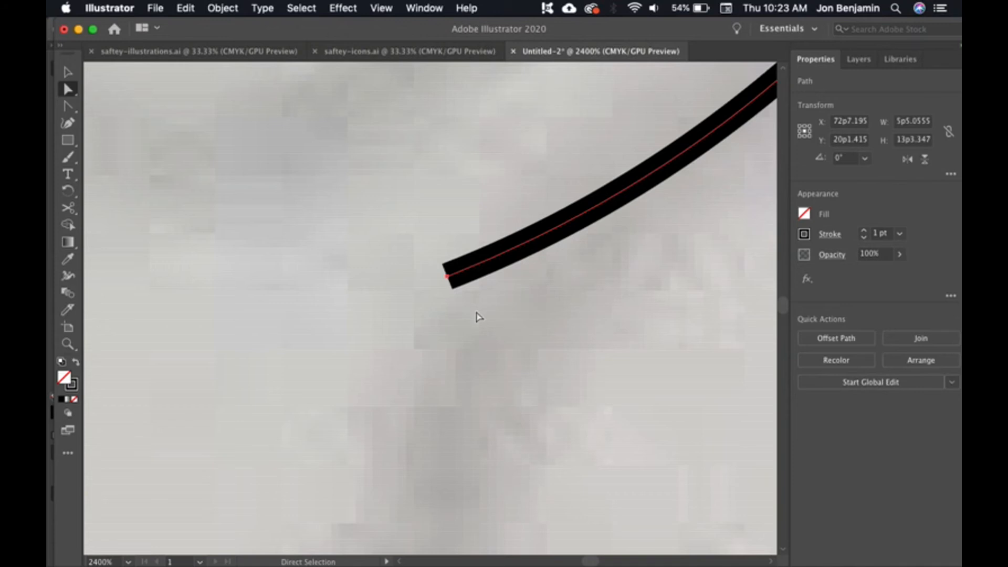
pyautogui.press('super+z')
pyautogui.click(511, 319)
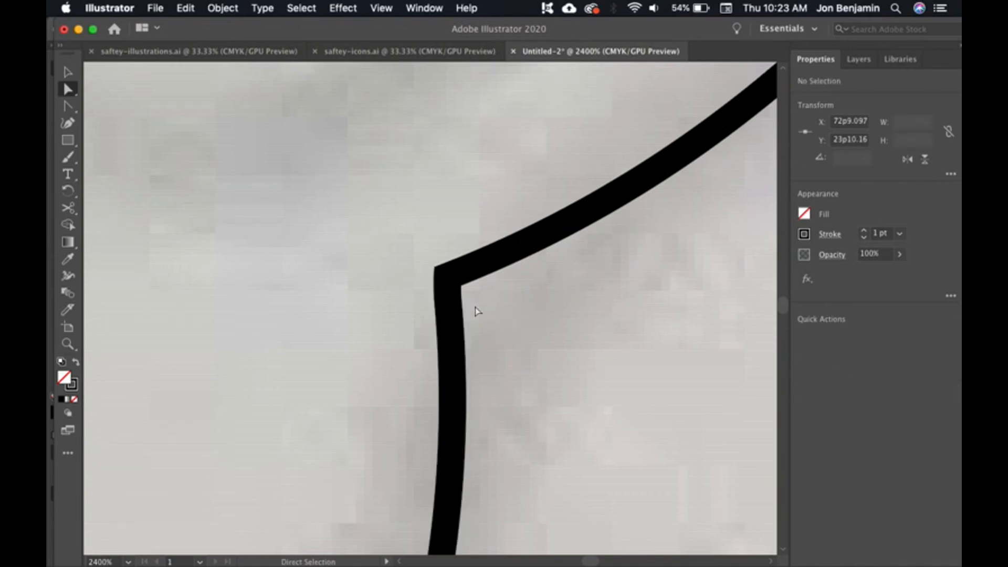
# Try adding and removing an anchor point on the outer curve beside the notch with the Pen tool
pyautogui.click(448, 299)
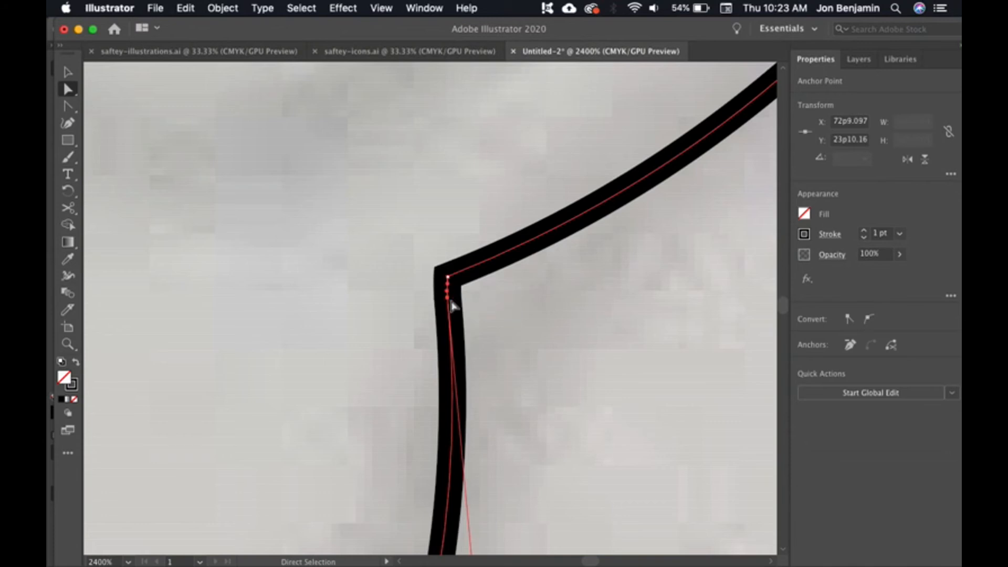
pyautogui.click(68, 106)
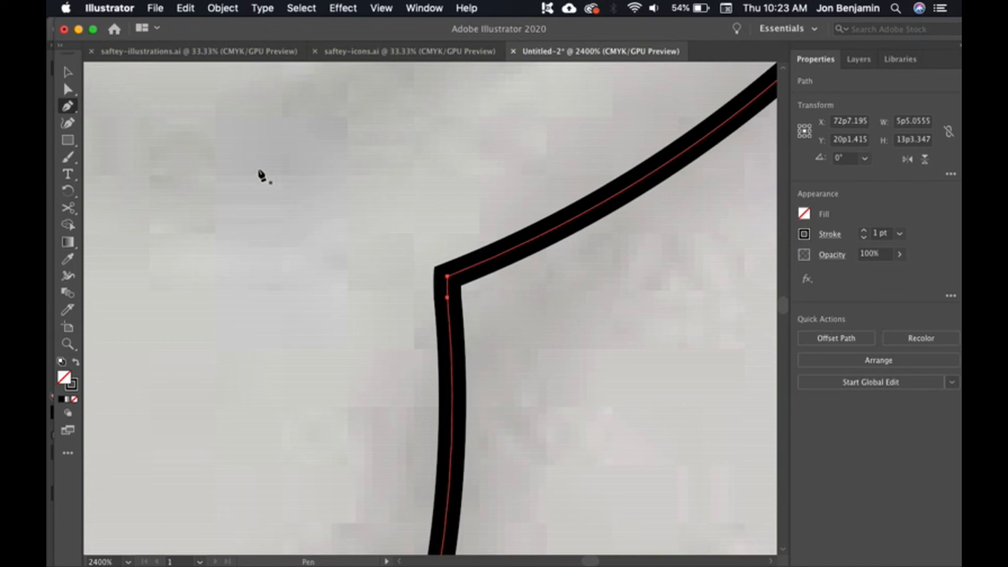
pyautogui.click(468, 267)
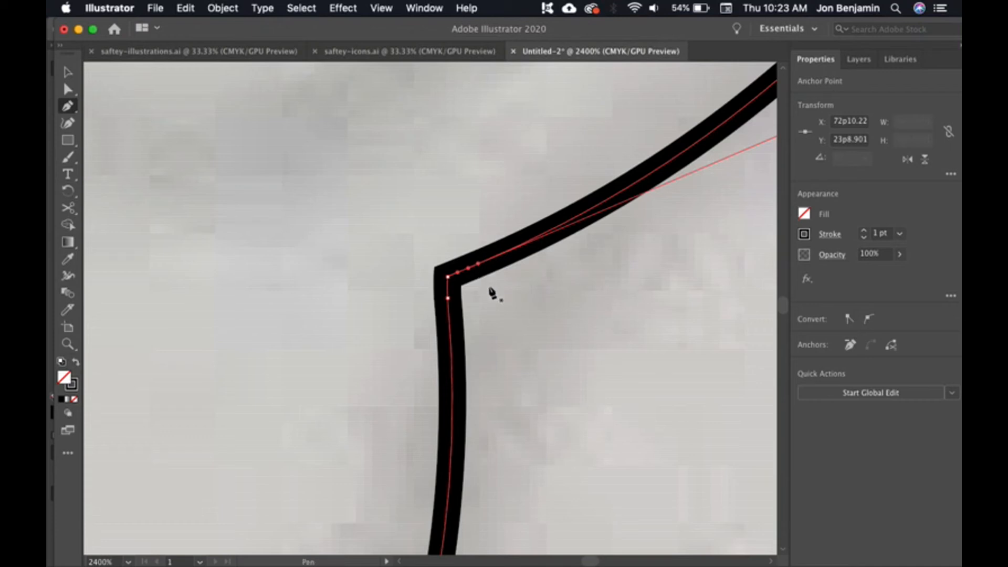
pyautogui.click(471, 267)
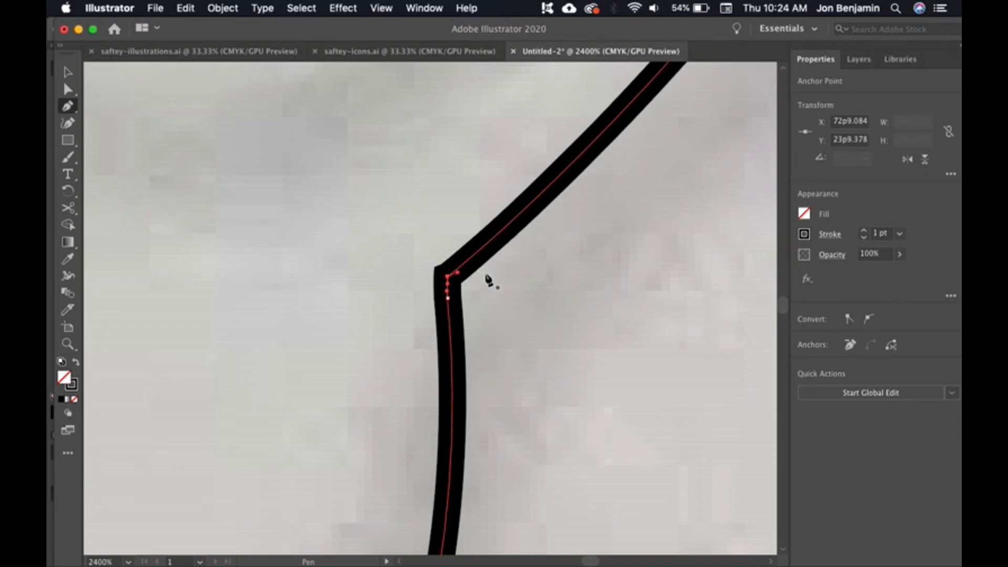
pyautogui.press('super+z')
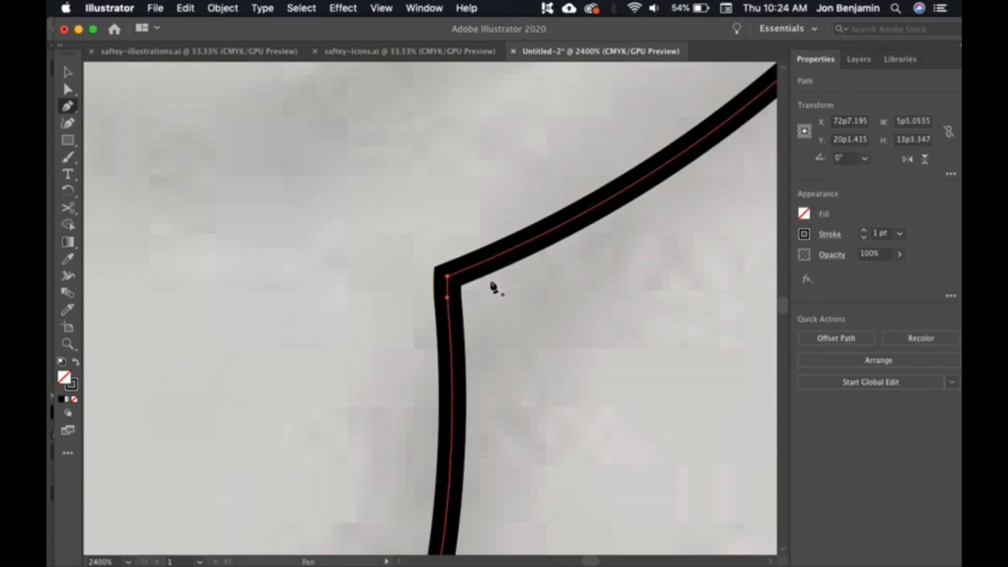
# Try removing the extra anchor point below the notch with the Pen tool, and undo the removal
pyautogui.click(447, 298)
pyautogui.click(448, 303)
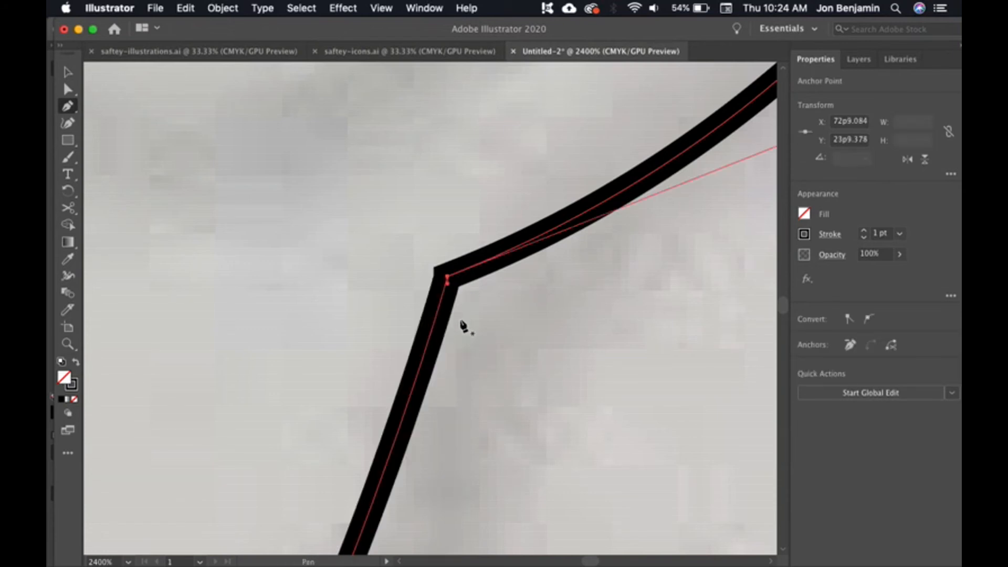
pyautogui.press('super+z')
# Remove the extra anchor point just below the notch with the Delete Anchor Point tool so the lobe starts at one corner
pyautogui.press('-')
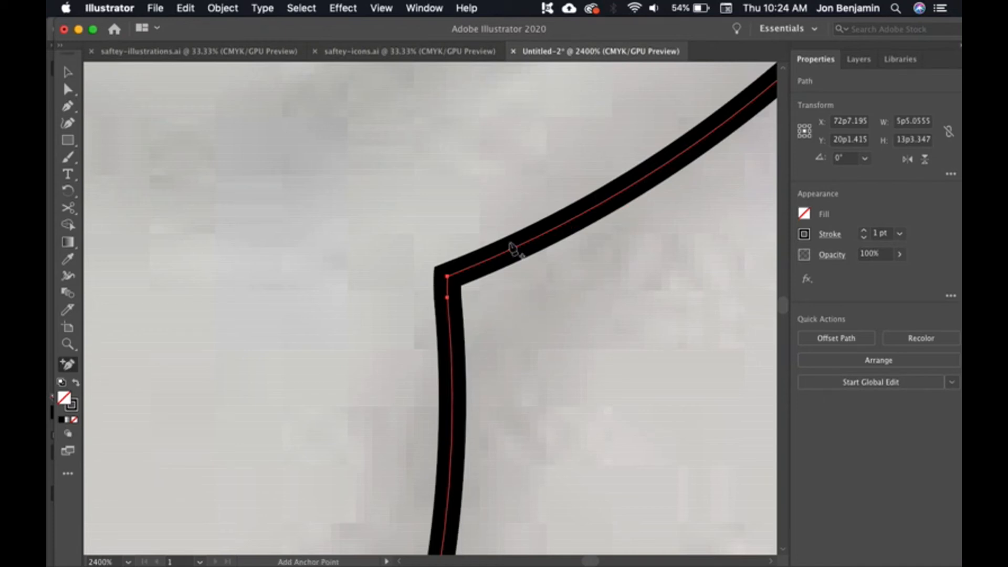
pyautogui.click(447, 298)
pyautogui.press('super')
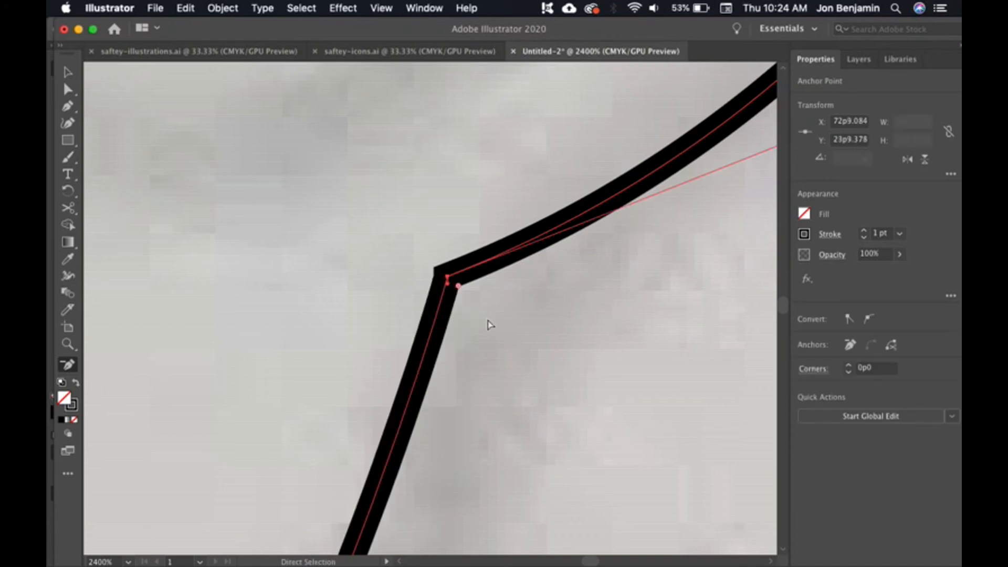
pyautogui.press('super+minus')
pyautogui.press('super+minus')
pyautogui.press('super+minus')
pyautogui.press('super+minus')
pyautogui.press('super+minus')
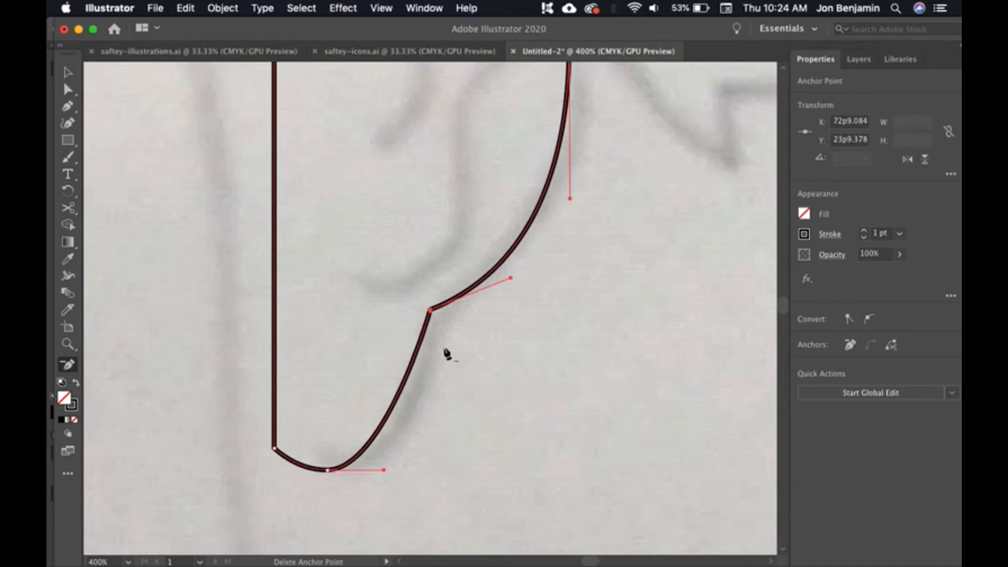
# Lengthen the horizontal handle of the lobe's bottom anchor with the Direct Selection tool so the lobe bulges out to the sketch
pyautogui.click(68, 72)
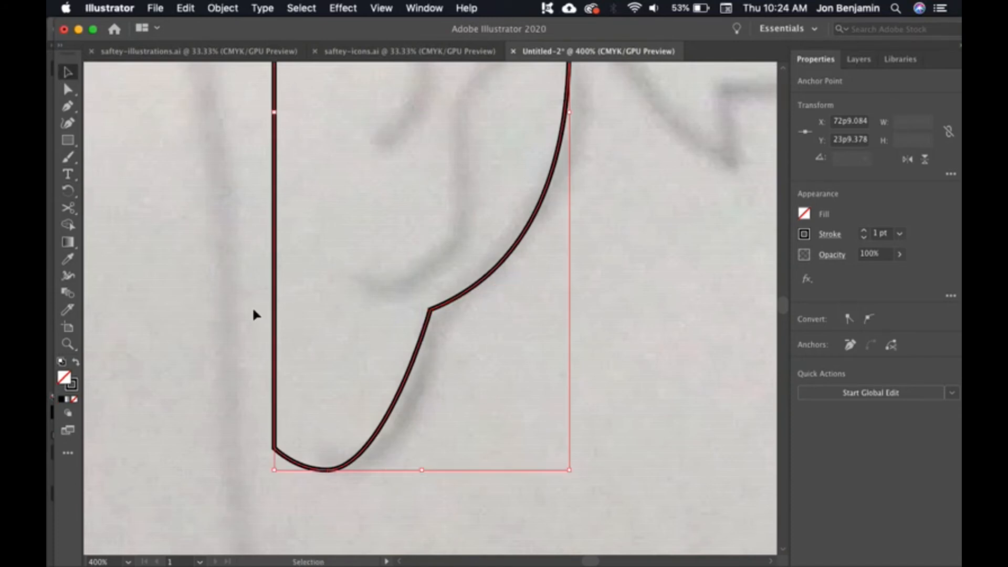
pyautogui.press('a')
pyautogui.click(396, 475)
pyautogui.click(381, 475)
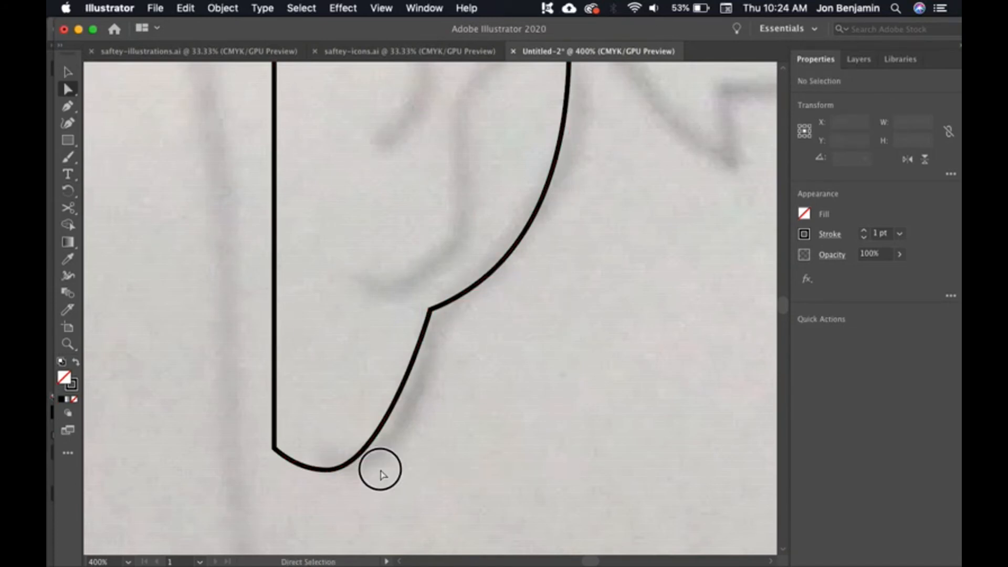
pyautogui.click(360, 451)
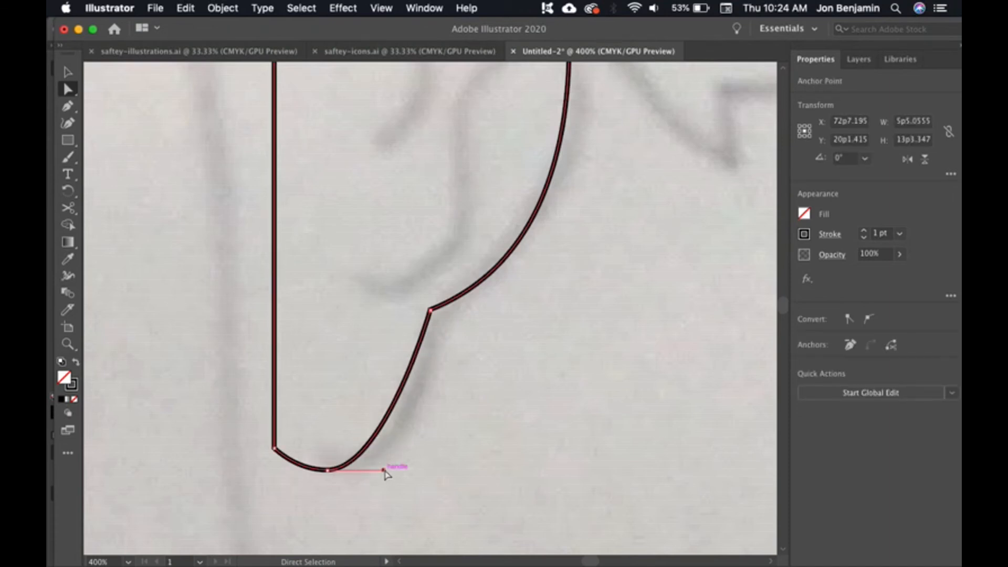
pyautogui.moveTo(383, 471); pyautogui.dragTo(412, 471)
pyautogui.press('super+minus')
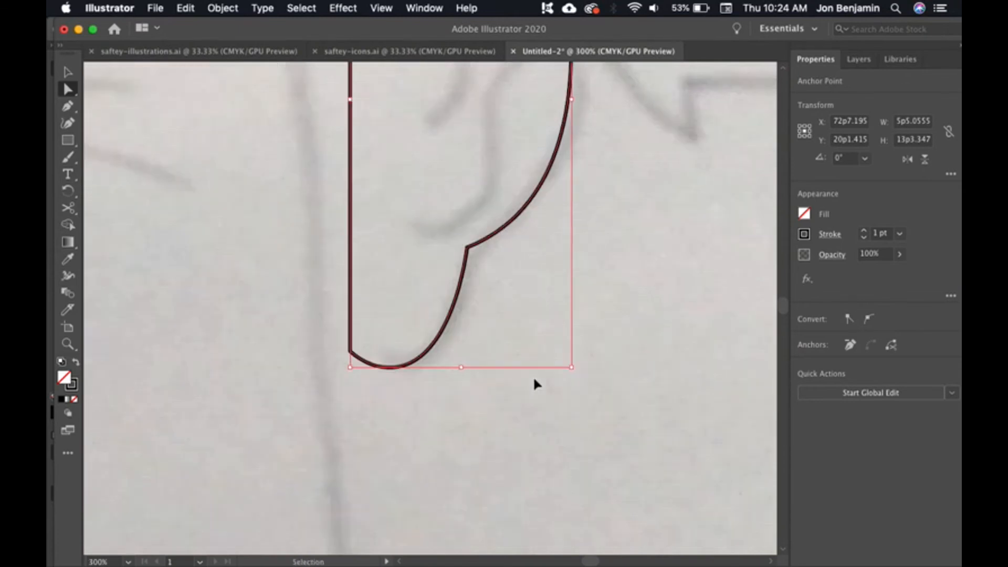
pyautogui.press('space')
pyautogui.moveTo(545, 336); pyautogui.dragTo(528, 484)
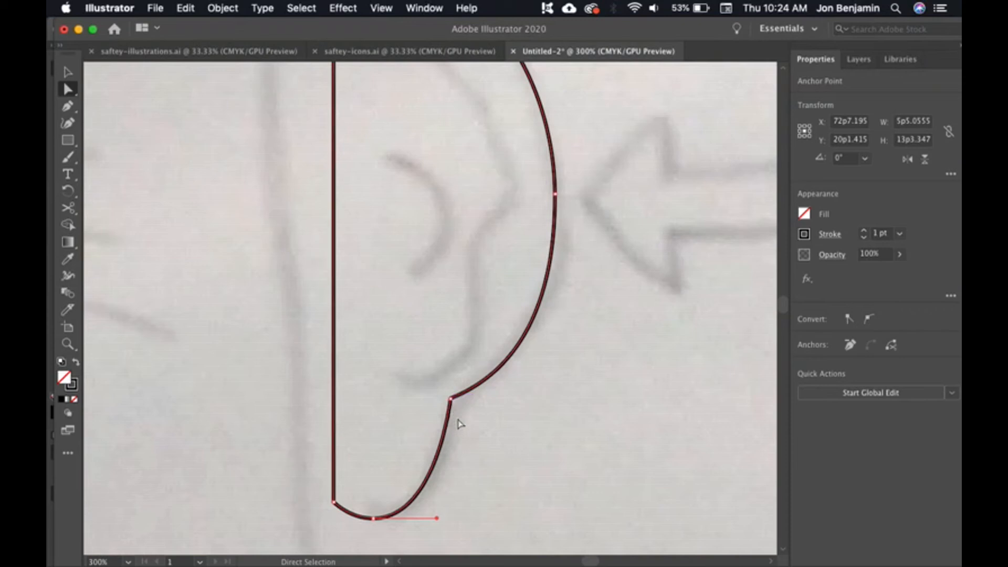
# Pull the notch corner's upper handle slightly outward and down to bring the outer curve nearer the sketch line
pyautogui.press('super+plus')
pyautogui.press('super+plus')
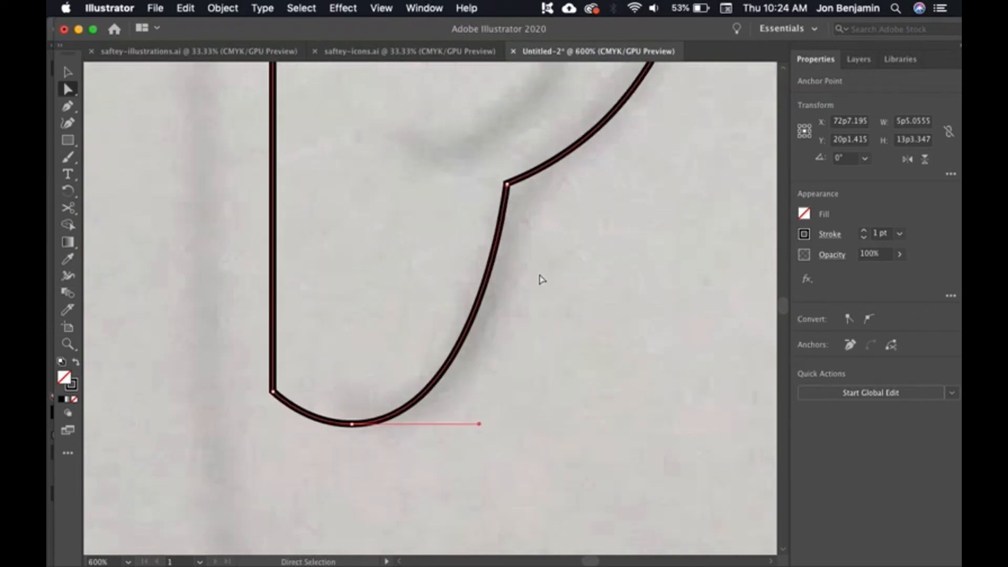
pyautogui.press('space')
pyautogui.moveTo(540, 279); pyautogui.dragTo(486, 362)
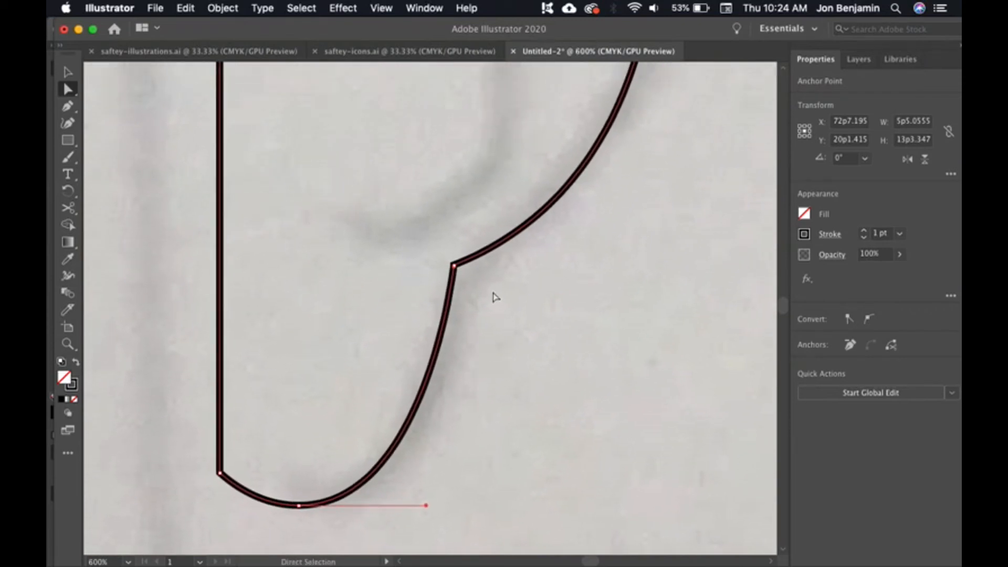
pyautogui.click(454, 266)
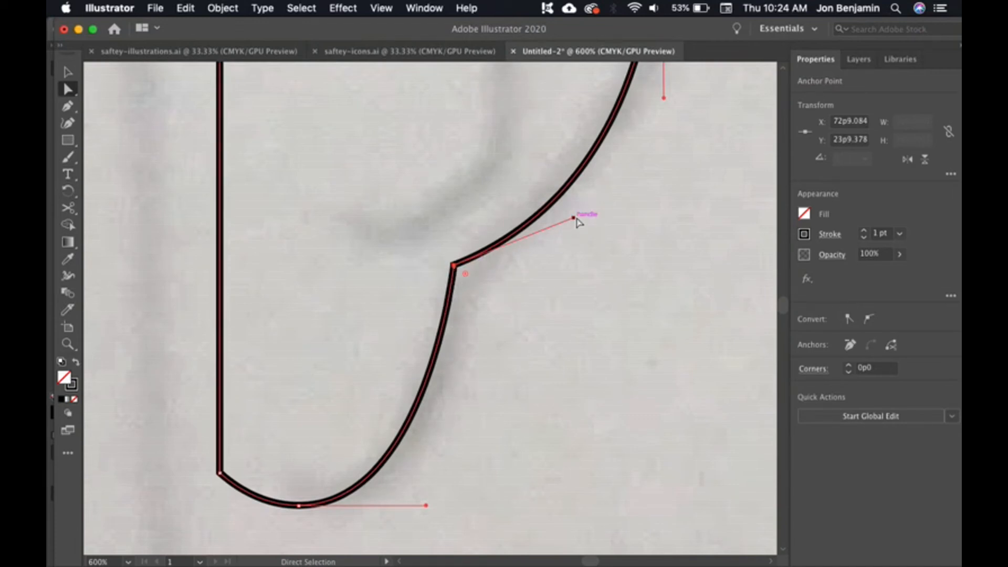
pyautogui.moveTo(574, 218); pyautogui.dragTo(582, 228)
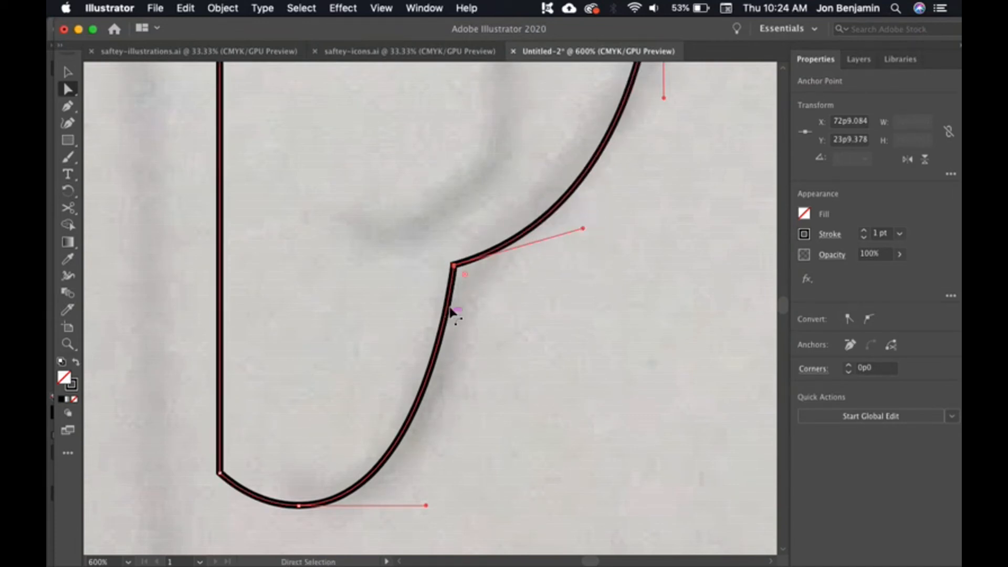
pyautogui.moveTo(426, 505); pyautogui.dragTo(426, 505)
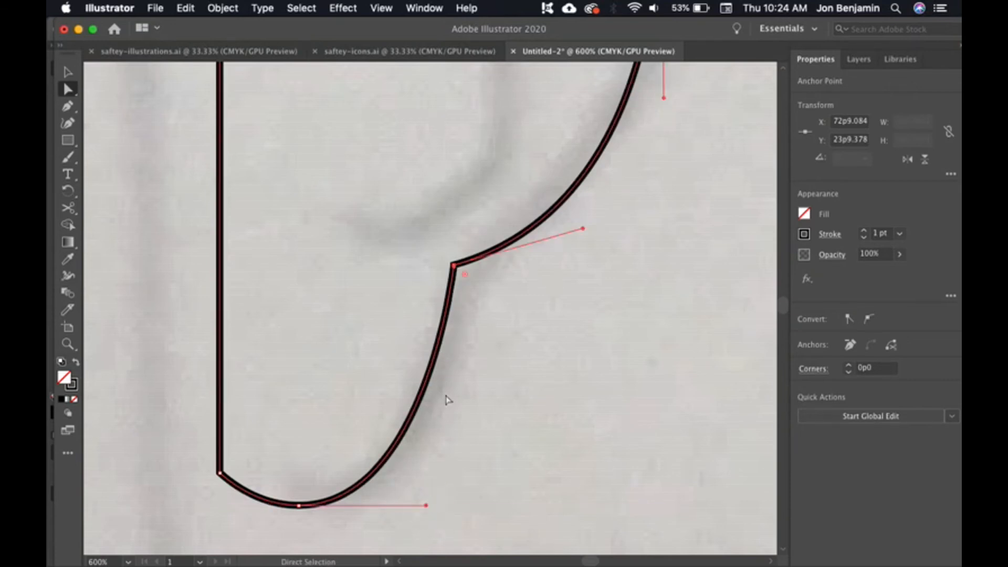
pyautogui.click(487, 286)
pyautogui.click(454, 266)
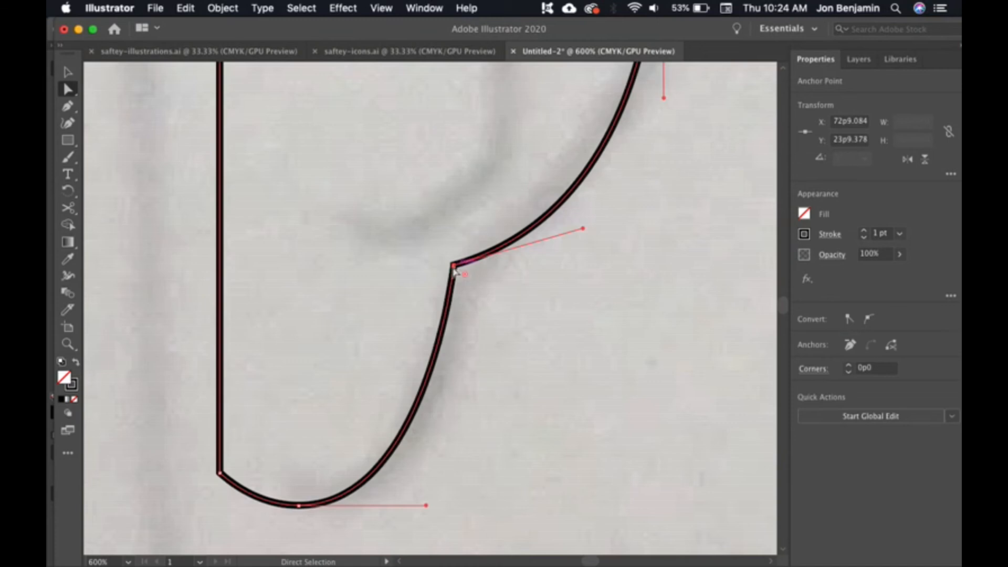
pyautogui.click(454, 268)
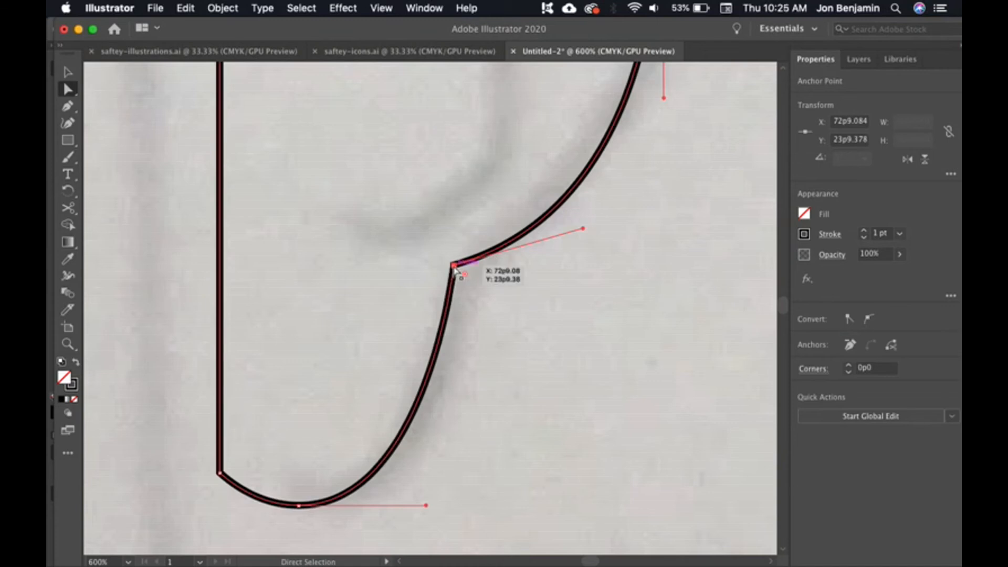
# Convert the notch corner to a smooth point with the Anchor Point tool, angling its handles steeply so the outer curve flows into the lobe
pyautogui.click(69, 107)
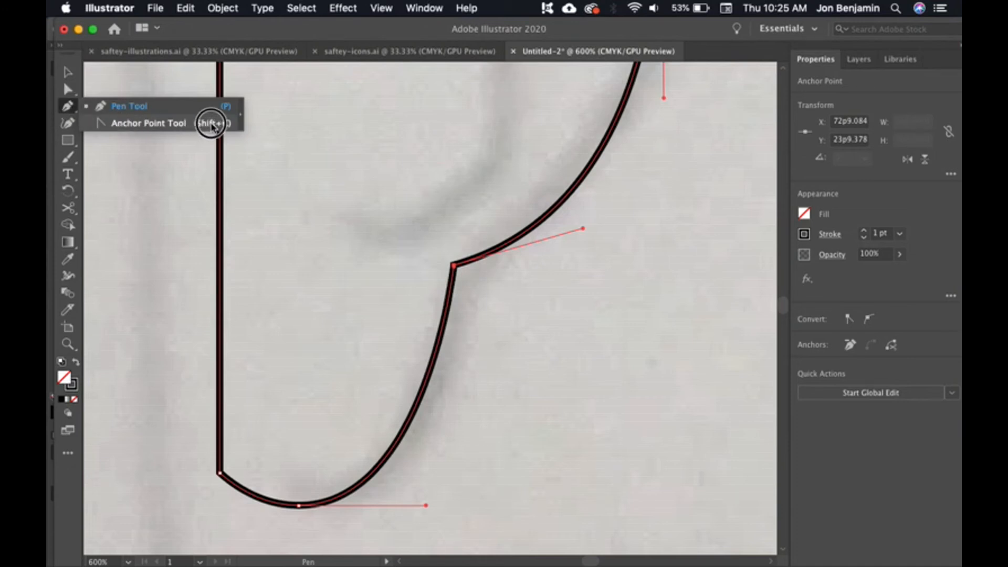
pyautogui.click(211, 126)
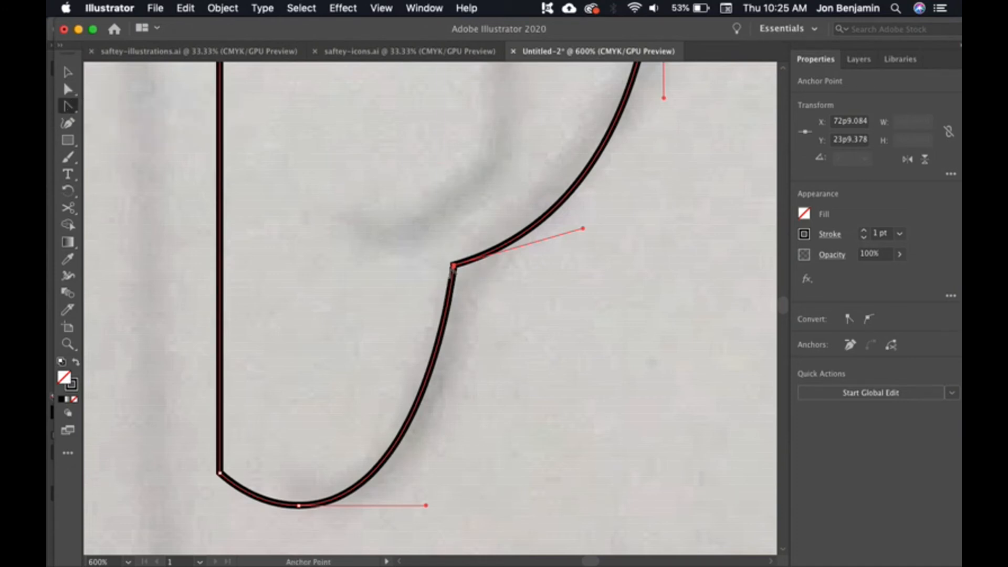
pyautogui.moveTo(455, 265); pyautogui.dragTo(395, 287)
pyautogui.press('a')
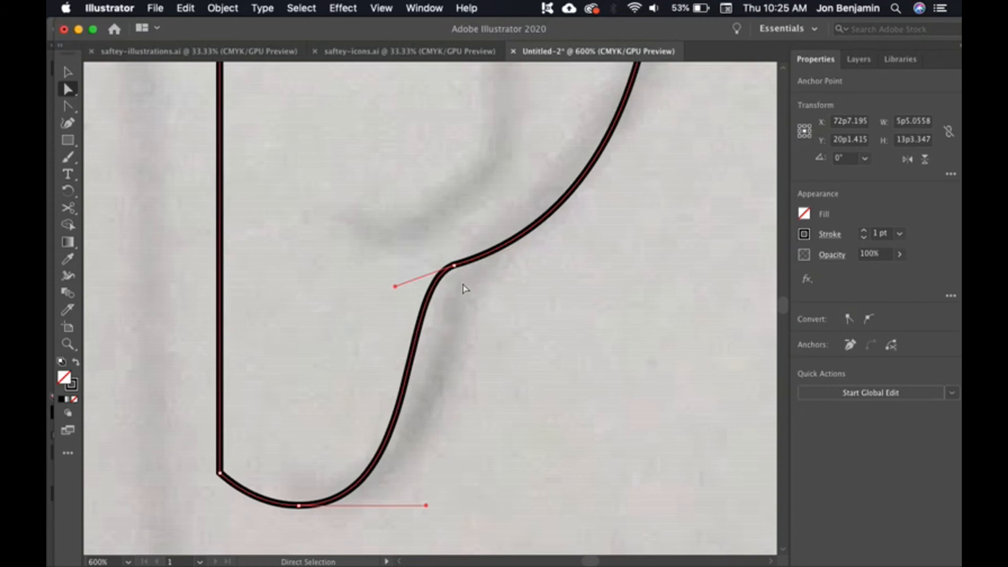
pyautogui.hotkey('shift', 'c')
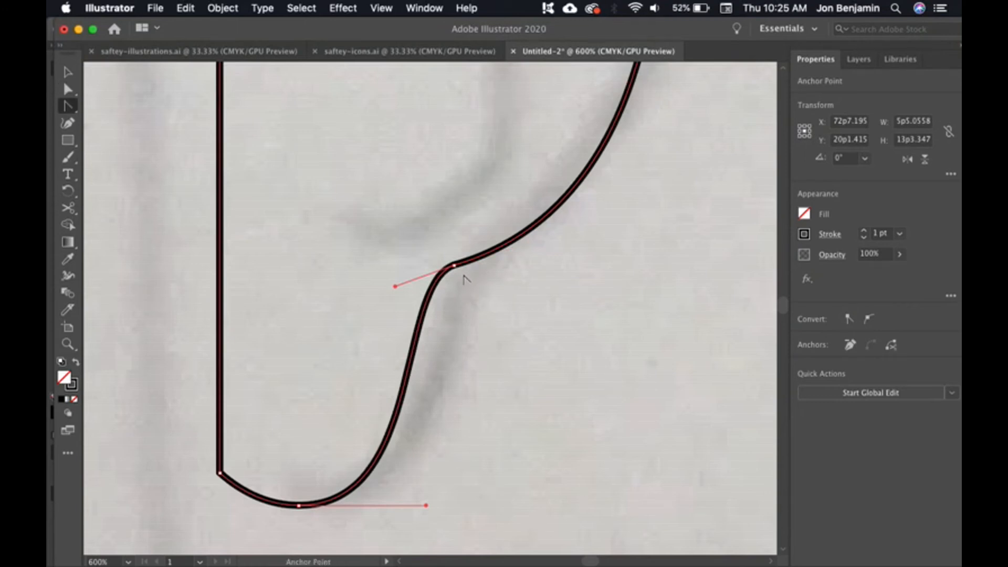
pyautogui.moveTo(454, 265); pyautogui.dragTo(487, 200)
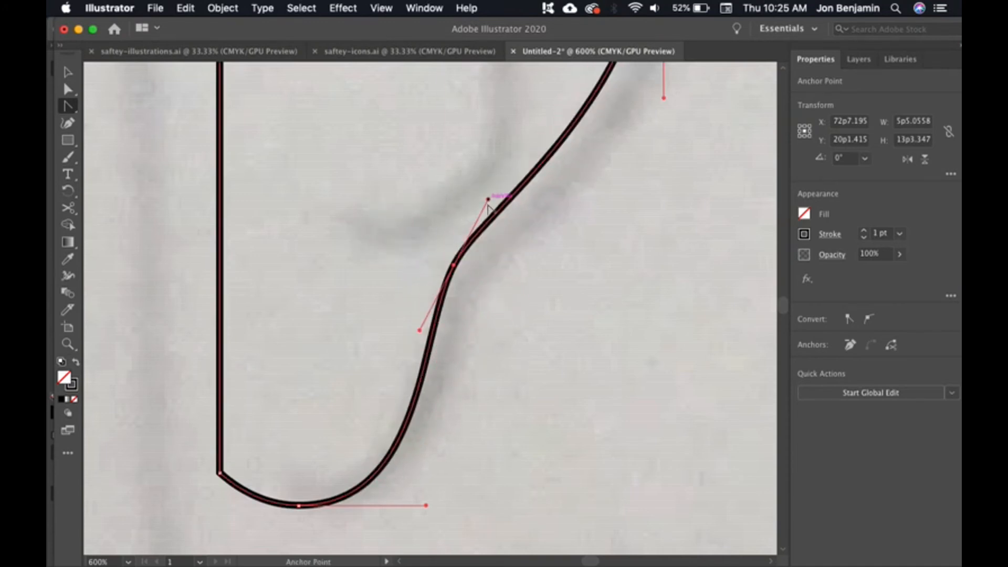
pyautogui.press('super+minus')
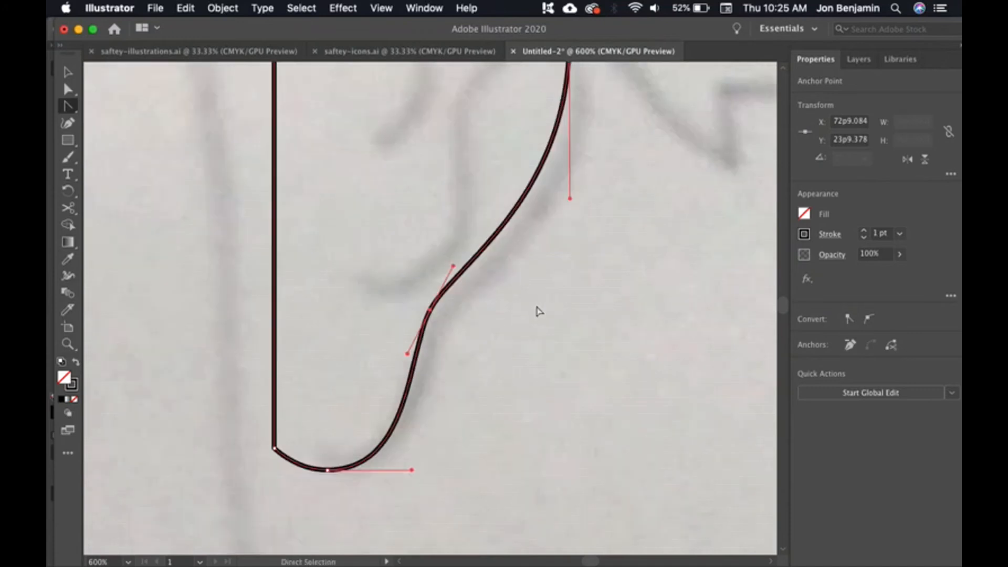
pyautogui.moveTo(562, 270); pyautogui.dragTo(524, 441)
pyautogui.press('super+minus')
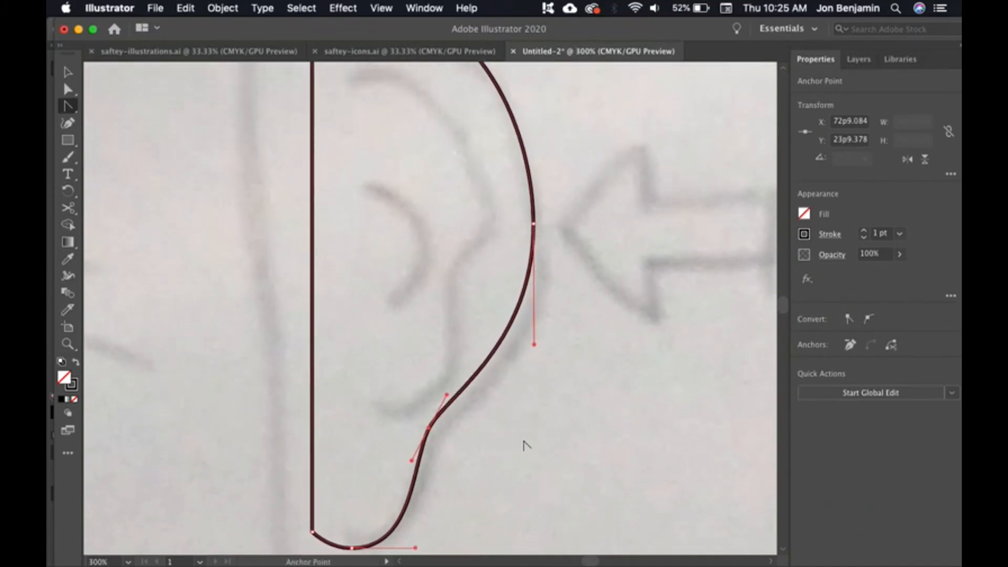
pyautogui.press('a')
pyautogui.click(472, 448)
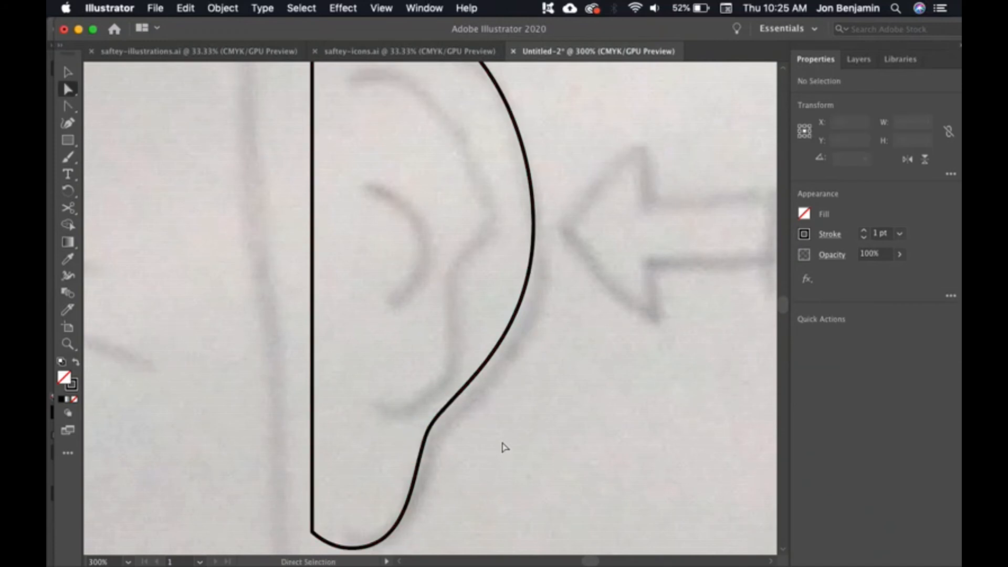
# Draw a circle about 4p6 in diameter with the Ellipse tool, overlapping the ear's straight edge beside the sketched inner arc
pyautogui.press('super+minus')
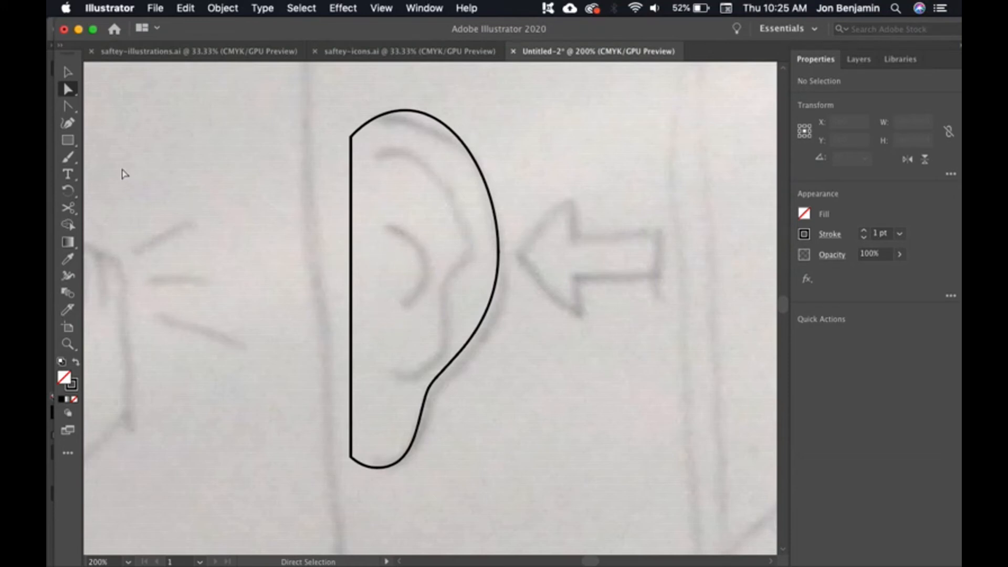
pyautogui.click(72, 141)
pyautogui.click(105, 157)
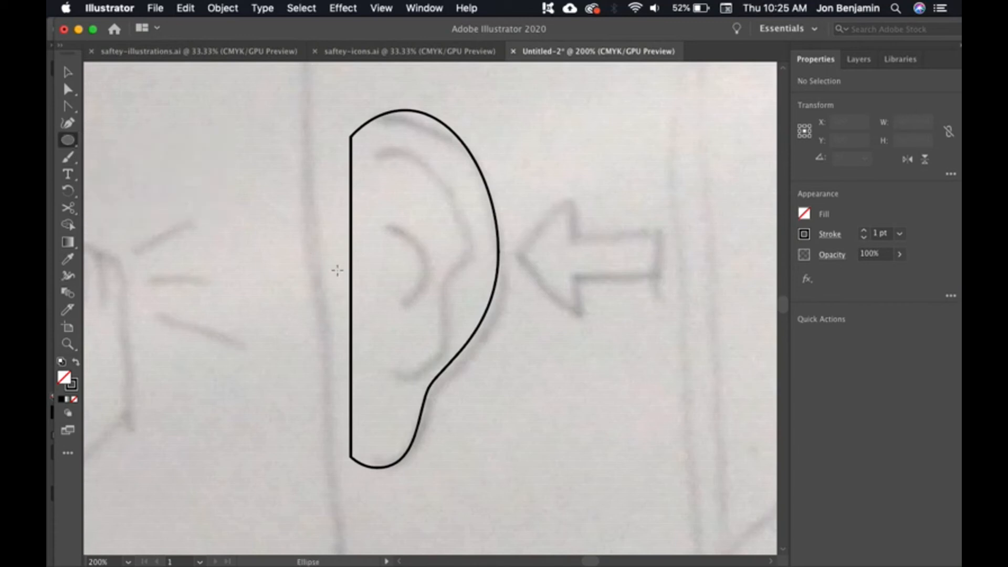
pyautogui.moveTo(268, 225)
pyautogui.mouseDown()
pyautogui.moveTo(332, 295)
pyautogui.moveTo(418, 182)
pyautogui.moveTo(387, 387)
pyautogui.moveTo(271, 332)
pyautogui.moveTo(282, 236)
pyautogui.moveTo(395, 292)
pyautogui.moveTo(409, 319)
pyautogui.moveTo(393, 330)
pyautogui.moveTo(398, 317)
pyautogui.moveTo(387, 326)
pyautogui.moveTo(375, 279)
pyautogui.moveTo(349, 256)
pyautogui.moveTo(341, 273)
pyautogui.moveTo(391, 332)
pyautogui.mouseUp()
pyautogui.press('v')
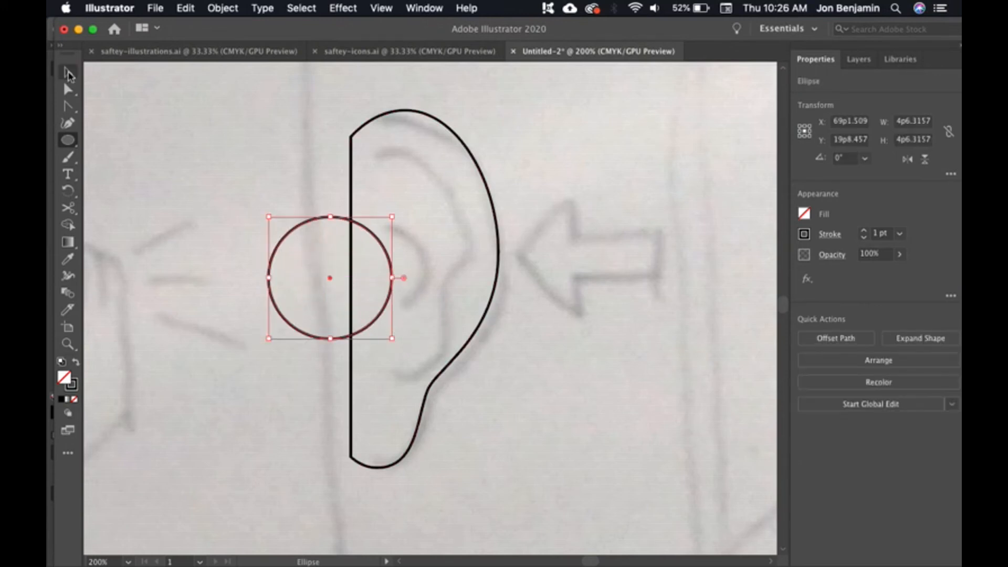
# Move the circle onto the sketched inner-ear arc and scale it down to about 3p1 in diameter to match the arc
pyautogui.moveTo(329, 278); pyautogui.dragTo(362, 278)
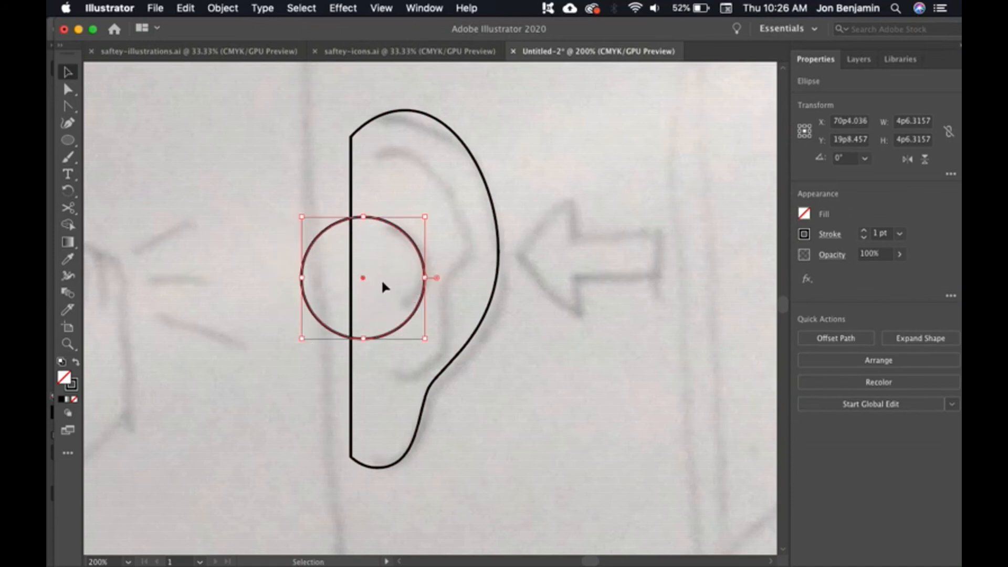
pyautogui.moveTo(300, 339); pyautogui.dragTo(341, 299)
pyautogui.moveTo(383, 257); pyautogui.dragTo(384, 279)
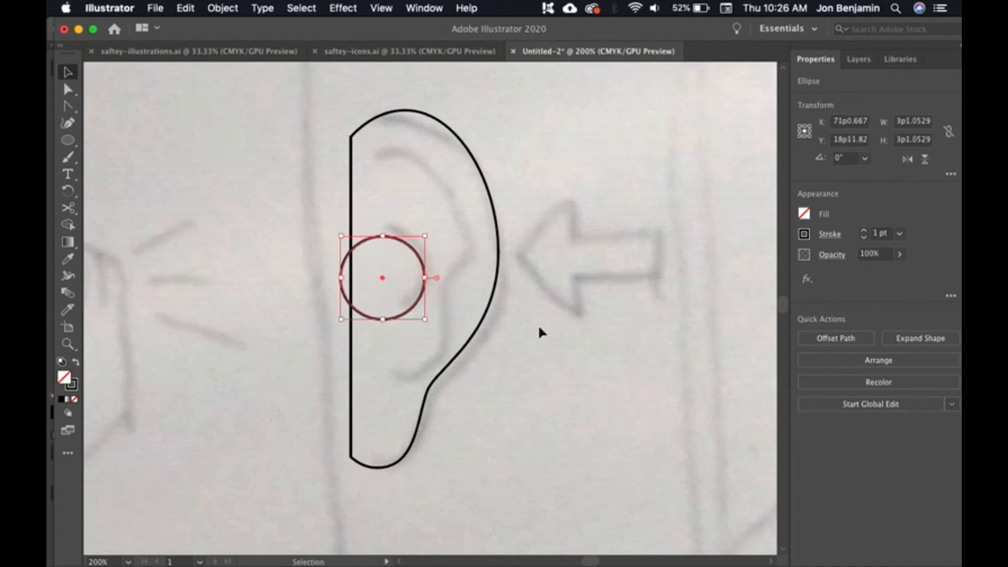
pyautogui.click(581, 353)
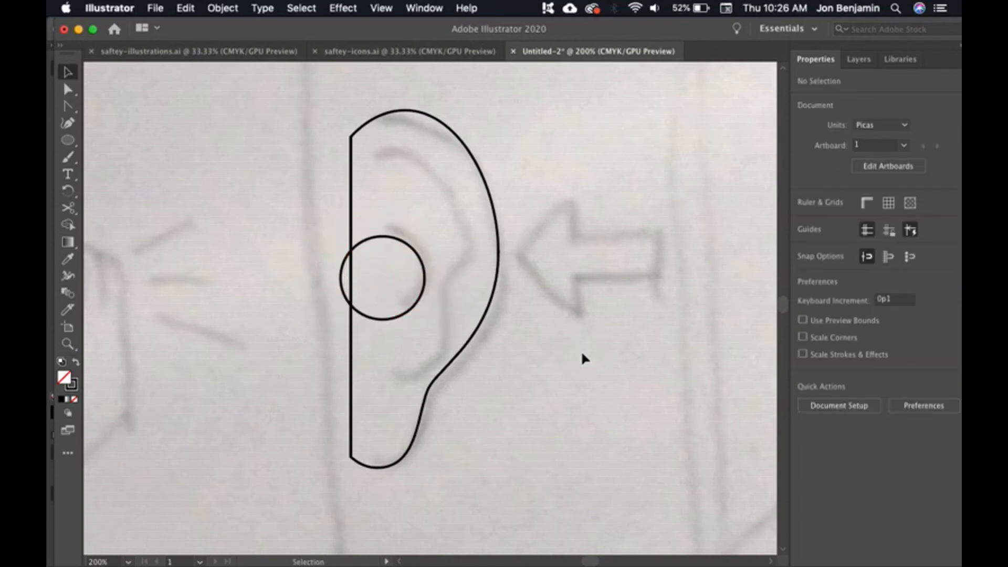
# Set the inner-ear circle's stroke weight to 5 pt
pyautogui.click(412, 317)
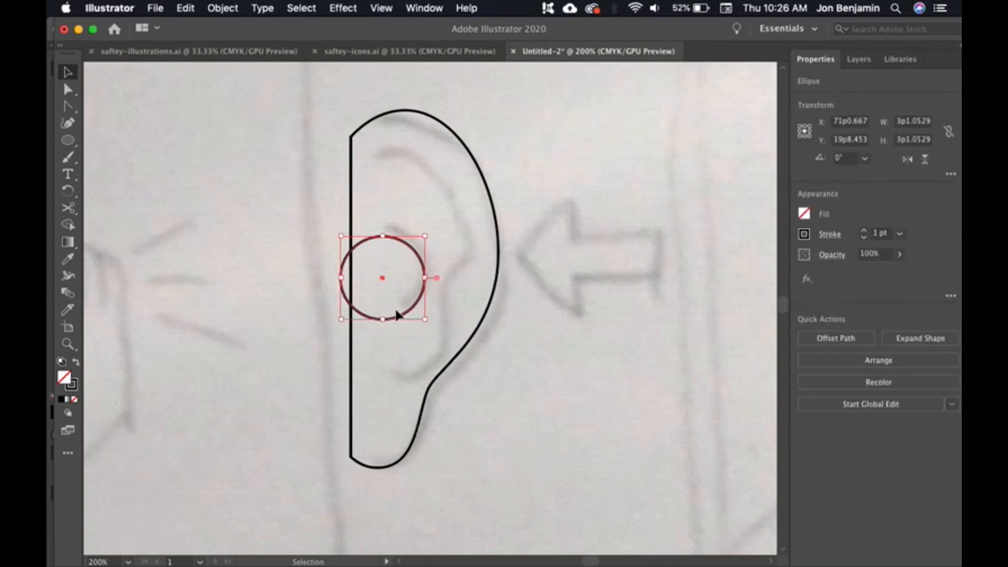
pyautogui.click(864, 230)
pyautogui.click(864, 231)
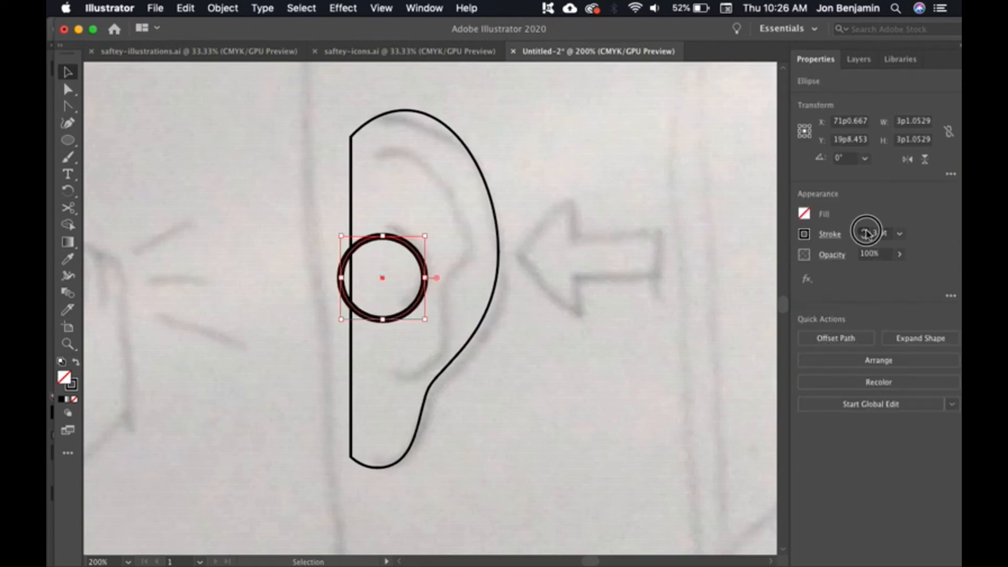
pyautogui.click(864, 230)
pyautogui.click(864, 230)
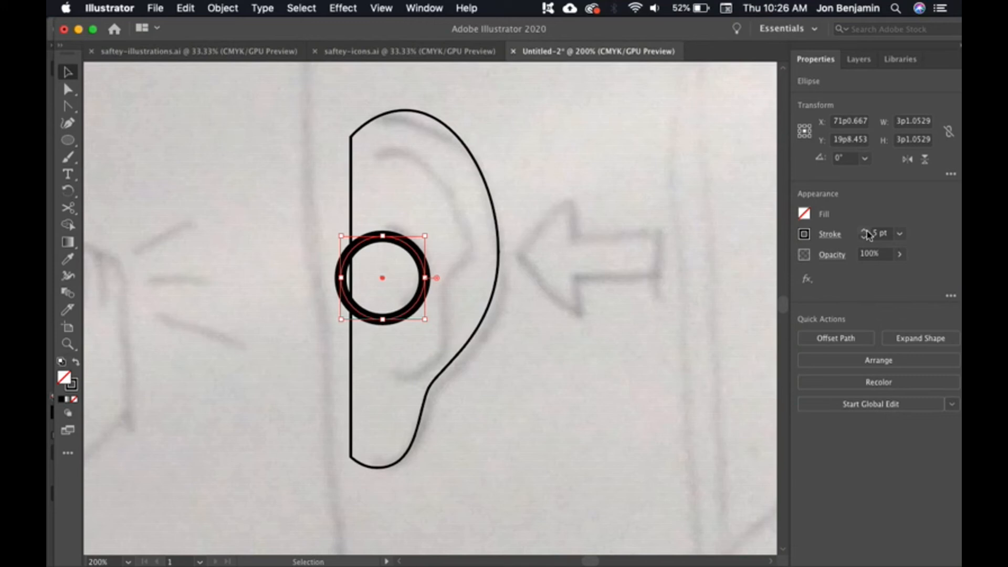
pyautogui.click(504, 404)
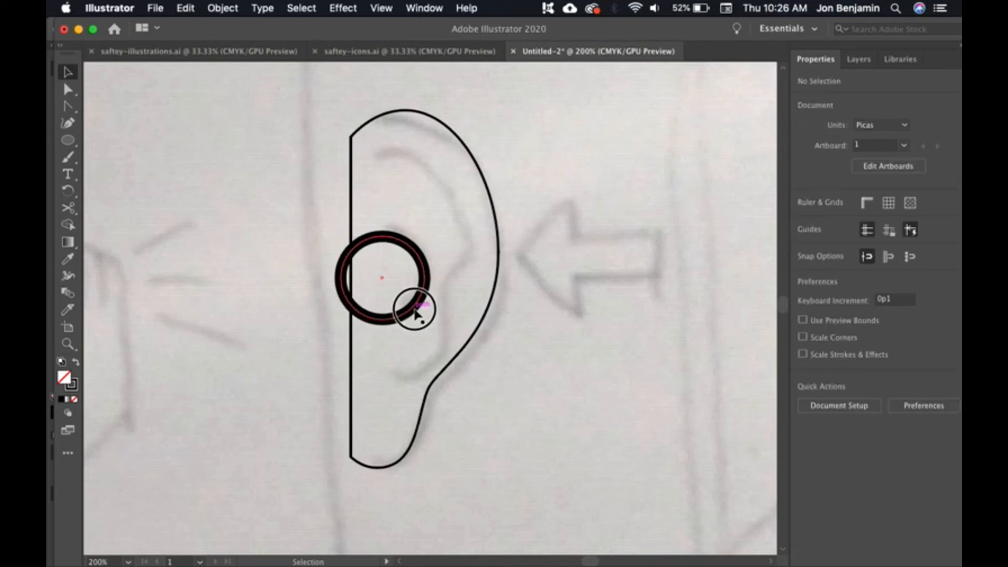
# Move the thick circle out to the left of the ear and delete its left anchor point, leaving the right half as an open arc
pyautogui.moveTo(413, 312); pyautogui.dragTo(297, 330)
pyautogui.click(289, 371)
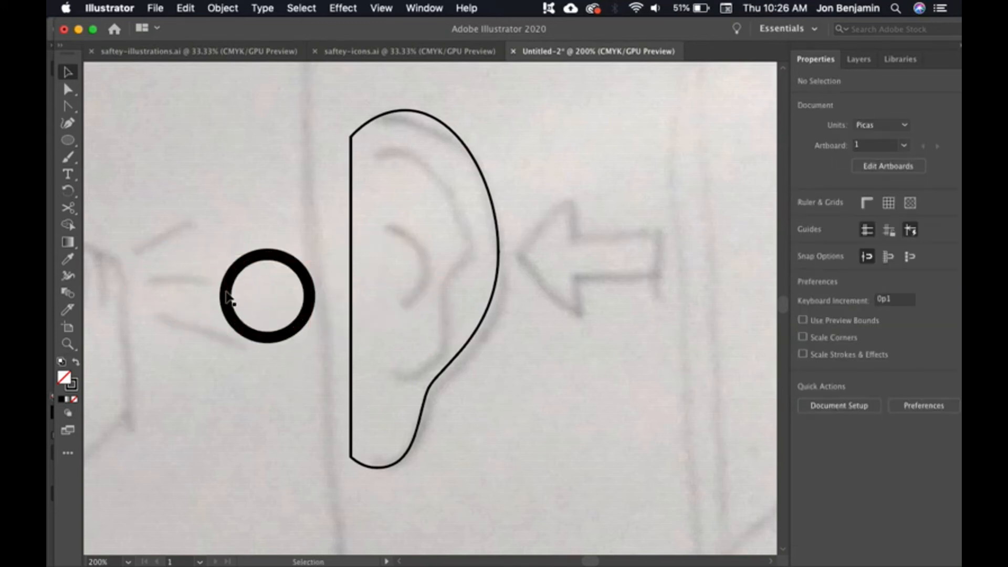
pyautogui.moveTo(235, 292); pyautogui.dragTo(234, 295)
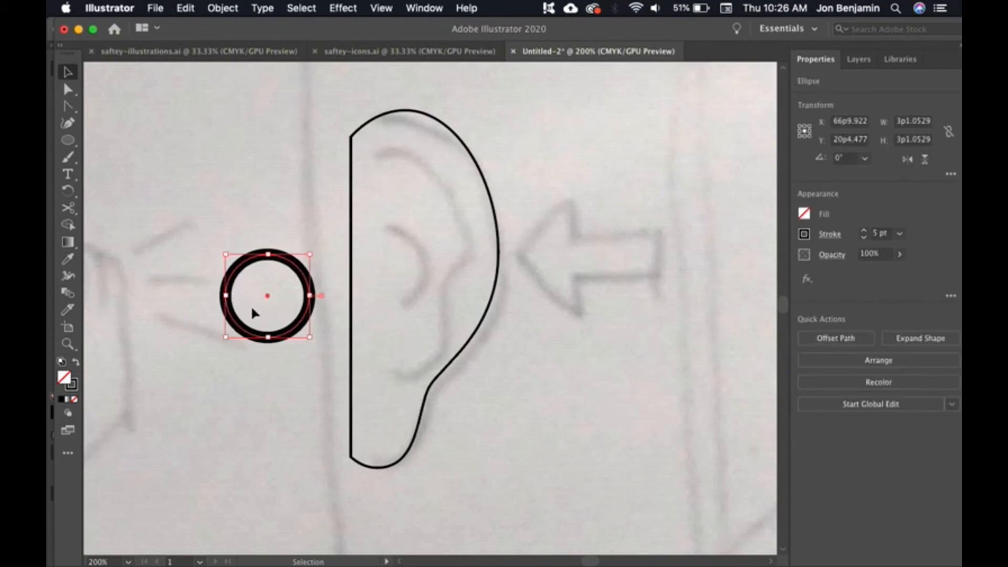
pyautogui.press('a')
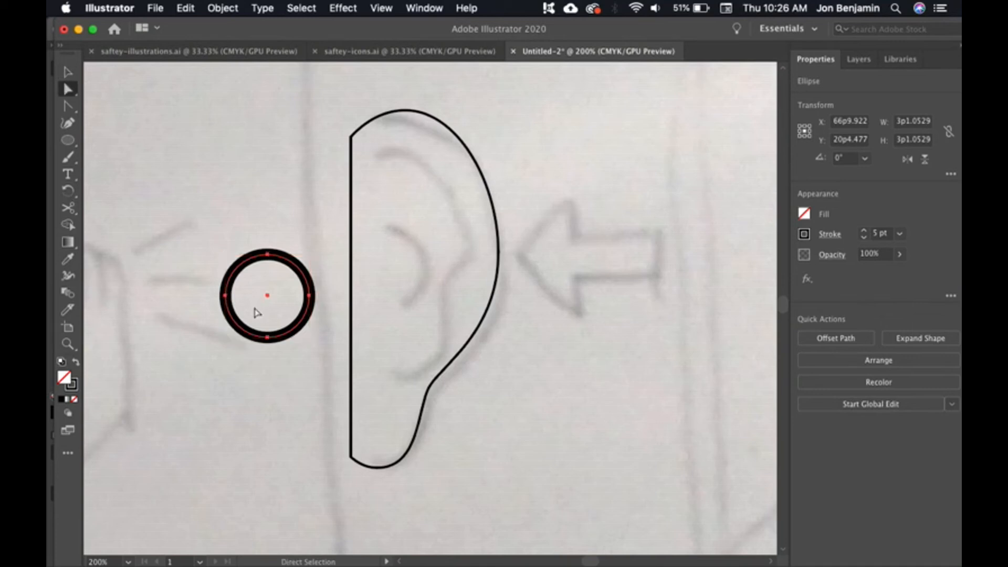
pyautogui.moveTo(248, 272); pyautogui.dragTo(209, 316)
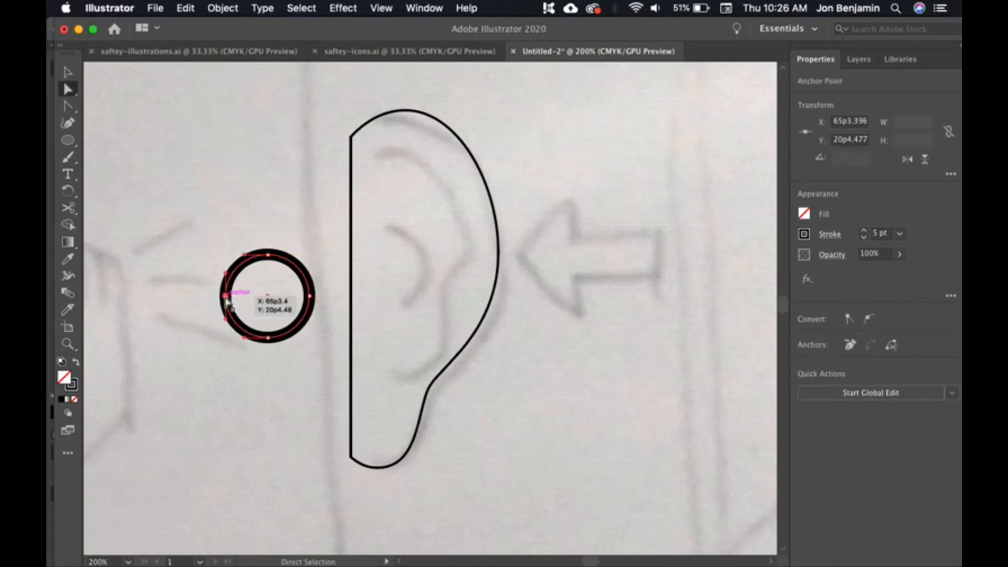
pyautogui.press('Delete')
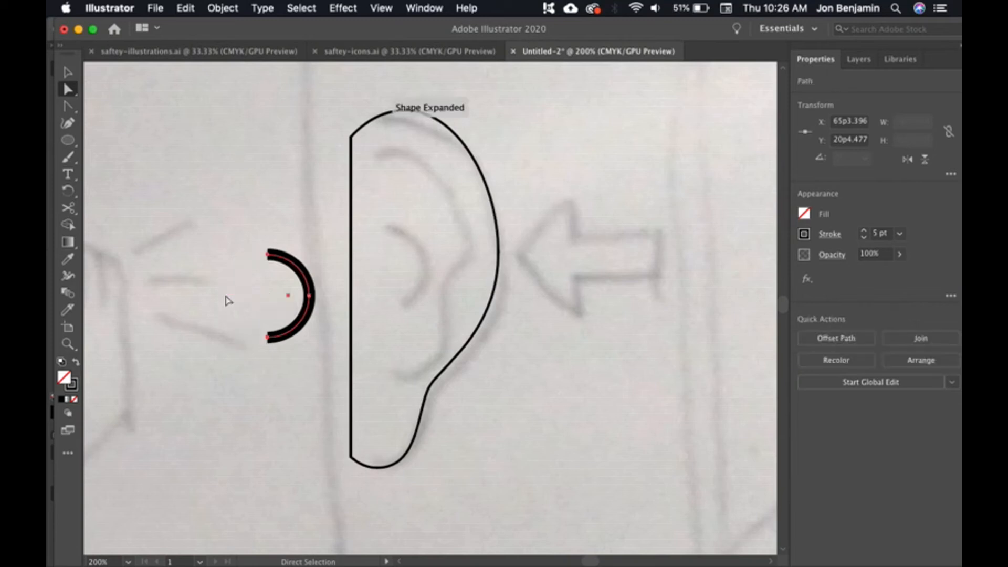
# Move the open arc into the ear's lower inner area and place a duplicate of it near the ear's upper curve
pyautogui.click(67, 73)
pyautogui.click(340, 244)
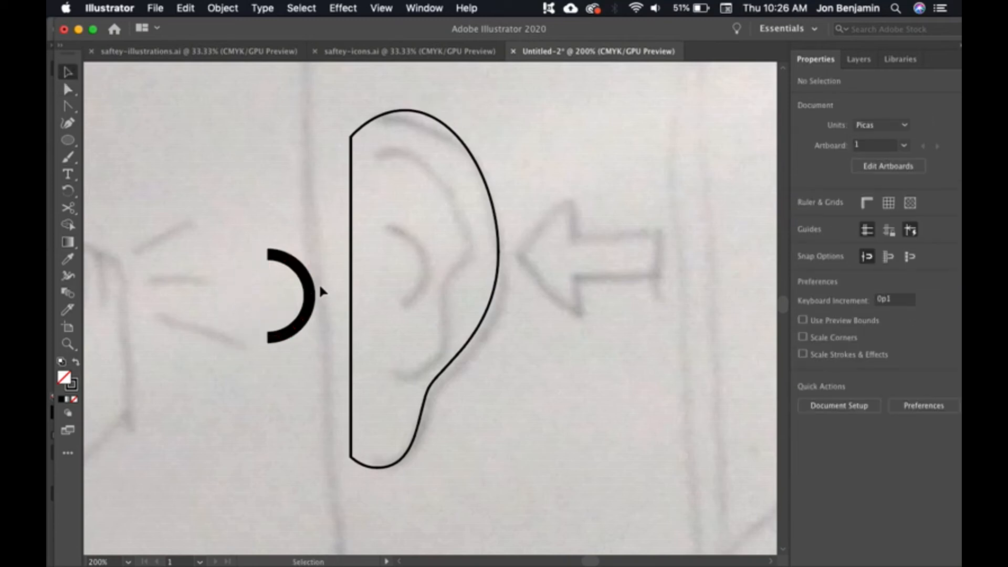
pyautogui.moveTo(307, 288); pyautogui.dragTo(423, 270)
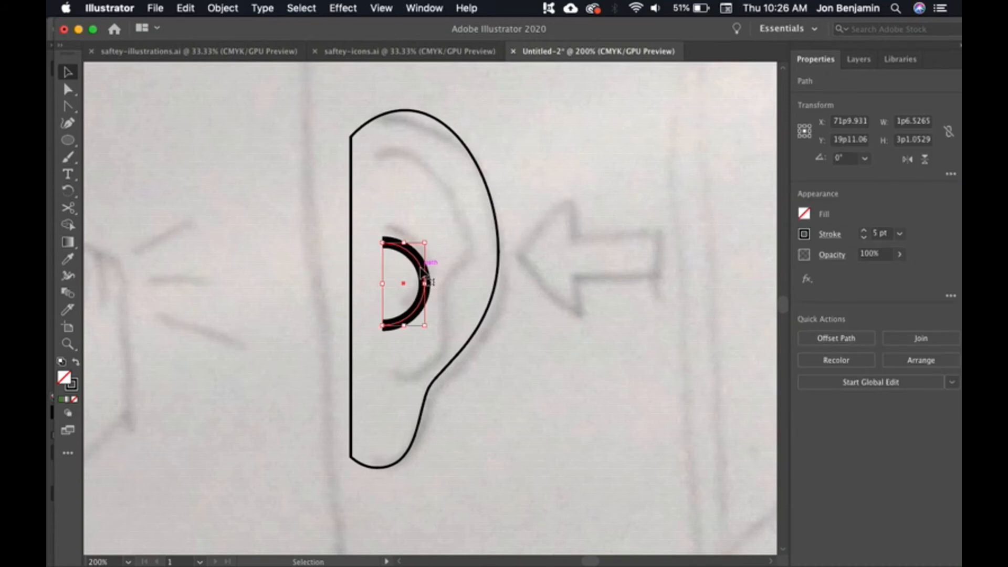
pyautogui.moveTo(423, 270); pyautogui.dragTo(465, 170)
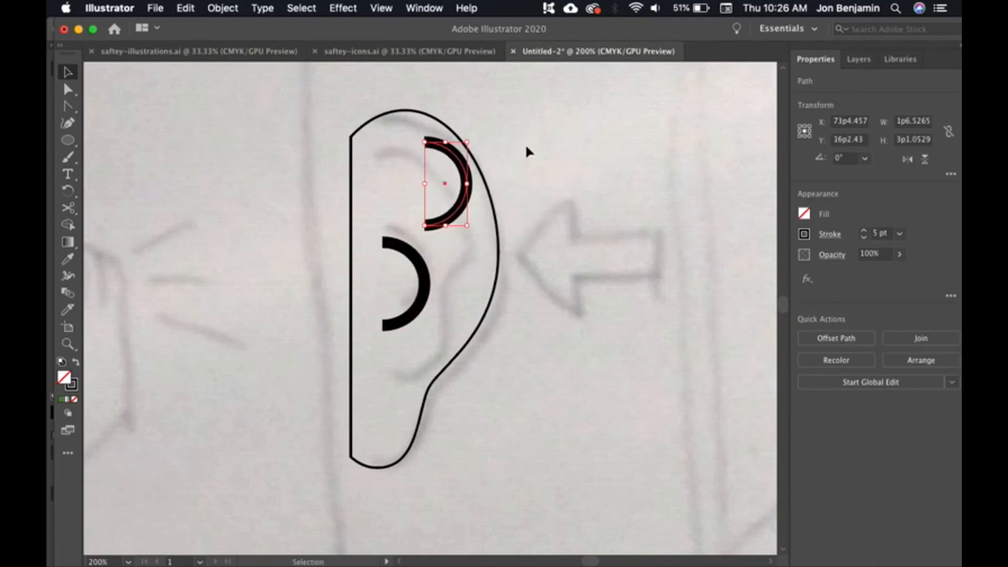
# Rotate the upper arc 90° and position both arcs so that their left ends line up vertically inside the ear
pyautogui.moveTo(479, 235); pyautogui.dragTo(512, 153)
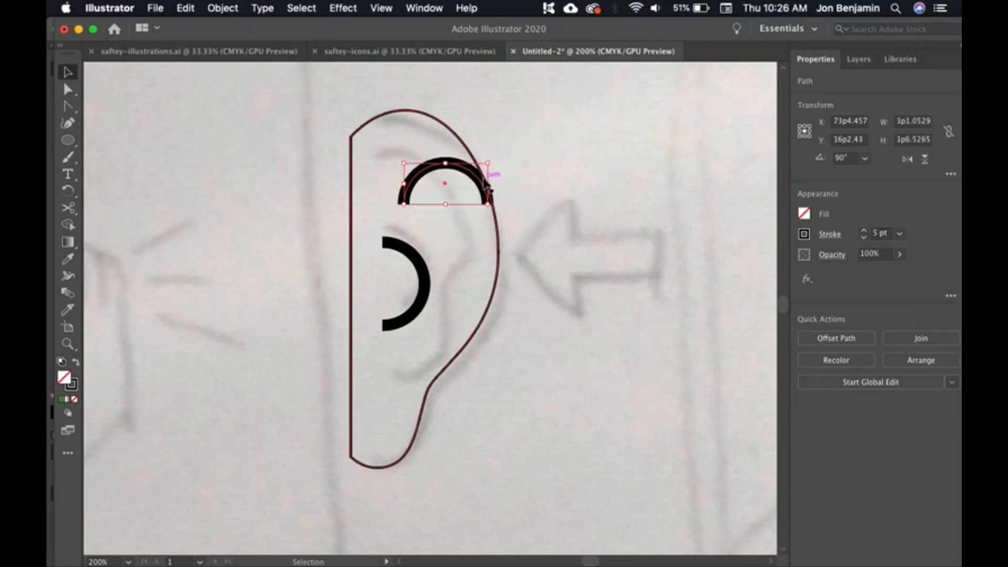
pyautogui.moveTo(476, 183); pyautogui.dragTo(441, 167)
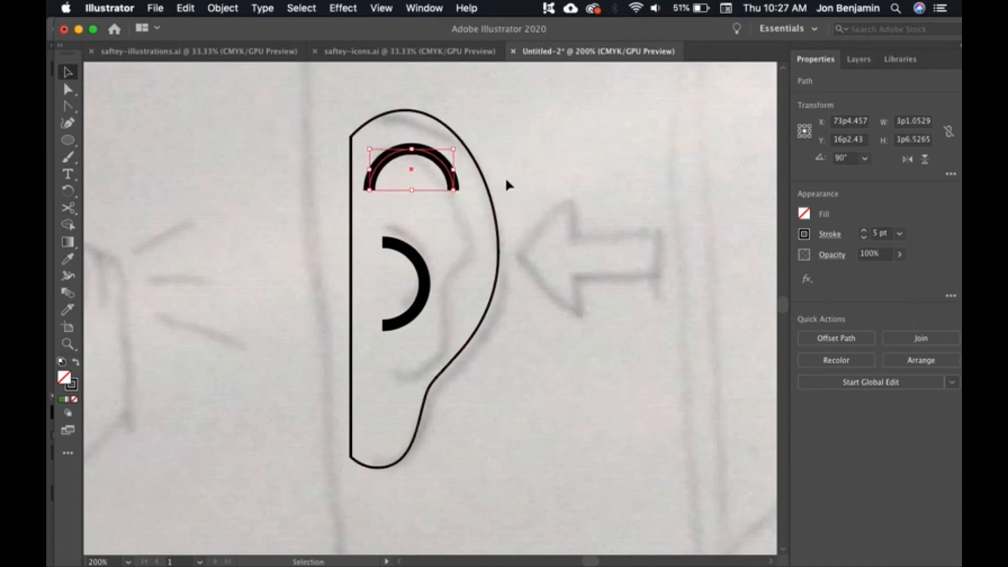
pyautogui.moveTo(412, 254); pyautogui.dragTo(407, 251)
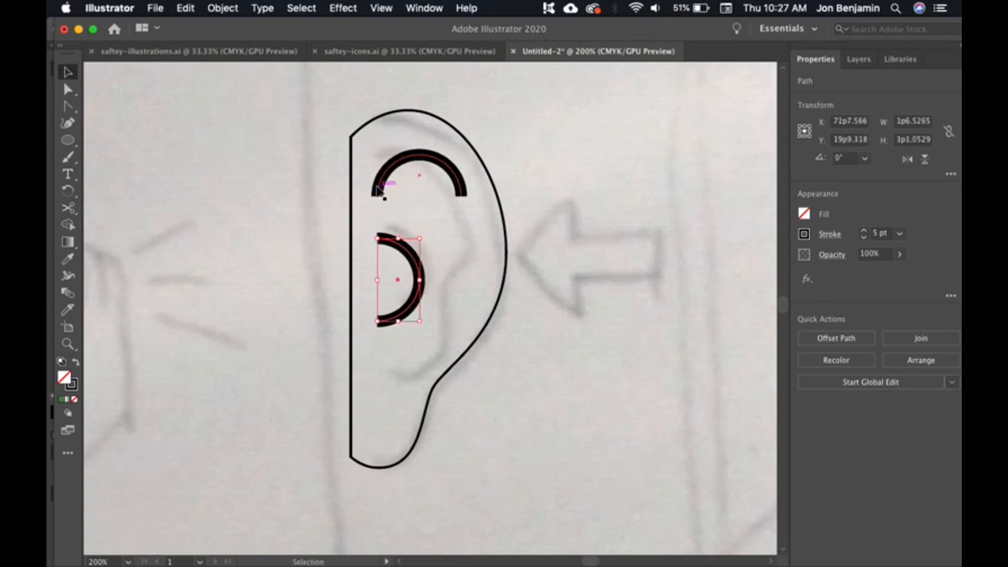
pyautogui.moveTo(380, 189); pyautogui.dragTo(380, 199)
pyautogui.click(534, 210)
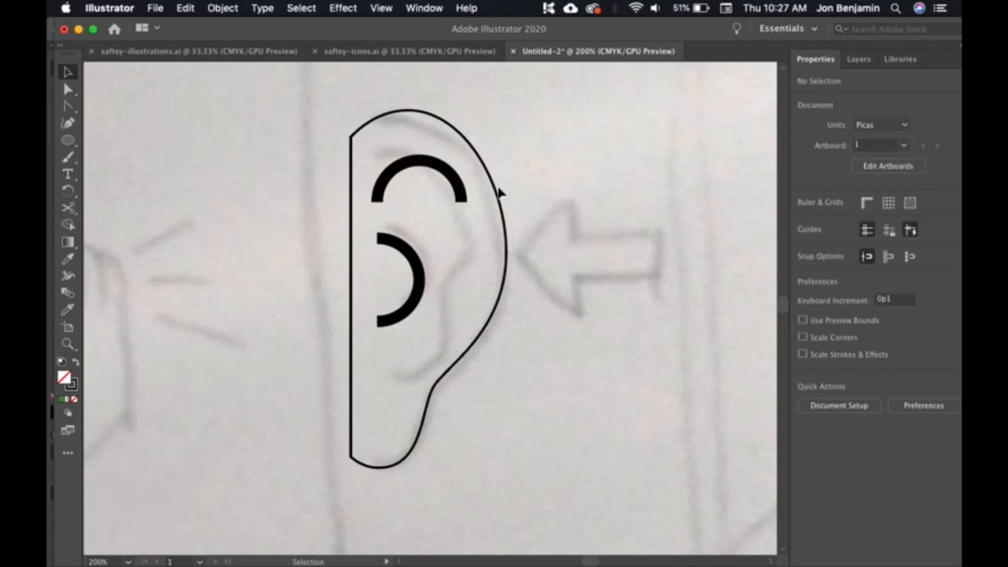
# Connect the lower arc's upper endpoint to the upper arc's left endpoint with a straight Pen tool segment
pyautogui.click(403, 240)
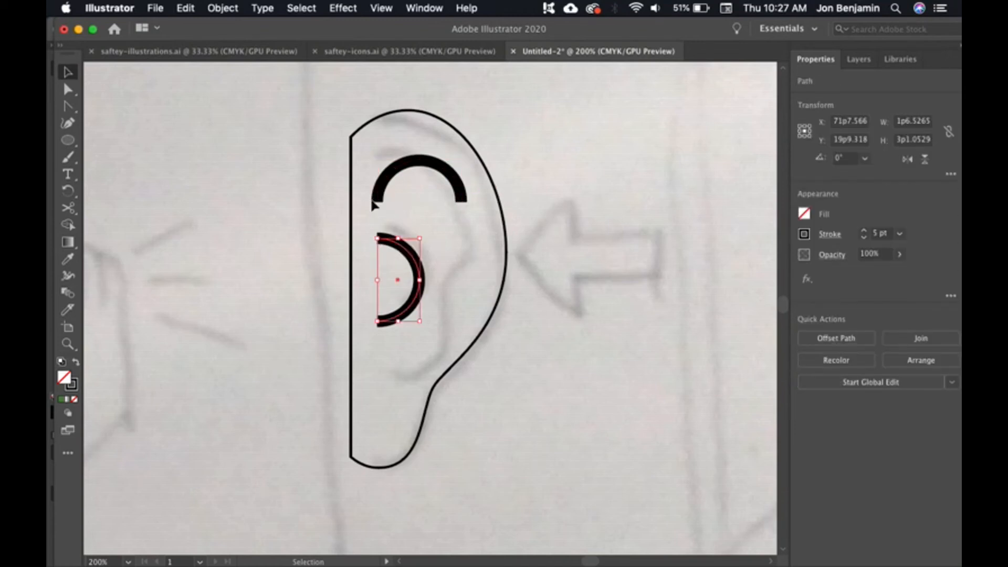
pyautogui.press('p')
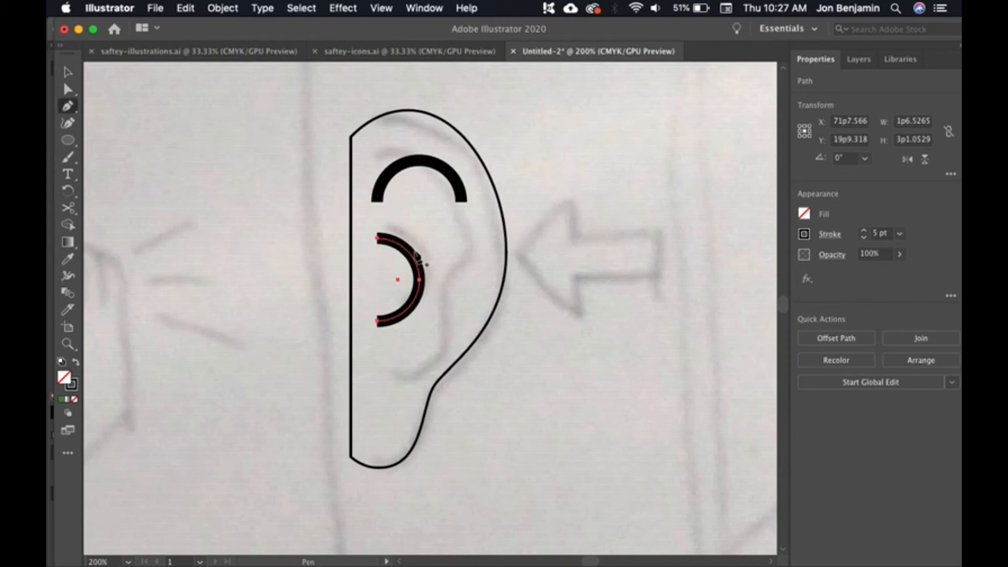
pyautogui.click(379, 242)
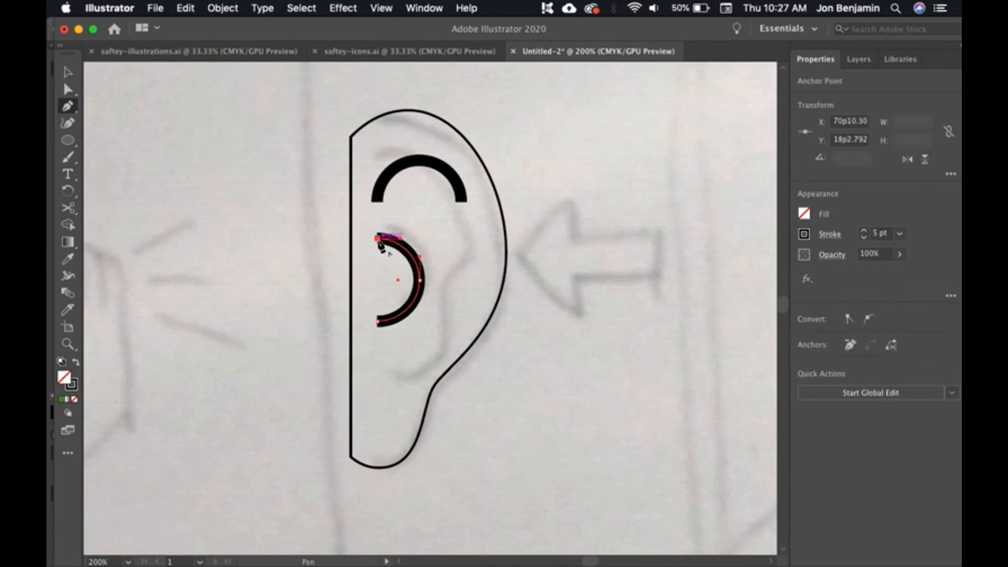
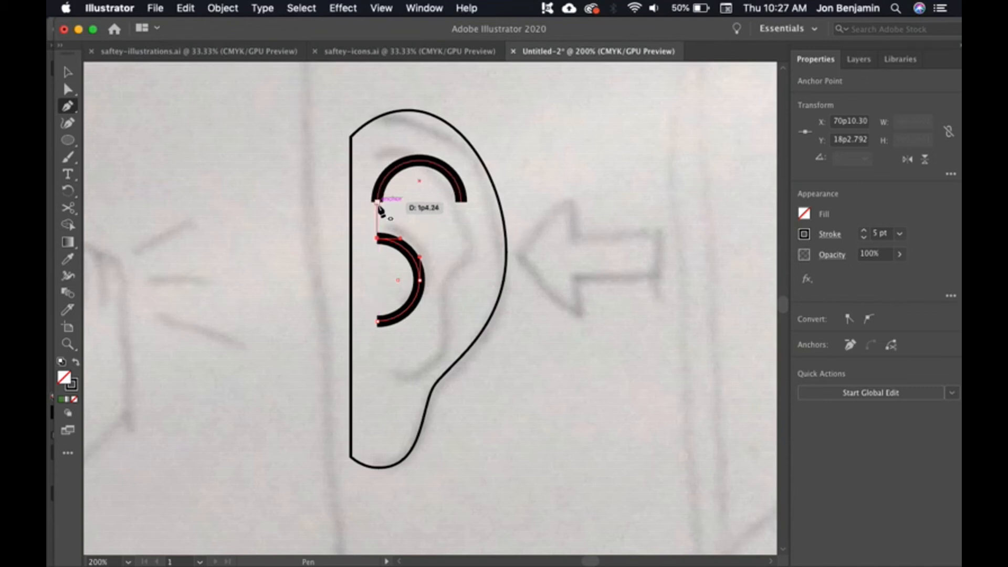
pyautogui.click(378, 203)
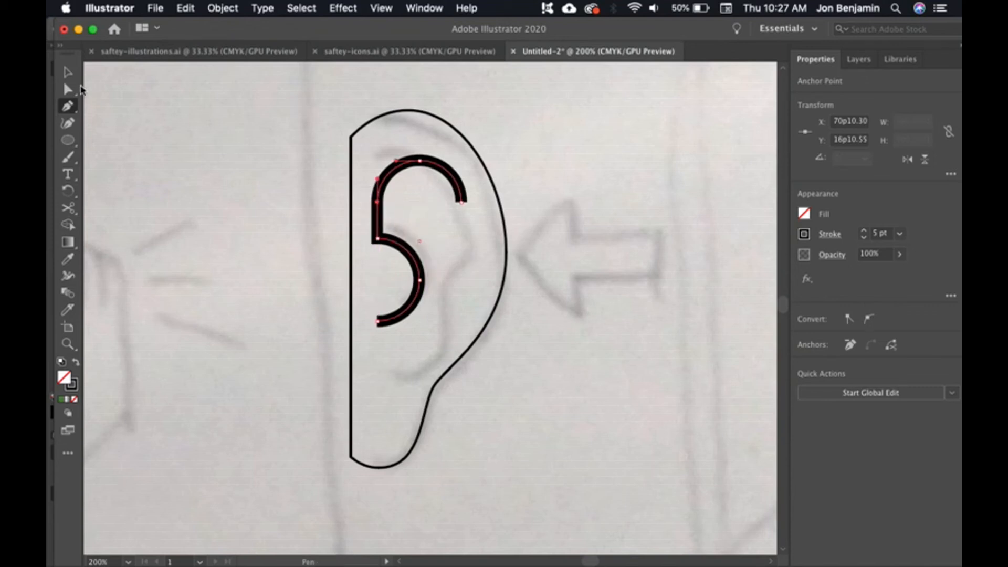
pyautogui.press('v')
pyautogui.click(559, 279)
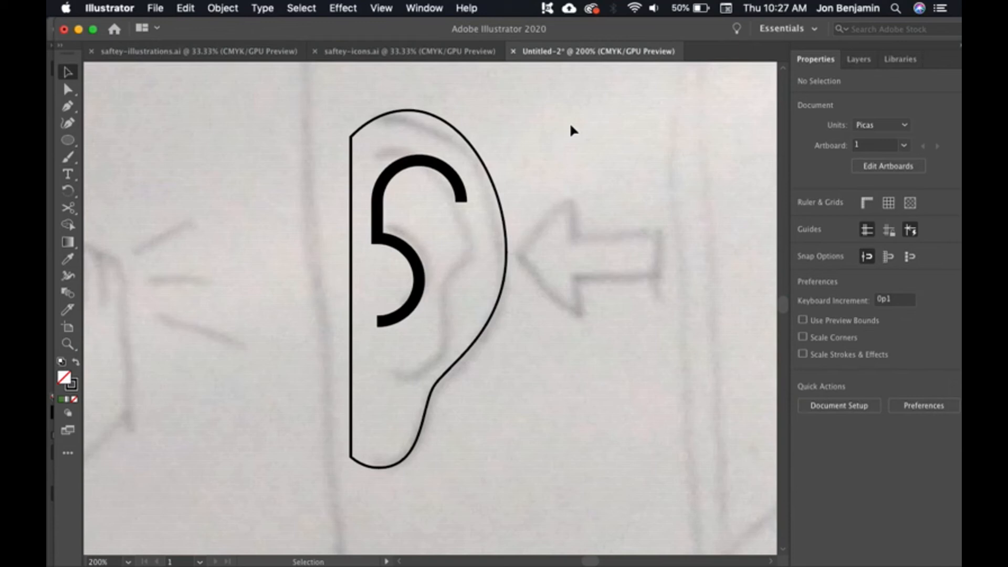
# Give the joined inner-ear path's stroke round caps and round corner joins
pyautogui.click(460, 205)
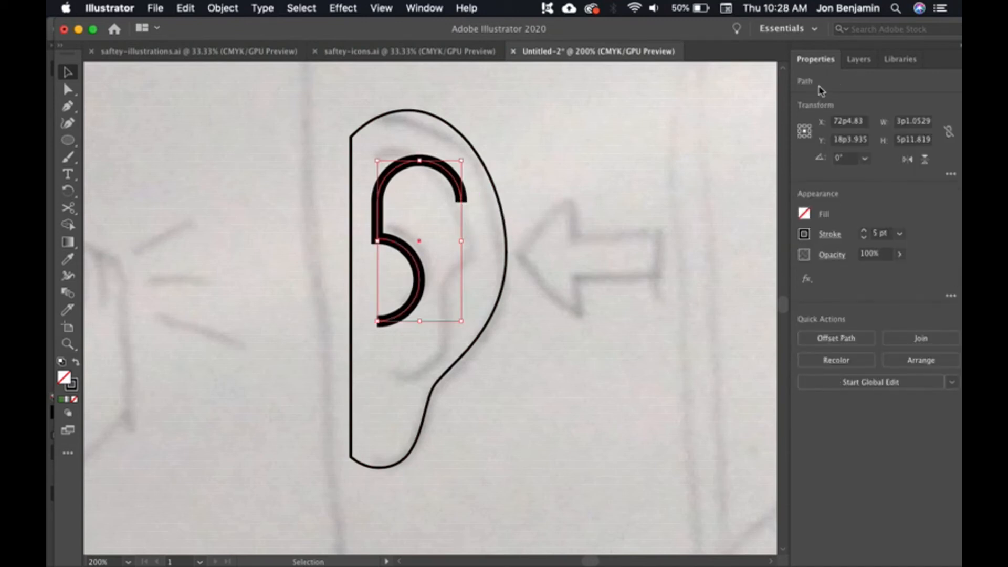
pyautogui.click(830, 237)
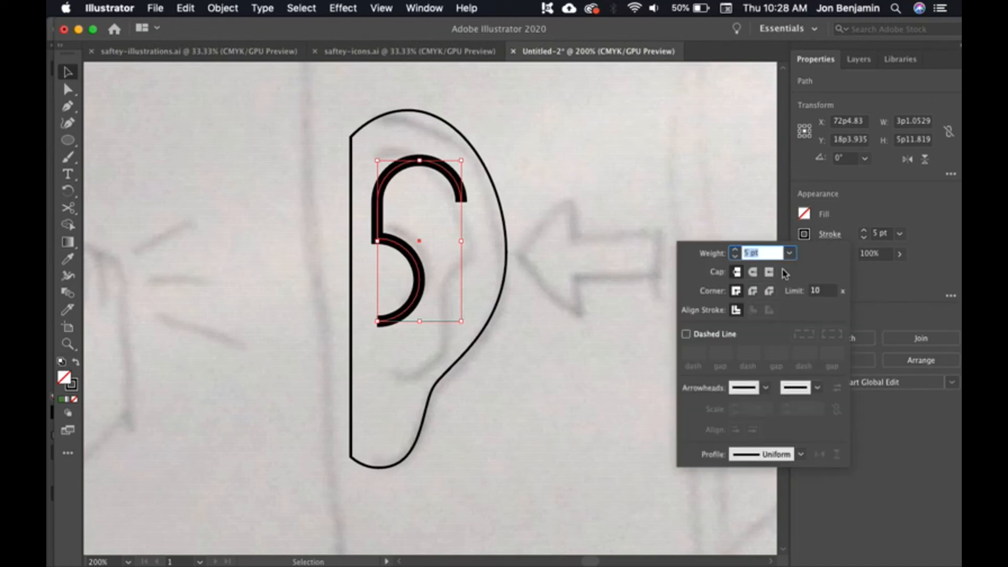
pyautogui.click(752, 273)
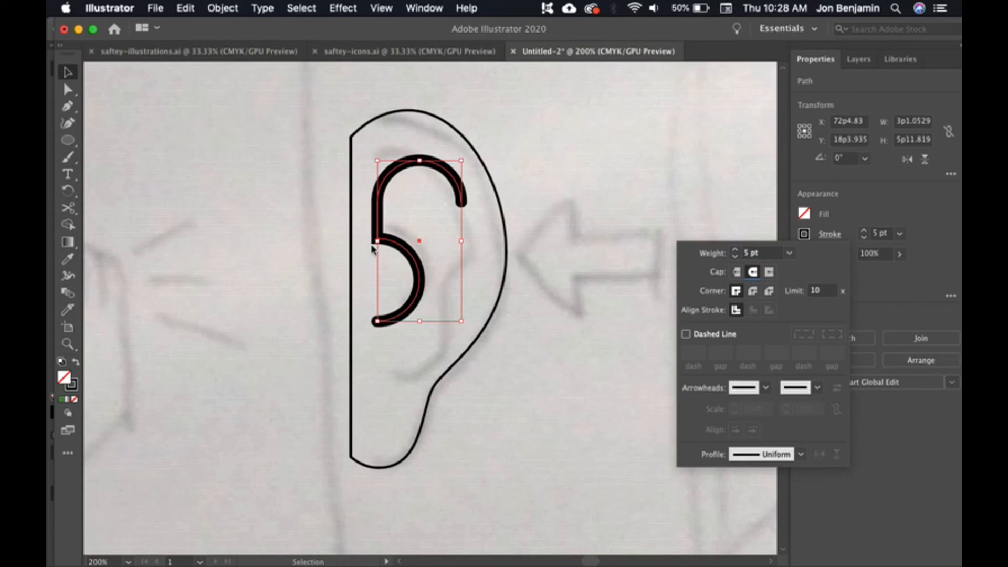
pyautogui.click(752, 290)
pyautogui.click(600, 322)
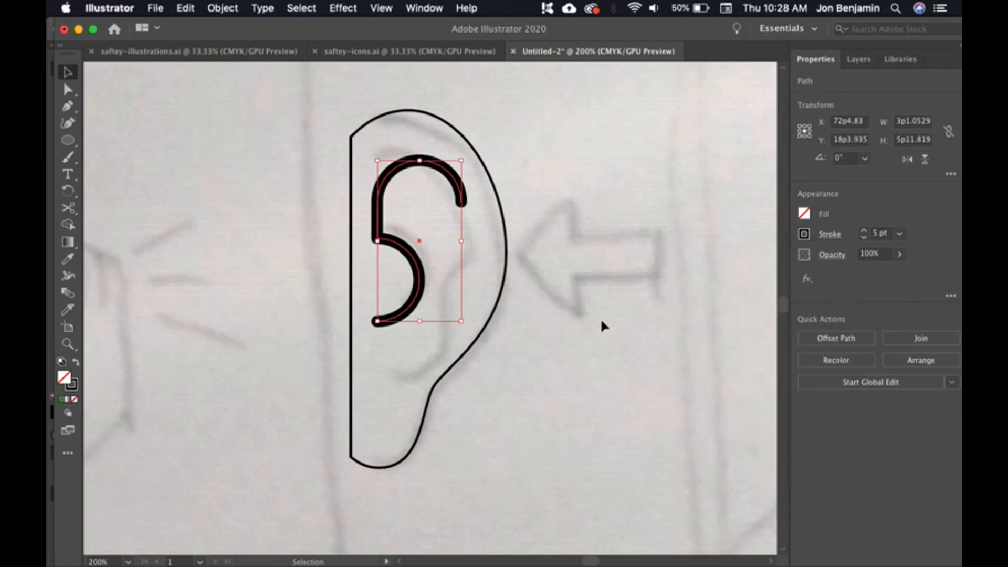
pyautogui.click(604, 325)
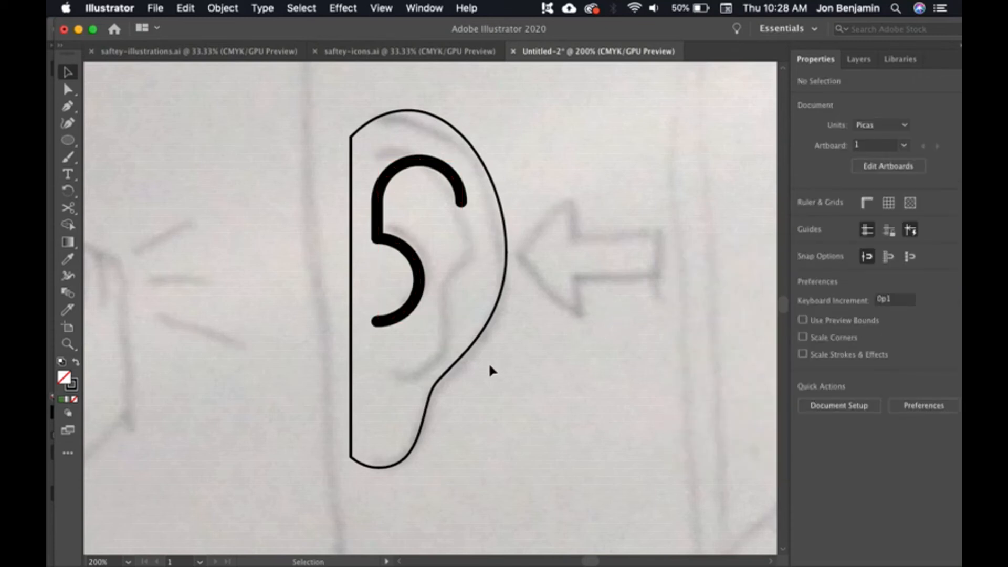
# Set the inner-ear path's stroke color to white
pyautogui.click(420, 289)
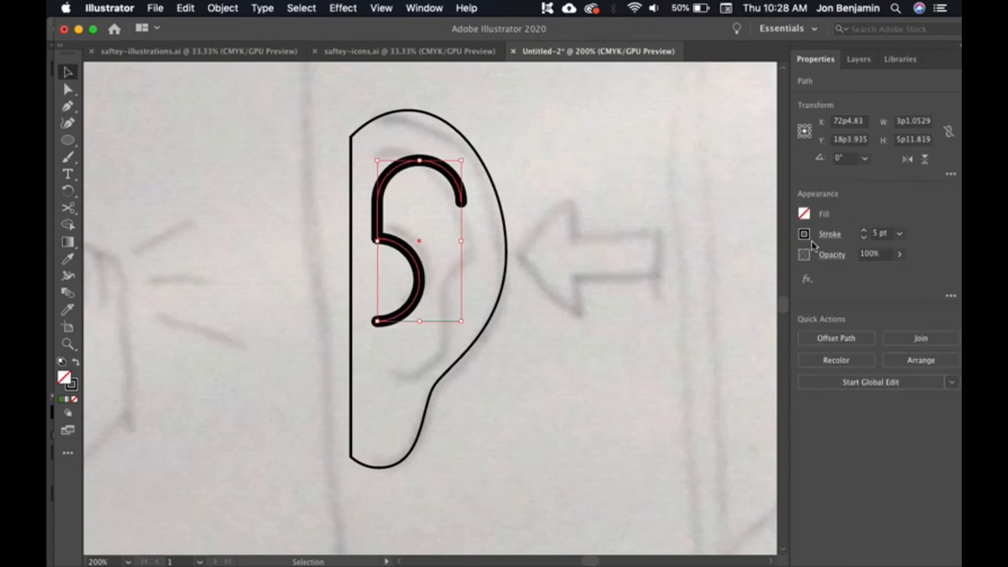
pyautogui.click(804, 234)
pyautogui.click(668, 284)
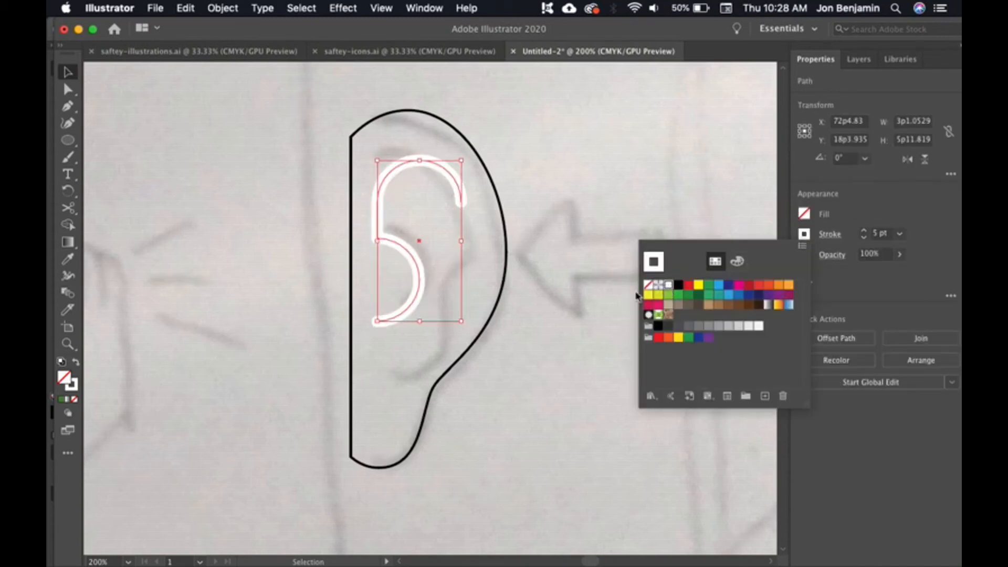
pyautogui.click(588, 325)
# Fill the outer ear shape with Black and set its stroke to none
pyautogui.click(499, 316)
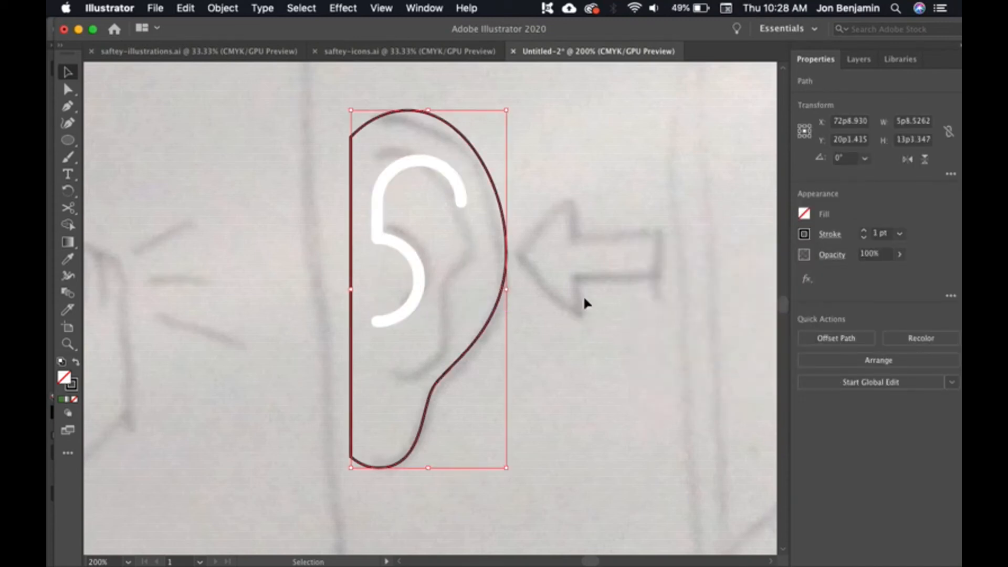
pyautogui.click(804, 214)
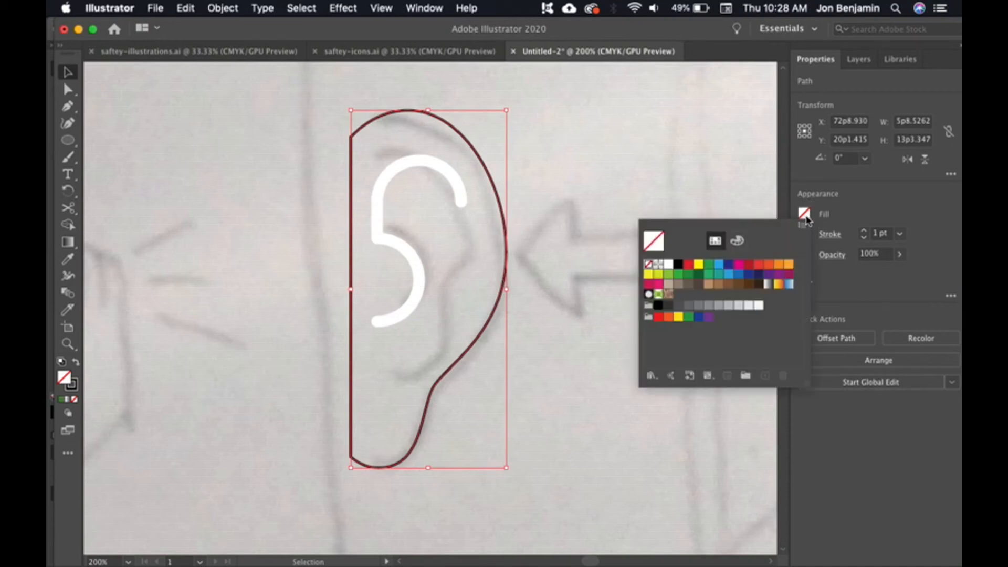
pyautogui.click(676, 265)
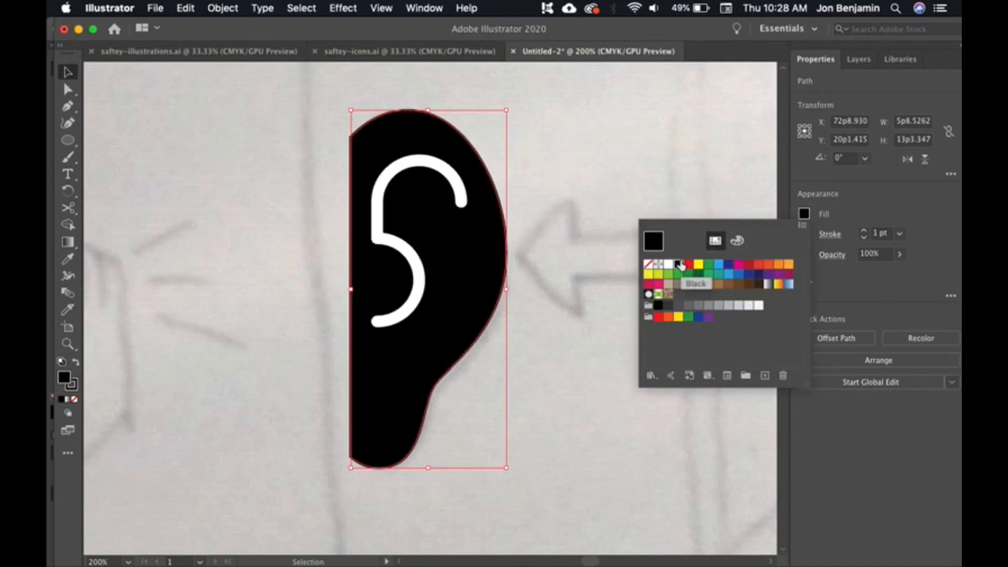
pyautogui.click(804, 234)
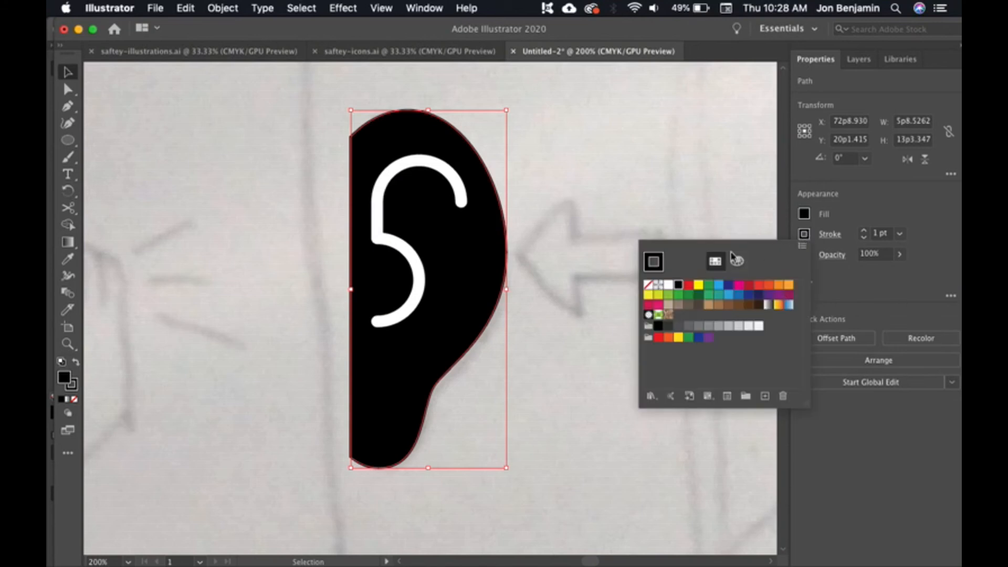
pyautogui.click(648, 285)
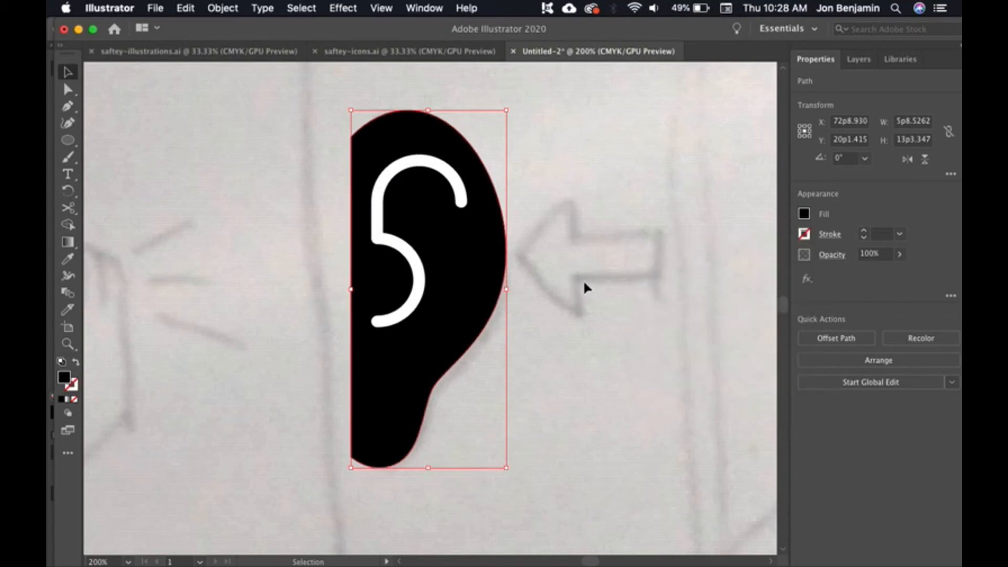
pyautogui.click(574, 426)
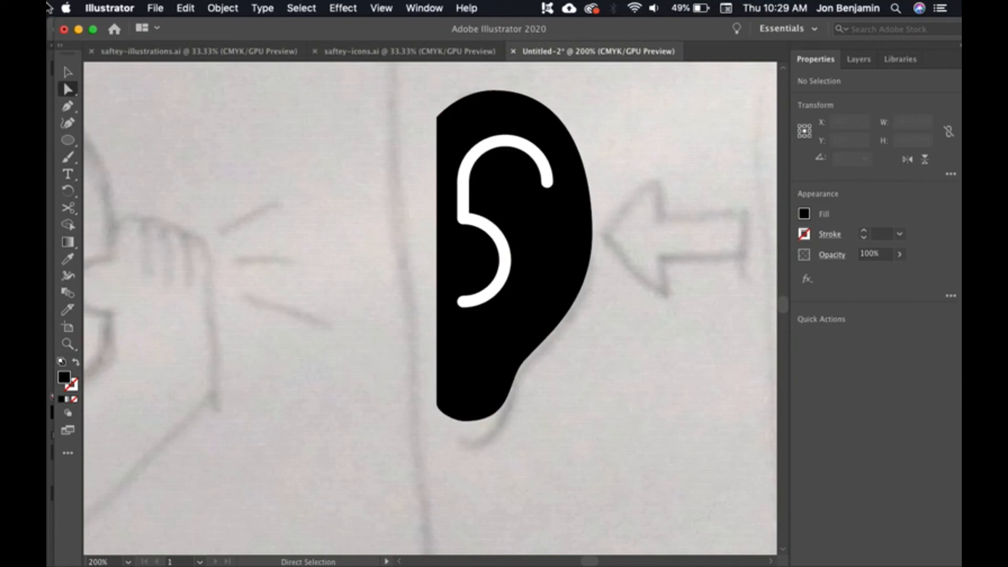
# Convert the white inner-ear path into a filled shape with Outline Stroke
pyautogui.click(67, 71)
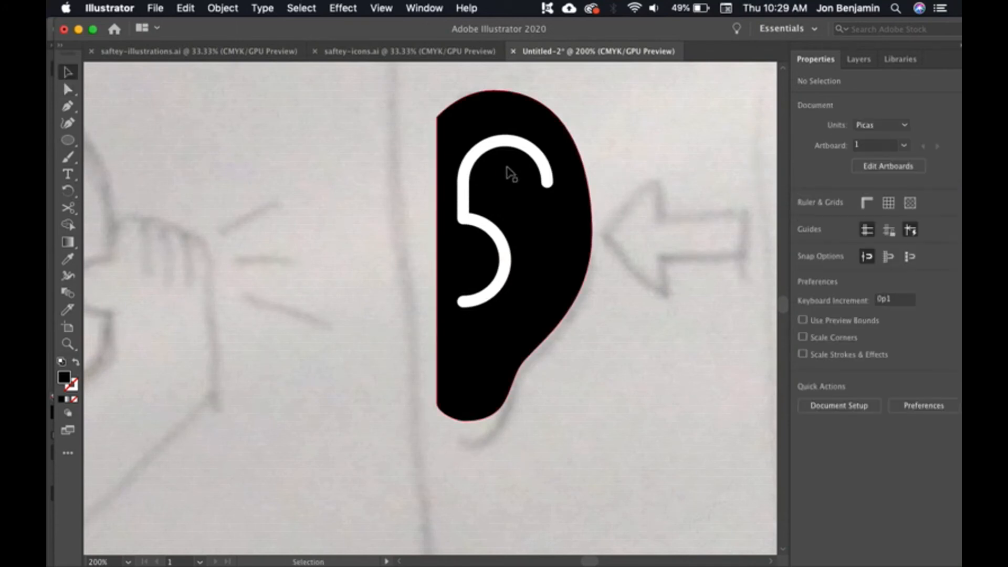
pyautogui.click(507, 253)
pyautogui.click(603, 266)
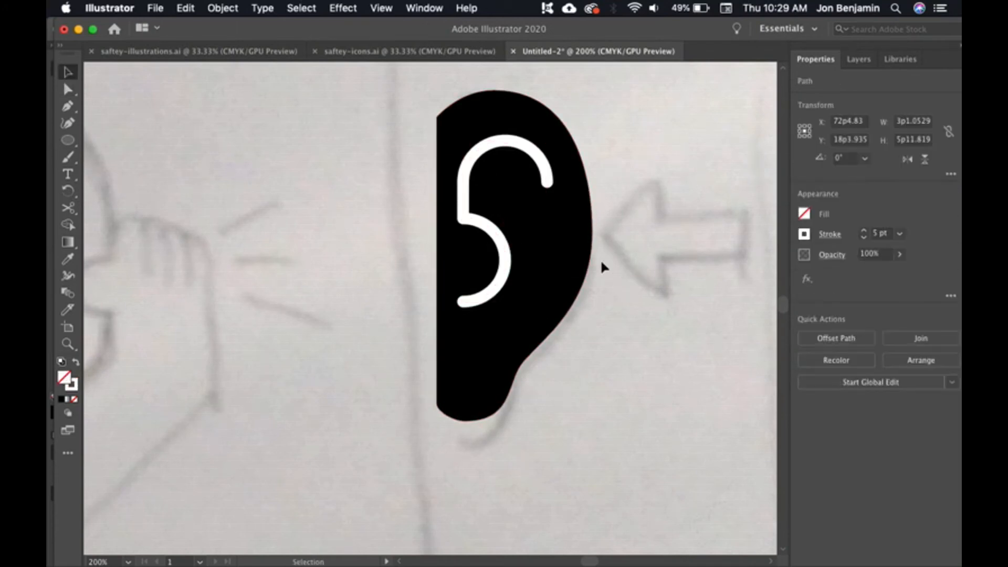
pyautogui.click(502, 258)
pyautogui.click(504, 256)
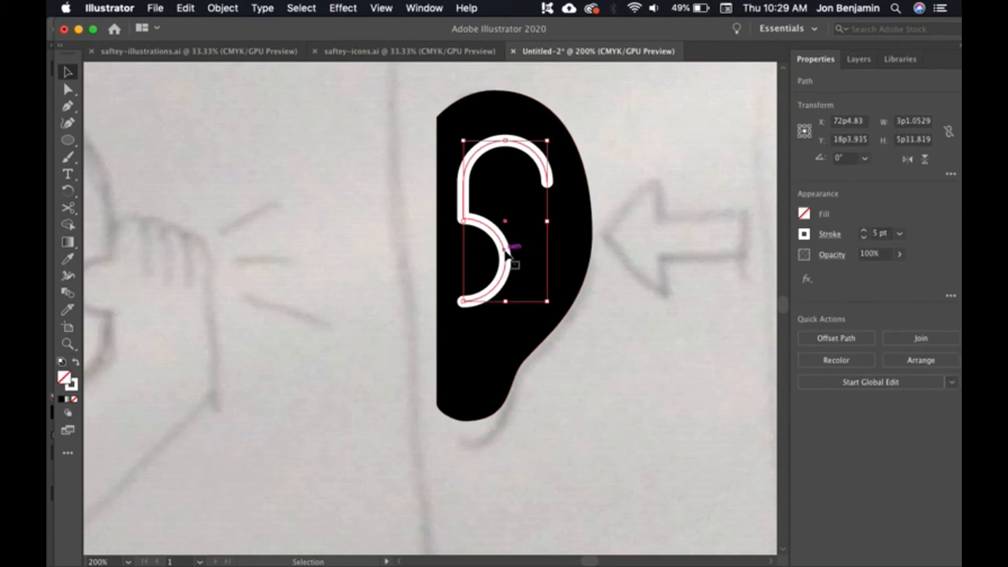
pyautogui.click(222, 8)
pyautogui.moveTo(247, 323)
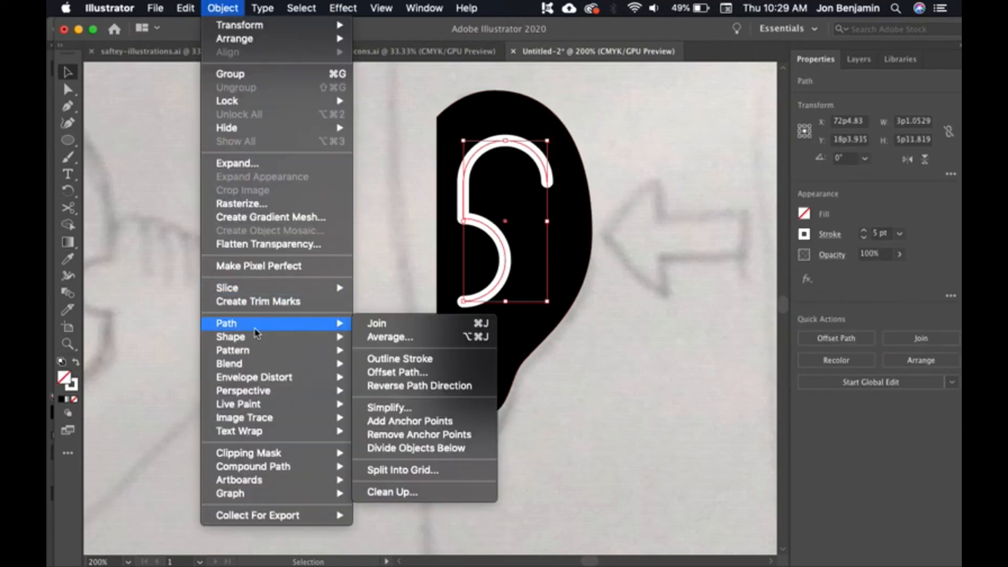
pyautogui.click(407, 359)
pyautogui.click(559, 402)
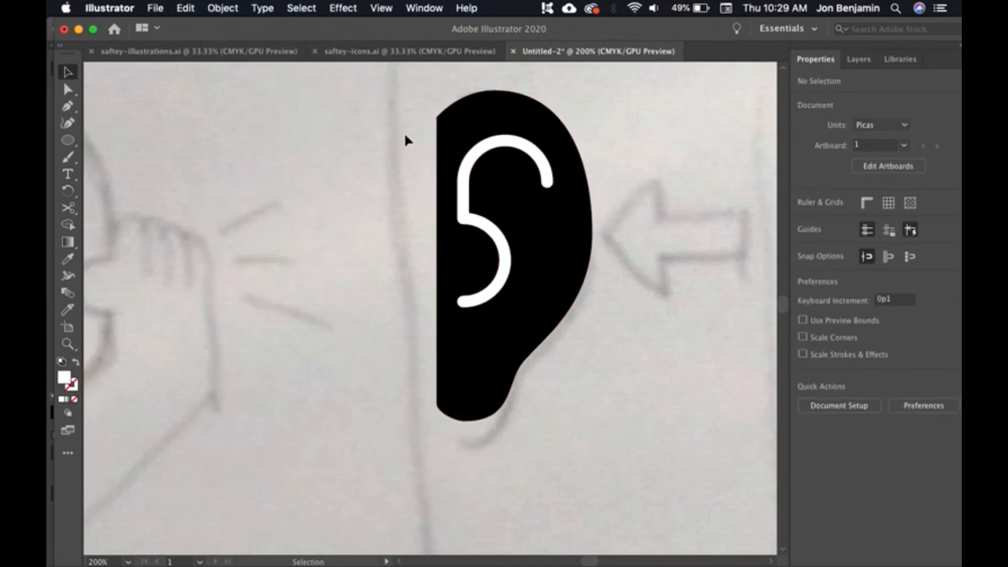
# Select the ear and the inner-ear shape and subtract the inner shape from the ear with Minus Front
pyautogui.click(472, 210)
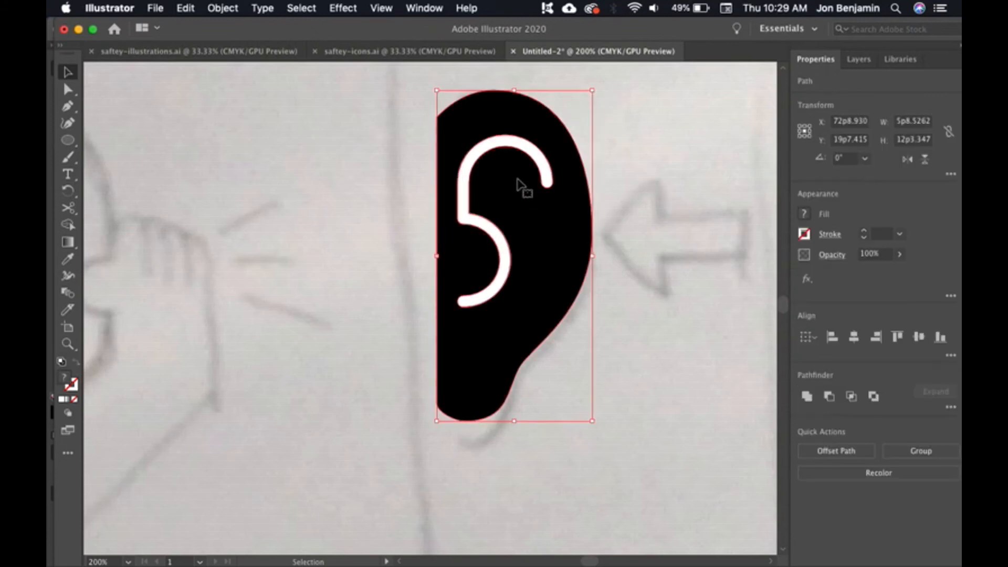
pyautogui.click(829, 396)
pyautogui.press('super+shift+a')
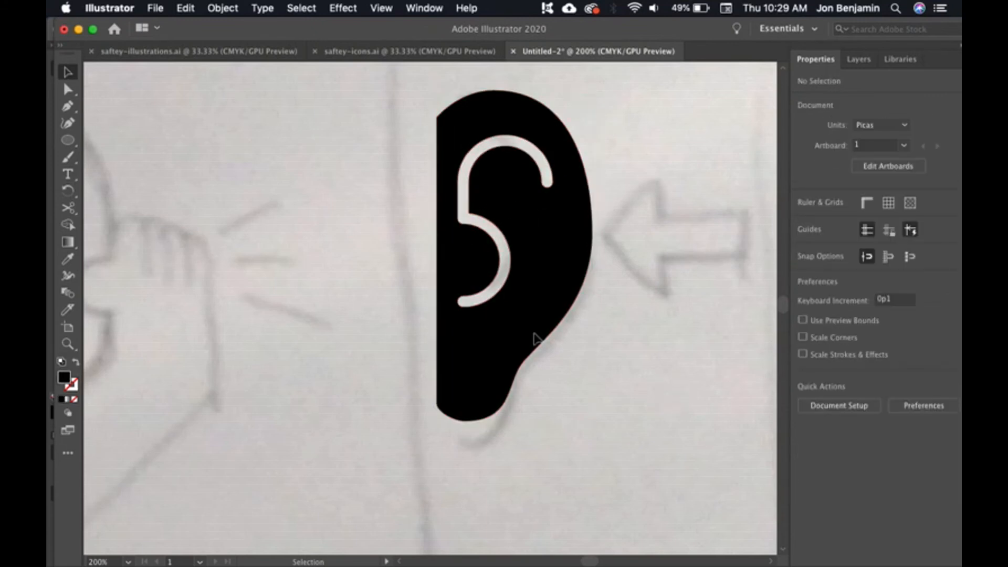
# Test the cut-out by moving the ear sideways over the sketch, and undo the move
pyautogui.moveTo(531, 250); pyautogui.dragTo(385, 270)
pyautogui.press('super+z')
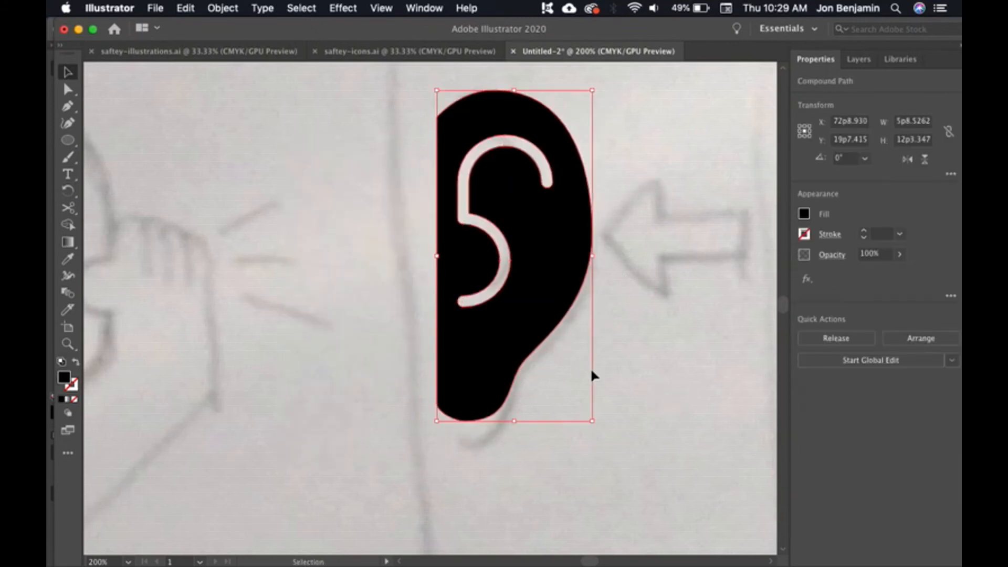
pyautogui.click(592, 371)
pyautogui.press('super+minus')
pyautogui.press('super+minus')
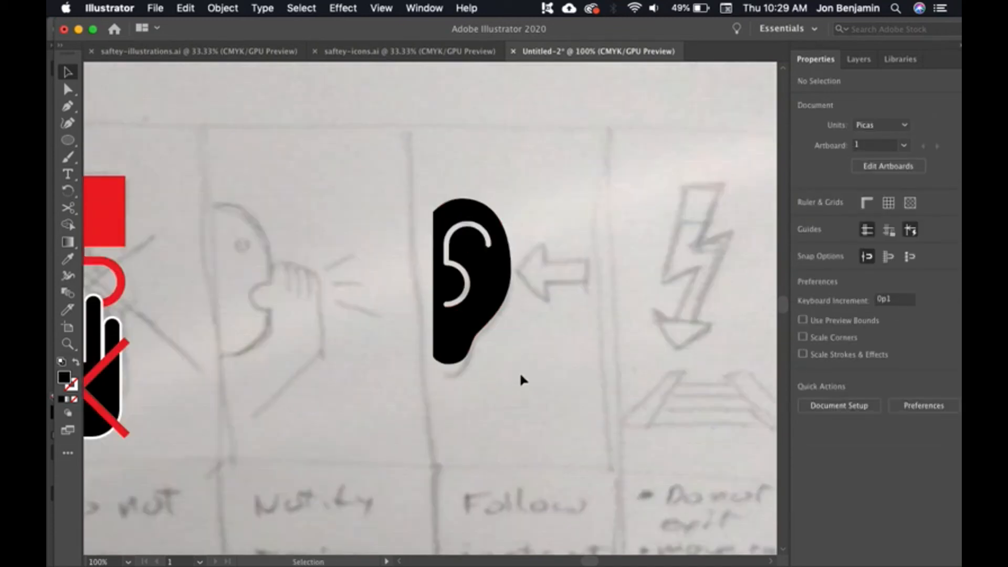
# Draw a black rectangle about 3p7 wide and 1p8 high over the shaft of the sketched arrow beside the ear
pyautogui.moveTo(596, 348); pyautogui.dragTo(501, 312)
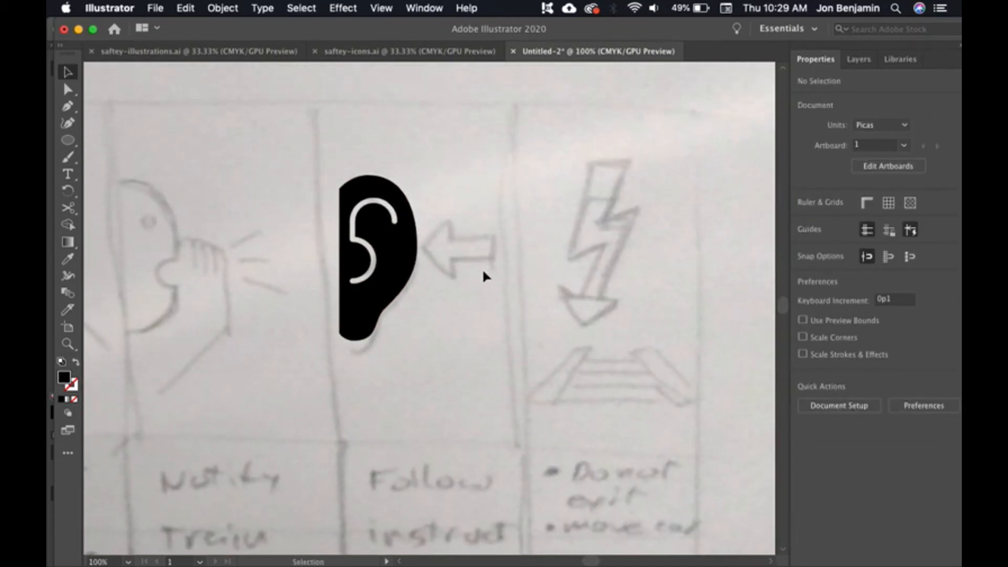
pyautogui.press('m')
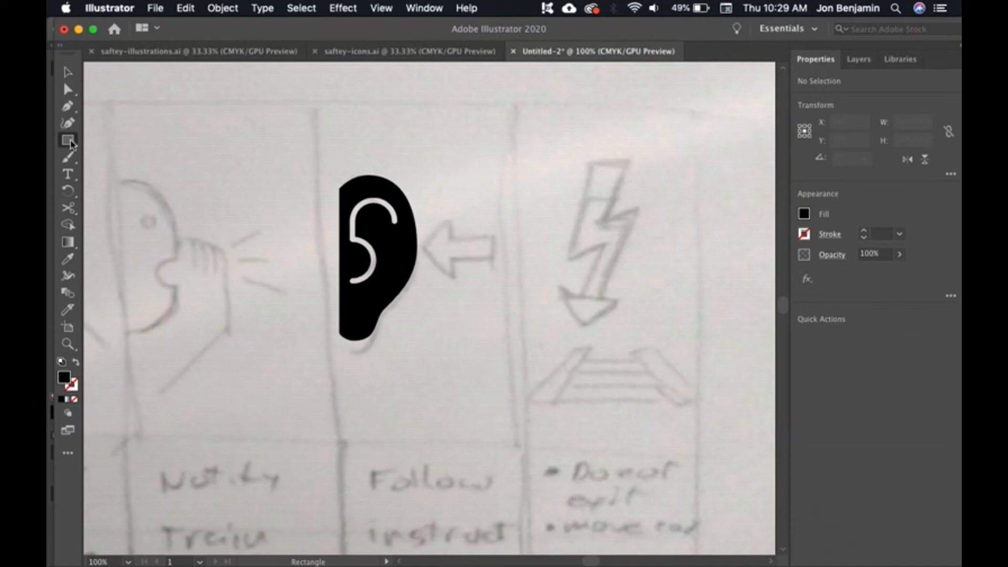
pyautogui.moveTo(445, 240); pyautogui.dragTo(495, 263)
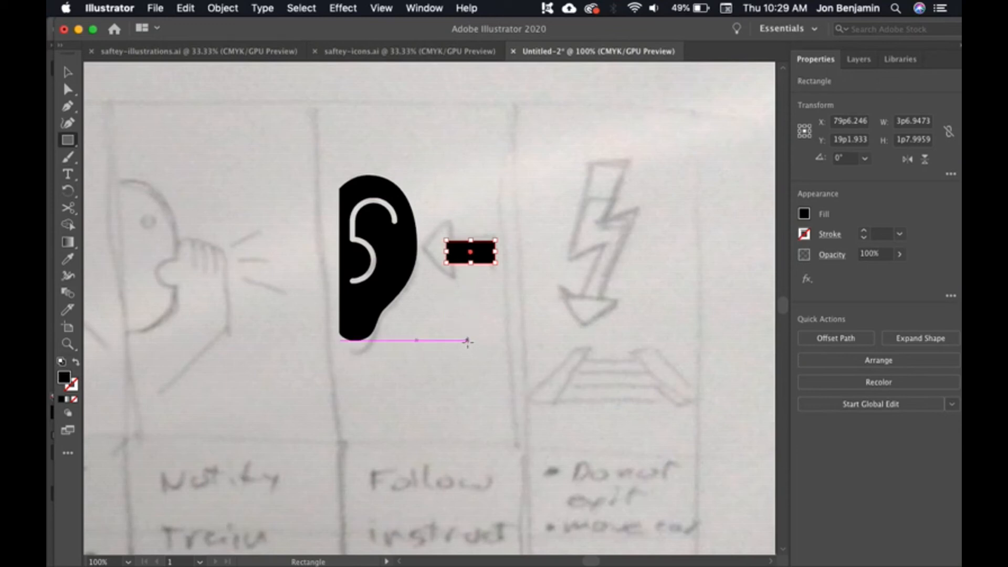
# Draw a black square about 3p8 per side below the arrow shaft and delete its upper-right anchor point to make a triangle
pyautogui.moveTo(438, 321); pyautogui.dragTo(472, 370)
pyautogui.press('a')
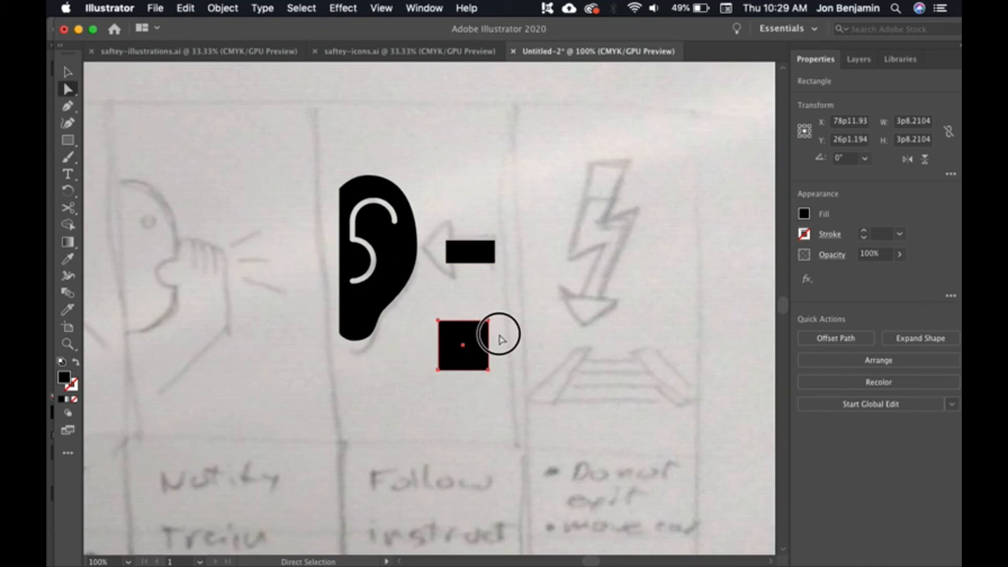
pyautogui.moveTo(498, 333); pyautogui.dragTo(484, 315)
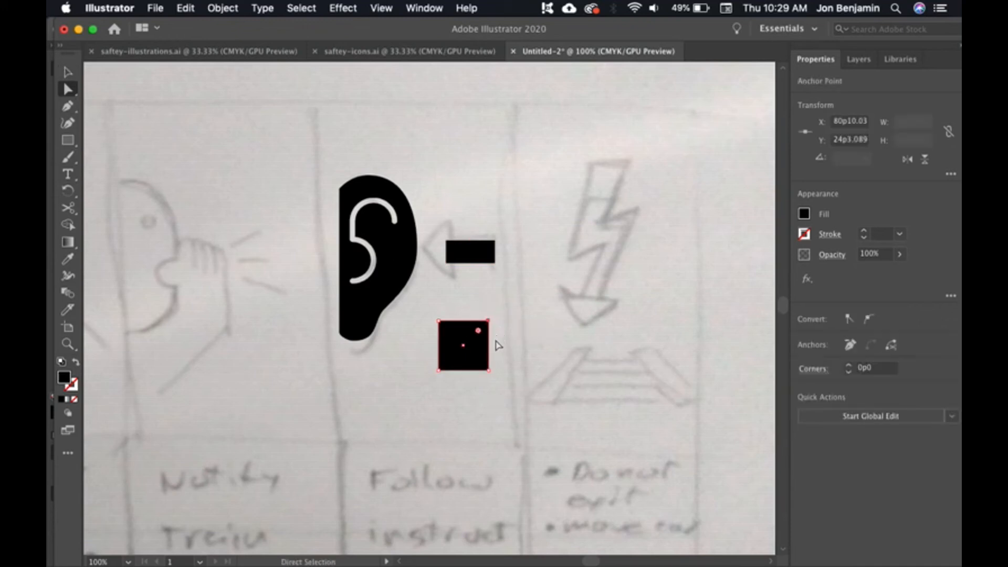
pyautogui.press('Delete')
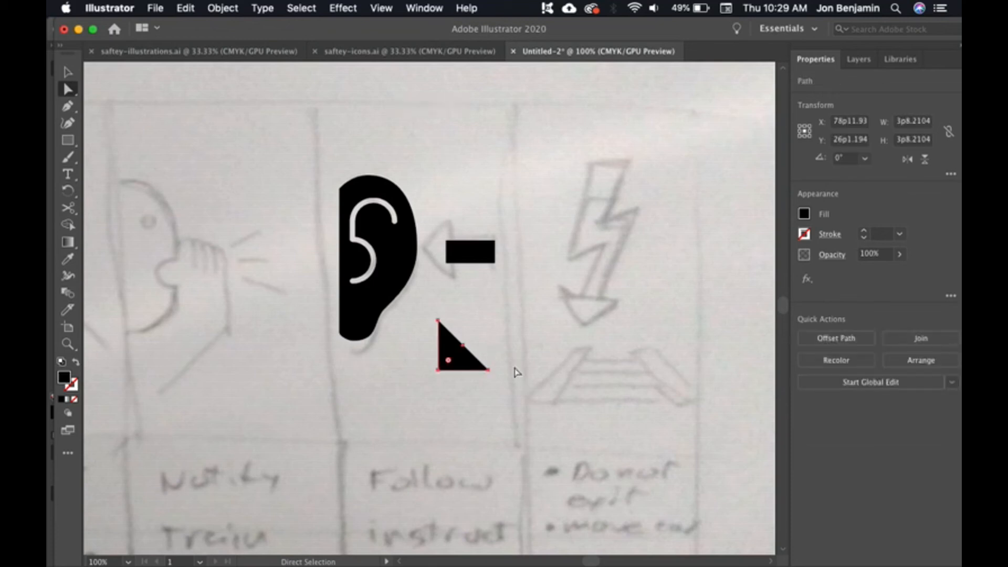
# Move the triangle up beneath the arrow shaft and rotate it to 315° so that it points left toward the ear
pyautogui.press('v')
pyautogui.moveTo(455, 357); pyautogui.dragTo(443, 321)
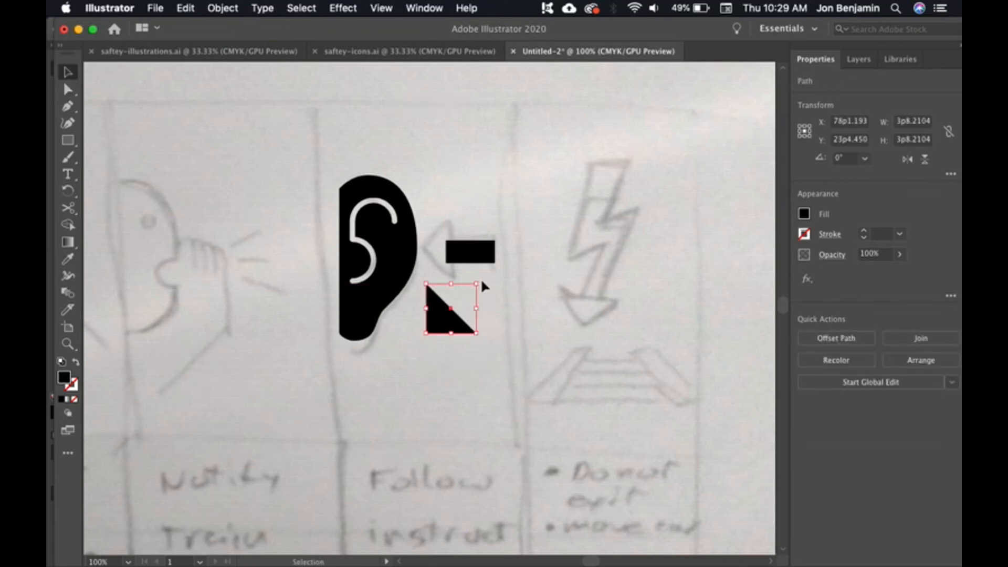
pyautogui.moveTo(482, 280); pyautogui.dragTo(493, 313)
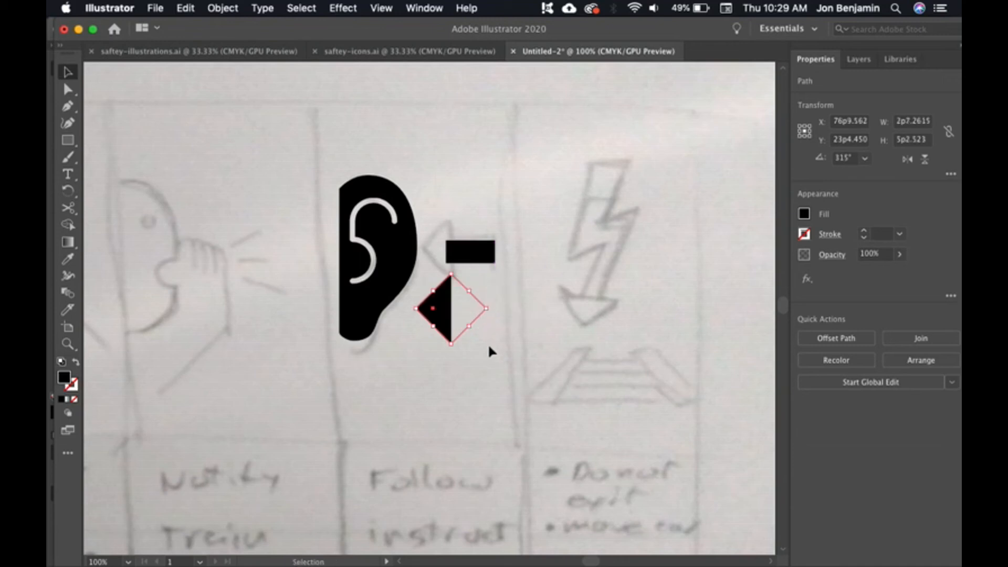
pyautogui.click(487, 342)
# Move the rectangle down against the centre of the arrowhead's base and thicken it slightly as the arrow's shaft
pyautogui.moveTo(470, 252); pyautogui.dragTo(479, 313)
pyautogui.click(474, 356)
pyautogui.click(464, 370)
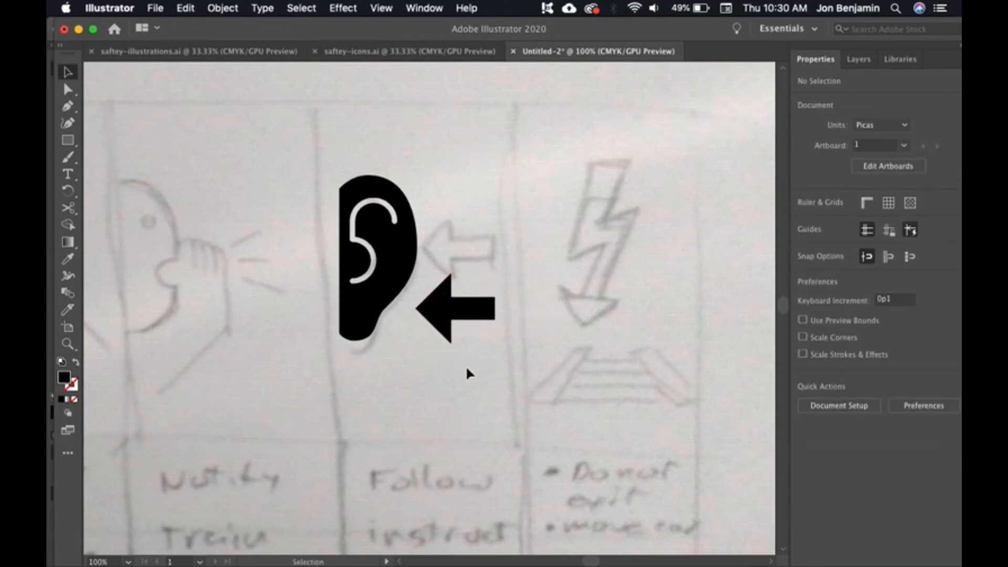
pyautogui.click(476, 314)
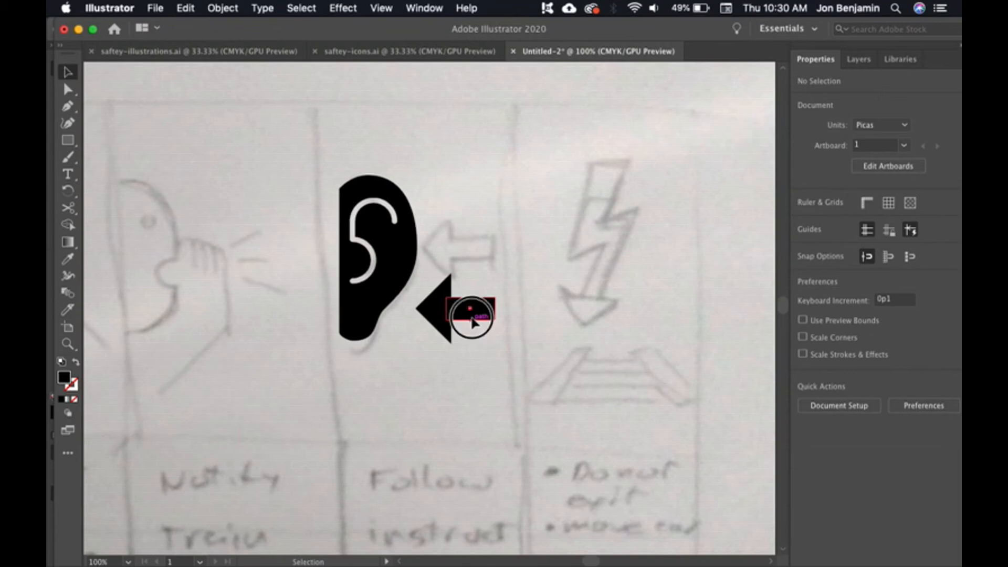
pyautogui.moveTo(470, 319); pyautogui.dragTo(474, 314)
pyautogui.click(480, 356)
pyautogui.click(478, 352)
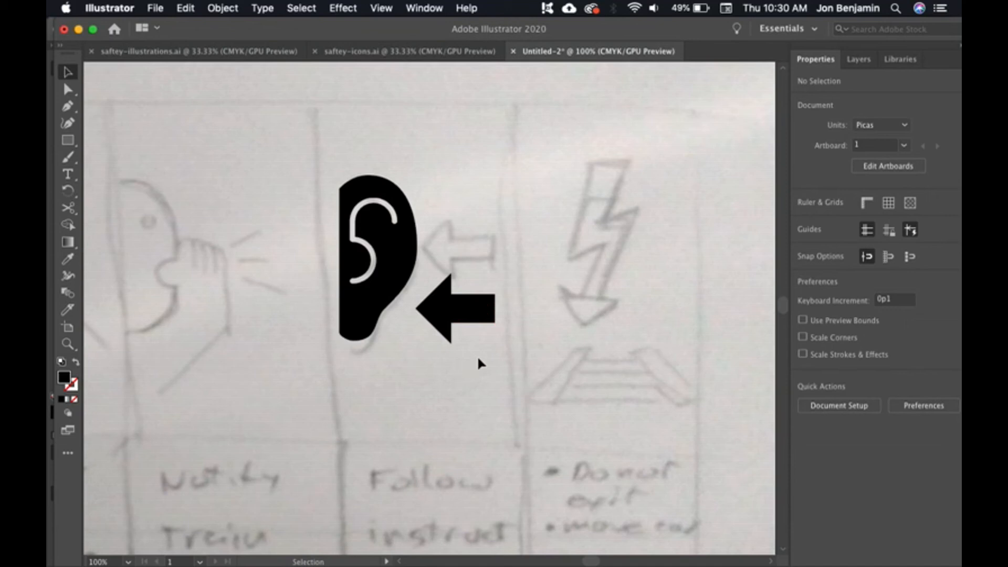
# Unite the arrowhead and shaft into one shape and place it over the sketched arrow beside the ear
pyautogui.moveTo(476, 355); pyautogui.dragTo(484, 250)
pyautogui.click(807, 397)
pyautogui.click(543, 347)
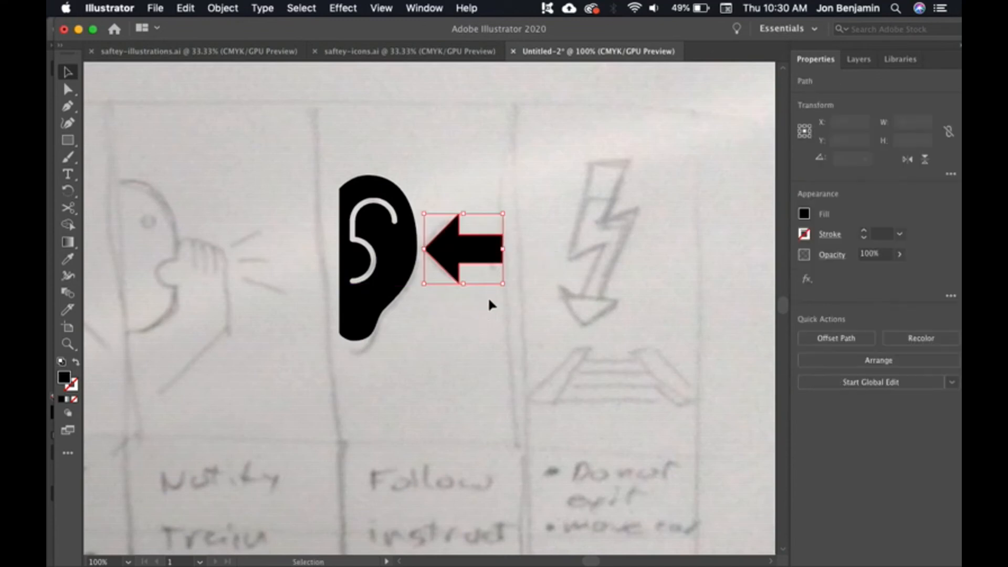
# Change the arrow's fill to red and deselect it
pyautogui.click(803, 214)
pyautogui.click(688, 265)
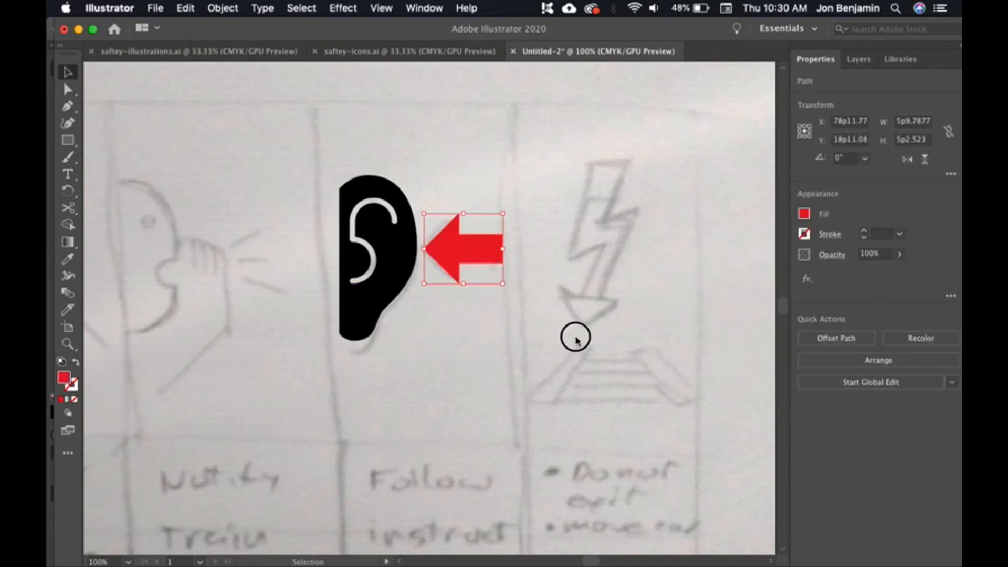
pyautogui.click(461, 355)
# Start a red flame with the Pen tool over the FIRE sketch, drawing its right side, right tip and tall middle tip
pyautogui.hscroll(-5, 499, 315)
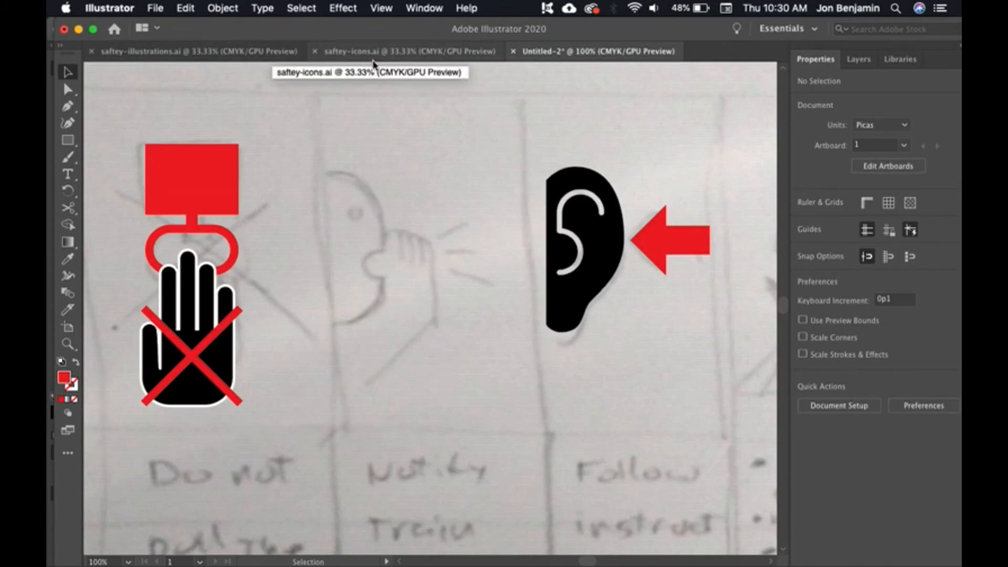
pyautogui.press('super+minus')
pyautogui.scroll(-5, 599, 281)
pyautogui.hscroll(-5, 598, 282)
pyautogui.keyDown('super'); pyautogui.click(198, 338); pyautogui.keyUp('super')
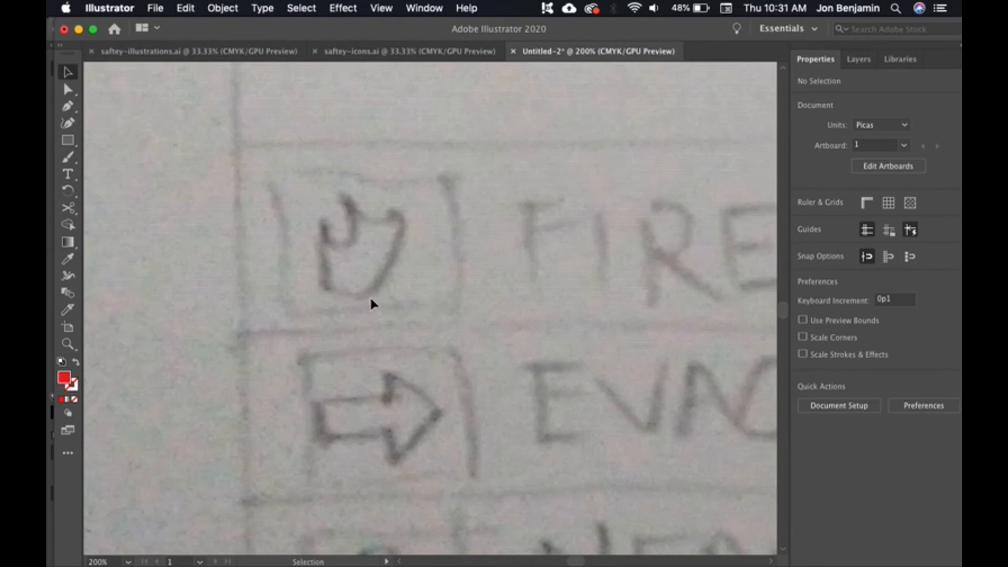
pyautogui.press('p')
pyautogui.click(355, 299)
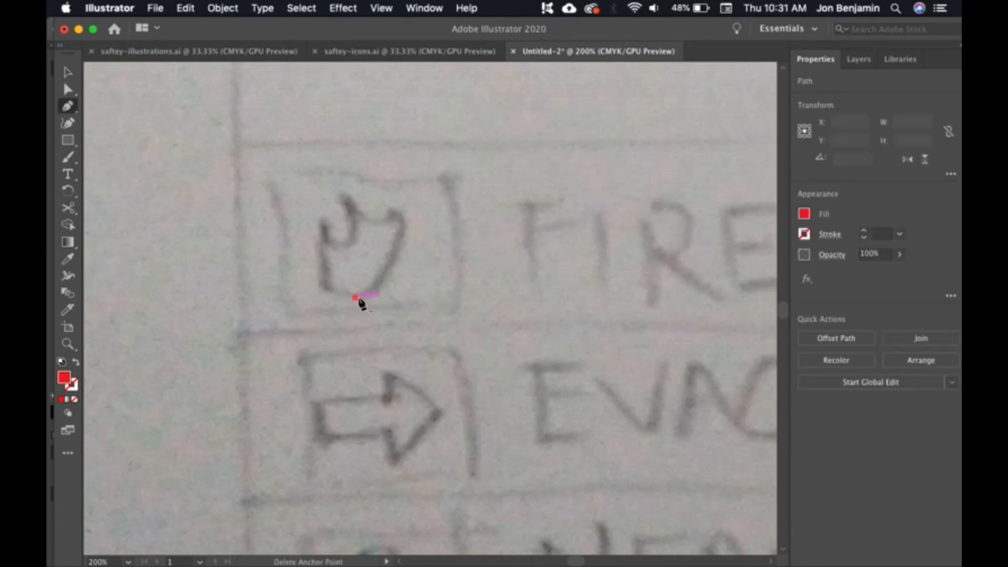
pyautogui.click(407, 216)
pyautogui.moveTo(407, 216); pyautogui.dragTo(405, 156)
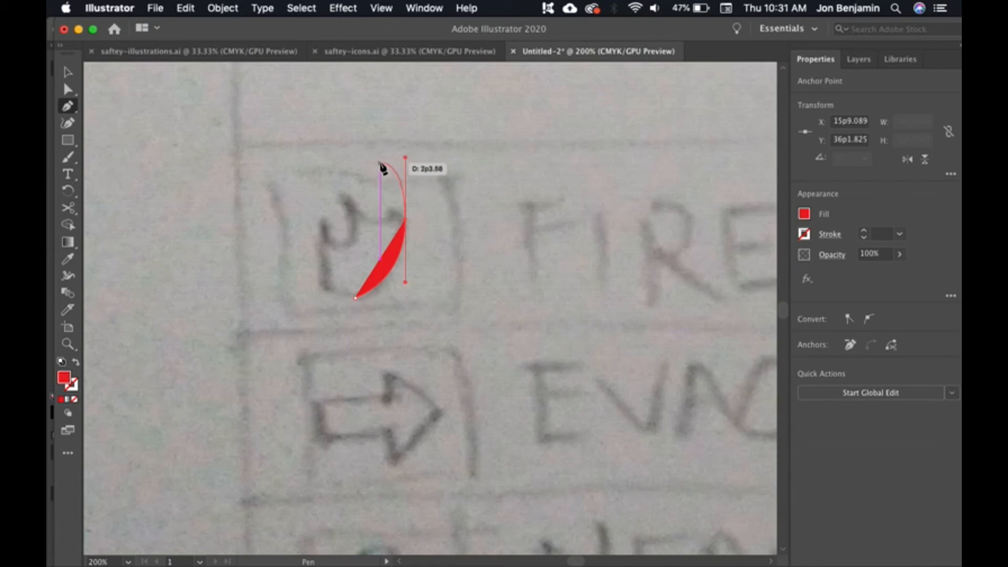
pyautogui.moveTo(376, 153); pyautogui.dragTo(313, 139)
pyautogui.click(300, 135)
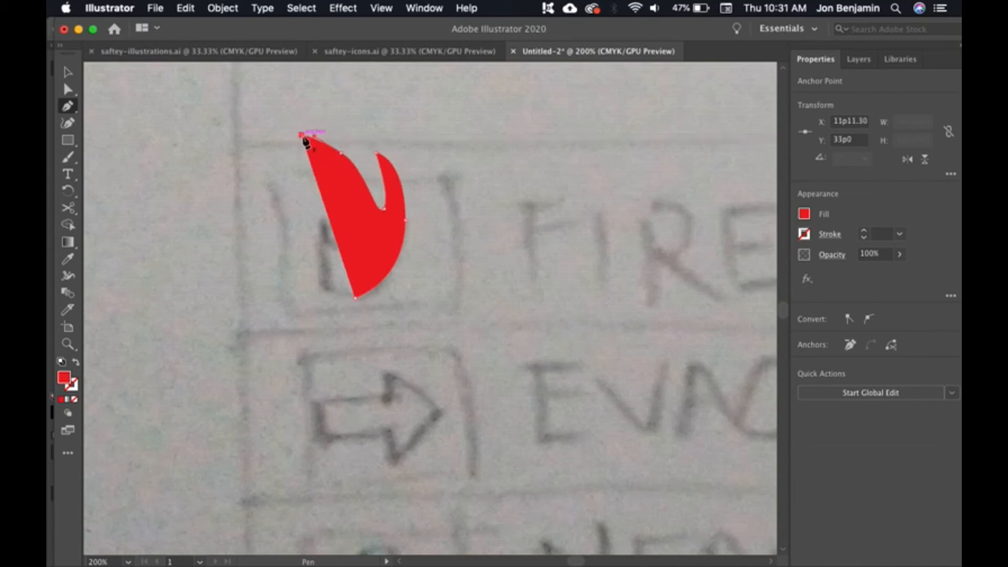
# Continue the flame path through the inner notch, left tip and left side, and close it at the base
pyautogui.moveTo(338, 224); pyautogui.dragTo(314, 195)
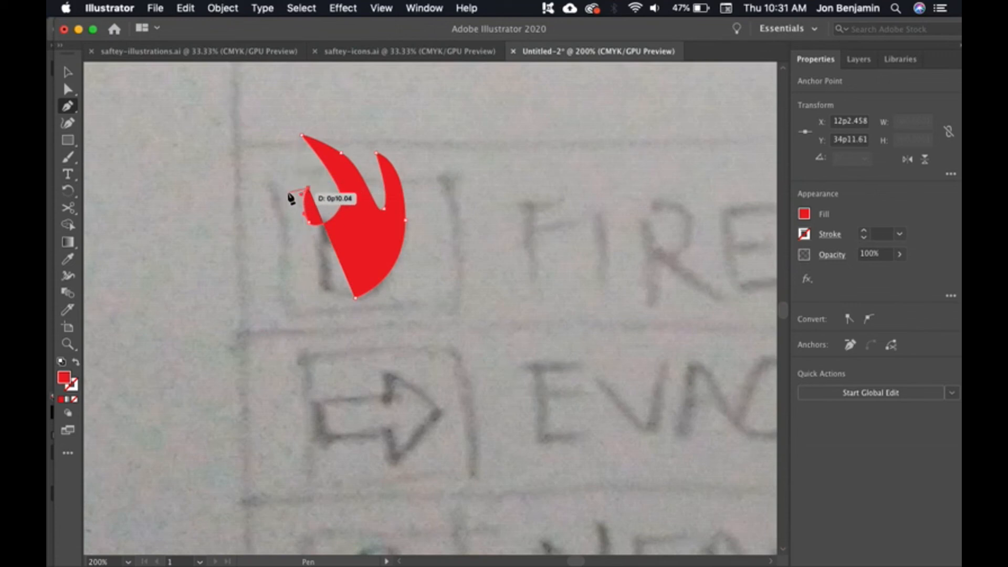
pyautogui.moveTo(287, 190); pyautogui.dragTo(271, 200)
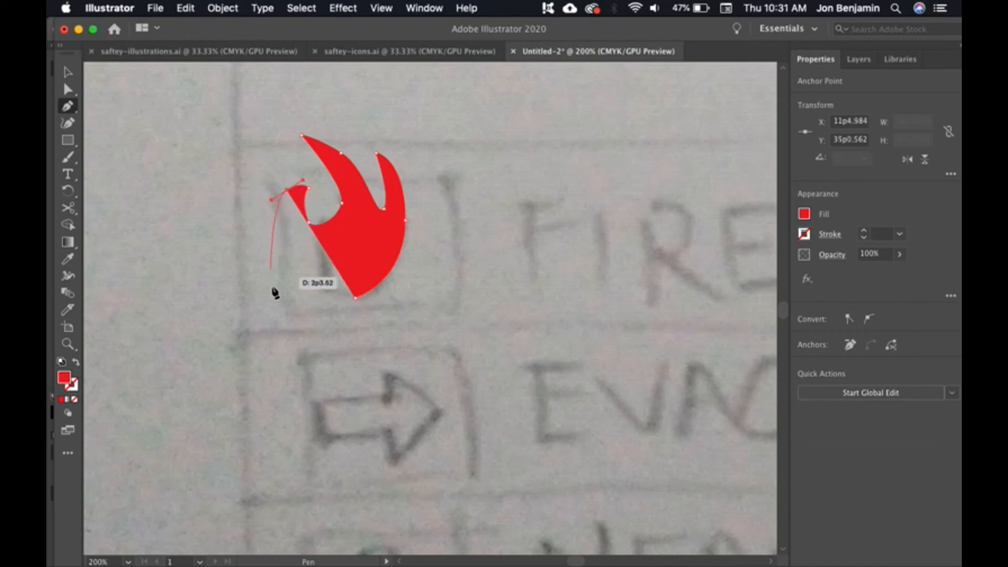
pyautogui.moveTo(286, 297); pyautogui.dragTo(287, 297)
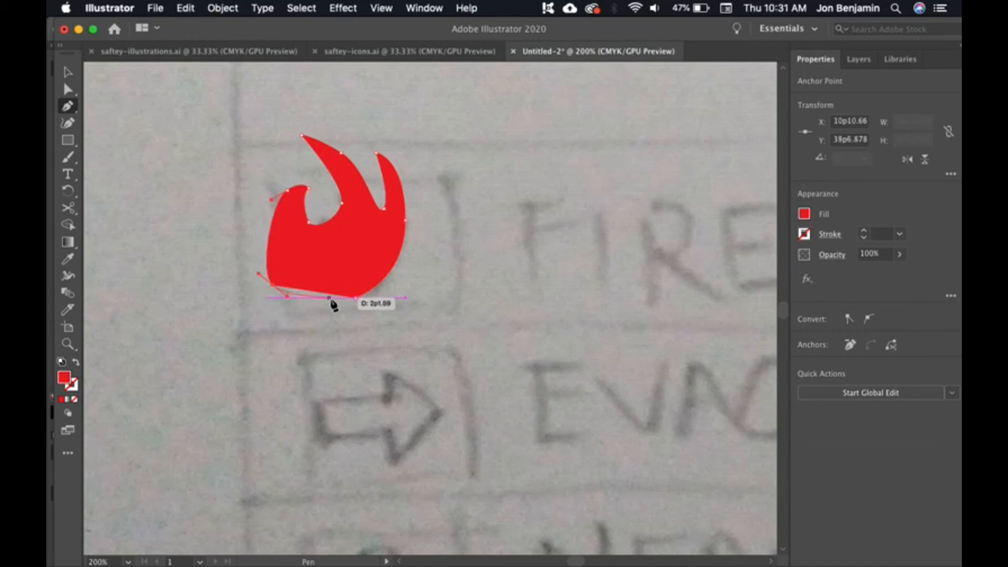
pyautogui.click(358, 299)
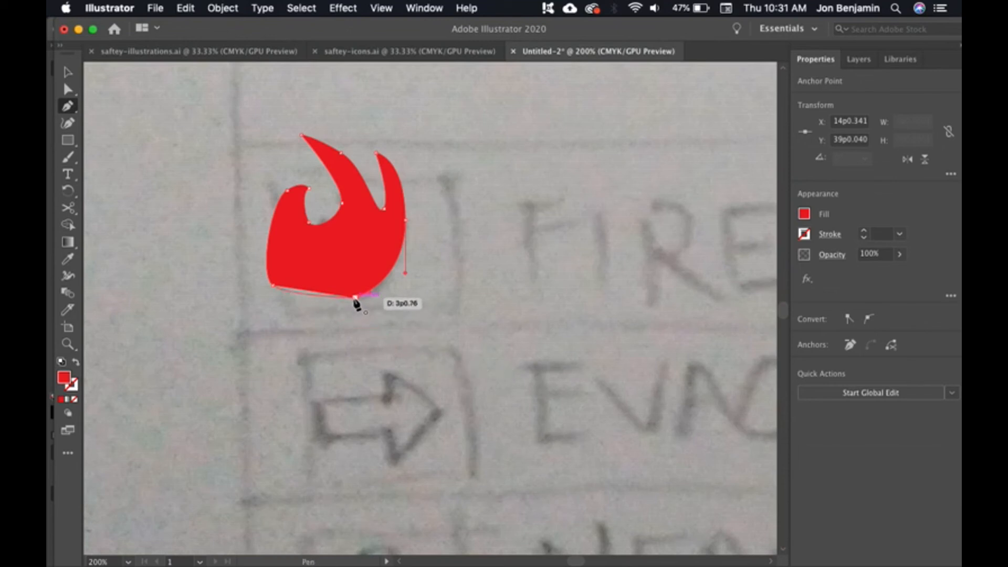
pyautogui.click(355, 298)
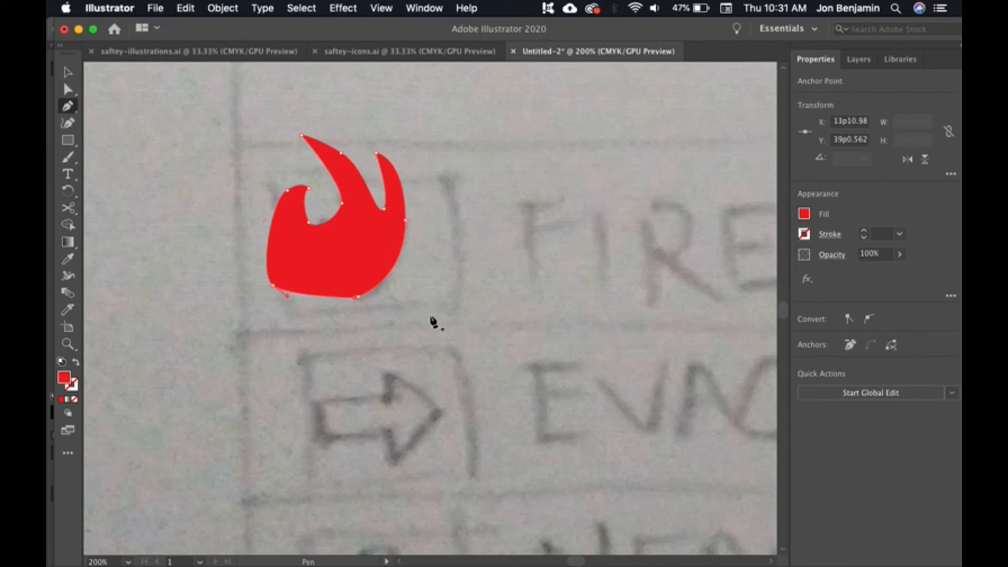
# Round the flame's lower-left curve by adjusting its anchor point and handles, and scale the flame to about 3p7 wide and 4p7 high
pyautogui.press('a')
pyautogui.click(429, 300)
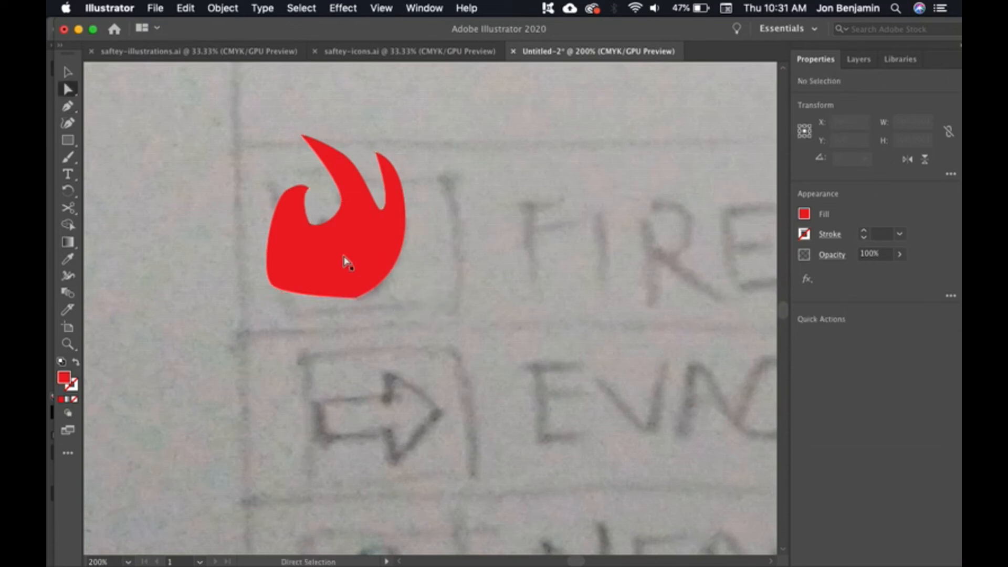
pyautogui.click(330, 234)
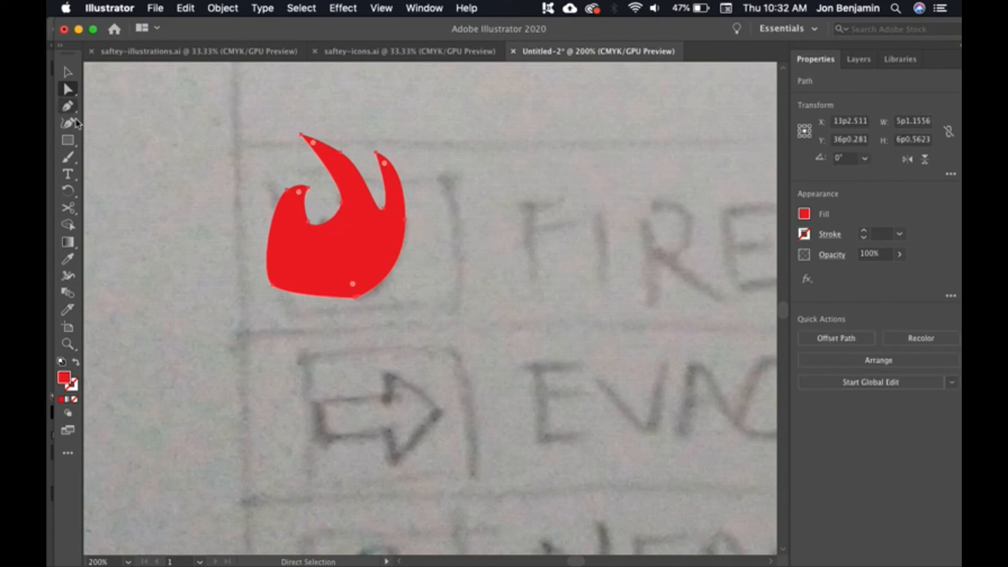
pyautogui.click(276, 283)
pyautogui.moveTo(273, 285); pyautogui.dragTo(330, 306)
pyautogui.moveTo(294, 269); pyautogui.dragTo(283, 261)
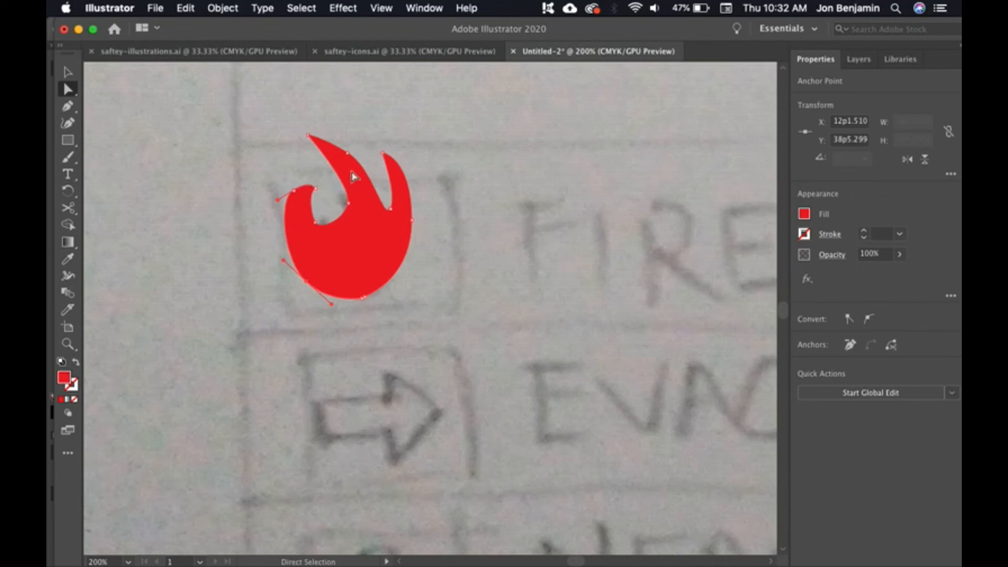
pyautogui.moveTo(284, 135); pyautogui.dragTo(315, 175)
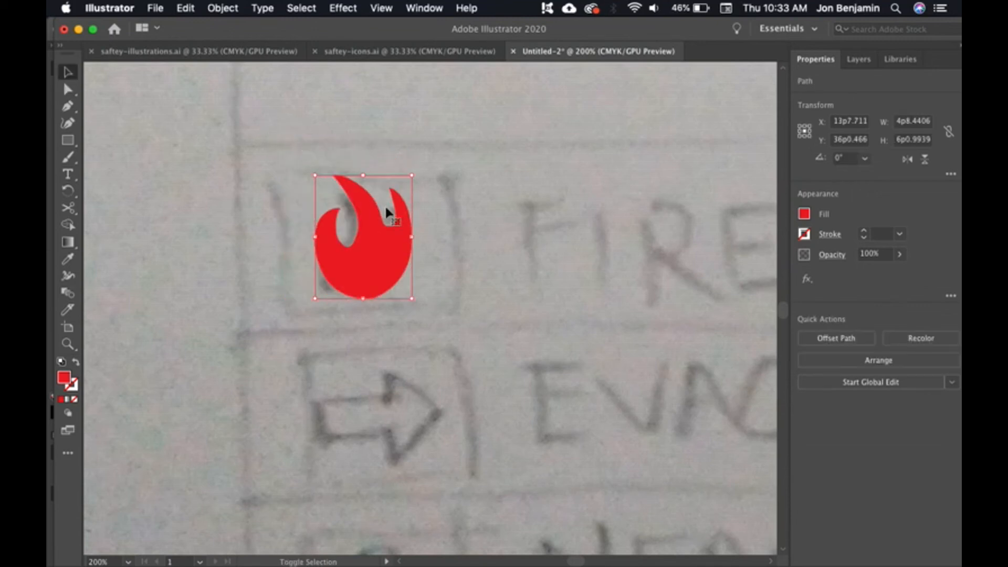
pyautogui.click(341, 225)
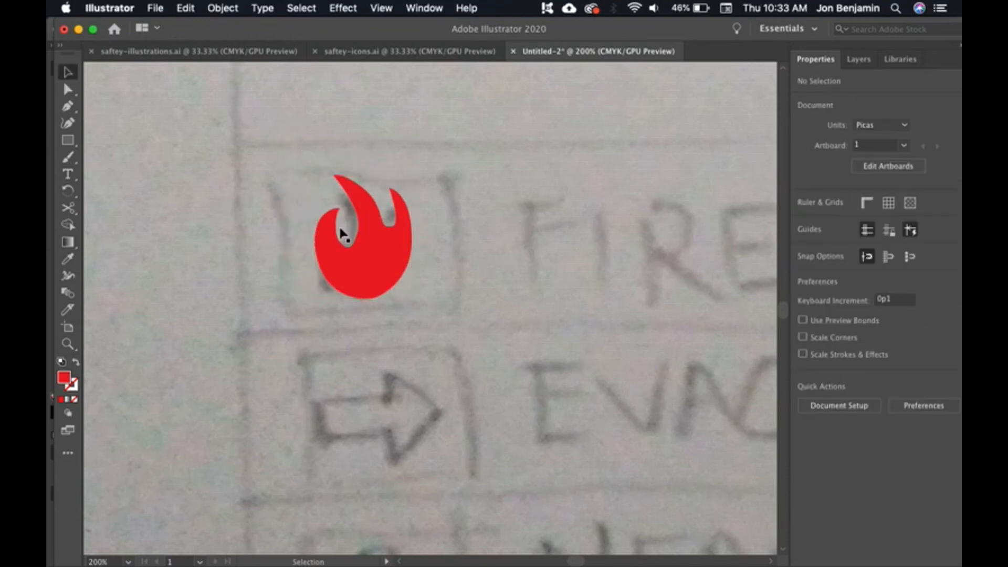
# Draw a red square about 6p1 per side, place it to the right of the flame, and slightly round its corners
pyautogui.press('m')
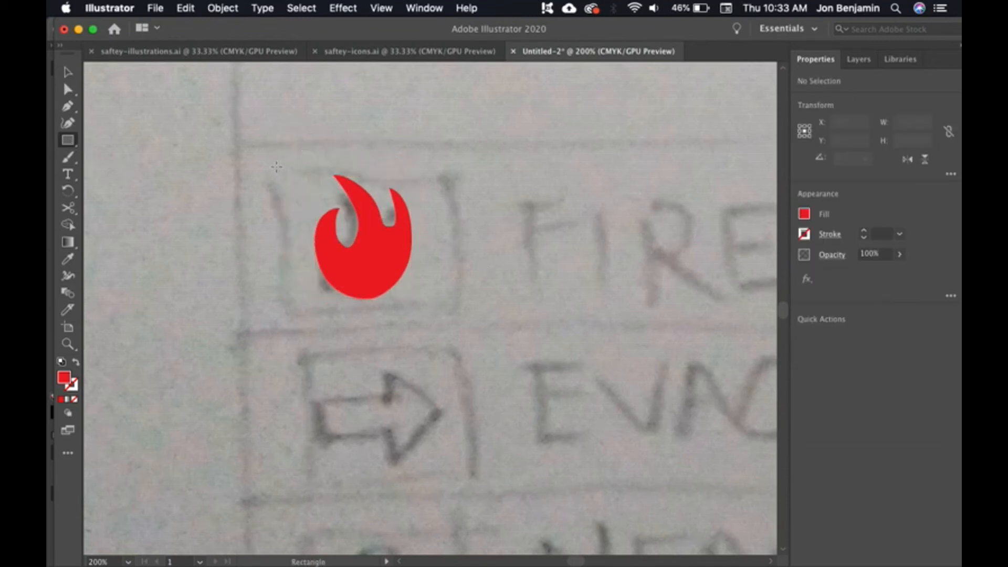
pyautogui.moveTo(278, 162)
pyautogui.mouseDown()
pyautogui.moveTo(427, 332)
pyautogui.moveTo(426, 324)
pyautogui.mouseUp()
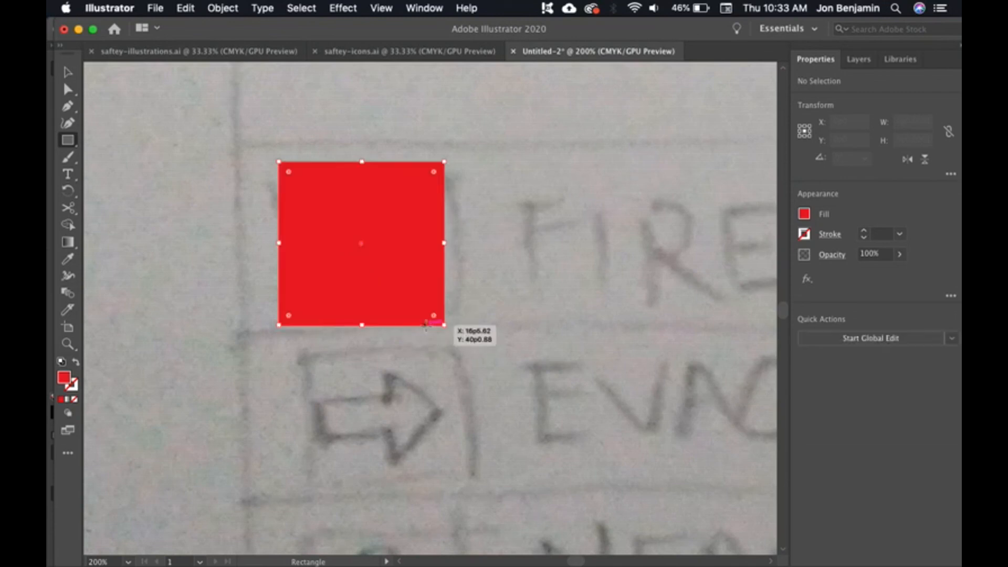
pyautogui.press('v')
pyautogui.moveTo(339, 218)
pyautogui.mouseDown()
pyautogui.moveTo(493, 228)
pyautogui.moveTo(496, 217)
pyautogui.mouseUp()
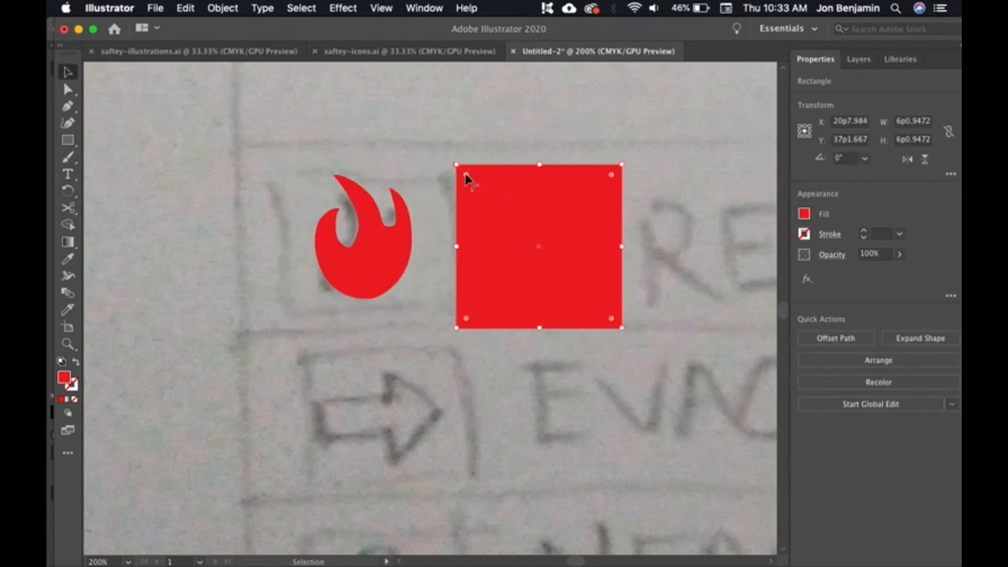
pyautogui.moveTo(466, 176); pyautogui.dragTo(478, 201)
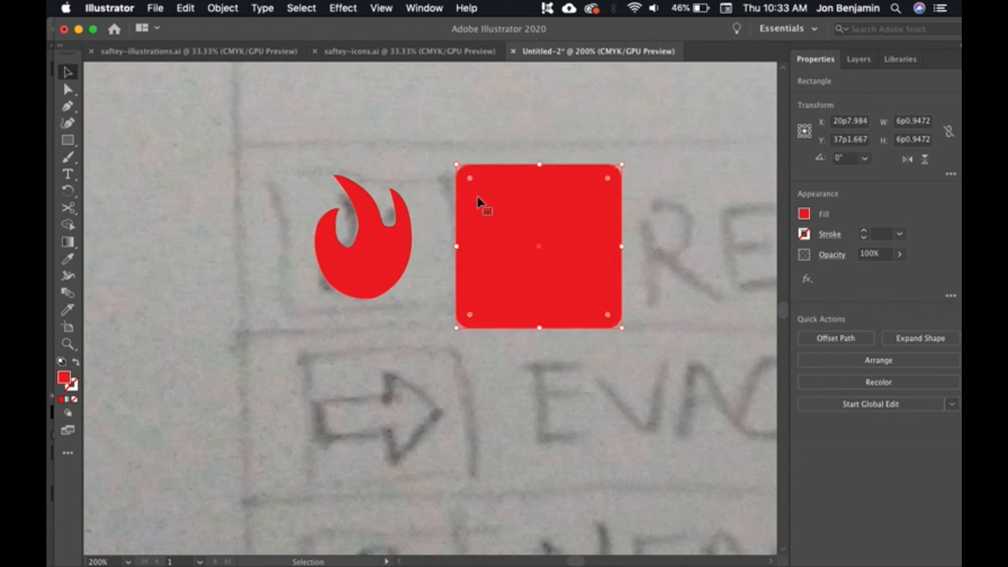
# Change the flame's fill to white
pyautogui.click(360, 276)
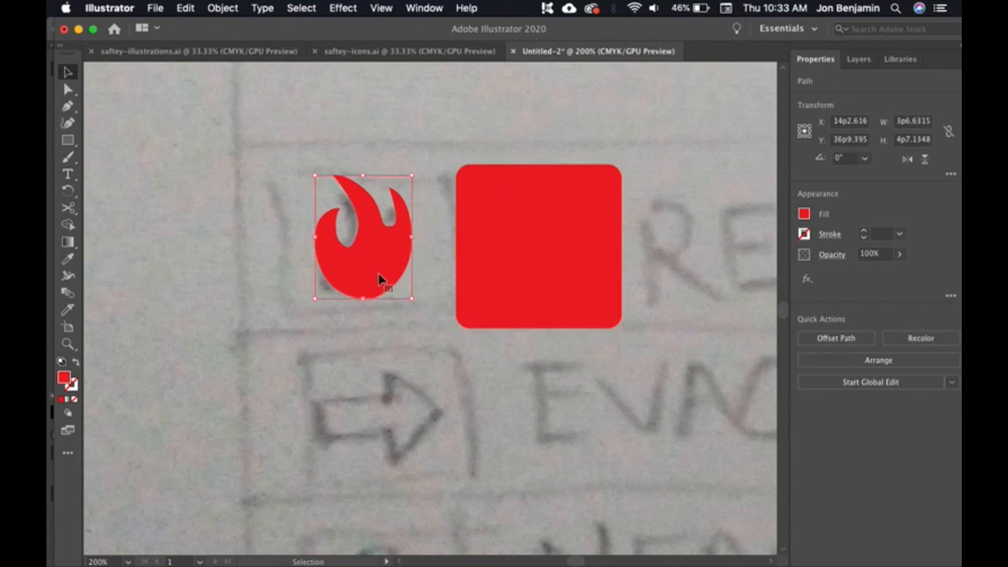
pyautogui.click(804, 214)
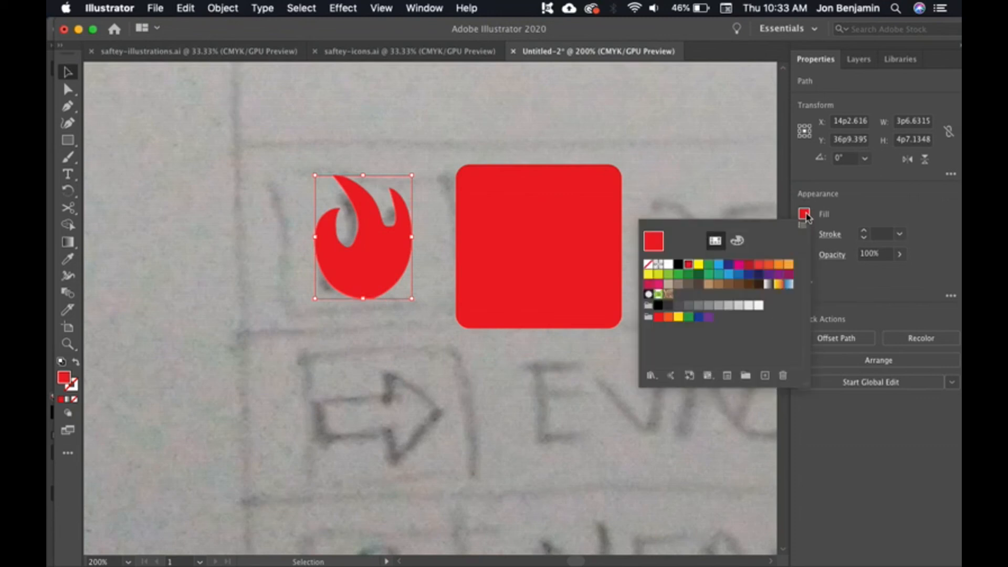
pyautogui.click(668, 264)
pyautogui.click(513, 264)
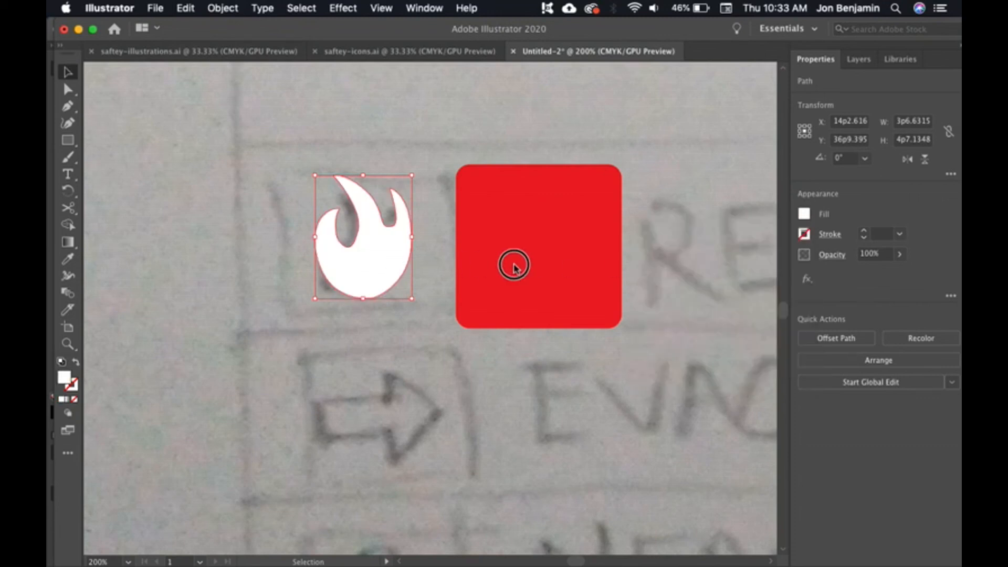
# Center the white flame on the red rounded square and move the square behind the flame in the layer order
pyautogui.moveTo(386, 266); pyautogui.dragTo(559, 270)
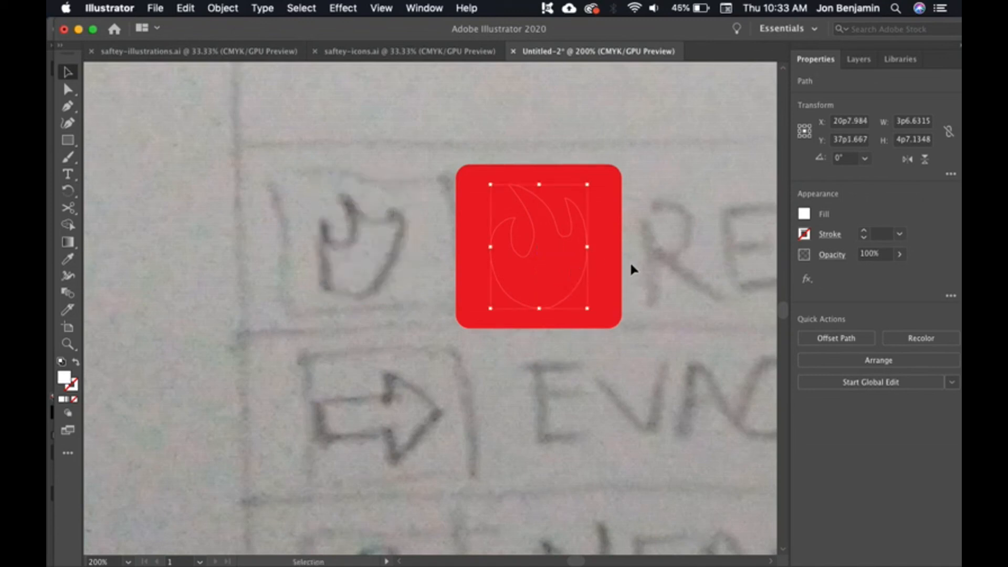
pyautogui.click(675, 238)
pyautogui.click(608, 266)
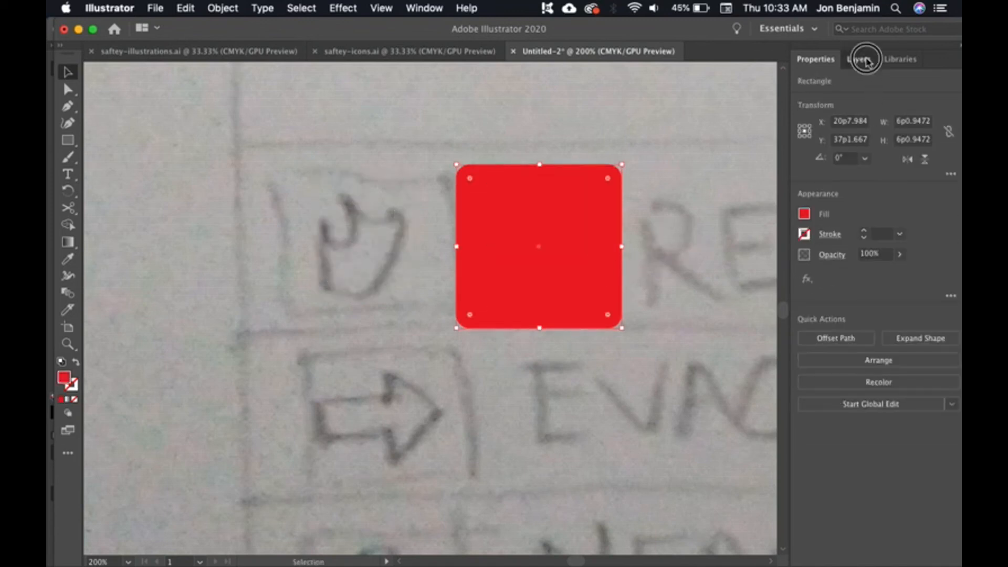
pyautogui.click(858, 58)
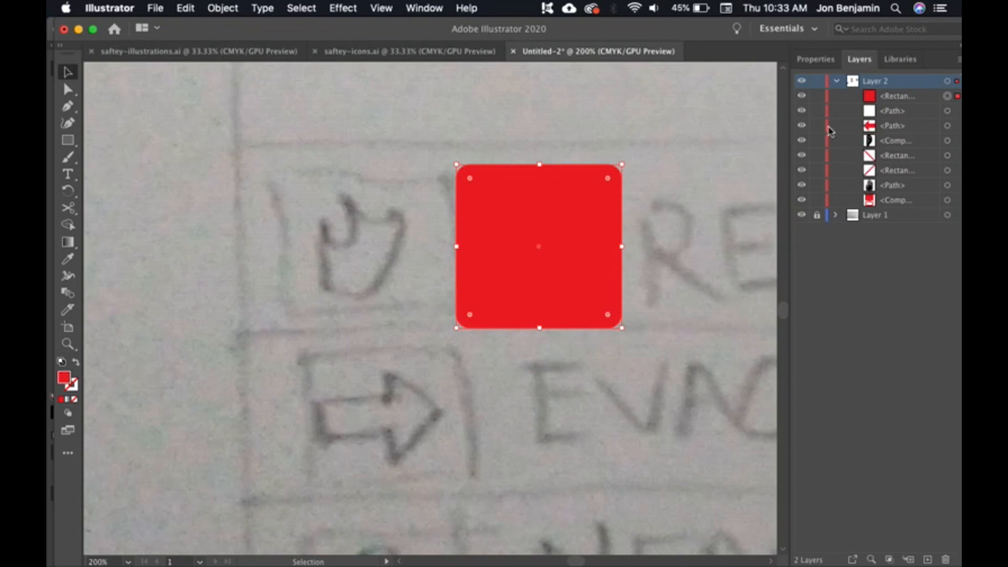
pyautogui.moveTo(908, 98); pyautogui.dragTo(900, 112)
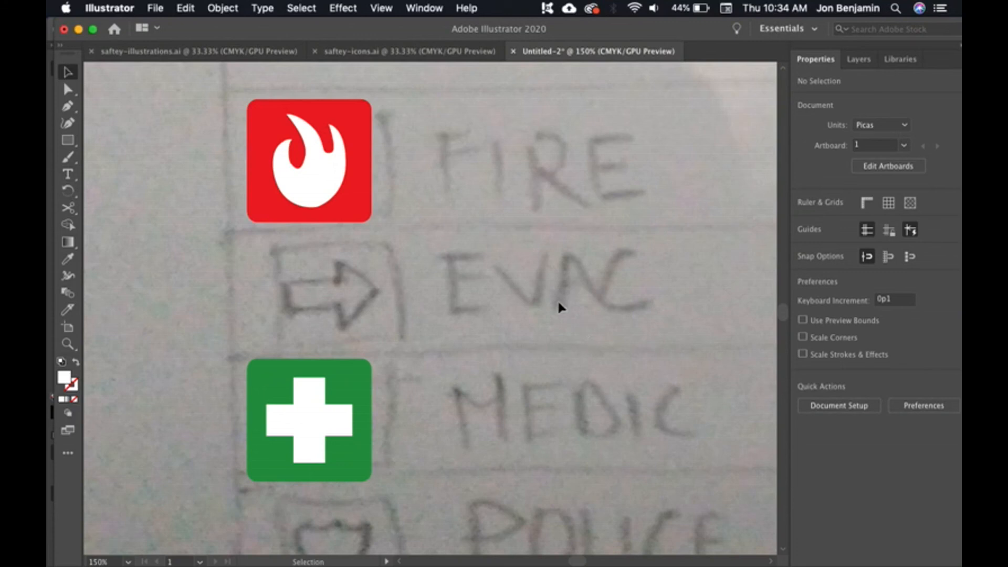
# Review the finished icon and illustration files, switch to the Emergency Instructions layout in InDesign, and check its empty picture frames
pyautogui.click(412, 51)
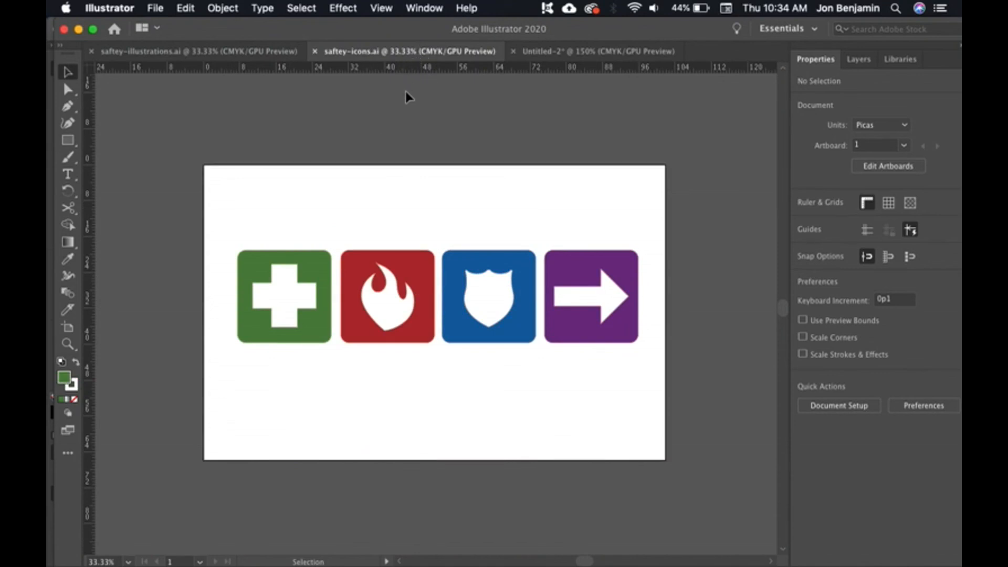
pyautogui.click(213, 51)
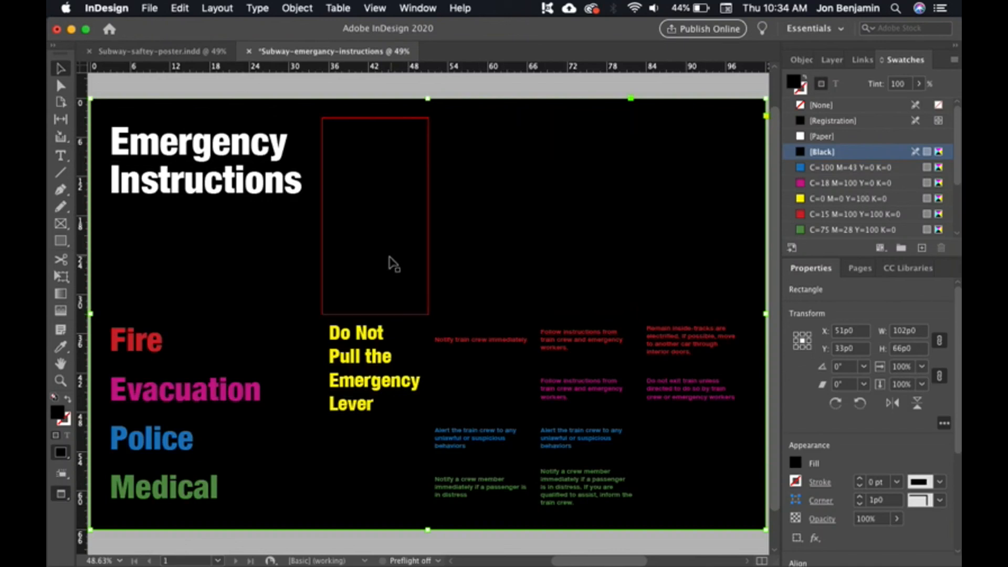
pyautogui.click(389, 256)
pyautogui.click(460, 257)
pyautogui.click(391, 256)
pyautogui.click(464, 257)
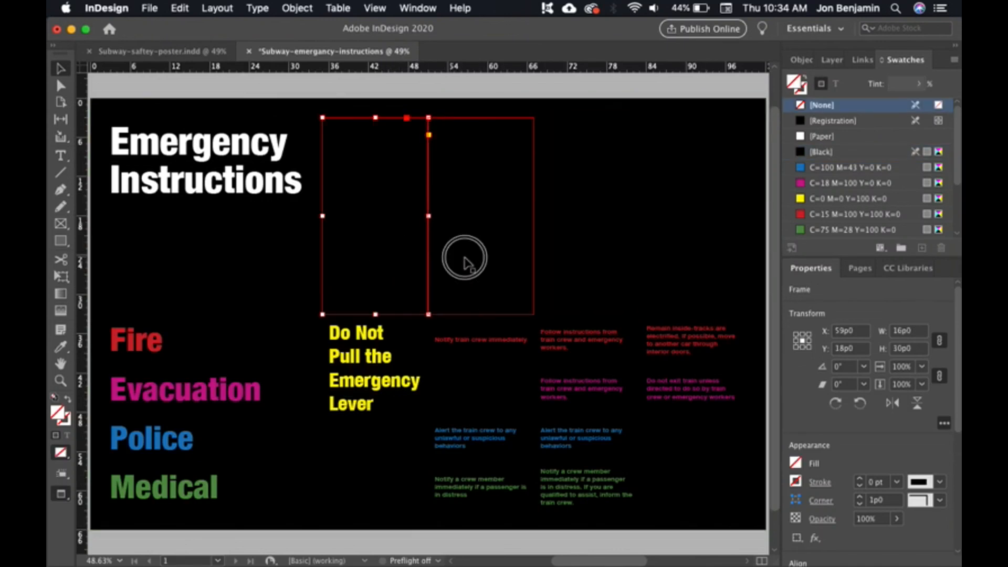
pyautogui.click(571, 259)
pyautogui.click(708, 263)
# Place saftey-illustrations.ai in the picture frame above the "Do Not Pull the Emergency Lever" text
pyautogui.click(385, 257)
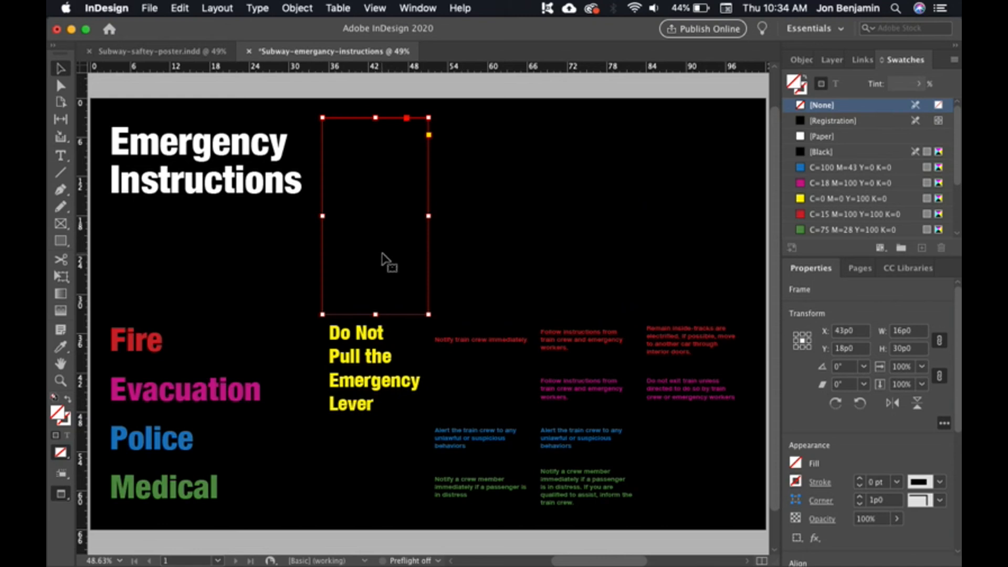
pyautogui.click(151, 8)
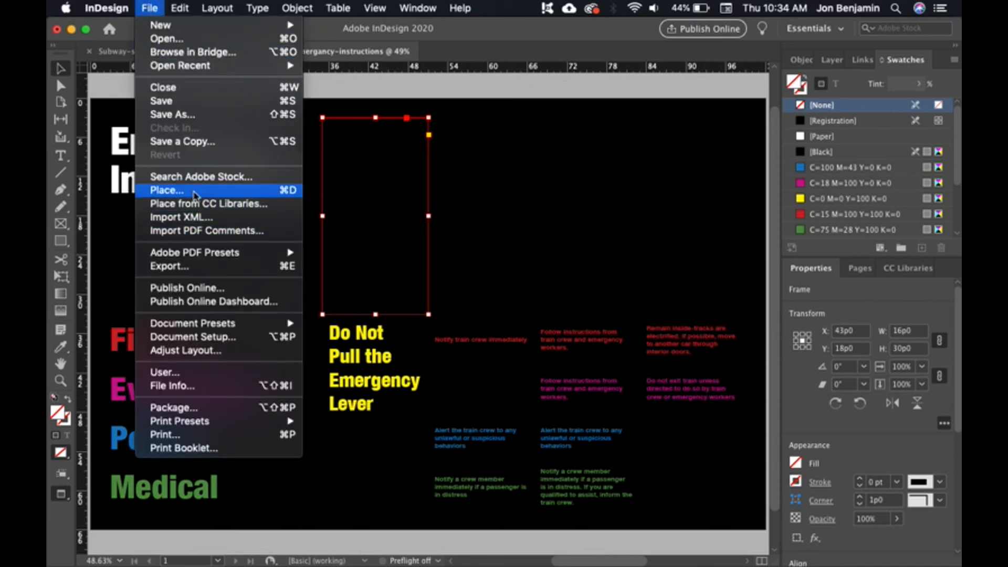
pyautogui.click(194, 195)
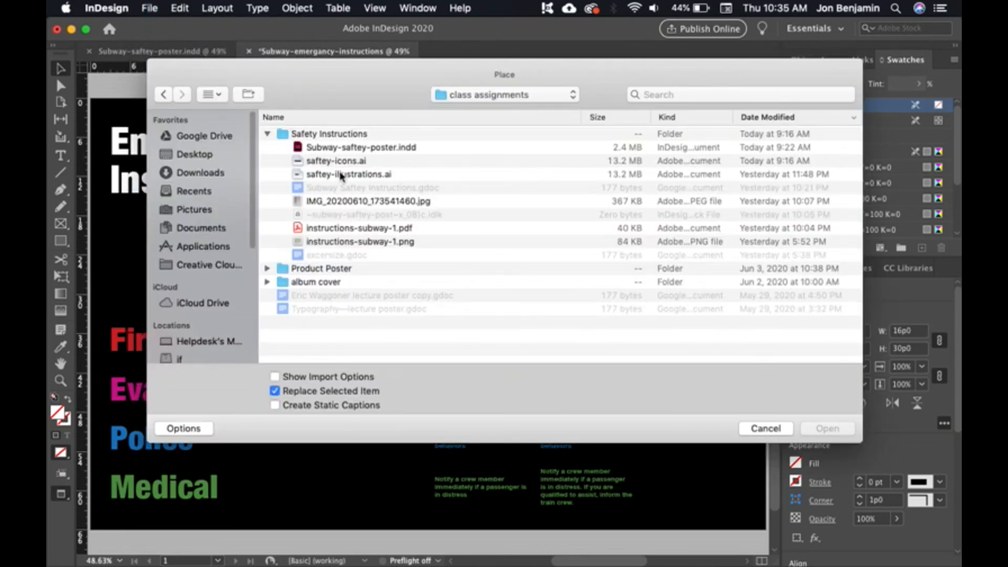
pyautogui.click(341, 175)
pyautogui.click(834, 427)
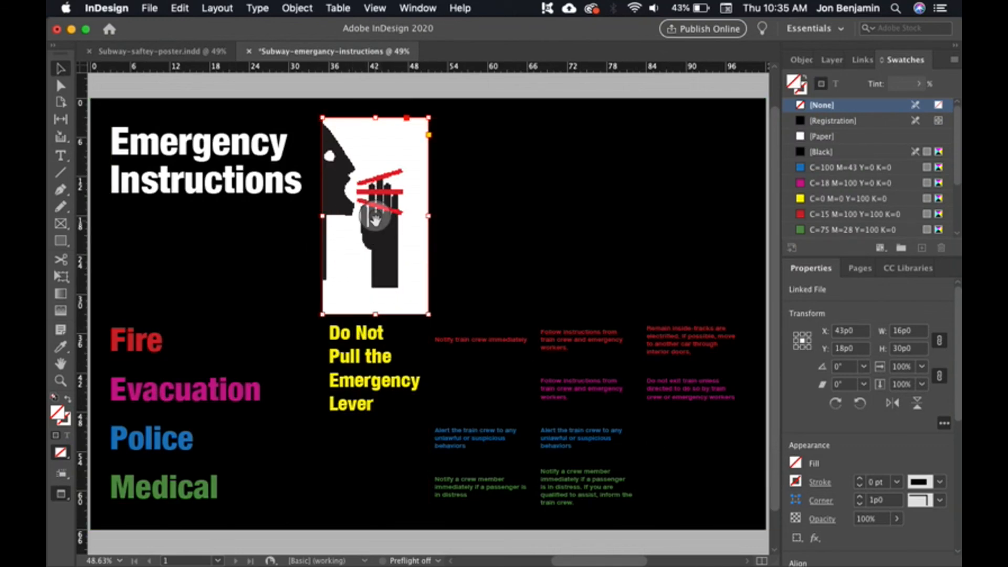
# Shift the artwork inside the first frame to X 40p0, Y 18p6, centering the red lever and crossed-out hand
pyautogui.click(376, 216)
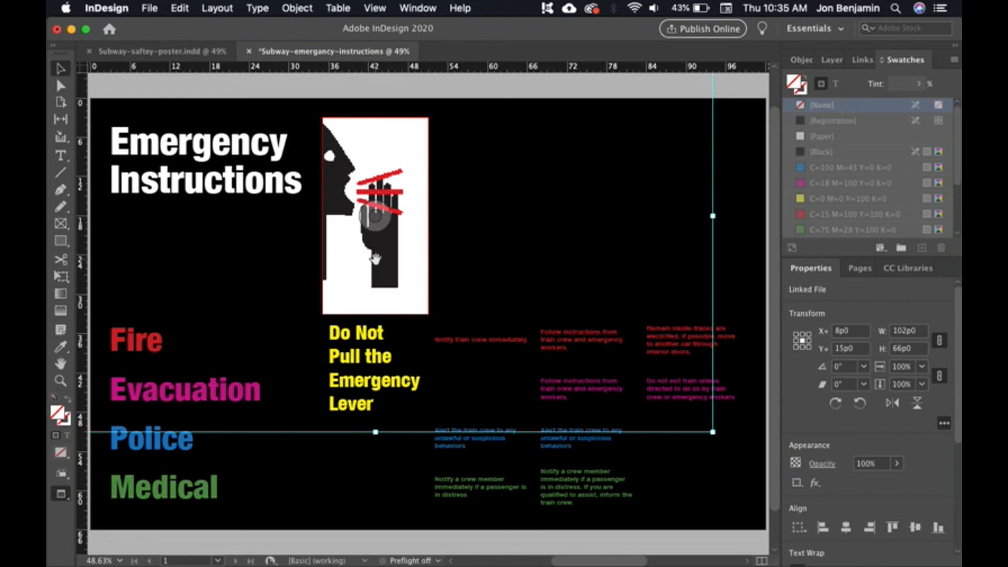
pyautogui.click(62, 86)
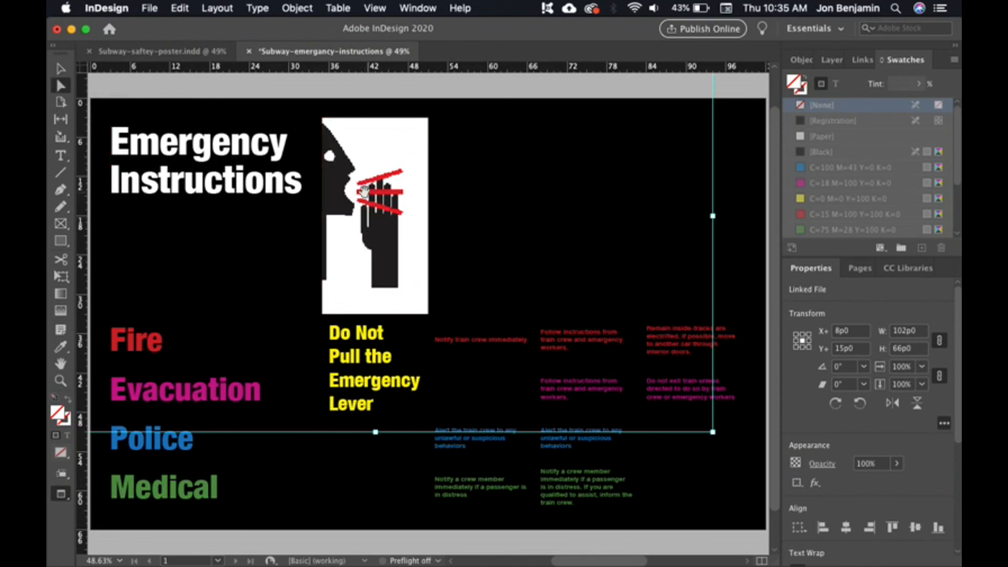
pyautogui.moveTo(358, 172); pyautogui.dragTo(523, 184)
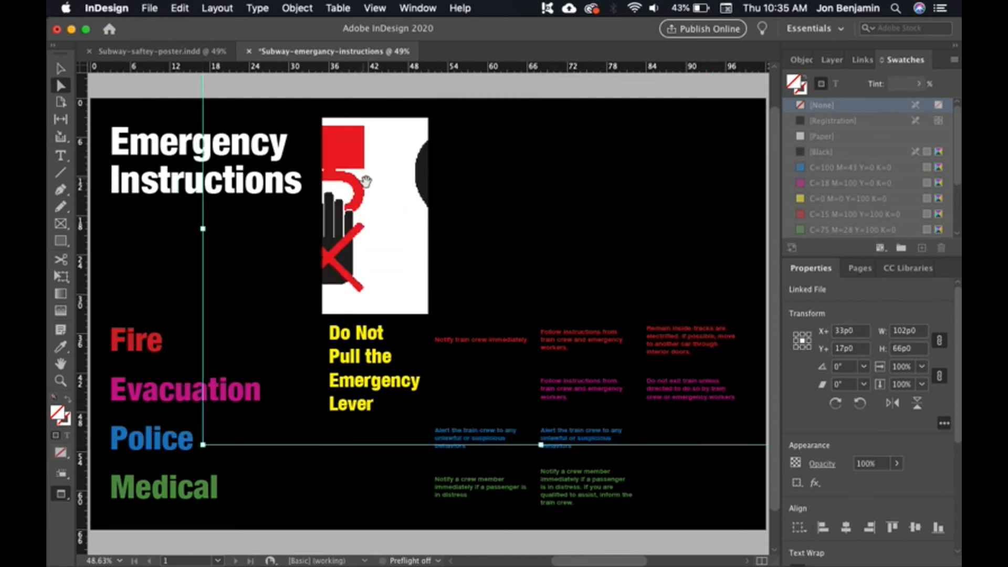
pyautogui.moveTo(366, 181); pyautogui.dragTo(386, 183)
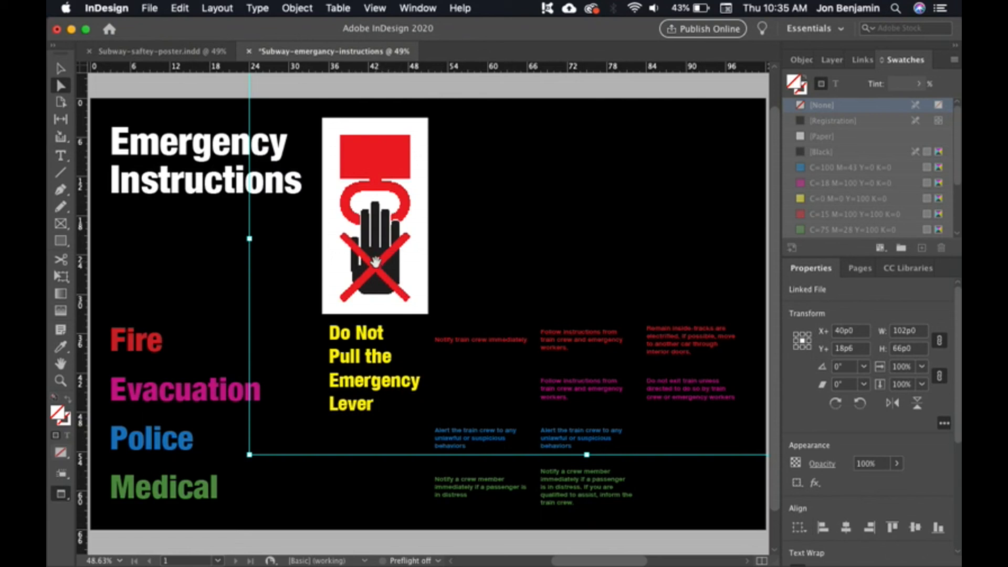
# Set the display performance to High Quality Display and deselect the artwork
pyautogui.click(375, 8)
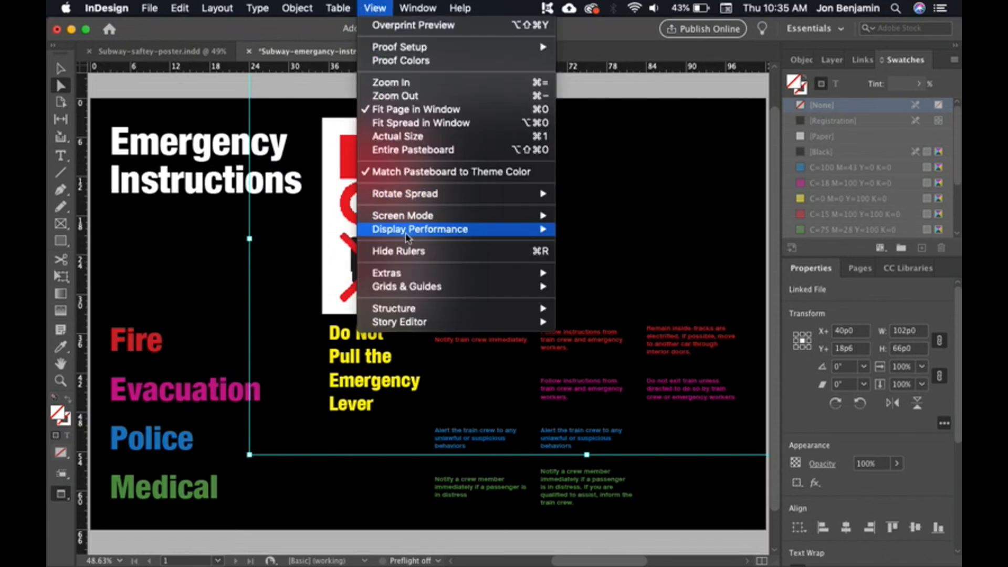
pyautogui.moveTo(409, 233)
pyautogui.click(590, 257)
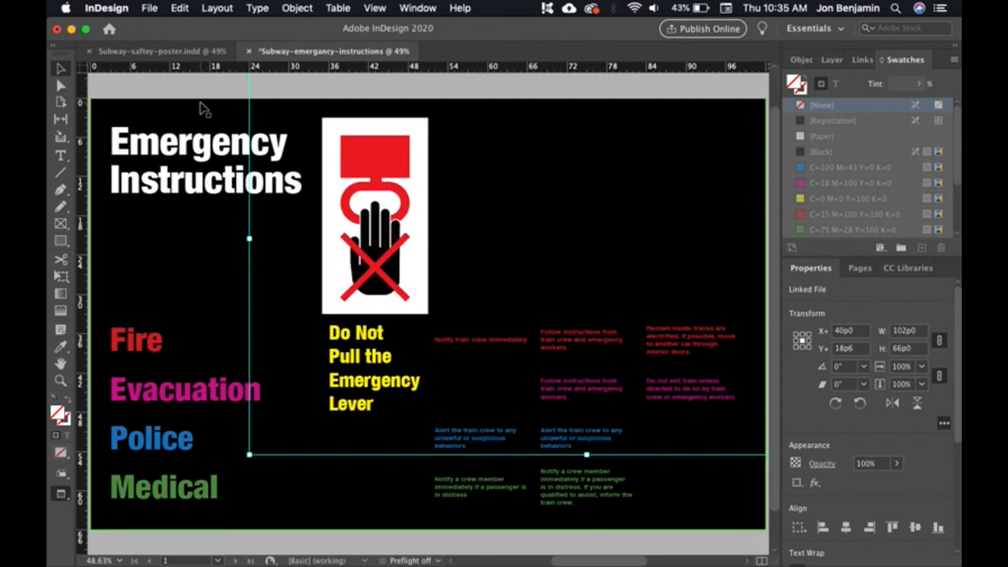
pyautogui.click(198, 95)
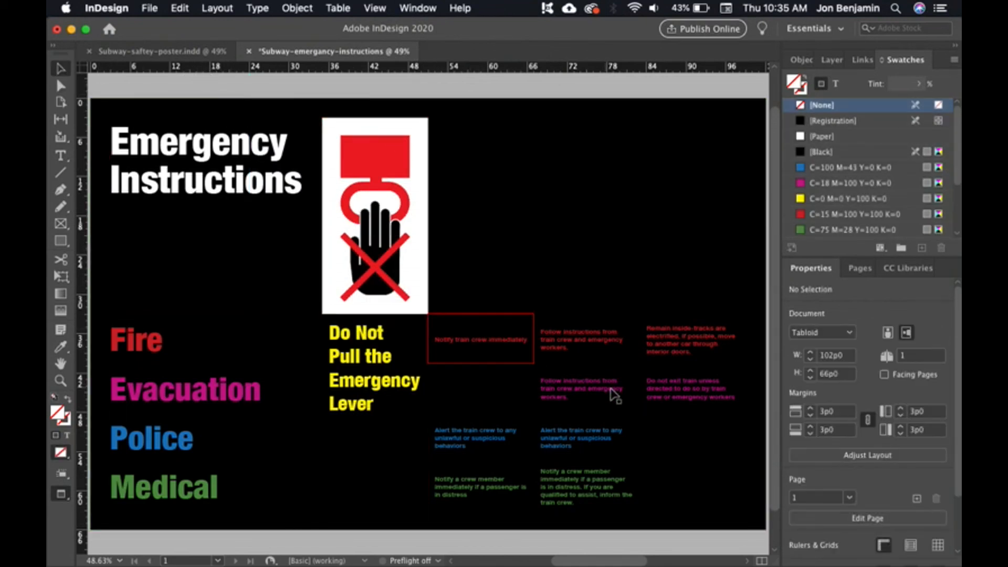
# Place saftey-illustrations.ai from Finder into the second frame and shift its content to about X 10p1.5, Y 21p3, framing the shouting head and hand
pyautogui.moveTo(608, 393); pyautogui.dragTo(563, 391)
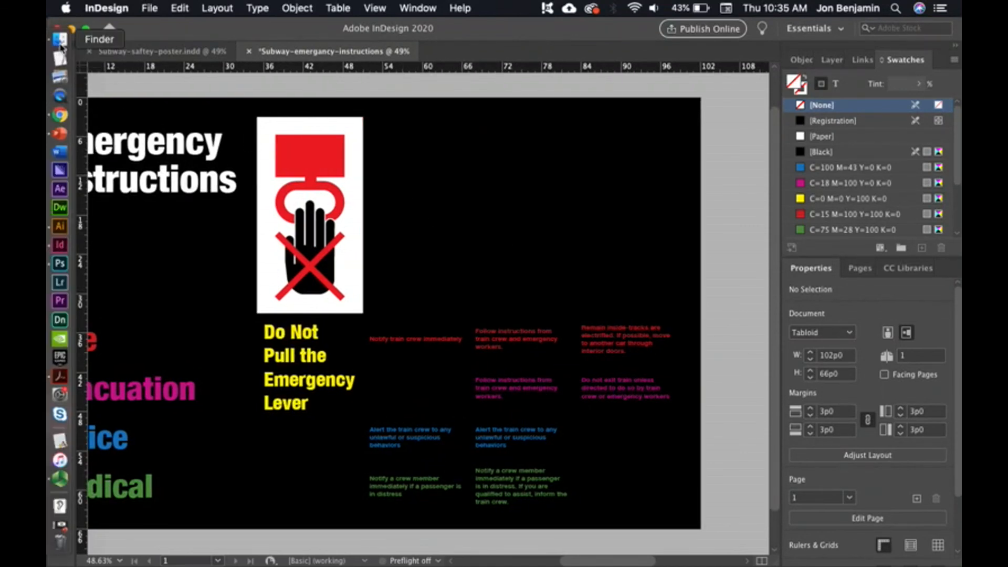
pyautogui.click(60, 42)
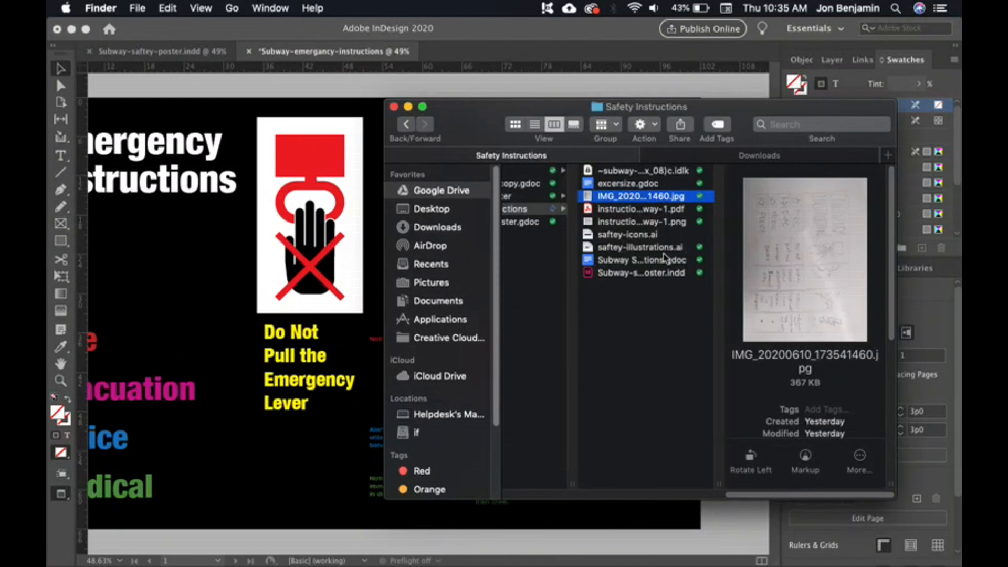
pyautogui.click(663, 247)
pyautogui.moveTo(542, 105); pyautogui.dragTo(720, 230)
pyautogui.moveTo(802, 380); pyautogui.dragTo(423, 217)
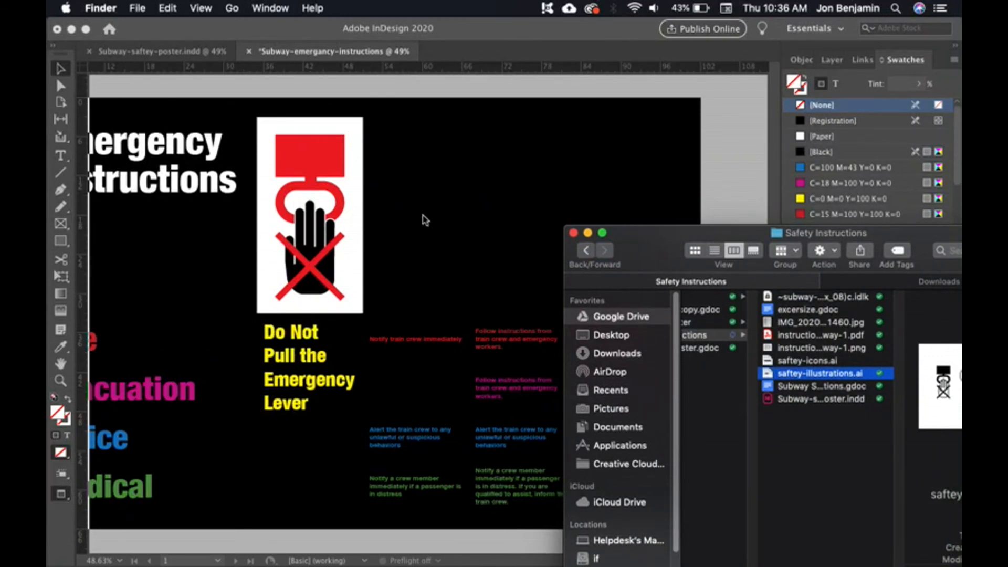
pyautogui.click(443, 174)
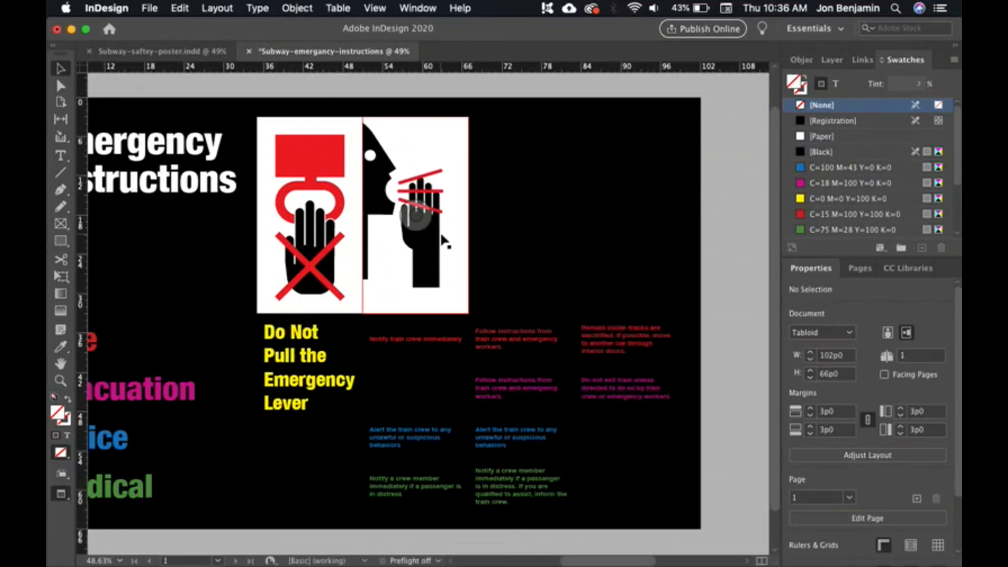
pyautogui.moveTo(415, 216); pyautogui.dragTo(425, 254)
pyautogui.click(61, 68)
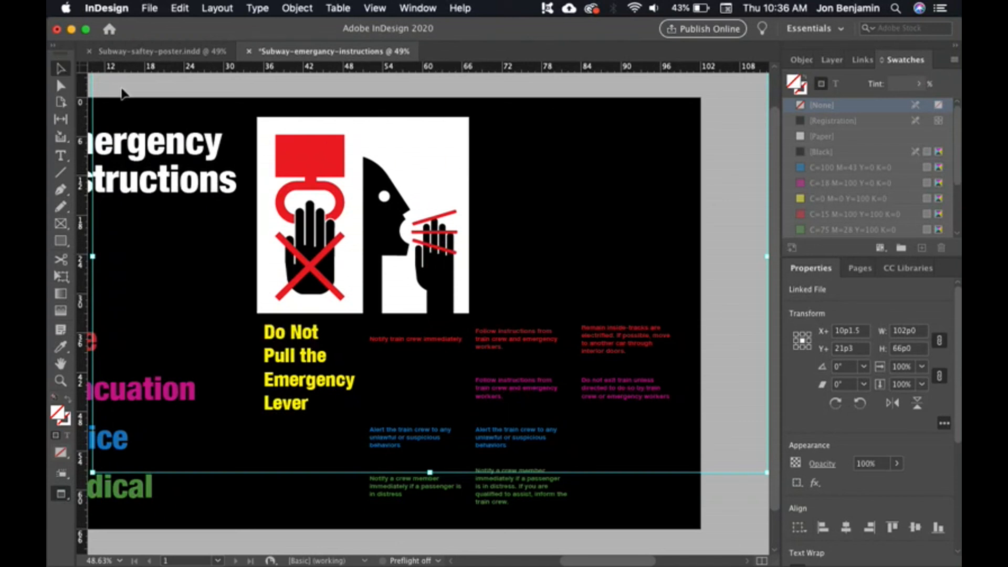
# Replace the two remaining empty picture frames with duplicates of the shouting-head frame, set side by side
pyautogui.click(510, 205)
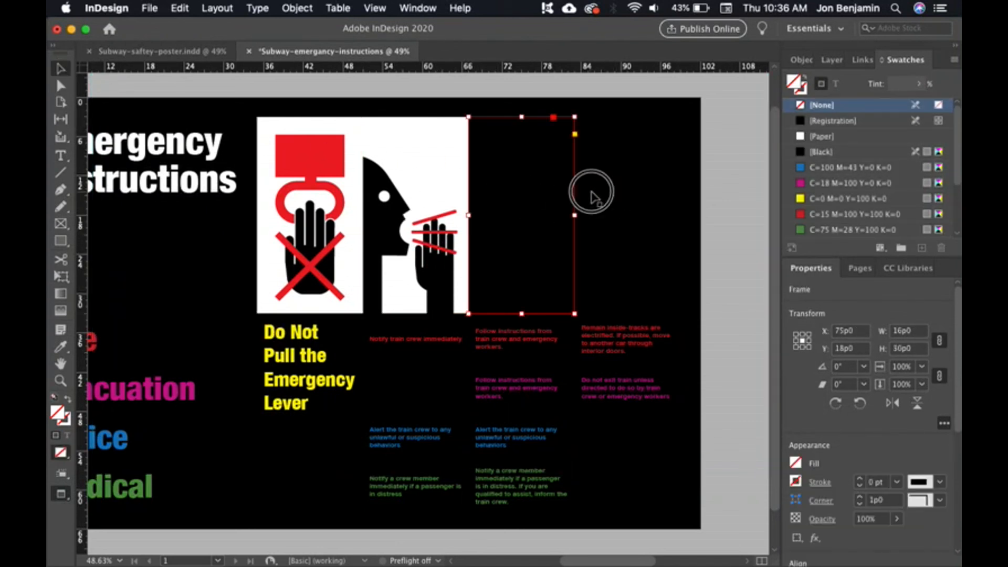
pyautogui.click(592, 192)
pyautogui.press('Delete')
pyautogui.click(510, 206)
pyautogui.press('Delete')
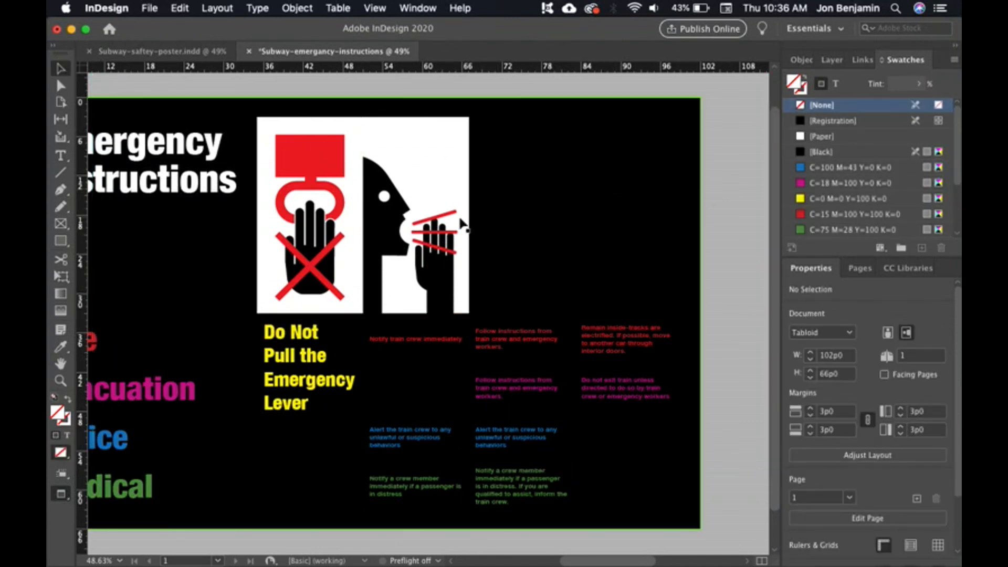
pyautogui.click(460, 224)
pyautogui.moveTo(457, 219); pyautogui.dragTo(641, 234)
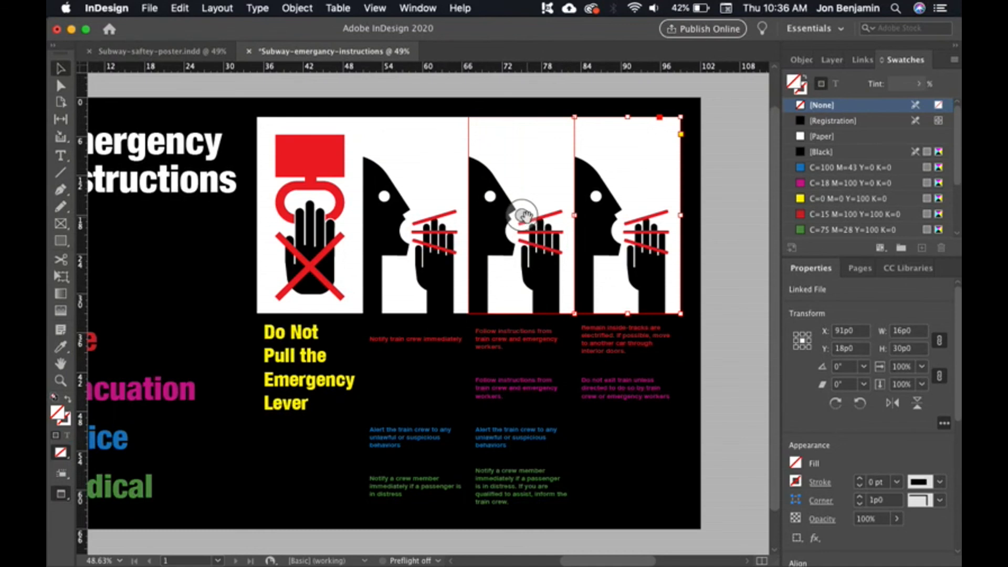
# Shift the artwork inside the third frame to show the ear with its red arrow, and inside the fourth to show the lightning bolt
pyautogui.moveTo(526, 216); pyautogui.dragTo(452, 216)
pyautogui.moveTo(526, 216)
pyautogui.mouseDown()
pyautogui.moveTo(489, 212)
pyautogui.moveTo(538, 212)
pyautogui.moveTo(528, 208)
pyautogui.mouseUp()
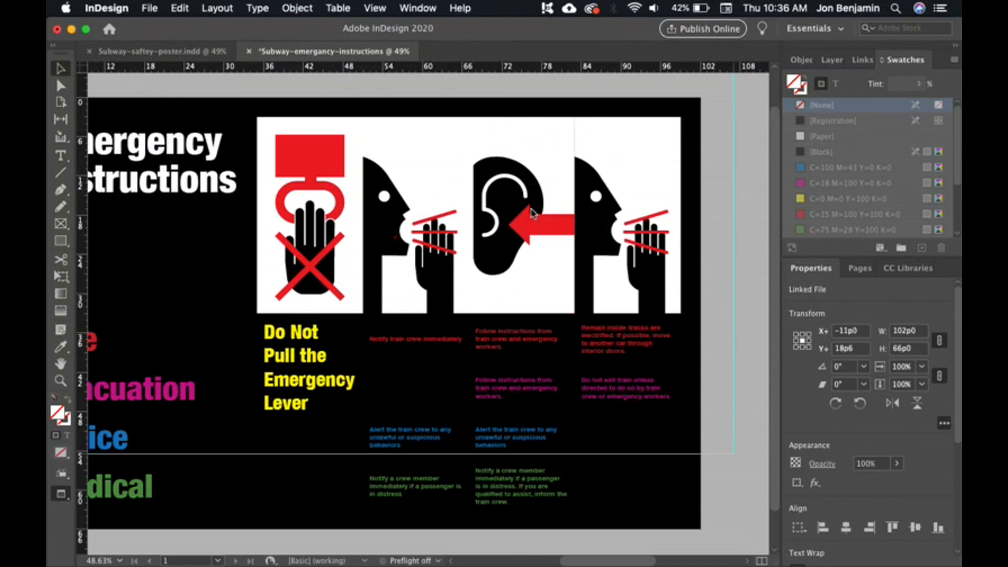
pyautogui.click(632, 212)
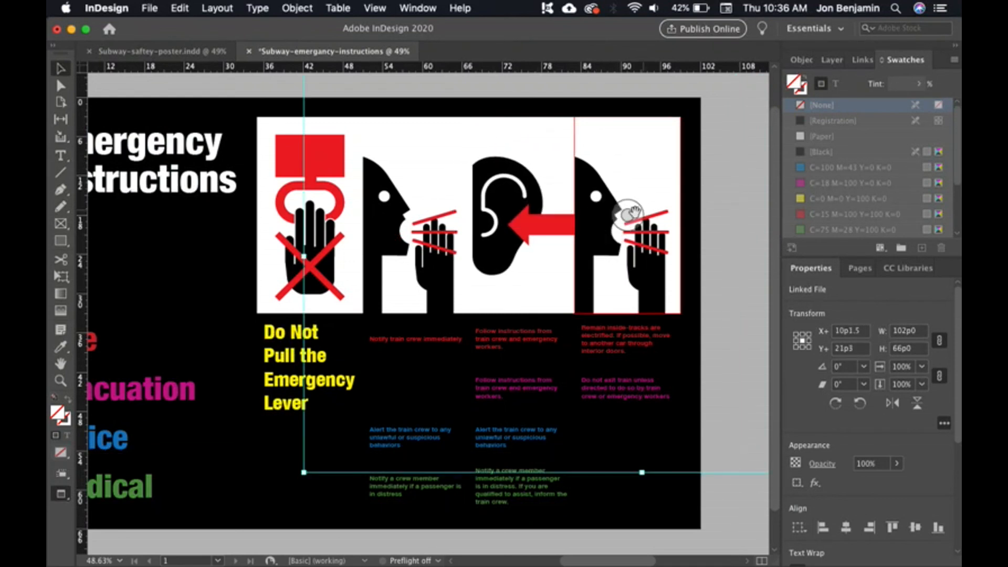
pyautogui.moveTo(635, 212); pyautogui.dragTo(526, 220)
pyautogui.moveTo(634, 213); pyautogui.dragTo(543, 225)
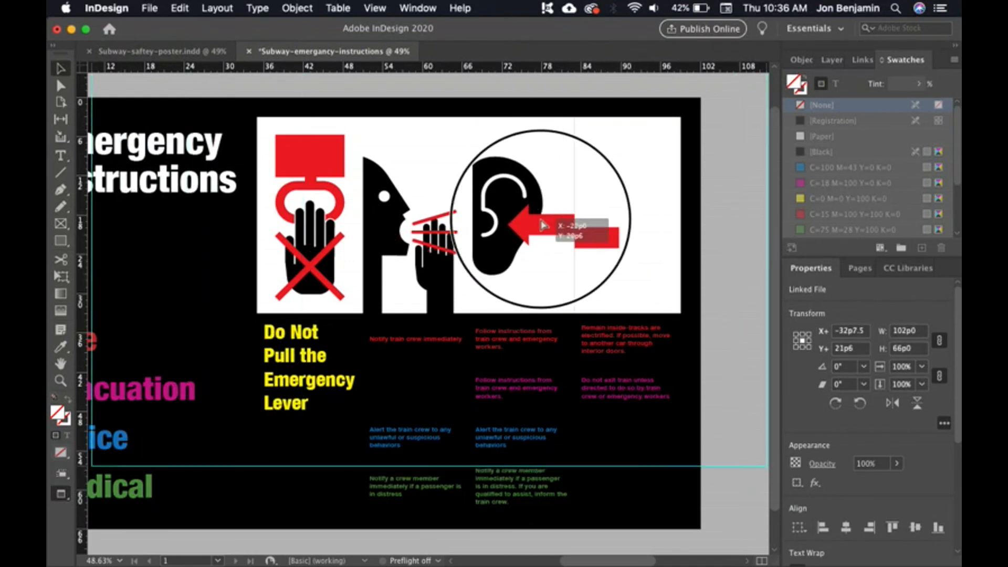
pyautogui.moveTo(633, 220); pyautogui.dragTo(640, 222)
pyautogui.click(724, 223)
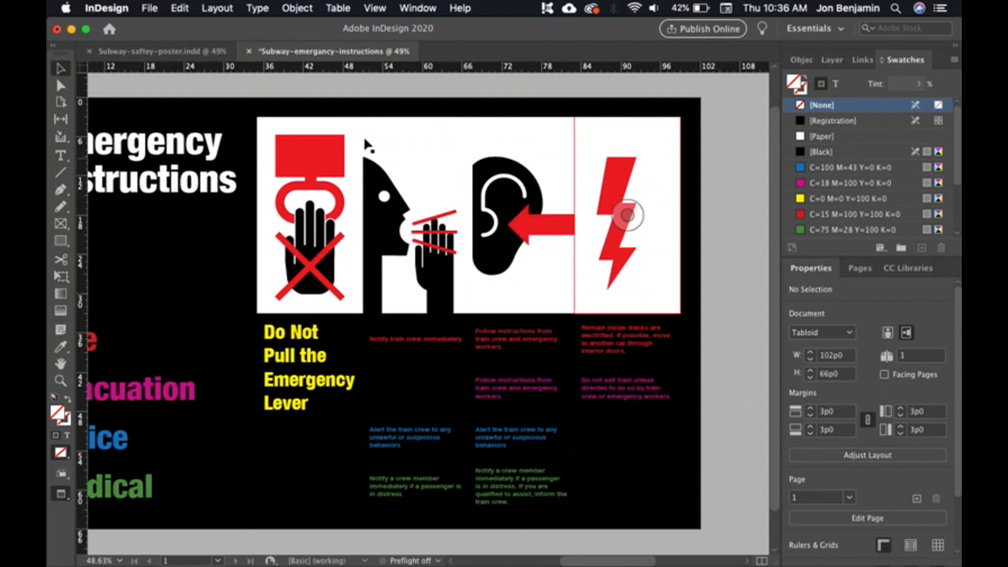
# Nudge the lightning bolt artwork right inside its frame to X -33p10.5 so it is centered, and deselect it
pyautogui.click(631, 206)
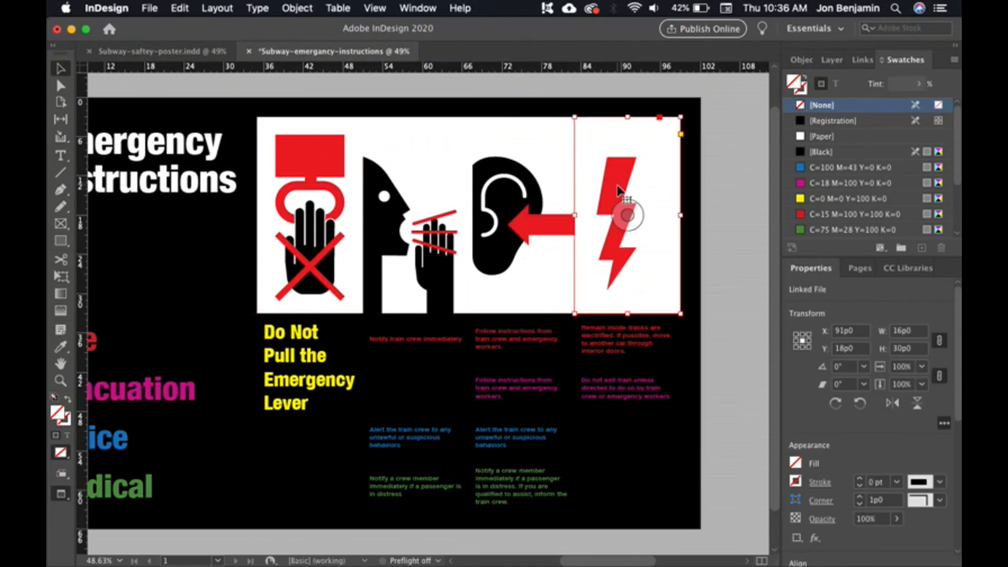
pyautogui.doubleClick(618, 190)
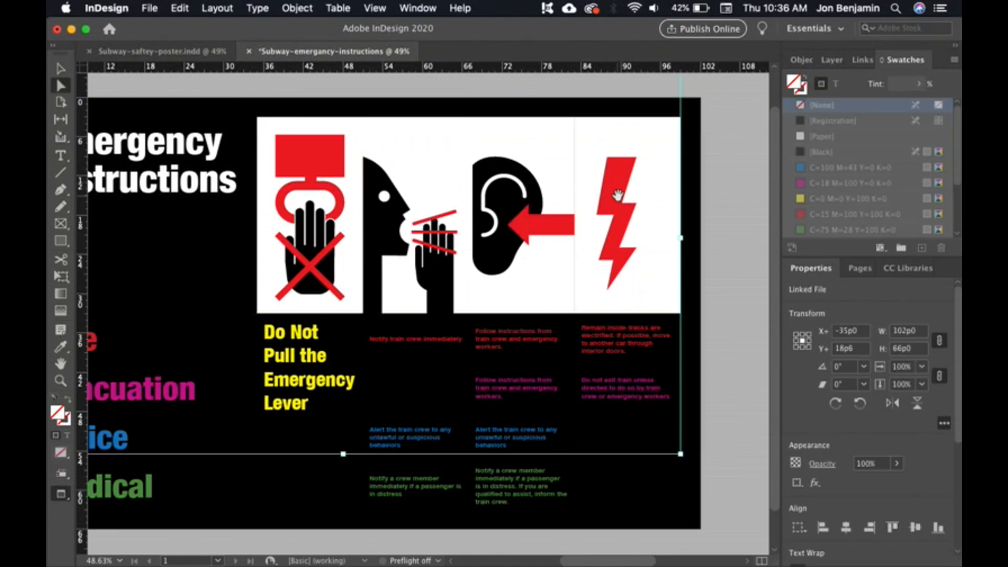
pyautogui.moveTo(619, 196); pyautogui.dragTo(624, 197)
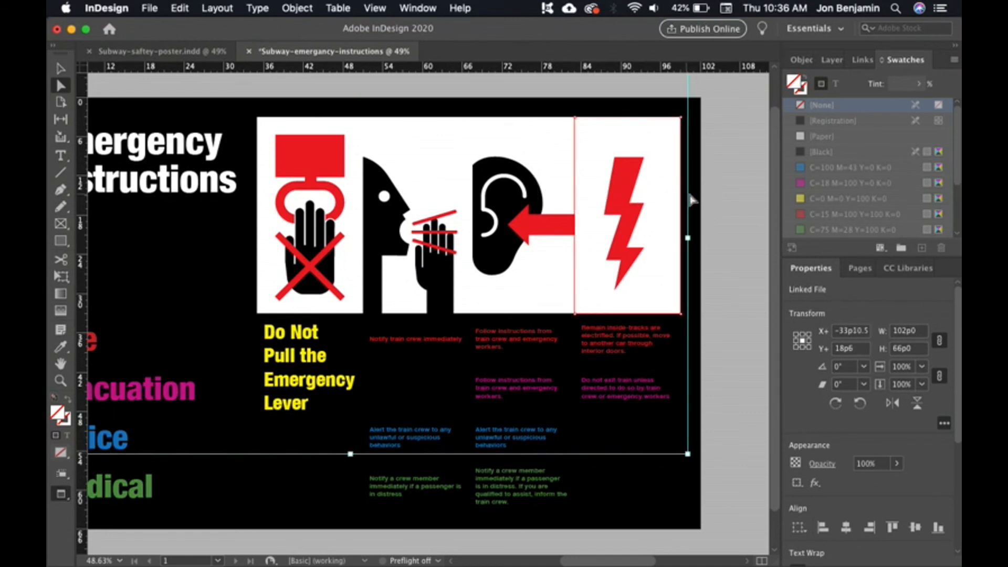
pyautogui.click(691, 200)
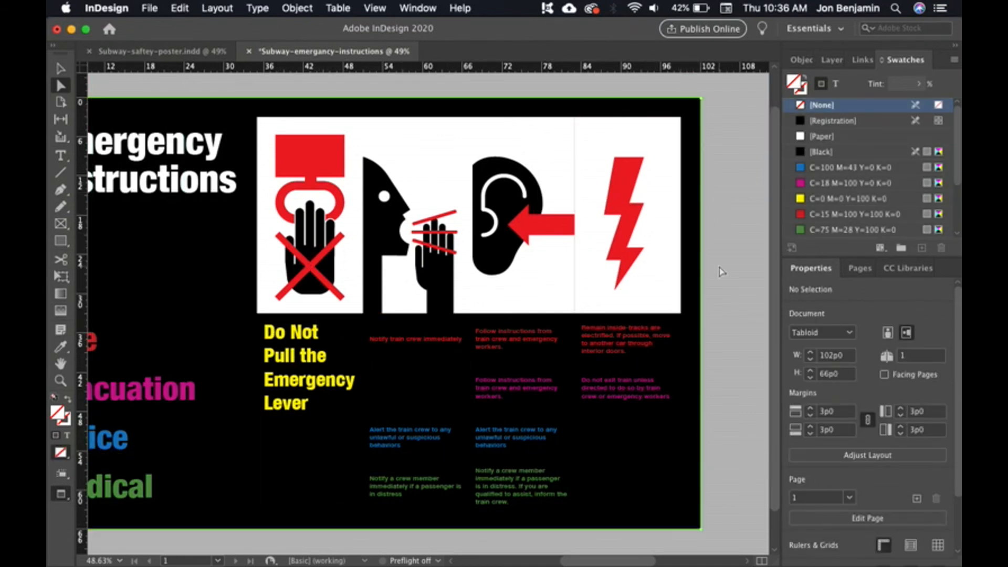
pyautogui.click(737, 271)
# Unlink the width and height proportions and set the first picture frame's width to 15p0
pyautogui.click(338, 275)
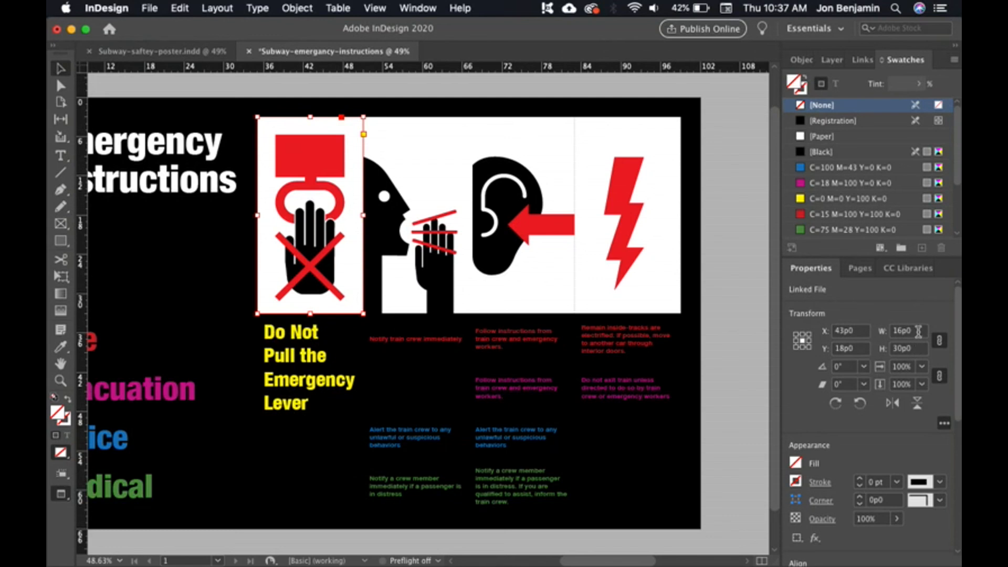
pyautogui.click(921, 331)
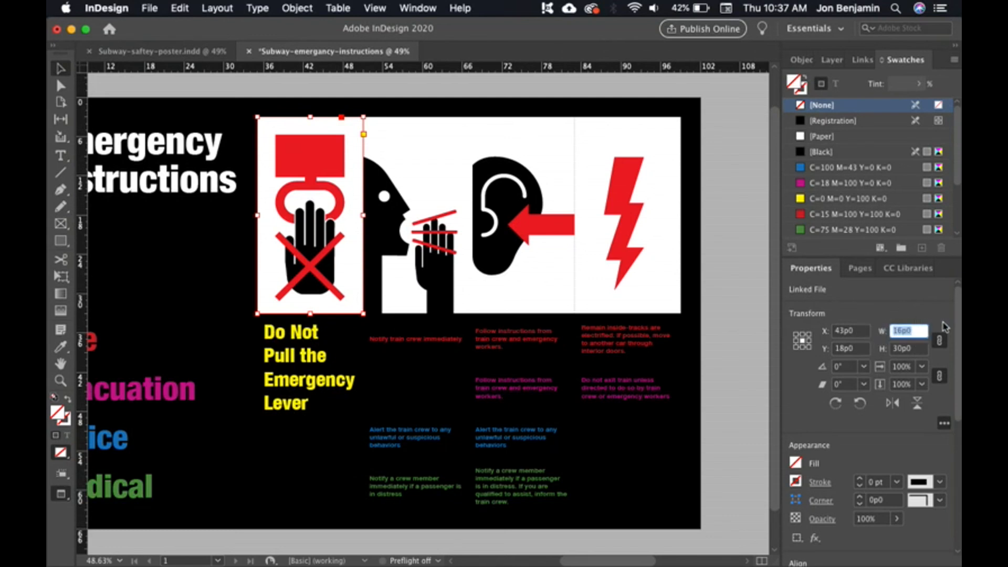
pyautogui.click(939, 341)
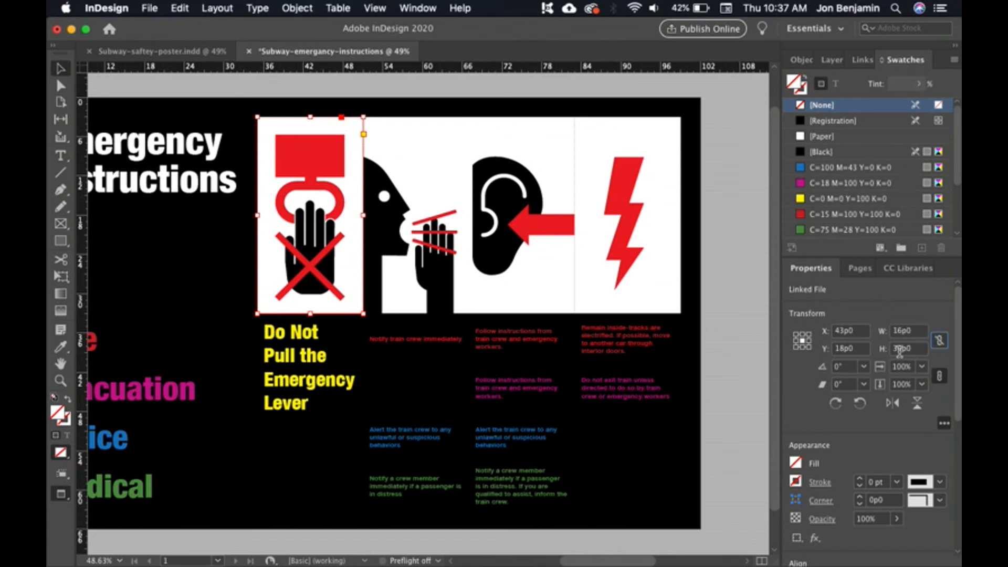
pyautogui.click(911, 332)
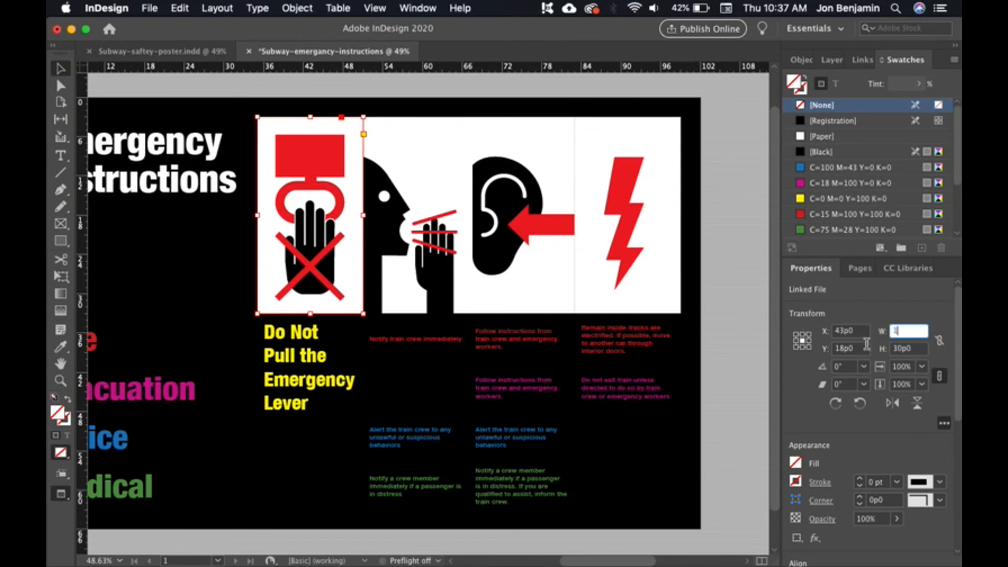
pyautogui.write('15')
pyautogui.press('Tab')
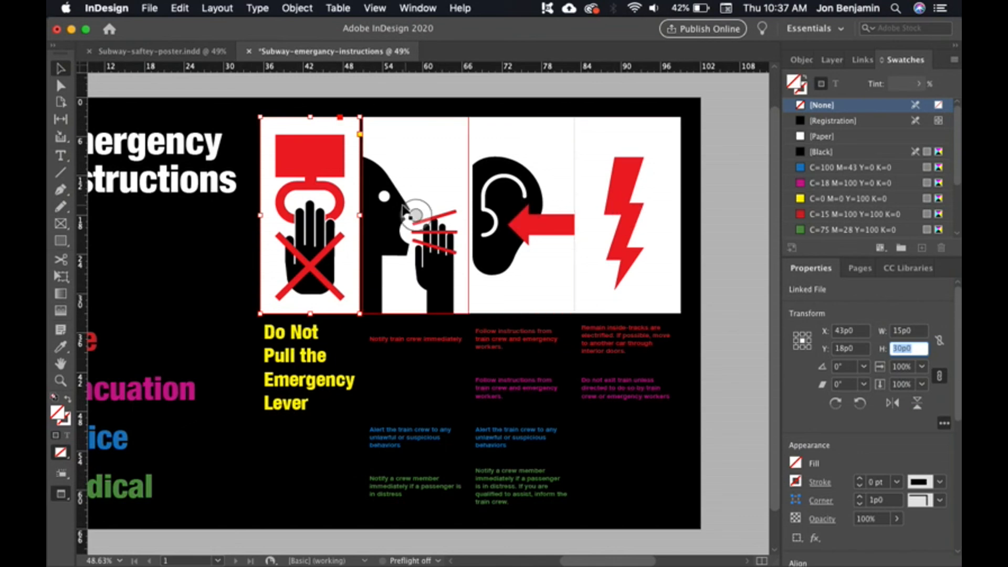
# Set the widths of the shouting-head frame and the ear frame to 15p0 each
pyautogui.click(417, 215)
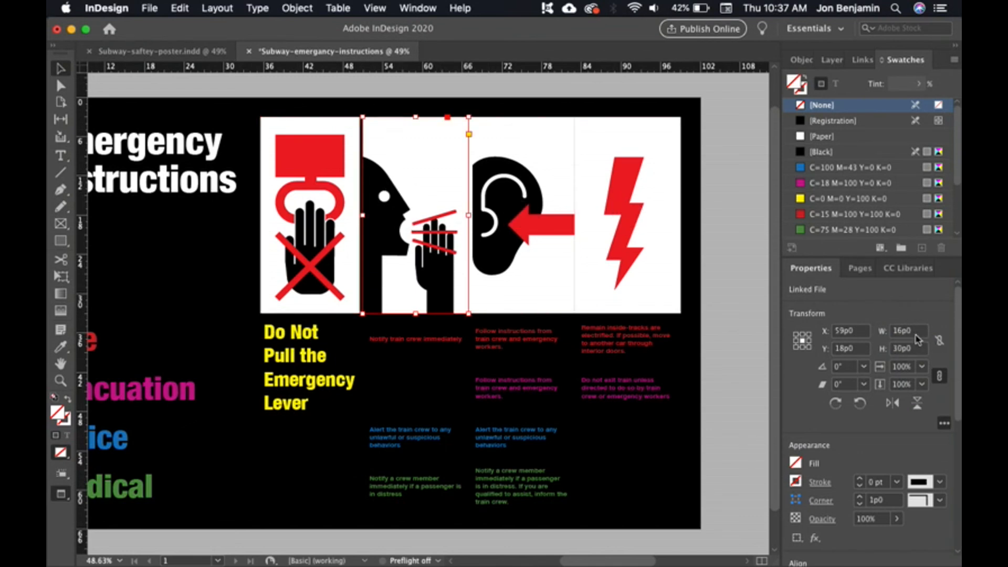
pyautogui.doubleClick(910, 330)
pyautogui.write('15')
pyautogui.press('Return')
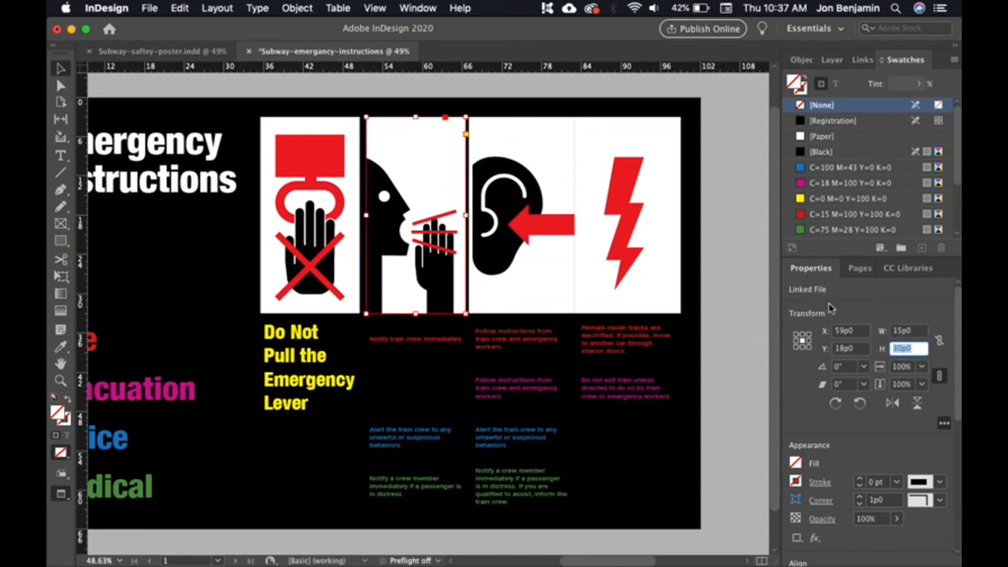
pyautogui.click(522, 215)
pyautogui.doubleClick(909, 331)
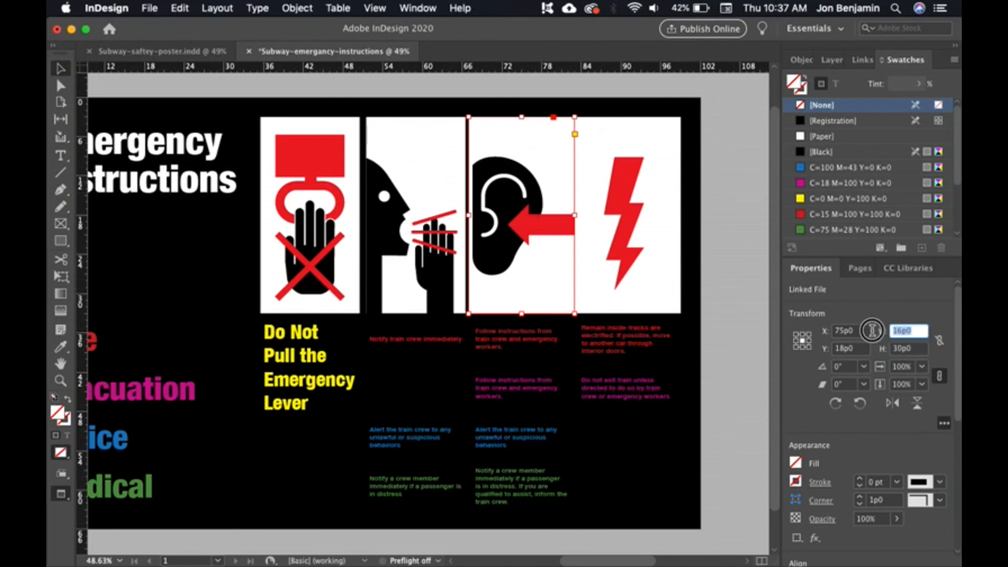
pyautogui.write('15')
pyautogui.press('Tab')
# Set the lightning bolt frame's width to 15p0 and leave nothing selected
pyautogui.click(650, 250)
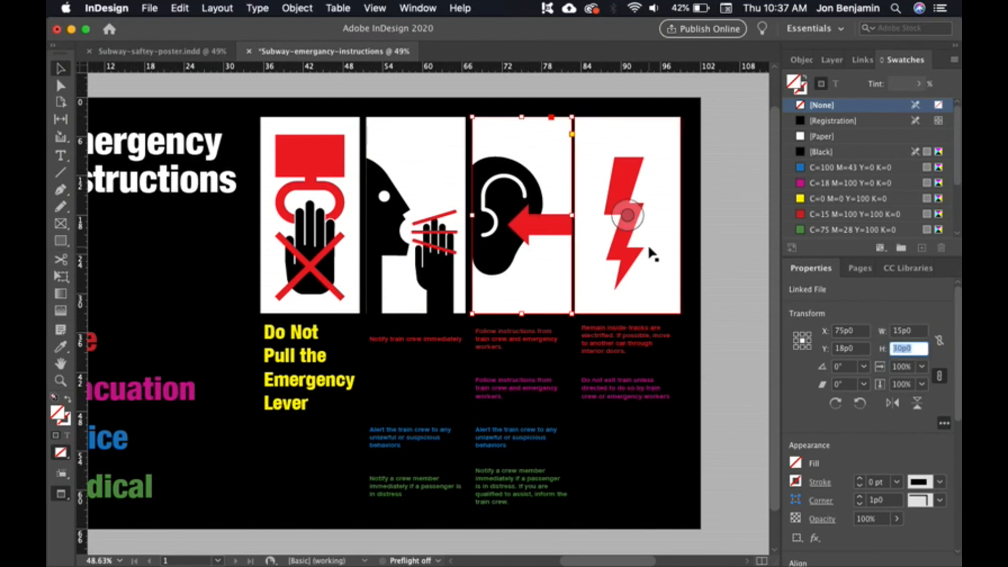
pyautogui.doubleClick(912, 328)
pyautogui.write('1')
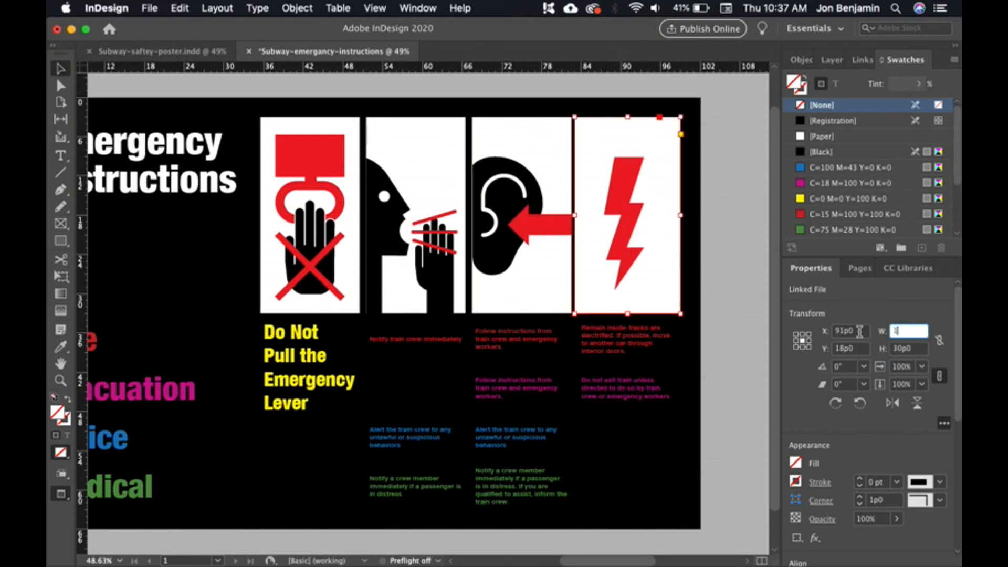
pyautogui.write('5')
pyautogui.press('Return')
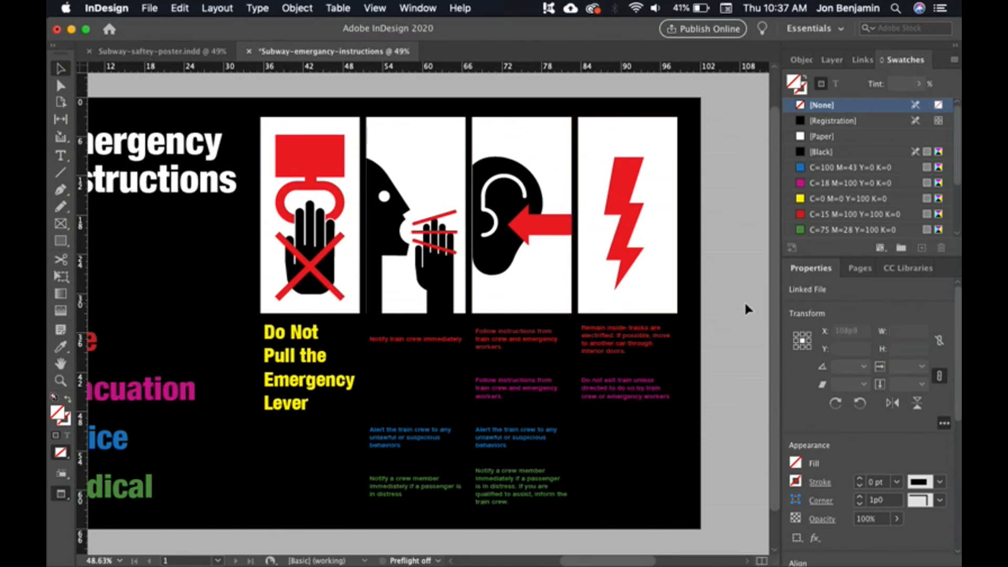
pyautogui.click(744, 301)
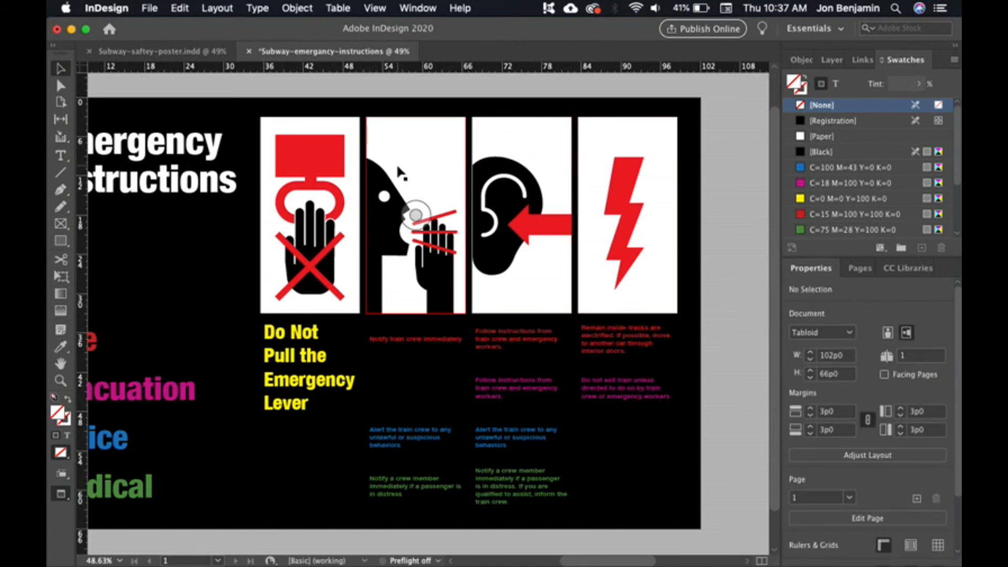
pyautogui.click(404, 179)
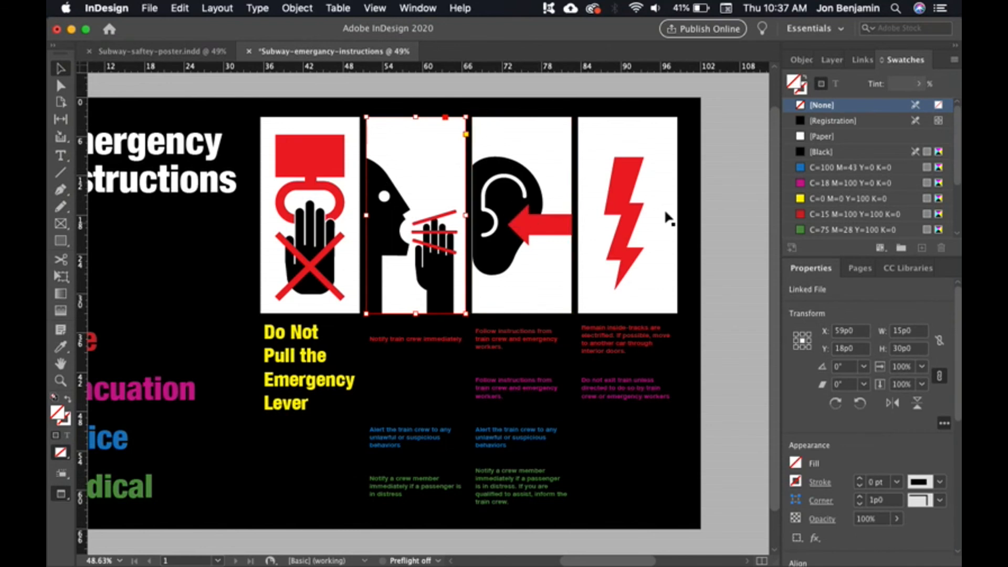
pyautogui.click(701, 191)
# Open Corner Options for the crossed-out hand frame and set all of its corners to the Rounded shape
pyautogui.click(286, 200)
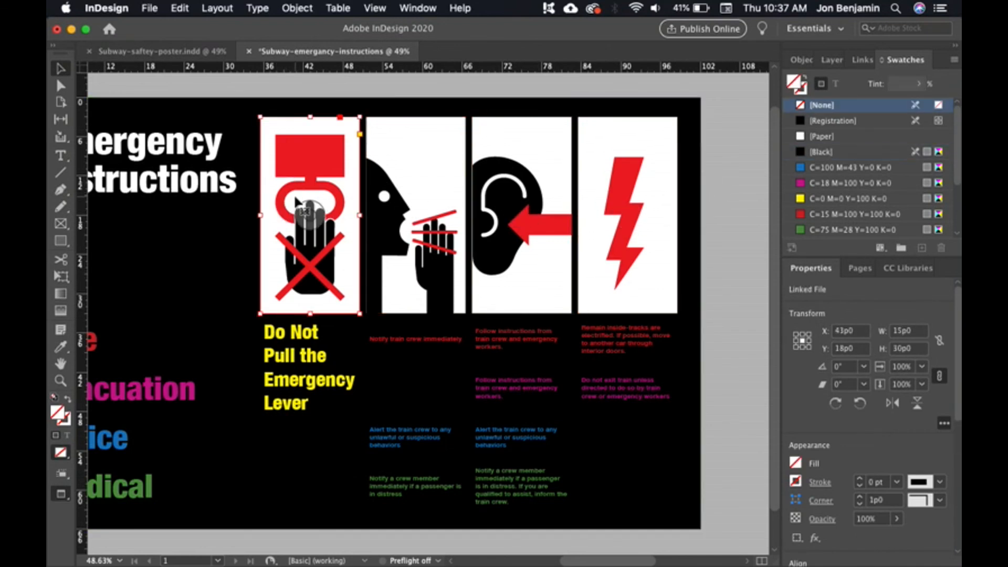
pyautogui.click(297, 8)
pyautogui.moveTo(359, 362)
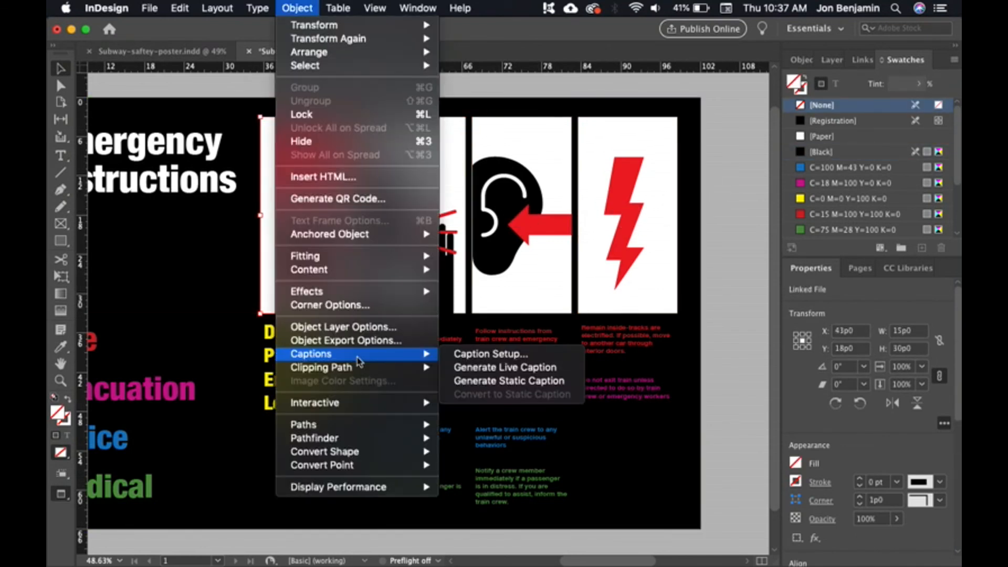
pyautogui.click(357, 309)
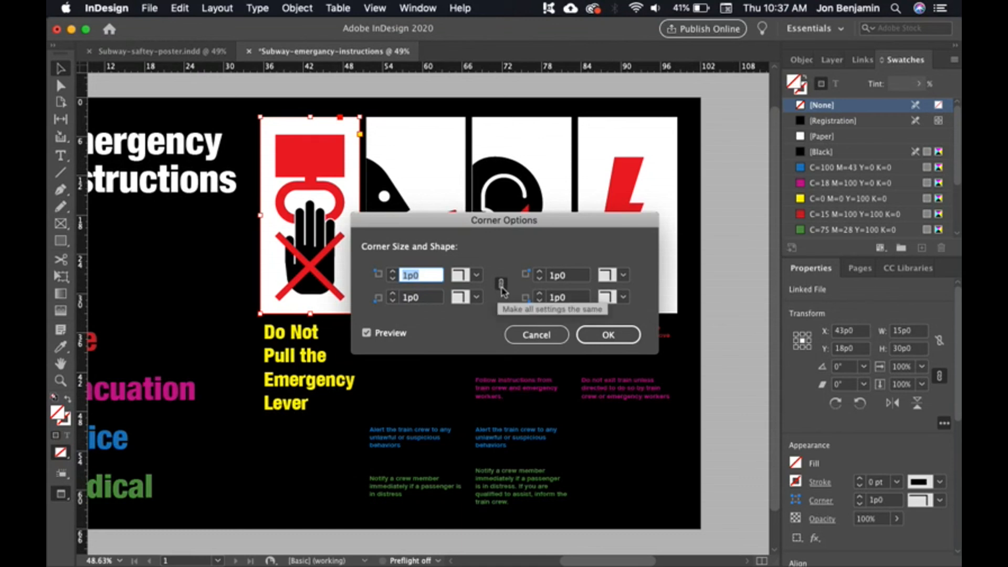
pyautogui.click(476, 275)
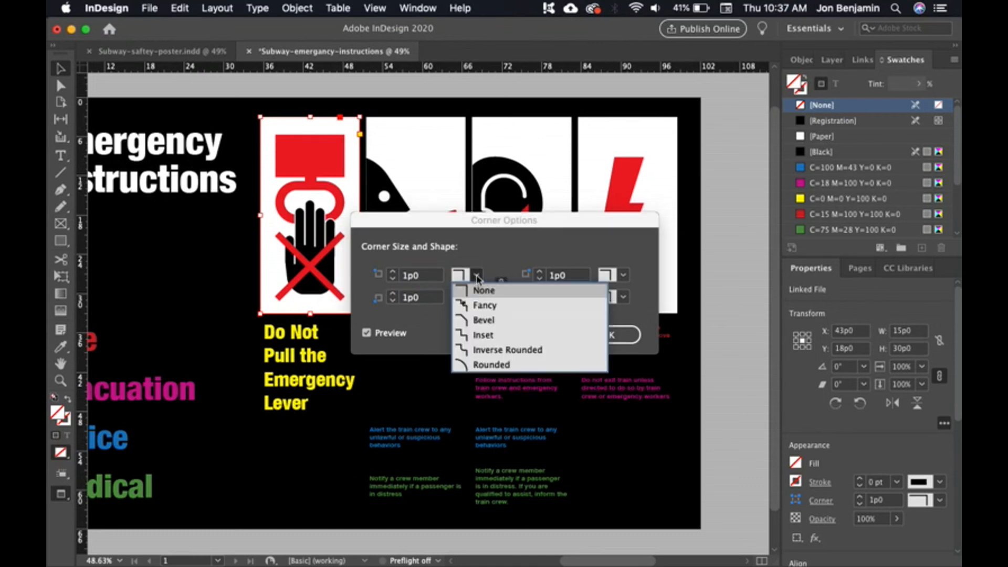
pyautogui.click(495, 364)
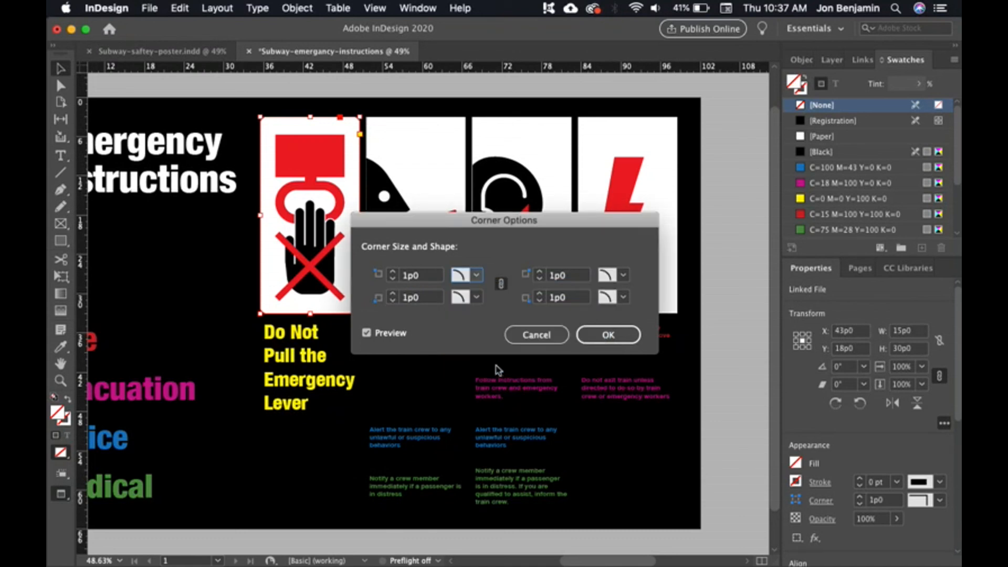
# Set the rounded corner size to 1p6 for all corners, compare it with the preview off, and apply it
pyautogui.click(414, 279)
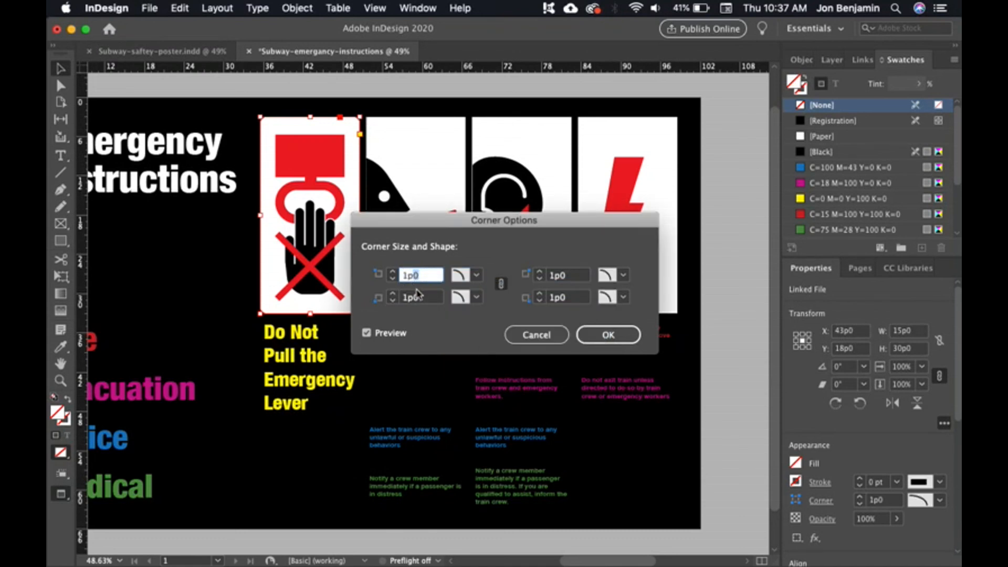
pyautogui.write('6')
pyautogui.press('Tab')
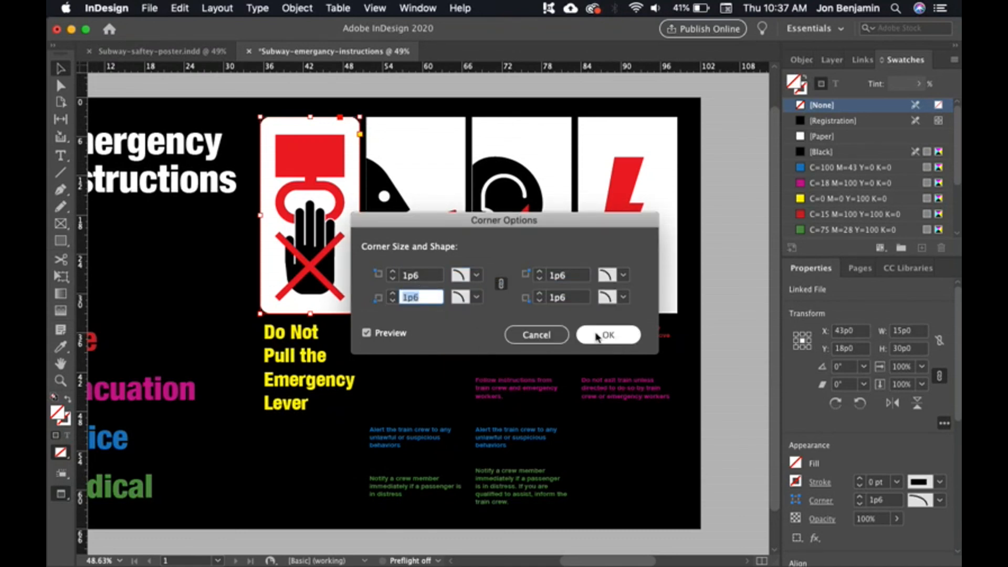
pyautogui.click(367, 333)
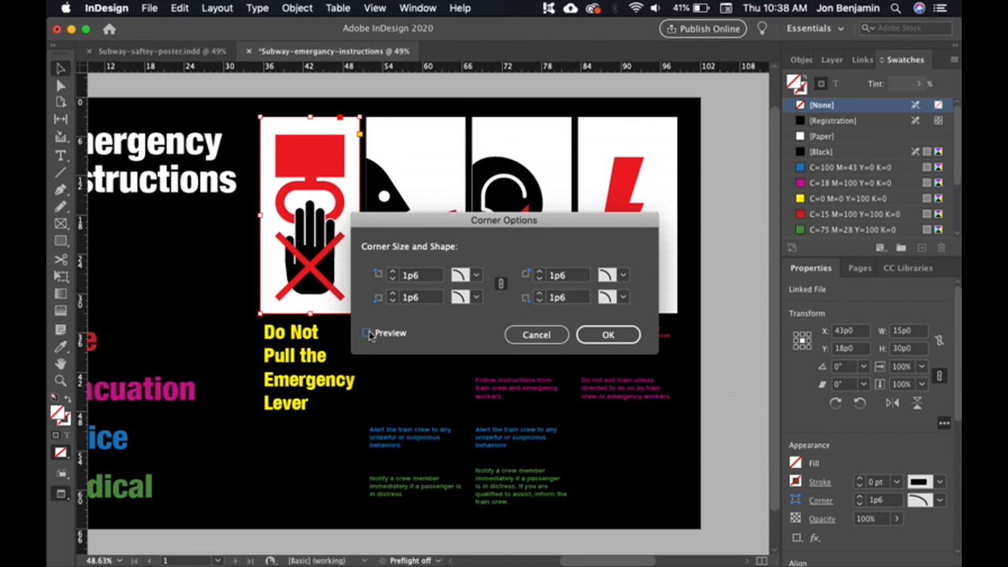
pyautogui.click(367, 333)
pyautogui.click(608, 335)
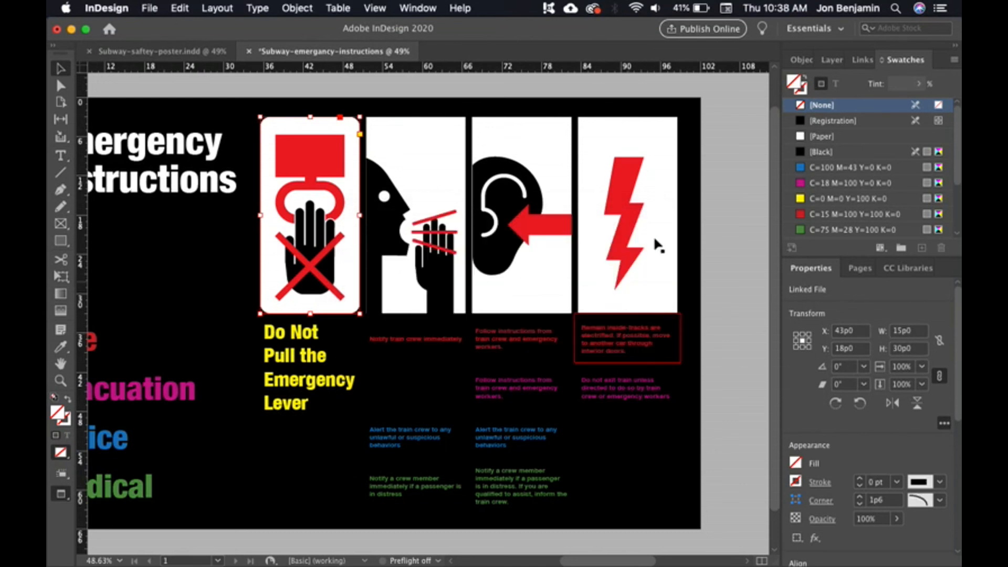
pyautogui.click(711, 175)
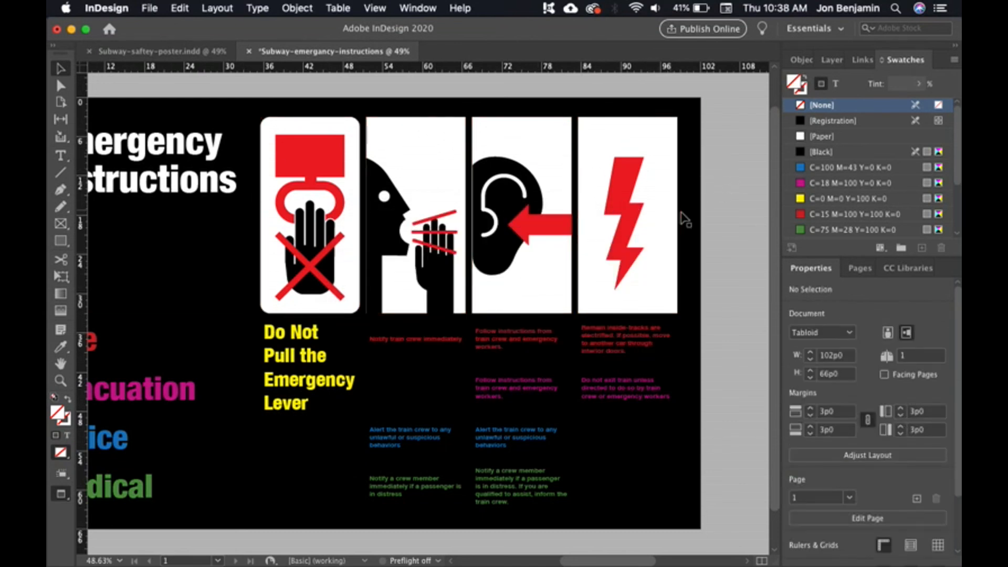
# Create a new object style from the rounded crossed-out hand frame and name it "image frame"
pyautogui.click(313, 134)
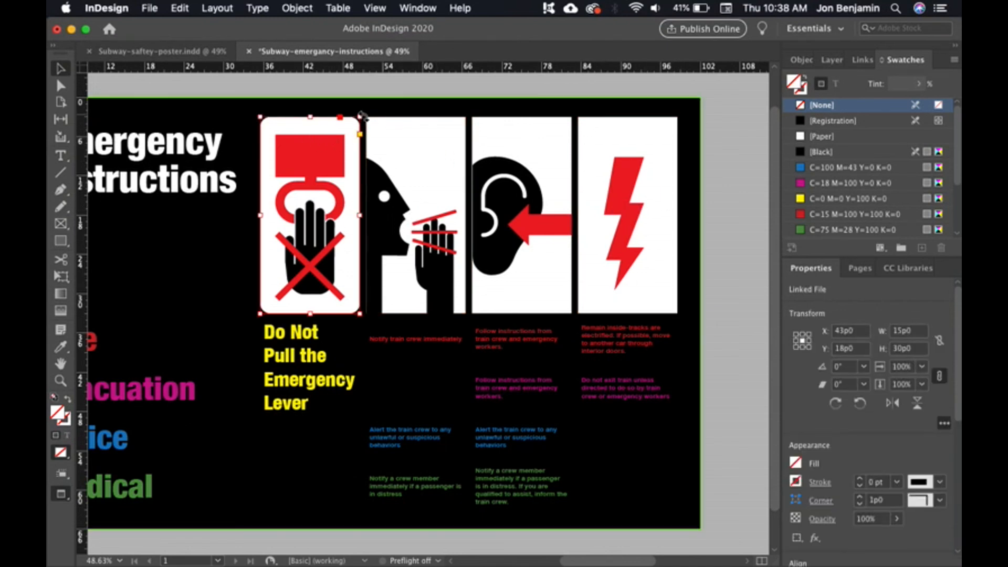
pyautogui.click(801, 59)
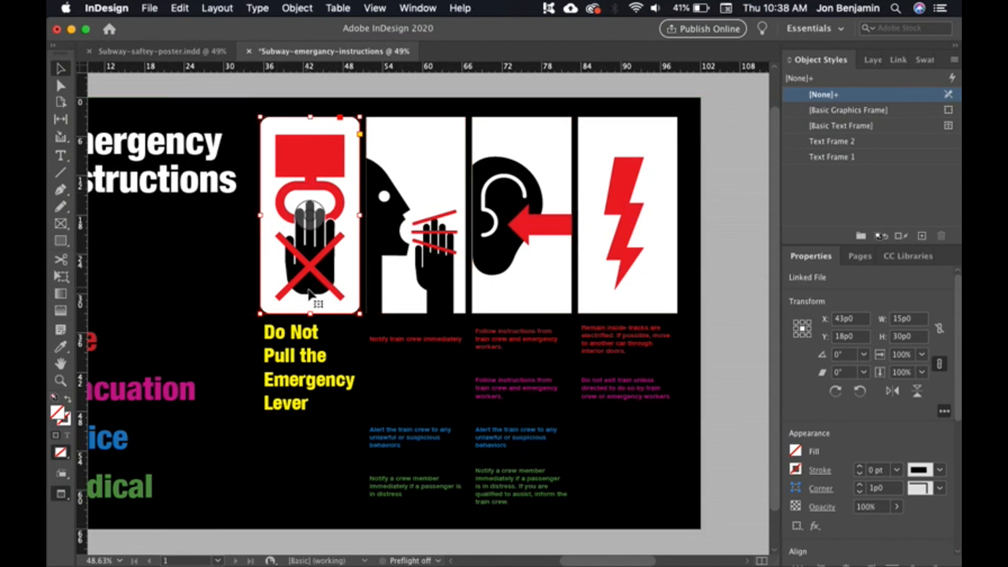
pyautogui.click(922, 236)
pyautogui.click(846, 143)
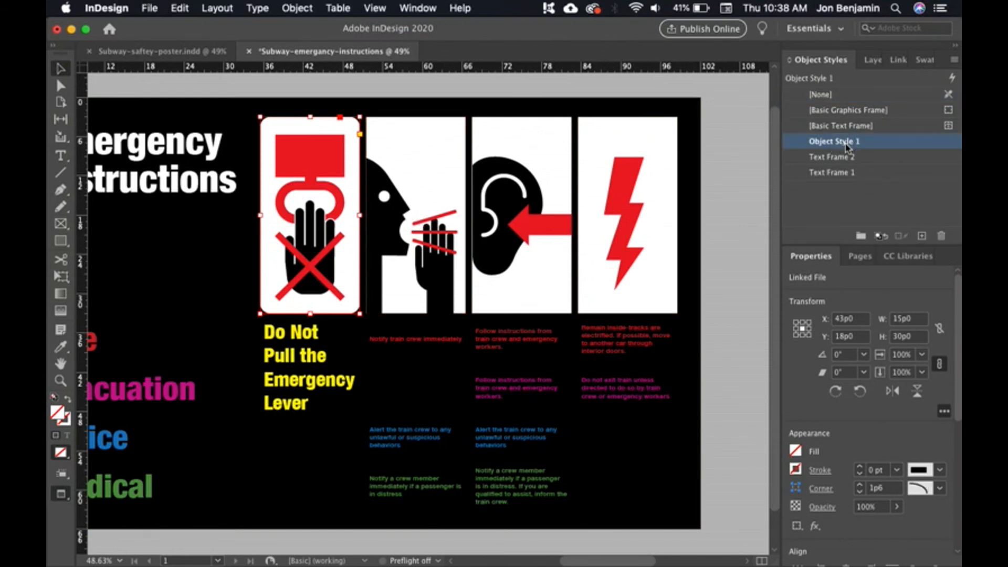
pyautogui.click(845, 142)
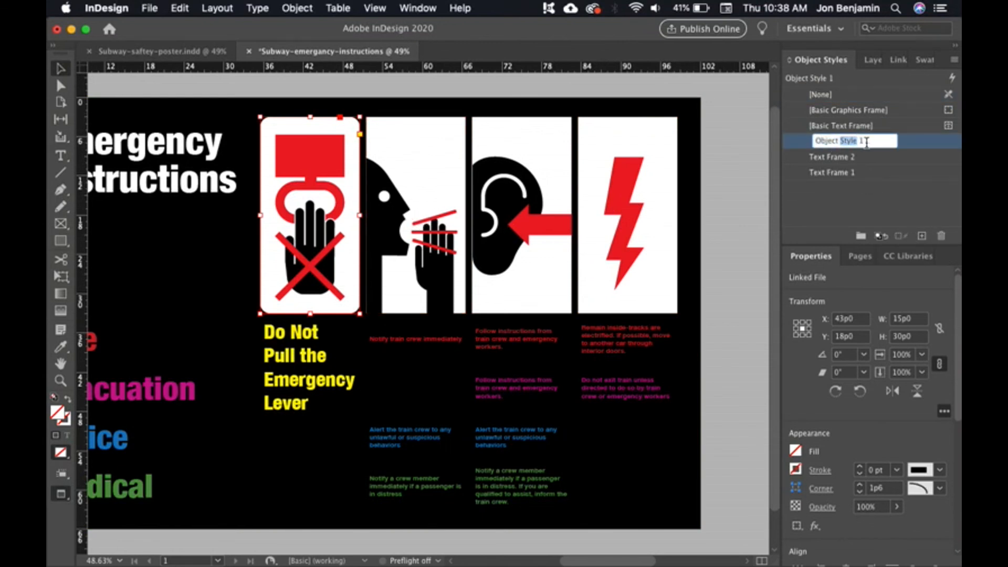
pyautogui.write('image frame')
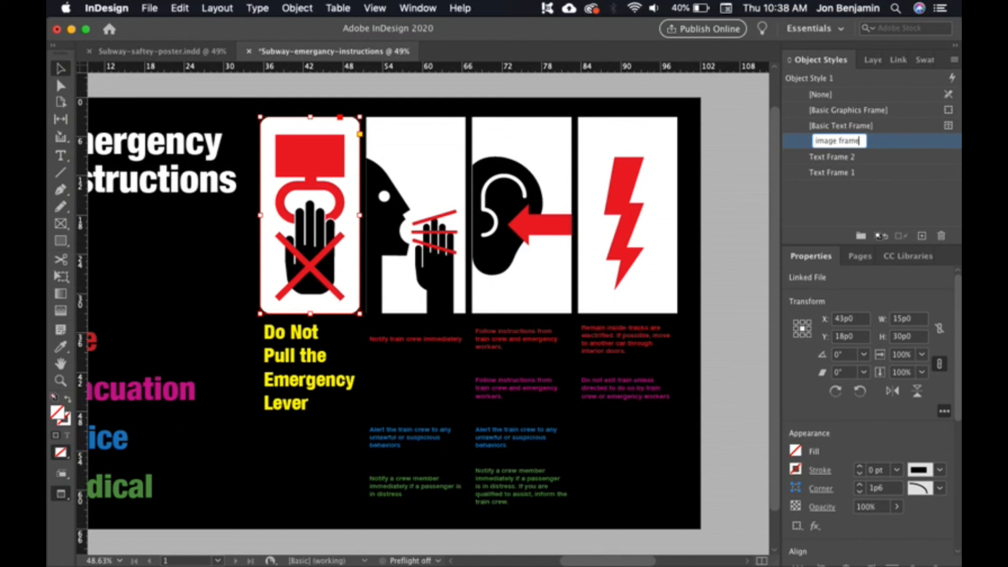
pyautogui.press('Return')
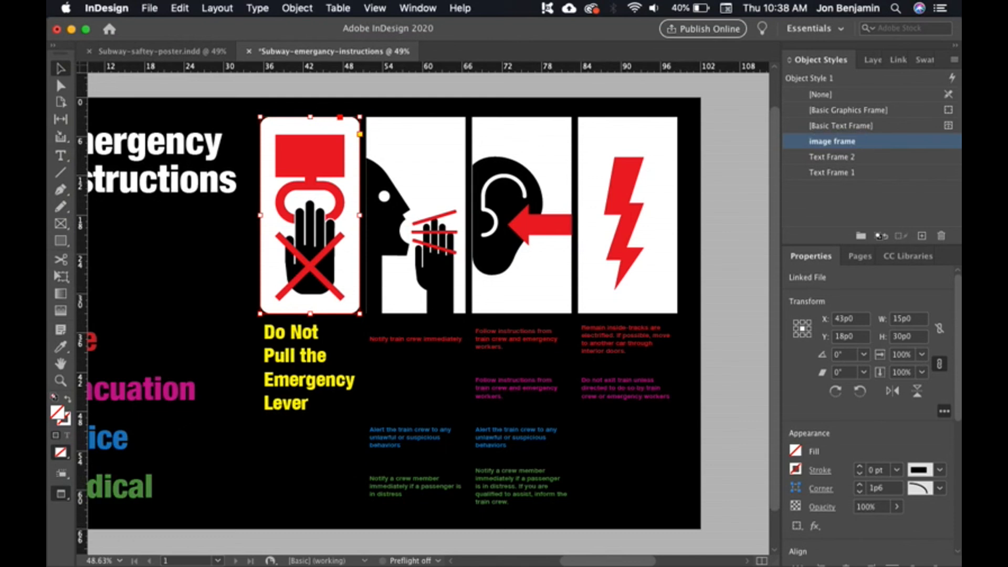
# Apply the "image frame" object style to the shouting-head, ear and lightning bolt frames, and deselect them
pyautogui.click(446, 160)
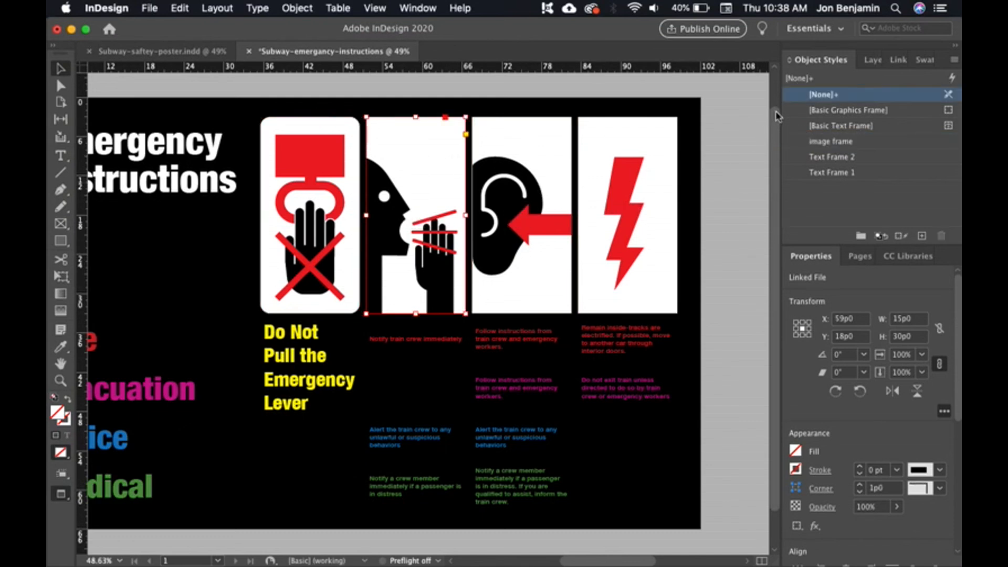
pyautogui.click(813, 142)
pyautogui.click(526, 153)
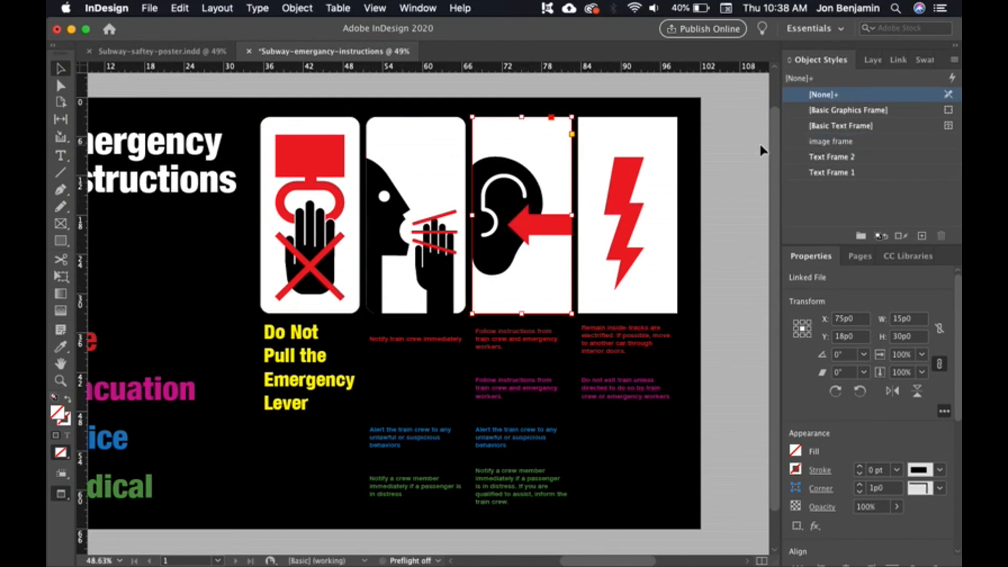
pyautogui.click(802, 141)
pyautogui.click(645, 152)
pyautogui.click(805, 140)
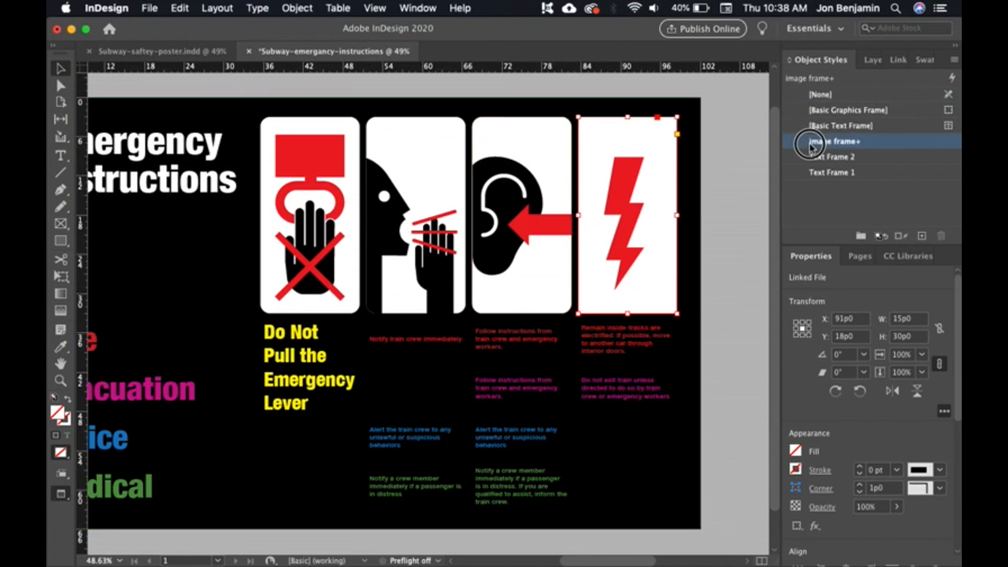
pyautogui.click(727, 154)
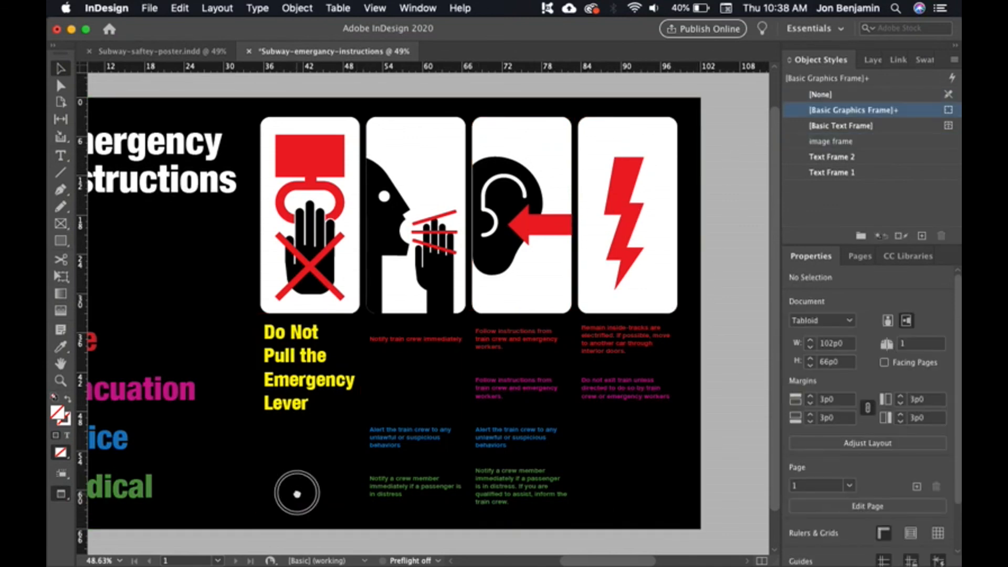
pyautogui.moveTo(292, 488); pyautogui.dragTo(372, 482)
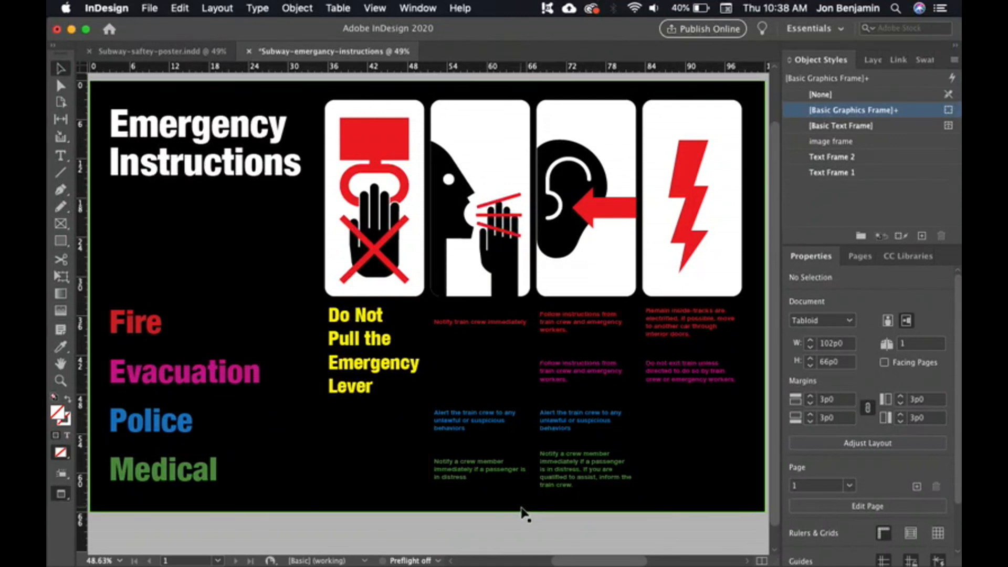
pyautogui.moveTo(359, 528); pyautogui.dragTo(361, 530)
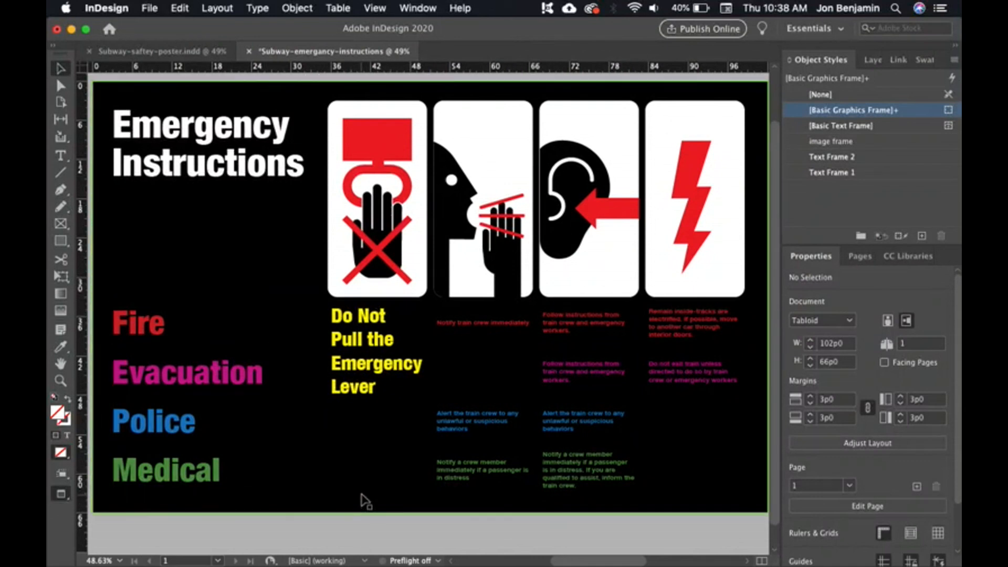
pyautogui.click(60, 174)
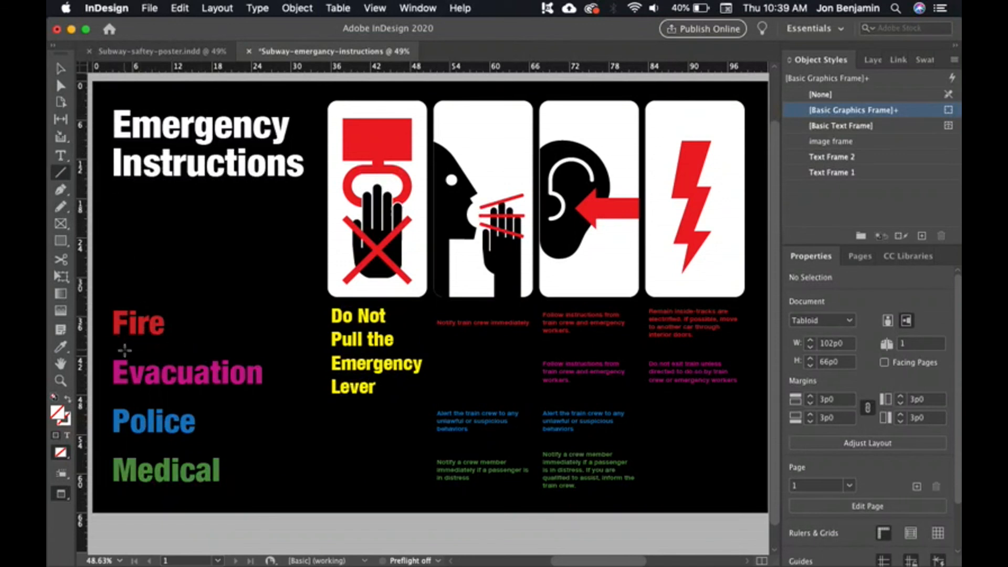
pyautogui.moveTo(123, 349); pyautogui.dragTo(635, 138)
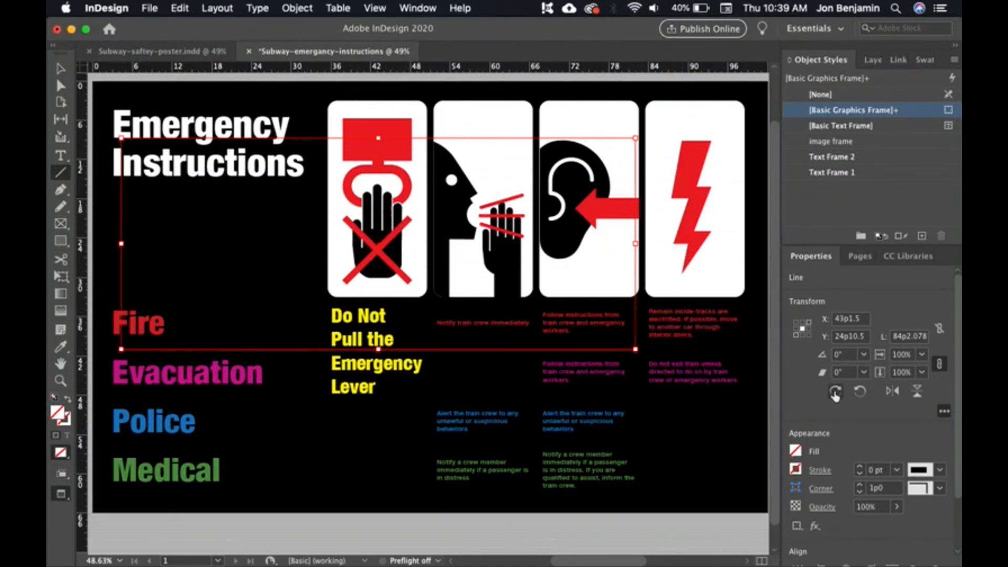
pyautogui.scroll(-3, 836, 397)
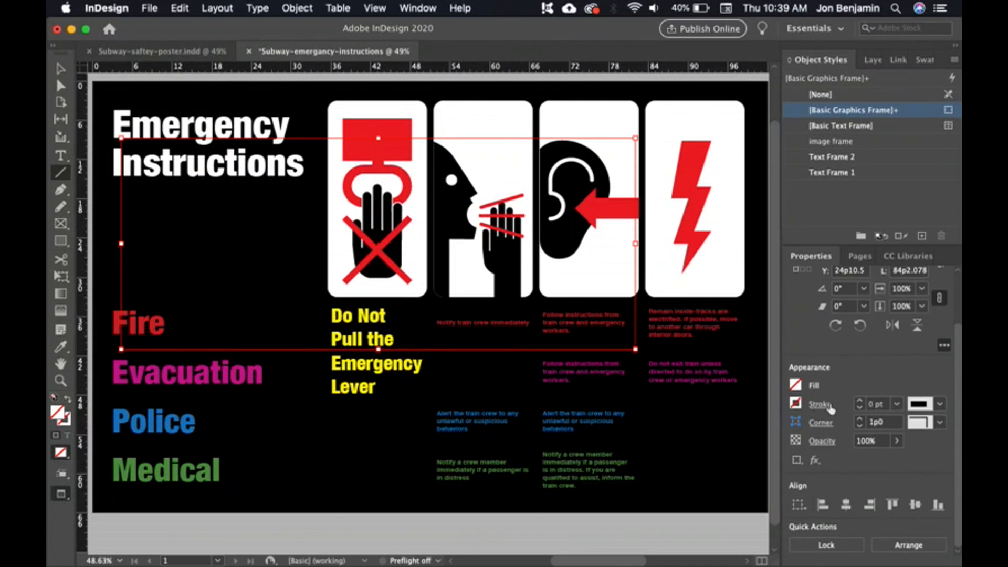
pyautogui.click(861, 401)
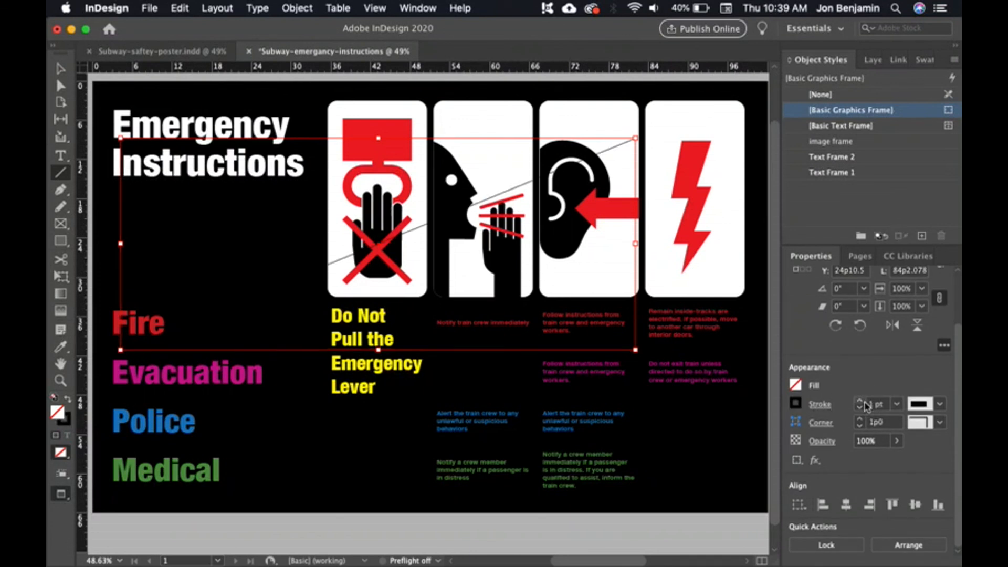
pyautogui.click(860, 401)
pyautogui.click(860, 401)
pyautogui.click(860, 401)
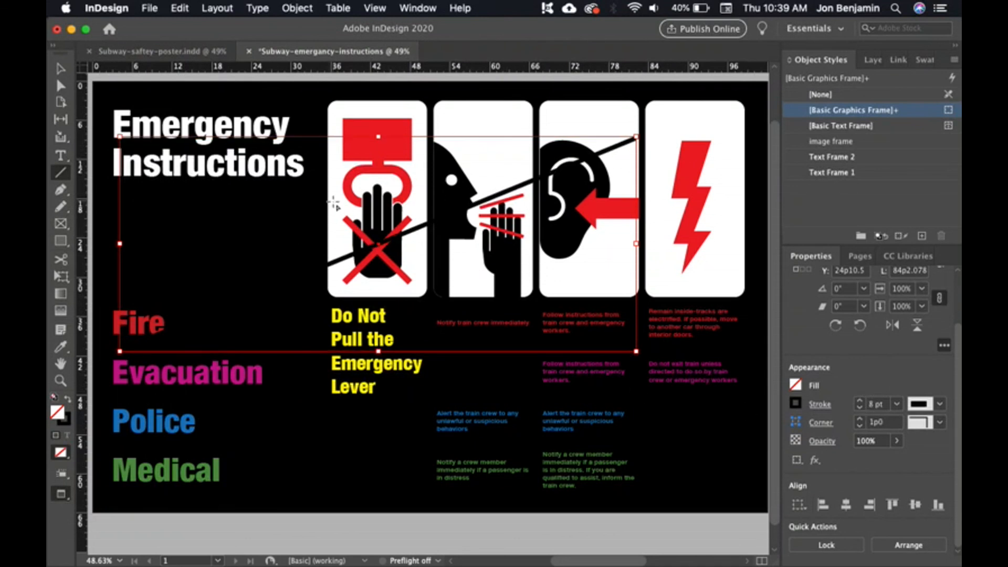
pyautogui.press('Delete')
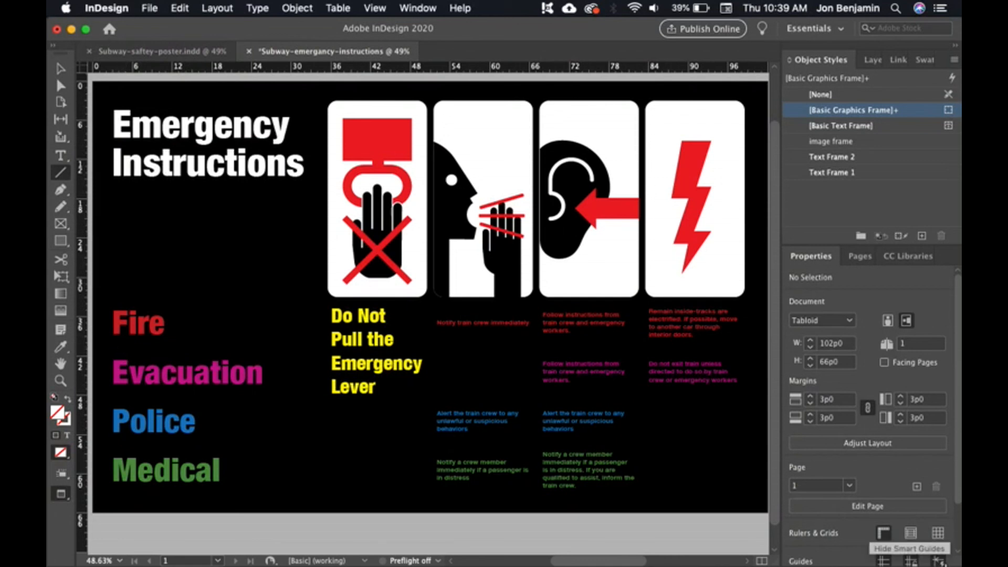
# Draw a horizontal line about 96p0 long from margin to margin on the guide between the Fire and Evacuation rows
pyautogui.press('w')
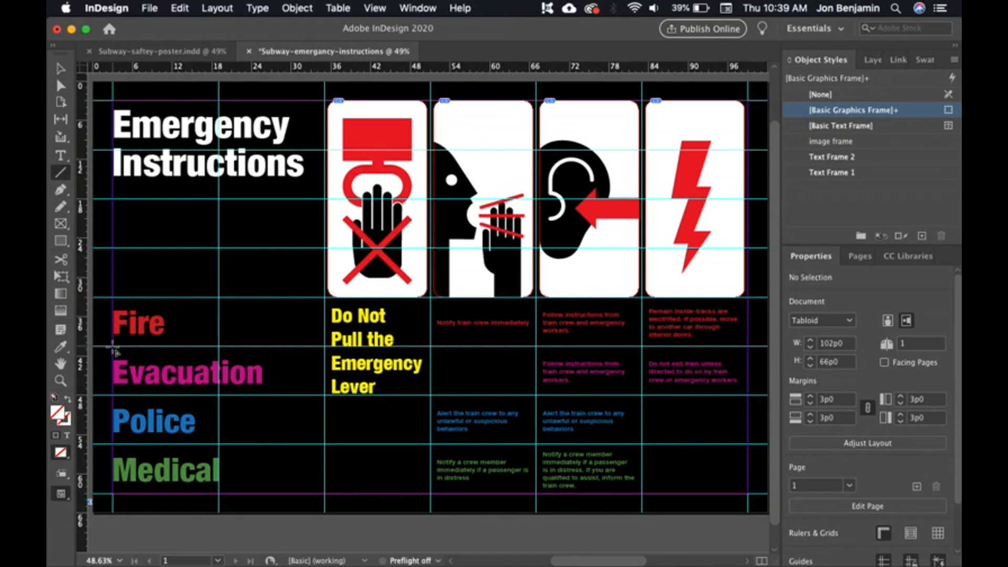
pyautogui.moveTo(114, 347); pyautogui.dragTo(742, 360)
pyautogui.press('w')
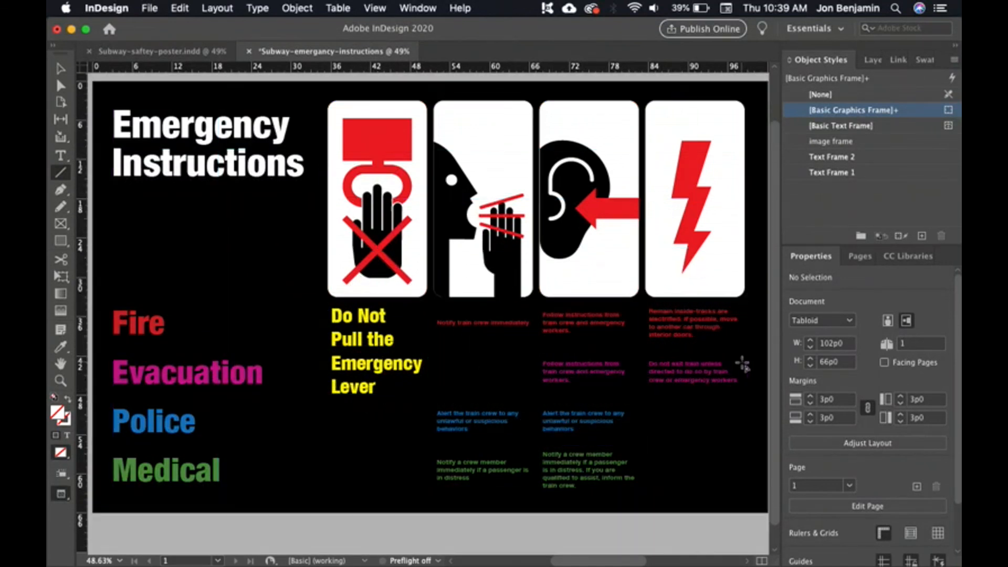
# Select the line between the Fire and Evacuation rows and give it a 5 pt stroke in the [Paper] swatch
pyautogui.click(60, 69)
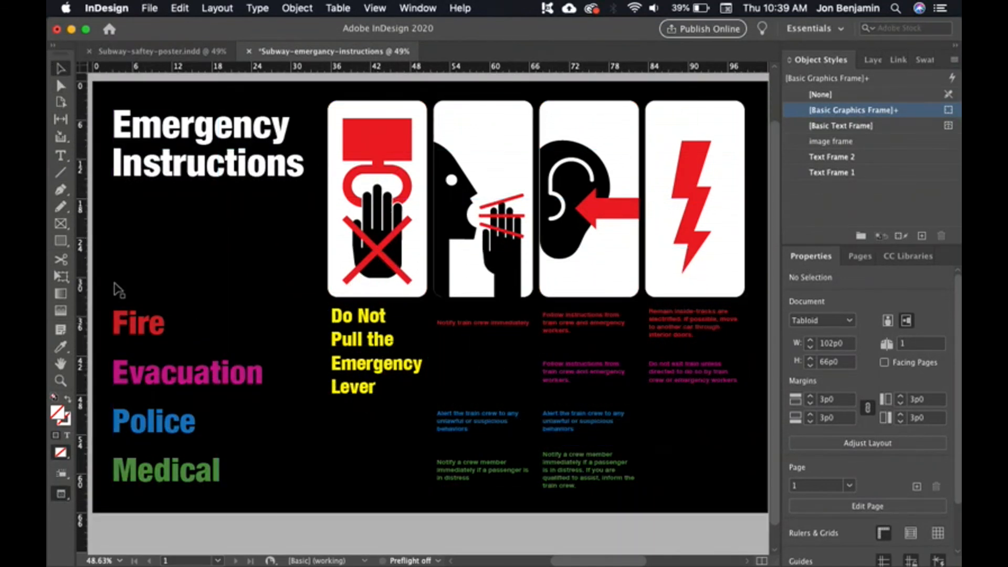
pyautogui.click(325, 348)
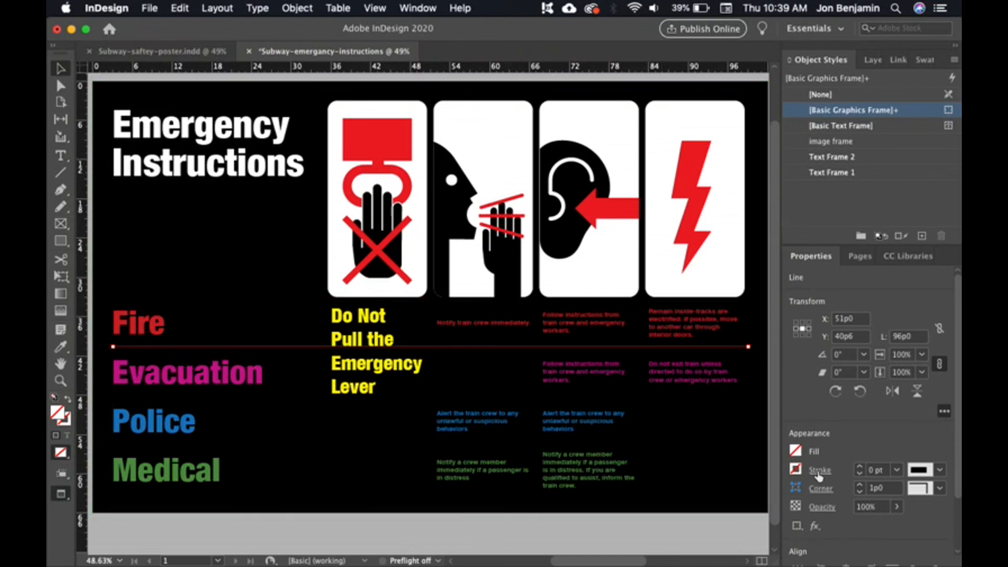
pyautogui.click(858, 467)
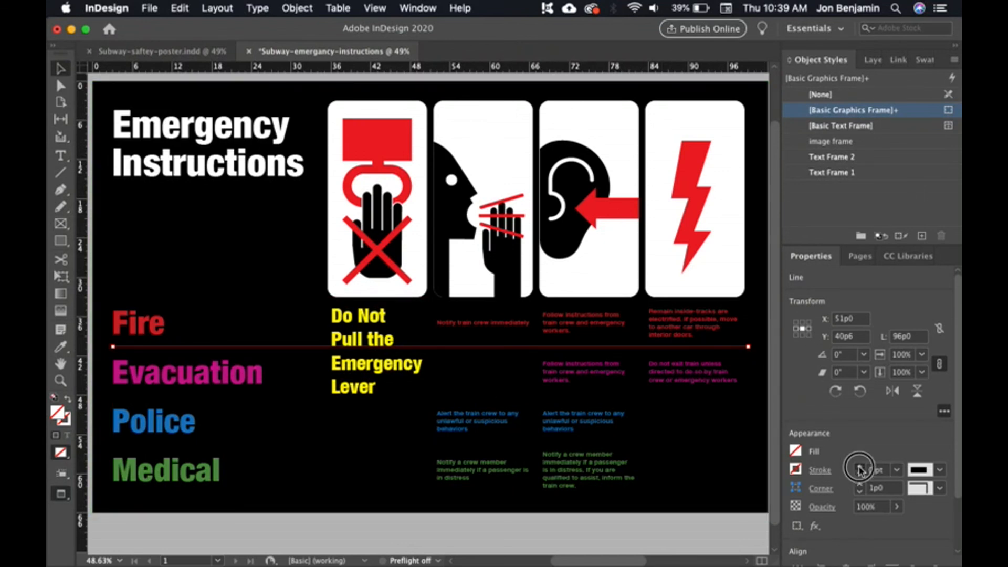
pyautogui.click(858, 467)
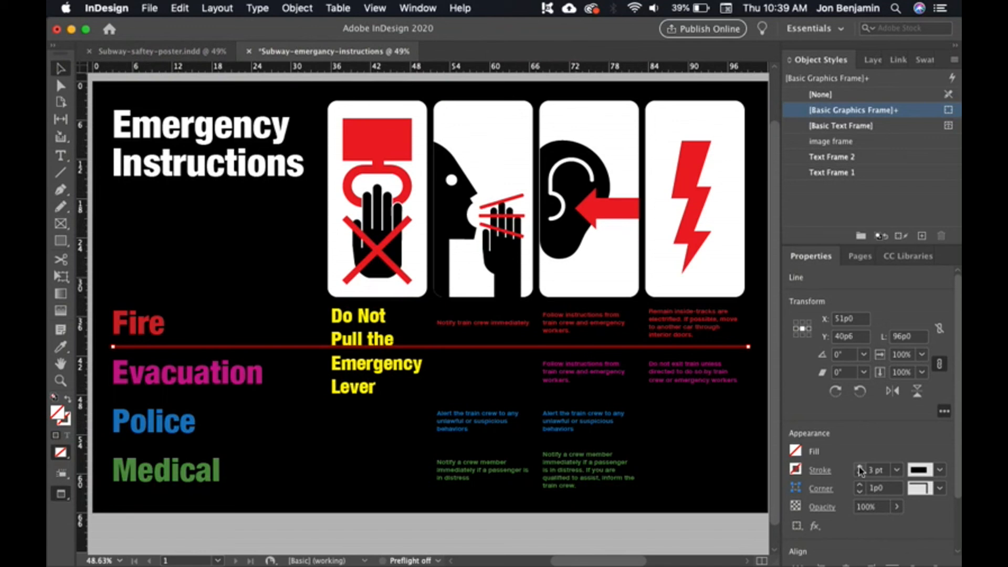
pyautogui.click(820, 470)
pyautogui.click(841, 434)
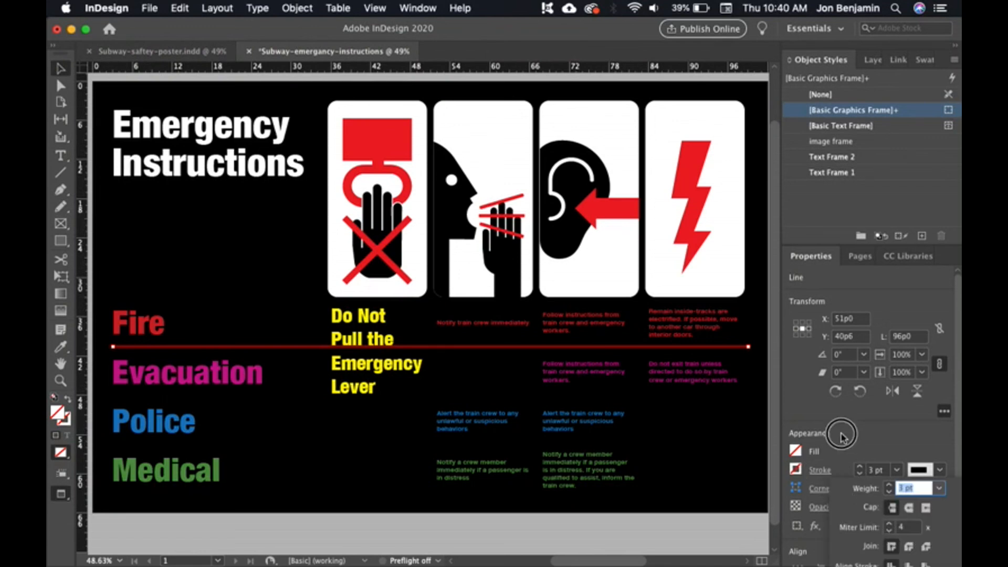
pyautogui.click(796, 470)
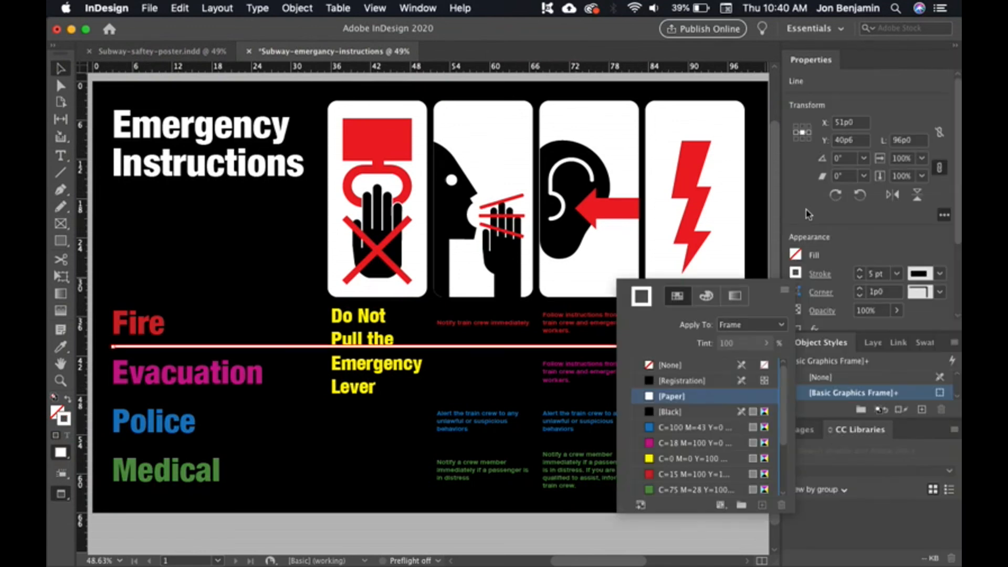
pyautogui.click(845, 250)
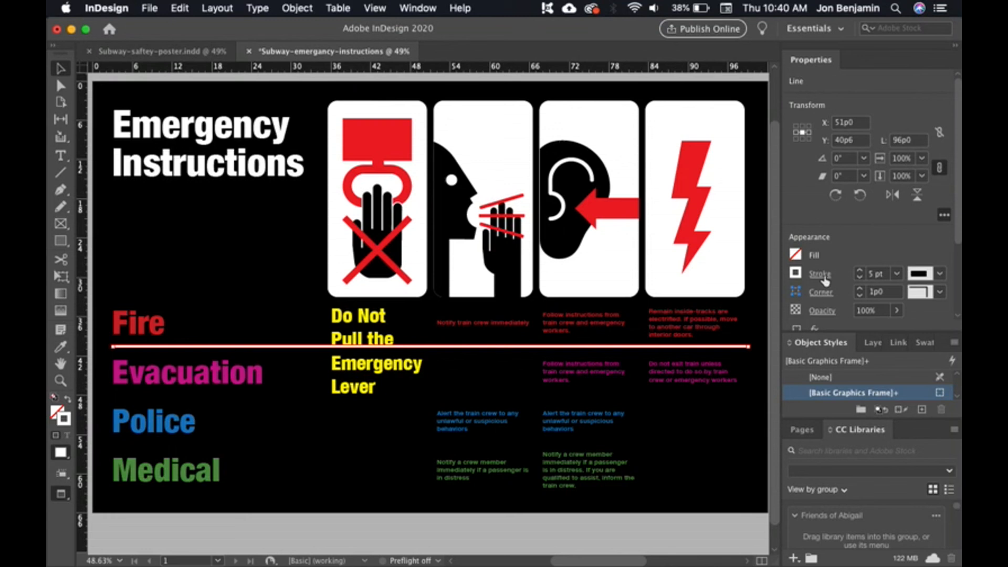
# Change the line's stroke type to Dotted, set its weight to 3 pt, and deselect it
pyautogui.click(939, 274)
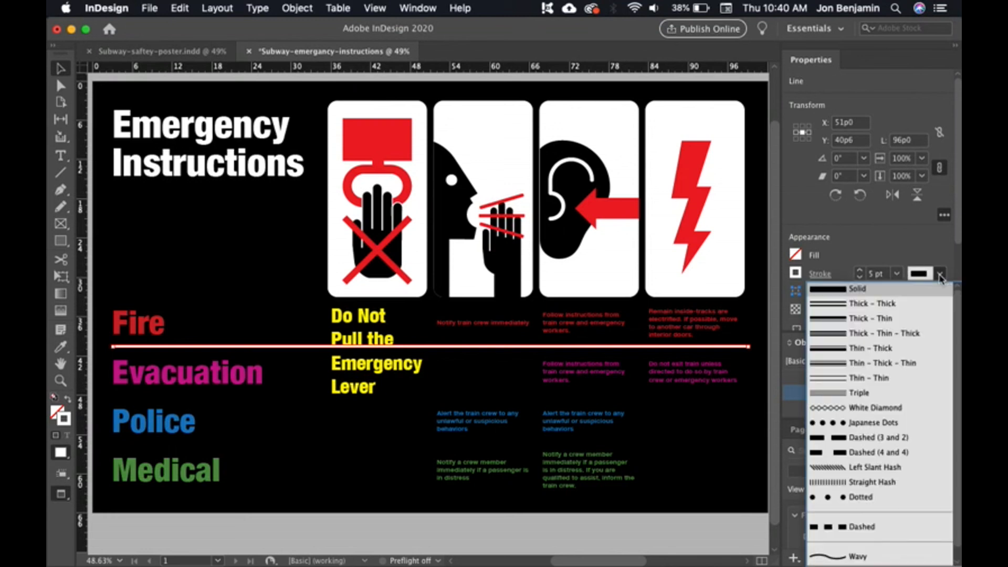
pyautogui.click(863, 497)
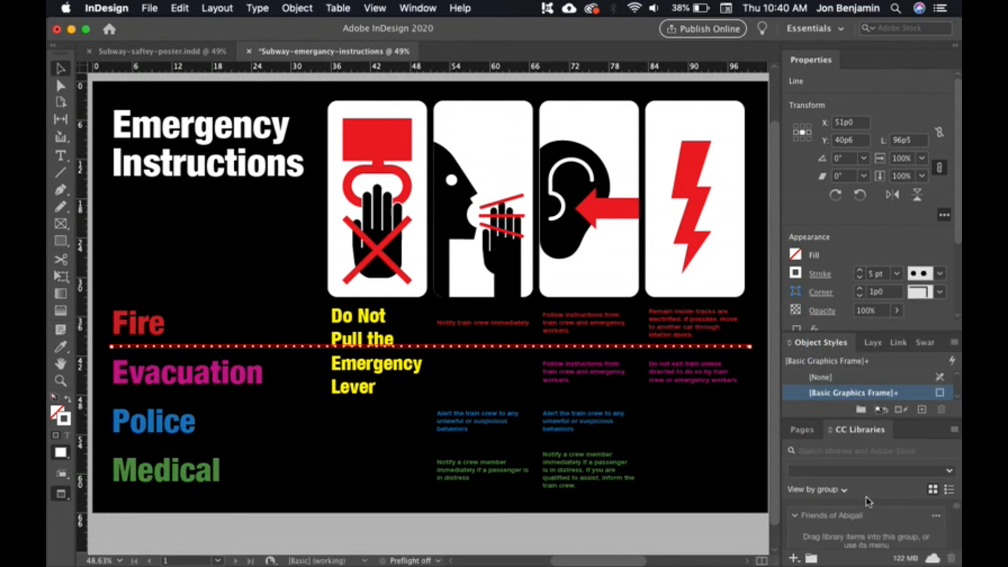
pyautogui.click(860, 278)
pyautogui.click(859, 278)
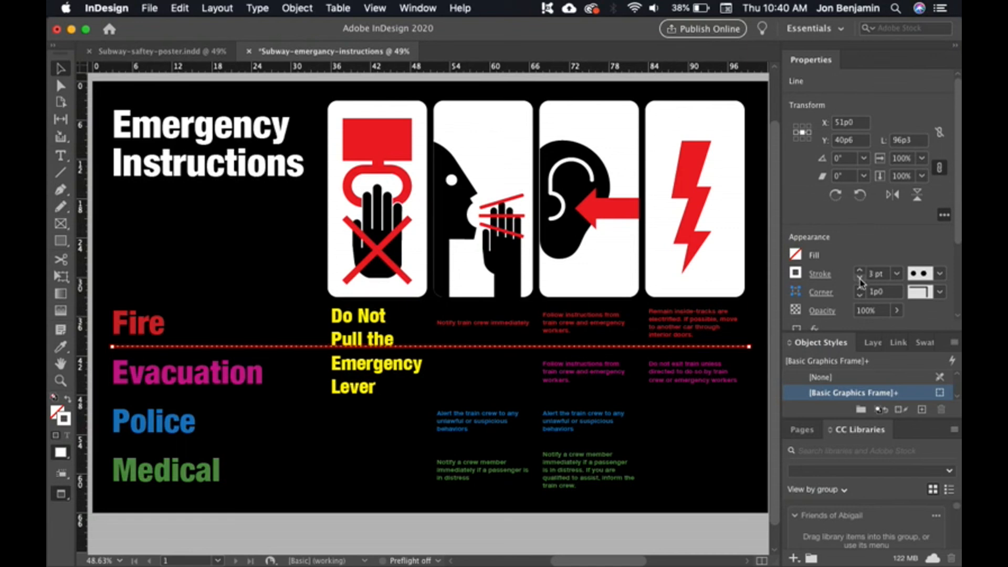
pyautogui.click(93, 78)
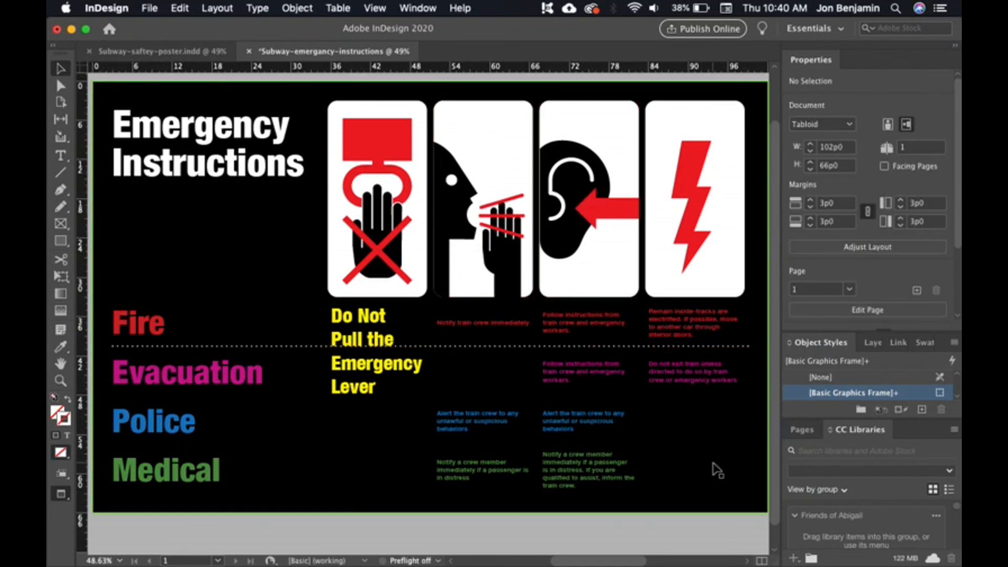
# Create a new object style from the dotted line and name it "dotted rule"
pyautogui.click(625, 346)
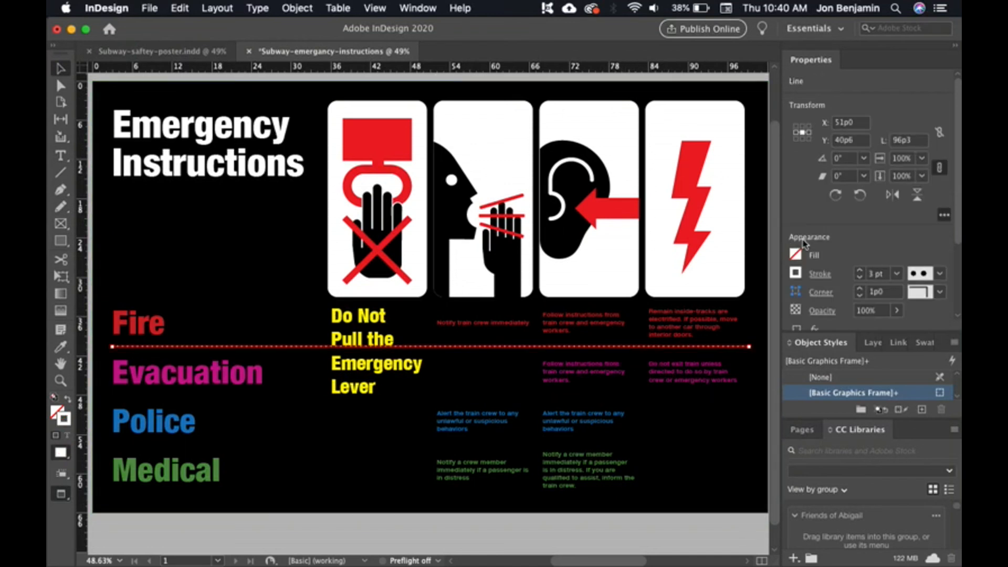
pyautogui.click(922, 410)
pyautogui.click(841, 431)
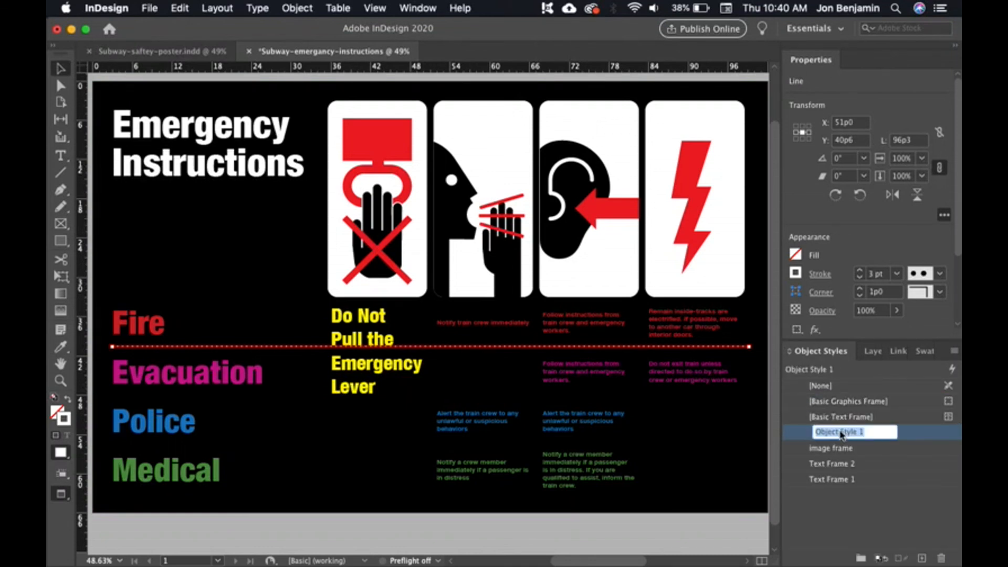
pyautogui.write('rule')
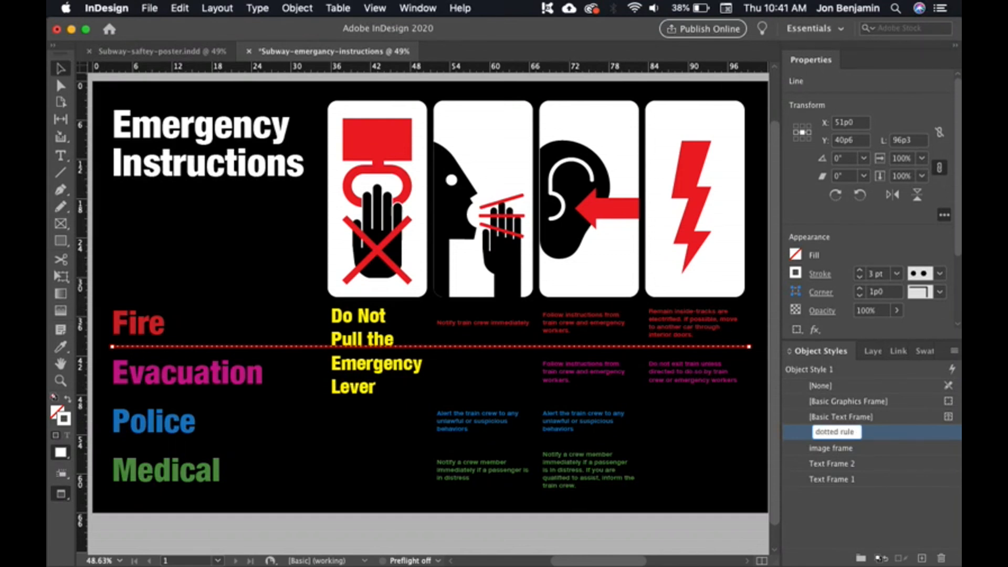
pyautogui.press('Return')
pyautogui.click(816, 504)
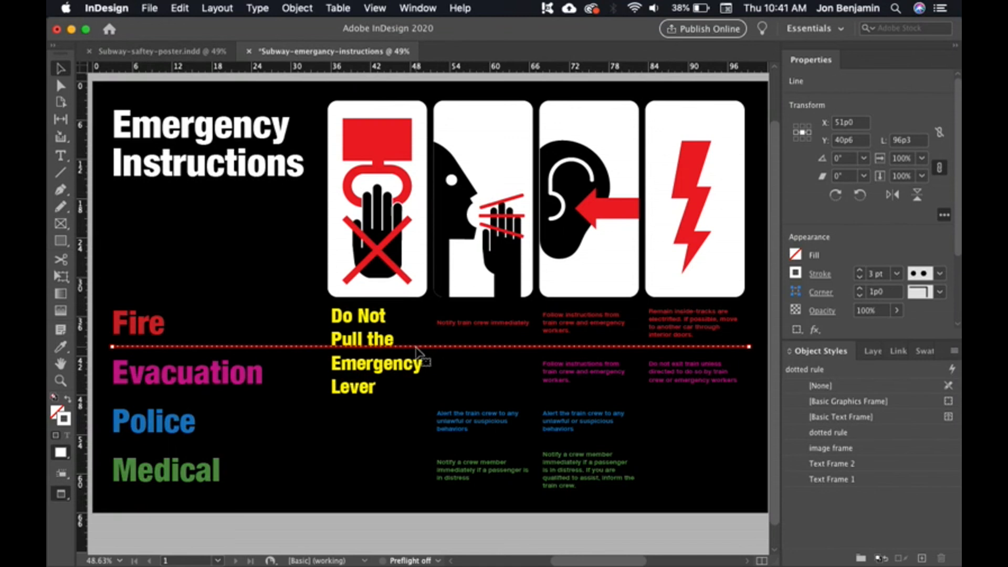
# Duplicate the dotted rule onto the guides between Evacuation and Police and between Police and Medical, with guides shown for placement
pyautogui.press('w')
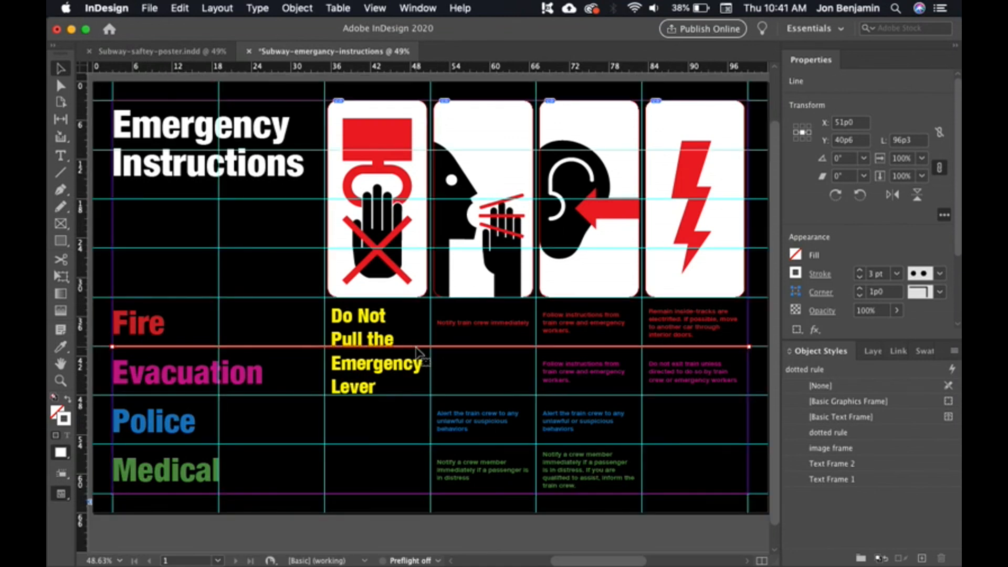
pyautogui.moveTo(417, 346); pyautogui.dragTo(451, 445)
pyautogui.press('w')
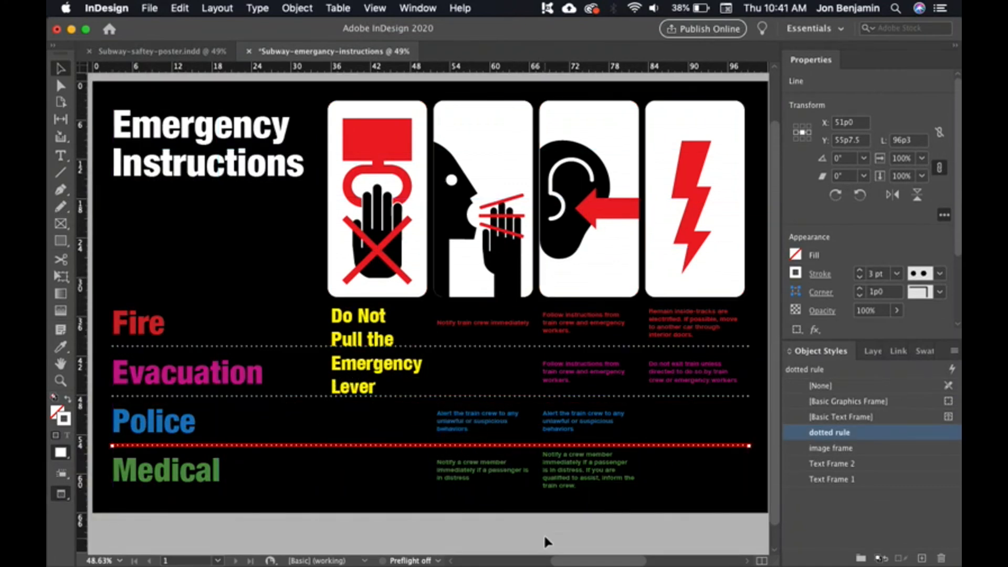
pyautogui.click(543, 533)
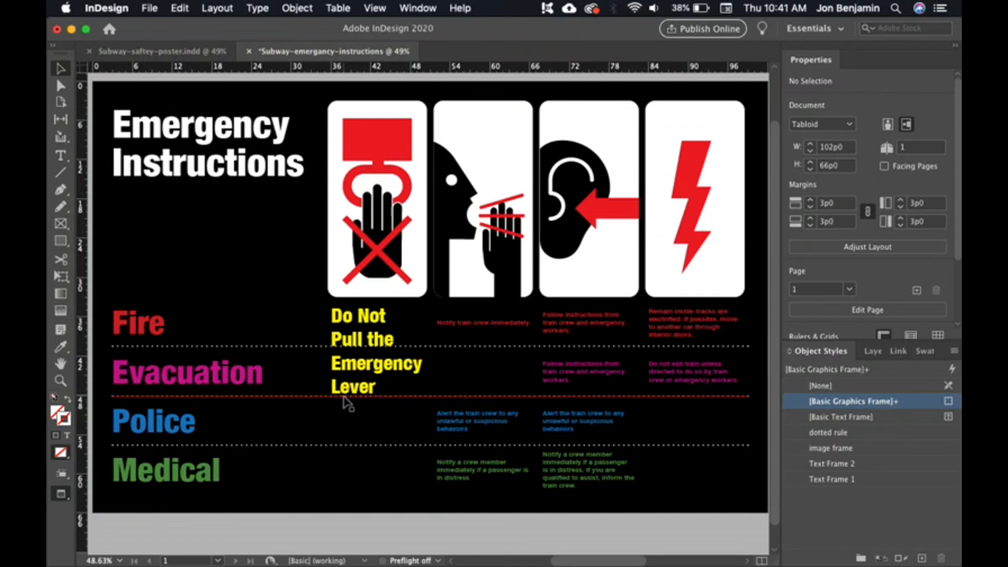
# Fill the "Do Not Pull the Emergency Lever" text frame with the [Black] swatch to mask the dotted rules behind it
pyautogui.click(389, 376)
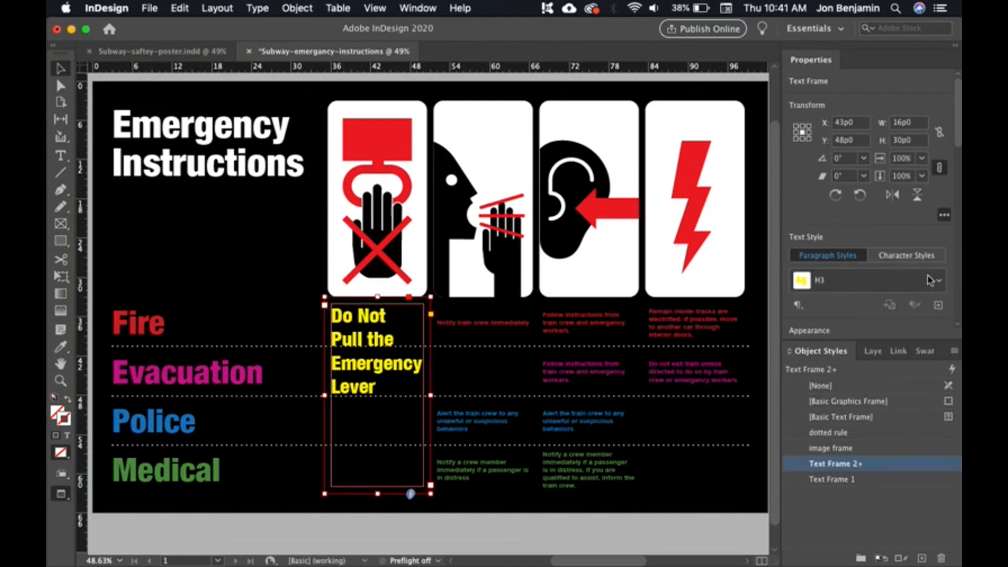
pyautogui.click(923, 351)
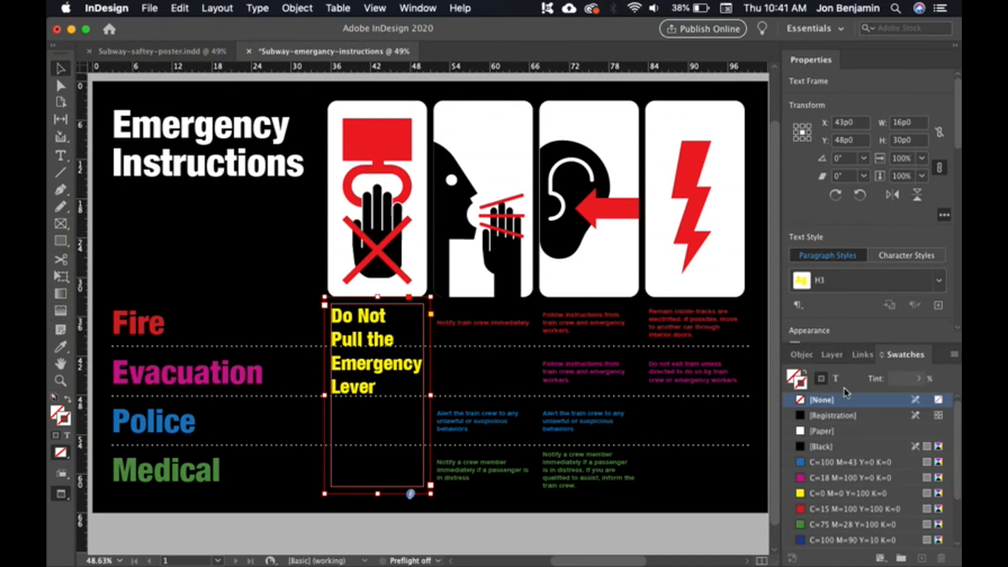
pyautogui.click(814, 446)
pyautogui.click(803, 380)
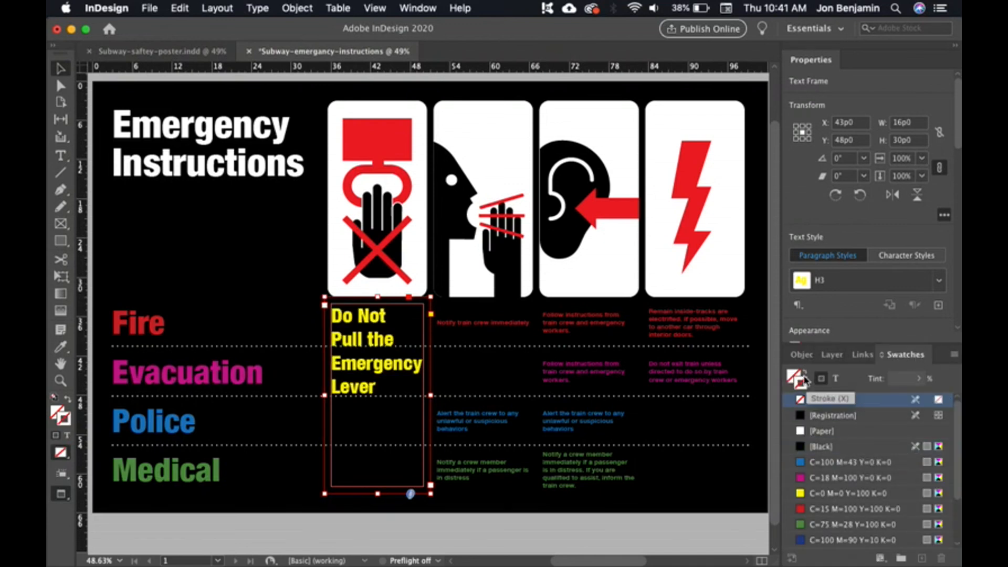
pyautogui.click(793, 373)
pyautogui.click(824, 446)
pyautogui.scroll(-4, 823, 446)
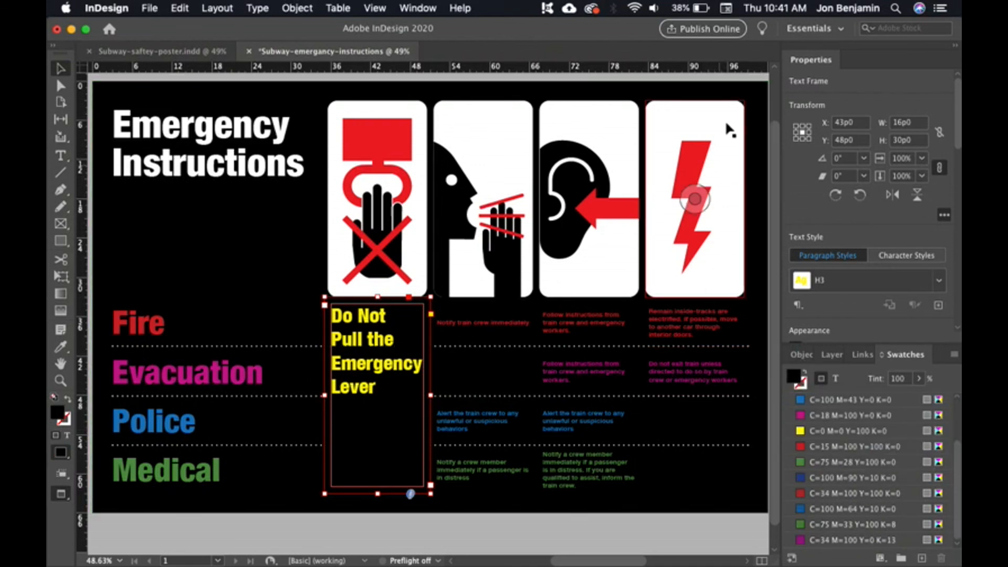
pyautogui.click(647, 527)
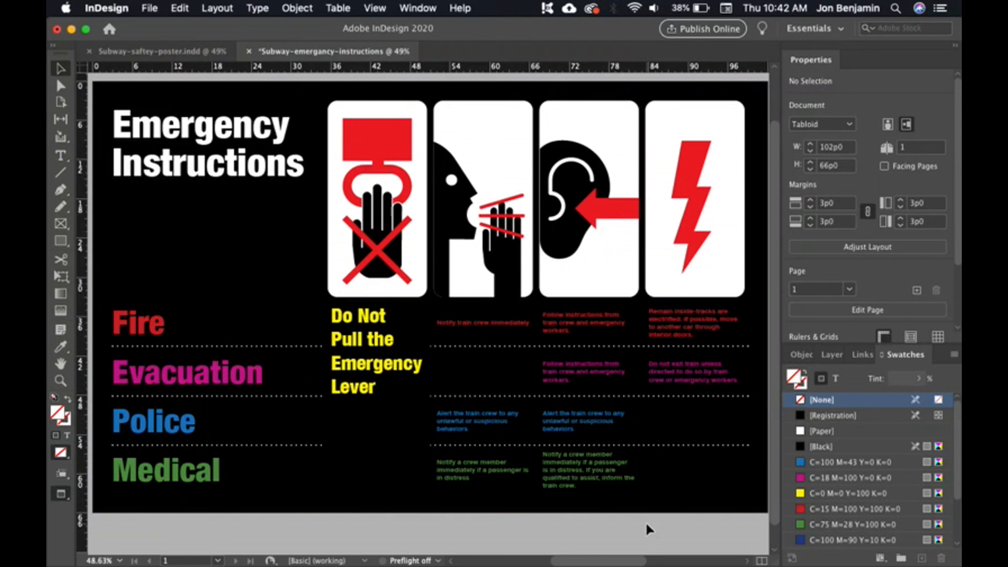